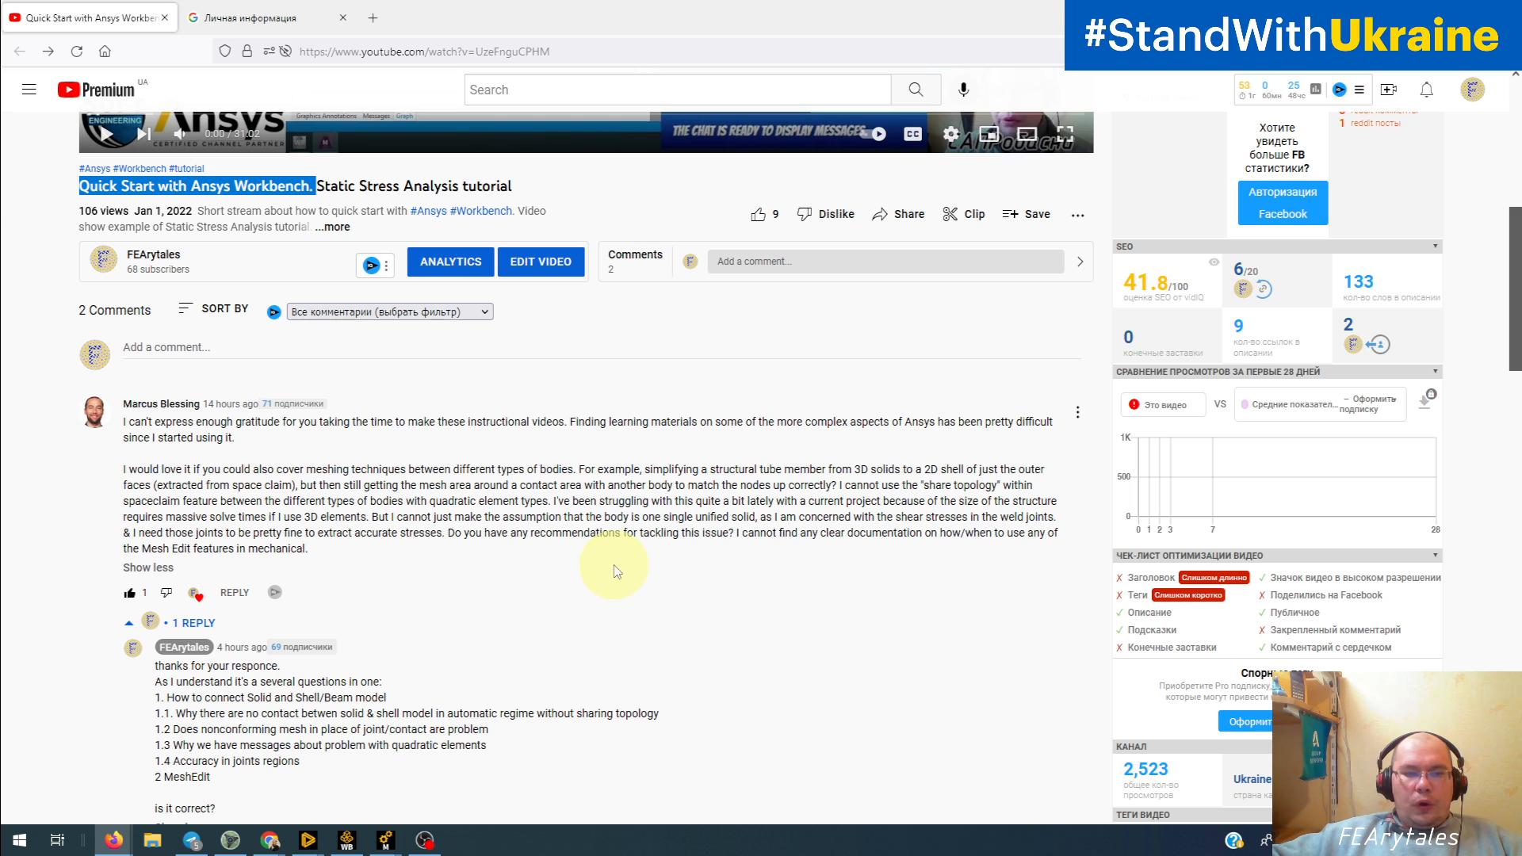
Step: Switch to the Ansys Discovery SYS-2 model and examine the two tube assemblies with their lower solids and upper midsurface shells
click(309, 841)
click(394, 792)
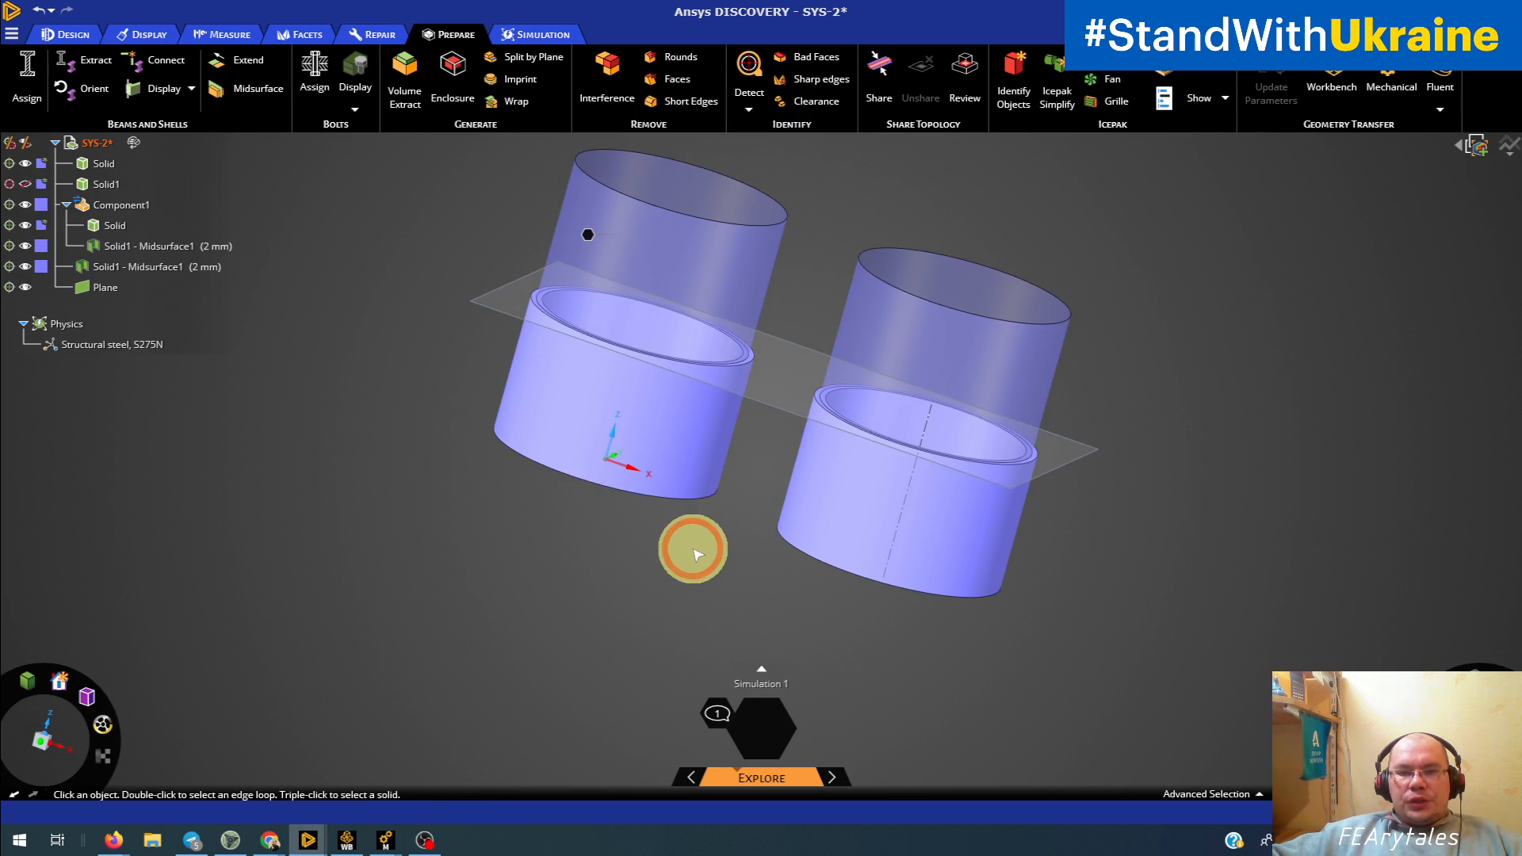
middle_drag(693, 551, 727, 523)
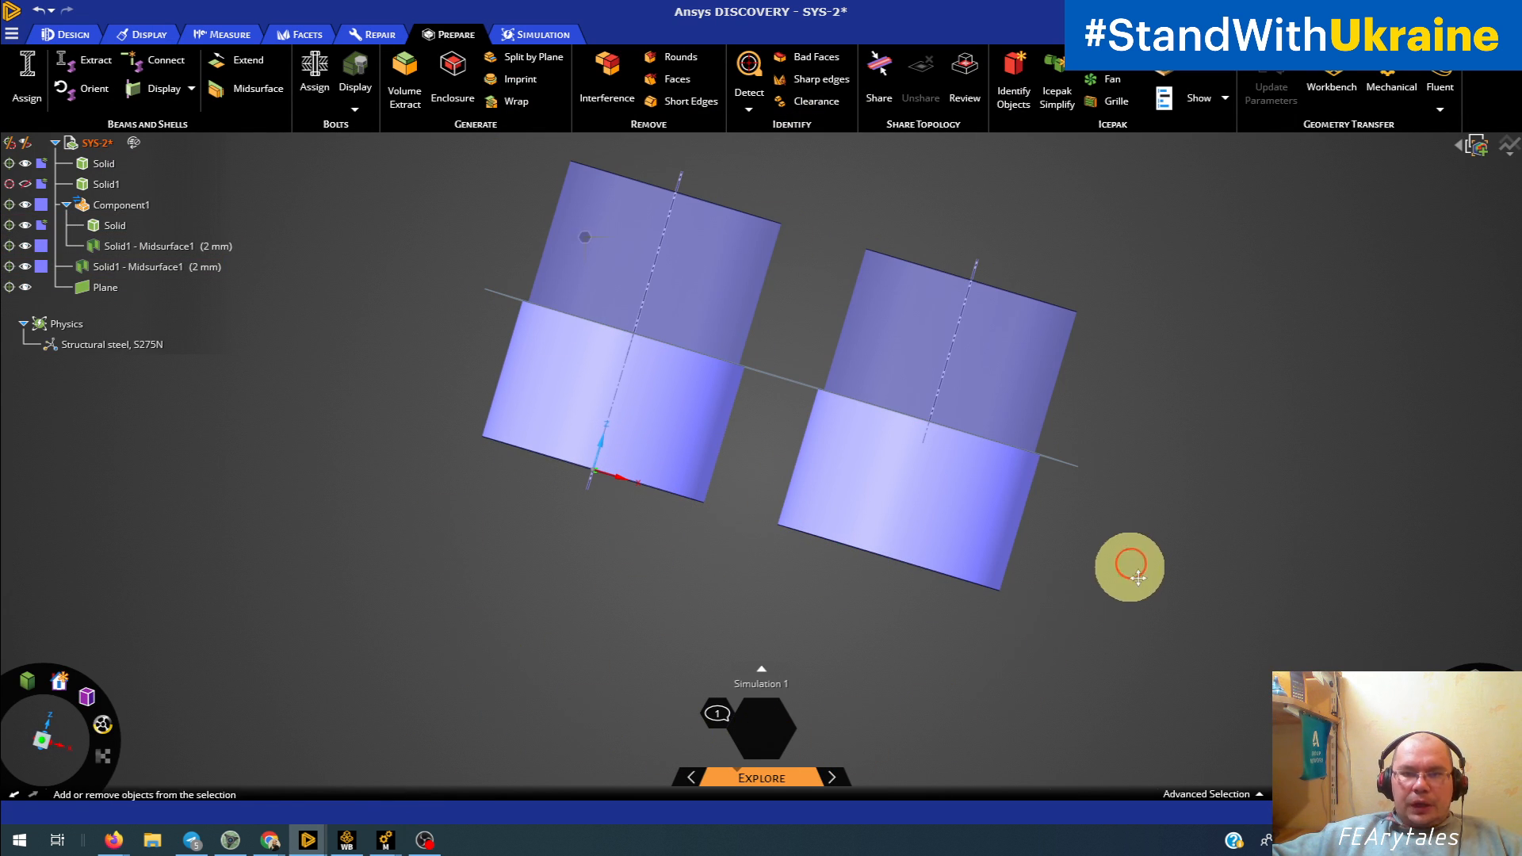
shift+middle_drag(1128, 567, 1110, 607)
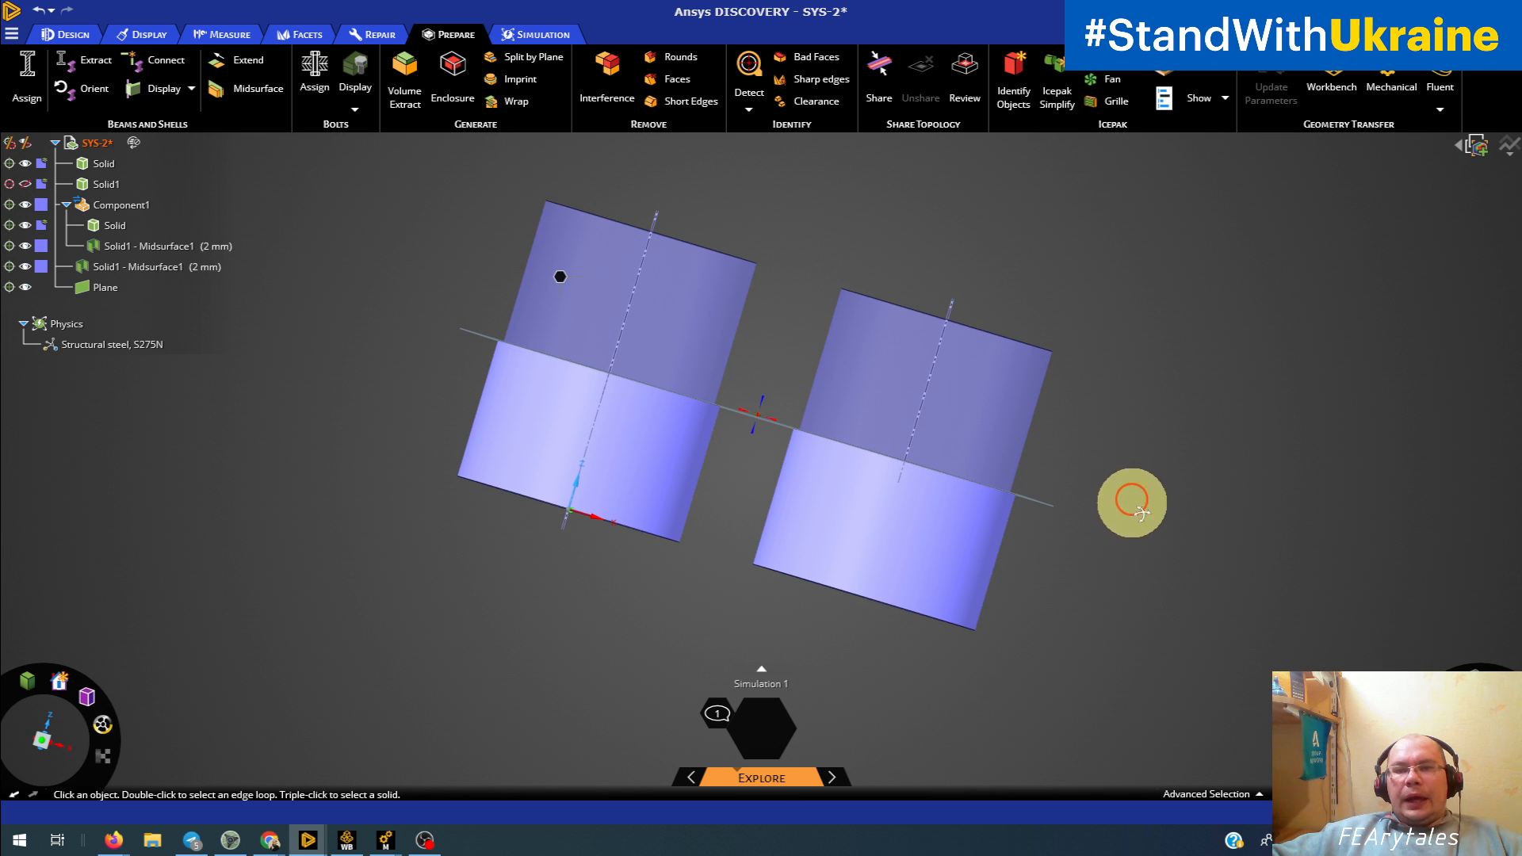
middle_drag(1131, 499, 1099, 585)
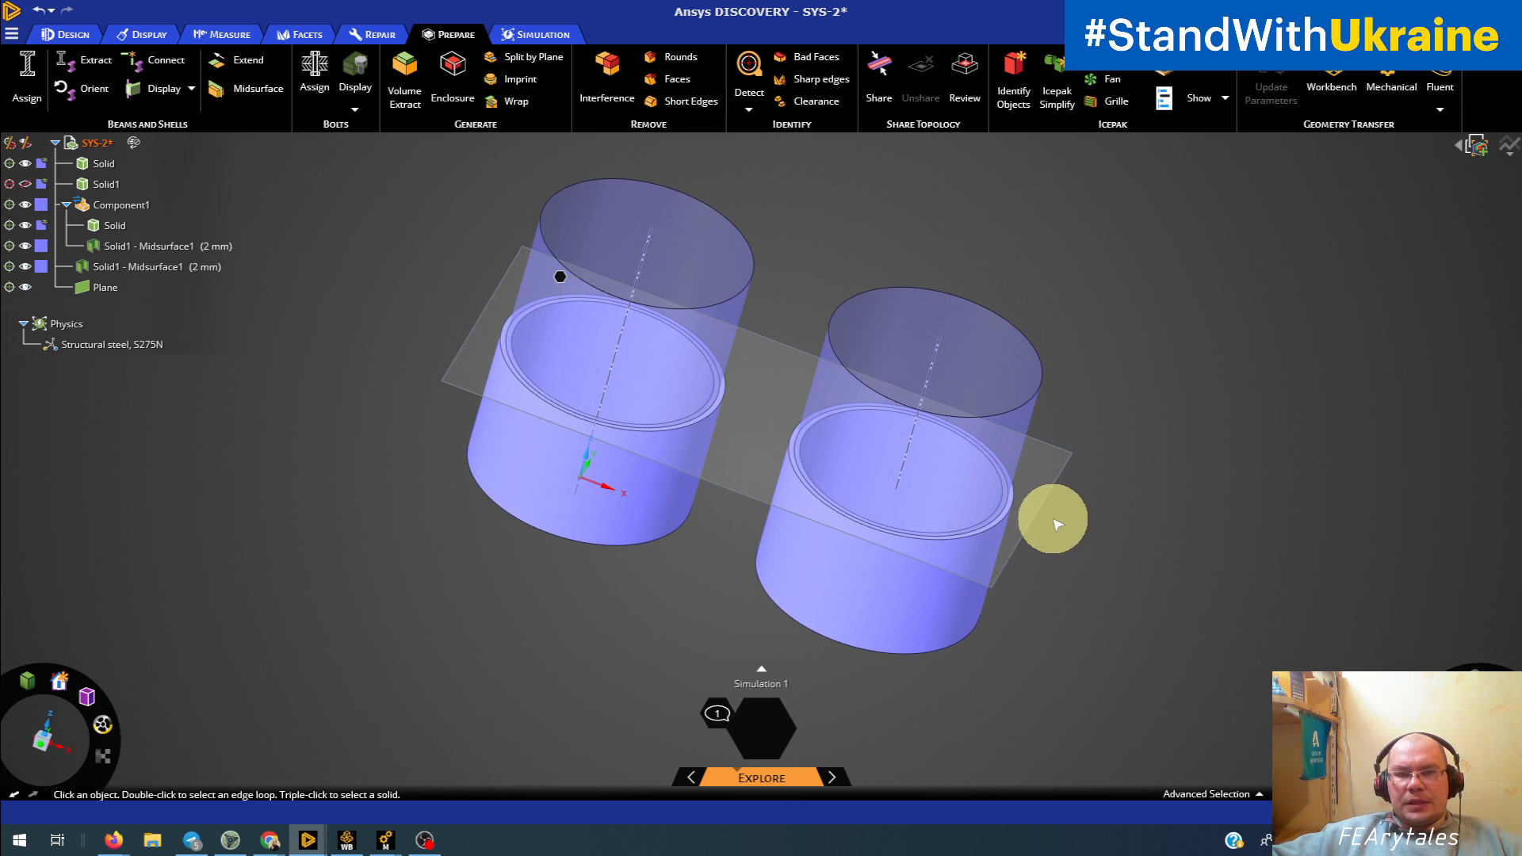
middle_drag(615, 639, 592, 601)
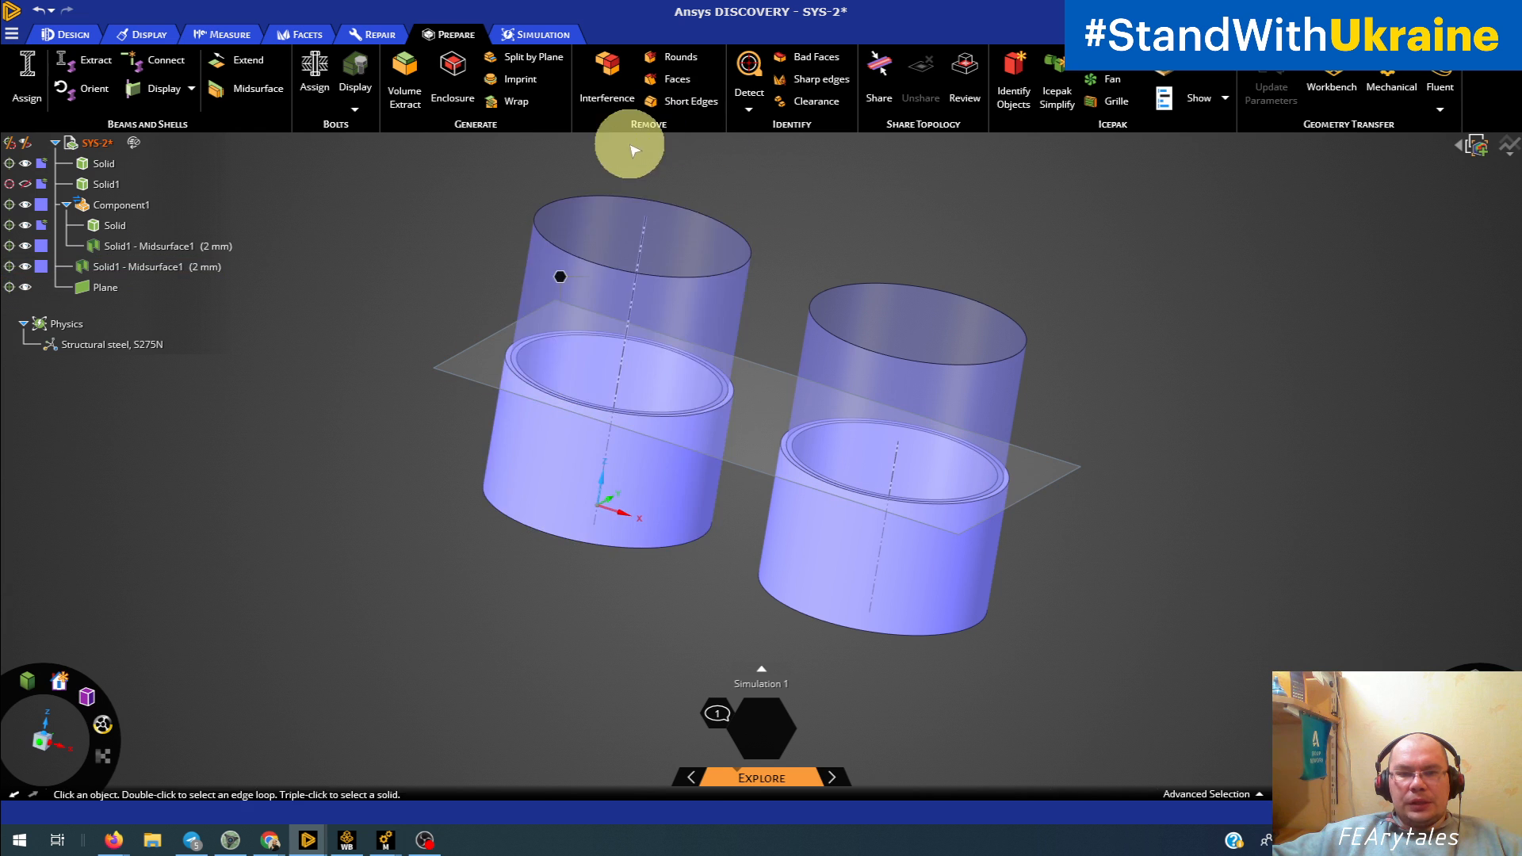
click(560, 466)
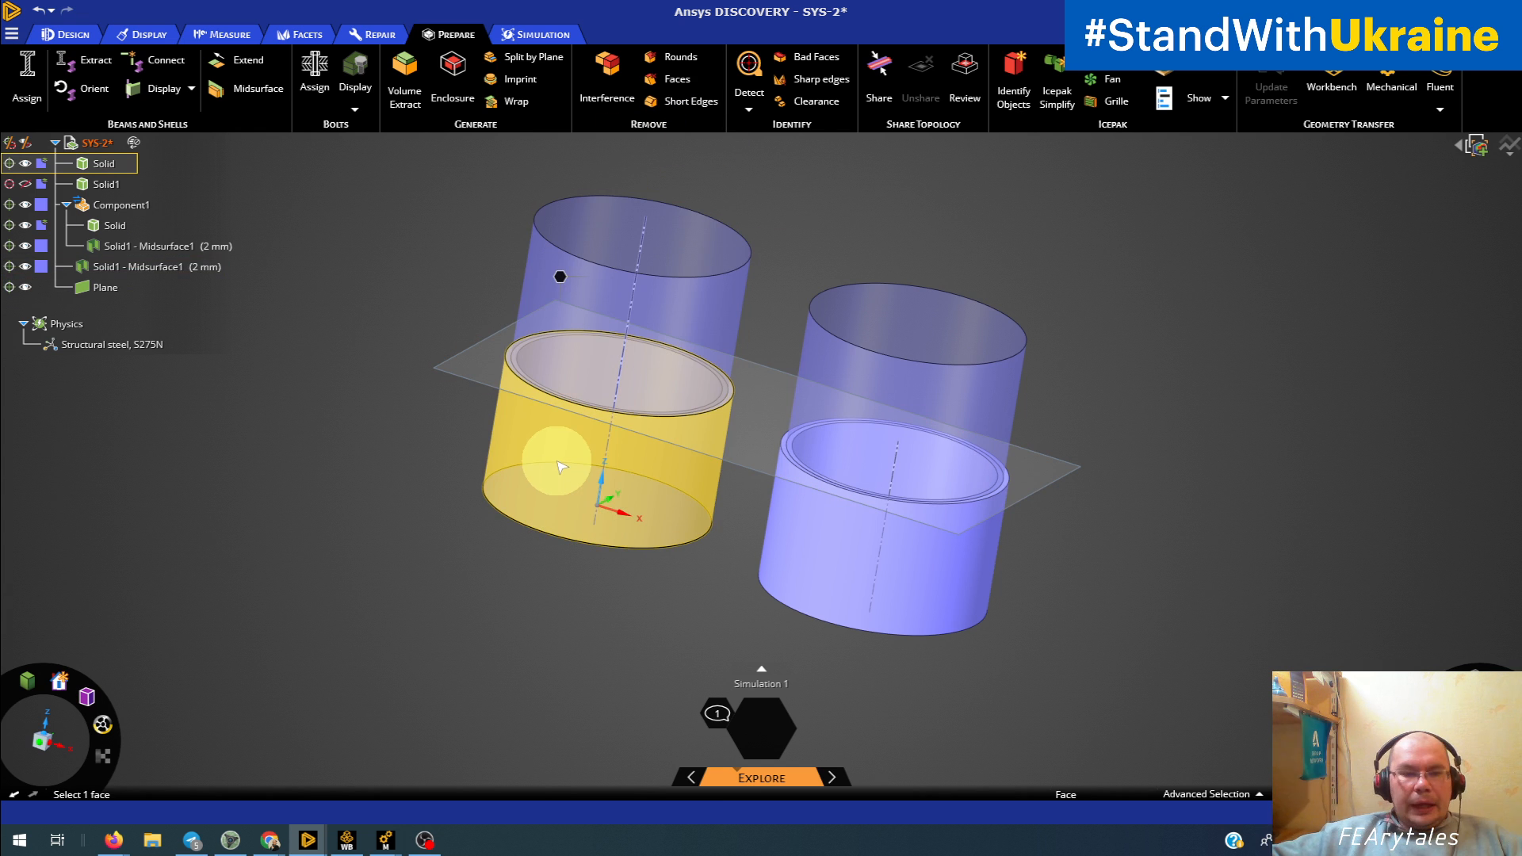
click(293, 602)
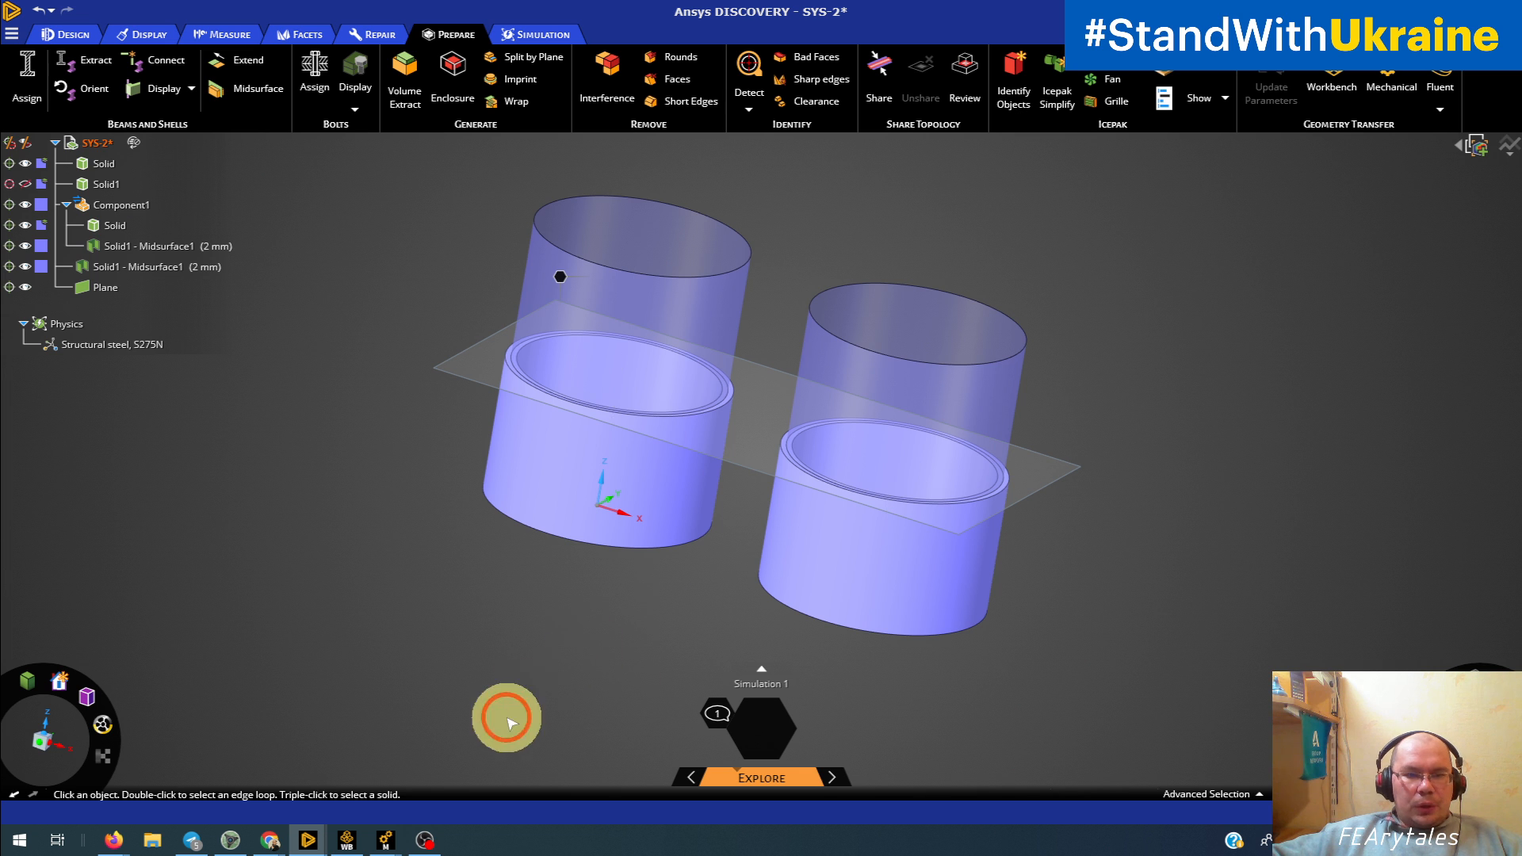
Step: Show the hidden Solid1 body and examine the original stacked solid tubes from several angles
click(76, 184)
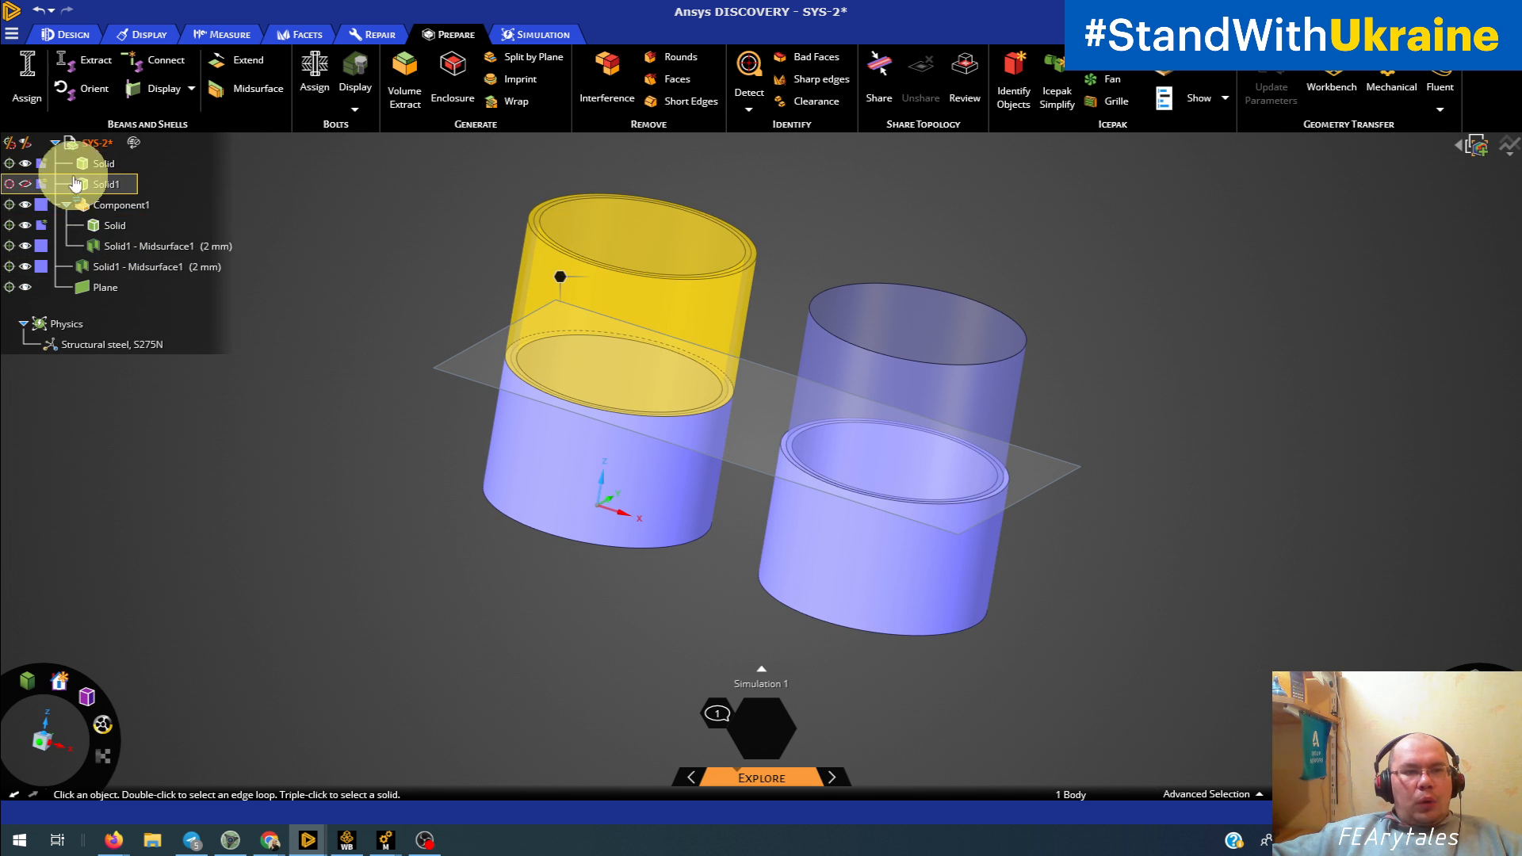
click(26, 184)
click(265, 414)
click(382, 574)
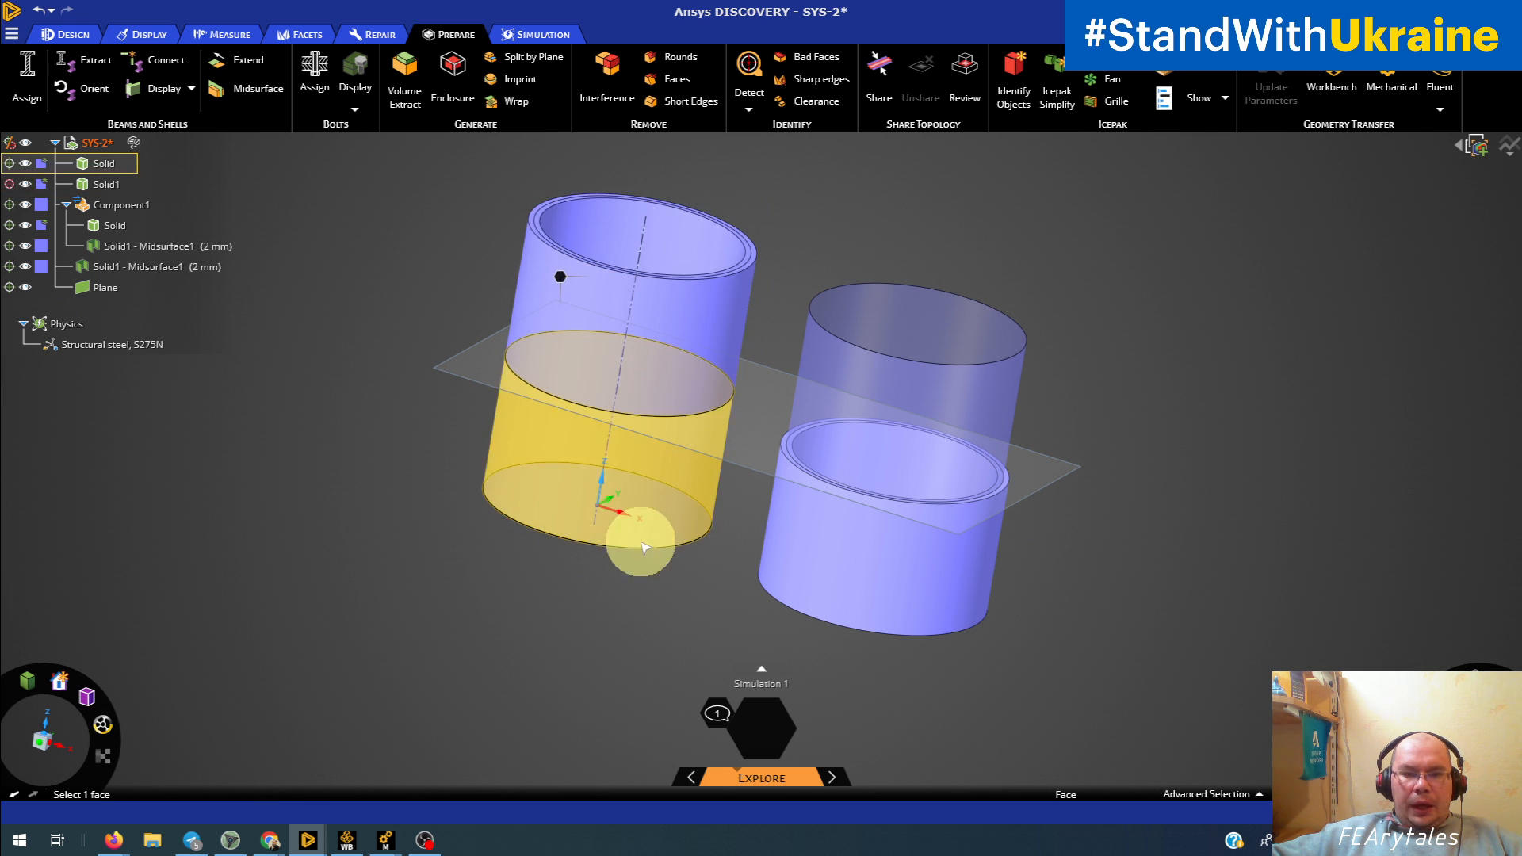
middle_drag(632, 536, 621, 598)
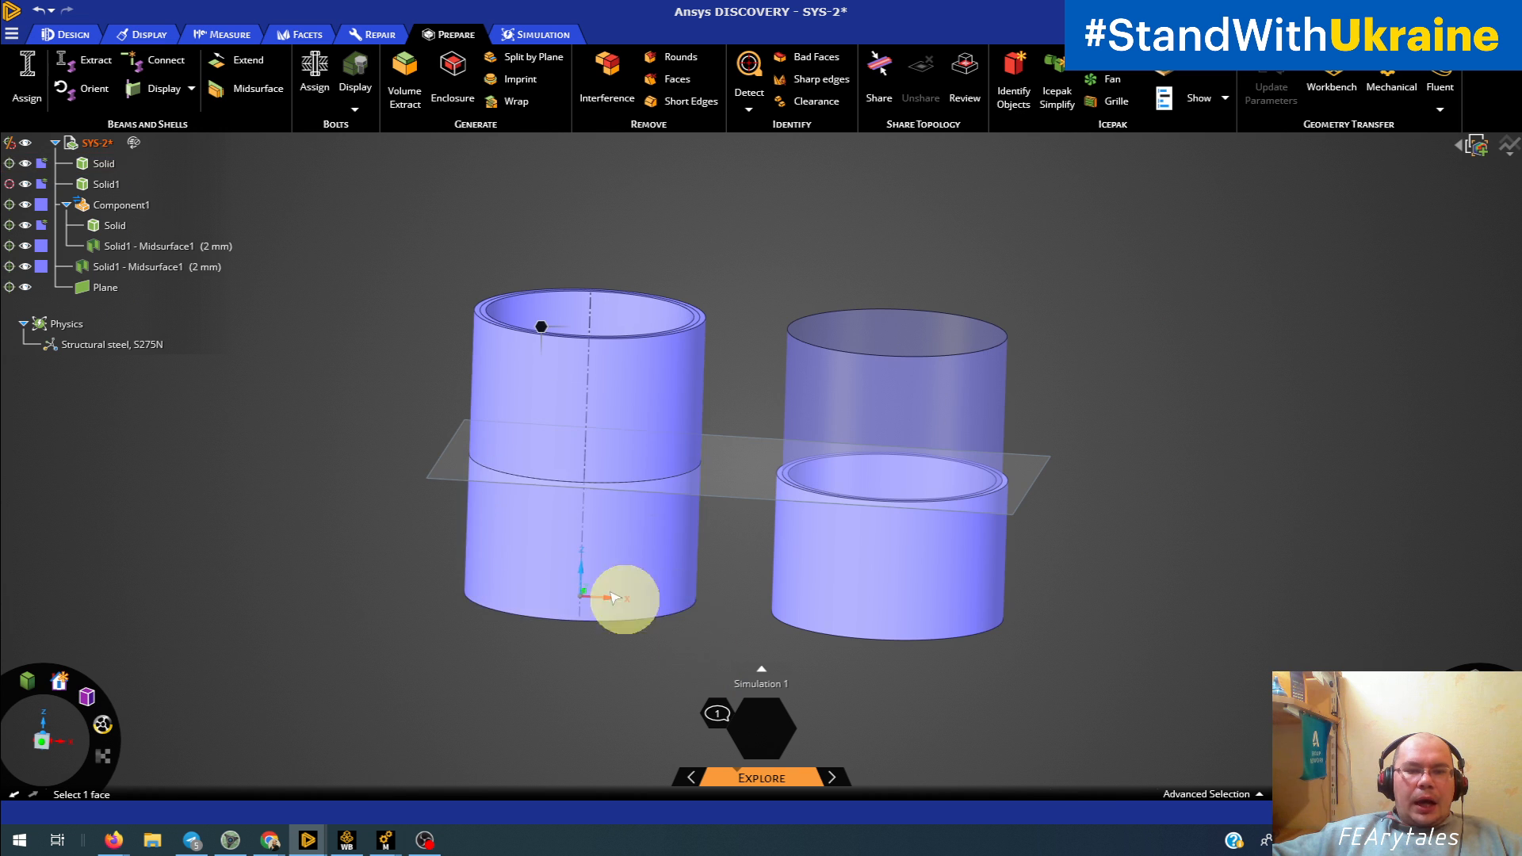
click(999, 550)
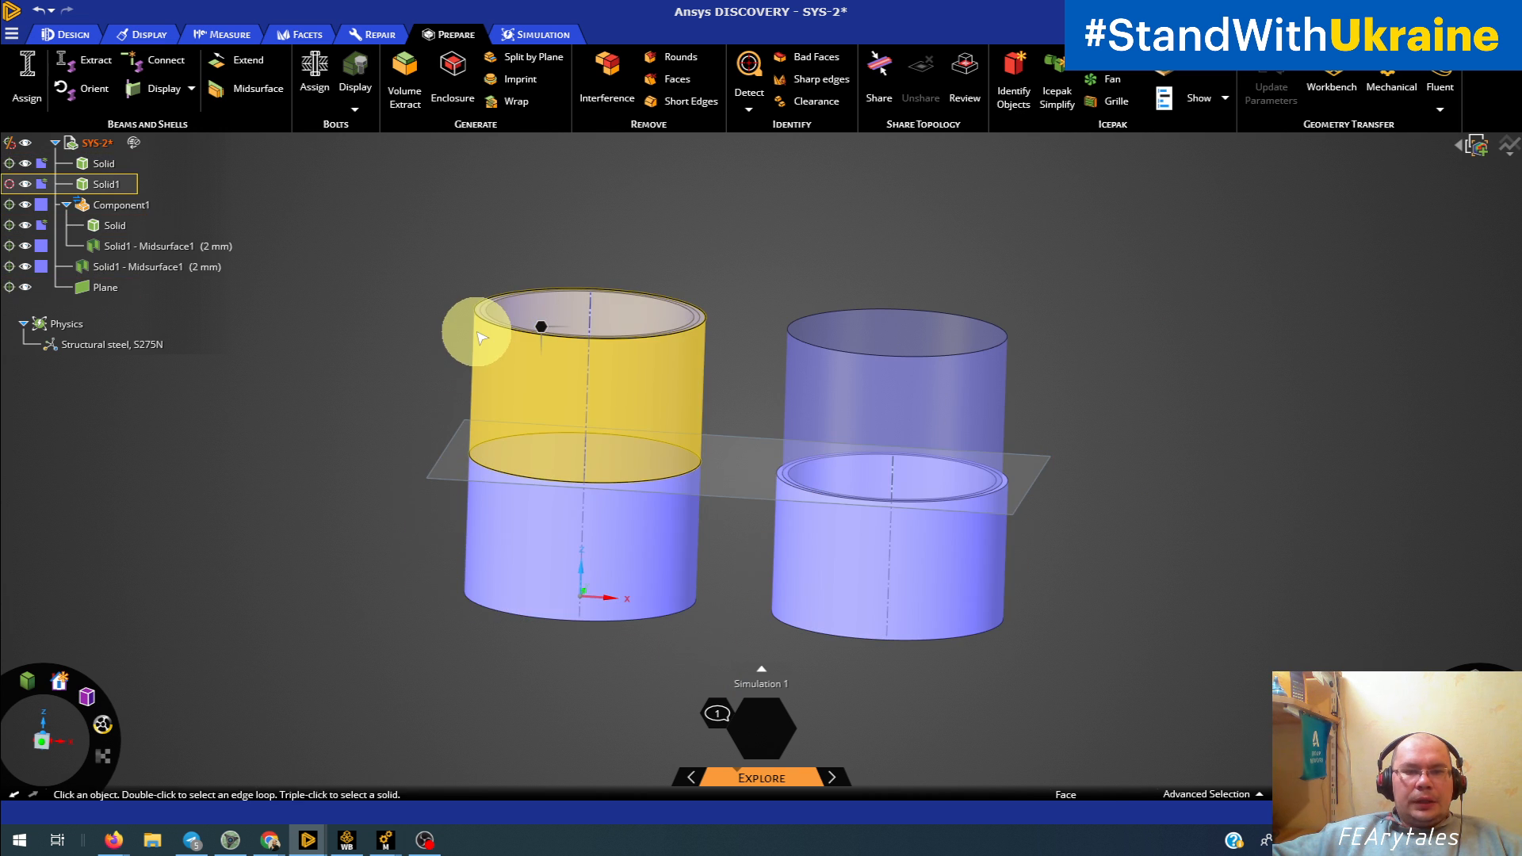
mouse_move(476, 350)
middle_down()
mouse_move(470, 400)
mouse_move(492, 353)
middle_up()
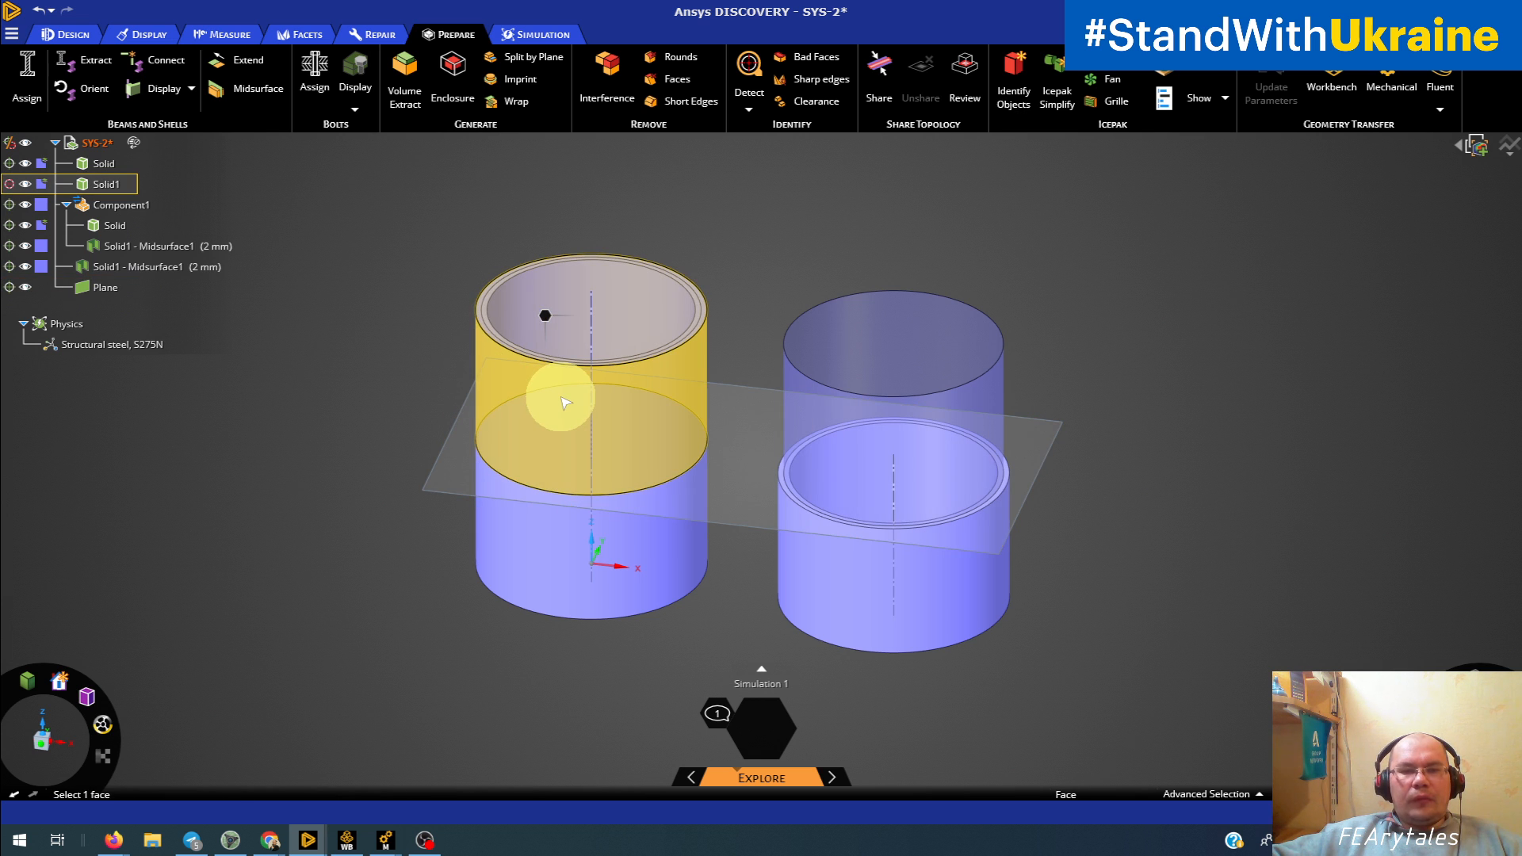
middle_drag(565, 403, 500, 420)
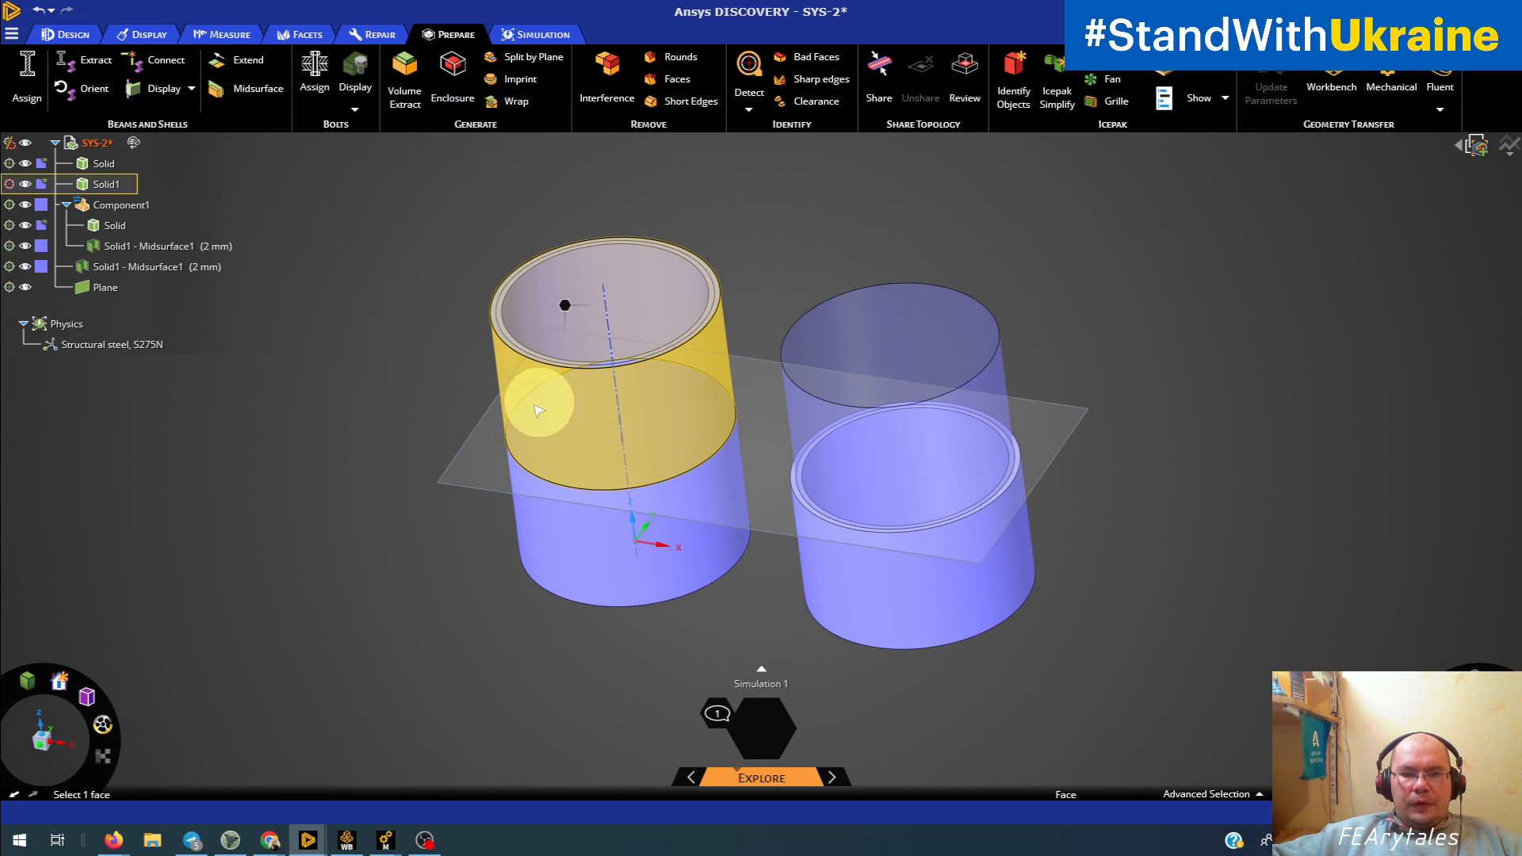
Step: Hide Solid1 again and examine the midsurface shell where it meets the lower solid tube
click(26, 186)
click(429, 394)
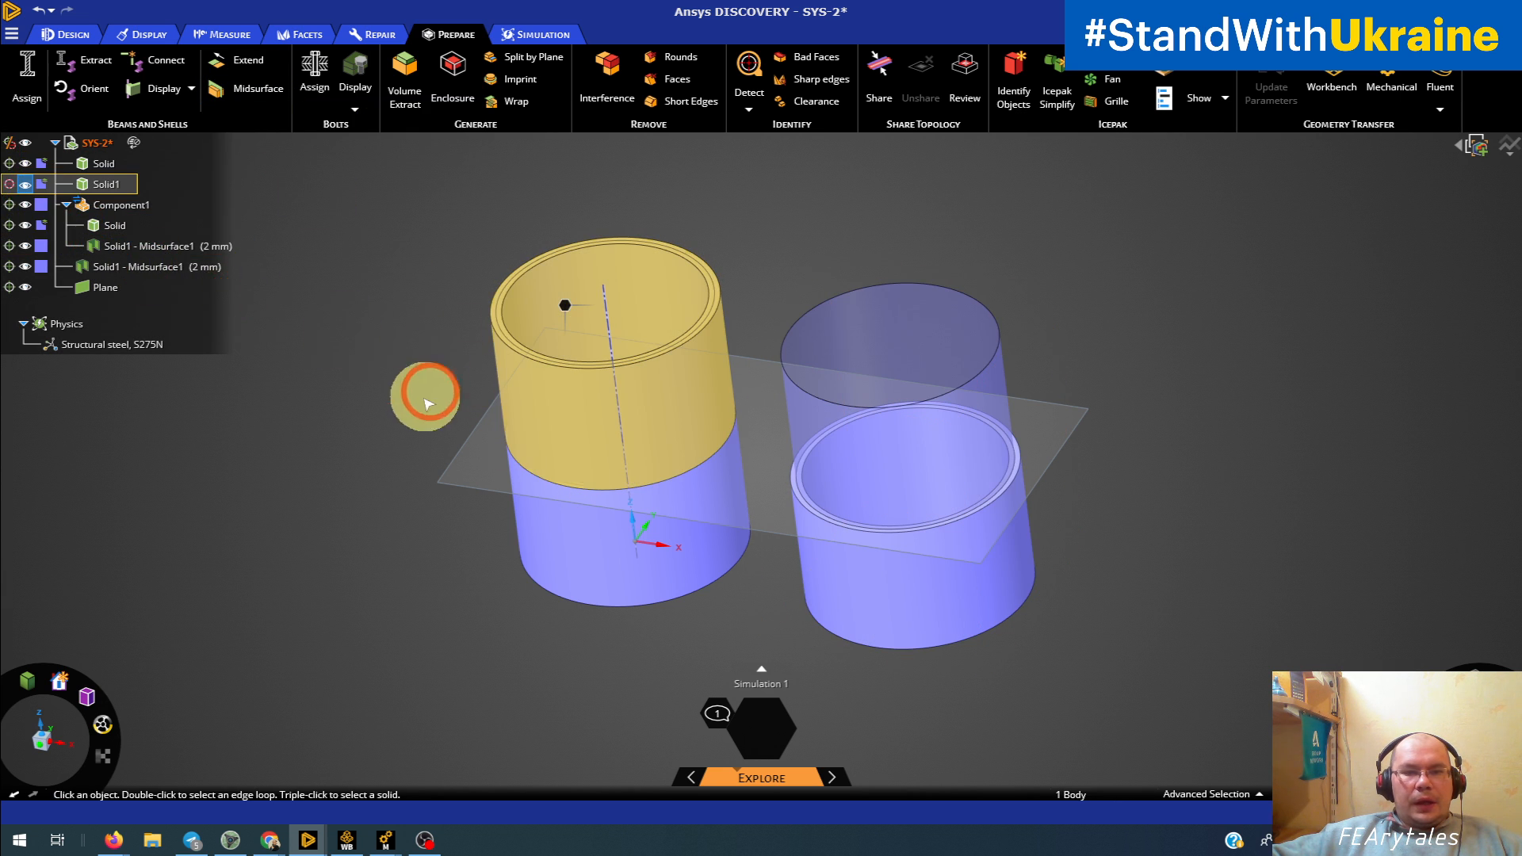
click(525, 411)
scroll(525, 411, down, 3)
scroll(527, 412, up, 6)
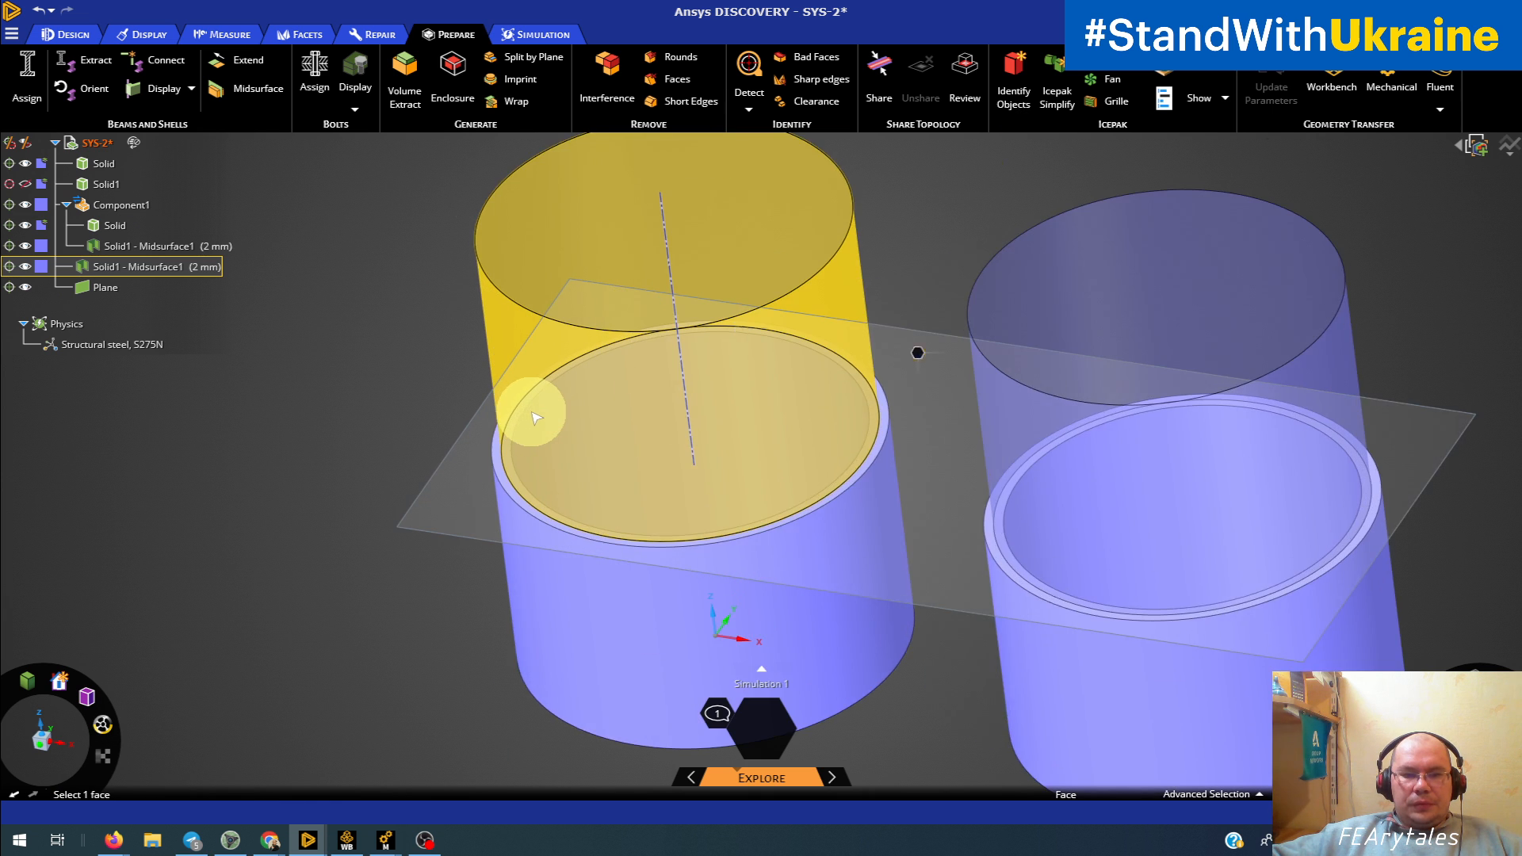
scroll(539, 422, up, 3)
scroll(558, 428, down, 5)
click(323, 214)
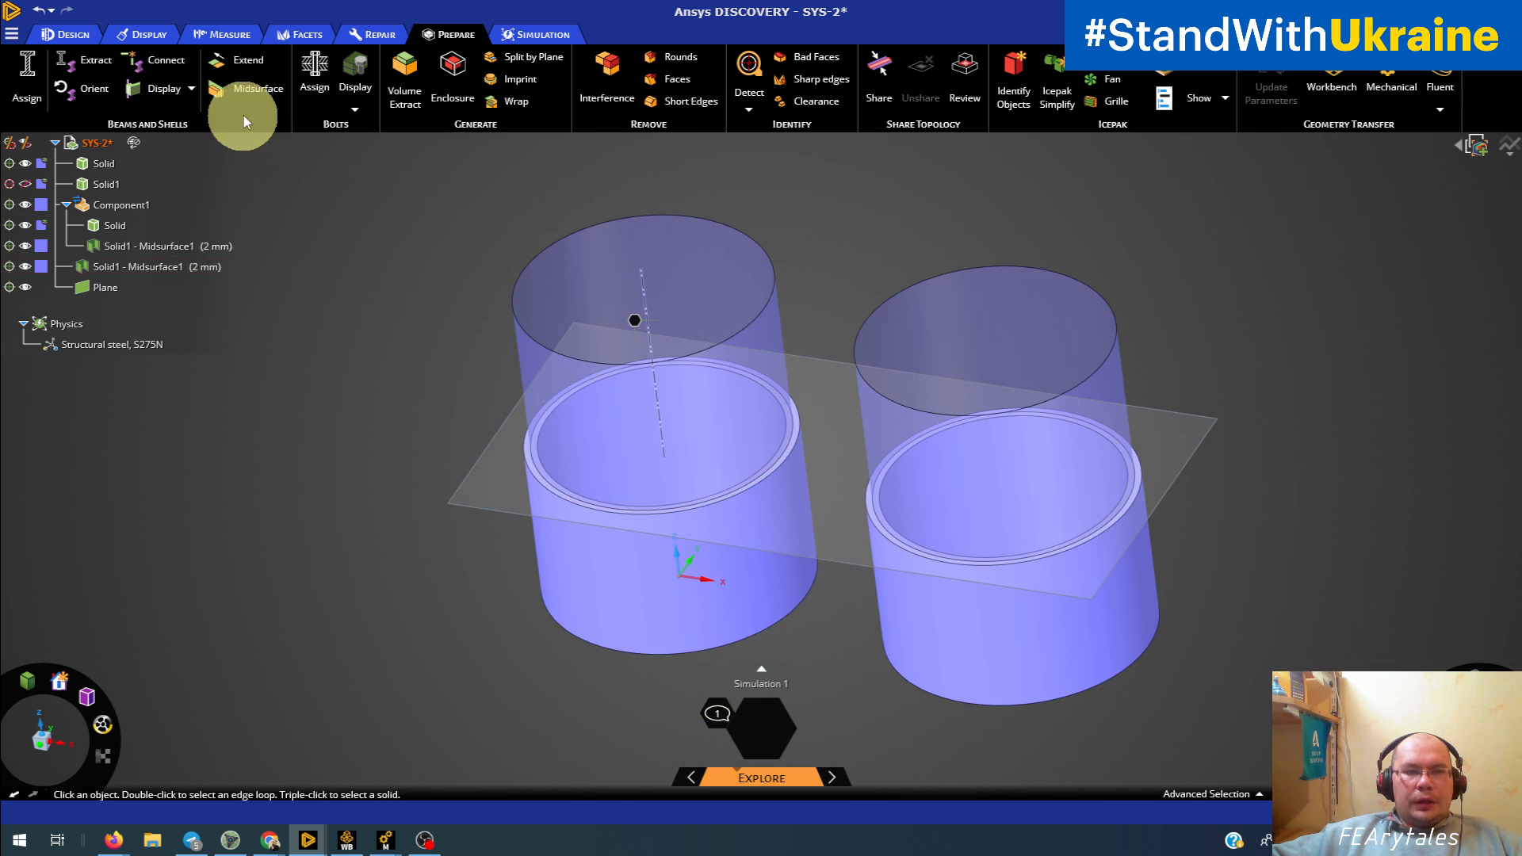
click(85, 70)
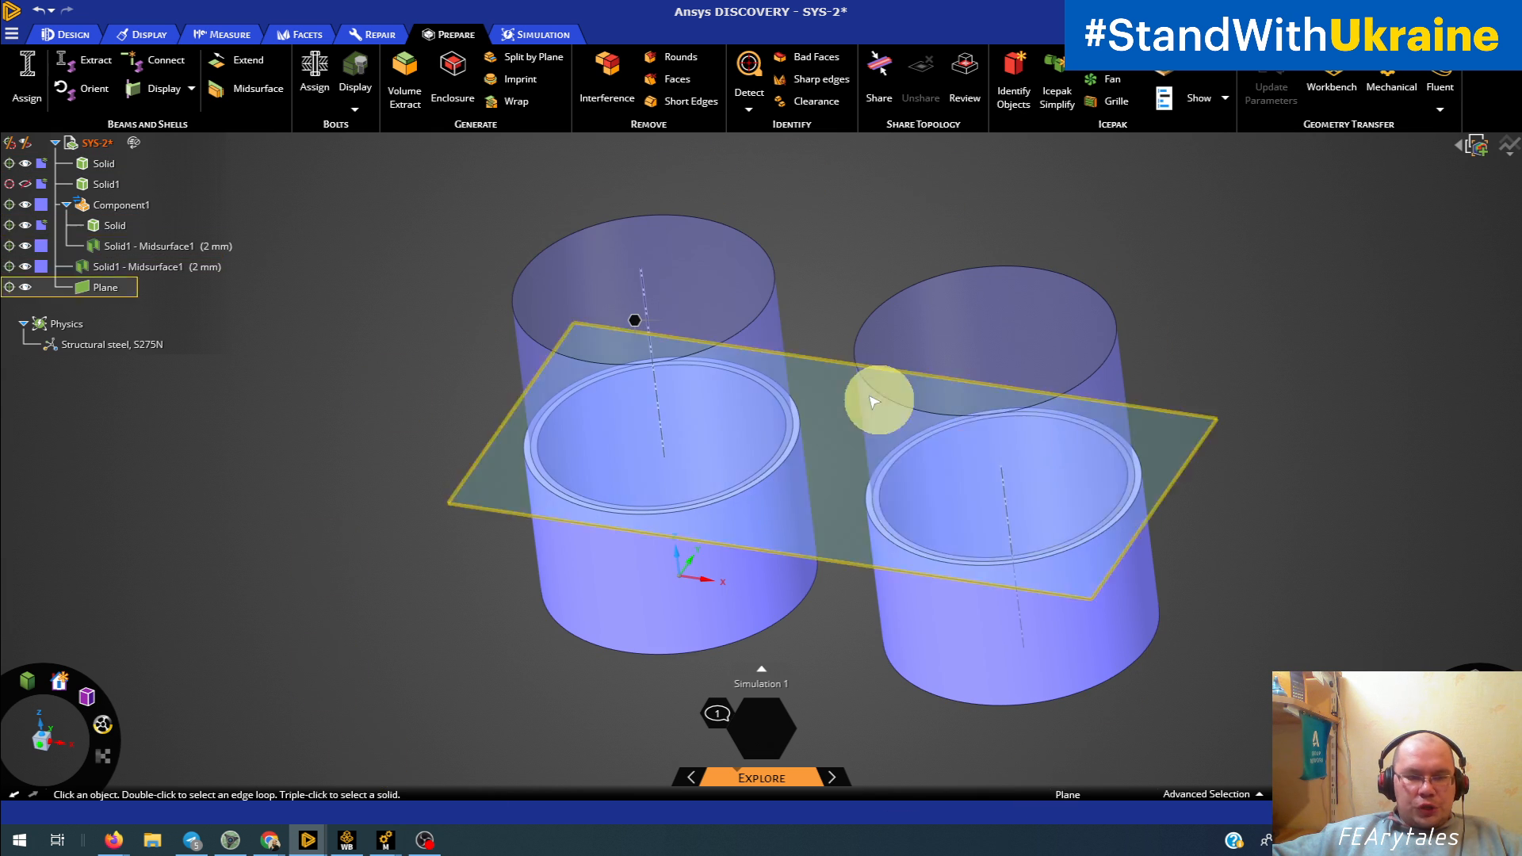
click(311, 589)
middle_drag(365, 579, 411, 560)
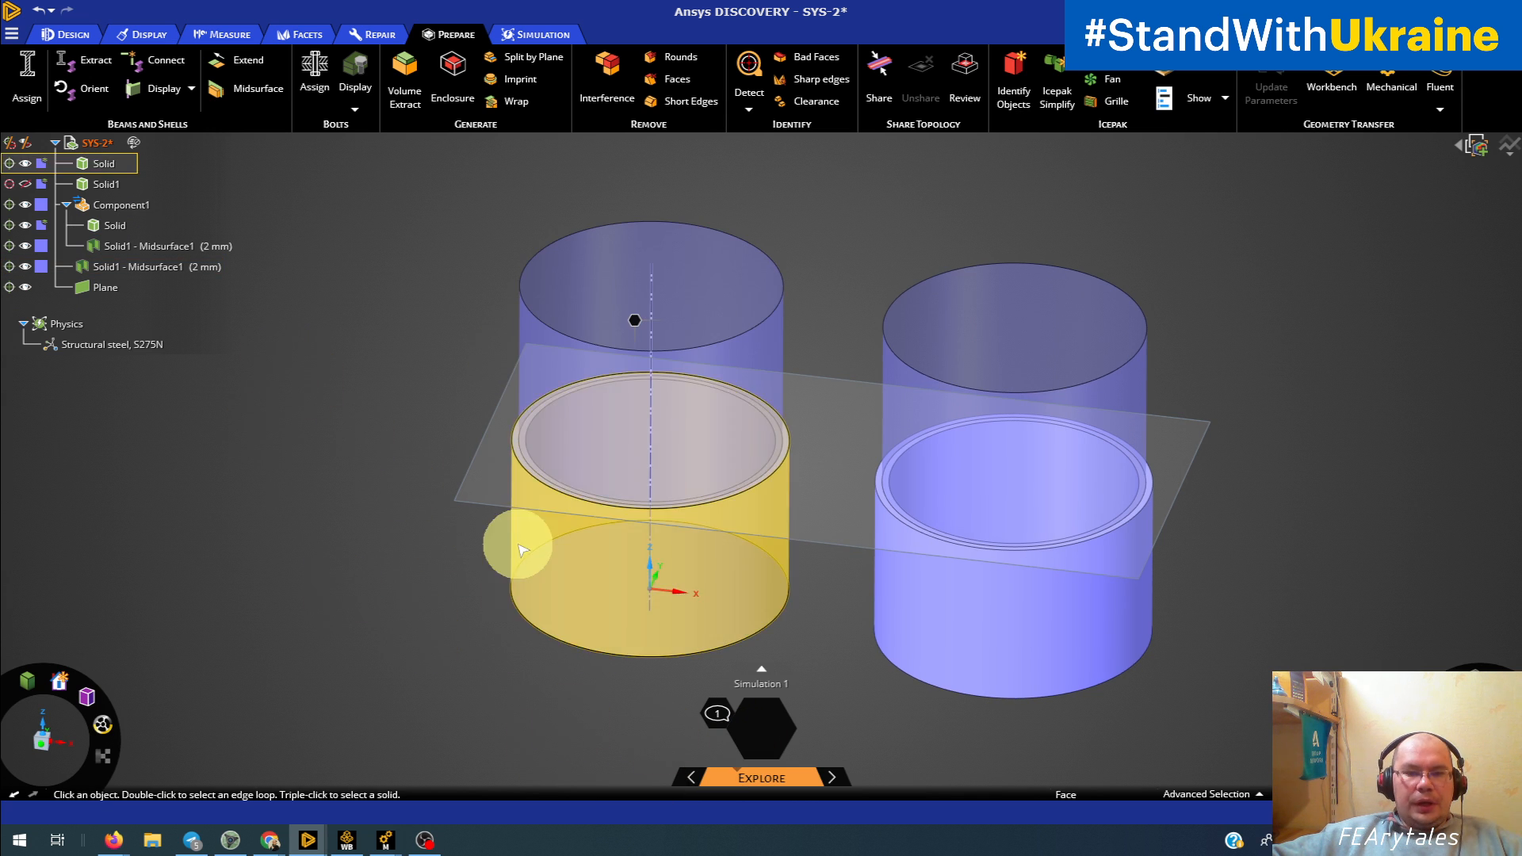
mouse_move(516, 537)
middle_down()
mouse_move(506, 552)
mouse_move(547, 559)
middle_up()
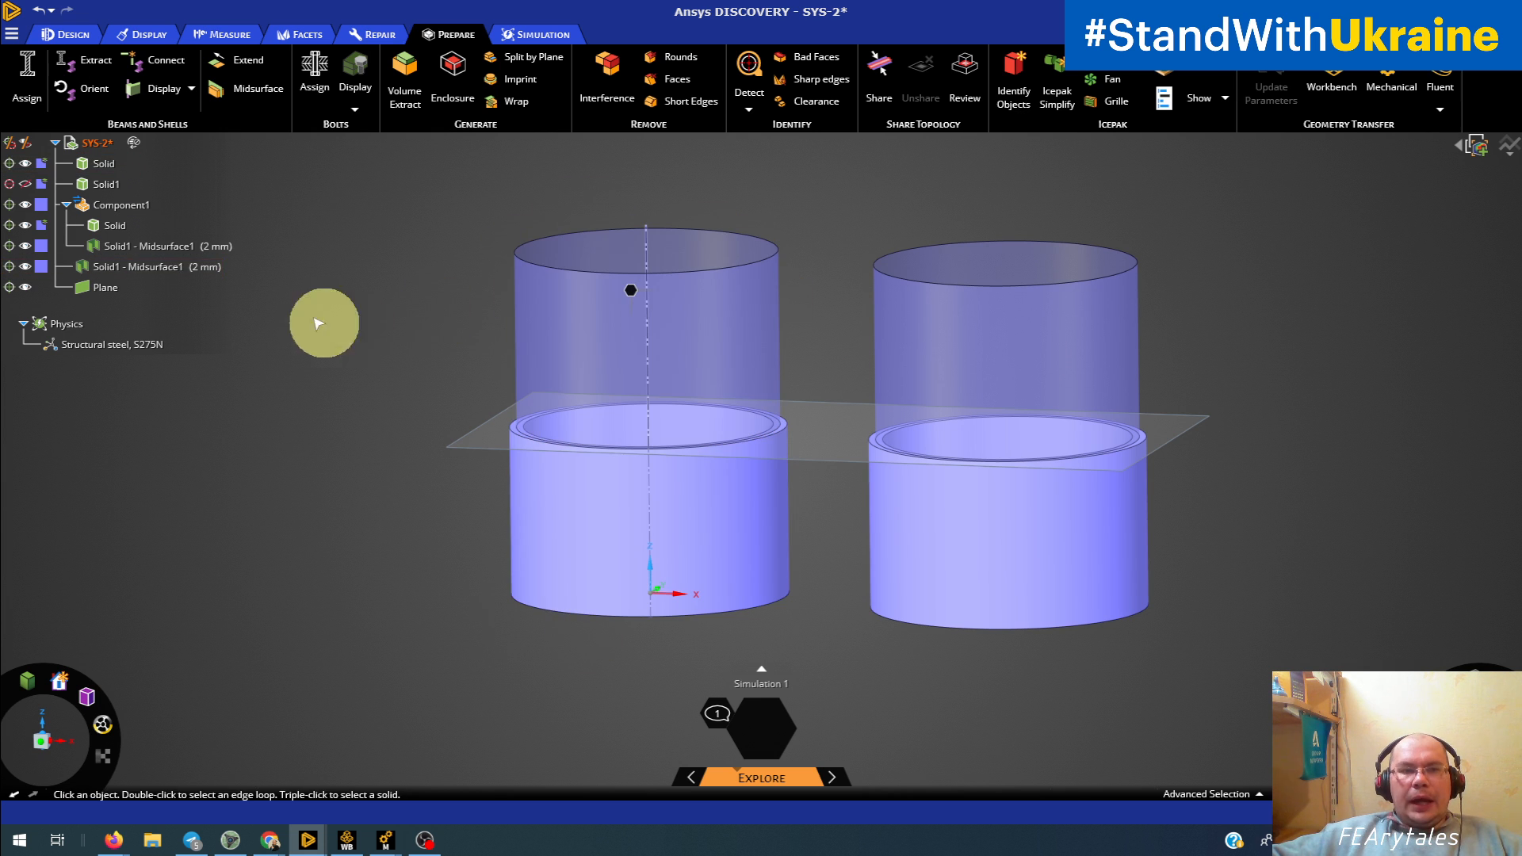
Step: Select Component1 and review its transfer sharing setting and how its solid and midsurface meet
click(104, 204)
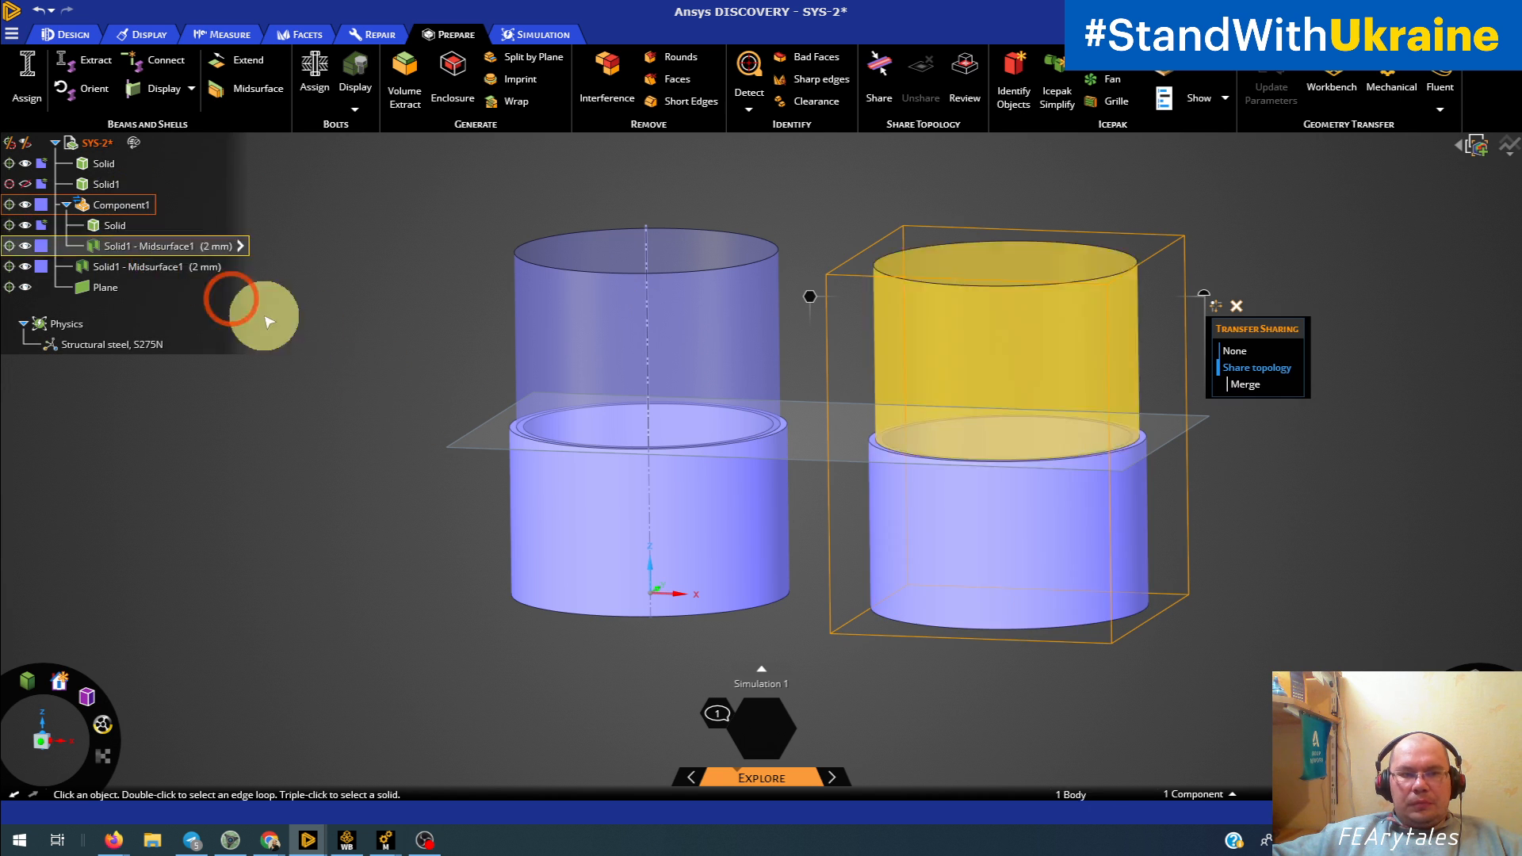
middle_drag(1043, 391, 1012, 459)
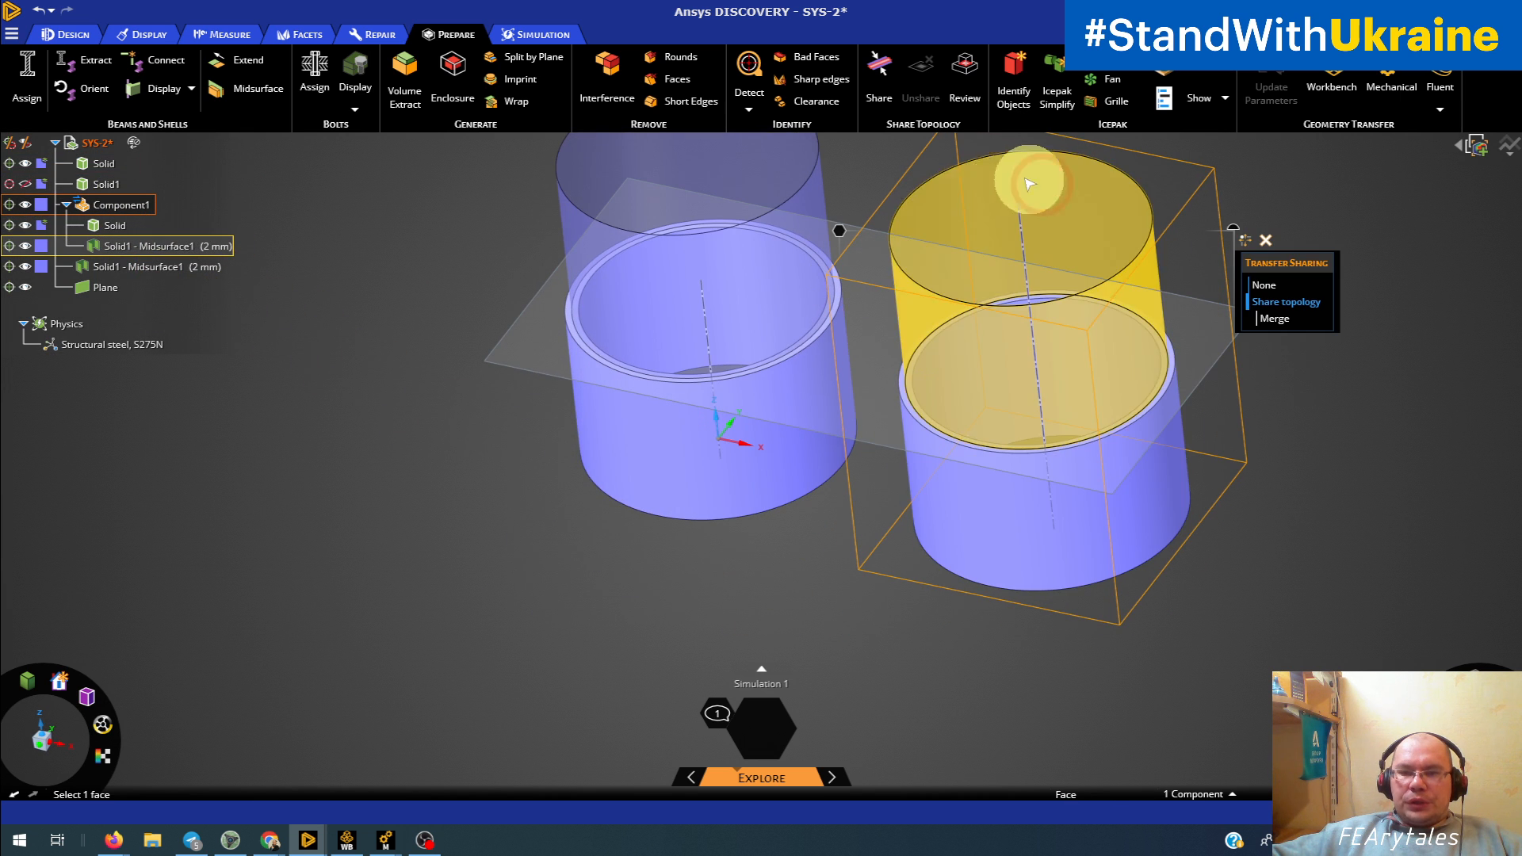
click(1100, 549)
shift+middle_drag(1173, 486, 983, 566)
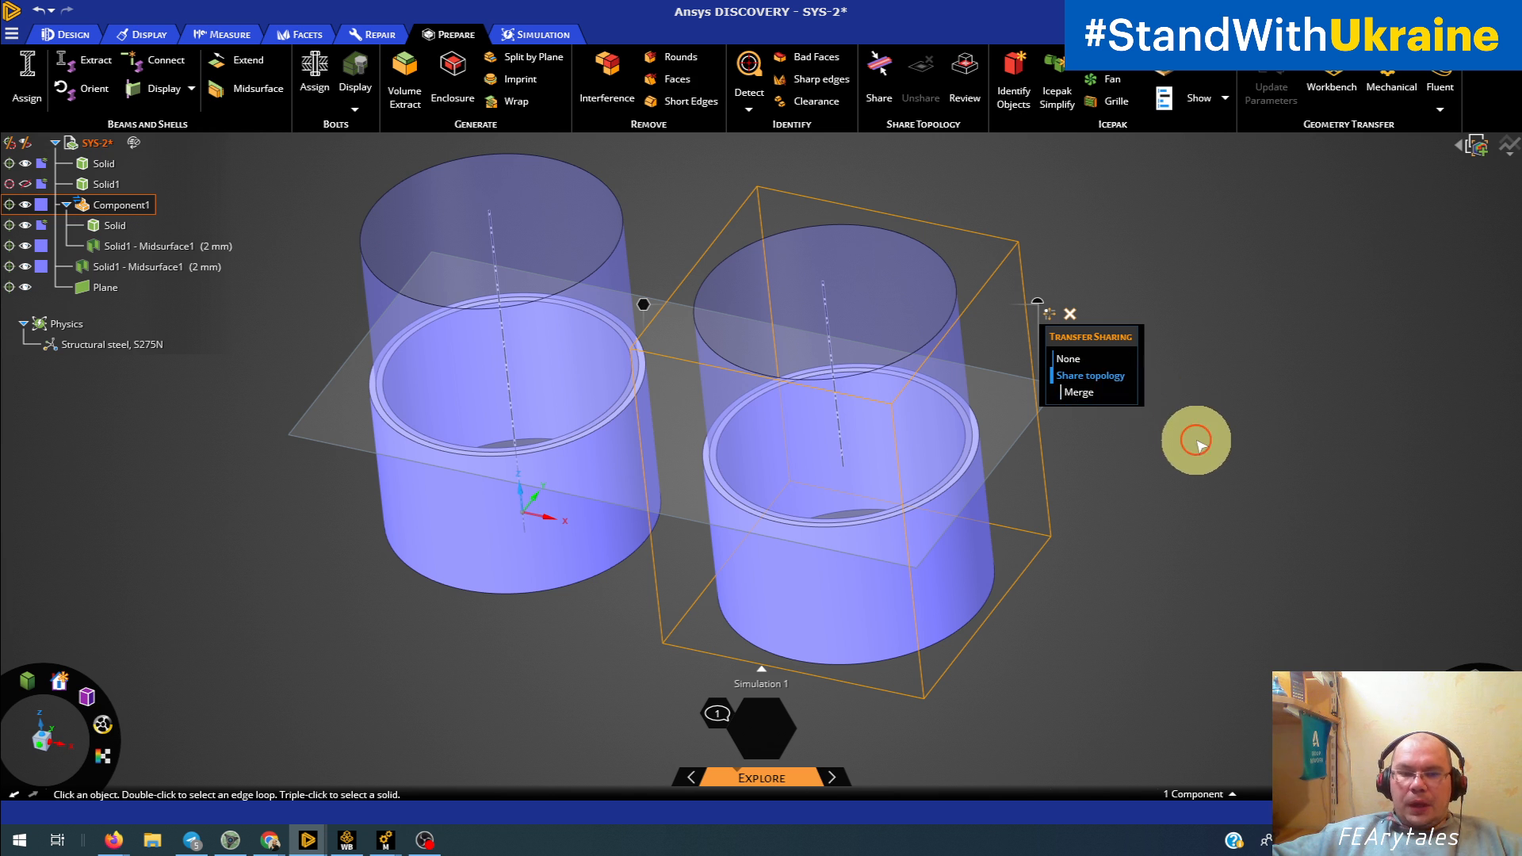
click(1050, 544)
Step: Switch to the C : Static Structural window in Ansys Mechanical and view both solid-shell tube assemblies
mouse_move(386, 836)
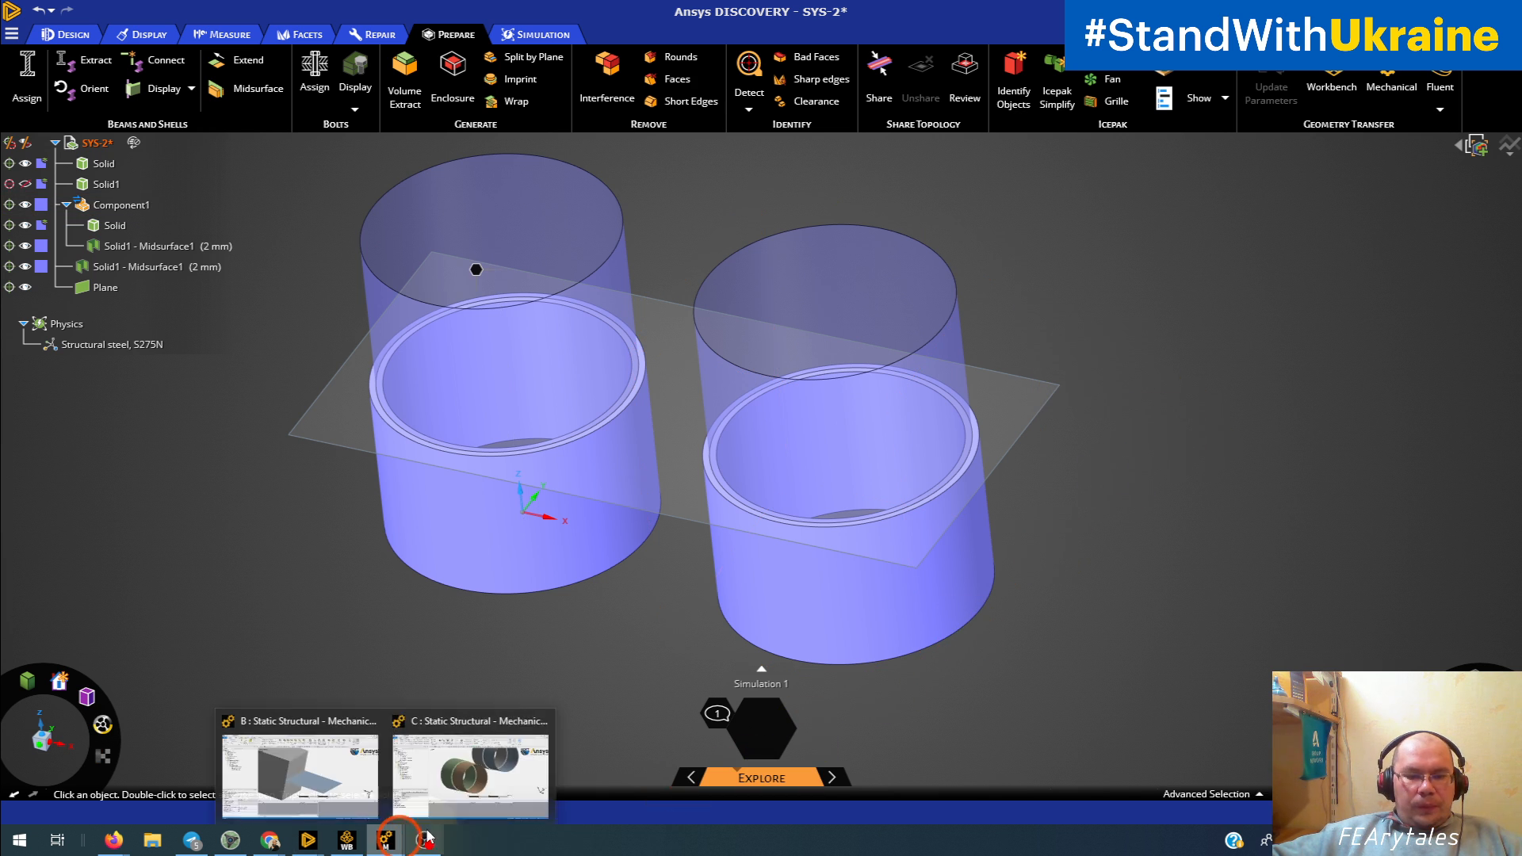
click(464, 773)
ctrl+middle_drag(970, 437, 915, 507)
scroll(939, 491, down, 2)
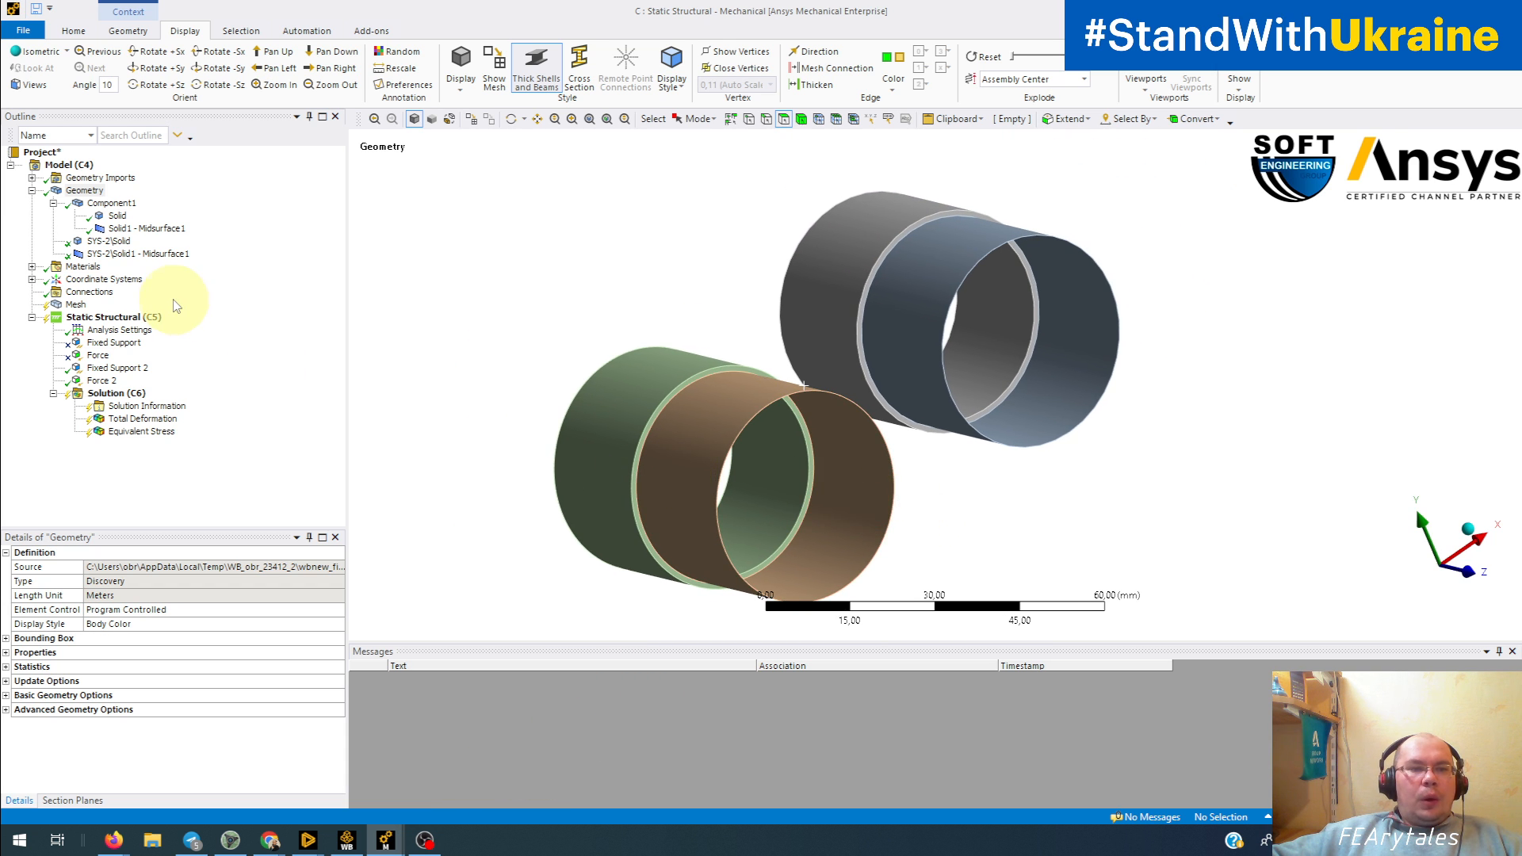
Step: Examine the Component1 part, its Solid and Solid1 - Midsurface1 bodies, and their joint in the model
click(111, 203)
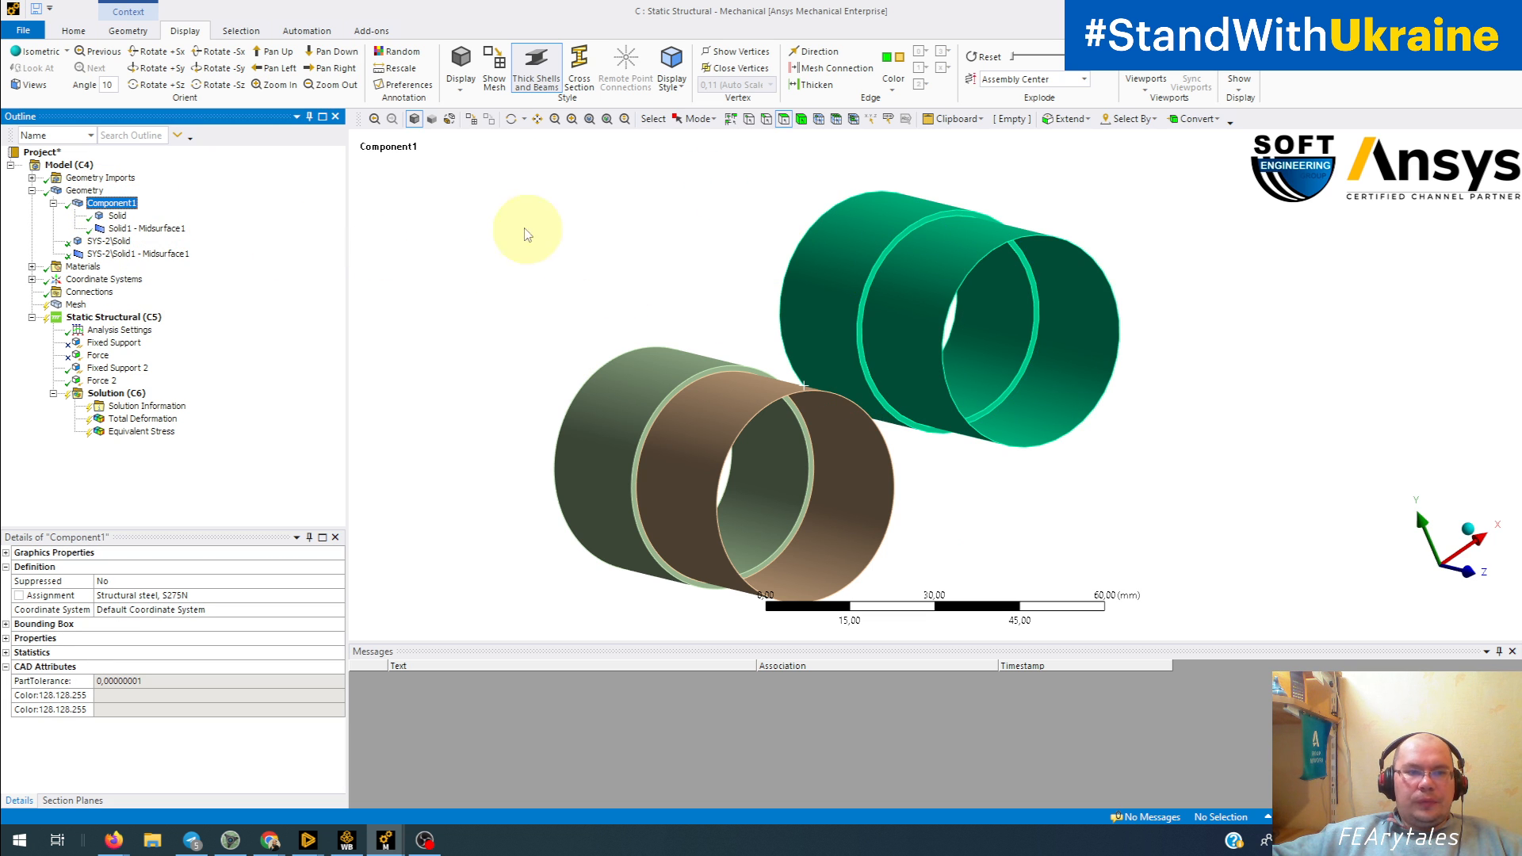
click(116, 216)
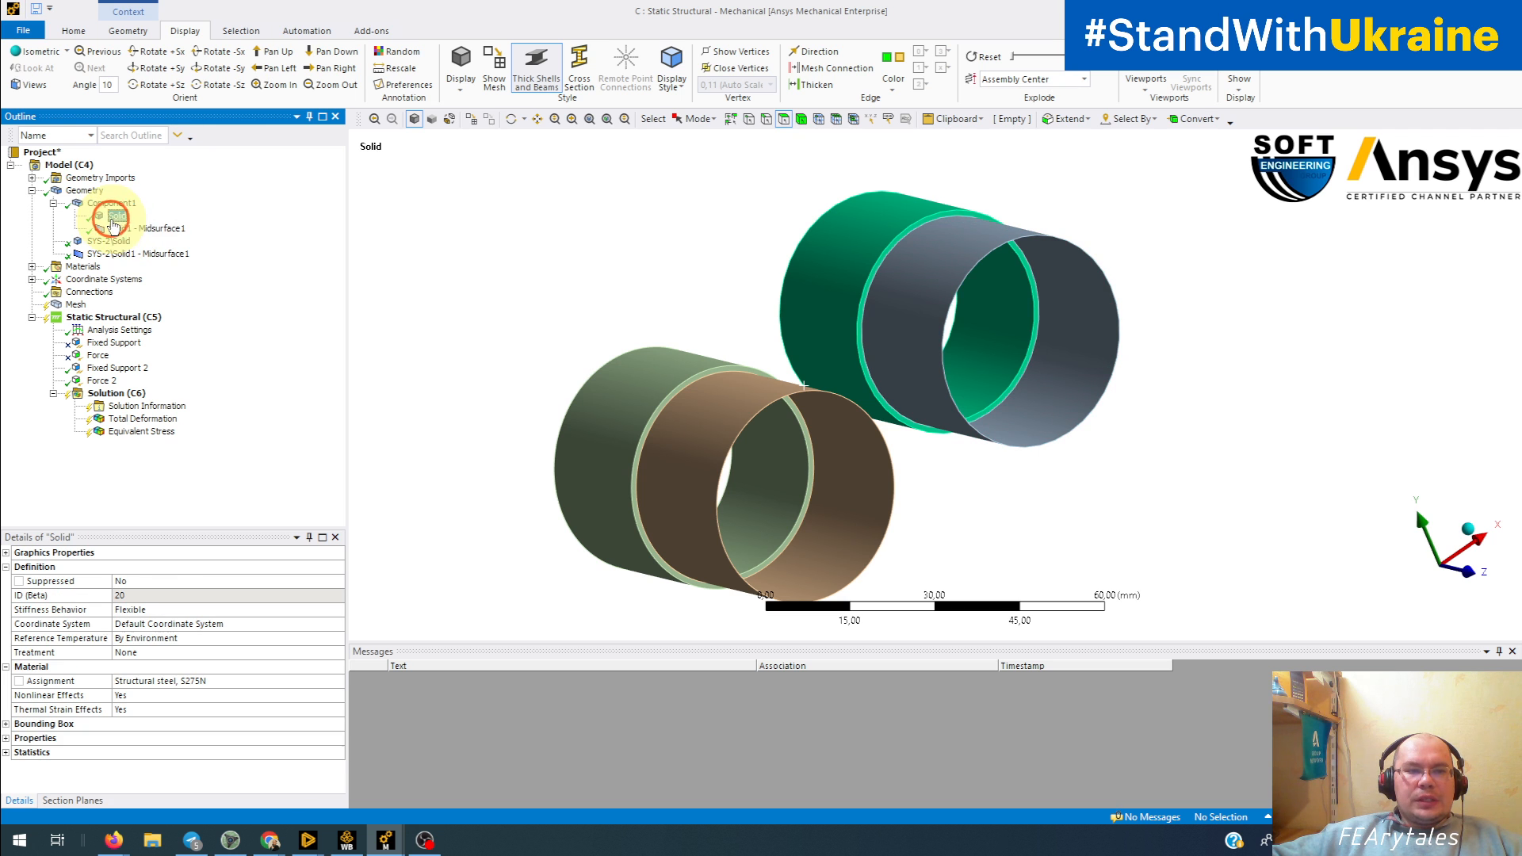
click(156, 230)
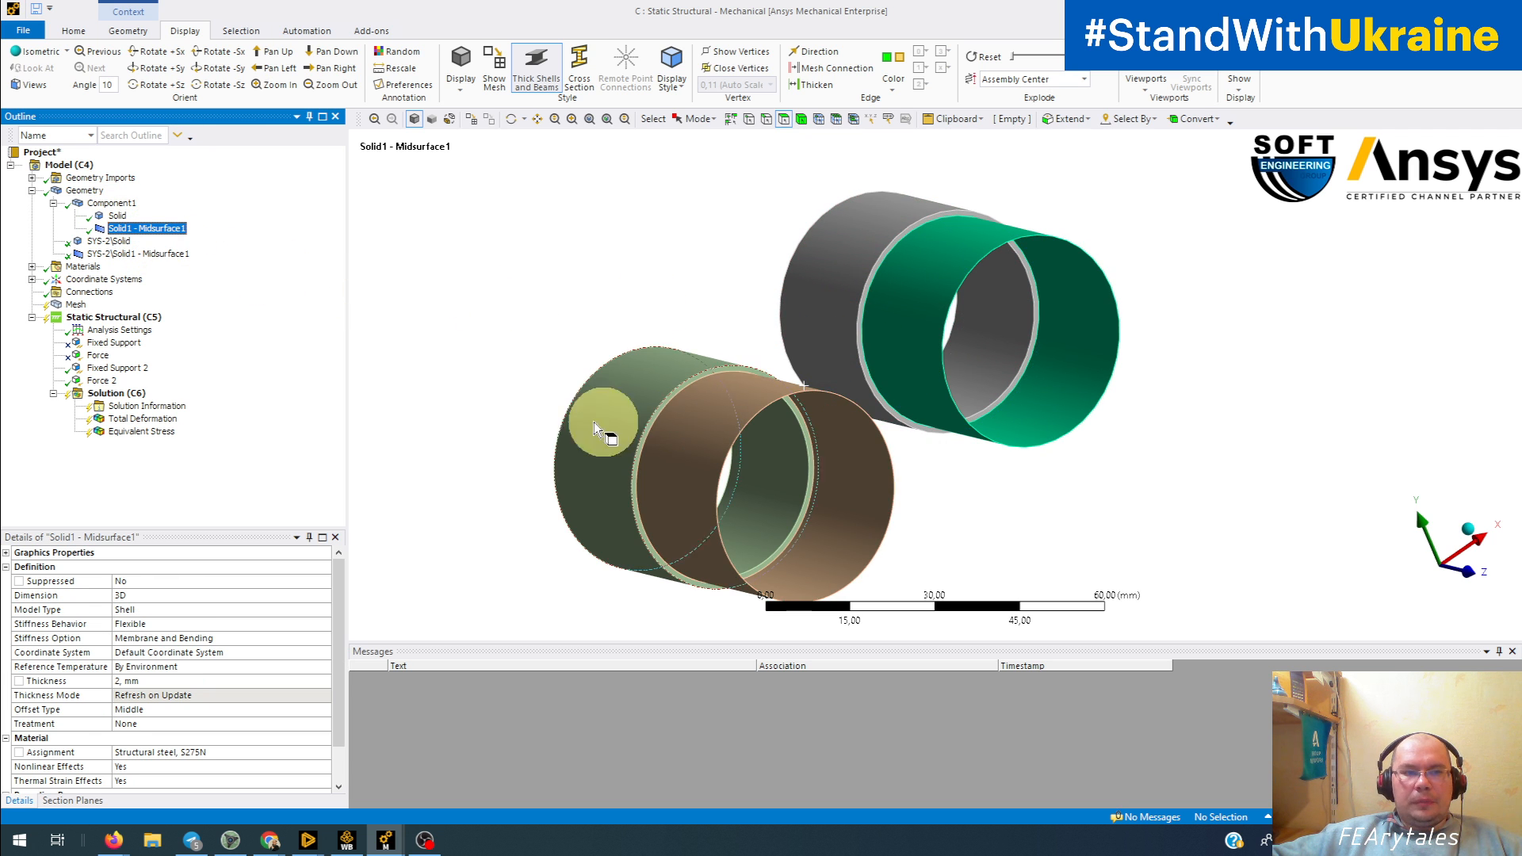
middle_drag(701, 391, 744, 415)
ctrl+middle_drag(773, 324, 738, 379)
scroll(739, 379, up, 2)
click(110, 204)
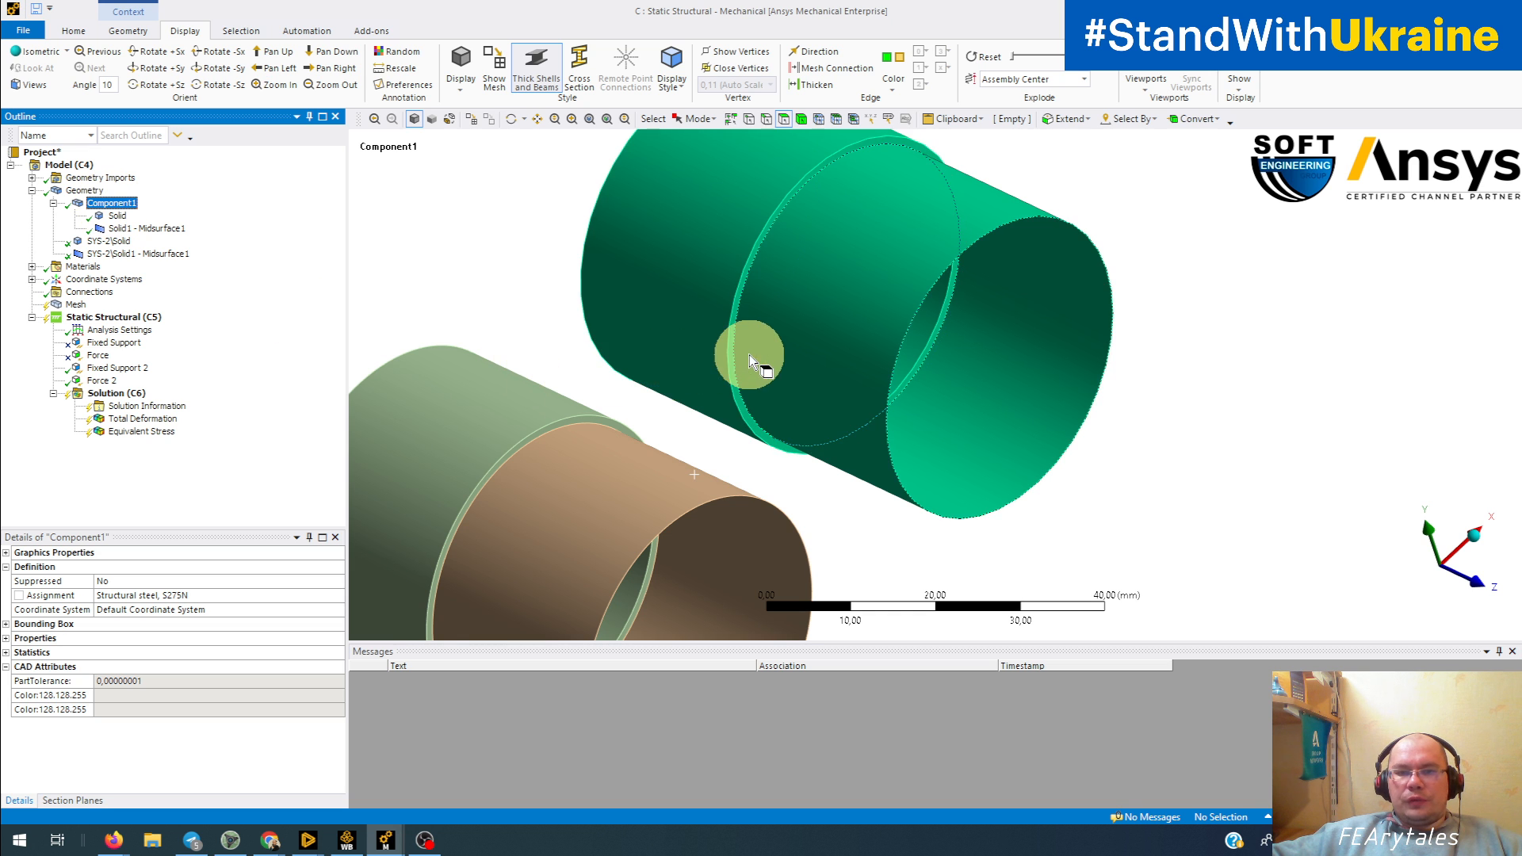
middle_drag(747, 353, 668, 383)
middle_drag(842, 278, 828, 333)
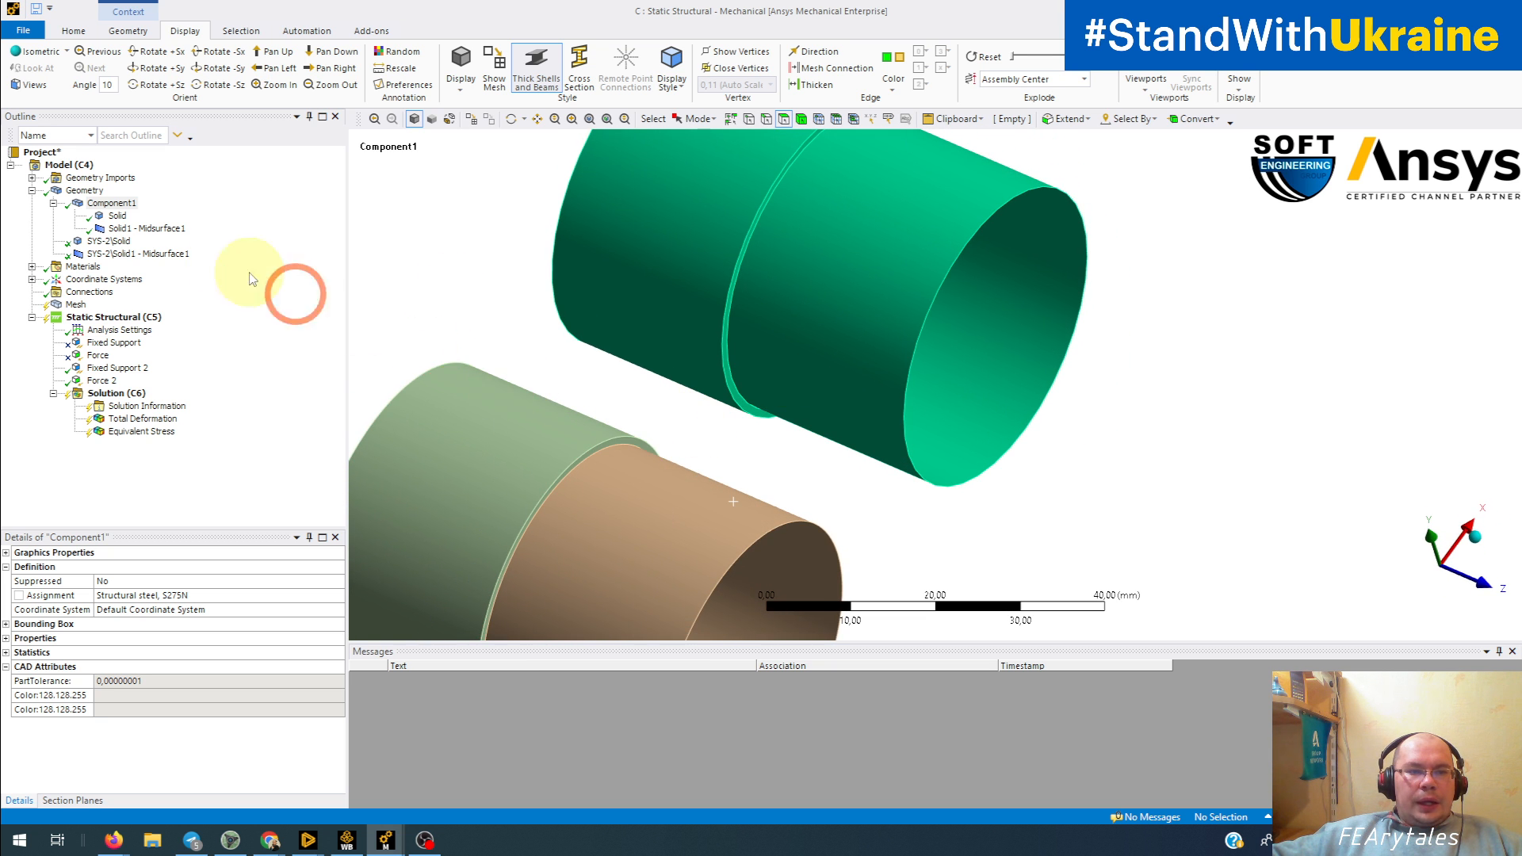
Step: Examine the separate SYS-2\Solid and SYS-2\Solid1 - Midsurface1 bodies of the second tube
click(104, 242)
click(109, 255)
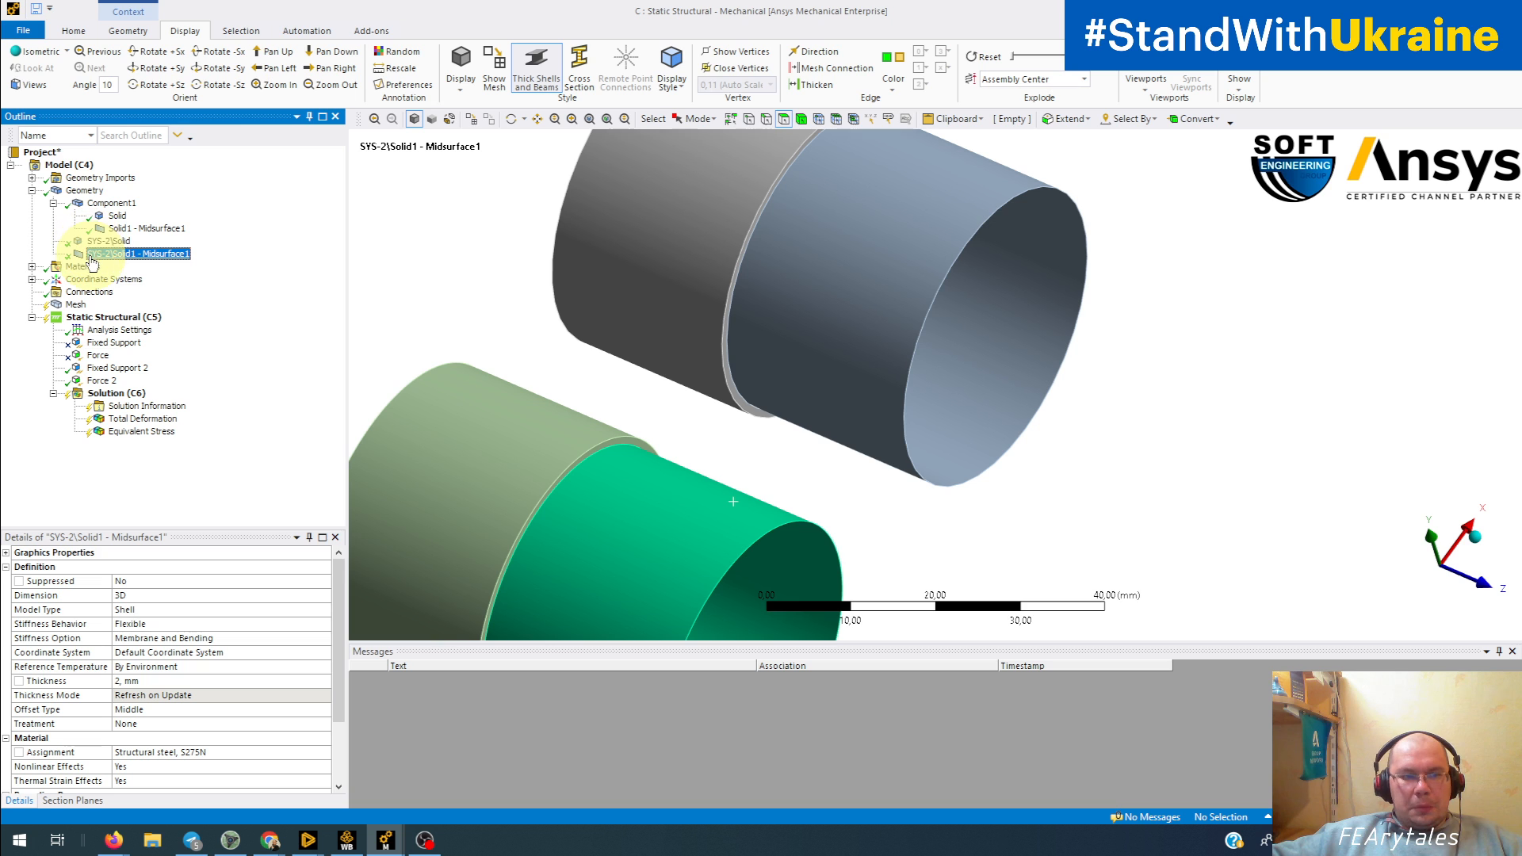
scroll(474, 338, down, 2)
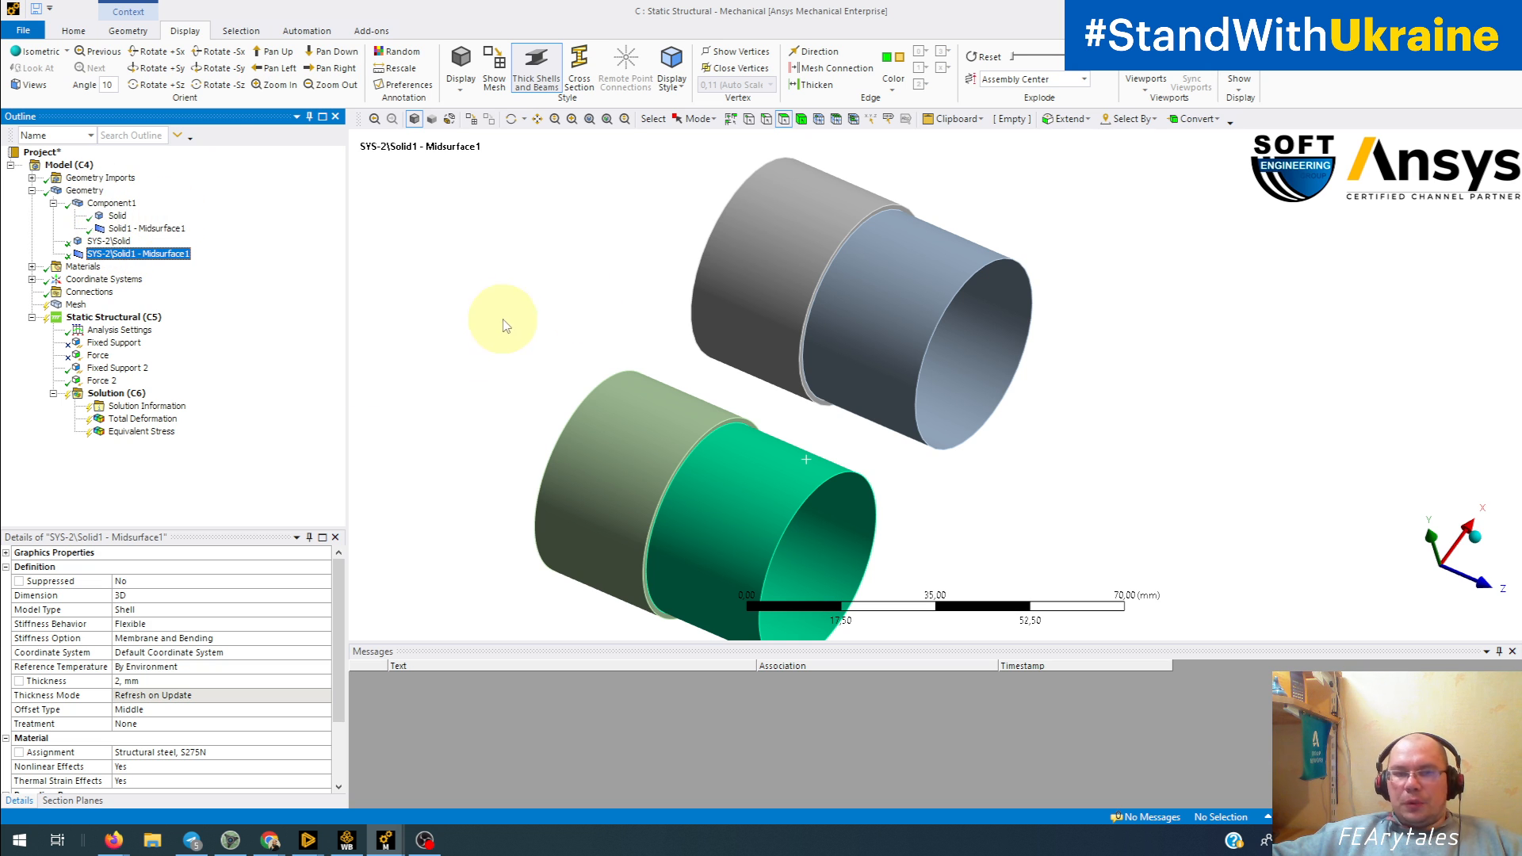
click(544, 324)
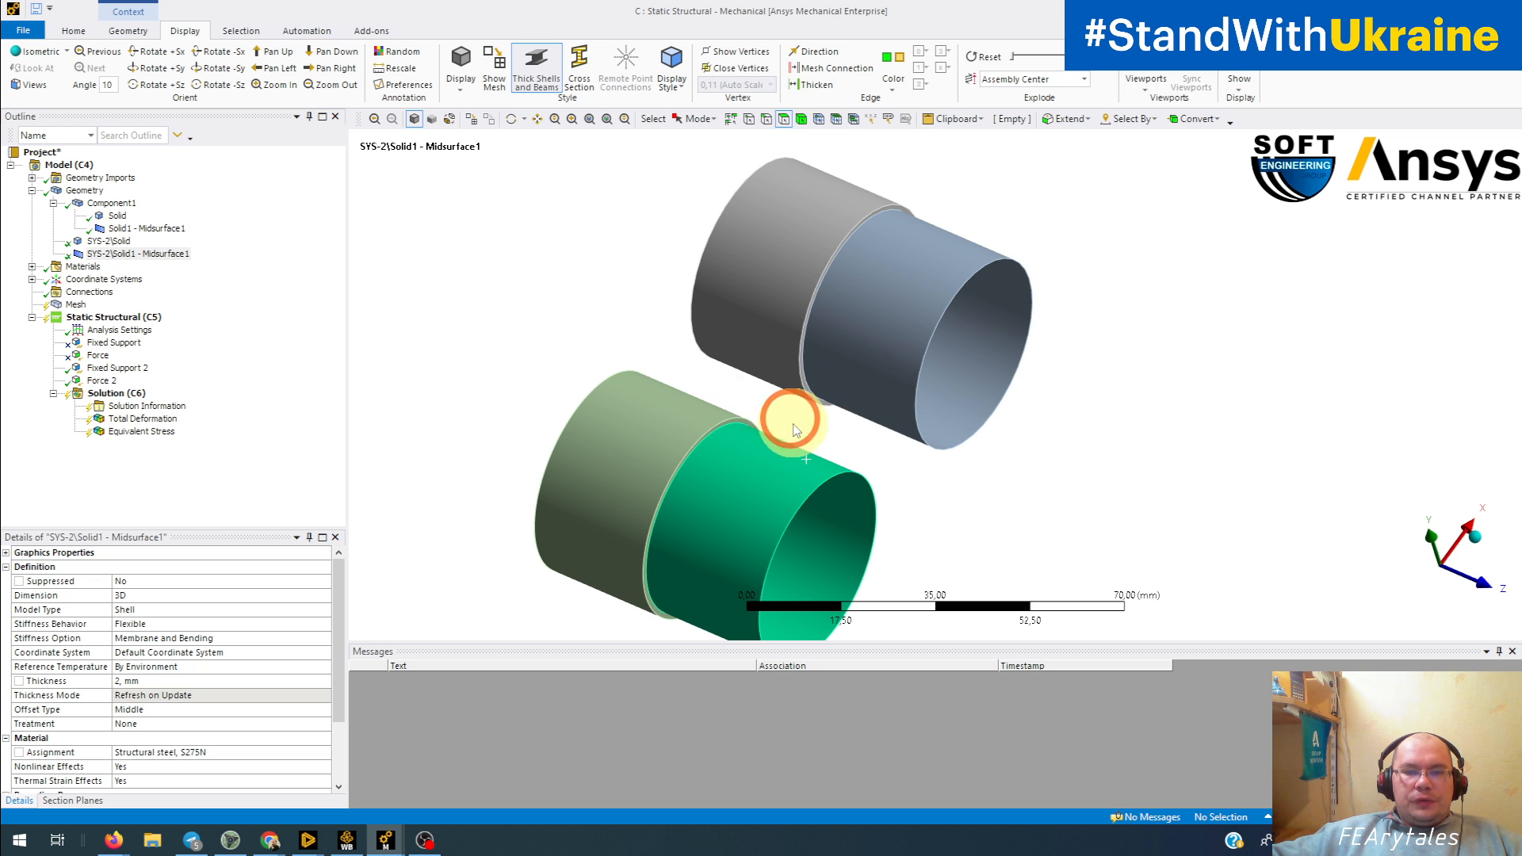
Step: Hide both midsurface shell bodies to expose the end faces of the two solid tubes
click(766, 488)
ctrl+click(900, 343)
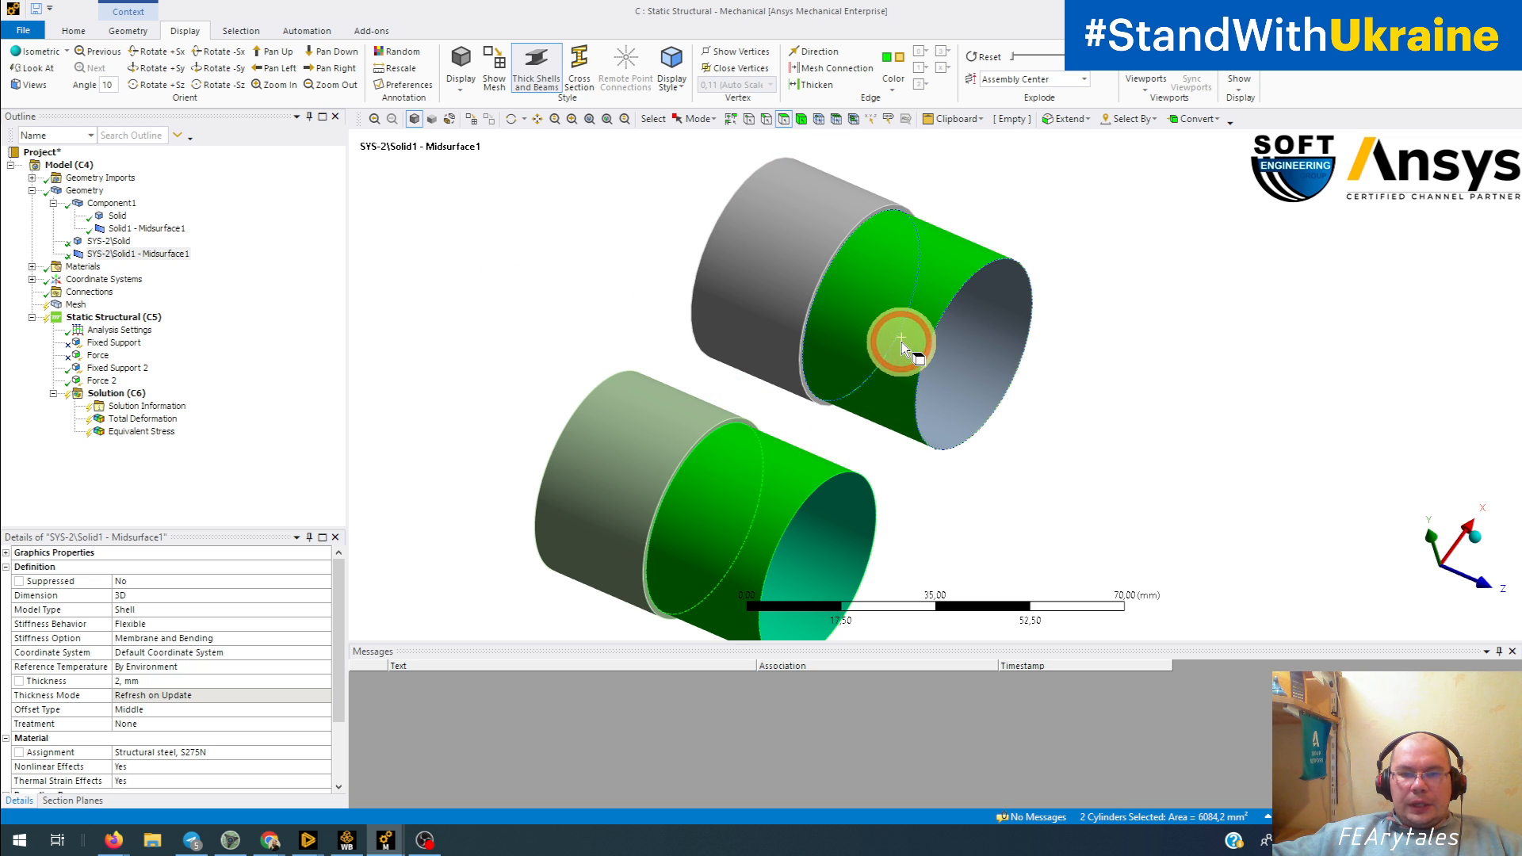
right_click(902, 341)
click(948, 405)
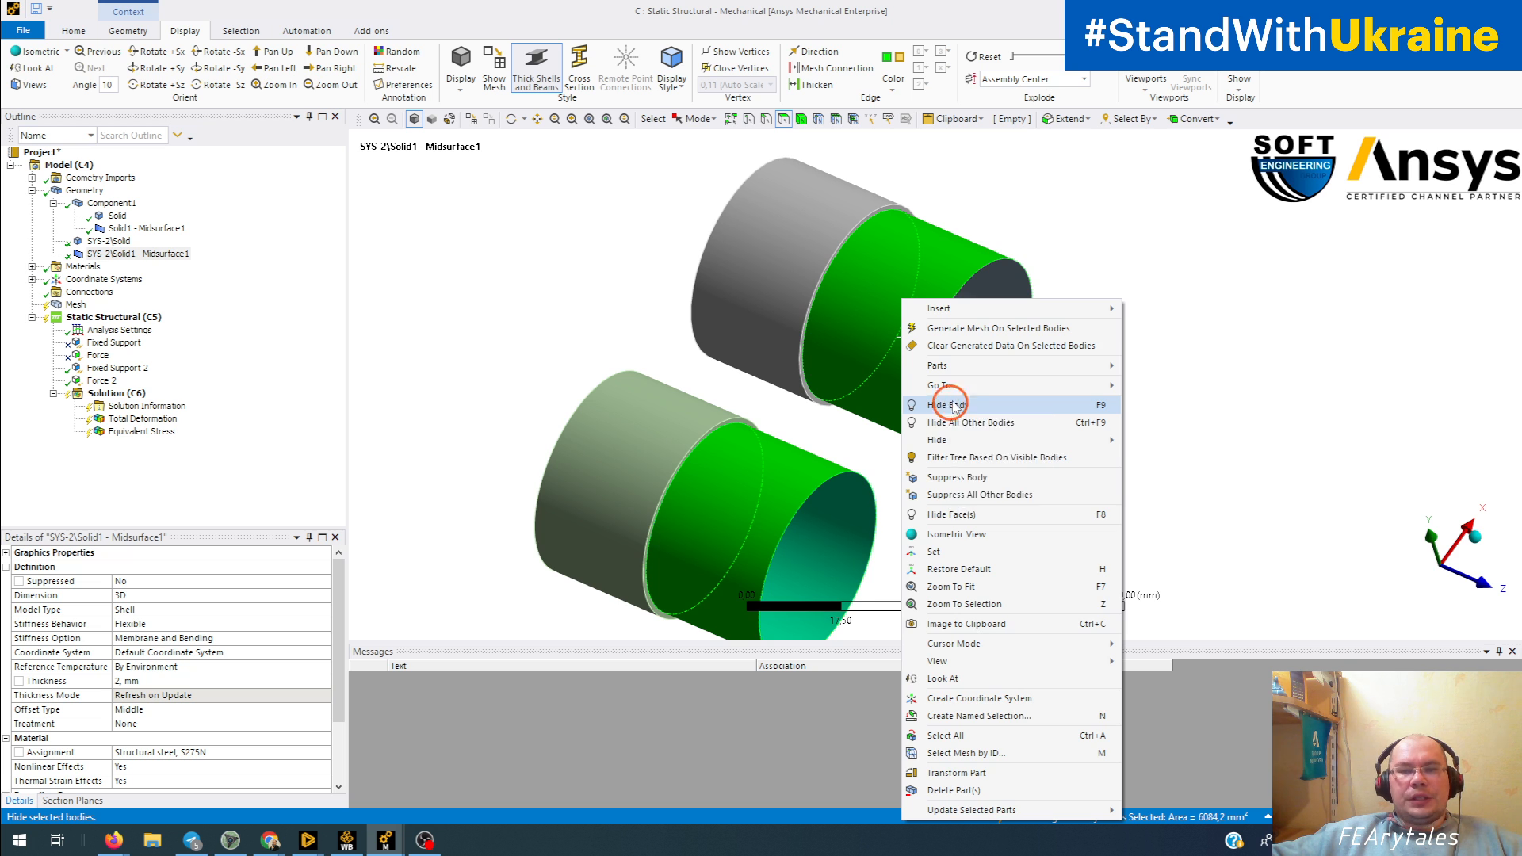
middle_drag(951, 432, 871, 391)
scroll(873, 391, up, 5)
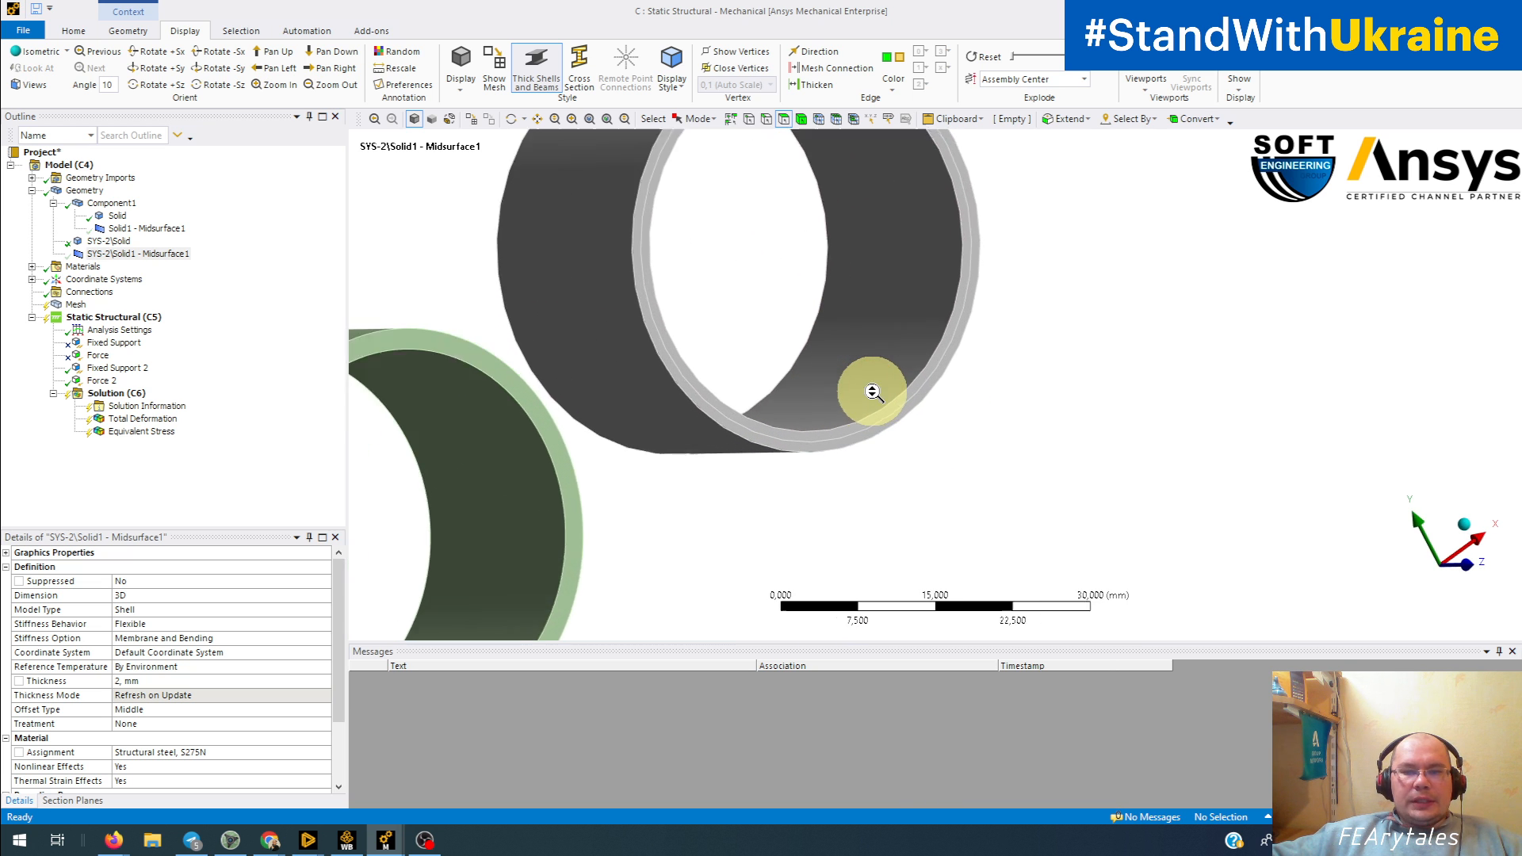
Step: Select the end face of the SYS-2\Solid tube and inspect it at the shell joint
ctrl+middle_drag(589, 436, 884, 361)
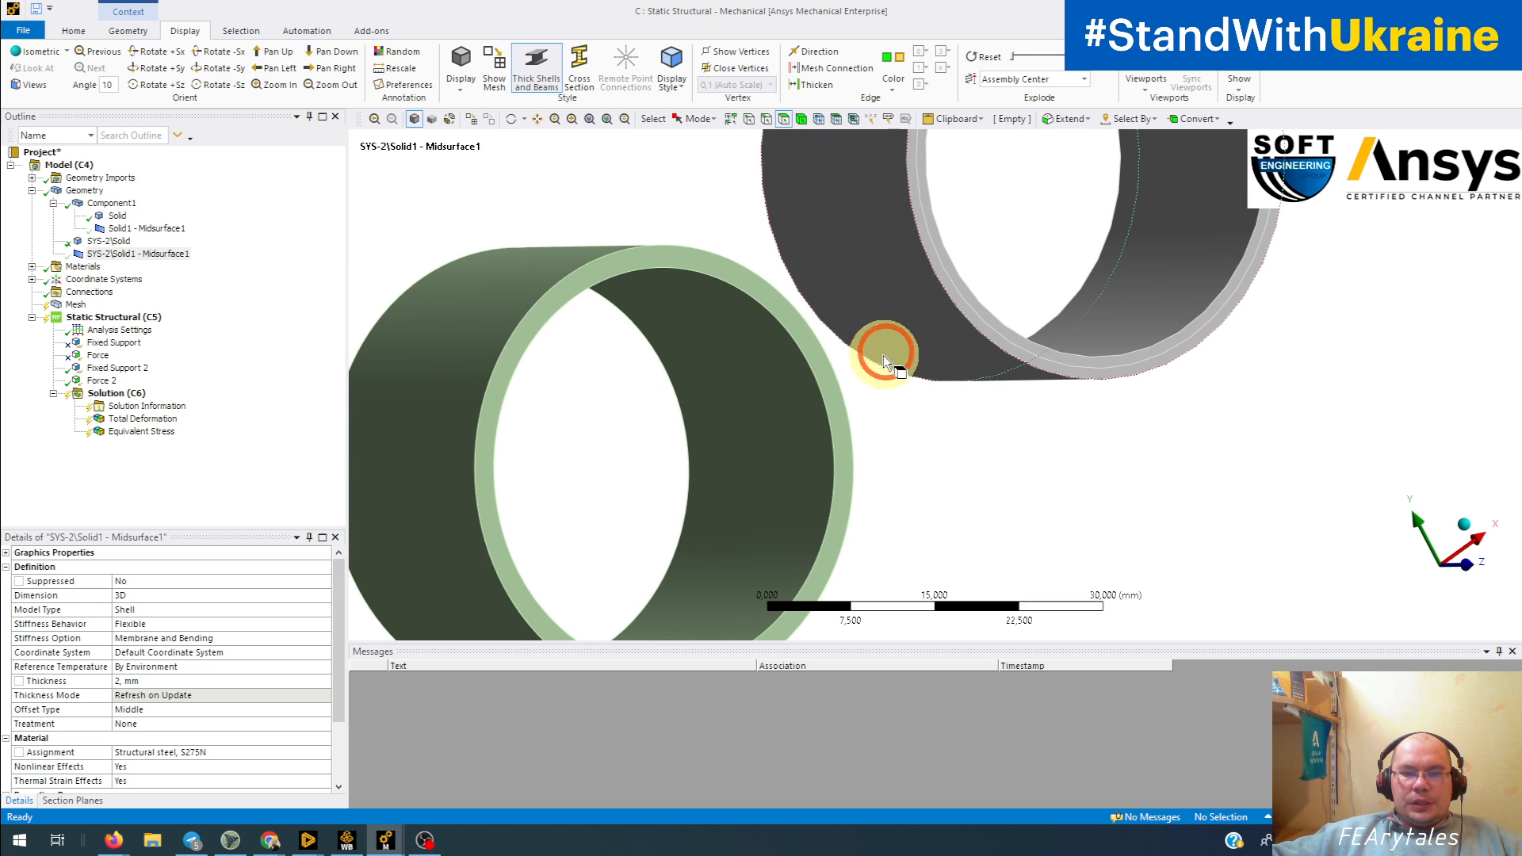
click(827, 373)
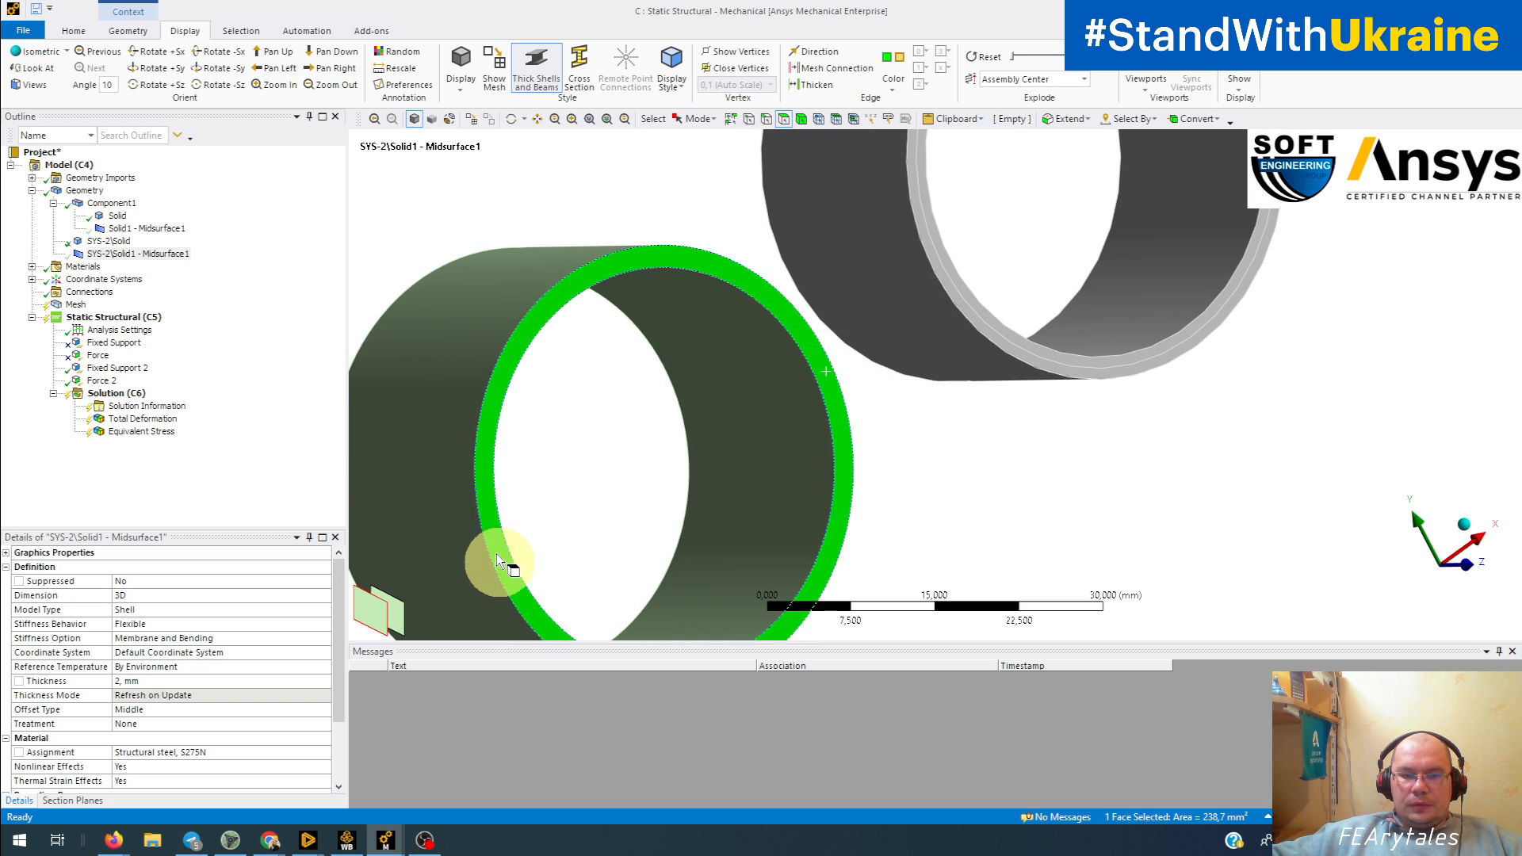
middle_drag(859, 414, 805, 346)
scroll(906, 298, up, 3)
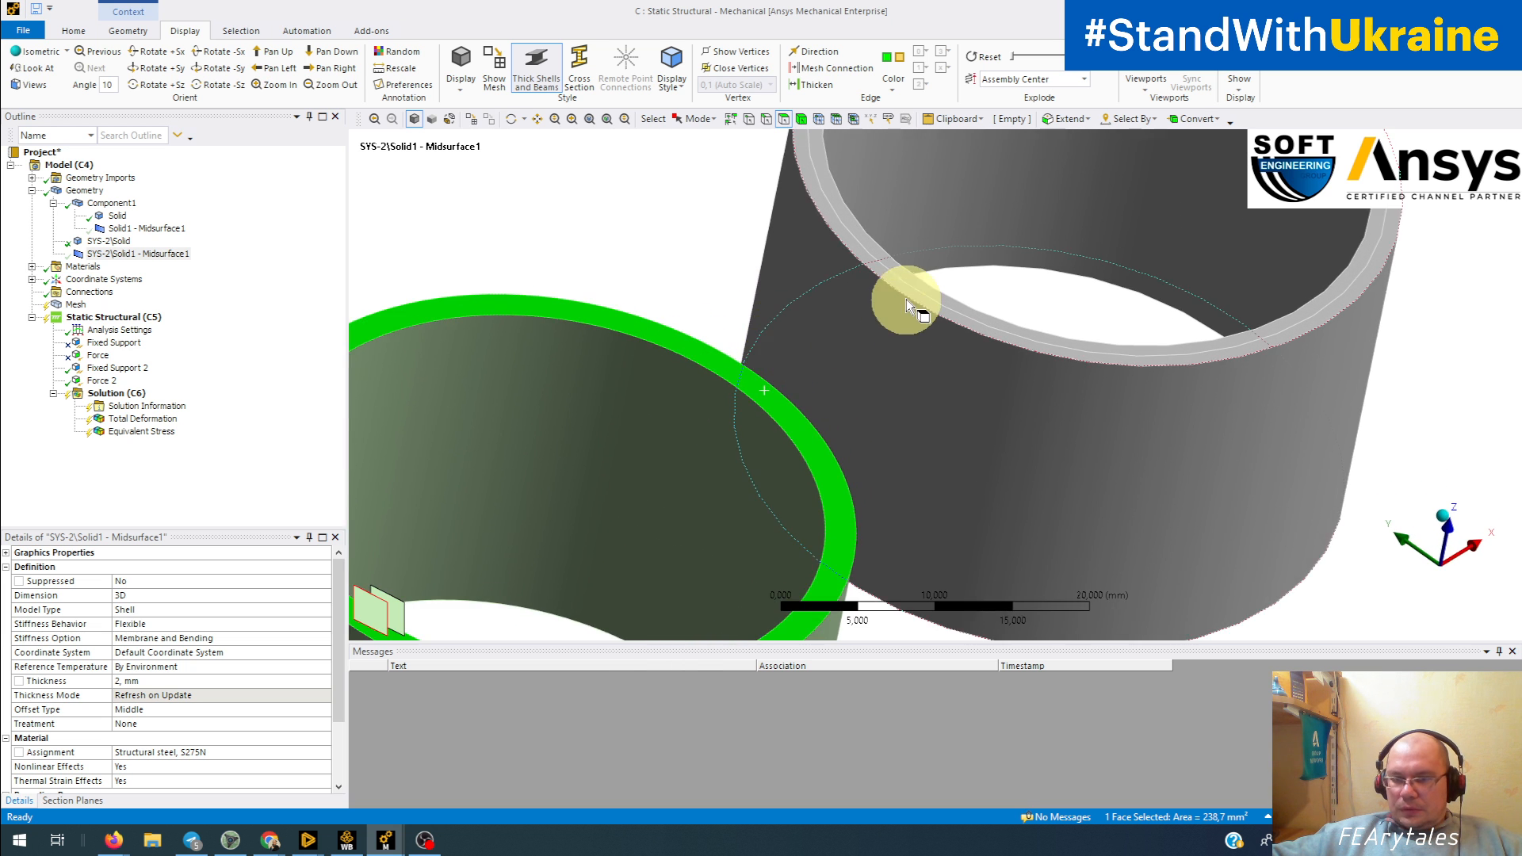
Step: Select the outer and inner ring faces at the joint end of the Component1 solid tube
scroll(908, 285, up, 3)
click(761, 360)
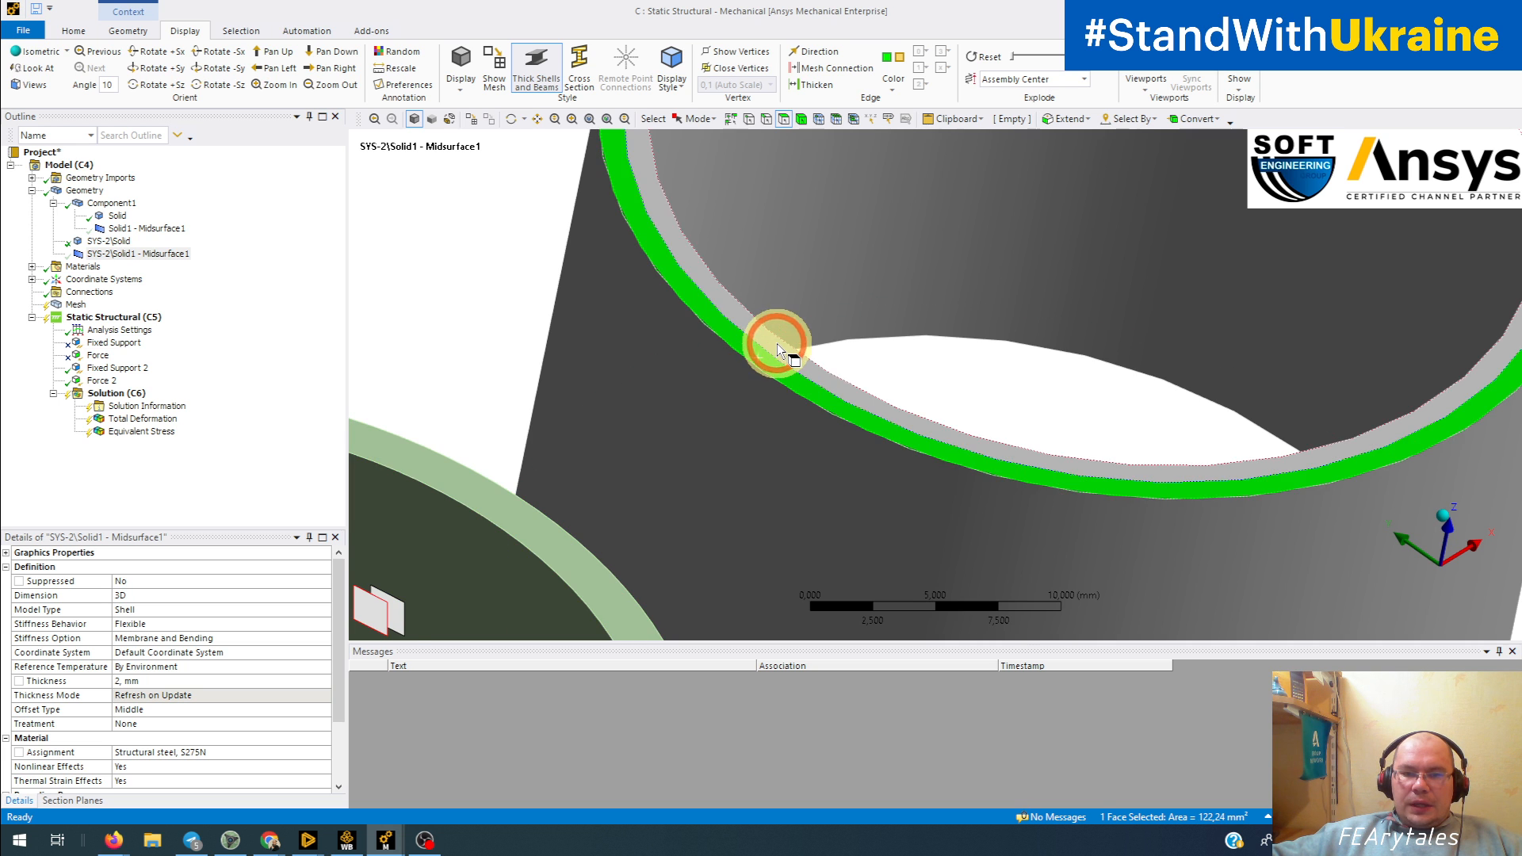
ctrl+click(777, 344)
middle_drag(1026, 468, 948, 394)
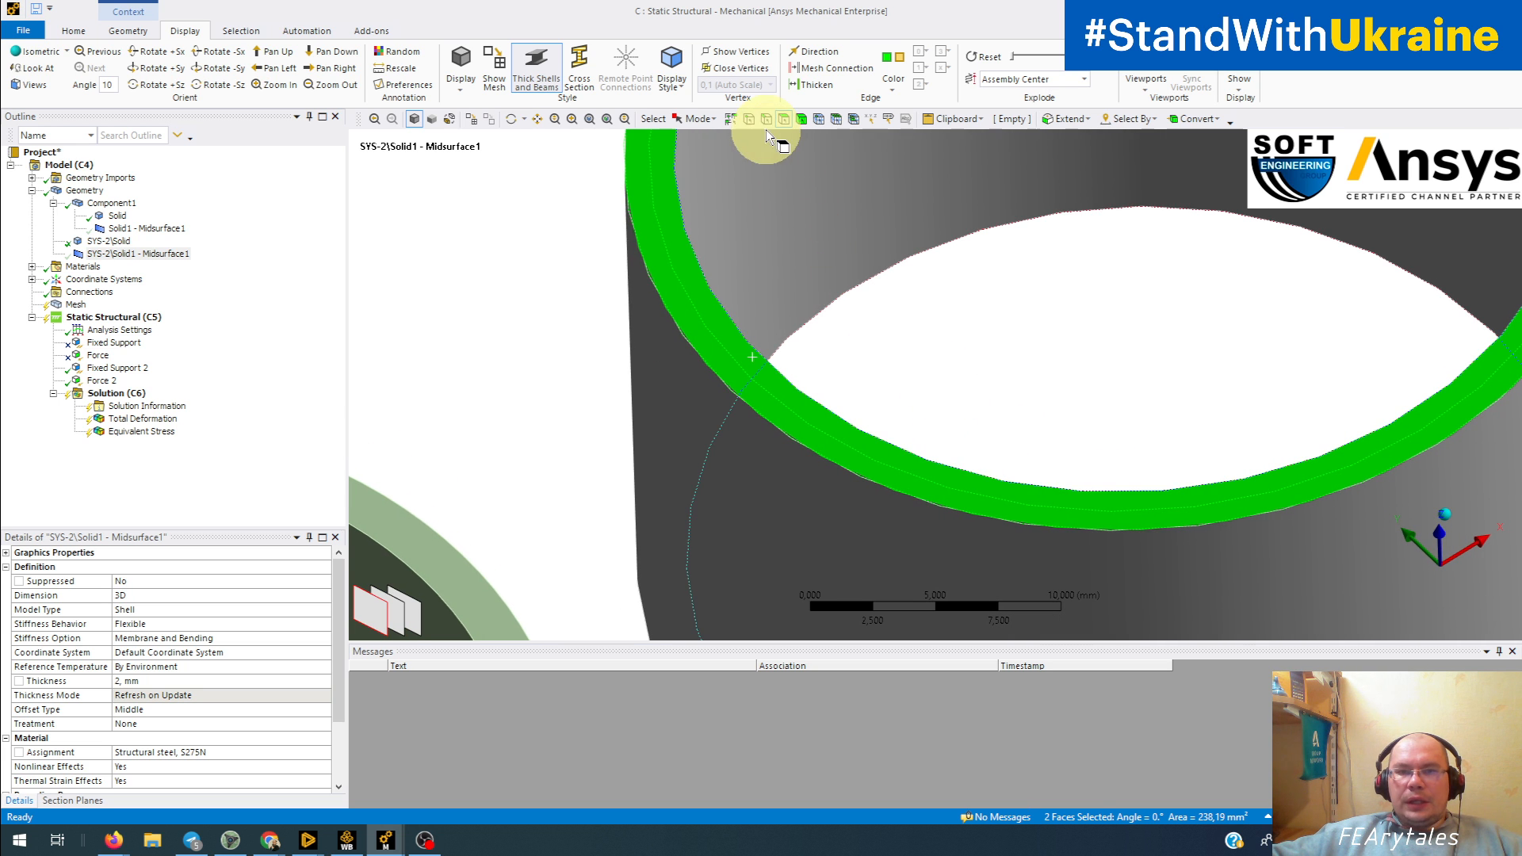
Step: Select the circular edge between the two ring faces of the Component1 solid, then clear the selection
click(734, 335)
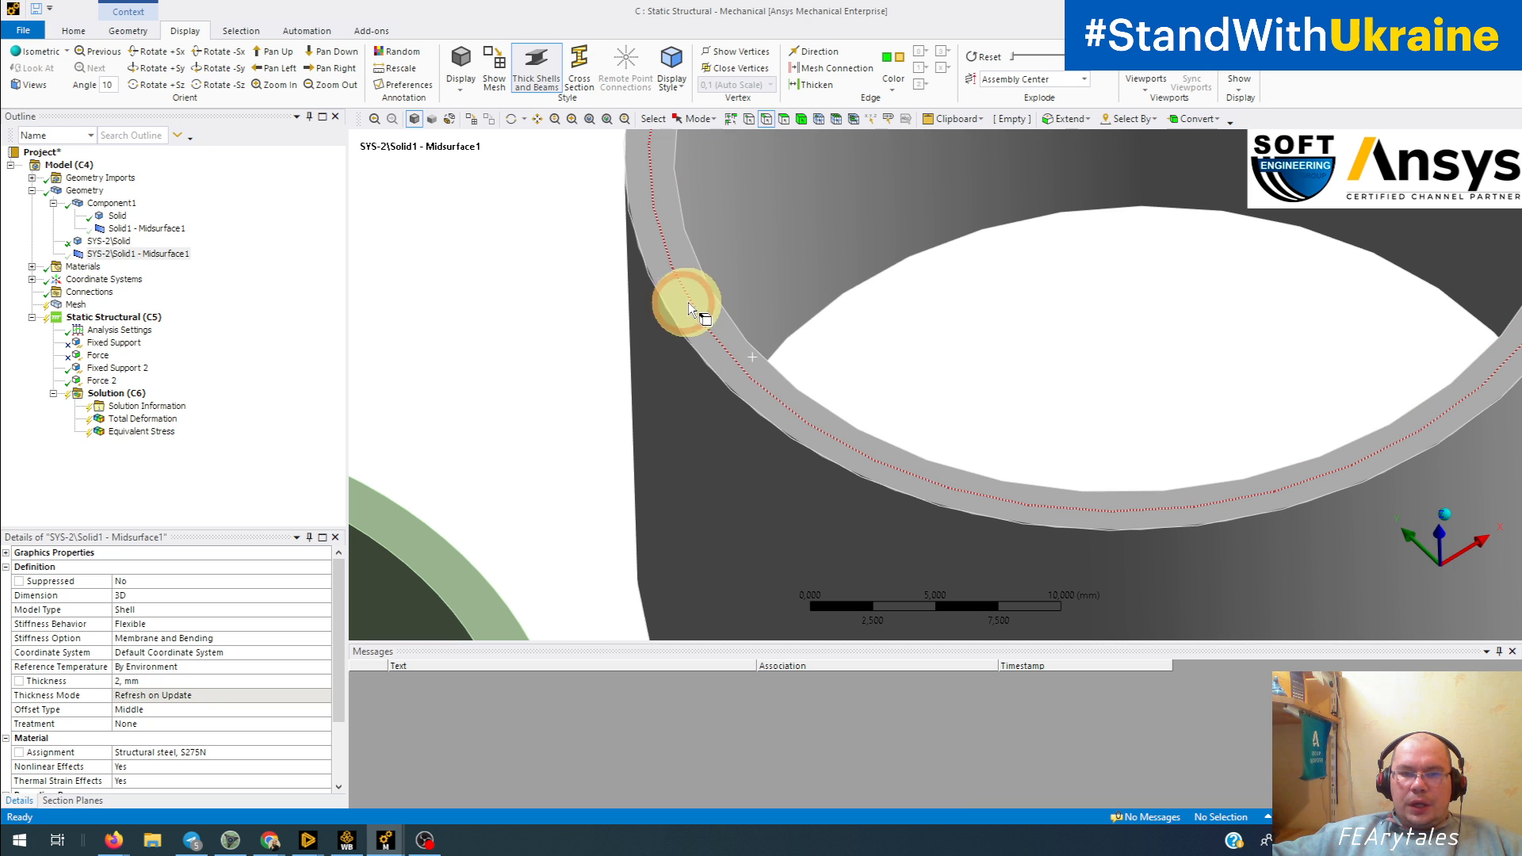
click(712, 352)
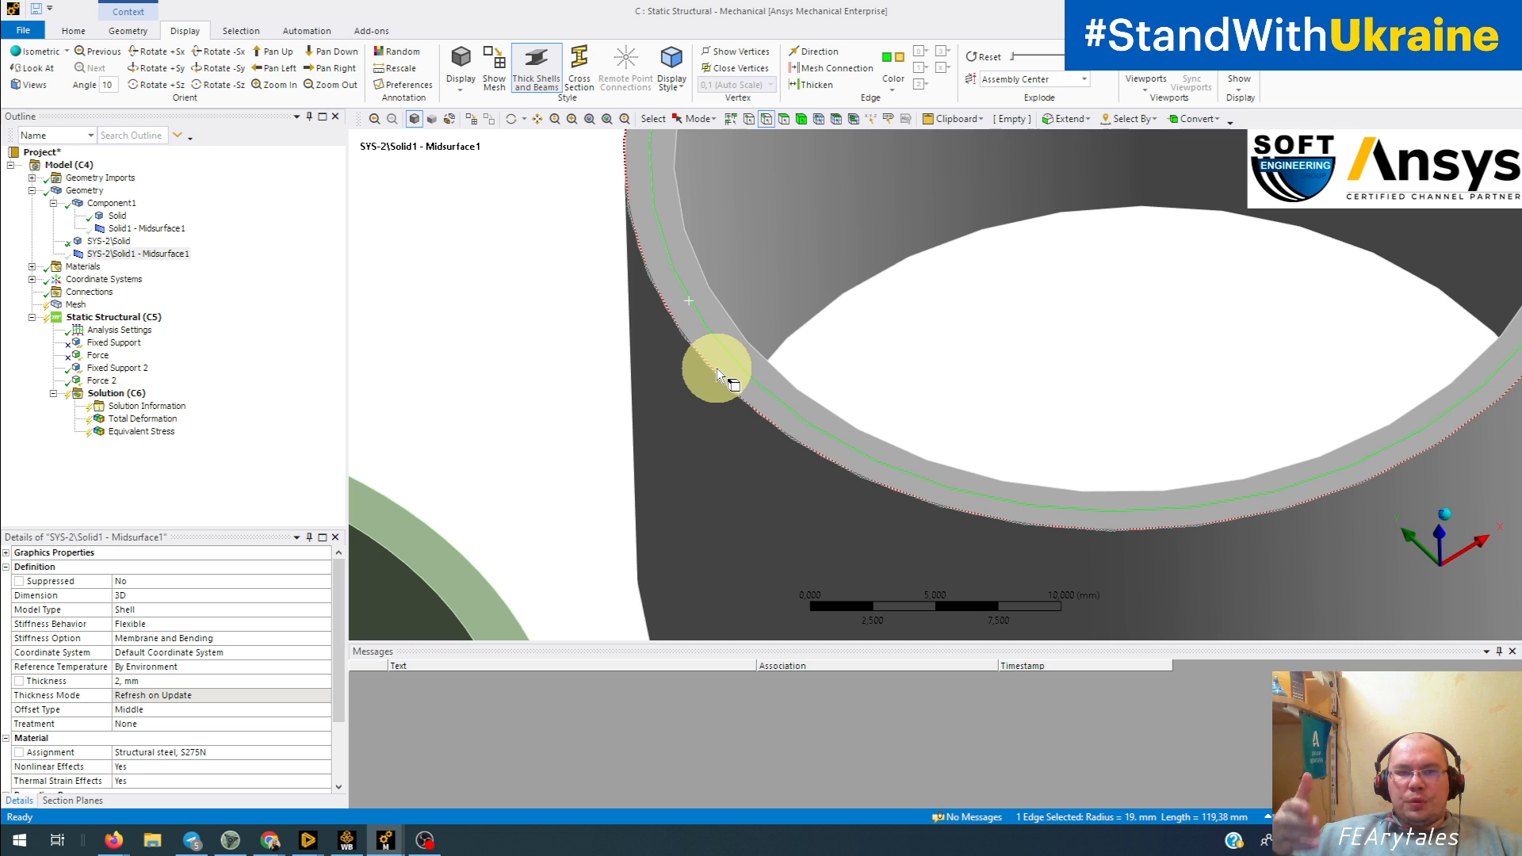
click(716, 368)
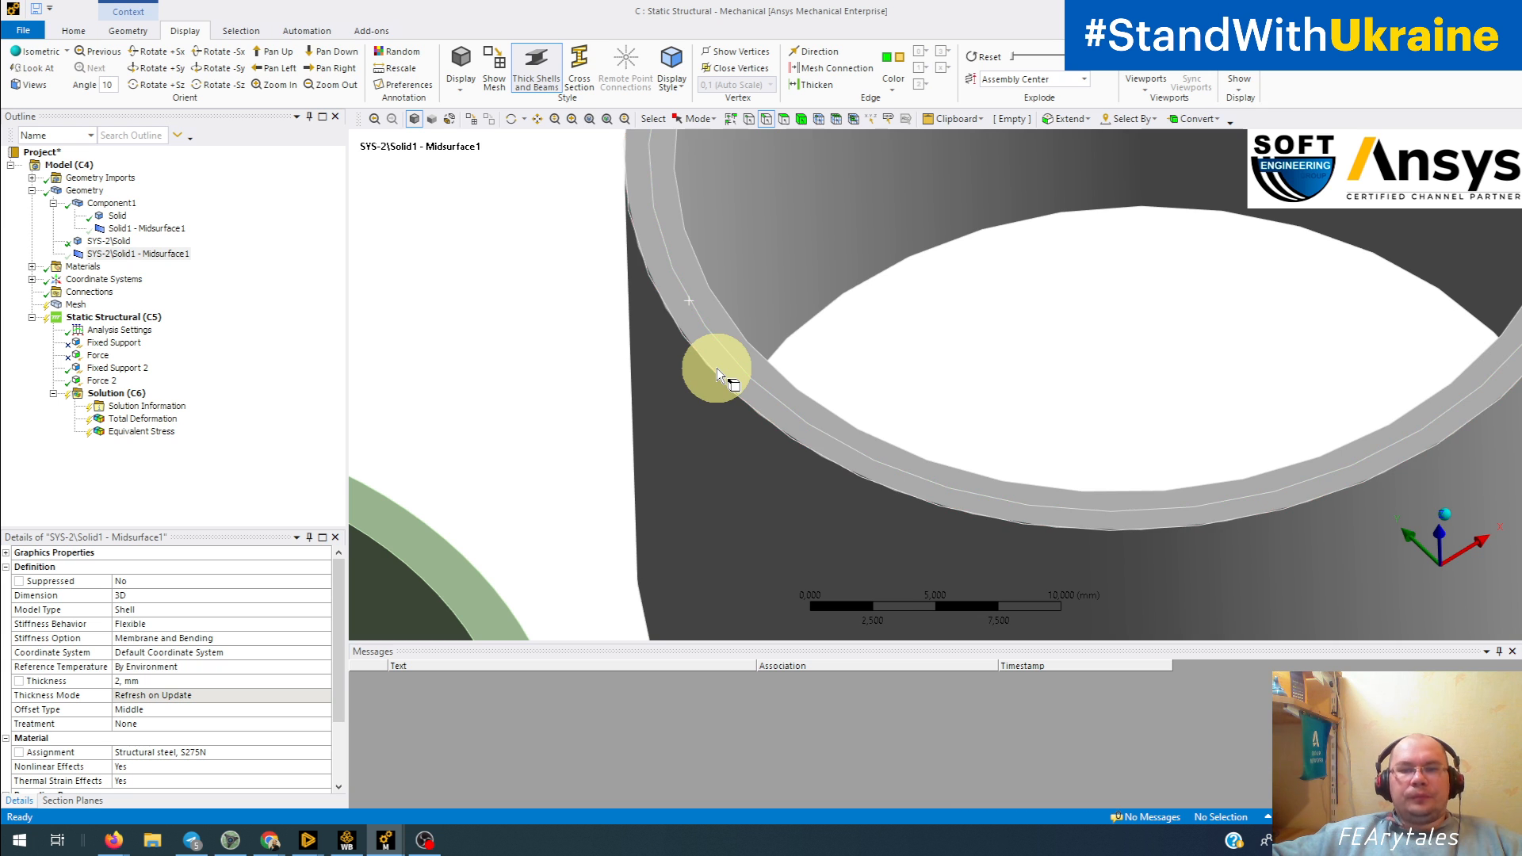
scroll(722, 356, down, 5)
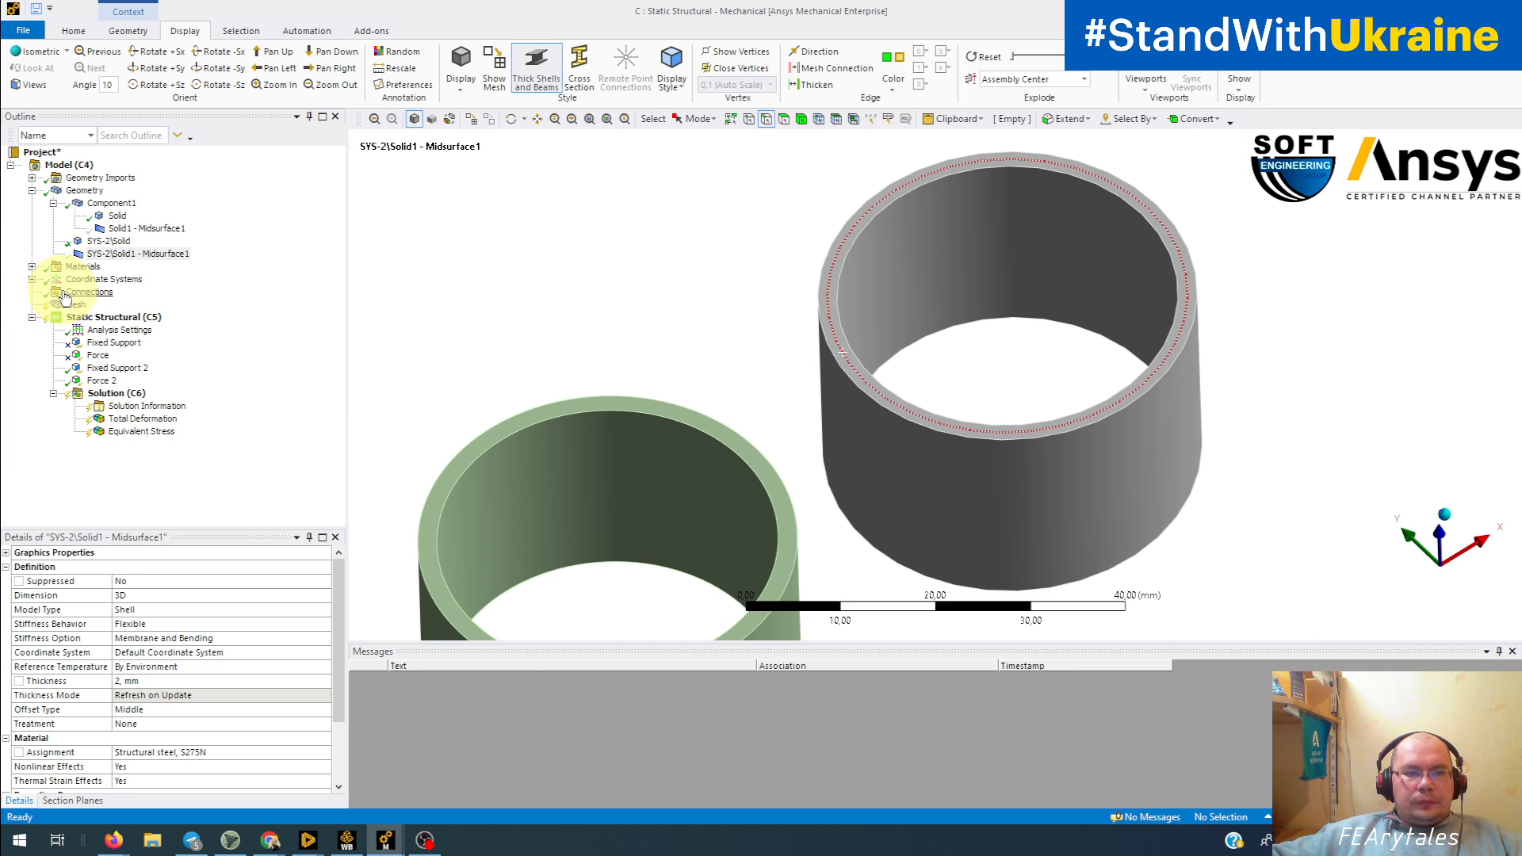
Step: Generate the mesh and show all hidden bodies again
right_click(63, 309)
click(126, 346)
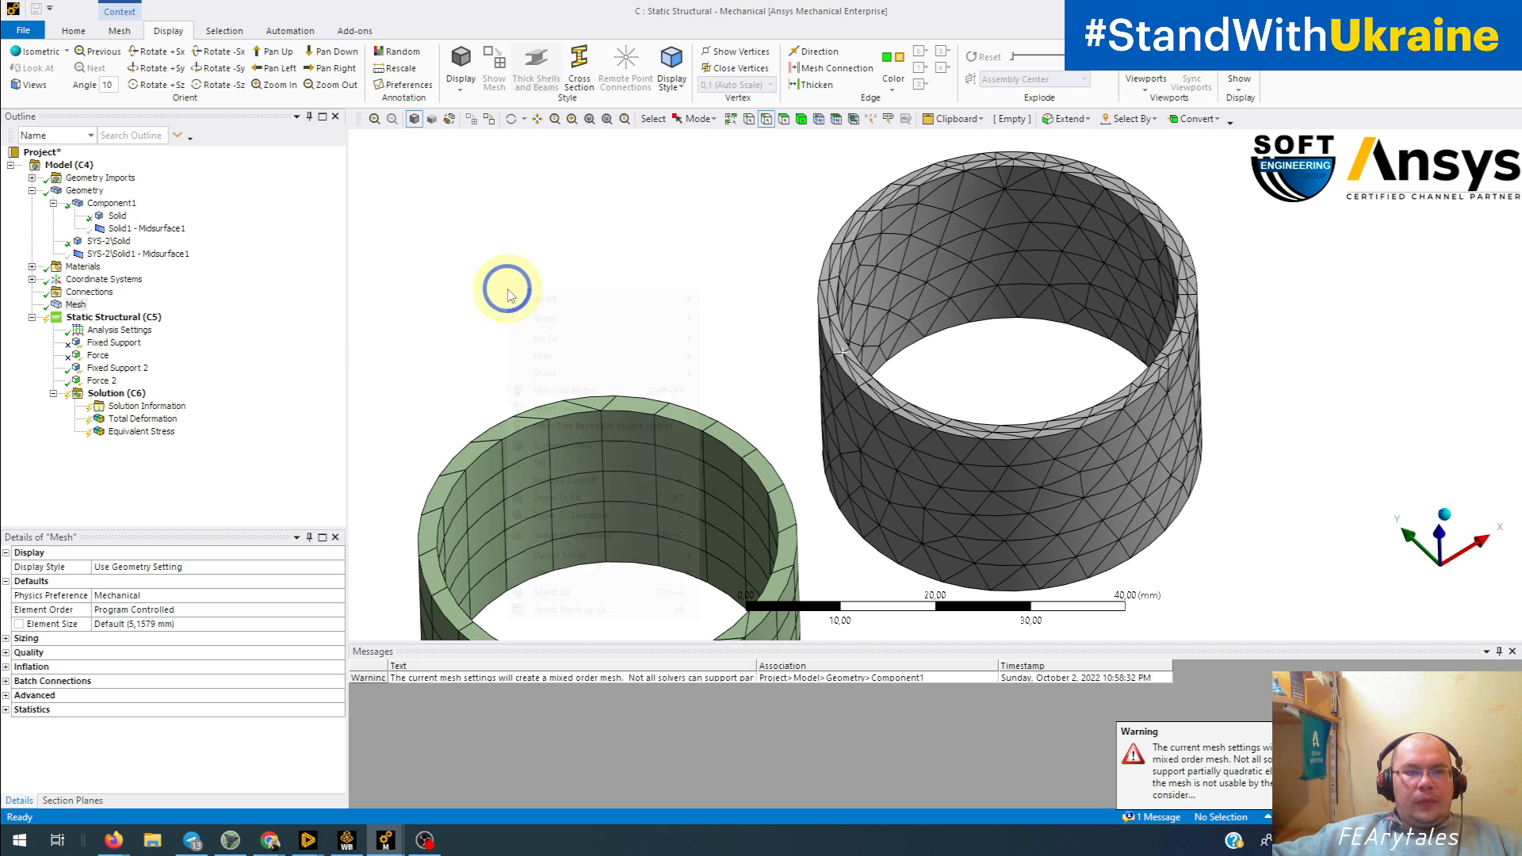
right_click(506, 290)
click(576, 390)
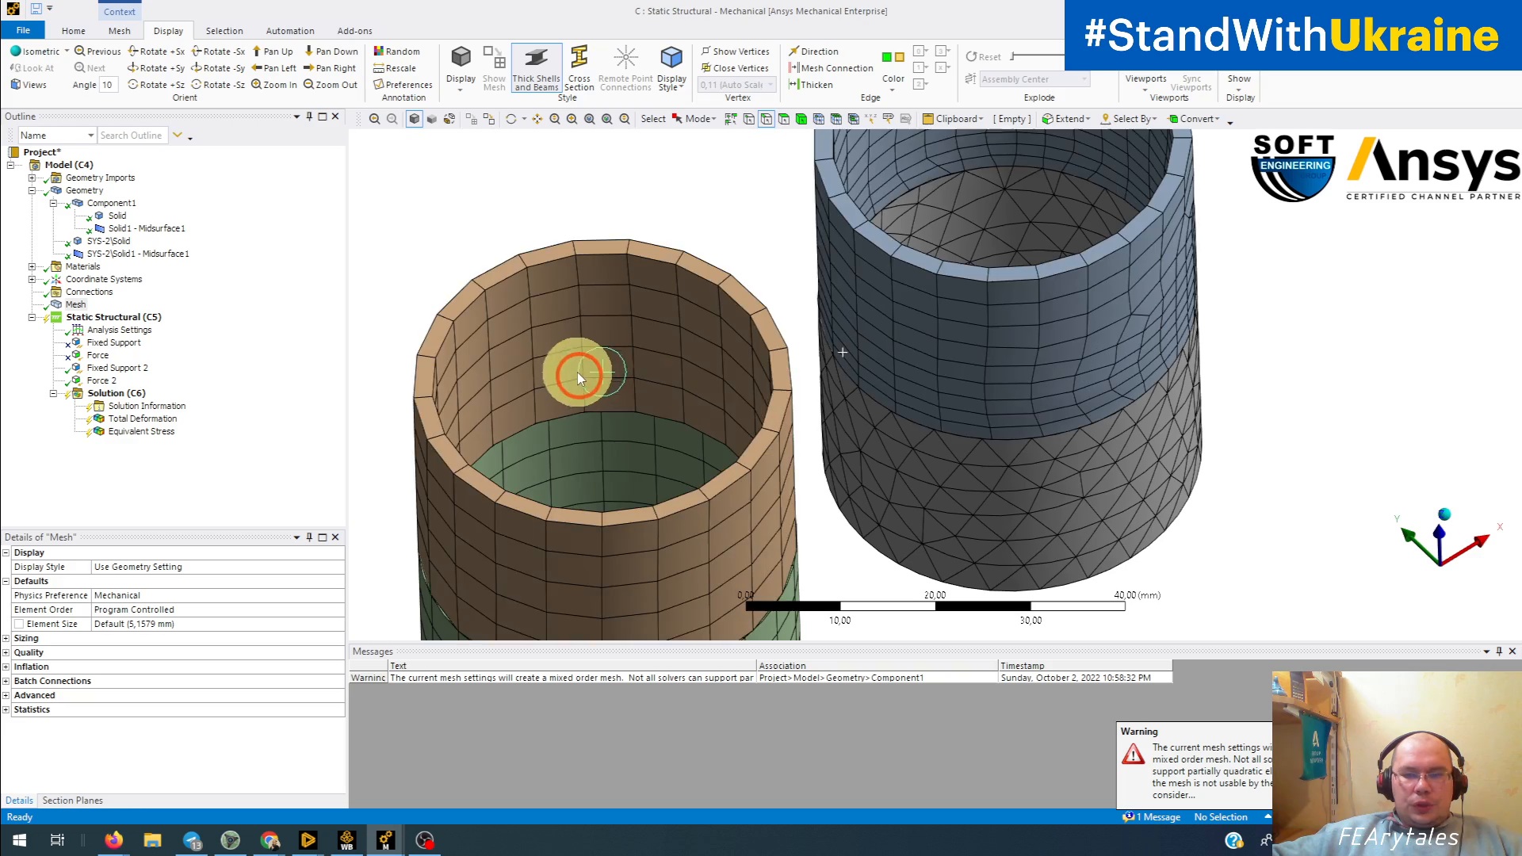
Step: Turn off the thickness display of shells and beams on the meshed tubes
middle_drag(578, 367, 470, 485)
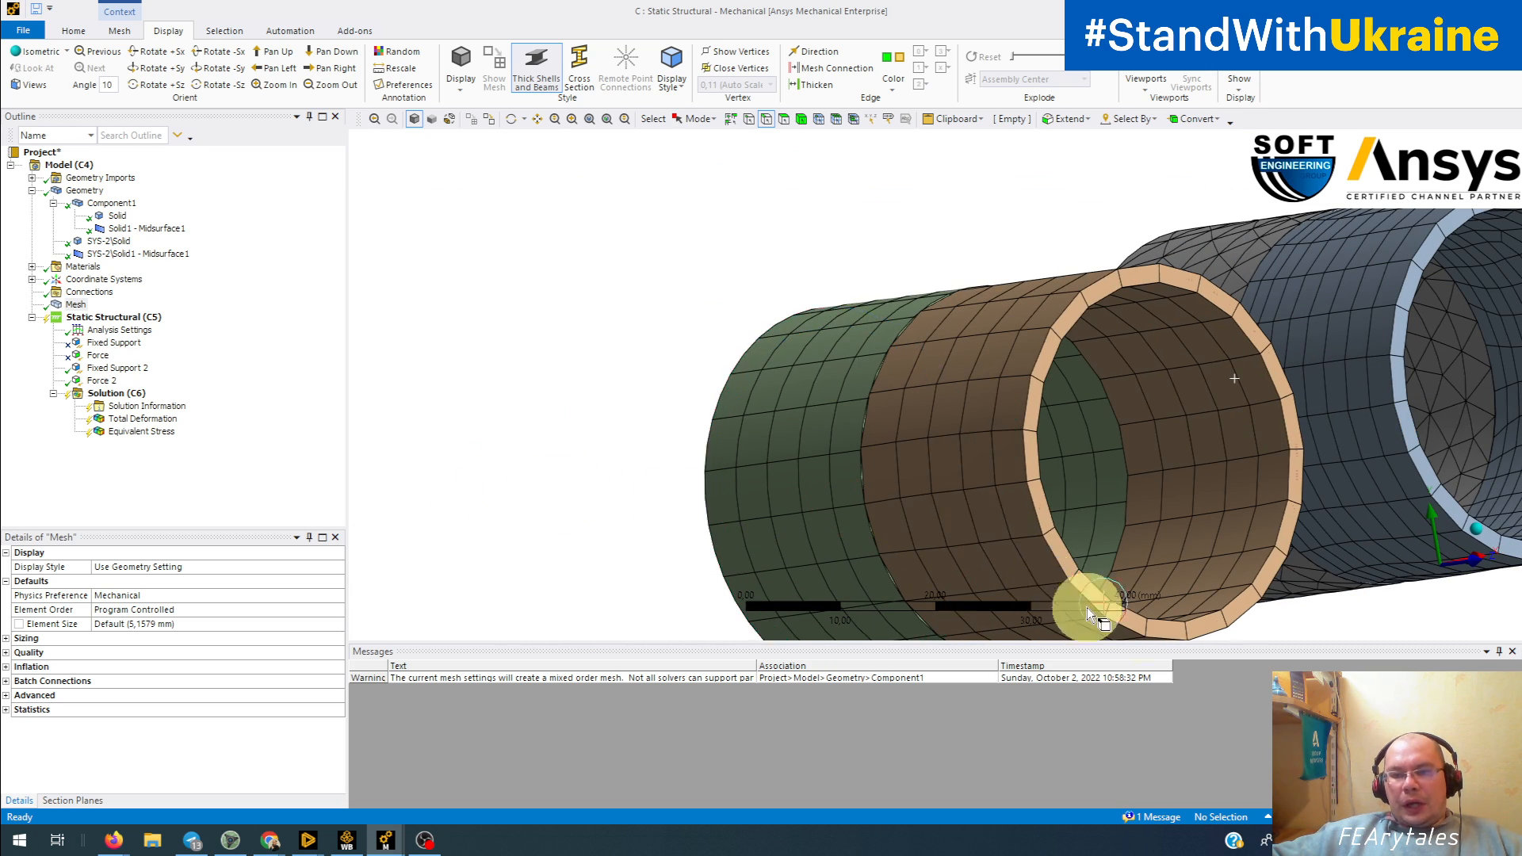
middle_drag(1081, 527, 642, 481)
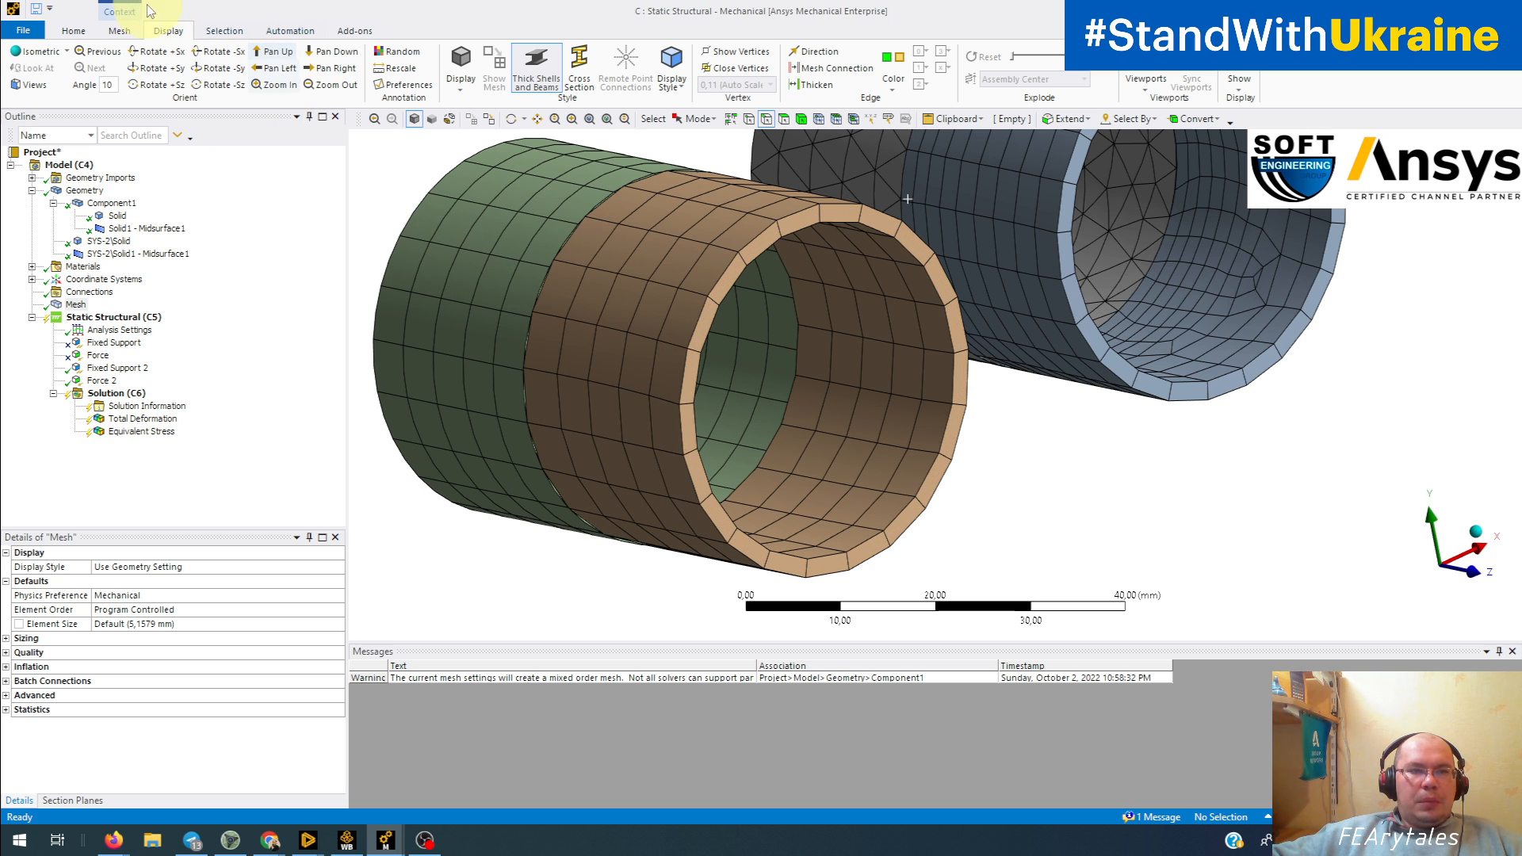
click(536, 77)
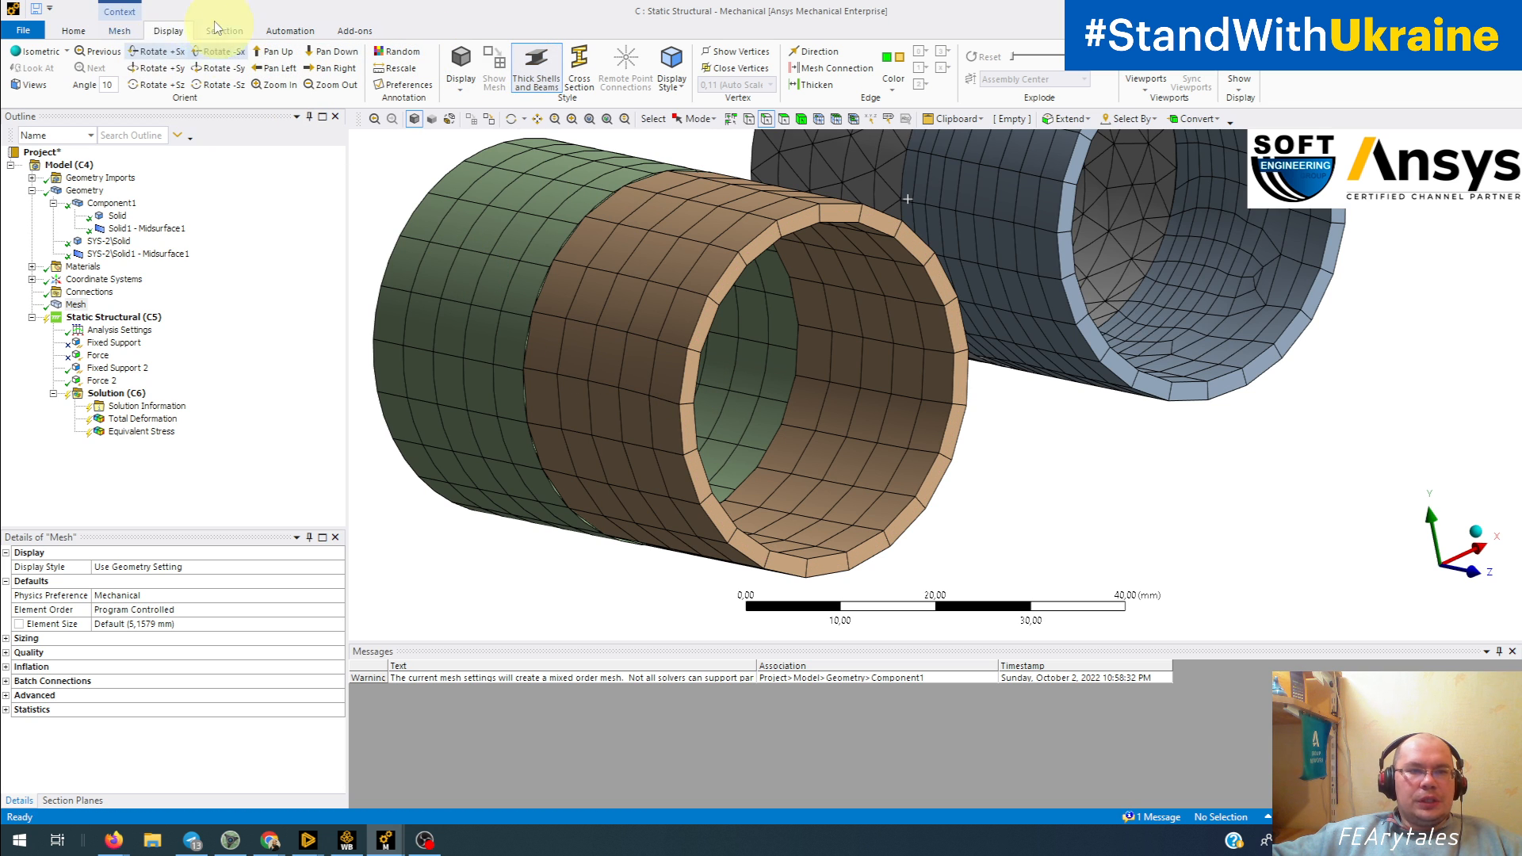
click(537, 71)
click(538, 70)
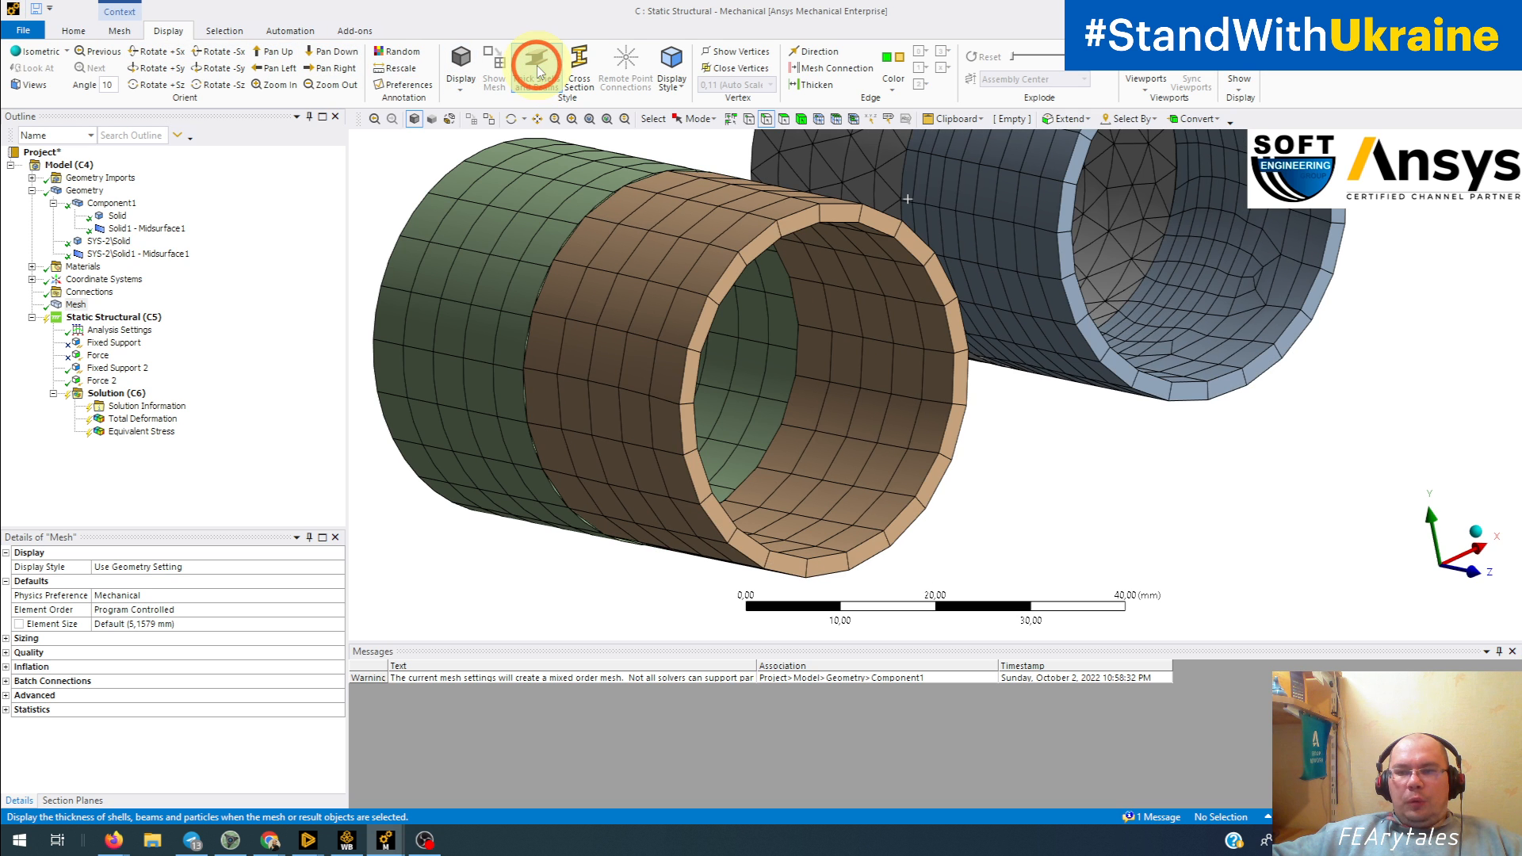
click(538, 70)
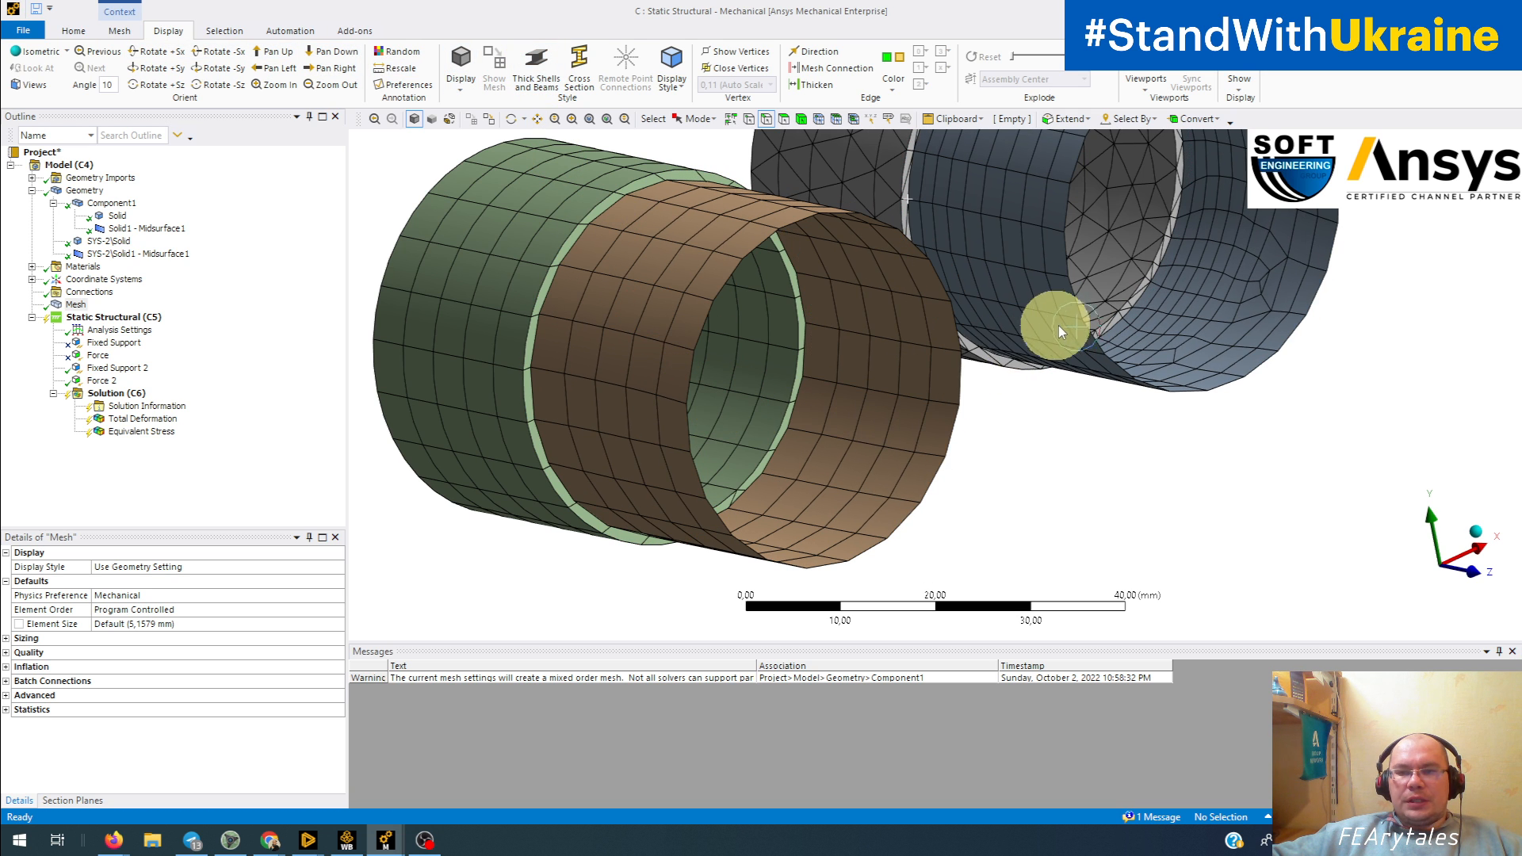
click(537, 71)
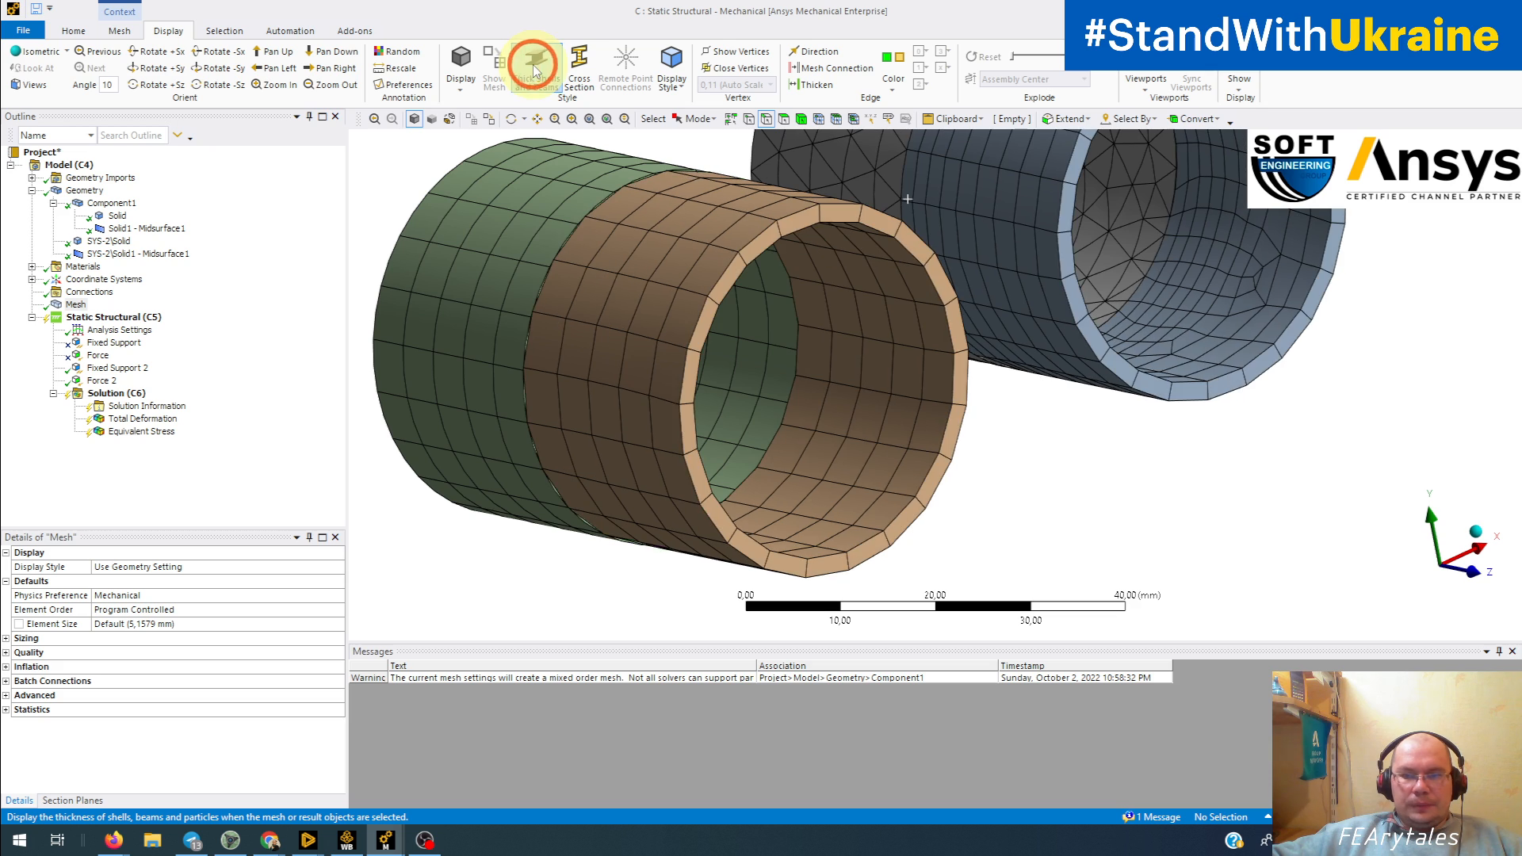
click(536, 71)
Step: Compare the solid and shell meshes at the joints of the Component1 tube and the separate-body tube
ctrl+middle_drag(873, 298, 706, 425)
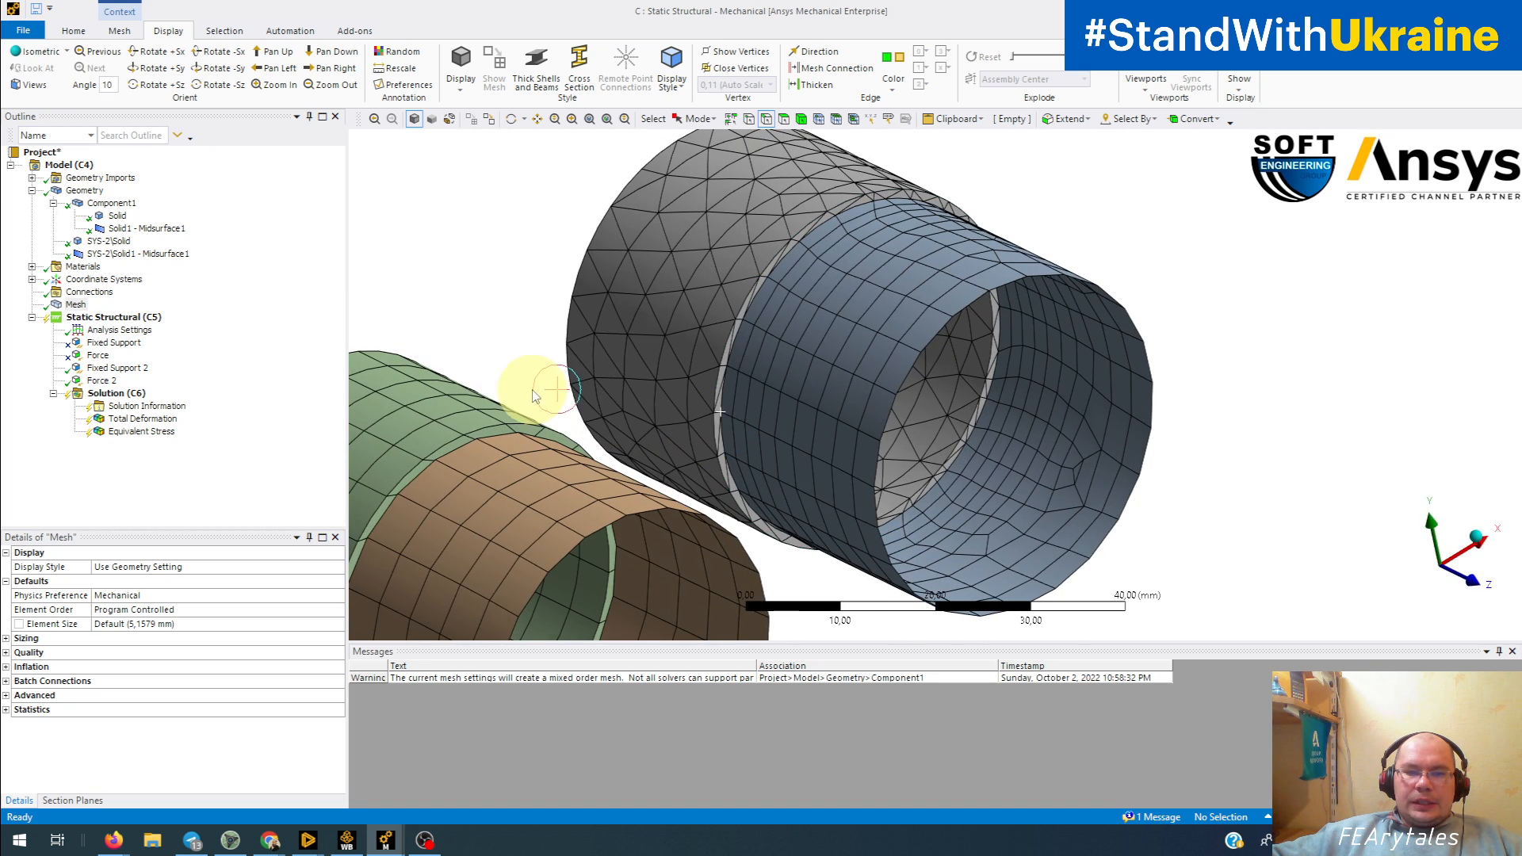
mouse_move(706, 370)
middle_down()
mouse_move(711, 388)
mouse_move(731, 365)
mouse_move(716, 373)
mouse_move(901, 438)
mouse_move(713, 396)
middle_up()
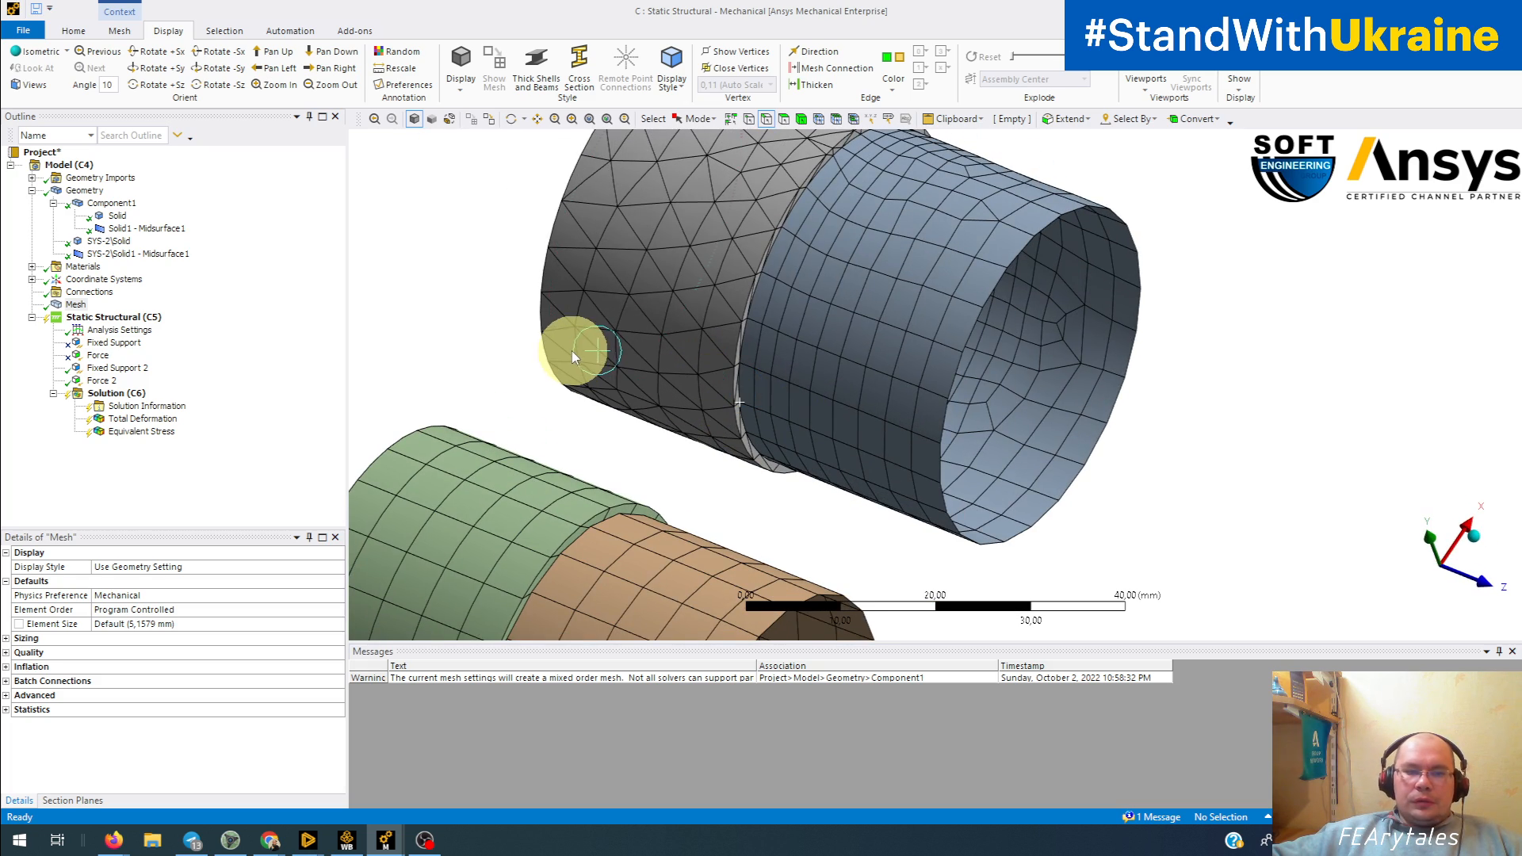
middle_drag(611, 311, 620, 293)
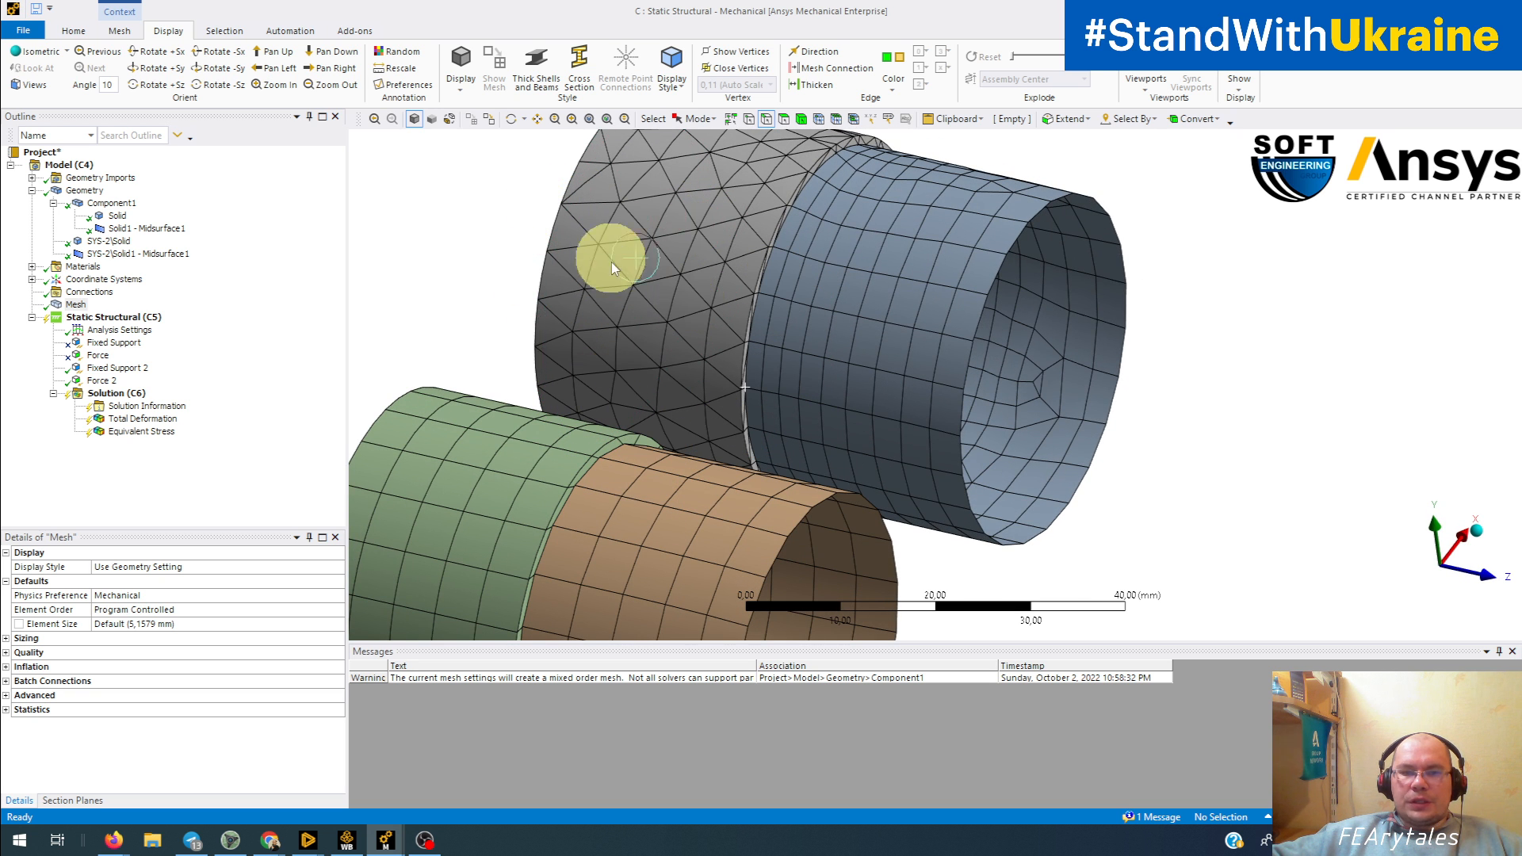
middle_drag(701, 248, 734, 238)
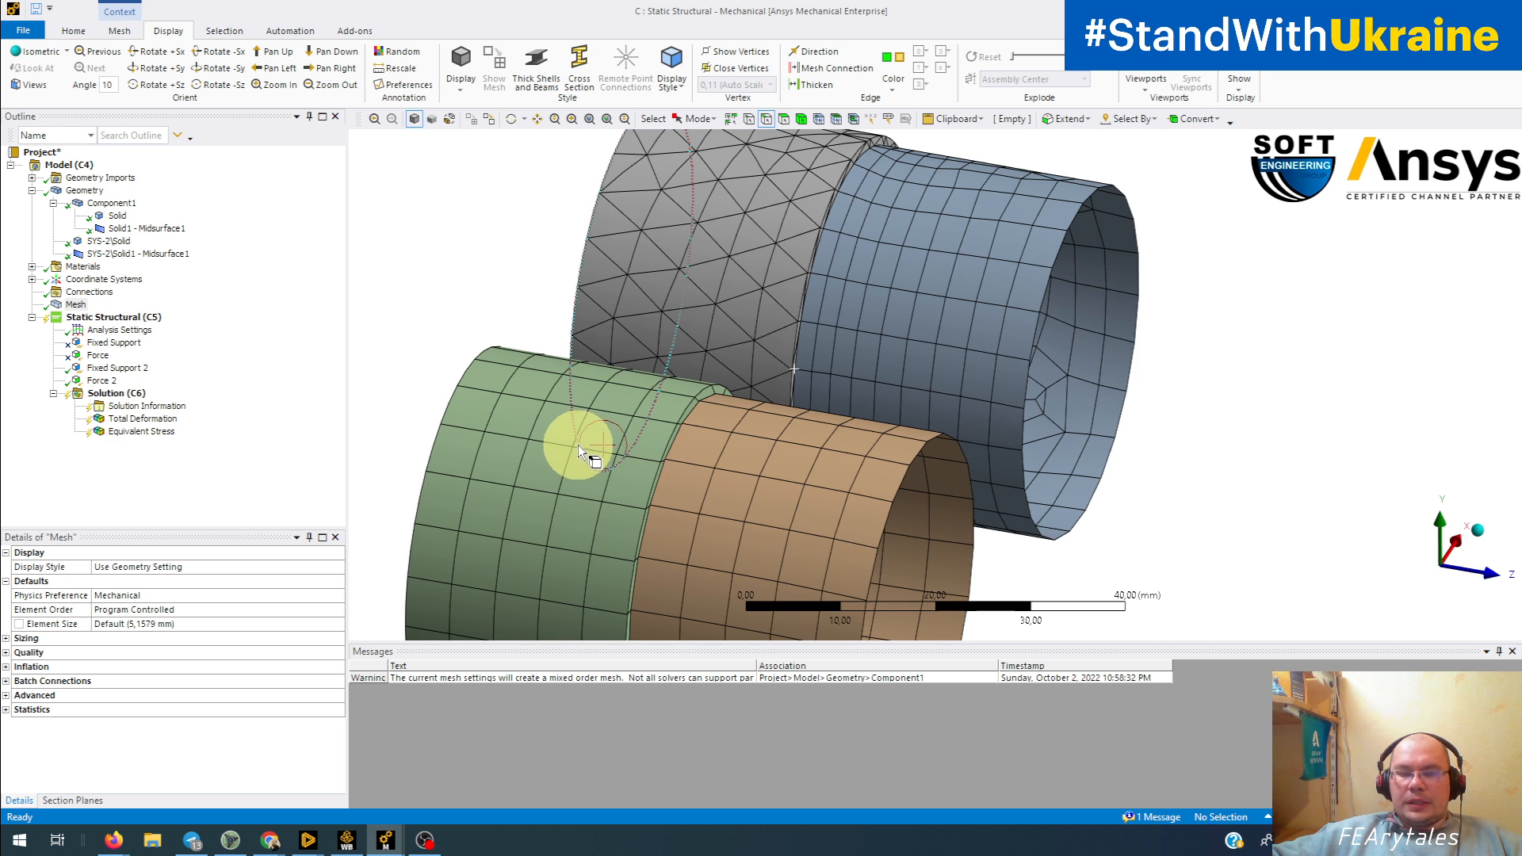
middle_drag(601, 390, 614, 270)
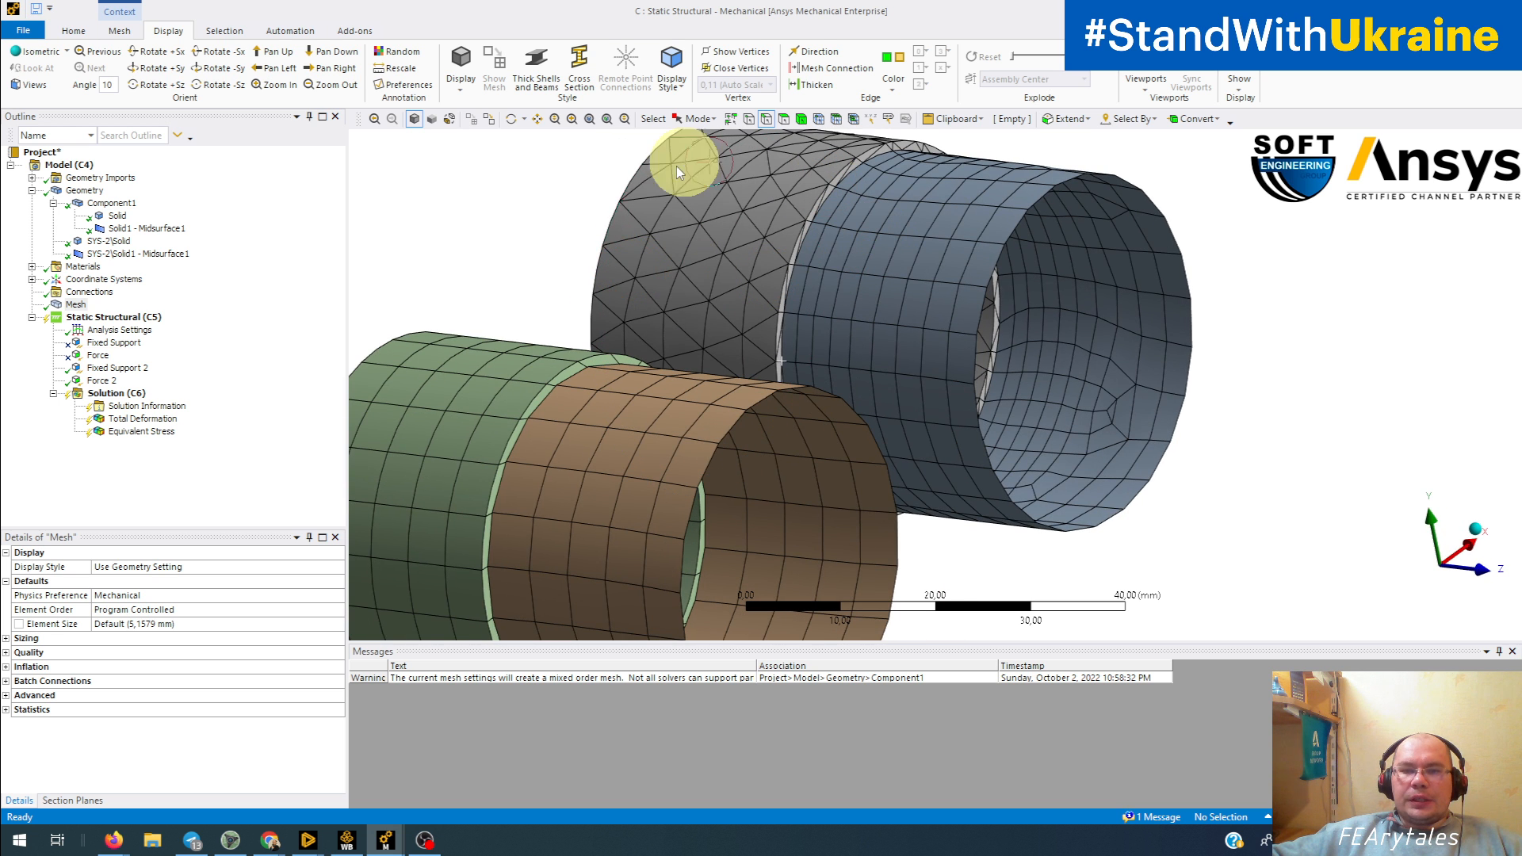
middle_drag(740, 322, 903, 340)
middle_drag(1023, 394, 878, 295)
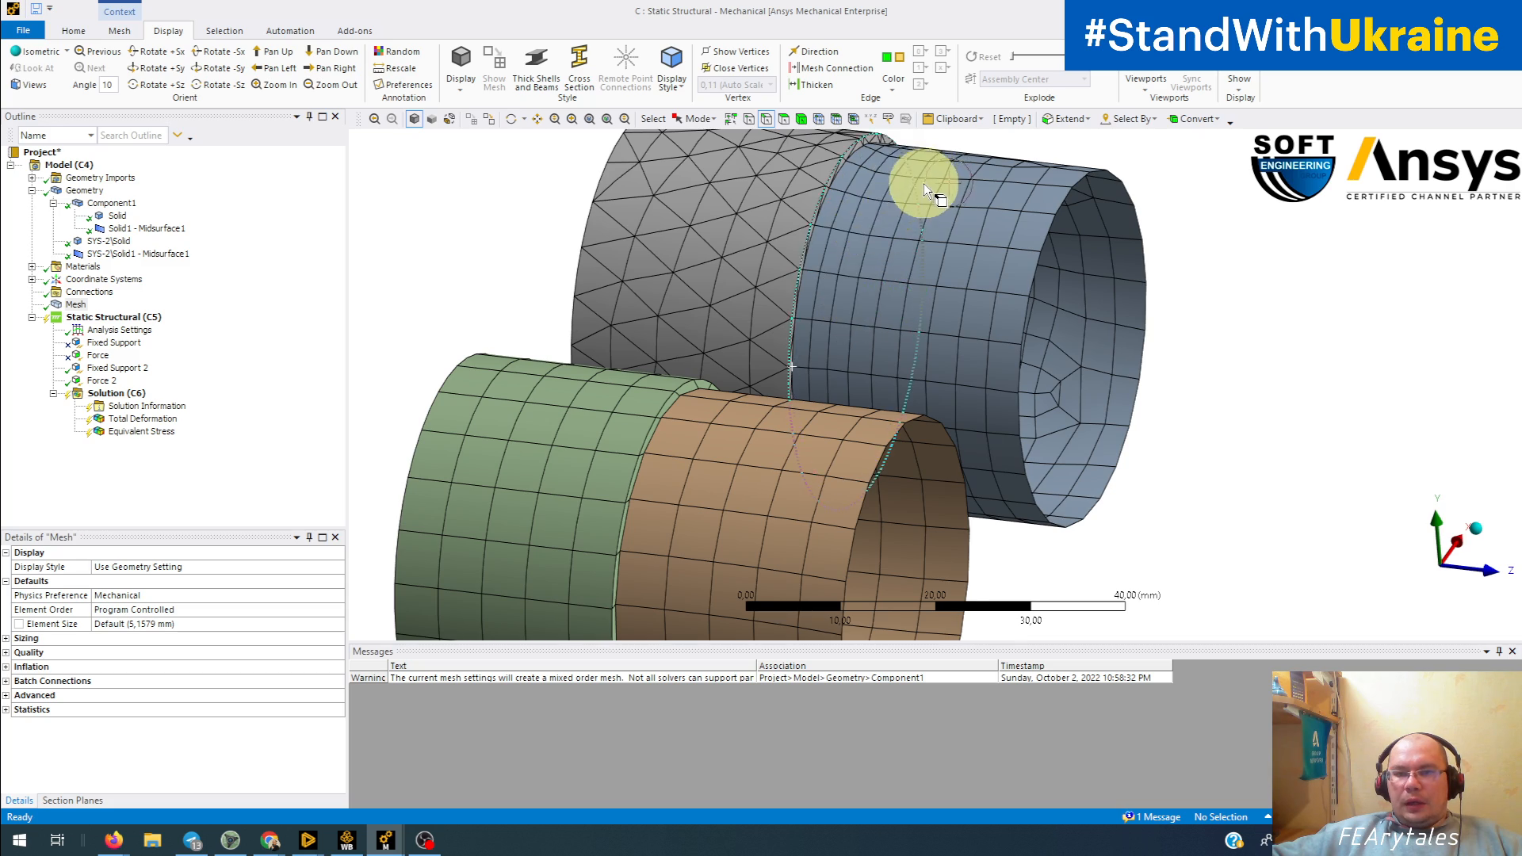
middle_drag(924, 187, 761, 320)
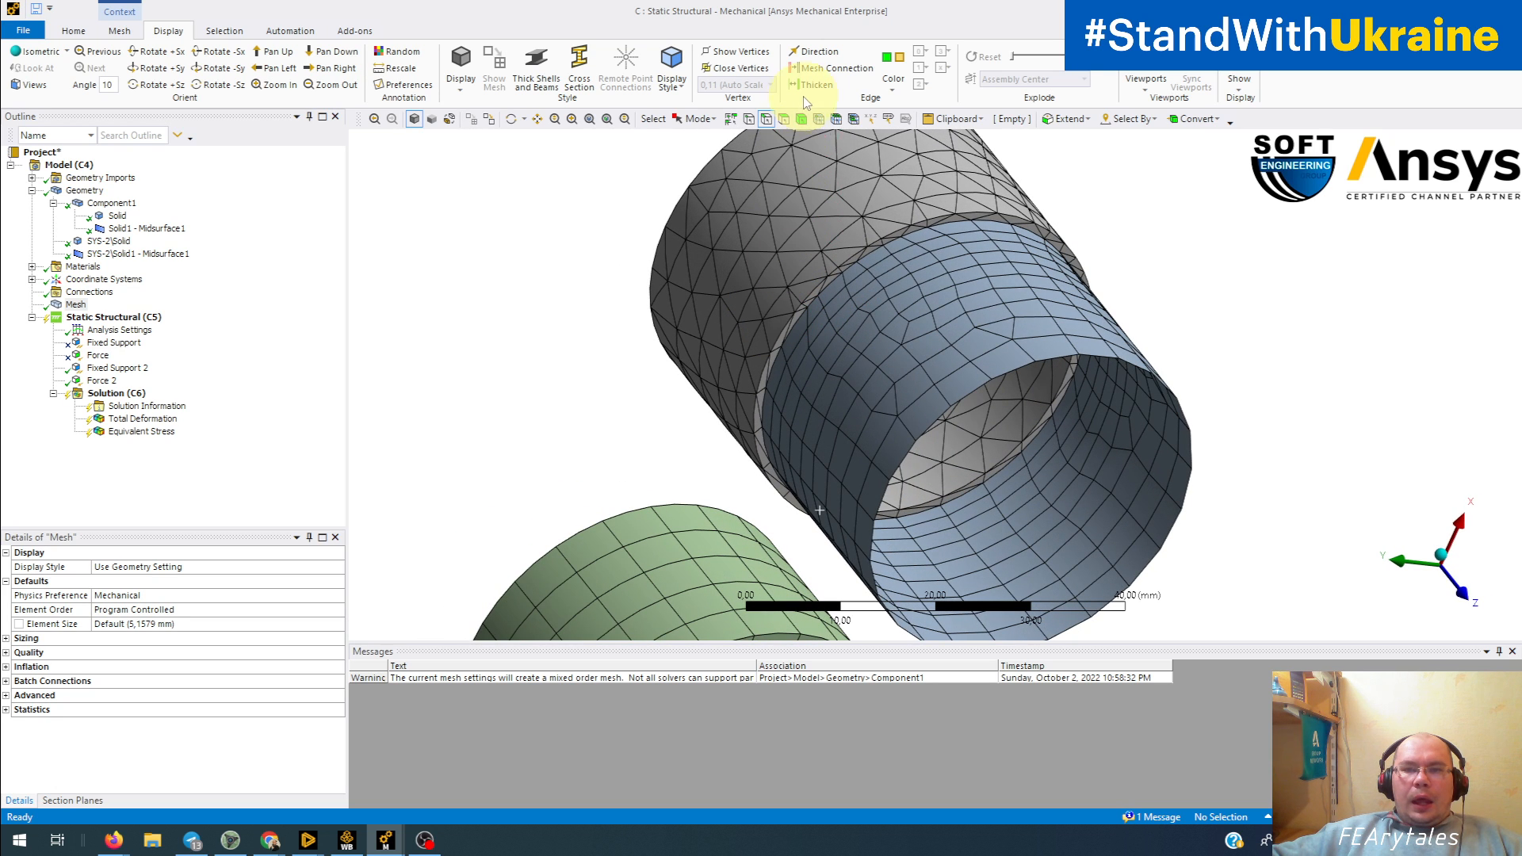
Step: Select a single mesh node on the joint between the solid and shell bodies of Component1
click(819, 119)
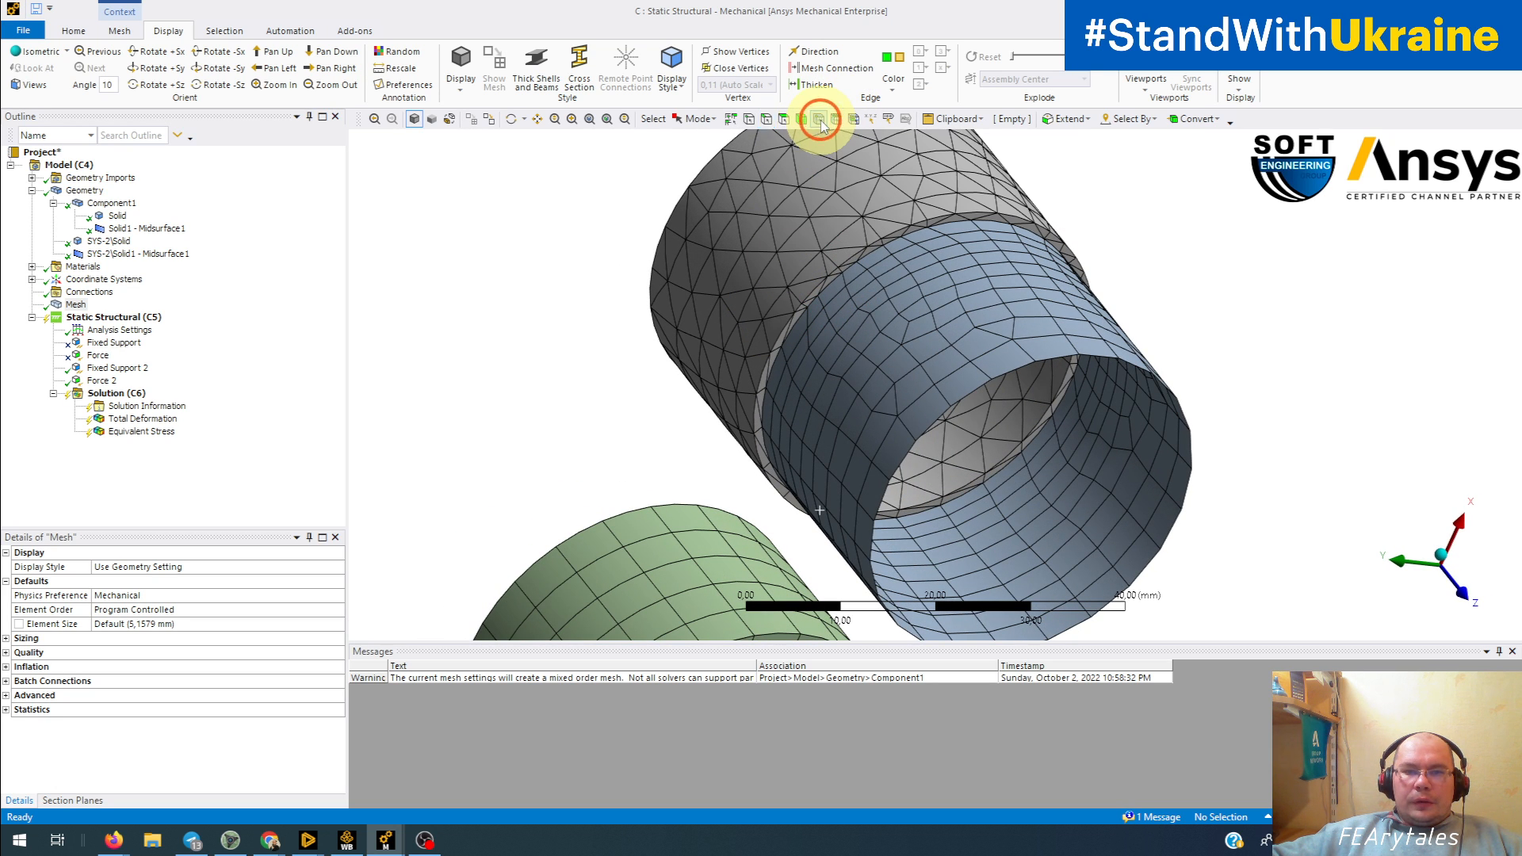
click(701, 119)
click(708, 156)
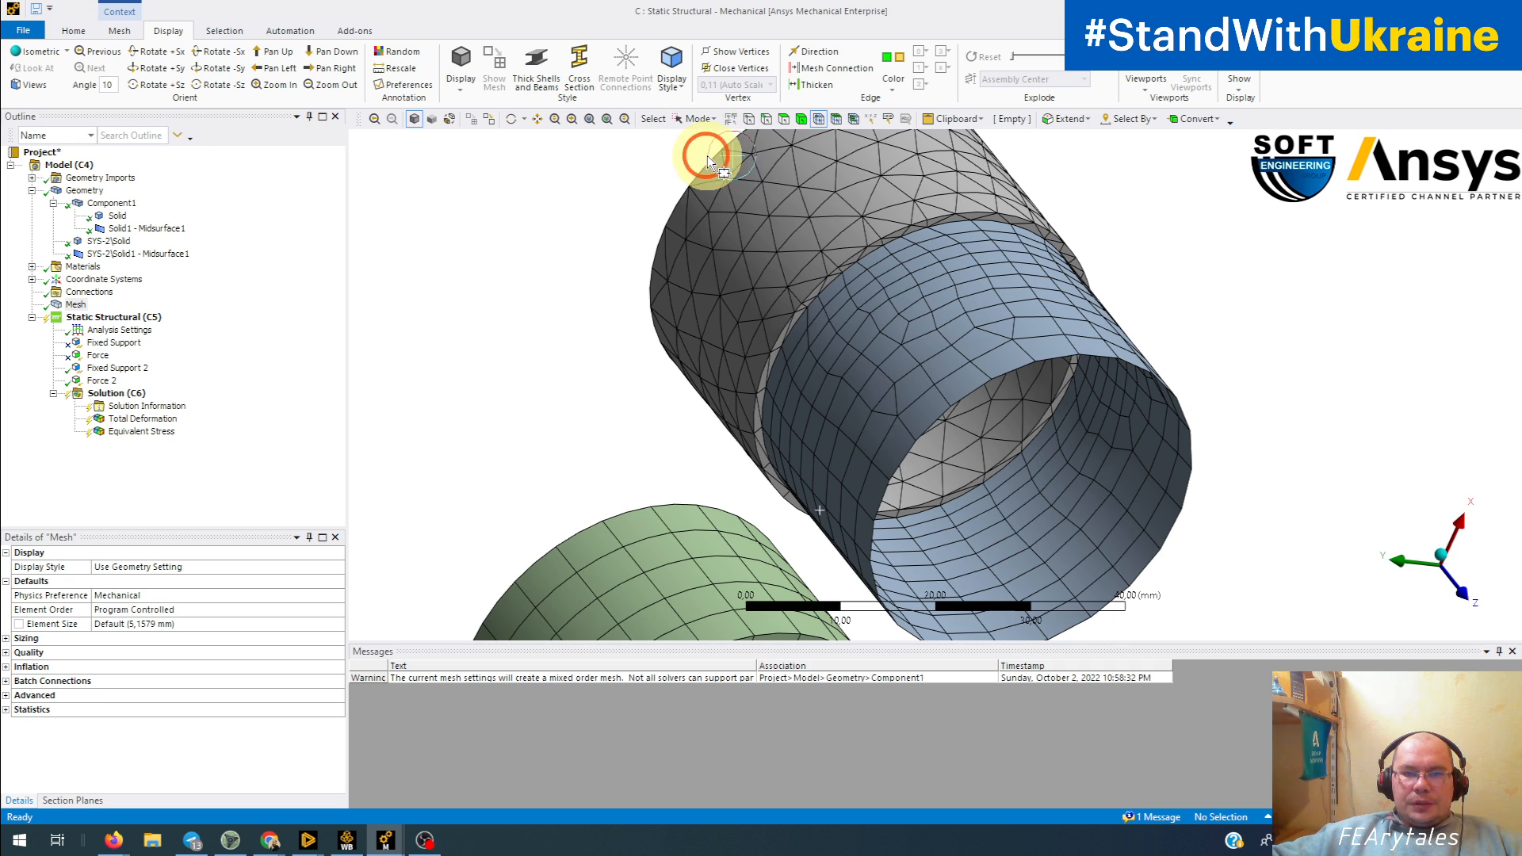
mouse_move(872, 297)
middle_down()
mouse_move(901, 316)
mouse_move(854, 290)
middle_up()
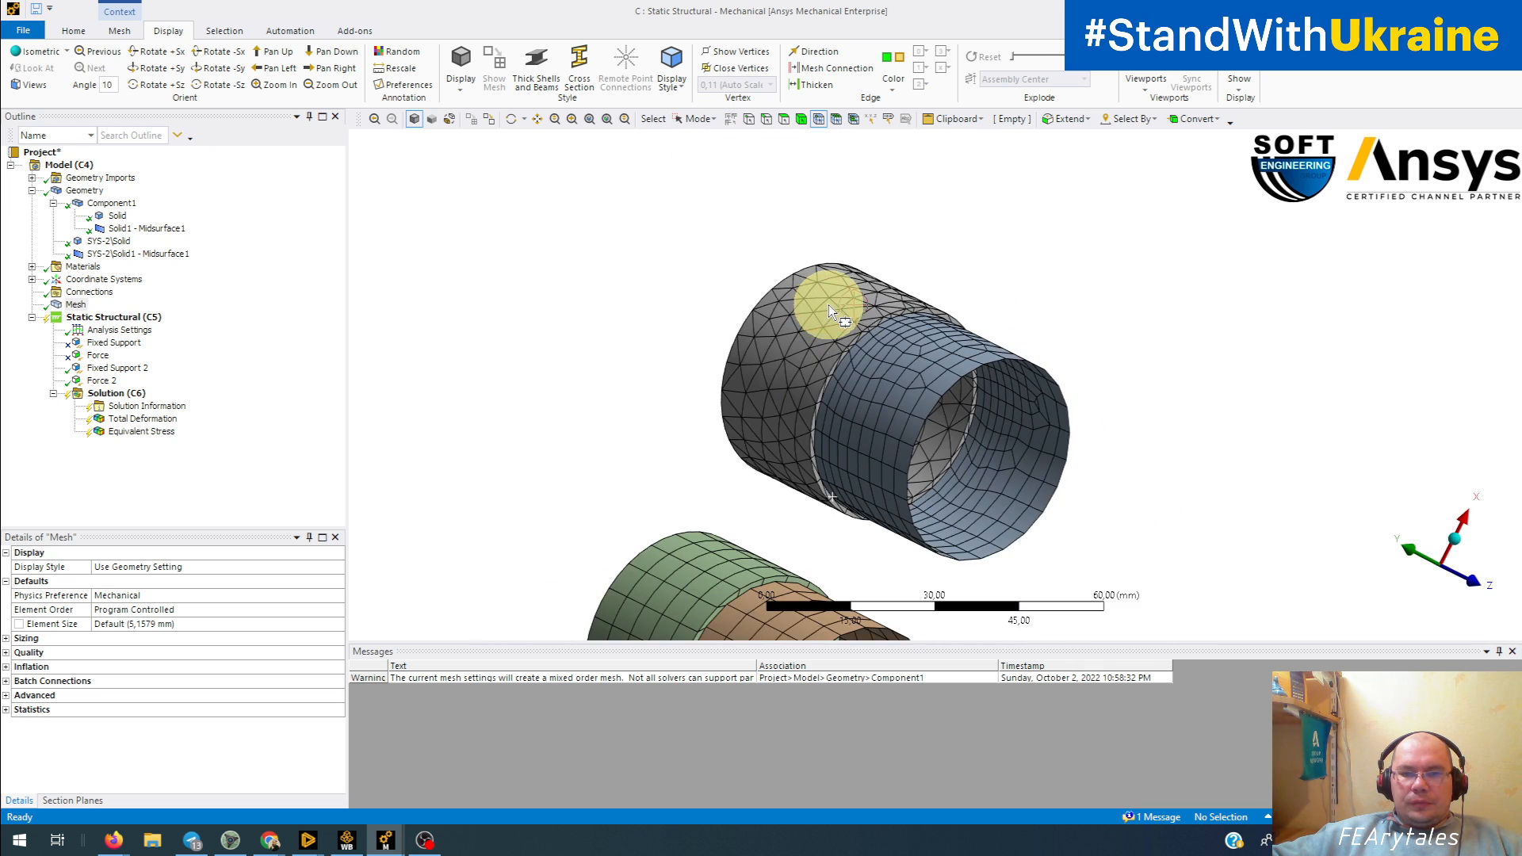
scroll(829, 305, up, 10)
scroll(803, 388, up, 6)
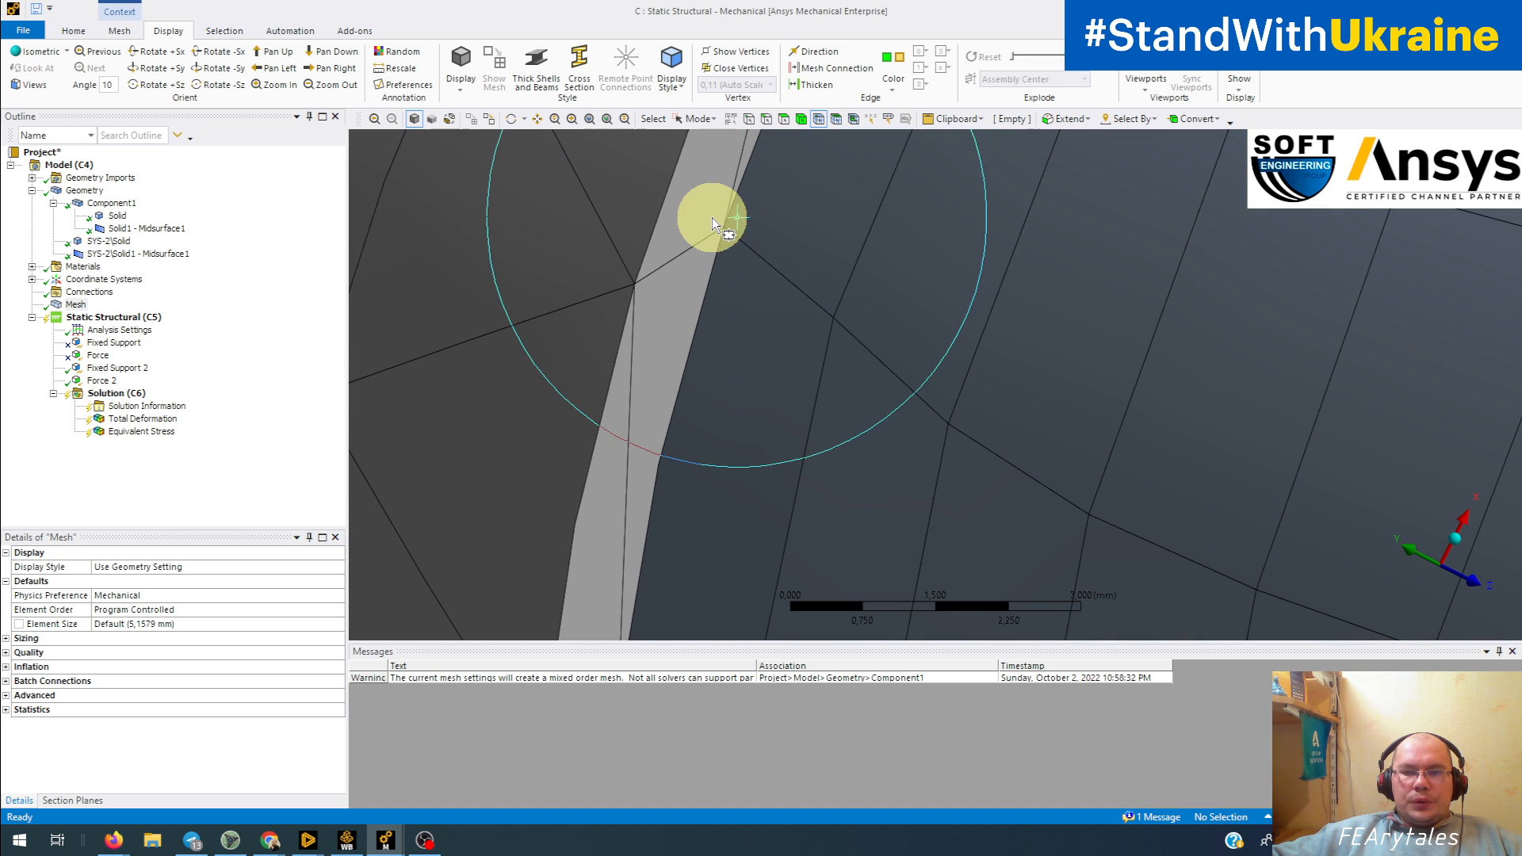
drag(708, 213, 738, 240)
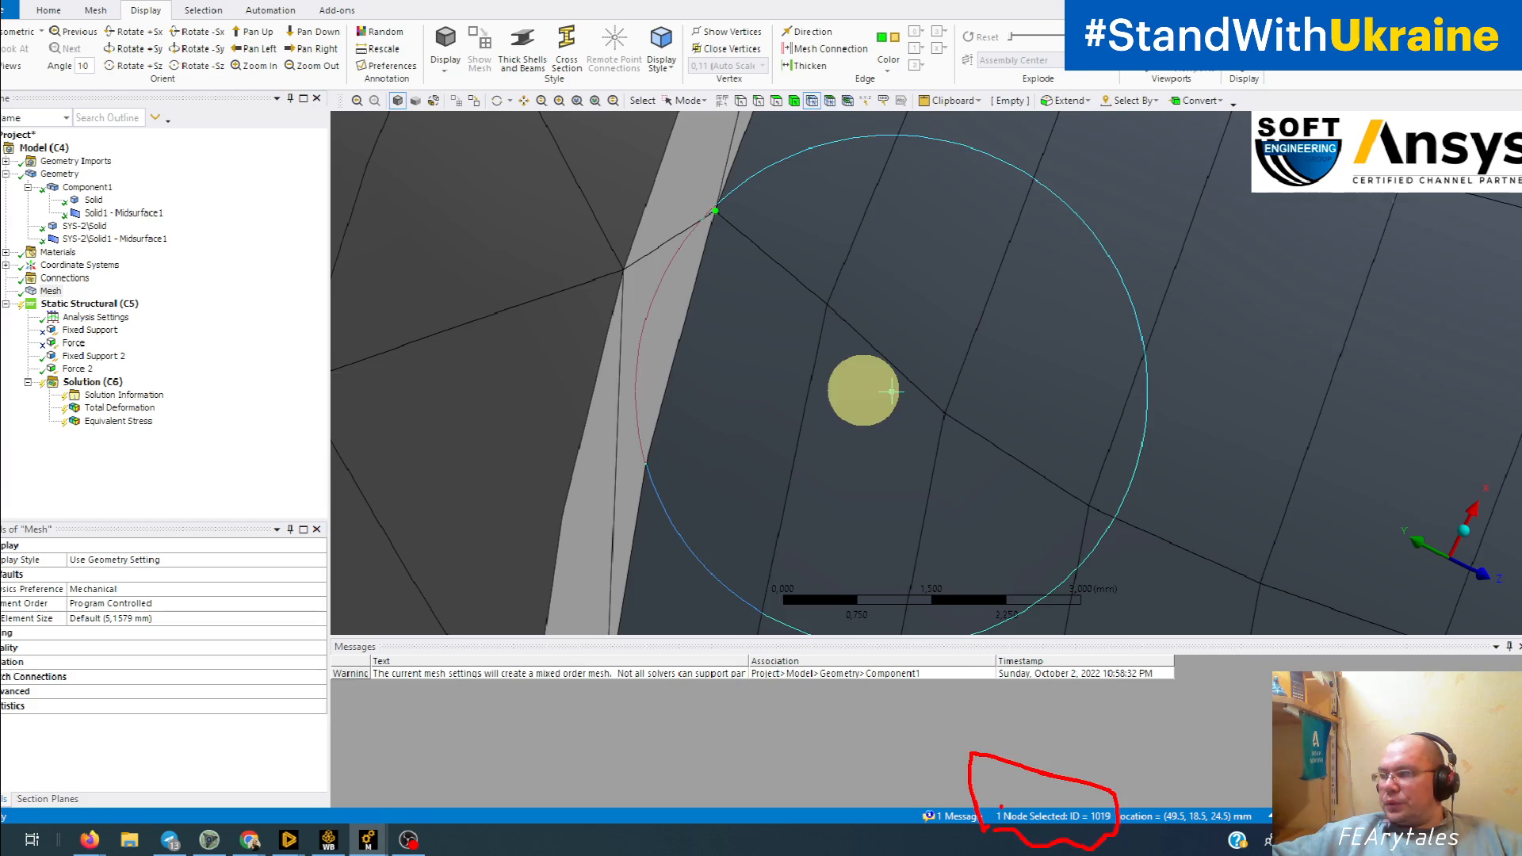
Step: Clear the node selection and examine the mesh at the solid-shell joint of the separate-body tube
scroll(309, 25, down, 5)
scroll(710, 440, down, 3)
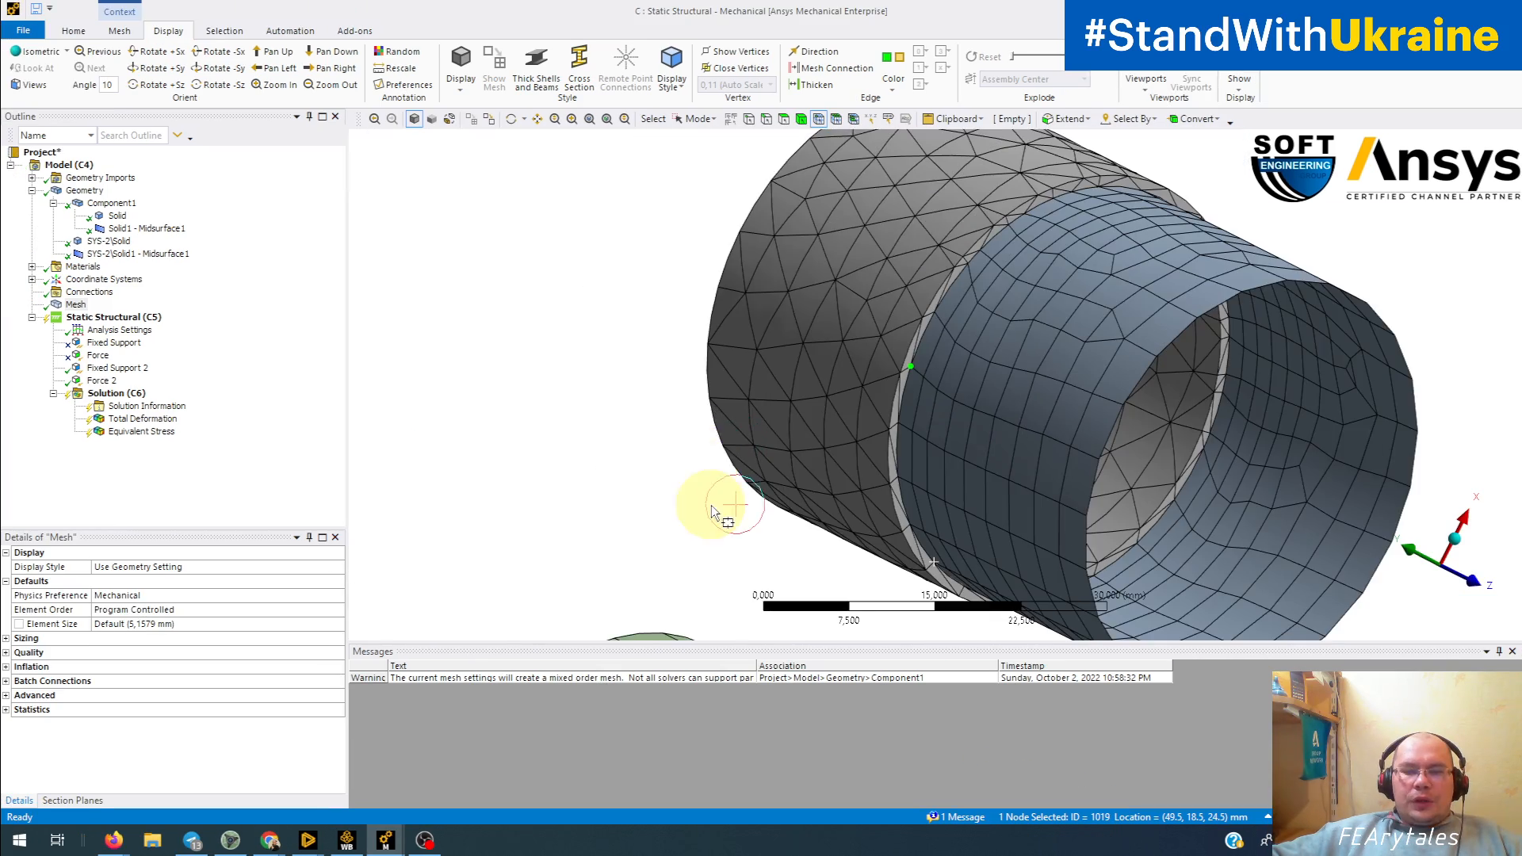
middle_drag(714, 503, 819, 381)
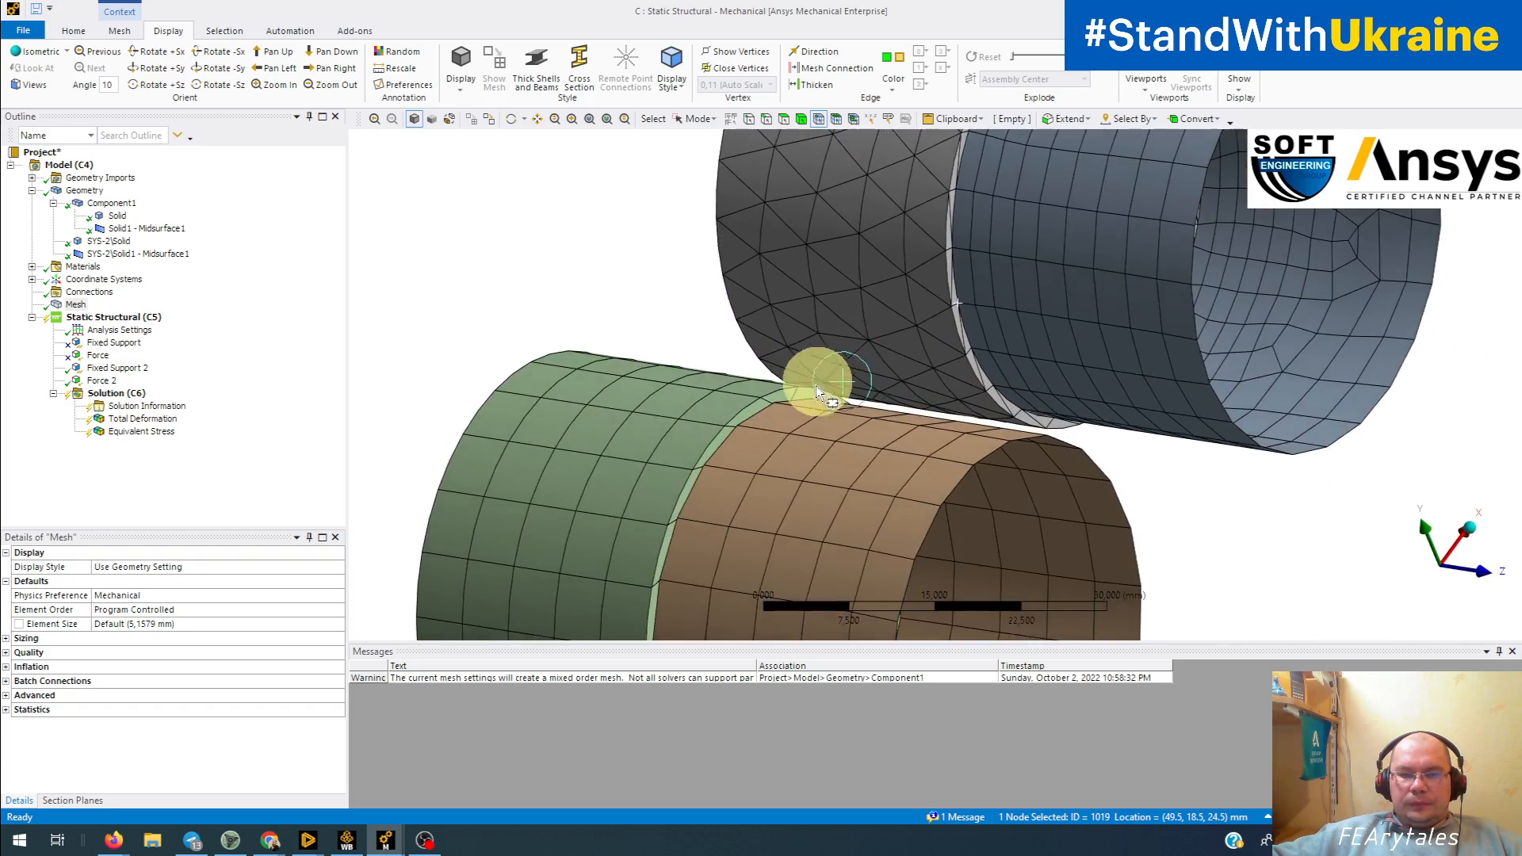
scroll(799, 428, up, 4)
mouse_move(737, 416)
ctrl+middle_down()
mouse_move(749, 412)
mouse_move(717, 394)
mouse_move(764, 373)
mouse_move(729, 399)
ctrl+middle_up()
scroll(750, 411, up, 6)
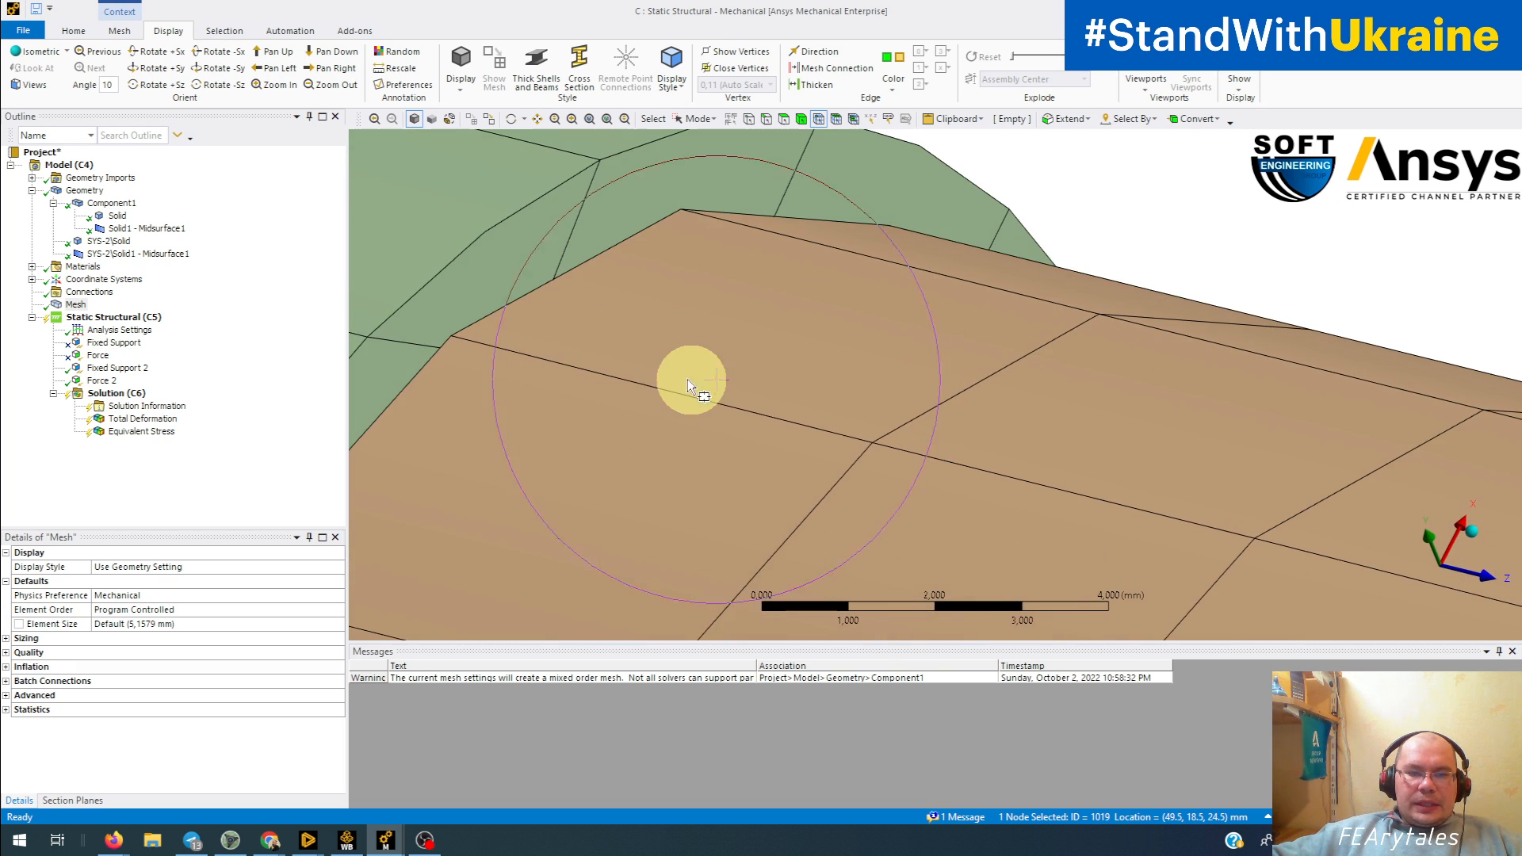
scroll(748, 397, up, 2)
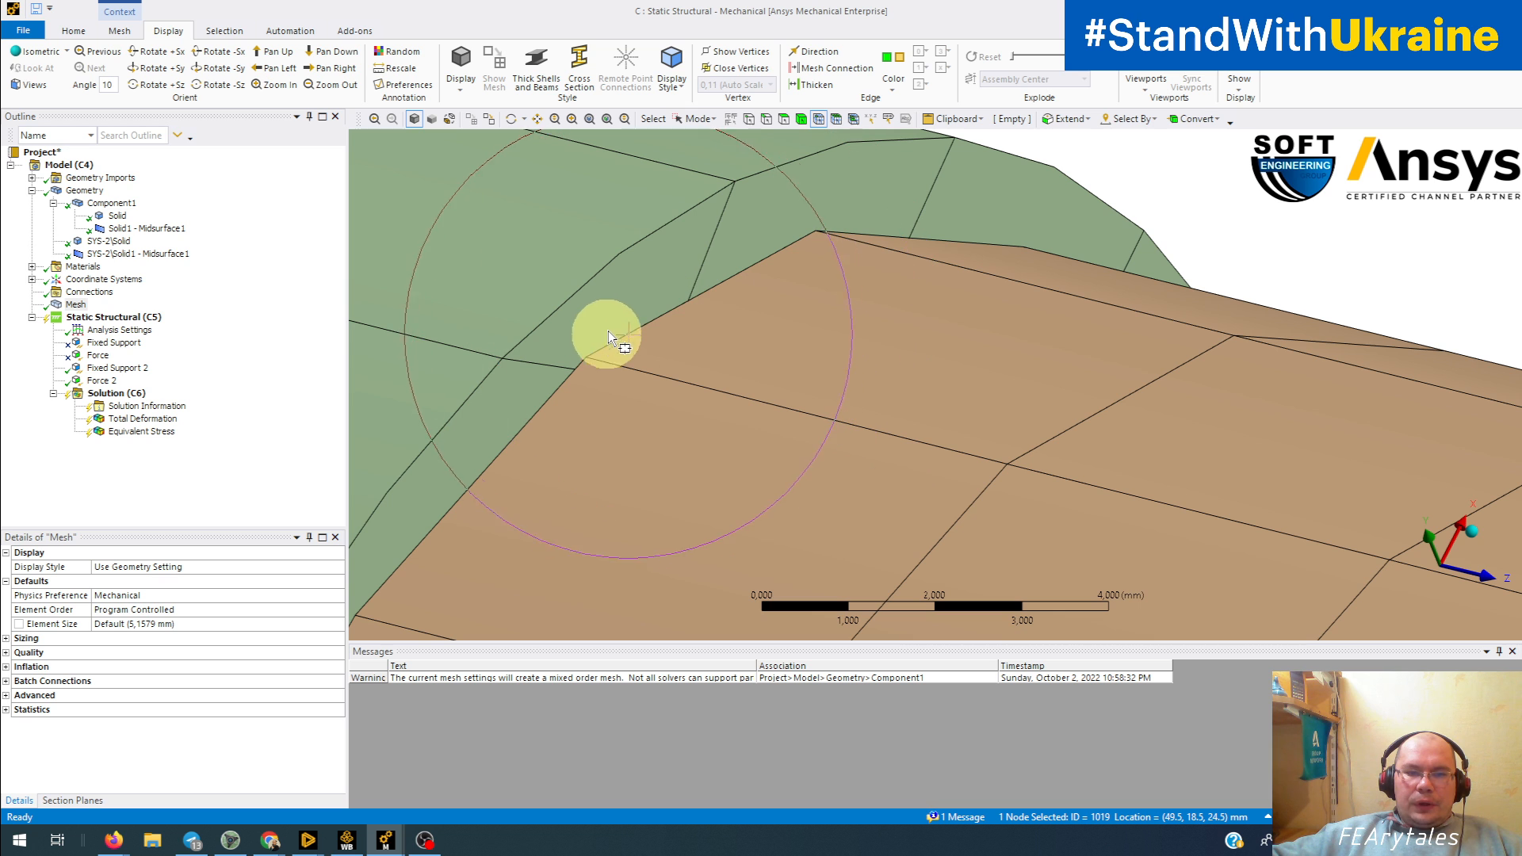
click(592, 368)
click(605, 387)
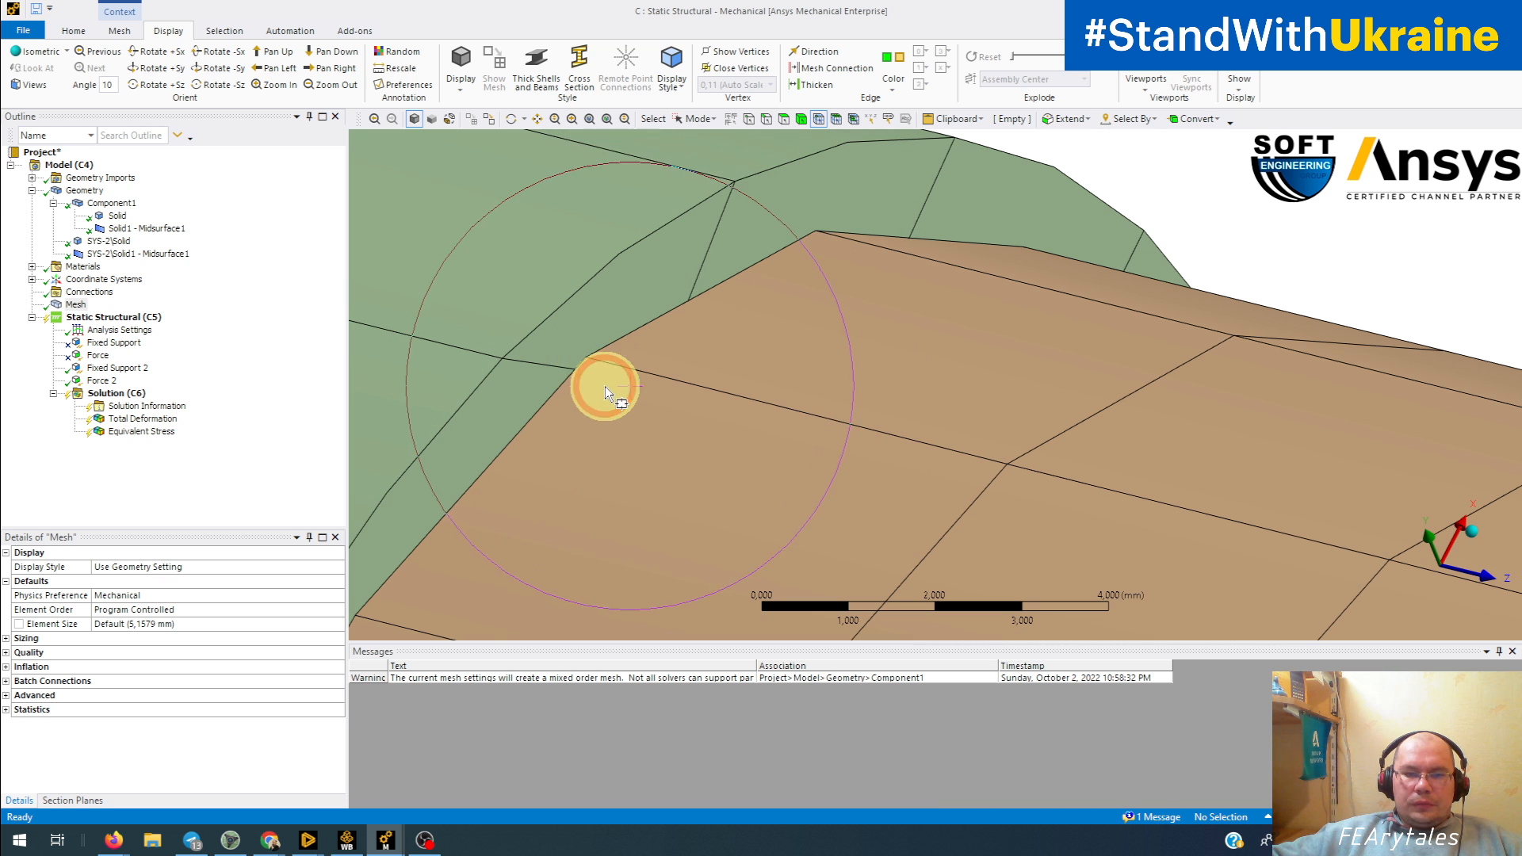
Step: Select a single shell mesh node on the joint of the separate-body tube
scroll(587, 369, down, 4)
scroll(634, 344, up, 4)
scroll(636, 343, up, 3)
ctrl+middle_drag(559, 363, 826, 338)
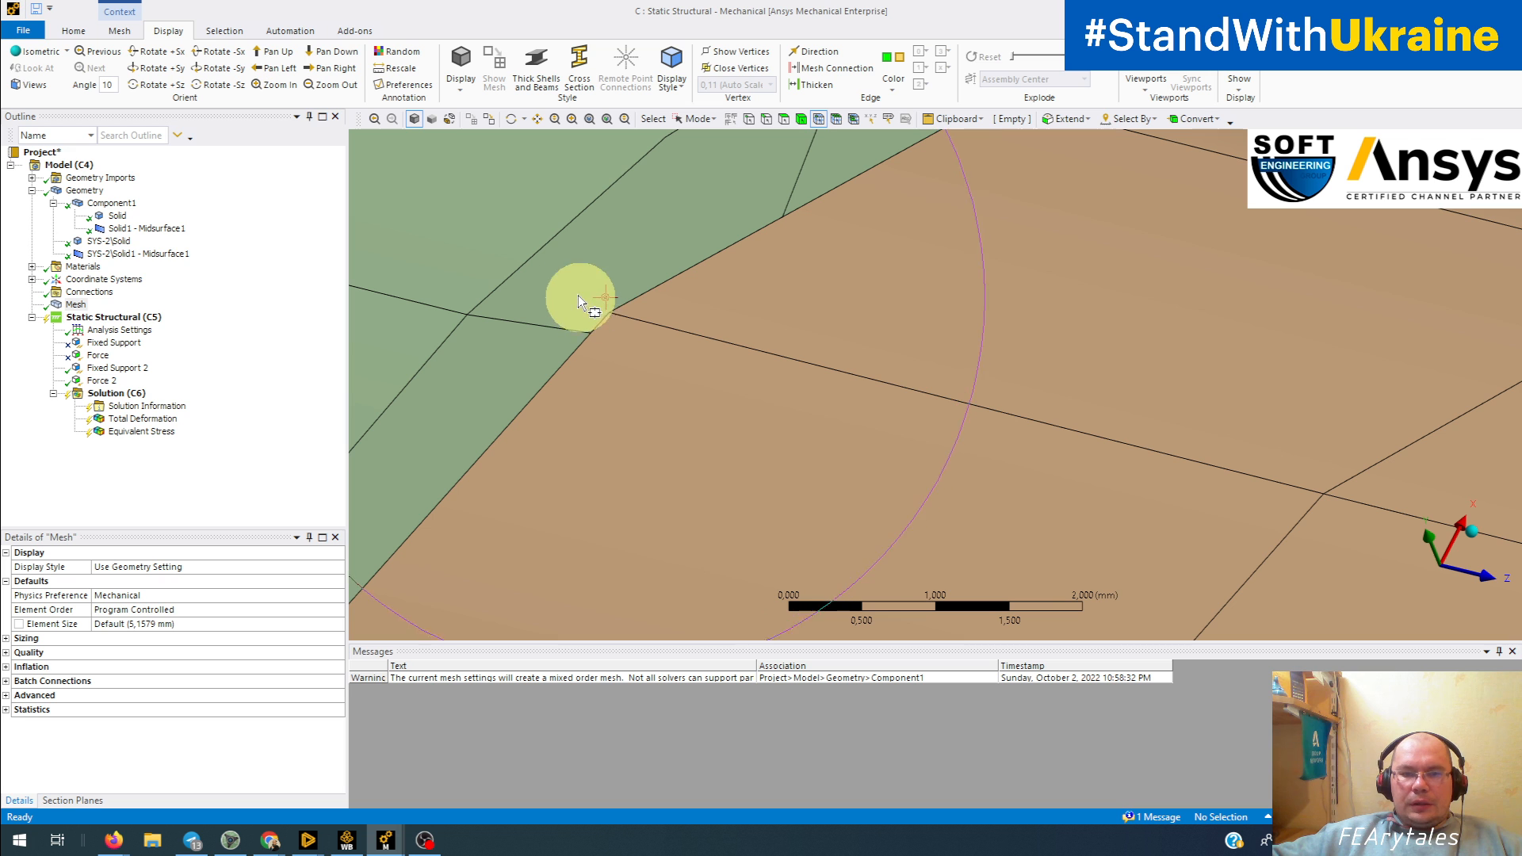
drag(573, 292, 650, 339)
scroll(648, 329, down, 1)
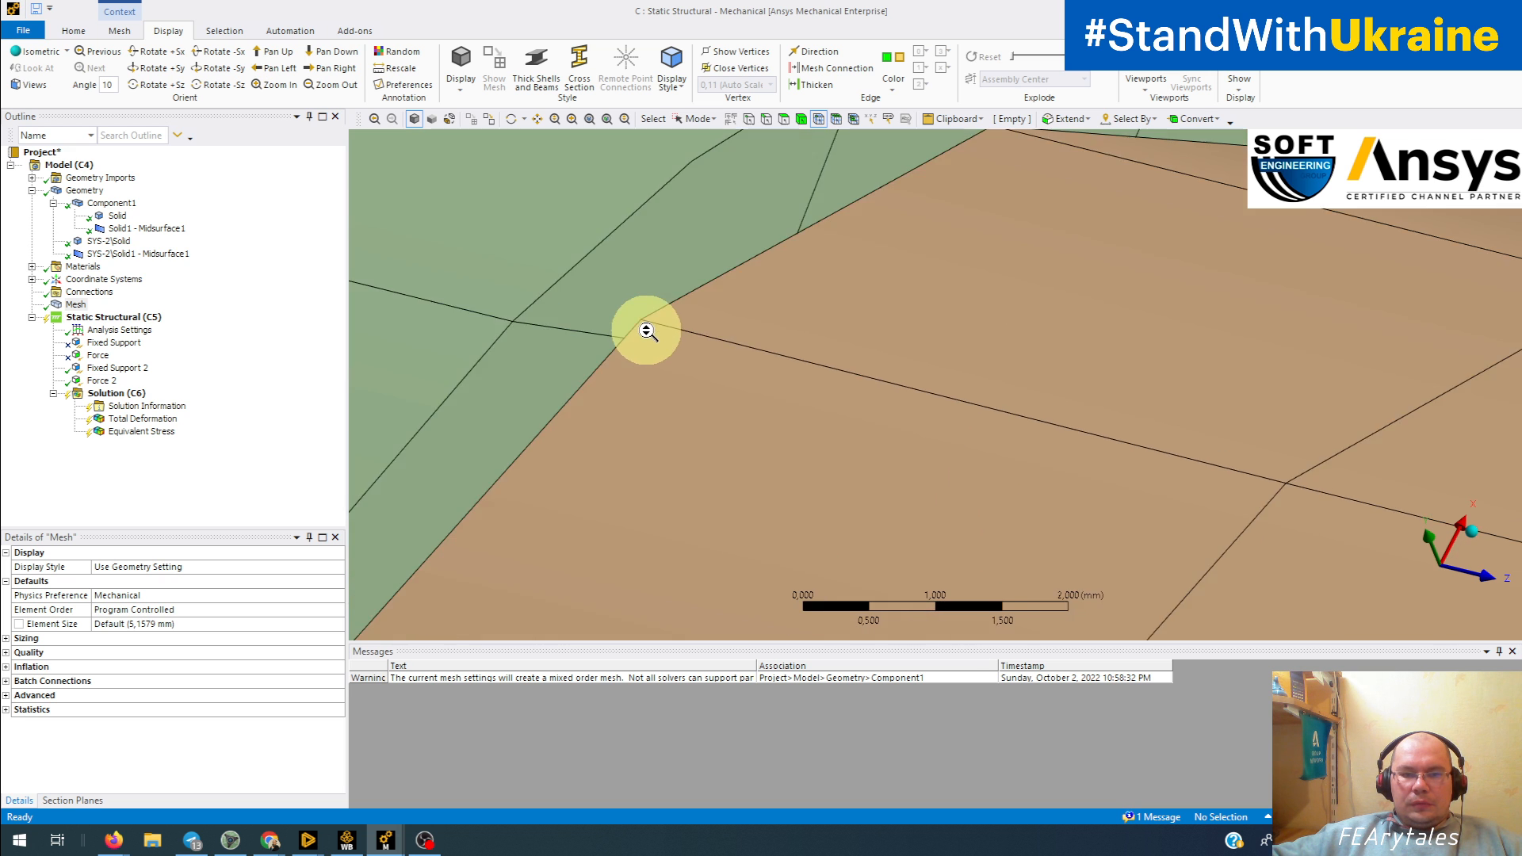
scroll(648, 331, down, 4)
click(754, 501)
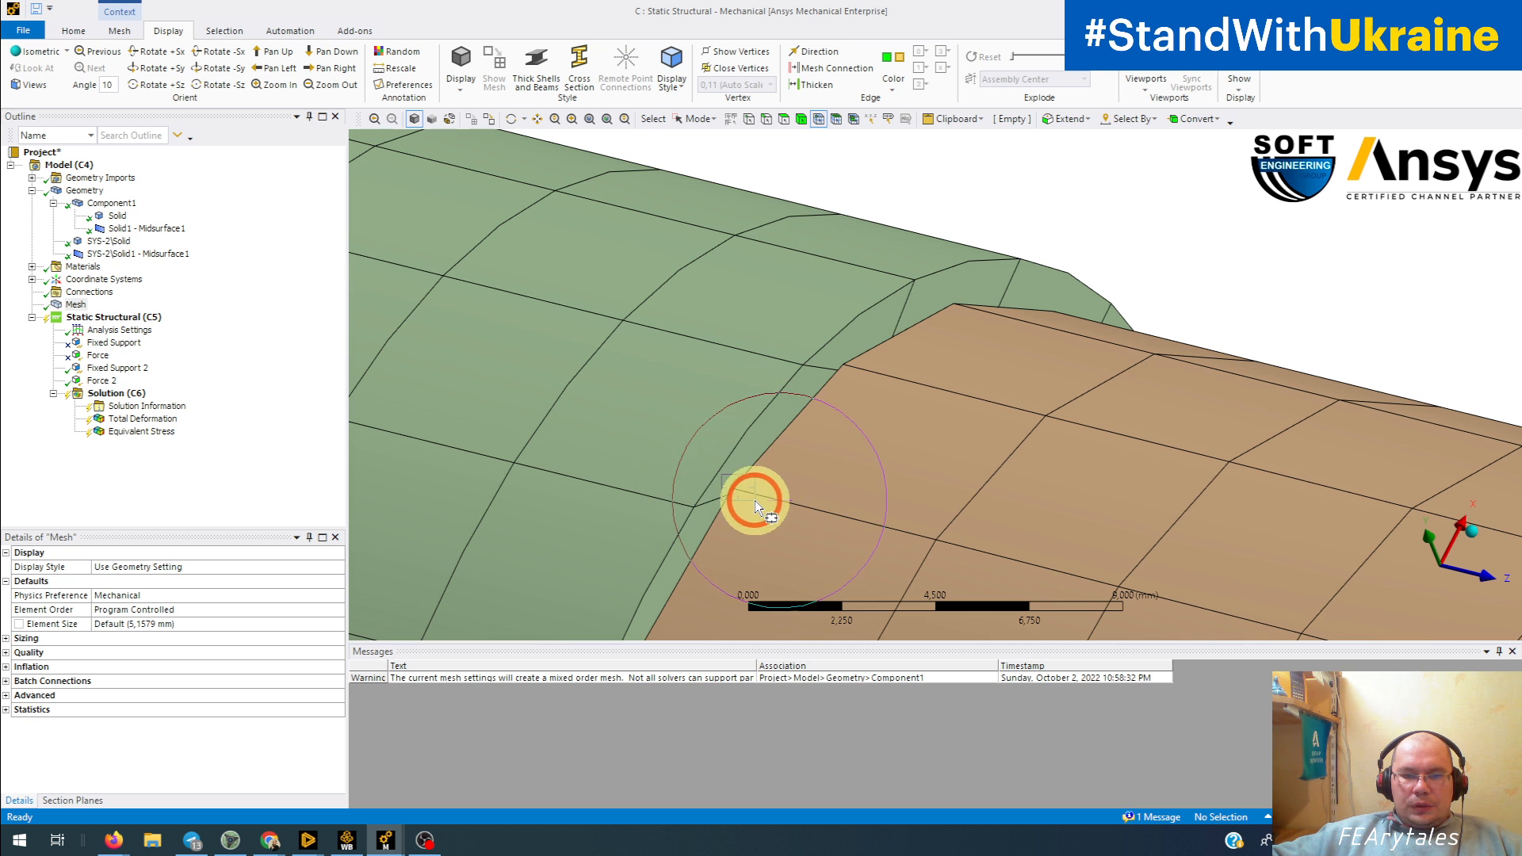
Step: Add the adjacent solid-body node to the selection to measure the distance between the two joint nodes of the separate-body tube
scroll(761, 515, up, 3)
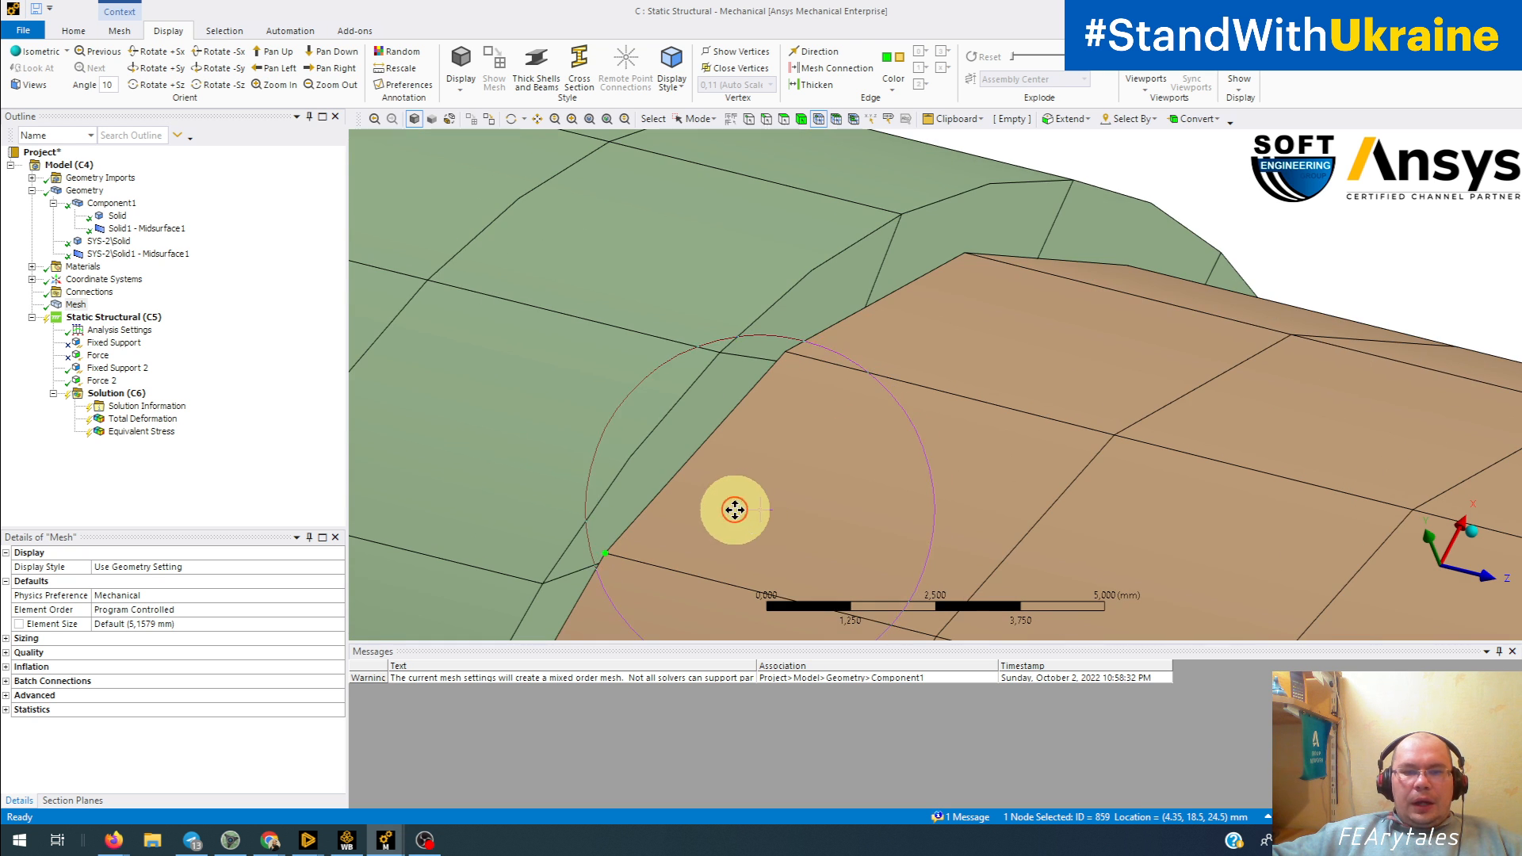
ctrl+middle_drag(735, 510, 856, 331)
scroll(825, 346, up, 4)
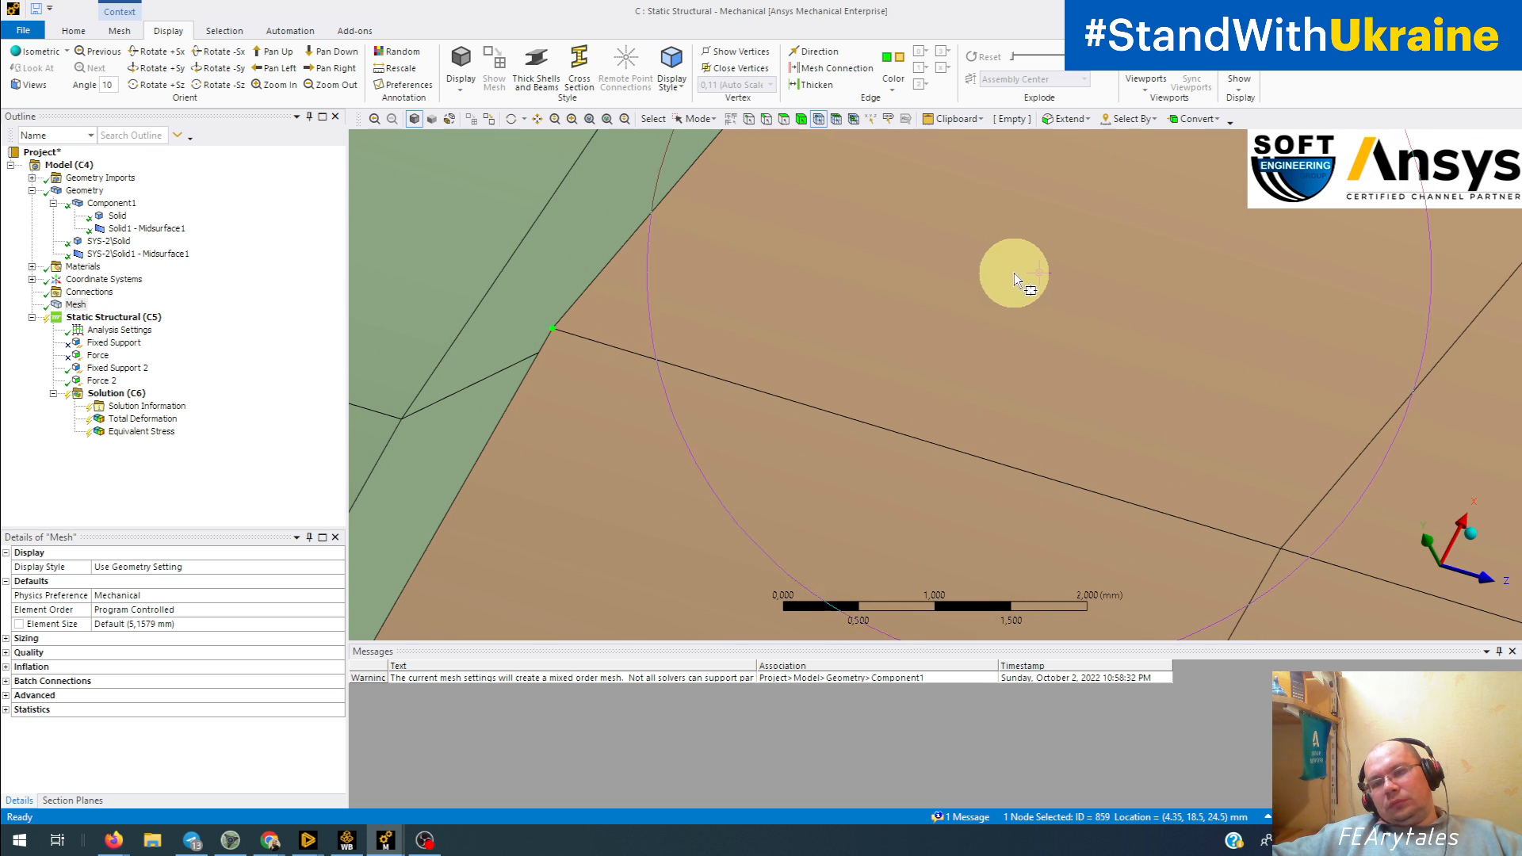
middle_drag(599, 376, 516, 364)
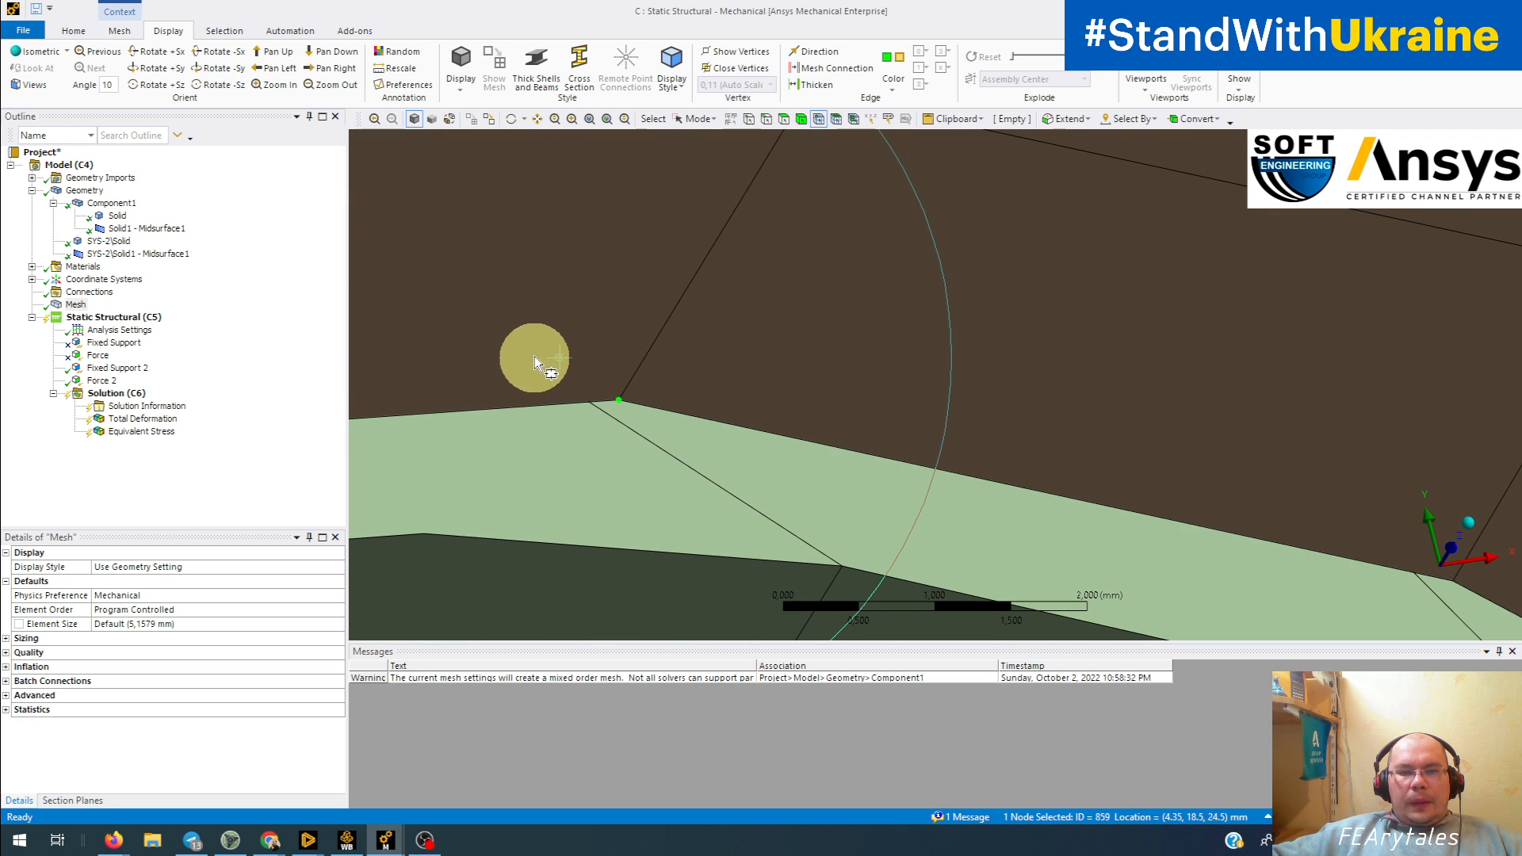
drag(534, 357, 673, 452)
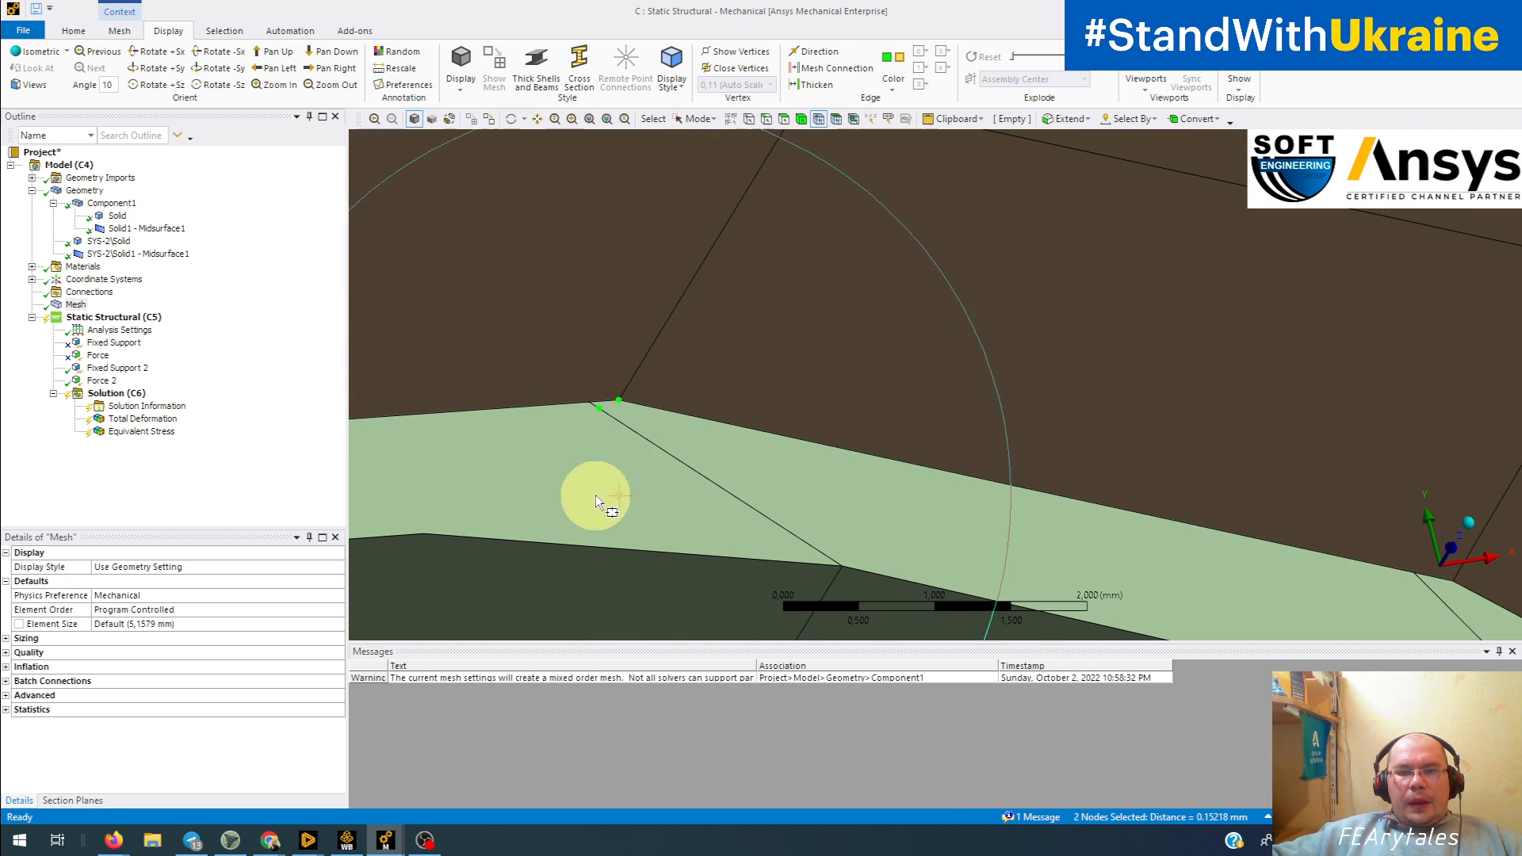
shift+middle_drag(596, 496, 858, 430)
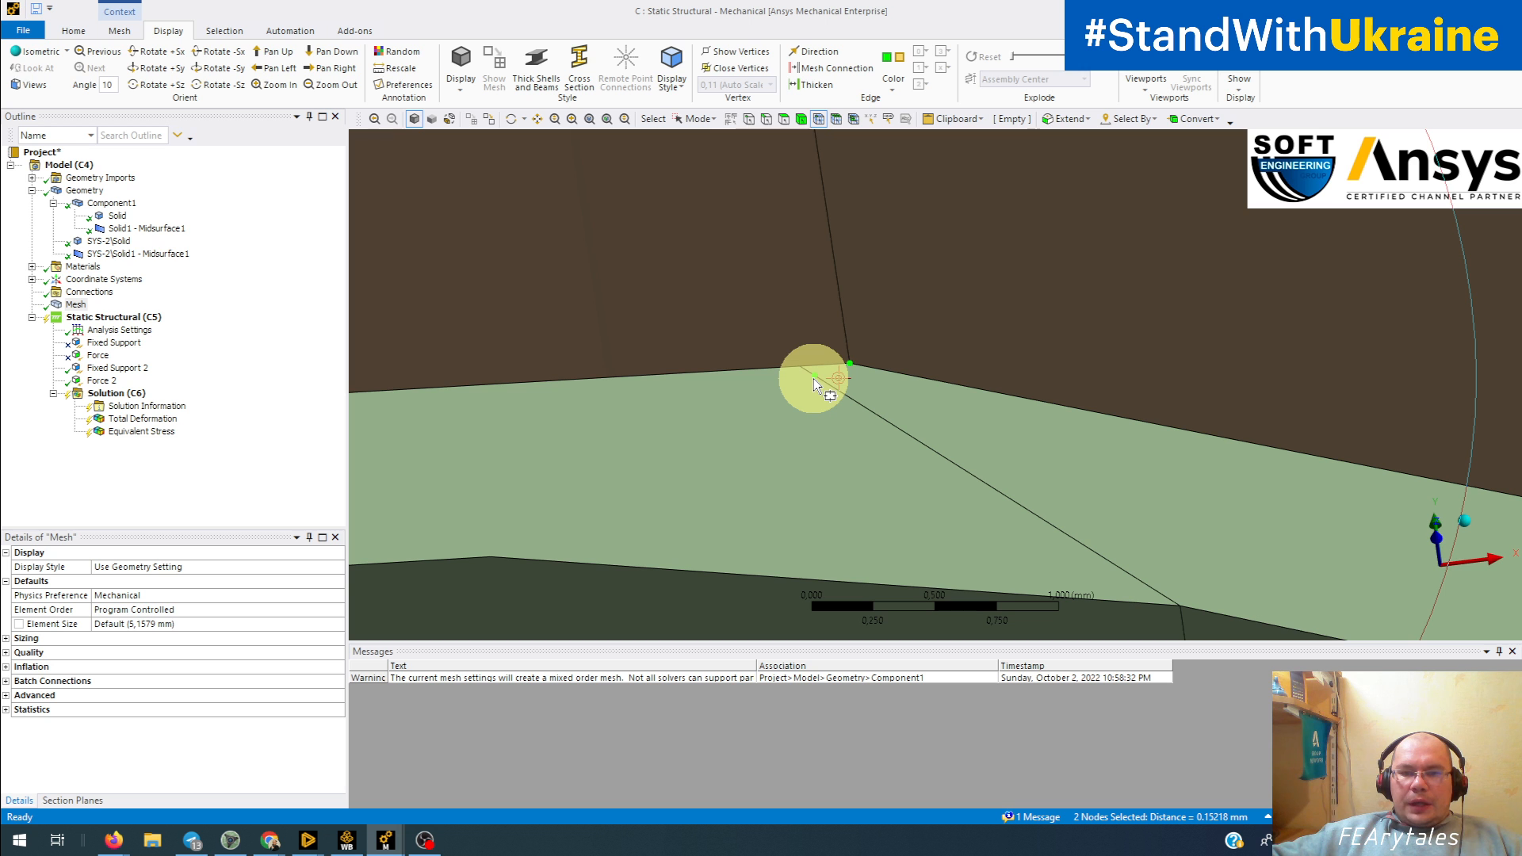
scroll(812, 379, down, 8)
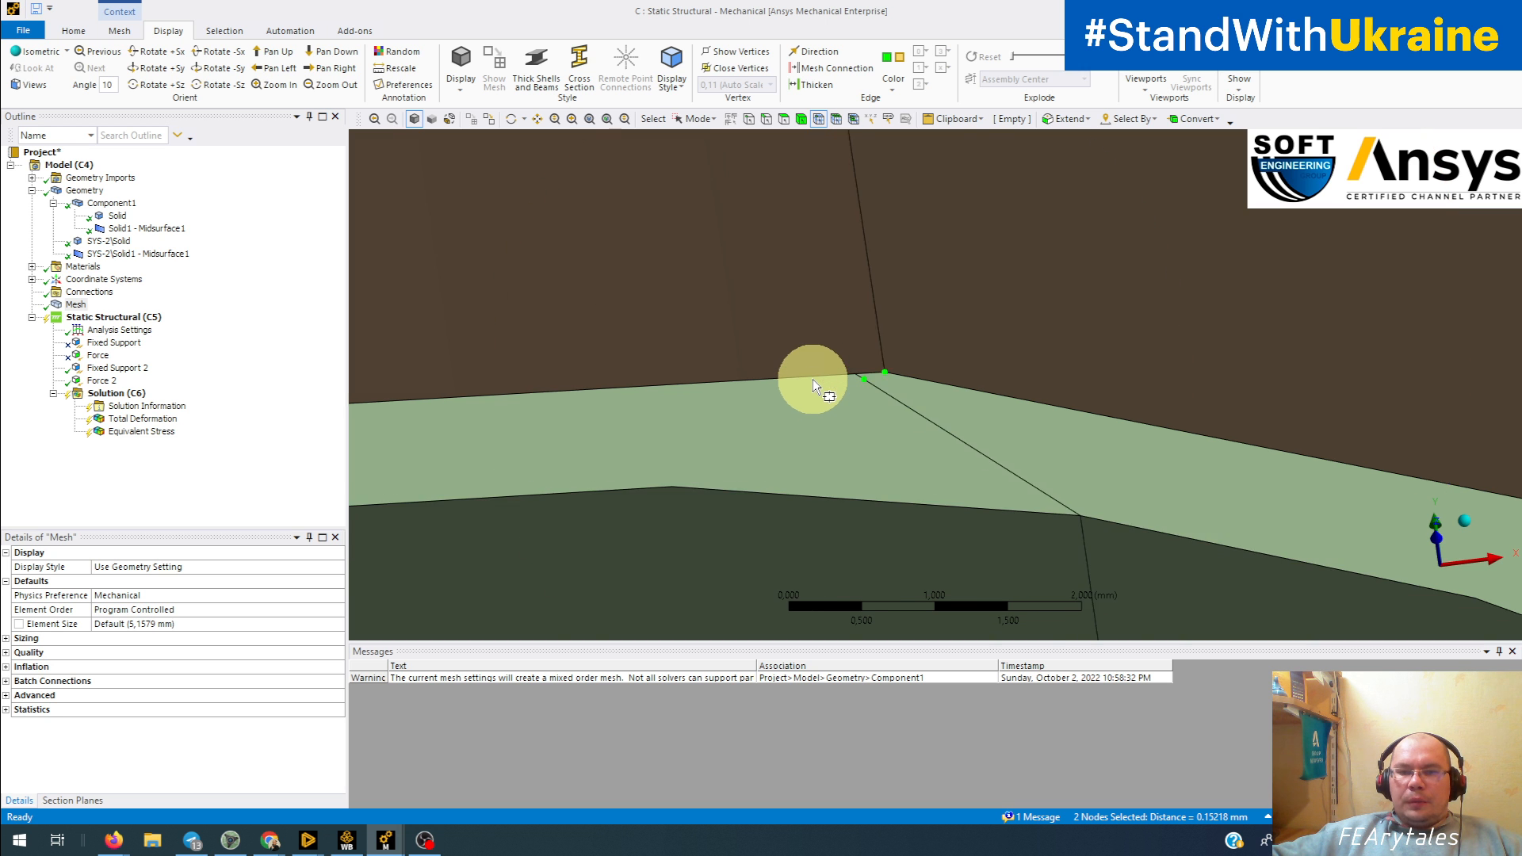
Step: Inspect the node mismatch around the separate-body tube's joint ring and clear the node selection
ctrl+middle_drag(1221, 598, 1263, 544)
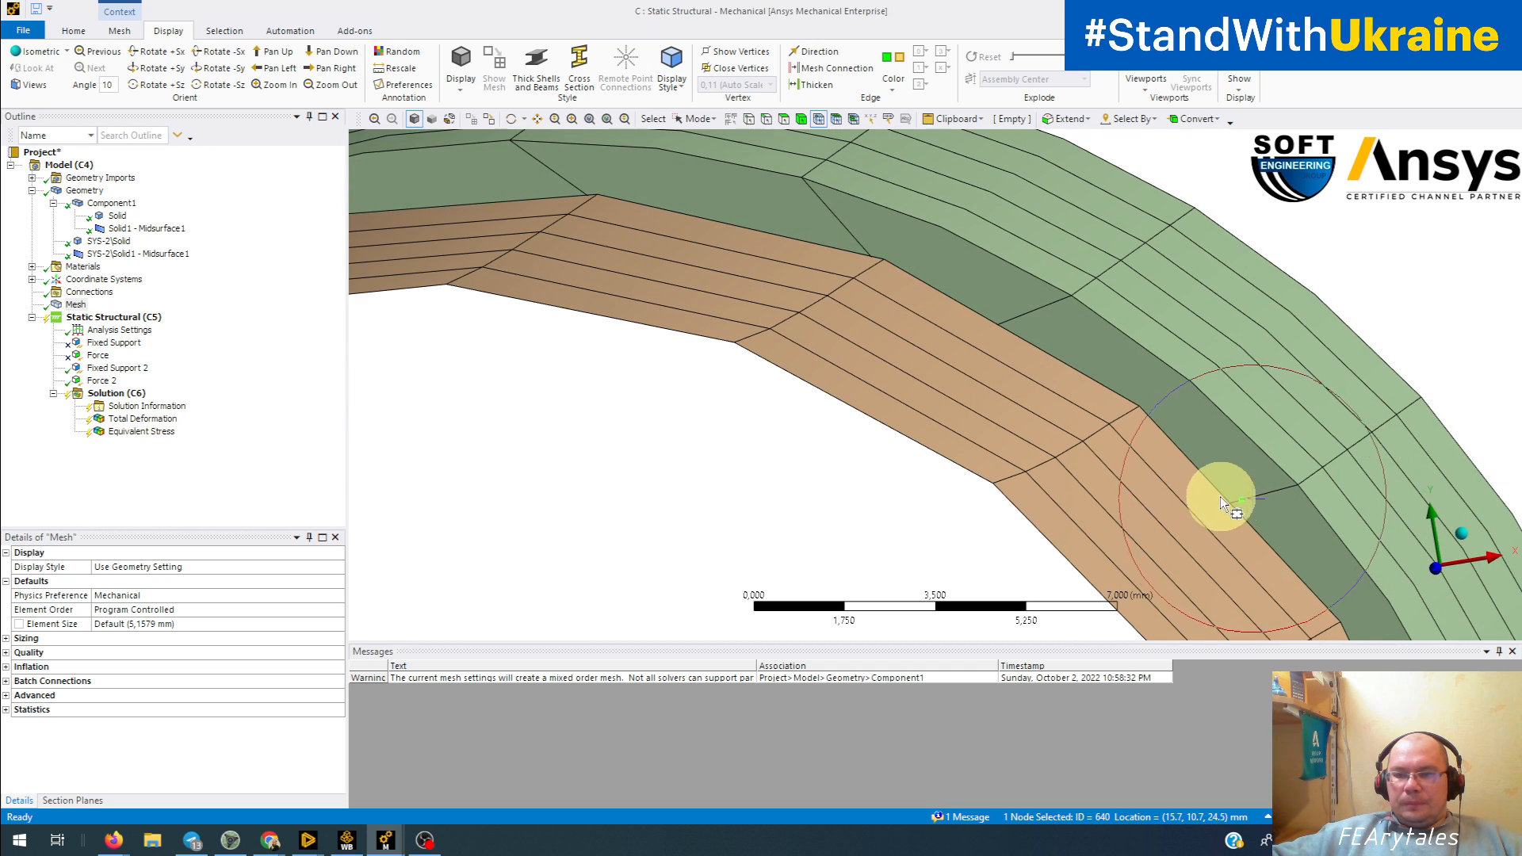
scroll(1220, 496, up, 3)
scroll(1007, 361, down, 5)
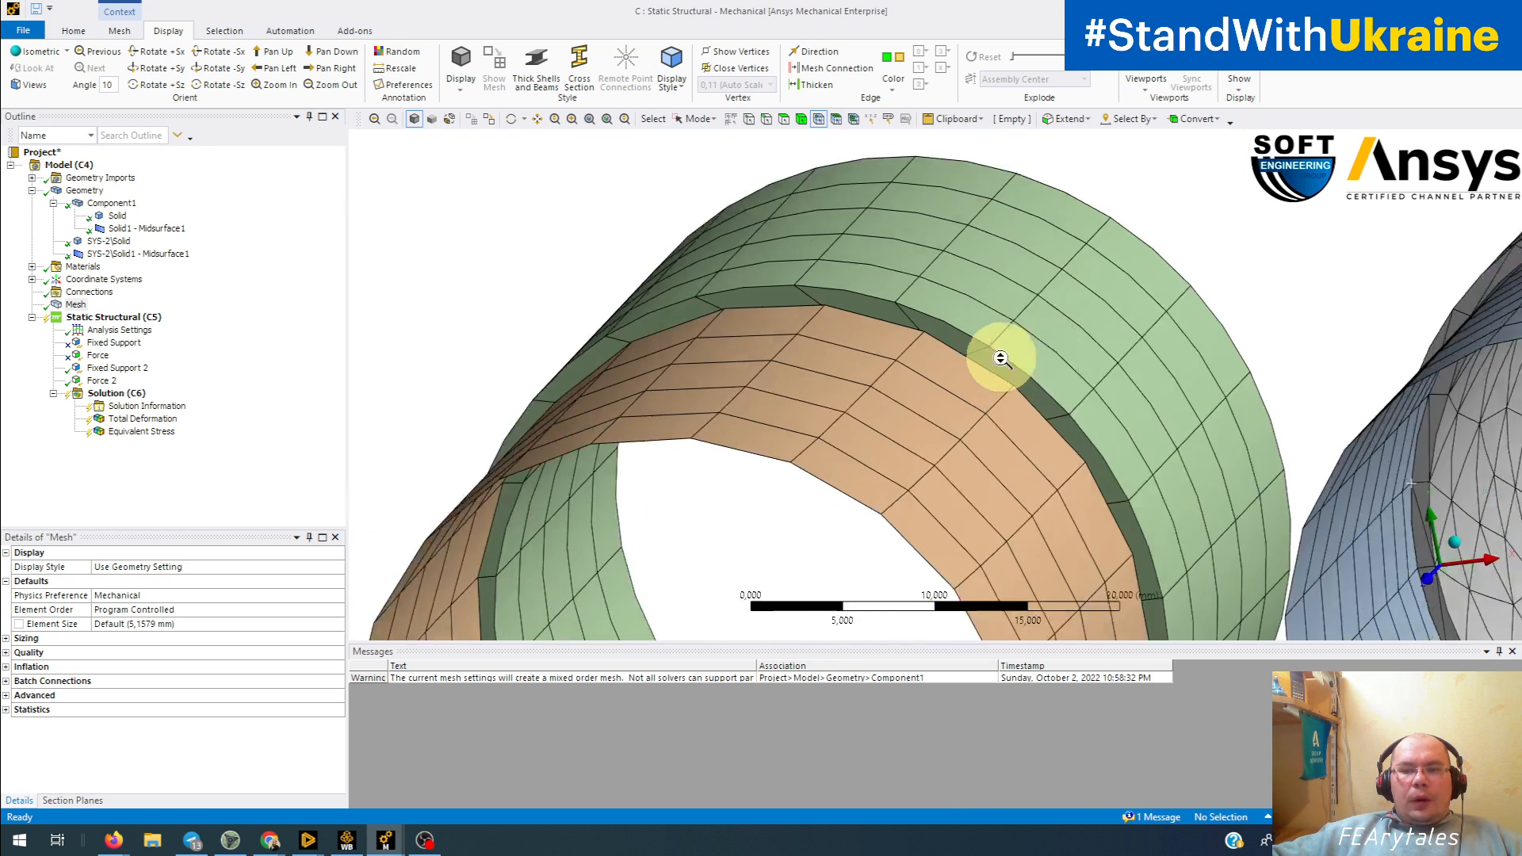
middle_drag(1131, 364, 897, 418)
middle_drag(1092, 339, 832, 349)
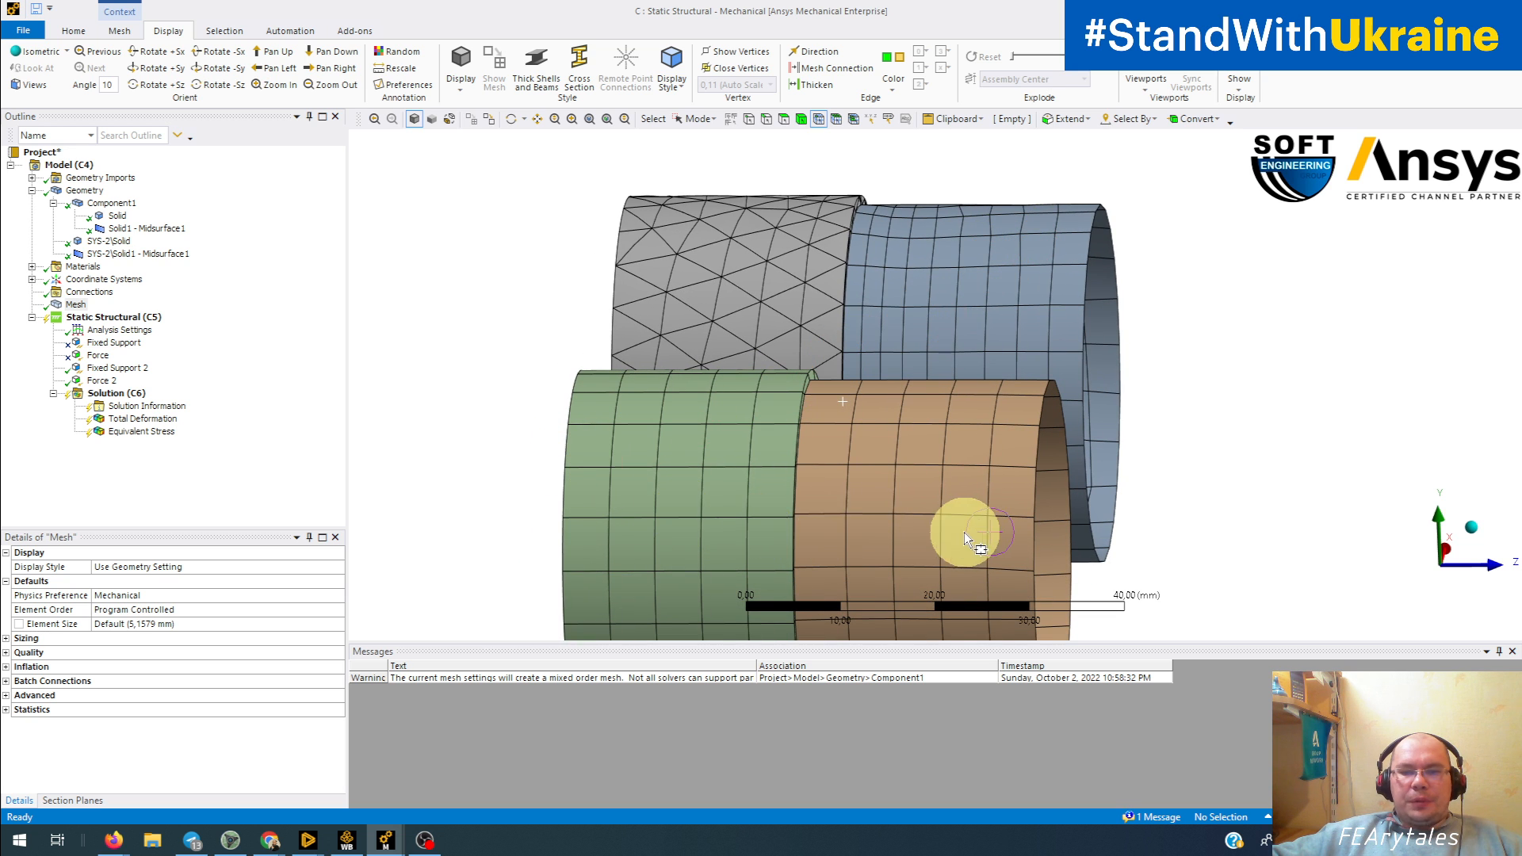
Step: Suppress the separate bodies SYS-2\Solid and SYS-2\Solid1 - Midsurface1
click(113, 241)
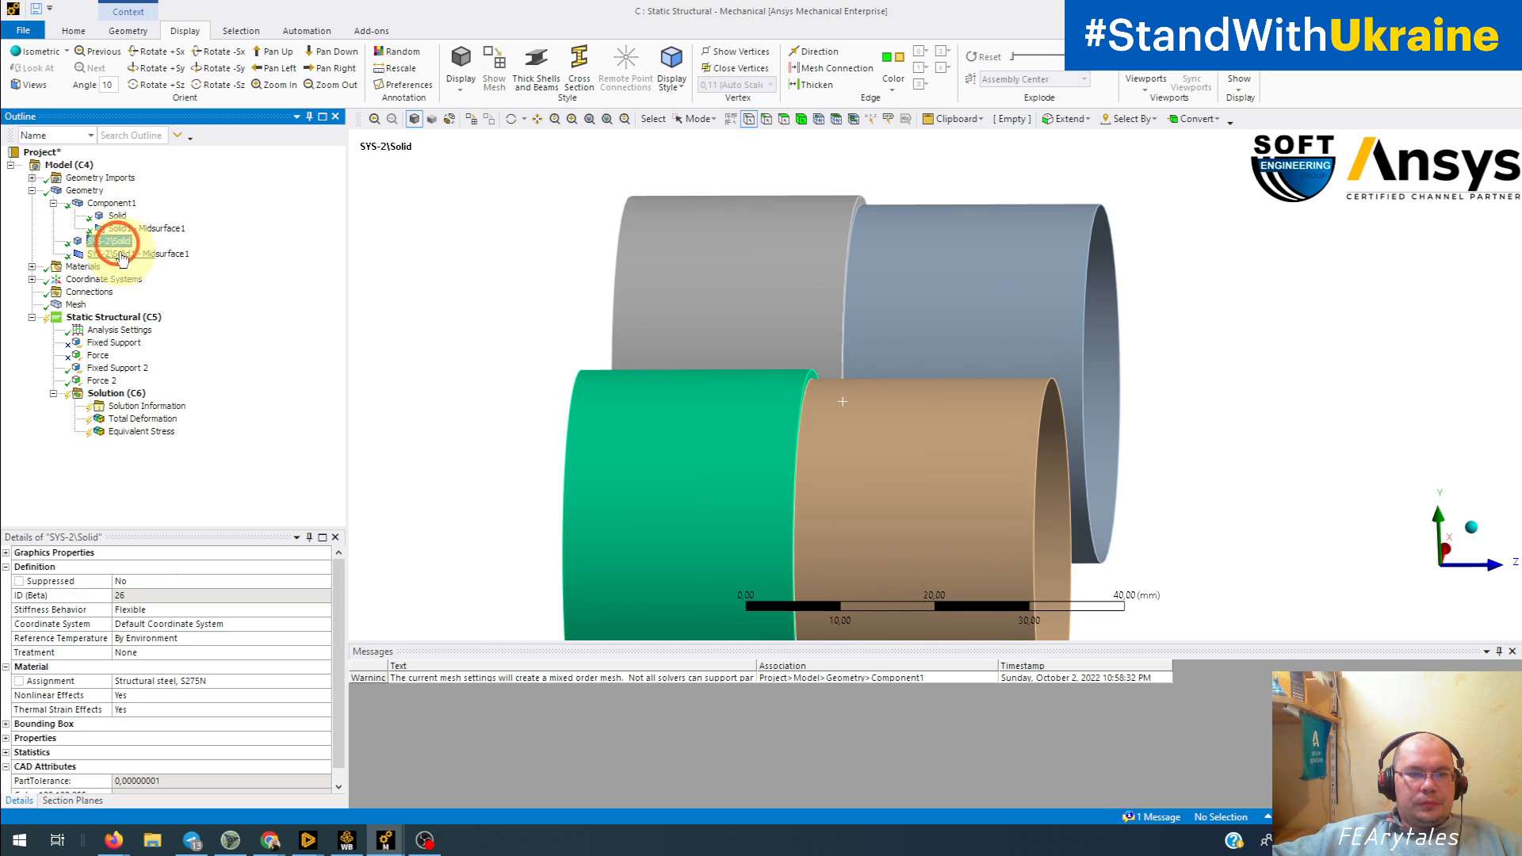
ctrl+click(121, 253)
right_click(123, 254)
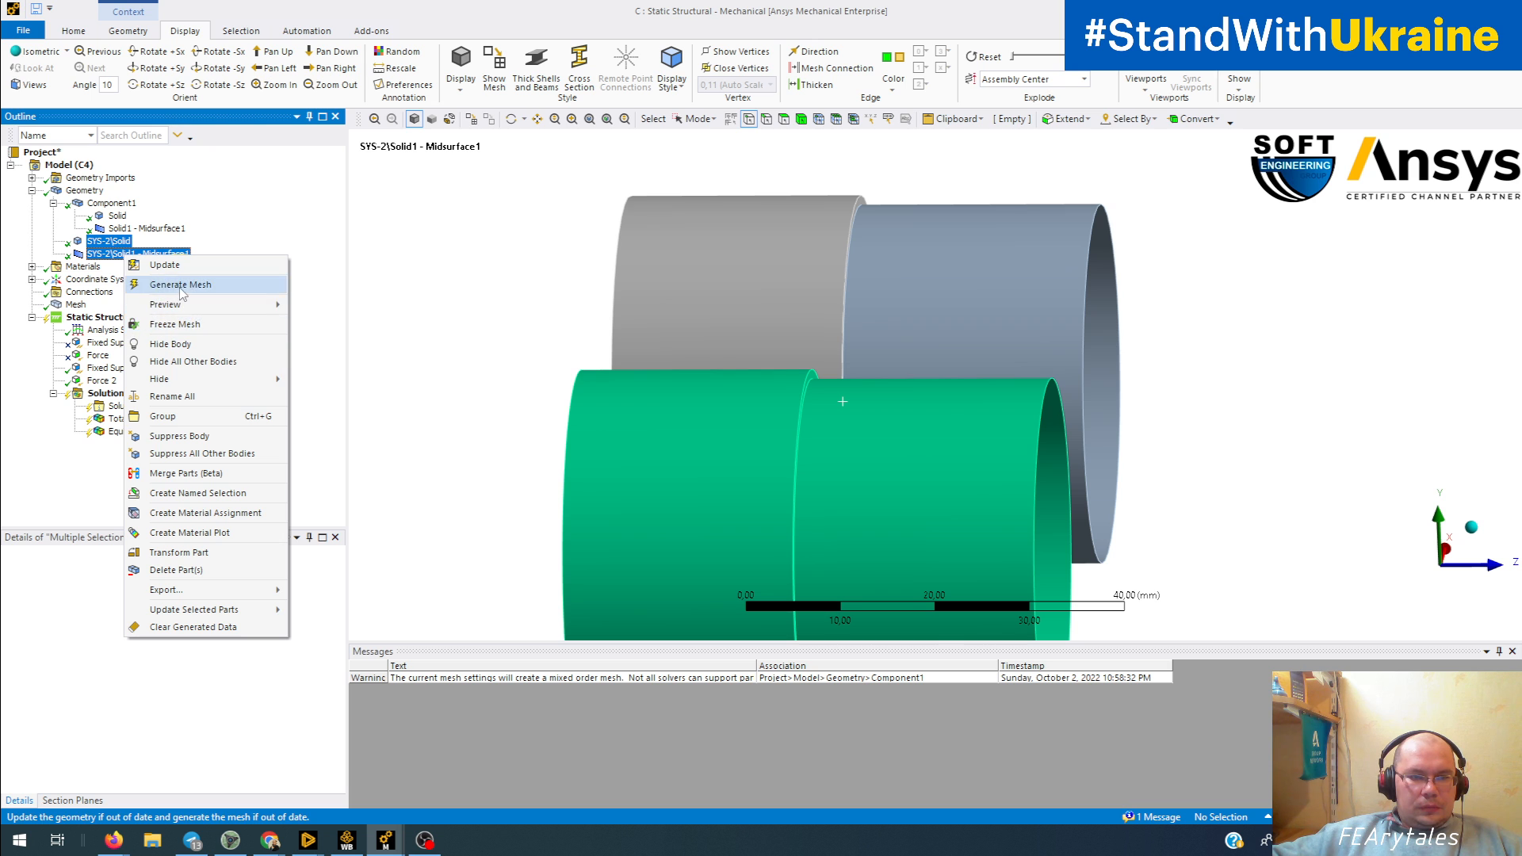
click(148, 436)
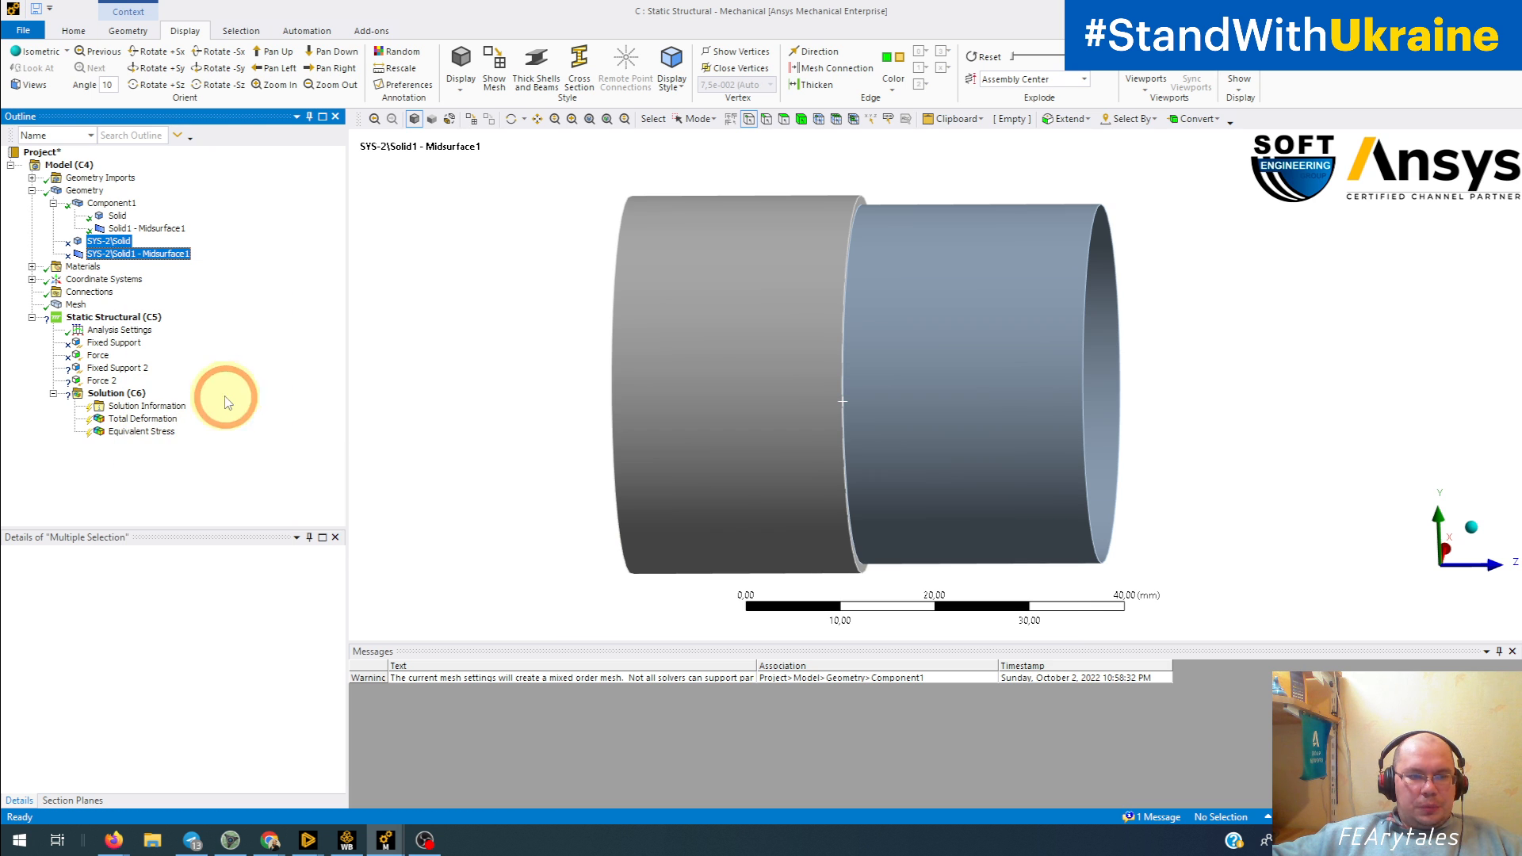
Step: Suppress the Fixed Support 2 and Force 2 boundary conditions
click(107, 369)
ctrl+click(100, 381)
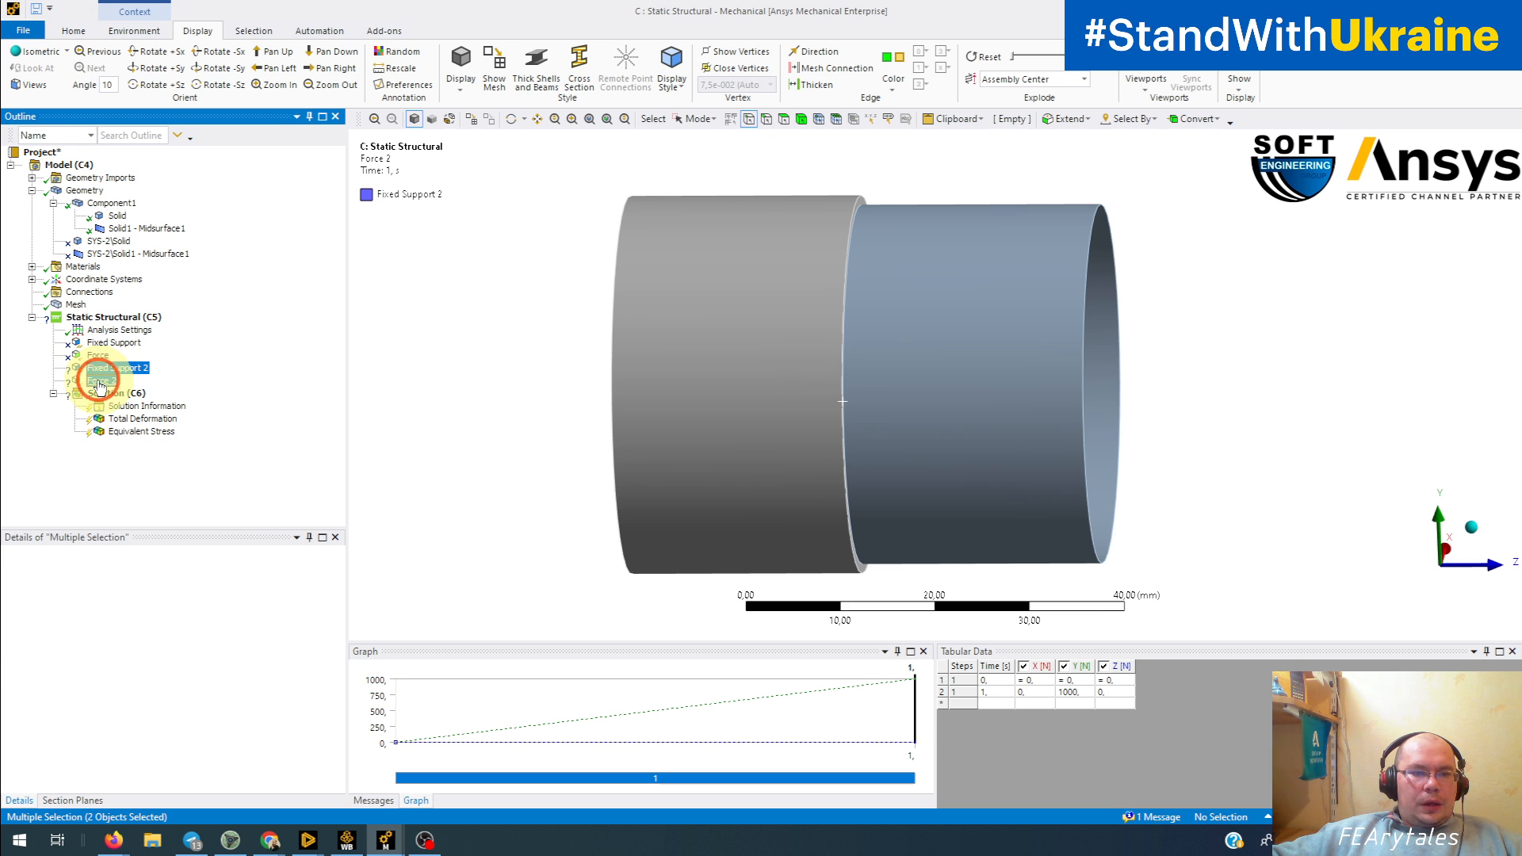
right_click(101, 381)
click(150, 390)
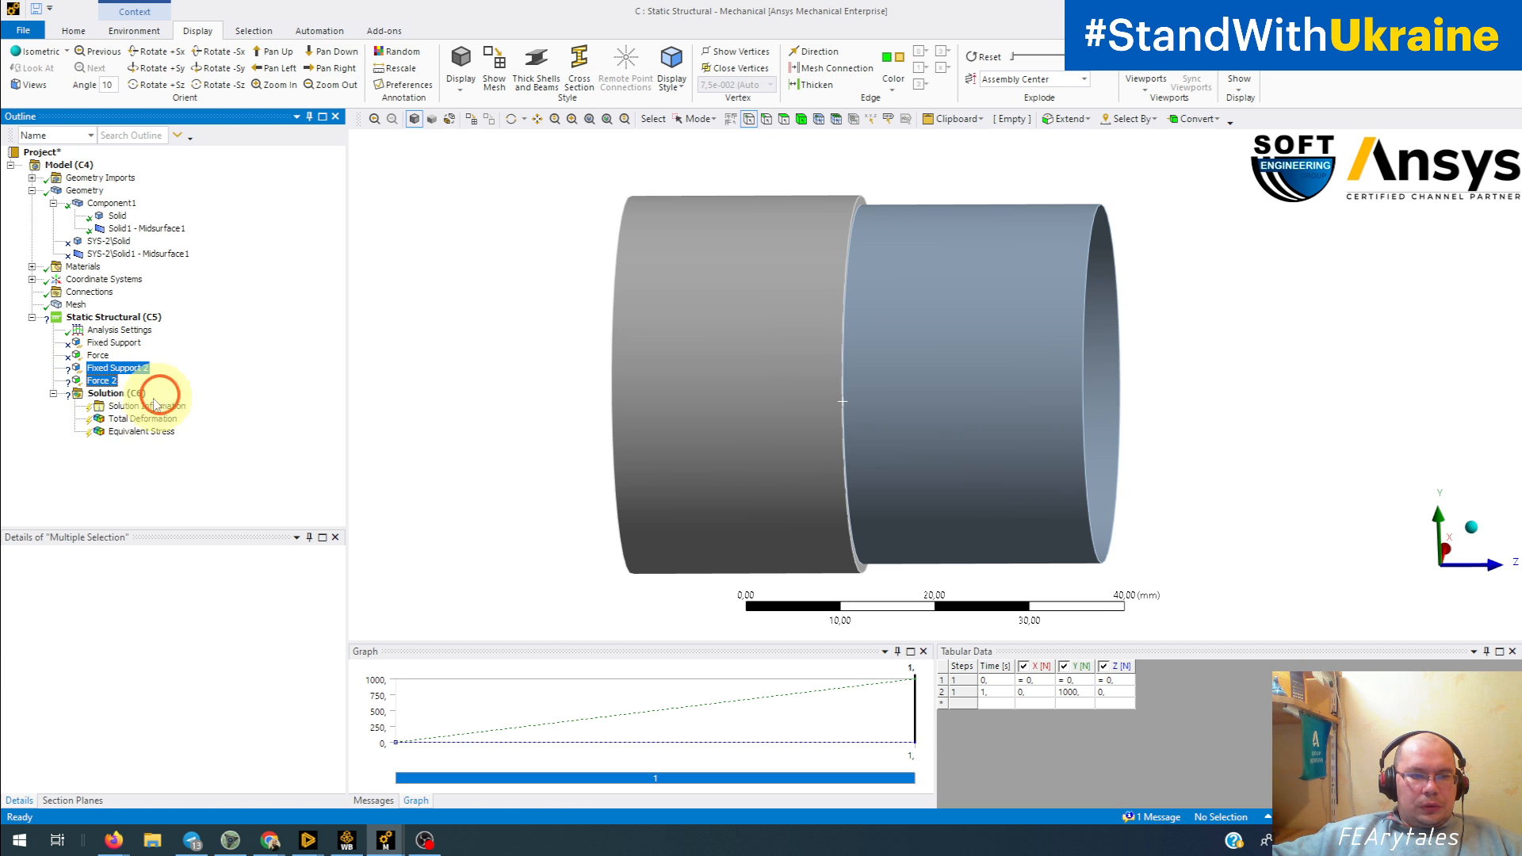
Step: Unsuppress the original Fixed Support and Force, and check where they act on the Component1 tube
click(98, 356)
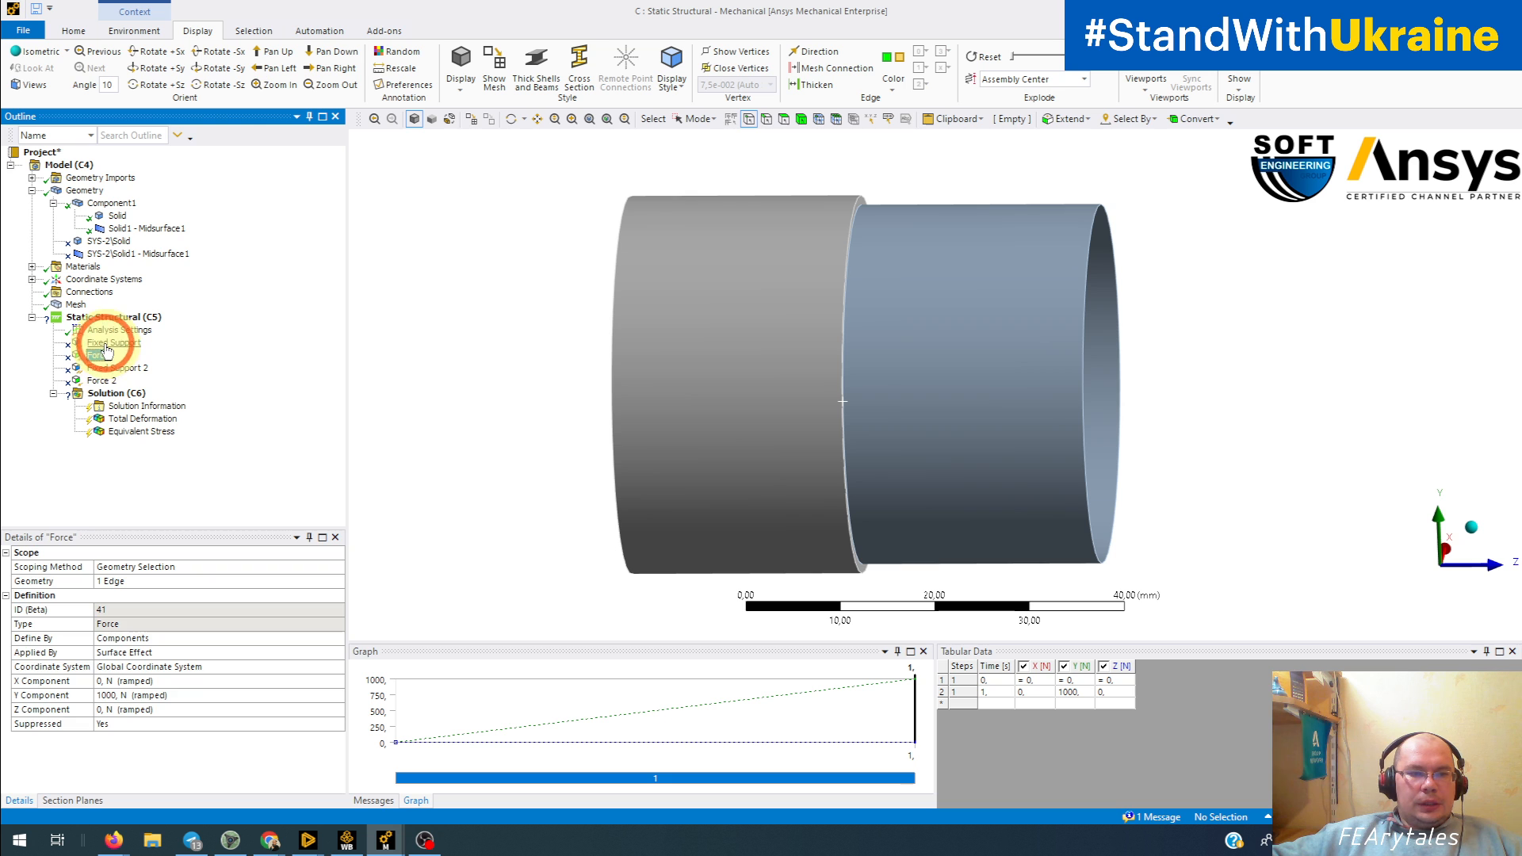
ctrl+click(104, 343)
right_click(107, 345)
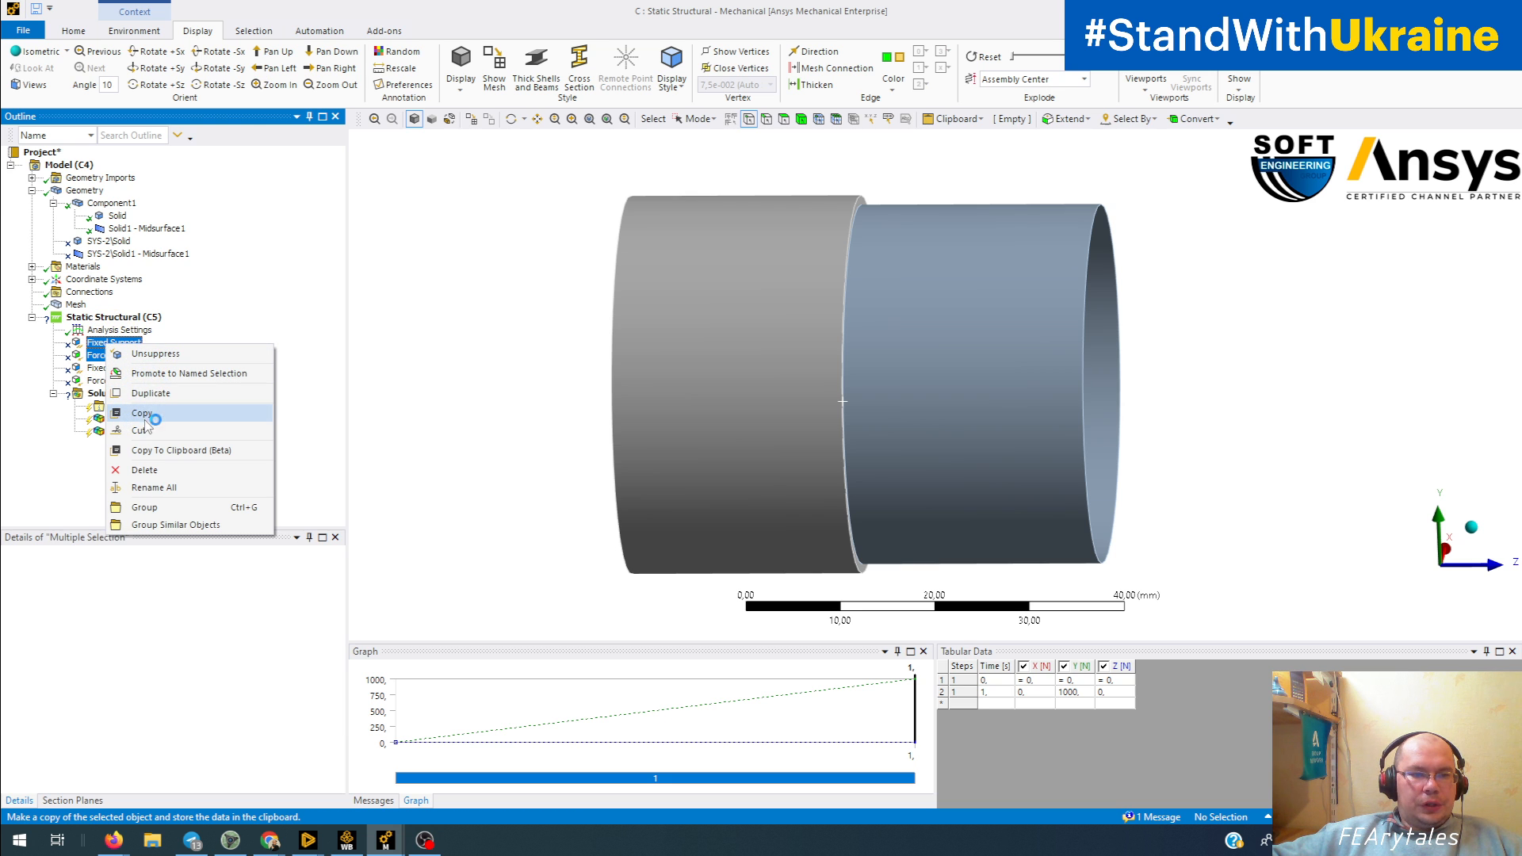
click(155, 353)
middle_drag(650, 391, 760, 339)
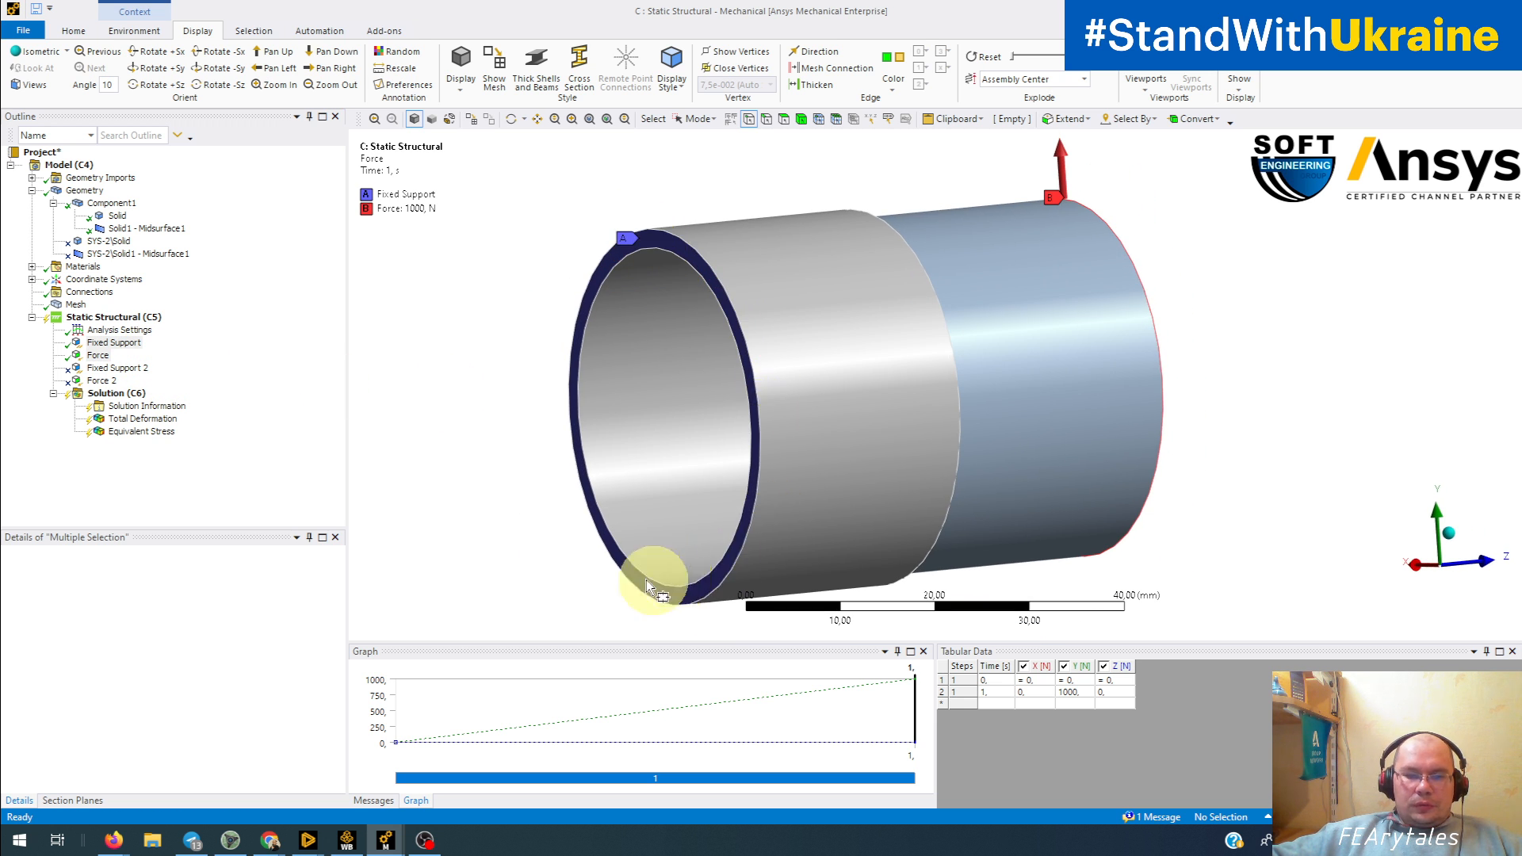
middle_drag(622, 476, 791, 354)
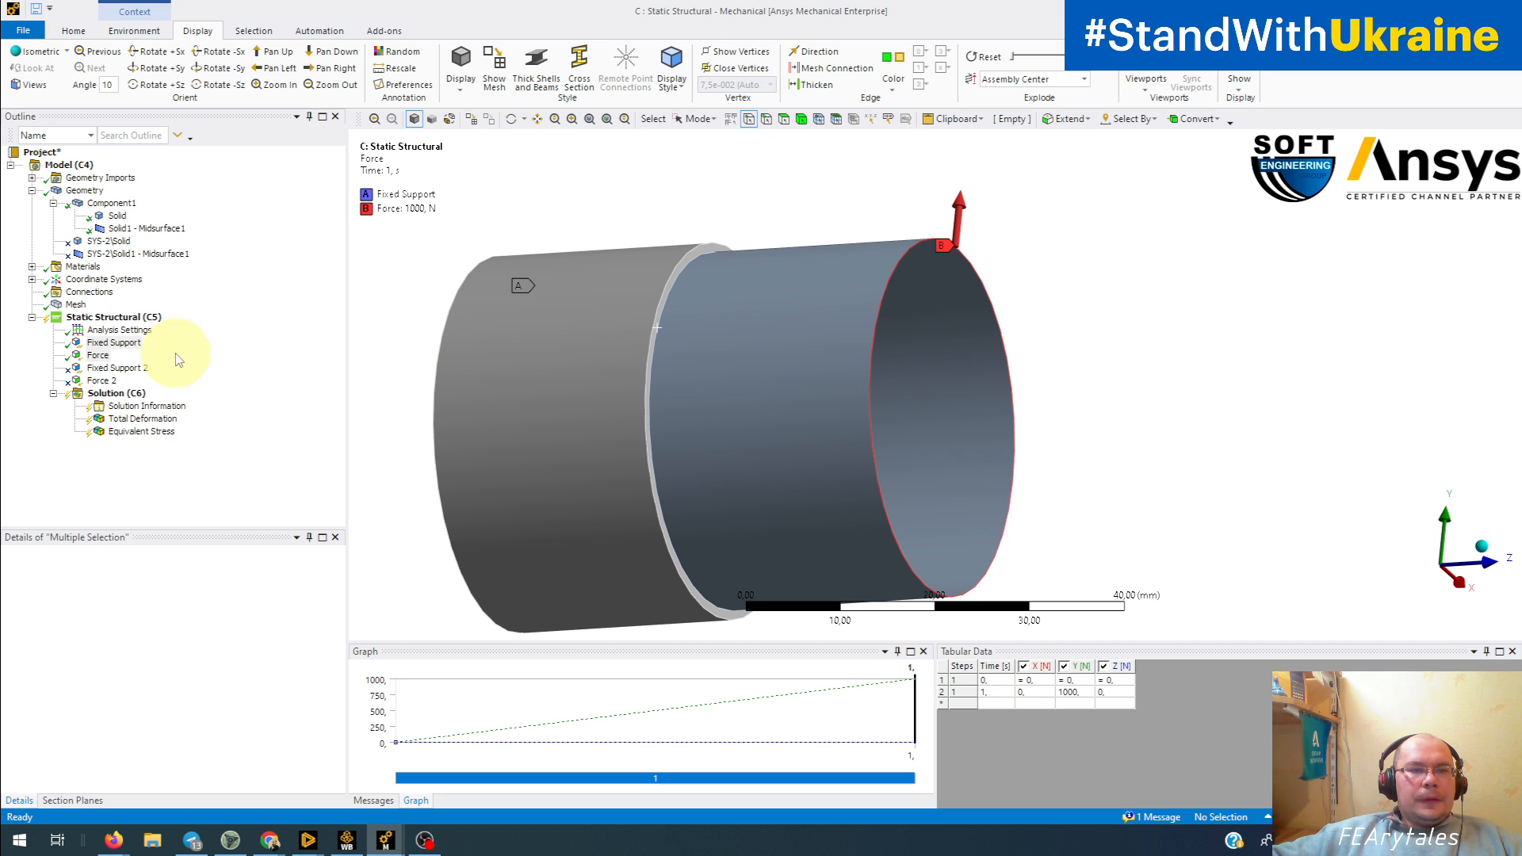
Step: Check the Component1 mesh and solve the static structural analysis
click(73, 306)
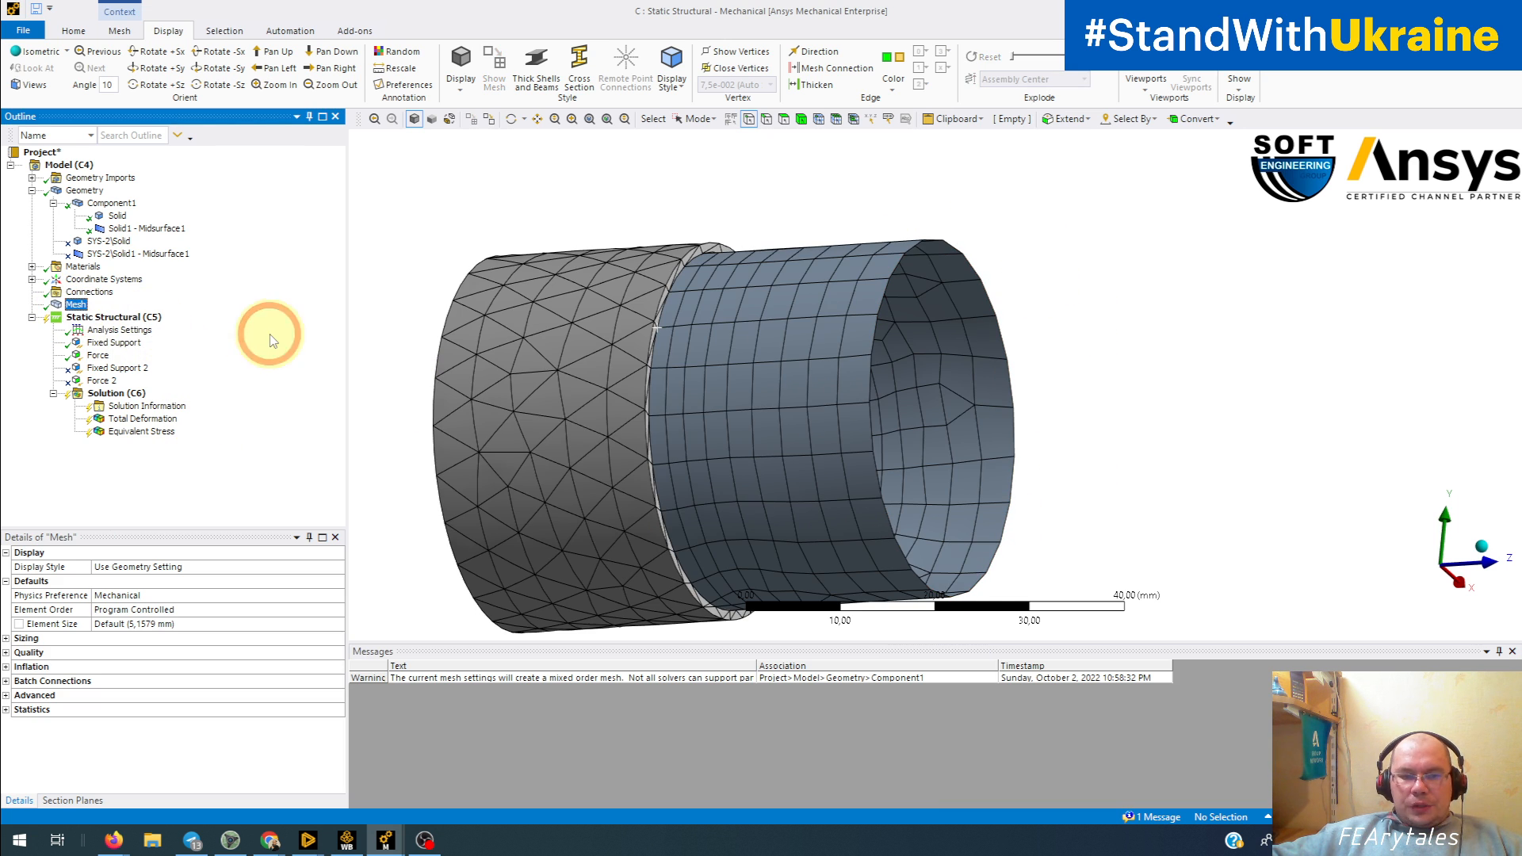
middle_drag(520, 340, 493, 367)
click(117, 393)
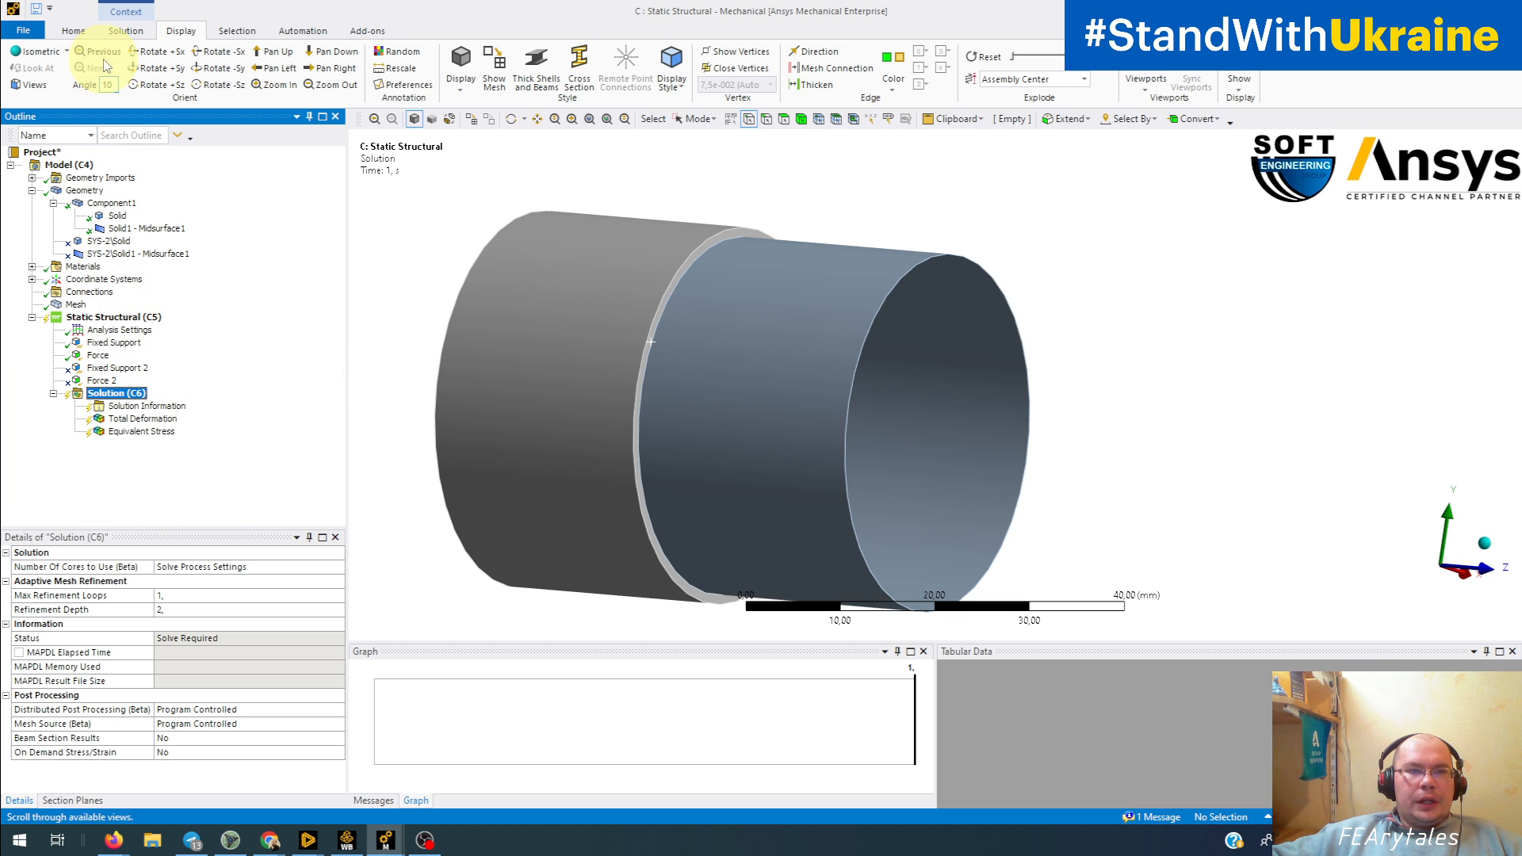
click(127, 31)
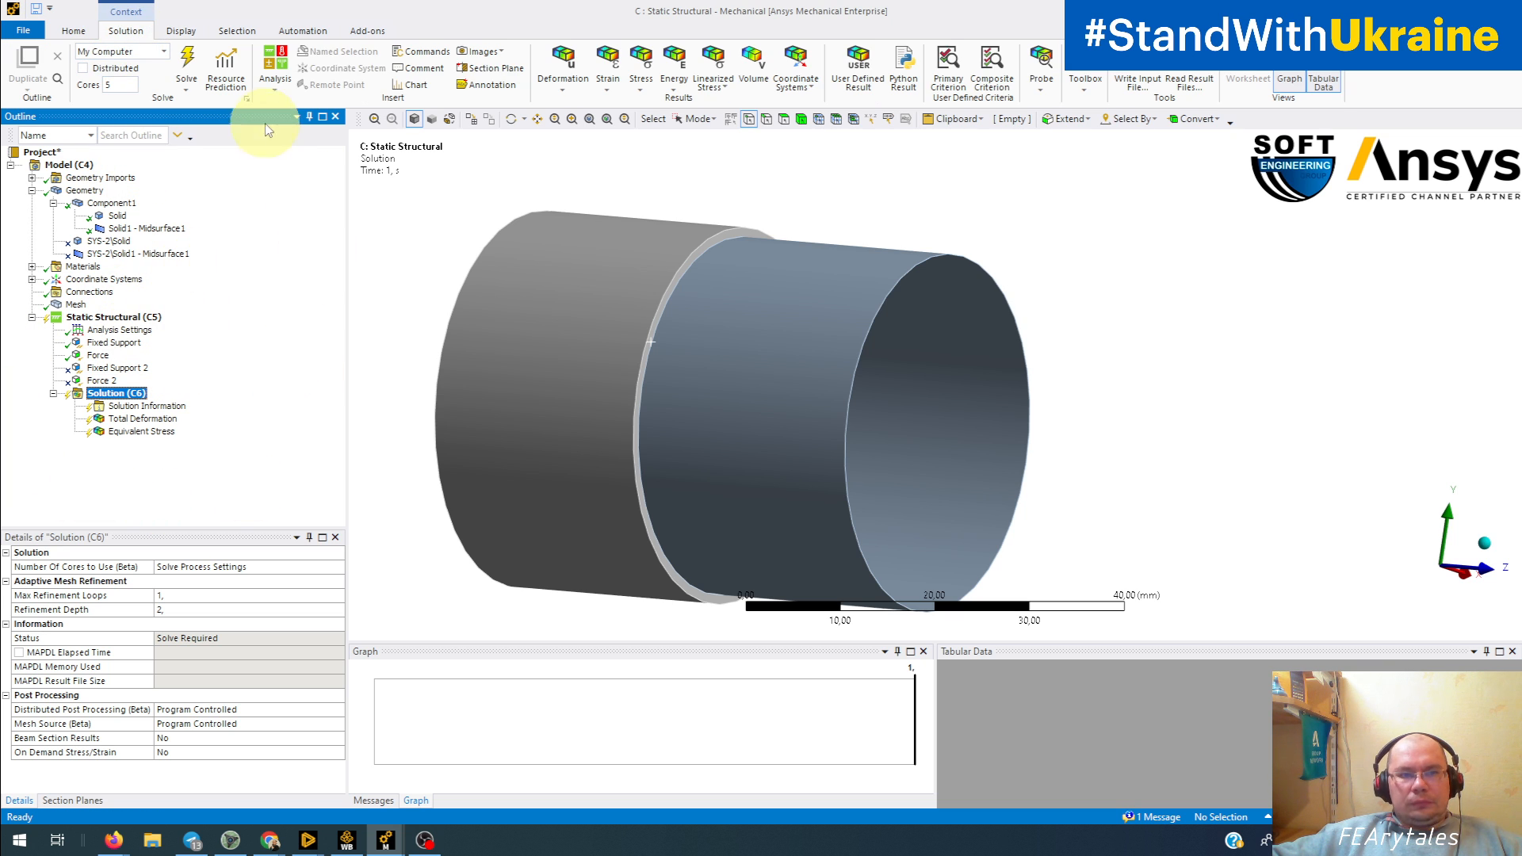
click(190, 61)
click(385, 840)
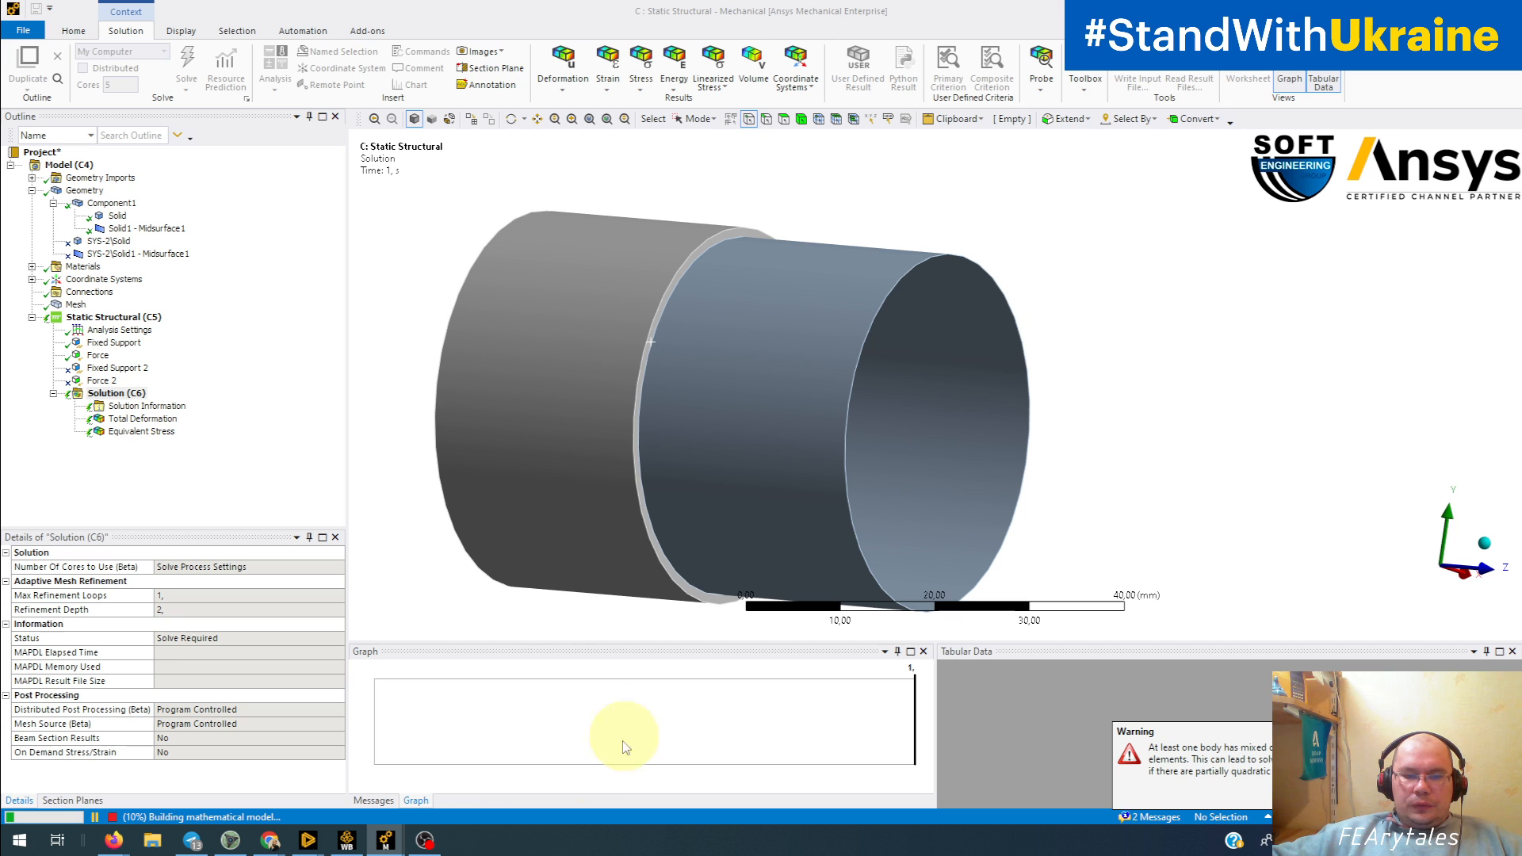
Step: Read the full text of the solution error in the message list and dismiss it
click(374, 801)
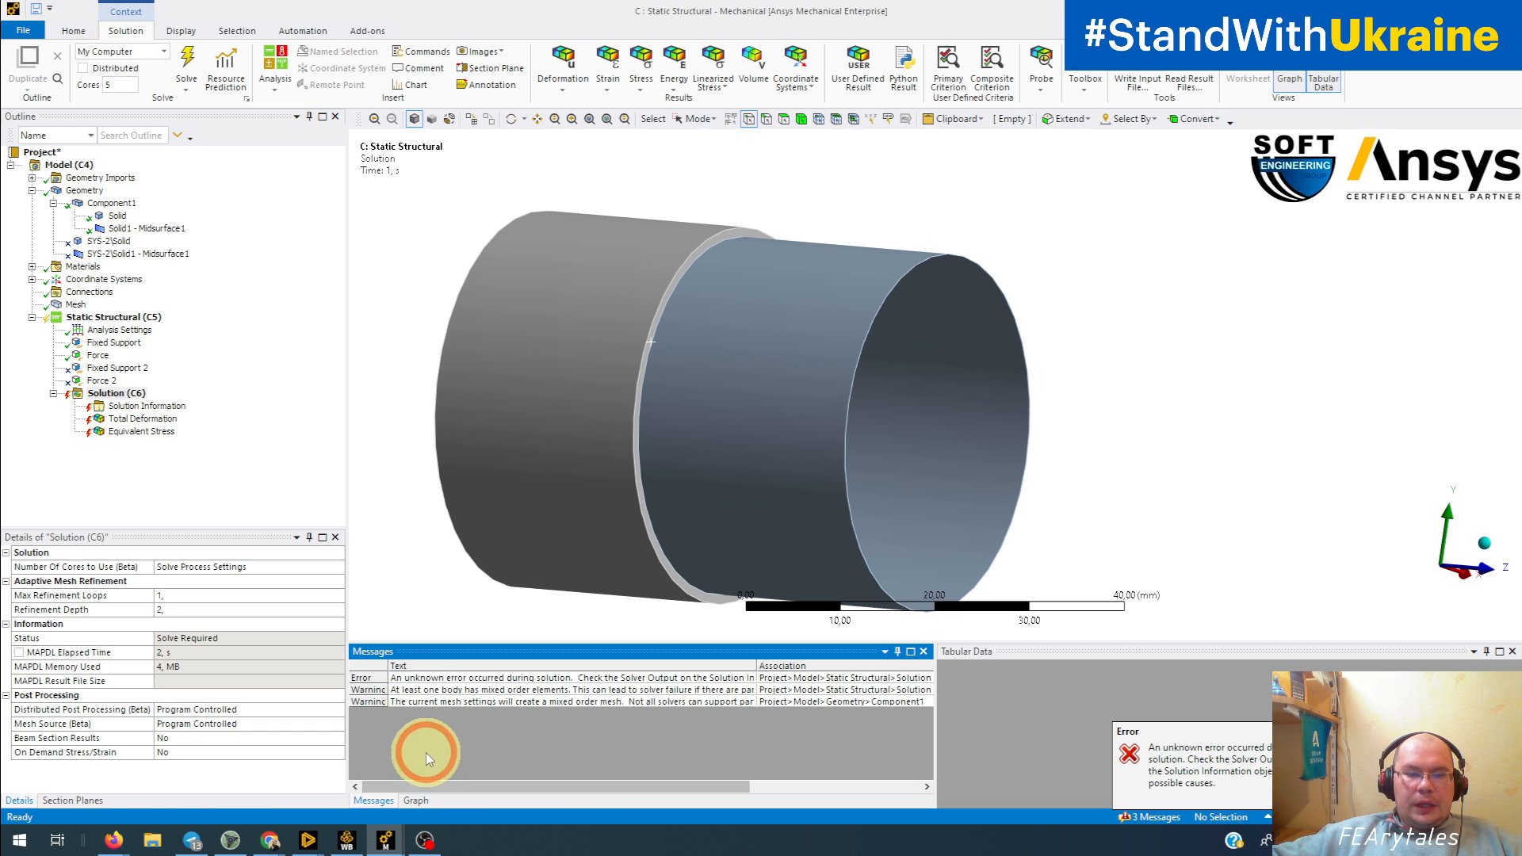
double_click(428, 679)
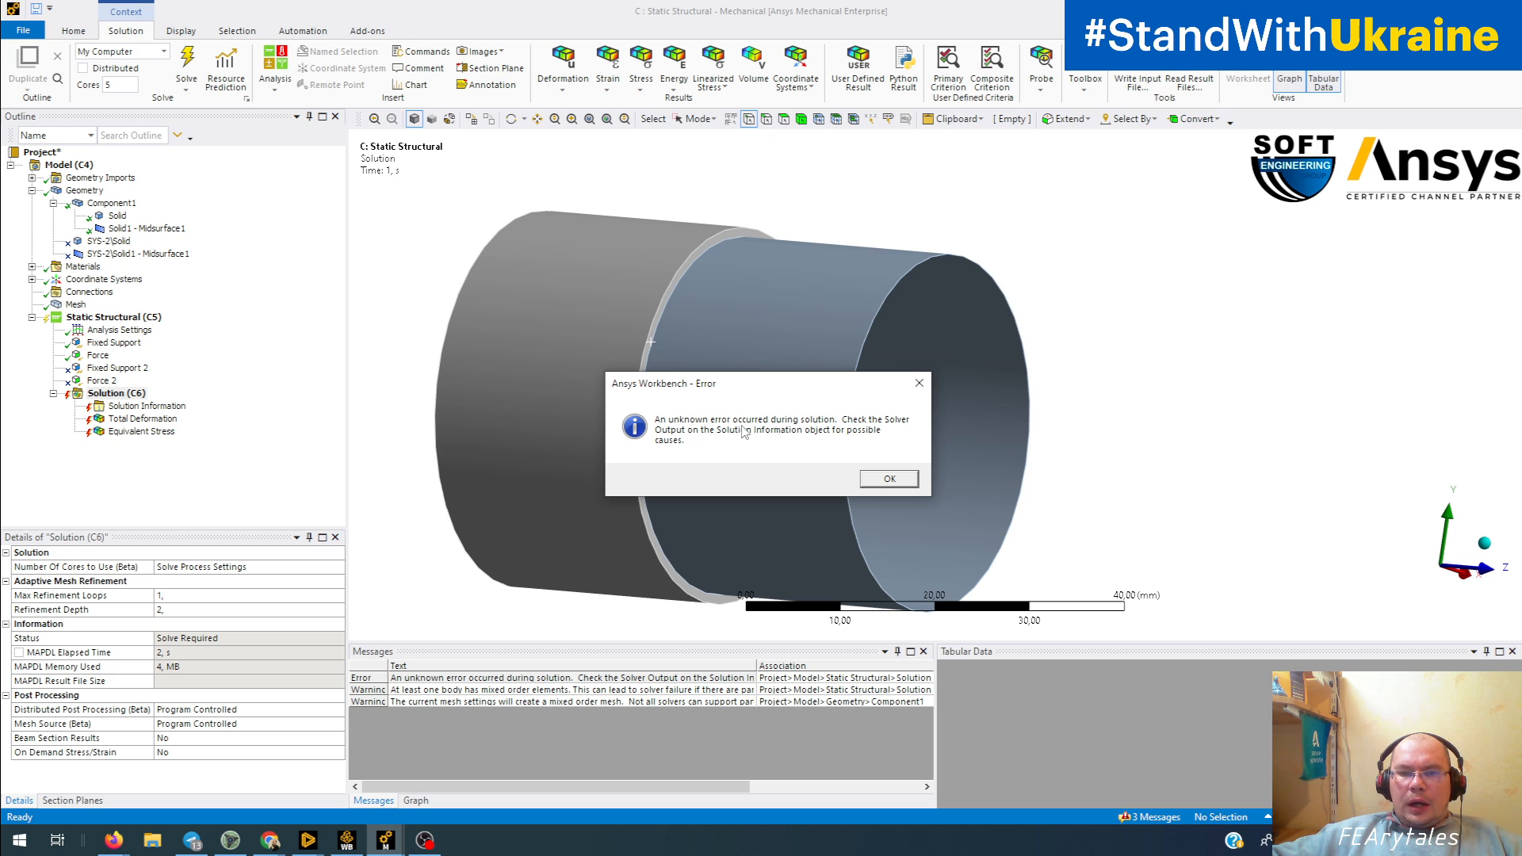
click(886, 480)
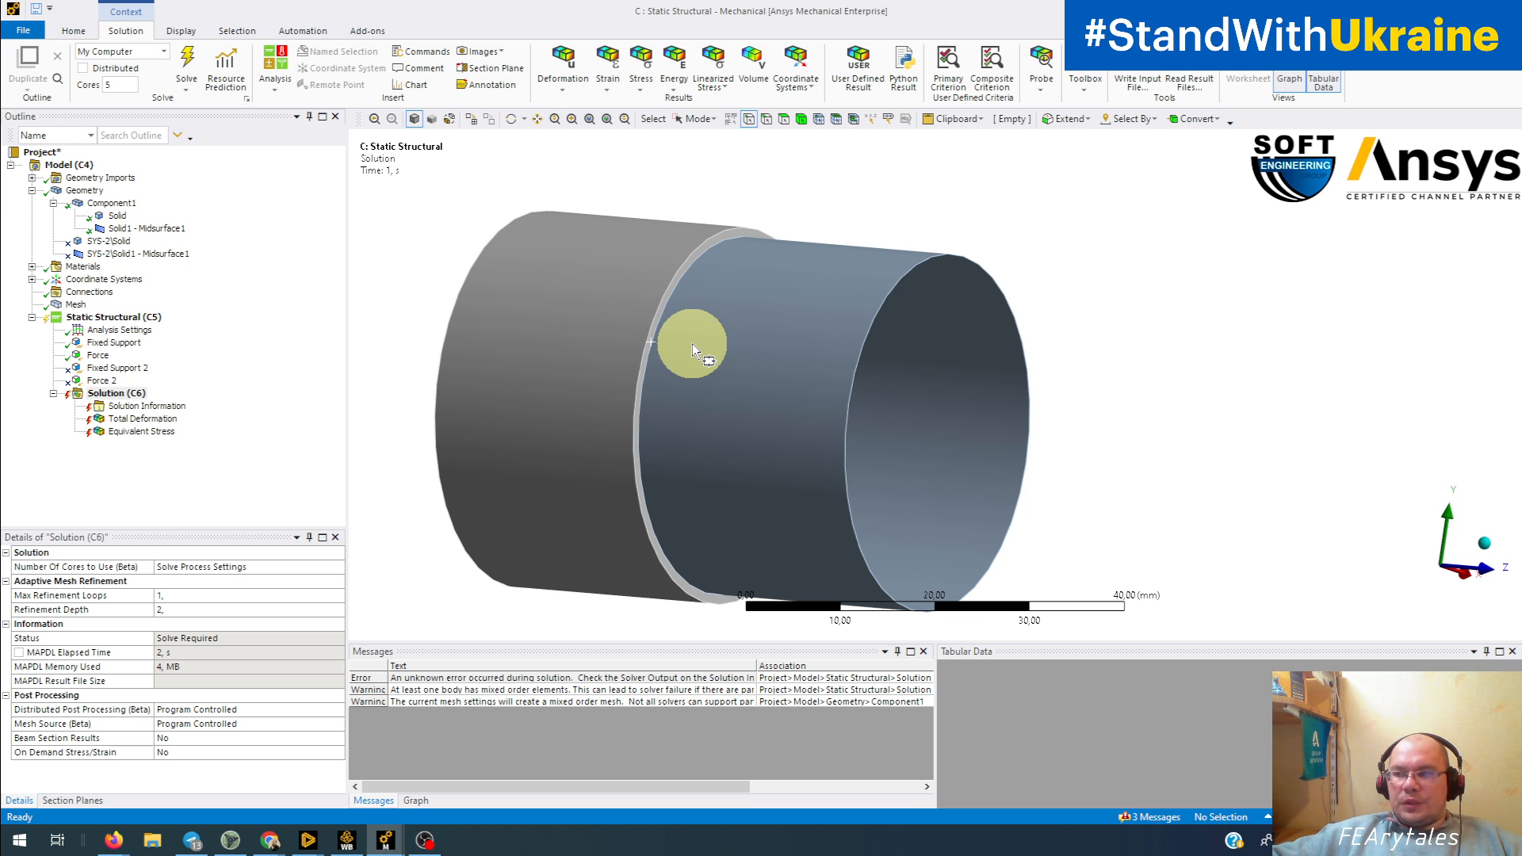
Step: Review the errors near the end of the Solver Output in Solution Information
click(147, 406)
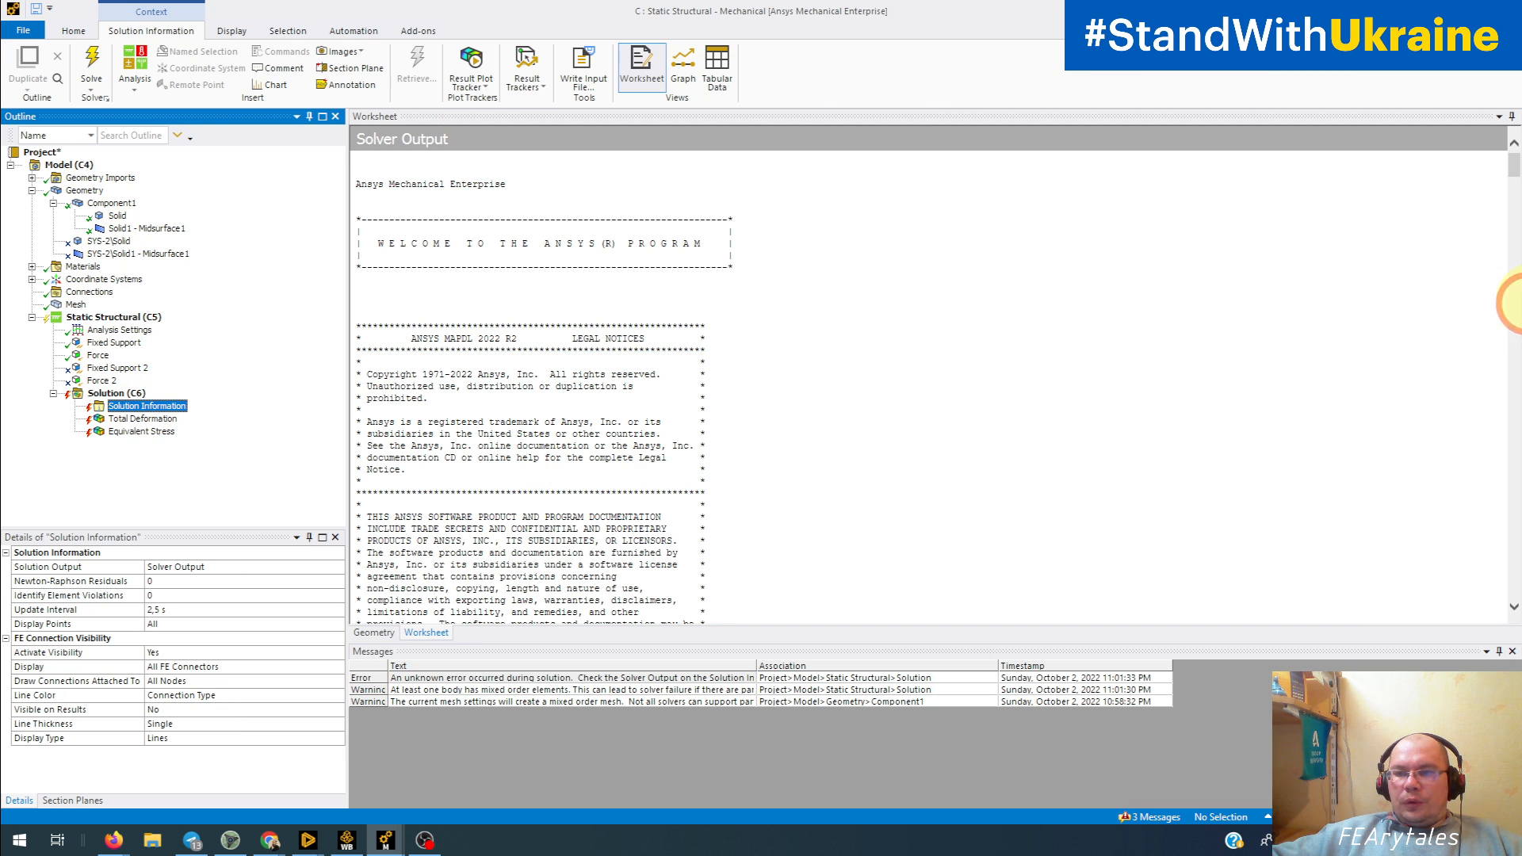
drag(1514, 170, 1497, 561)
scroll(840, 486, up, 10)
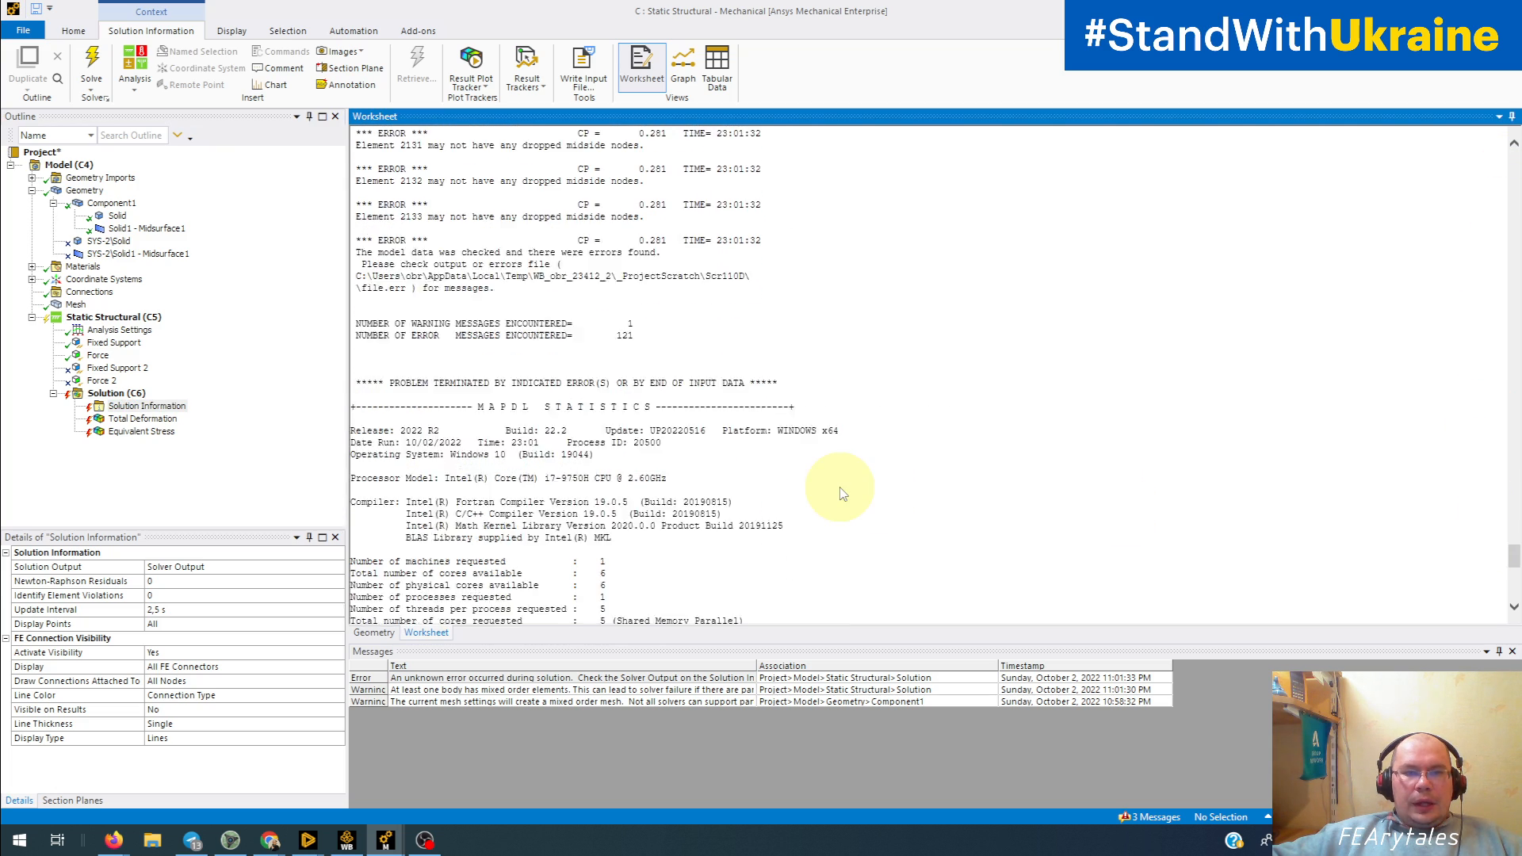
Step: Review the dropped midside node errors in the solver output and read the full mixed order elements warning
scroll(581, 504, up, 15)
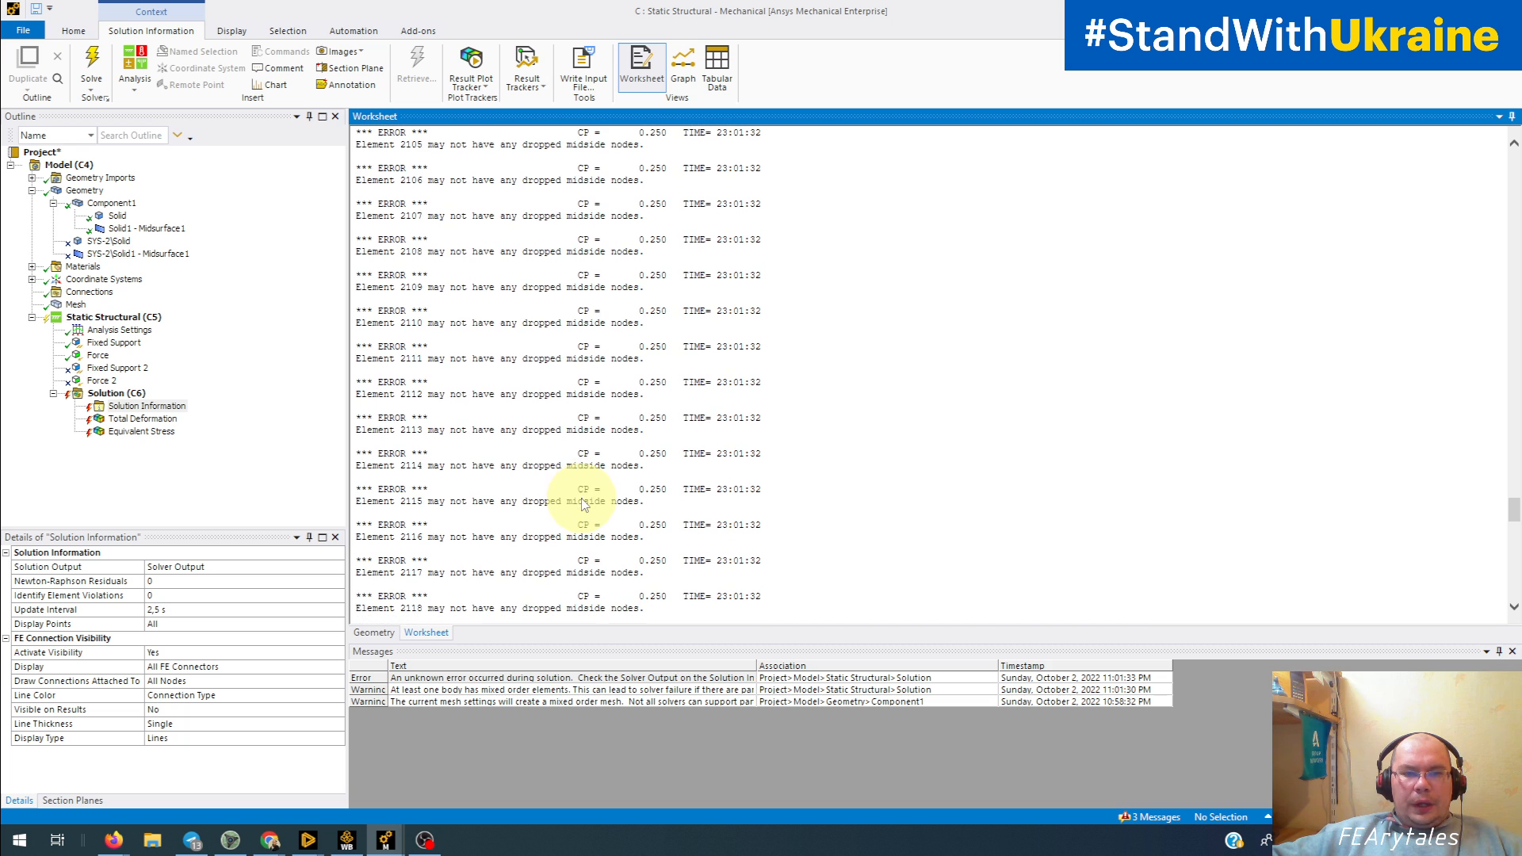
drag(452, 286, 665, 300)
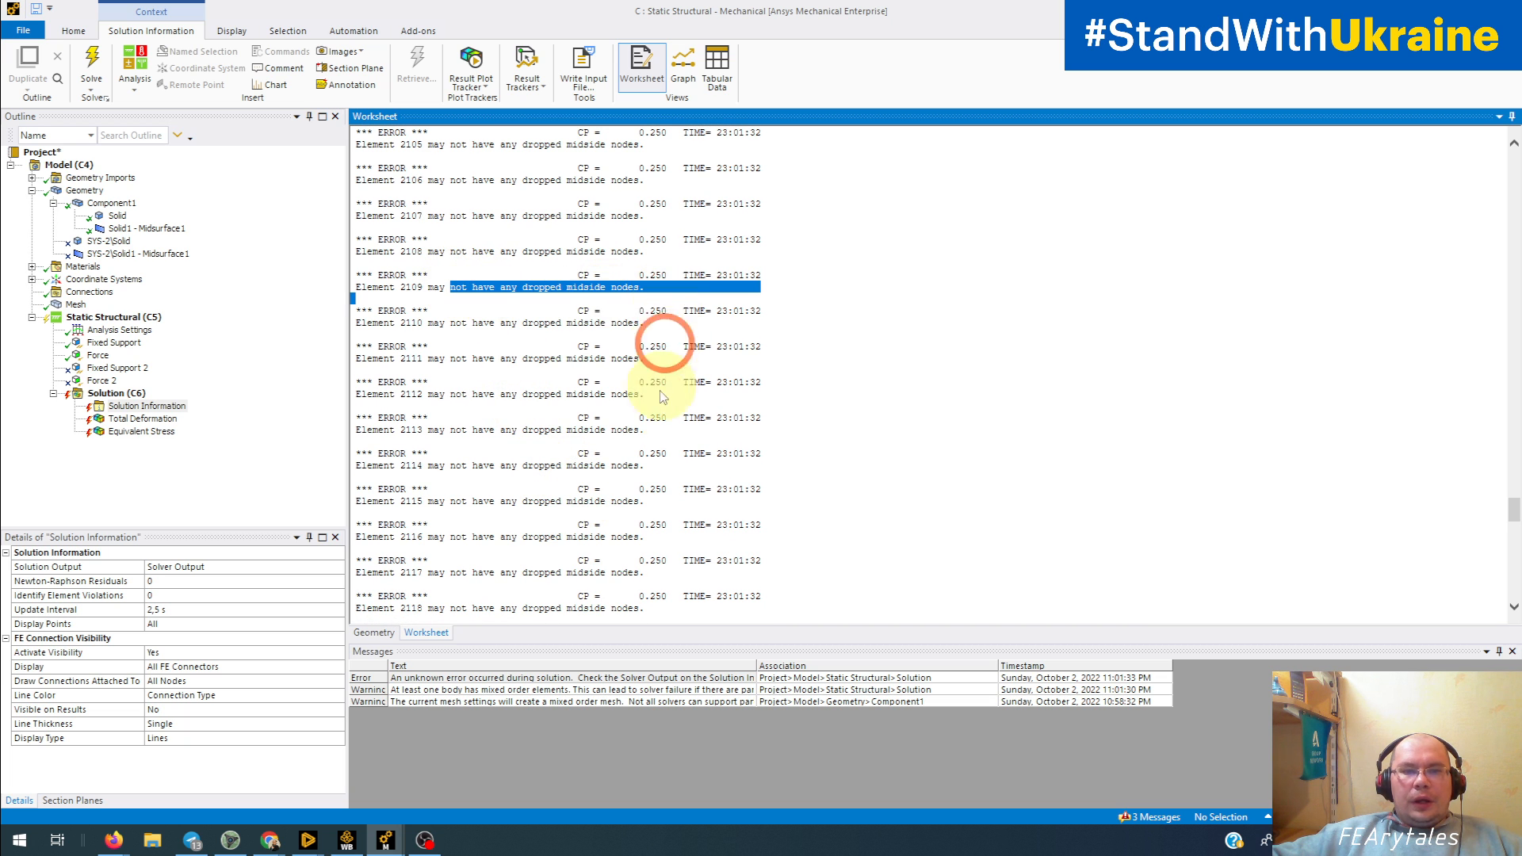
scroll(662, 396, up, 12)
scroll(624, 406, down, 2)
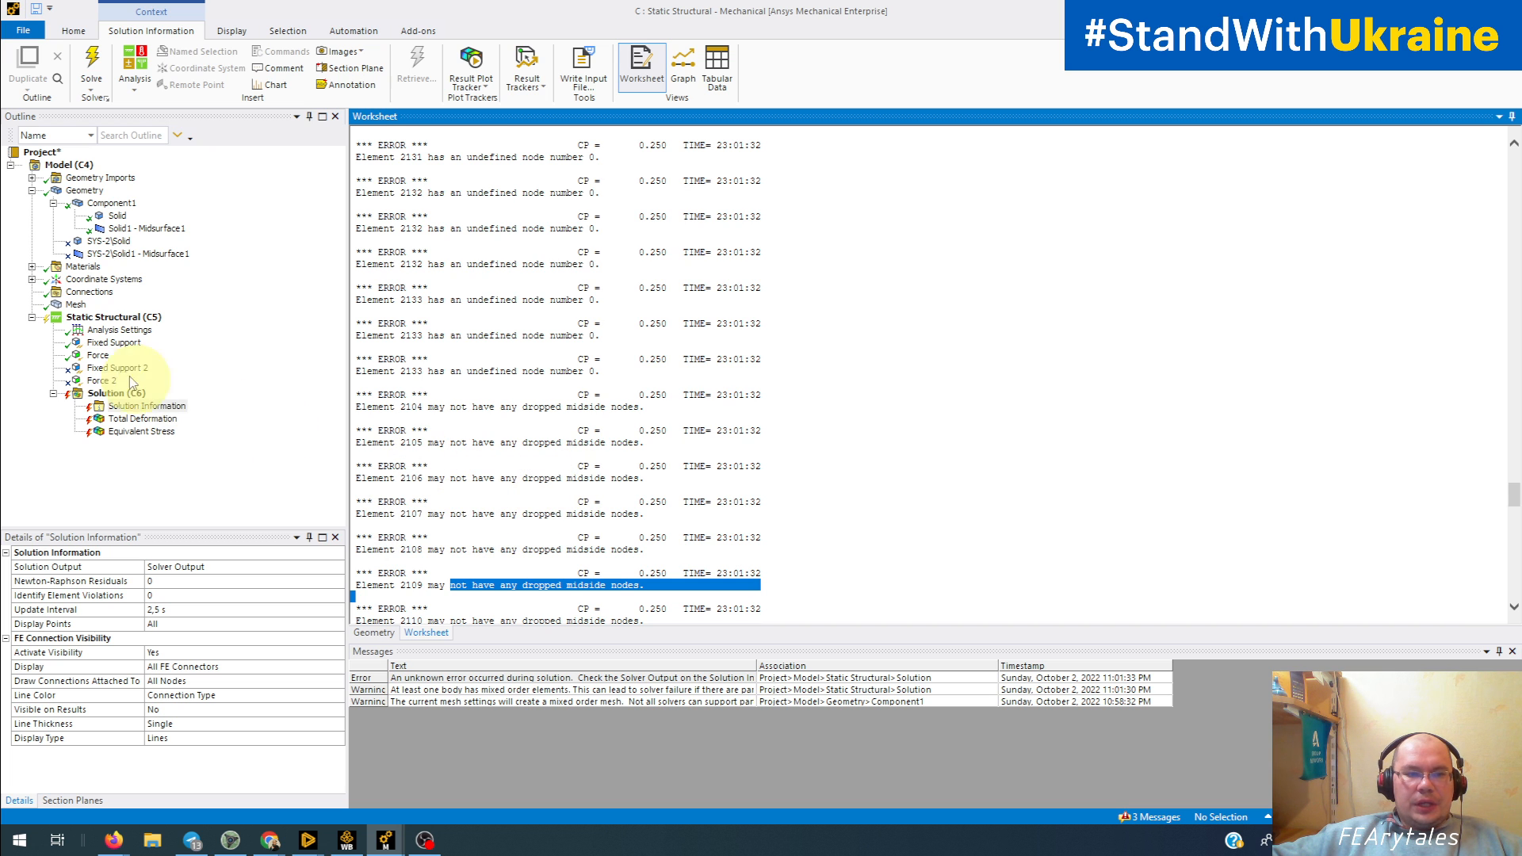
double_click(443, 691)
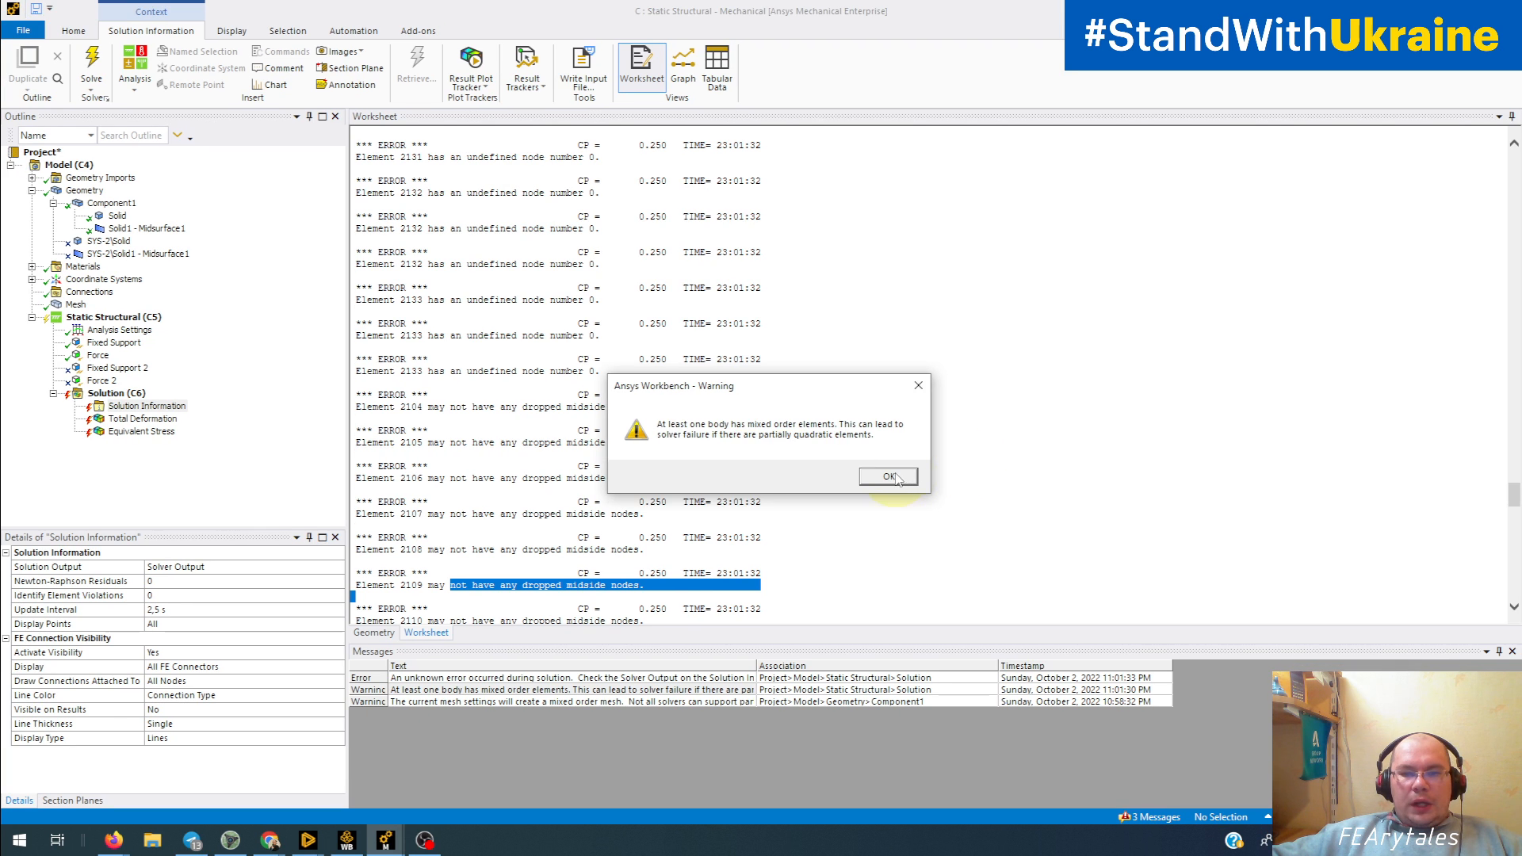
click(889, 477)
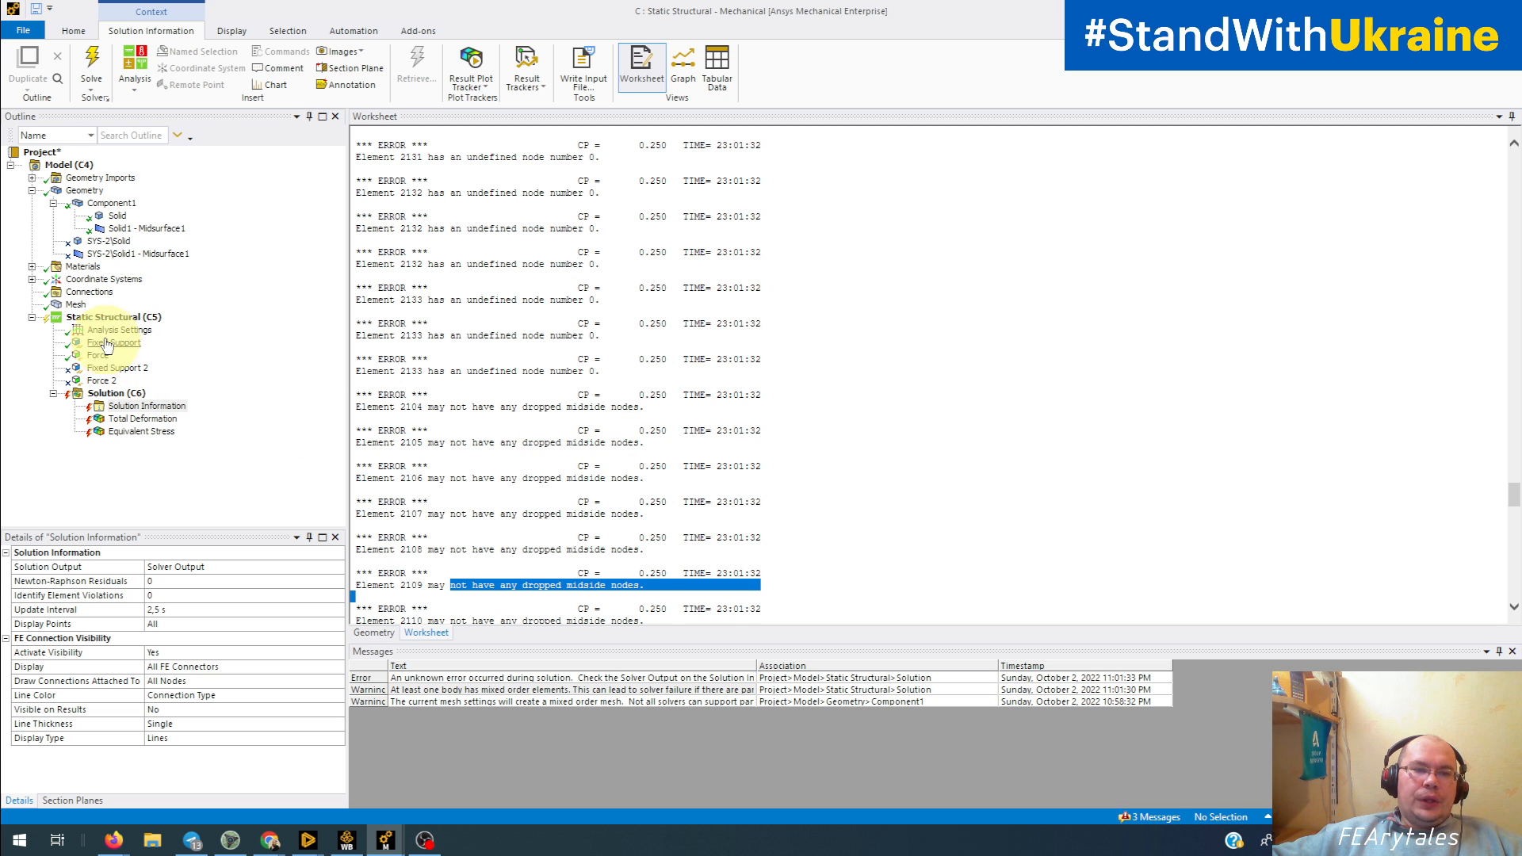
Step: Display the mesh and box-select the nodes around the joint between the solid and shell tubes
click(76, 305)
middle_drag(697, 483, 781, 520)
scroll(743, 488, up, 8)
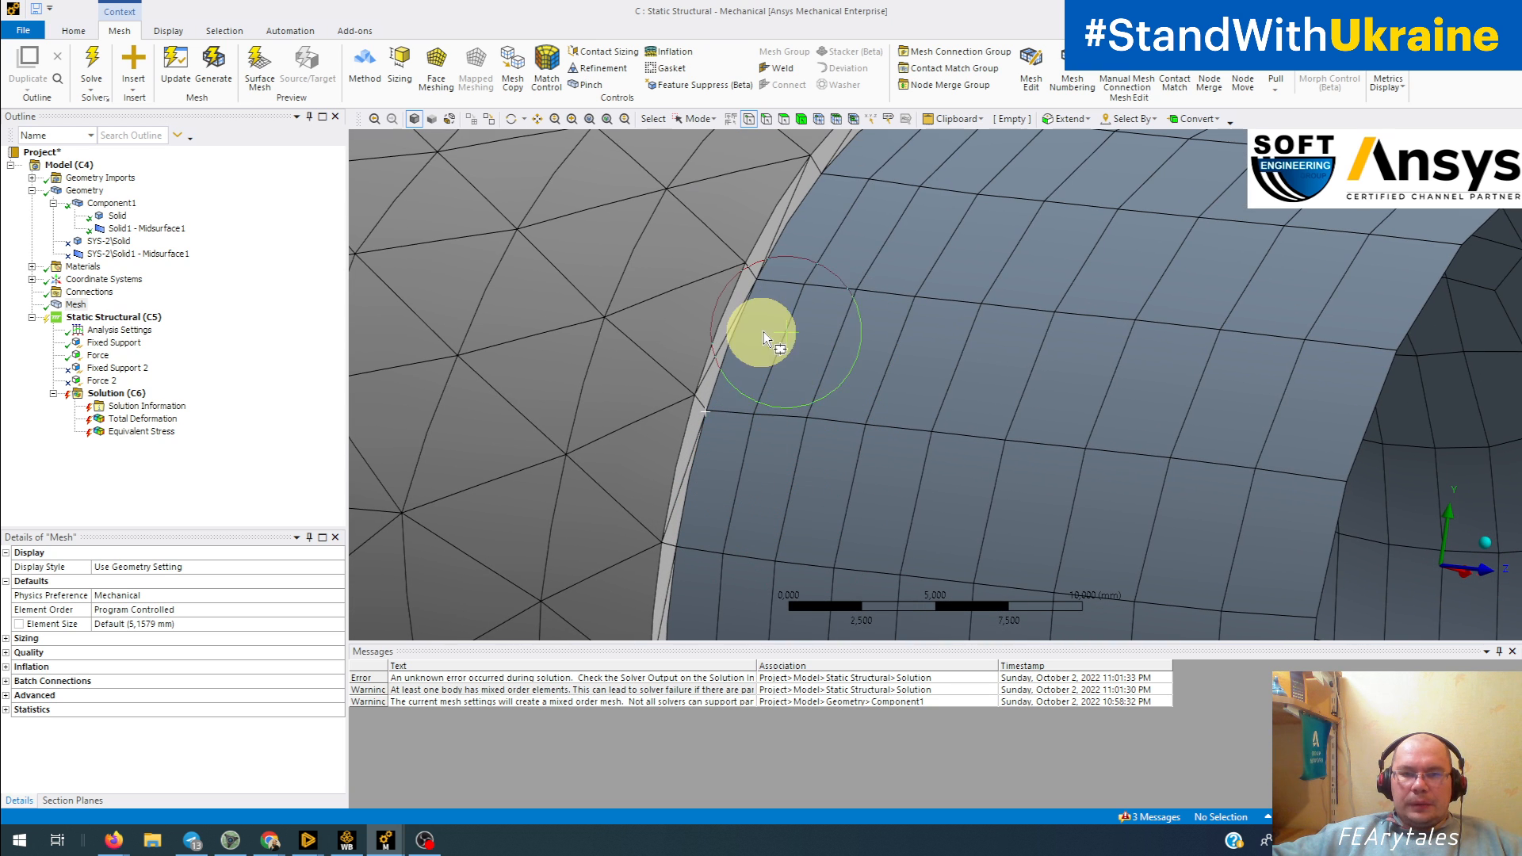
click(818, 119)
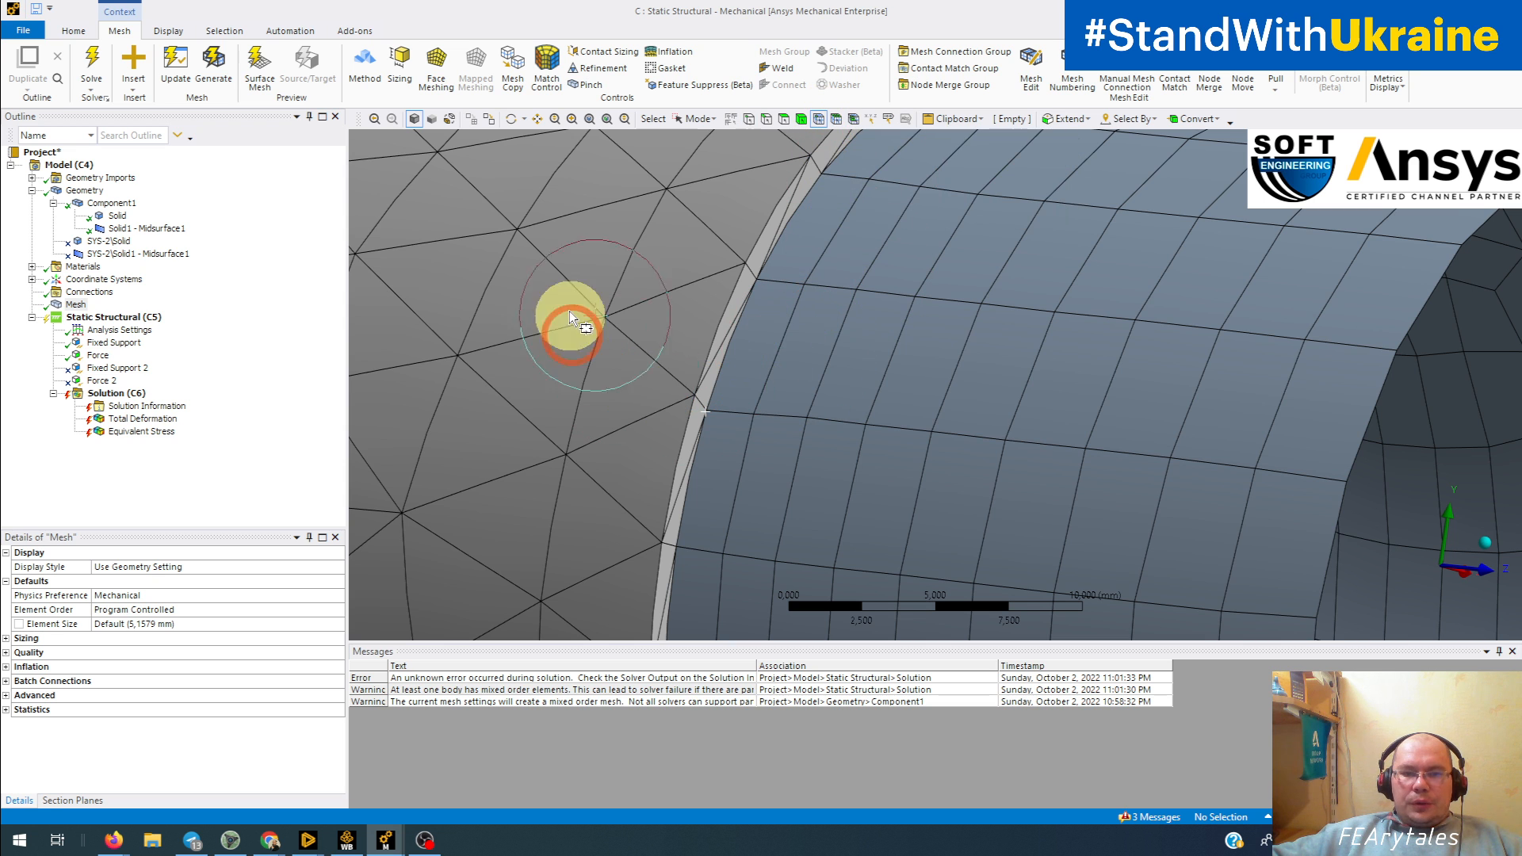
click(910, 503)
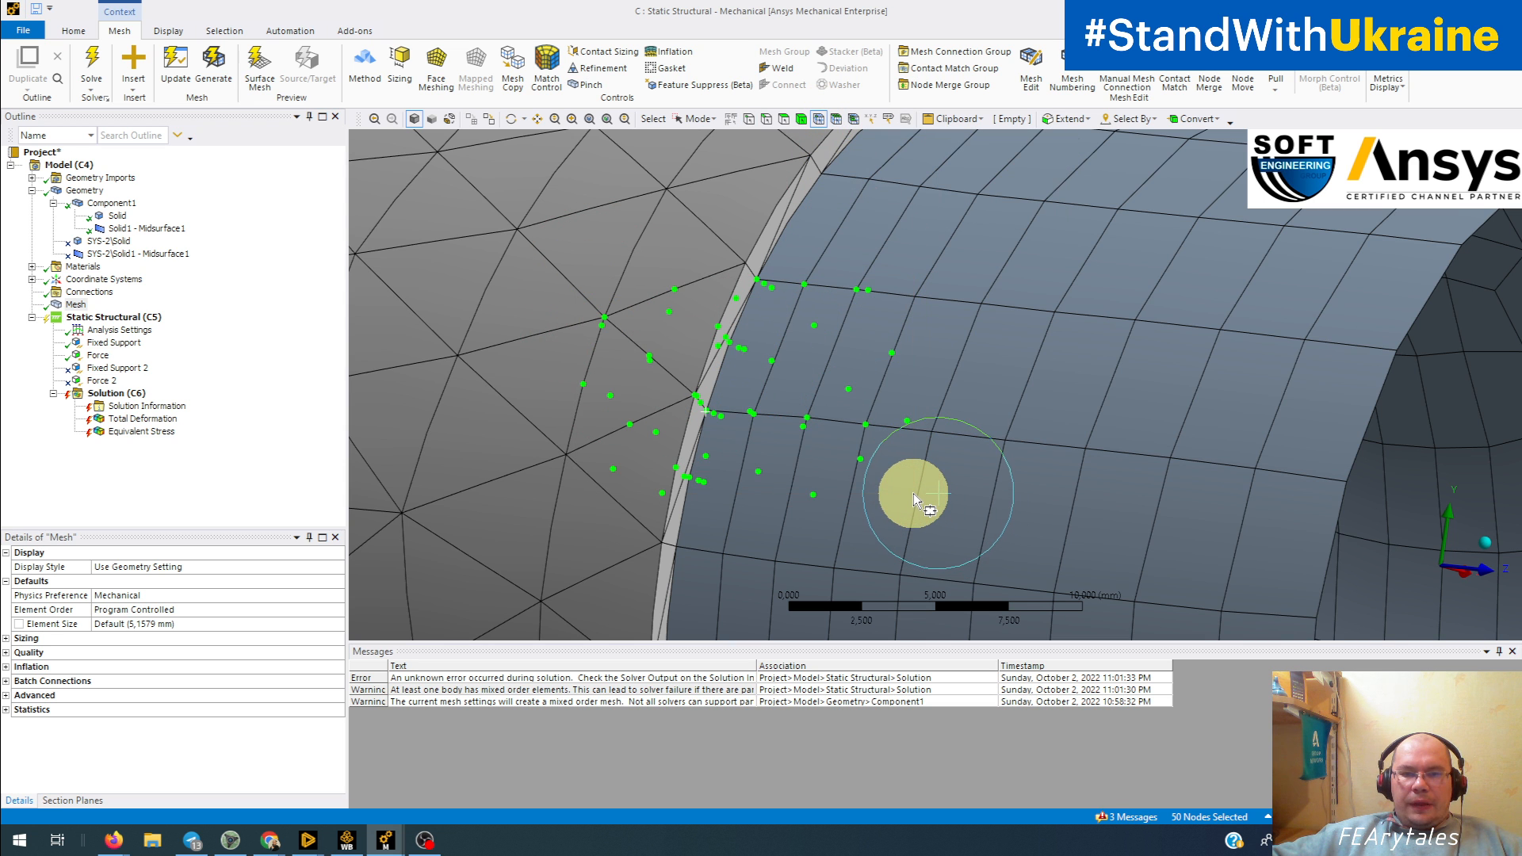
Step: Examine the selected joint nodes on the solid and shell sides from several angles, and clear the selection
middle_drag(894, 491, 983, 397)
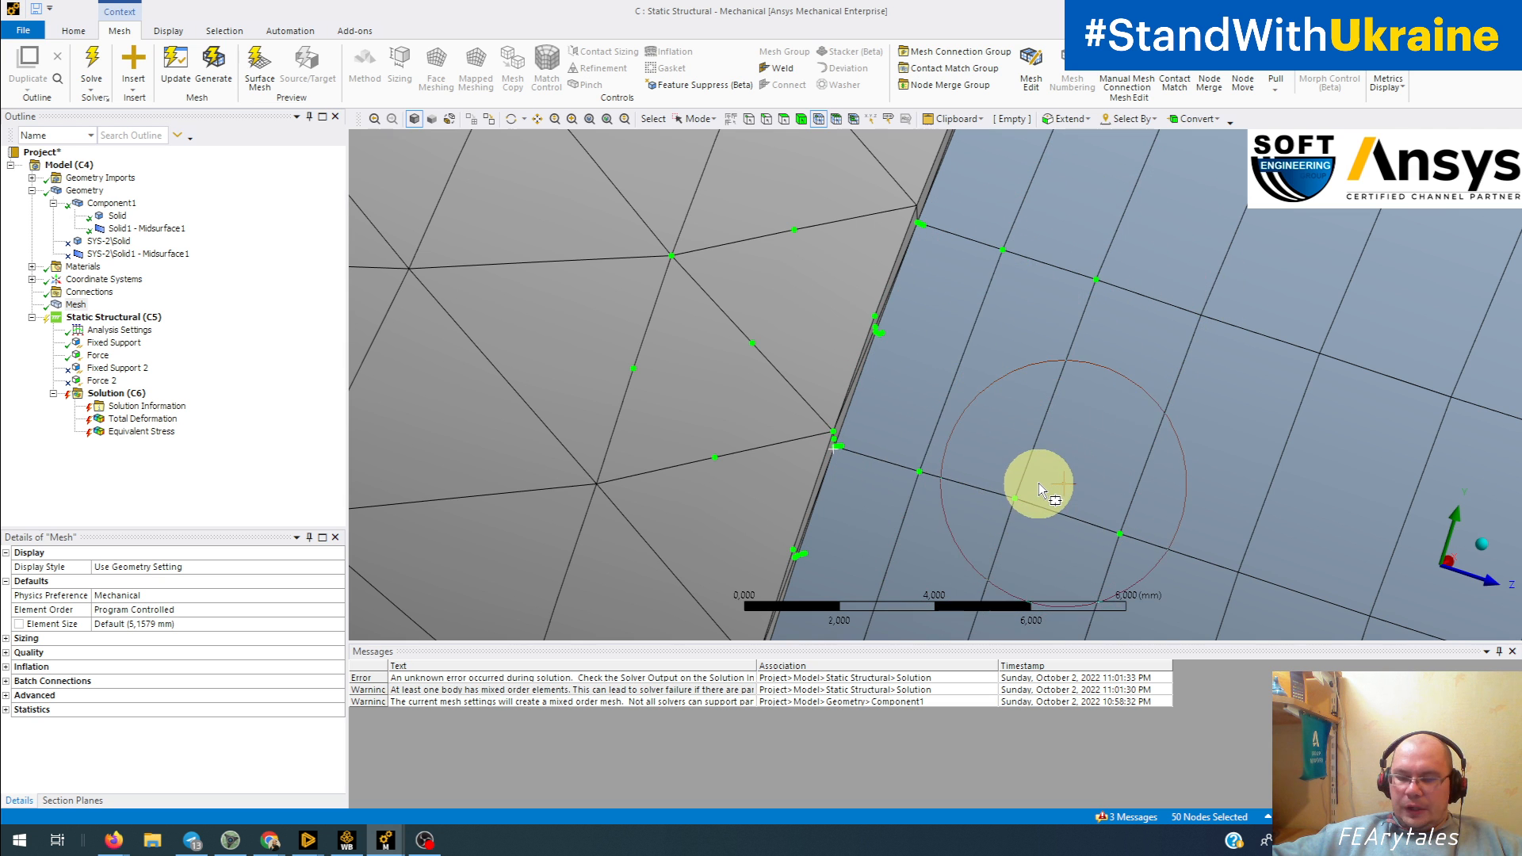
middle_drag(1039, 483, 998, 500)
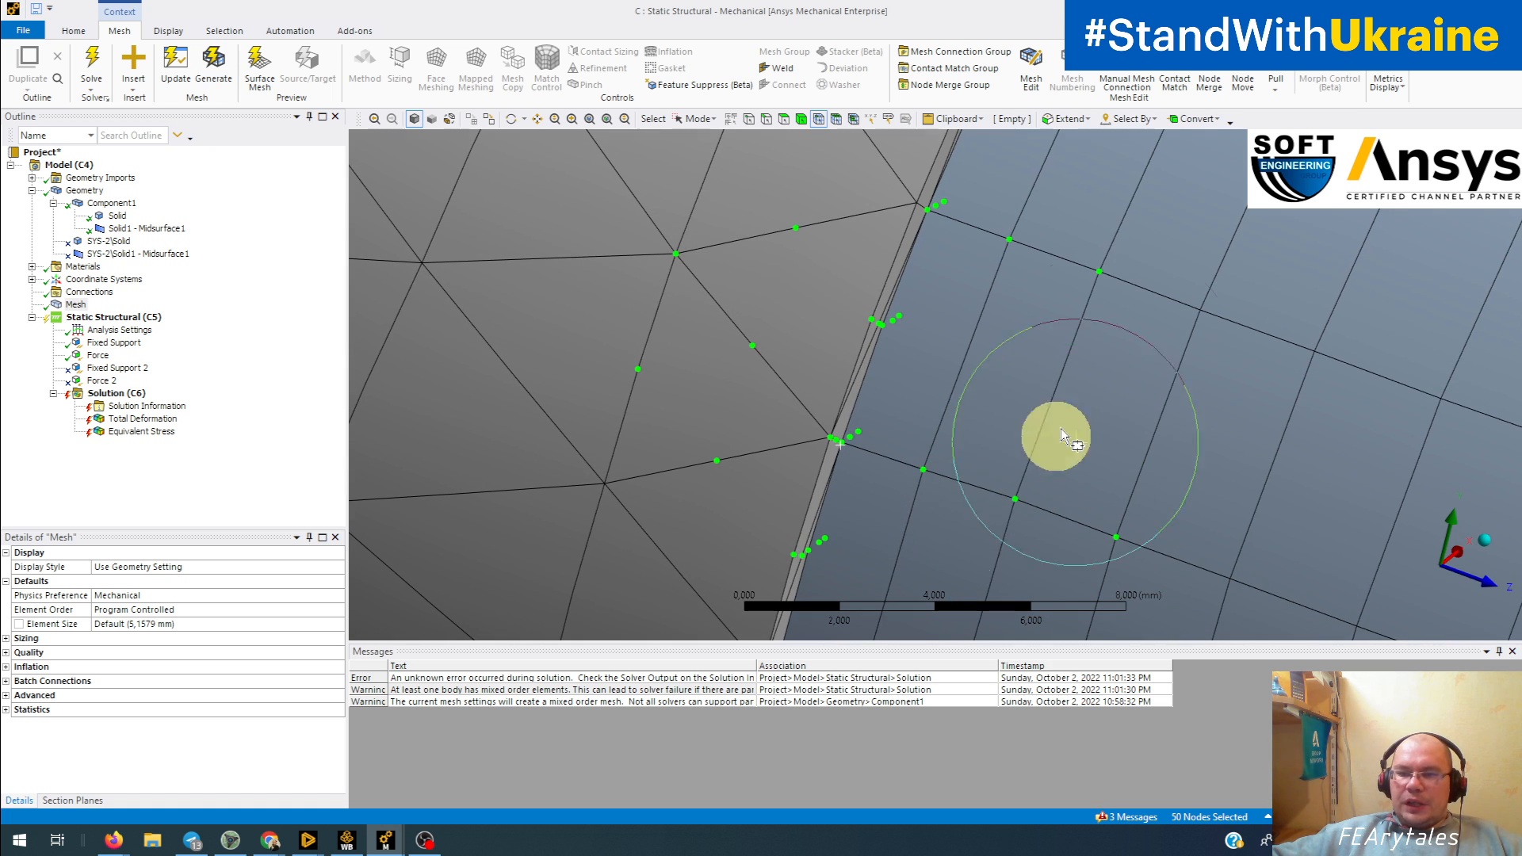
middle_drag(969, 432, 981, 529)
scroll(991, 452, up, 5)
scroll(914, 515, down, 3)
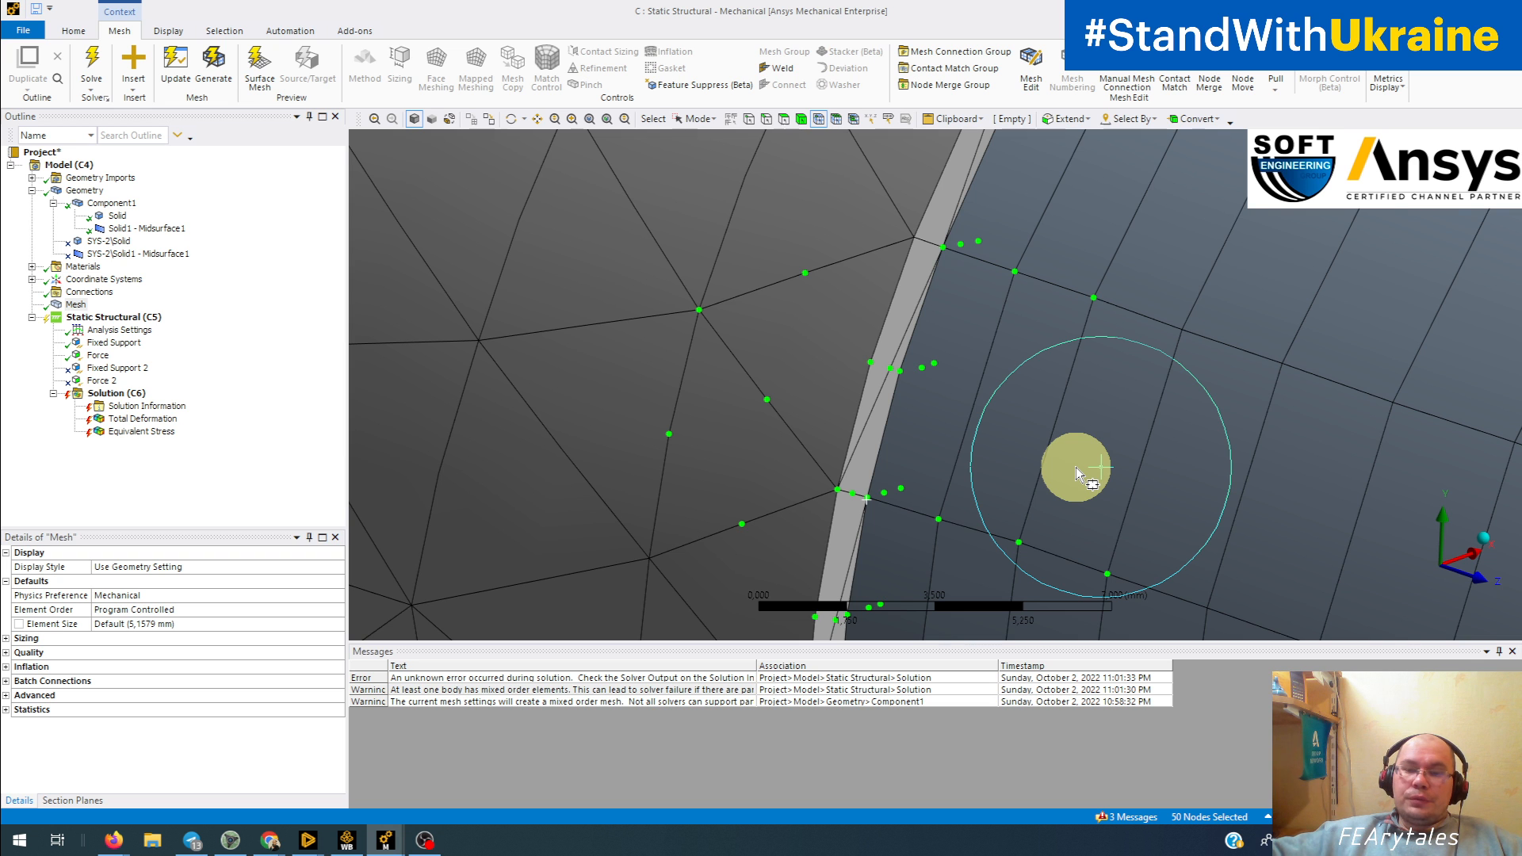
middle_drag(902, 517, 1016, 417)
click(1015, 417)
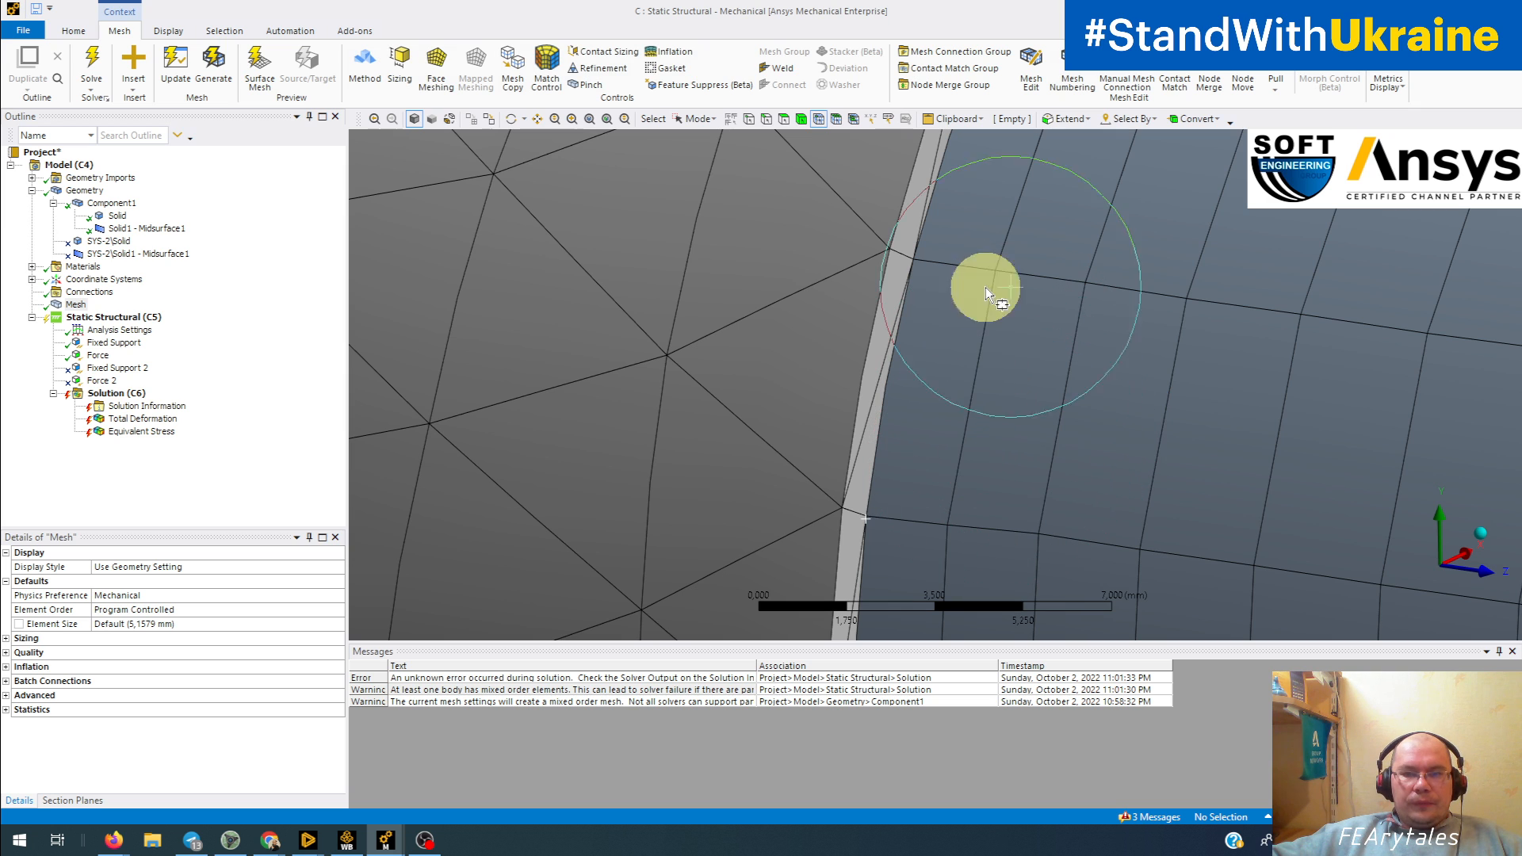
Step: Switch to single selection and pick the consecutive nodes along the shell edge at the joint to check for midside nodes
click(698, 119)
click(702, 134)
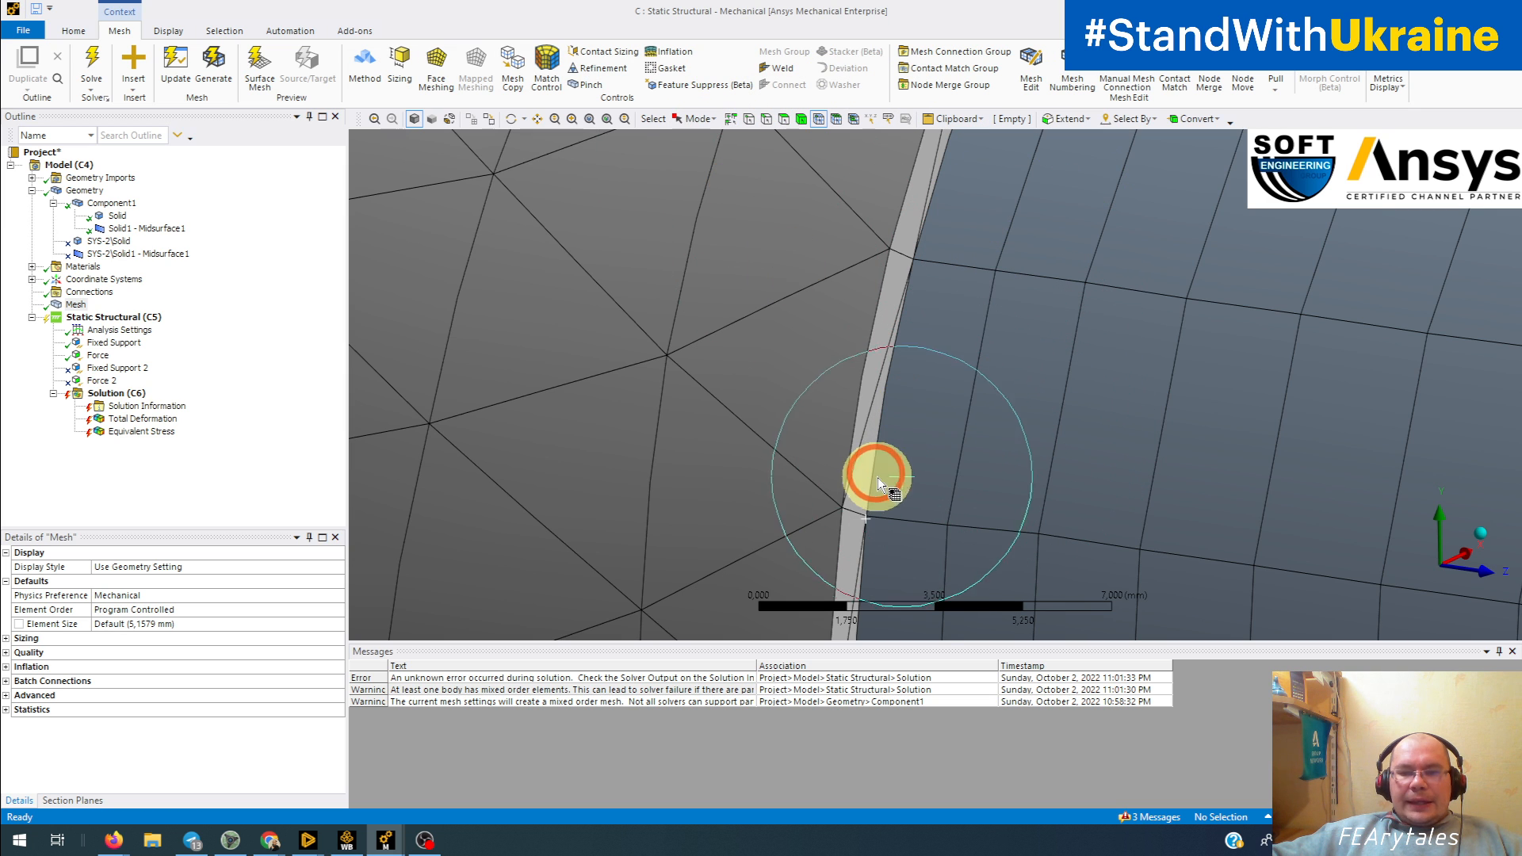
click(875, 522)
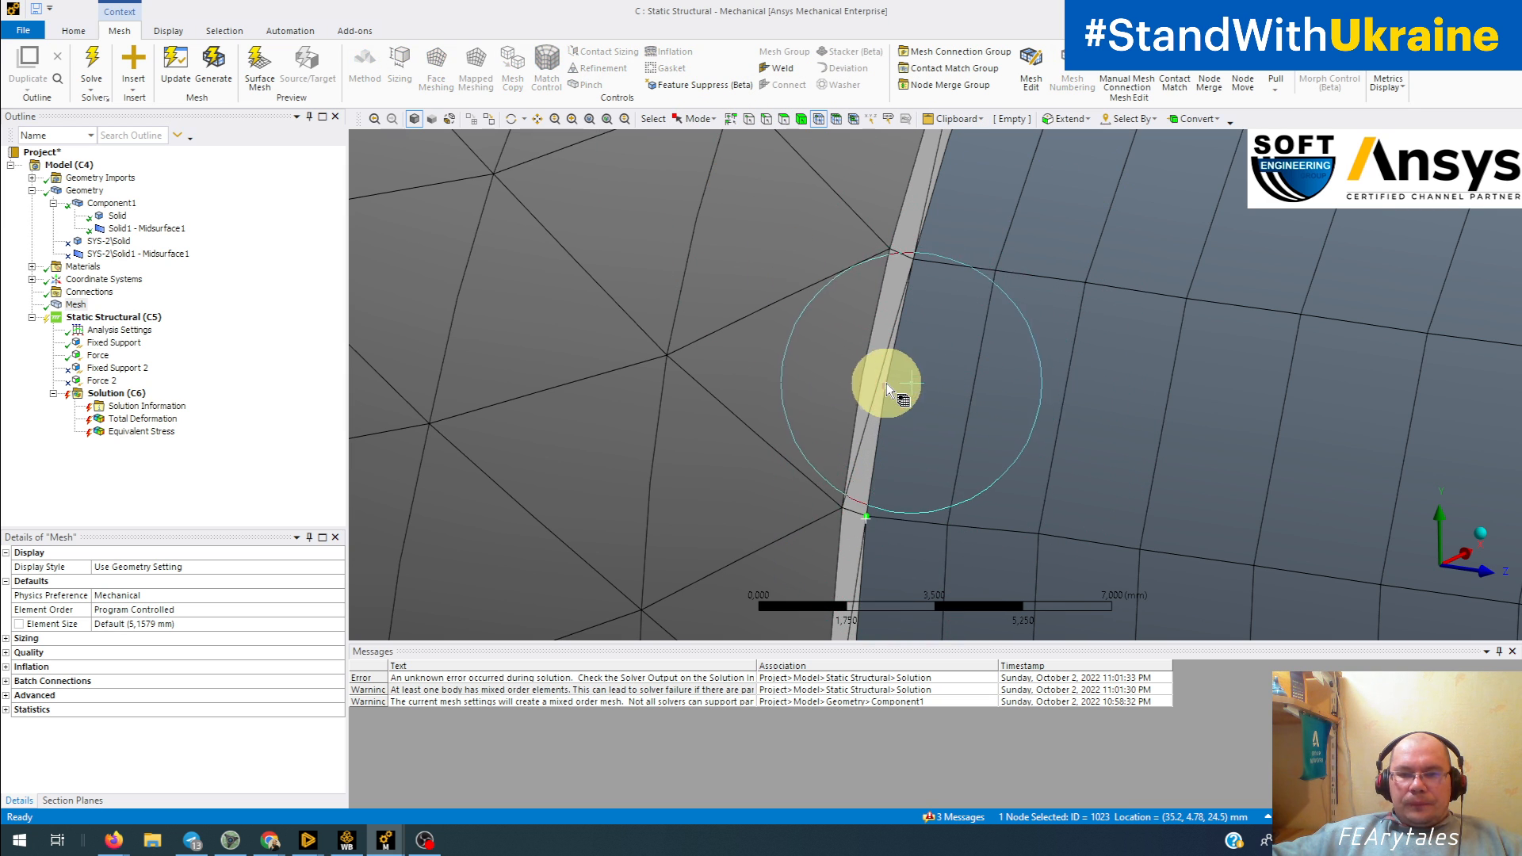
ctrl+click(885, 389)
ctrl+click(917, 263)
ctrl+middle_drag(993, 241, 959, 351)
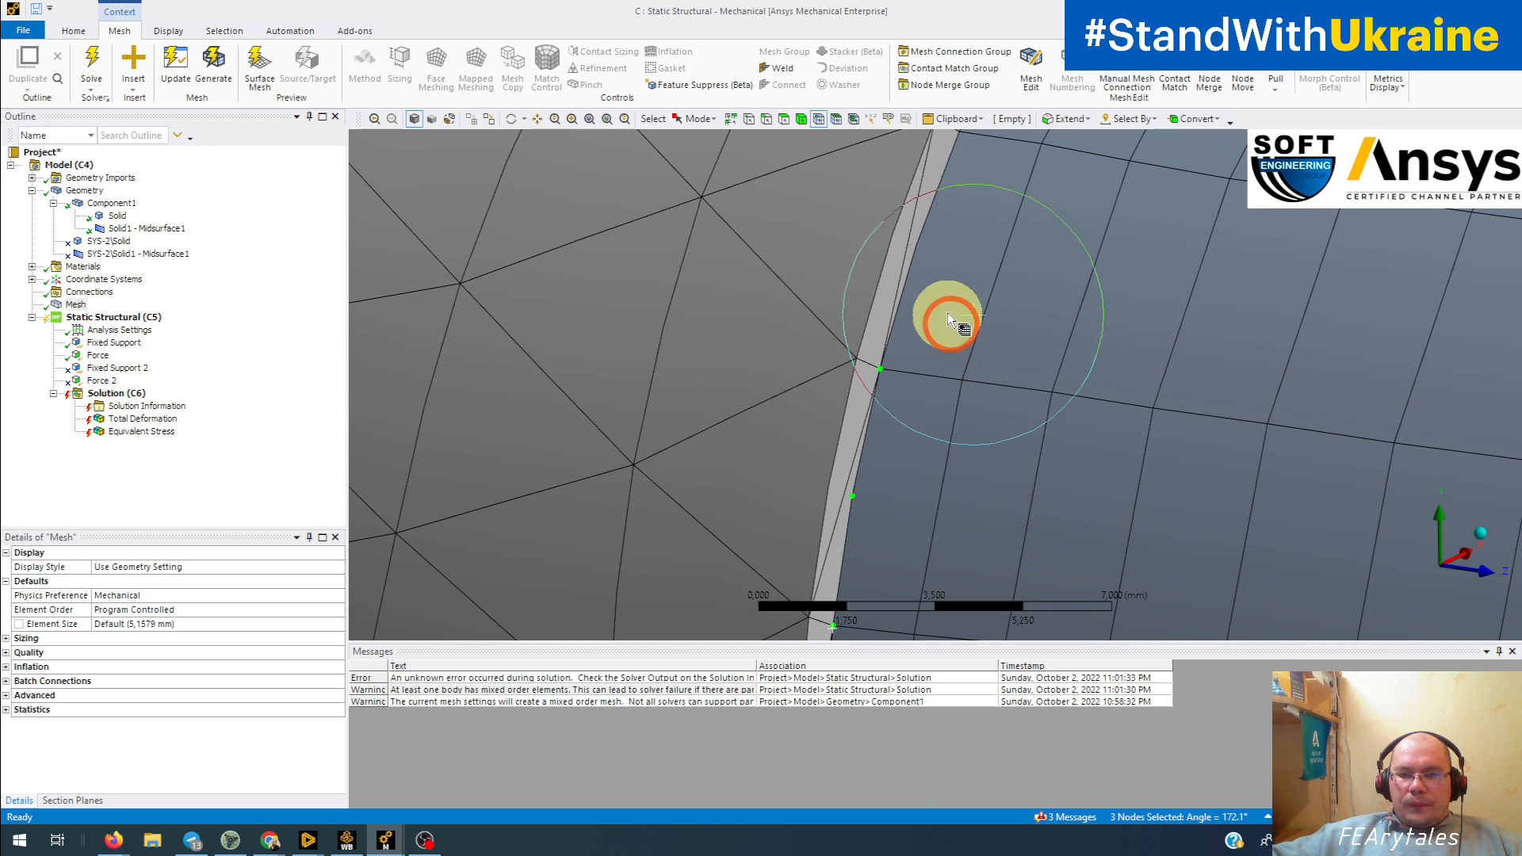
ctrl+click(916, 246)
ctrl+middle_drag(983, 348, 836, 509)
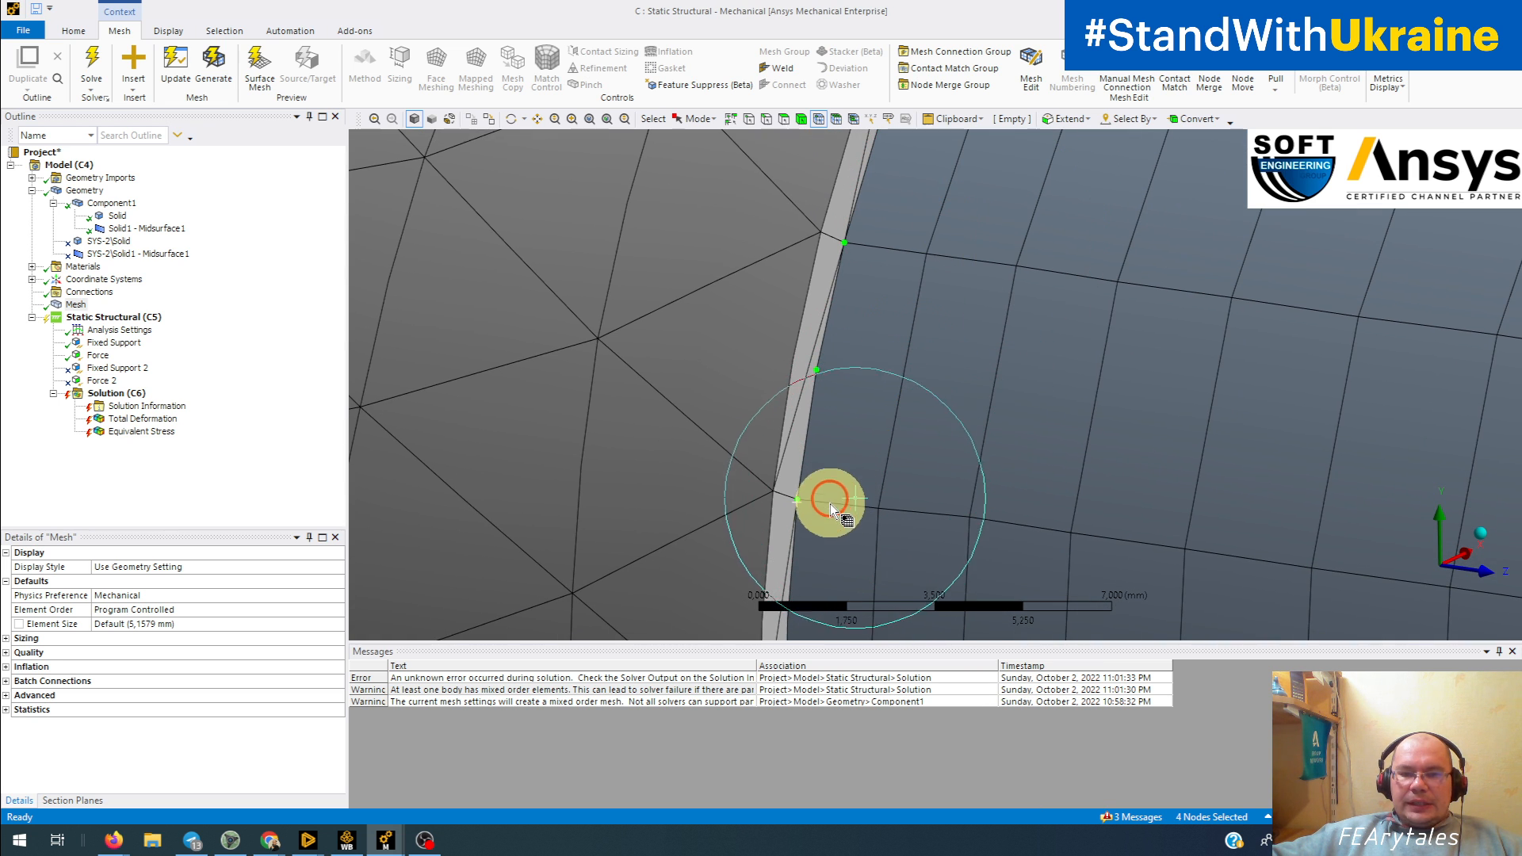
Step: Add the two outer corner nodes of the shell element beside the joint to the selection, inspect them, and clear the selection
ctrl+click(879, 510)
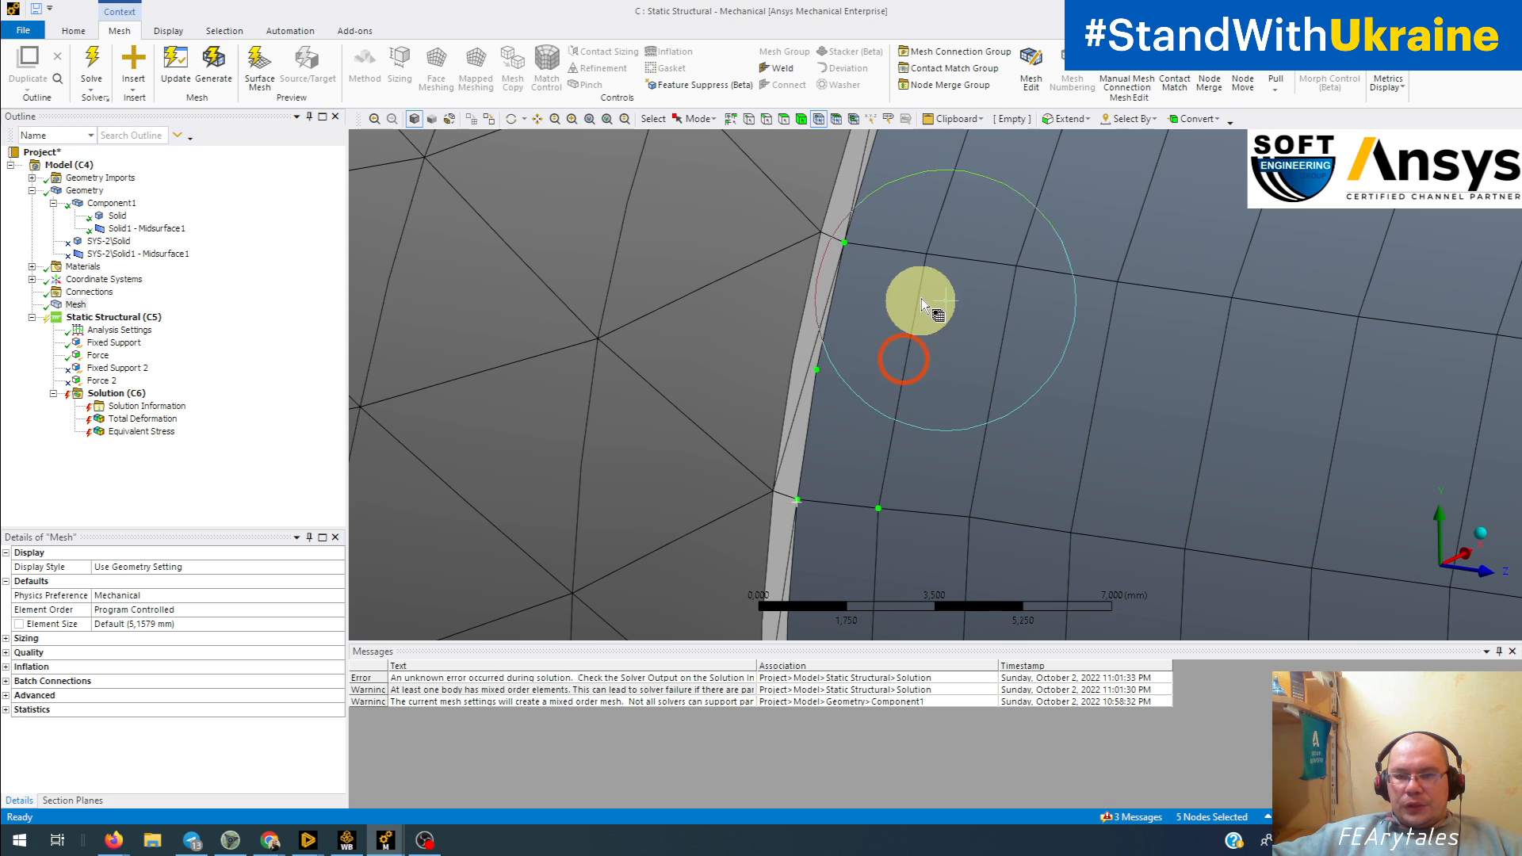
ctrl+click(926, 254)
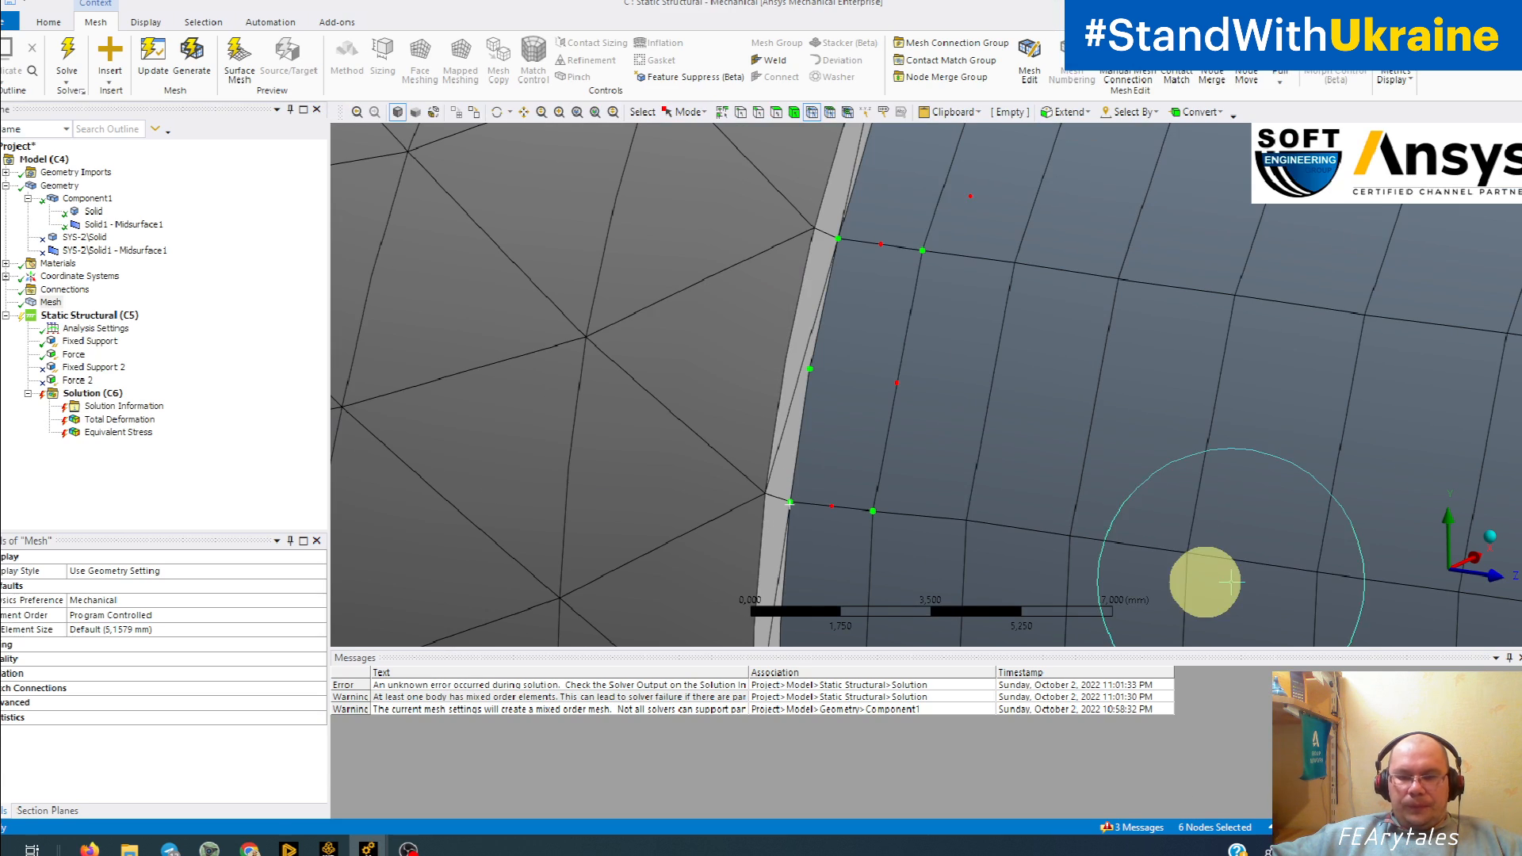
scroll(614, 444, down, 3)
scroll(862, 420, down, 5)
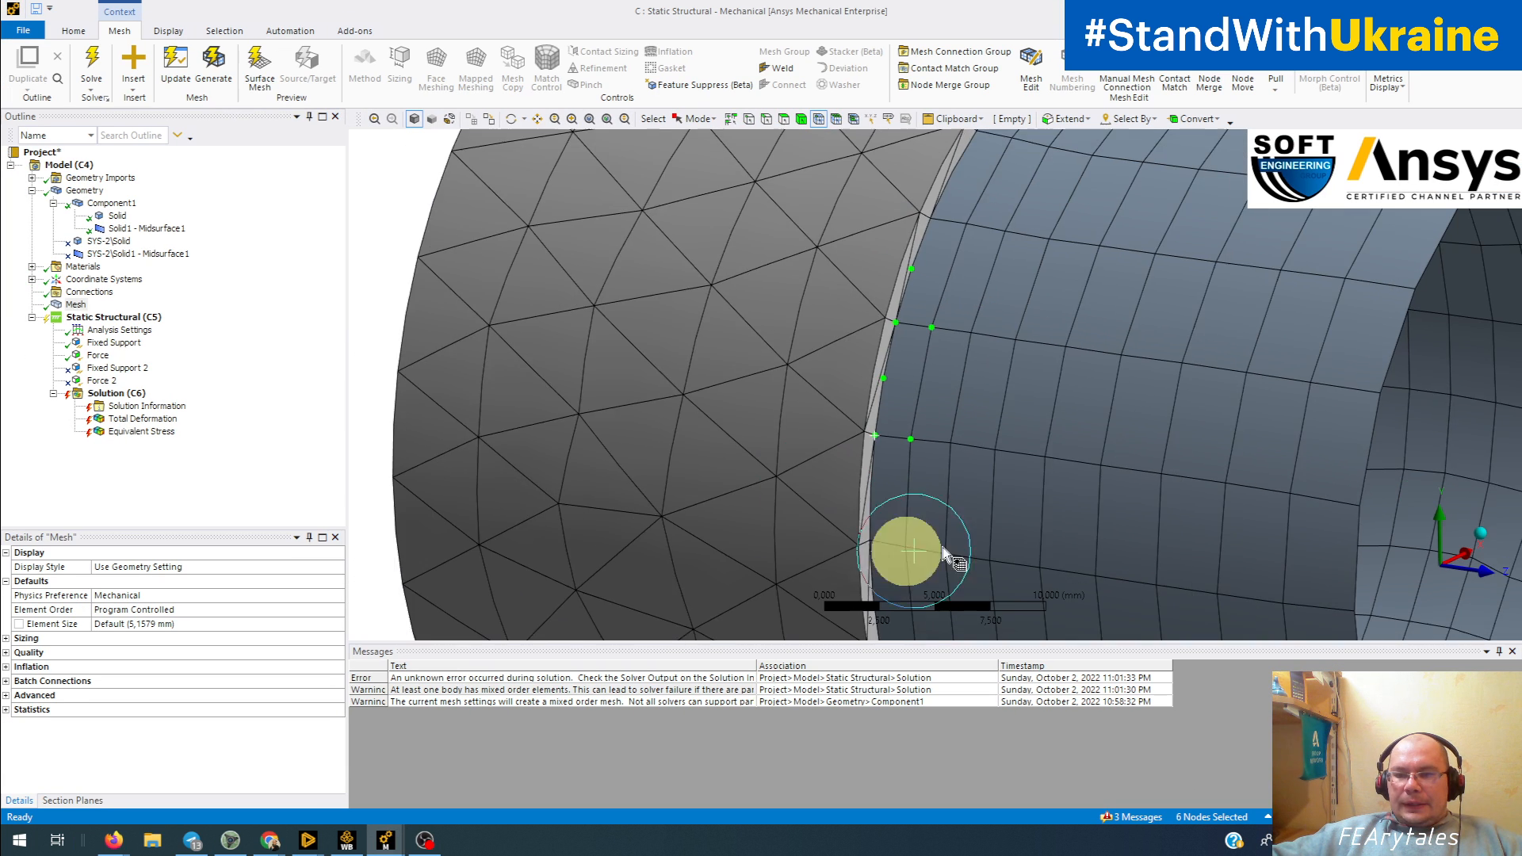
click(810, 445)
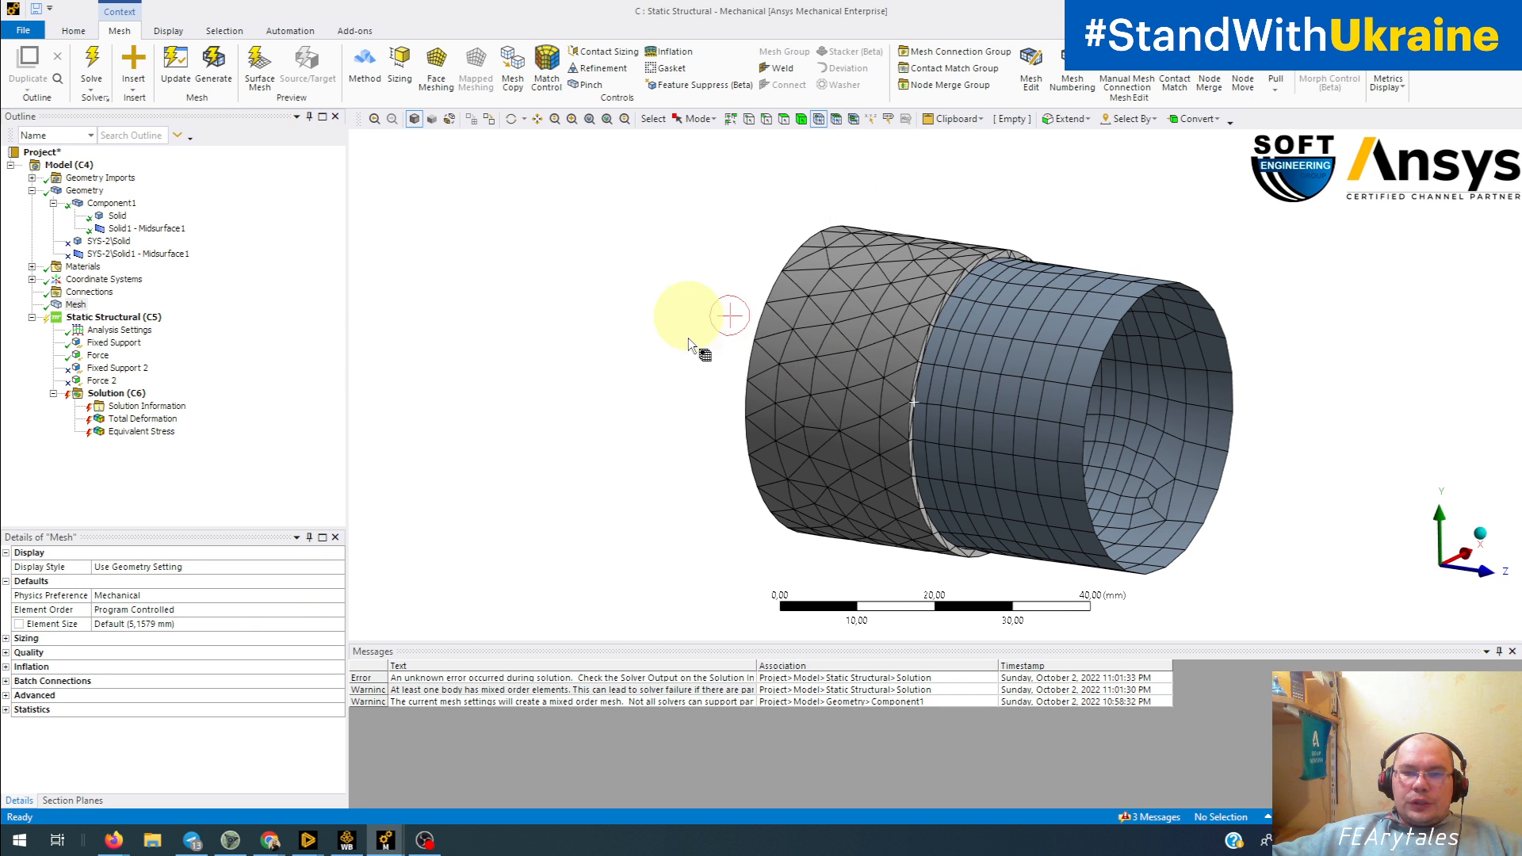
Step: Switch to face selection, highlight the shell tube's cylindrical face to inspect it, and deselect it
ctrl+middle_drag(825, 384, 619, 401)
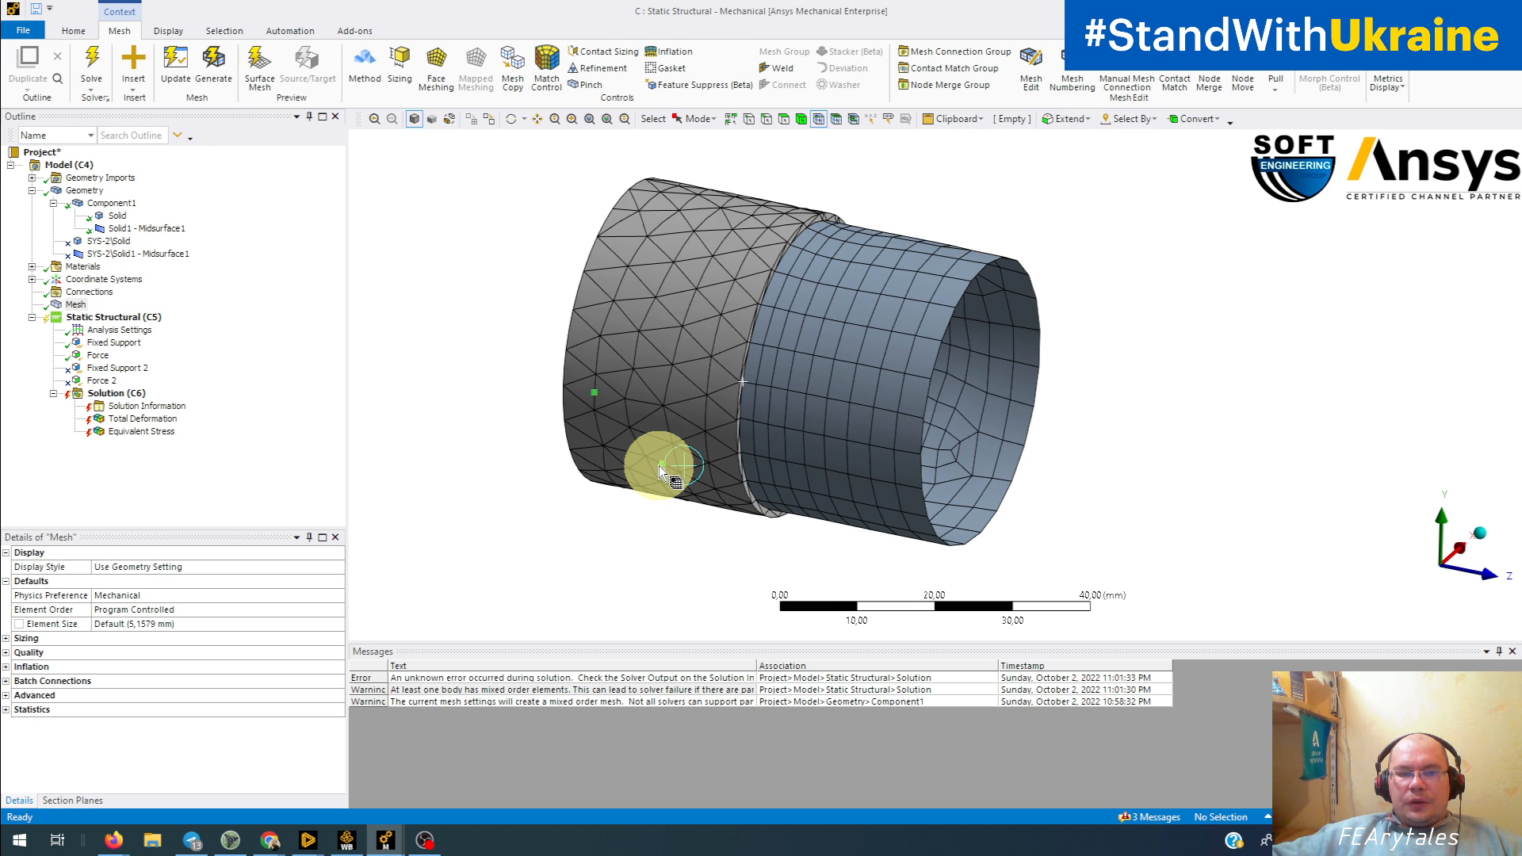
scroll(704, 408, up, 2)
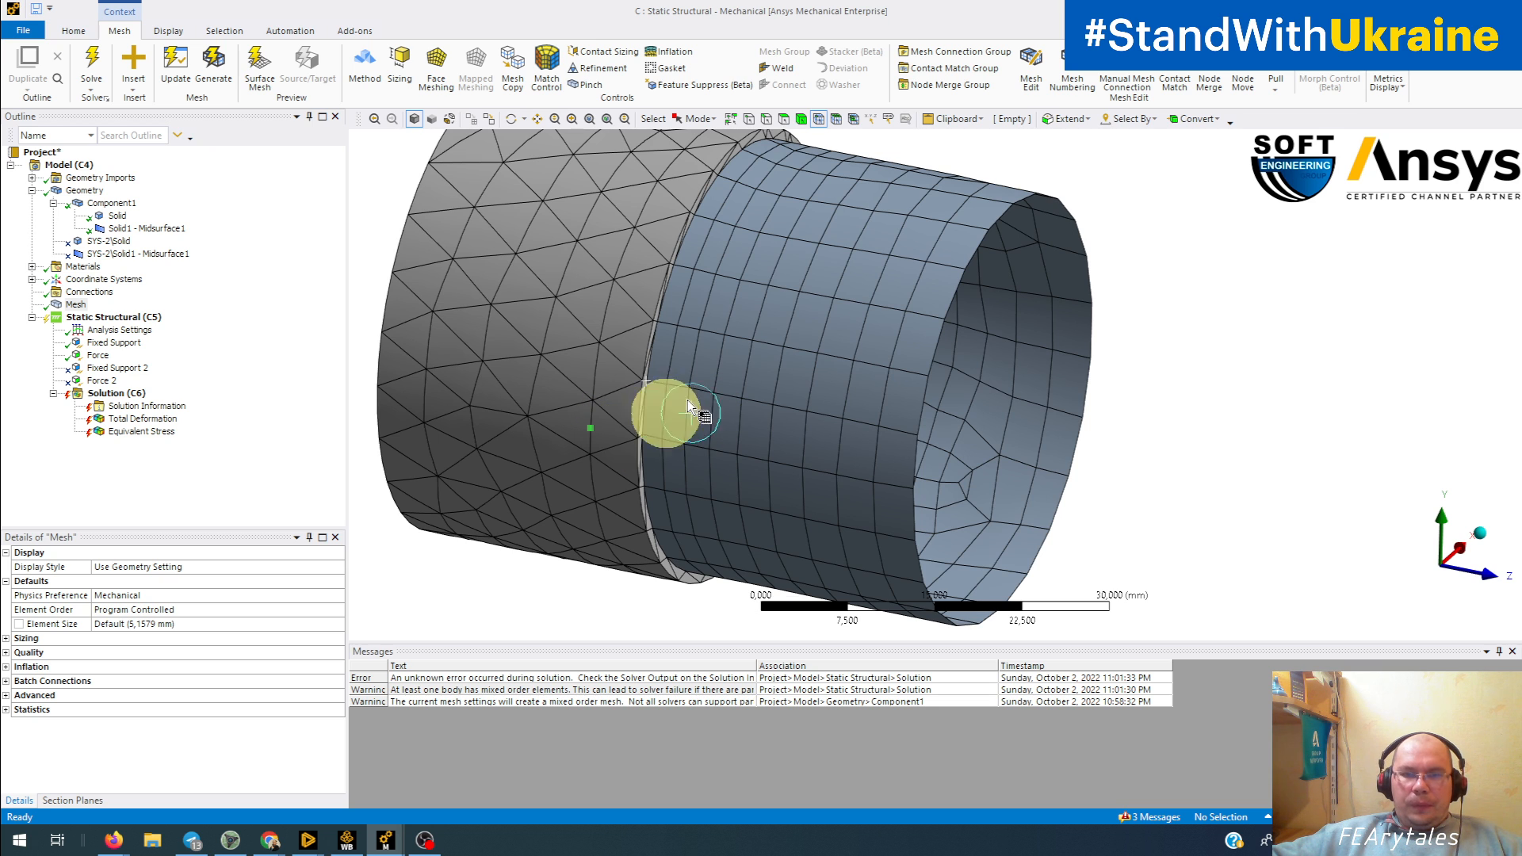
click(786, 117)
click(834, 291)
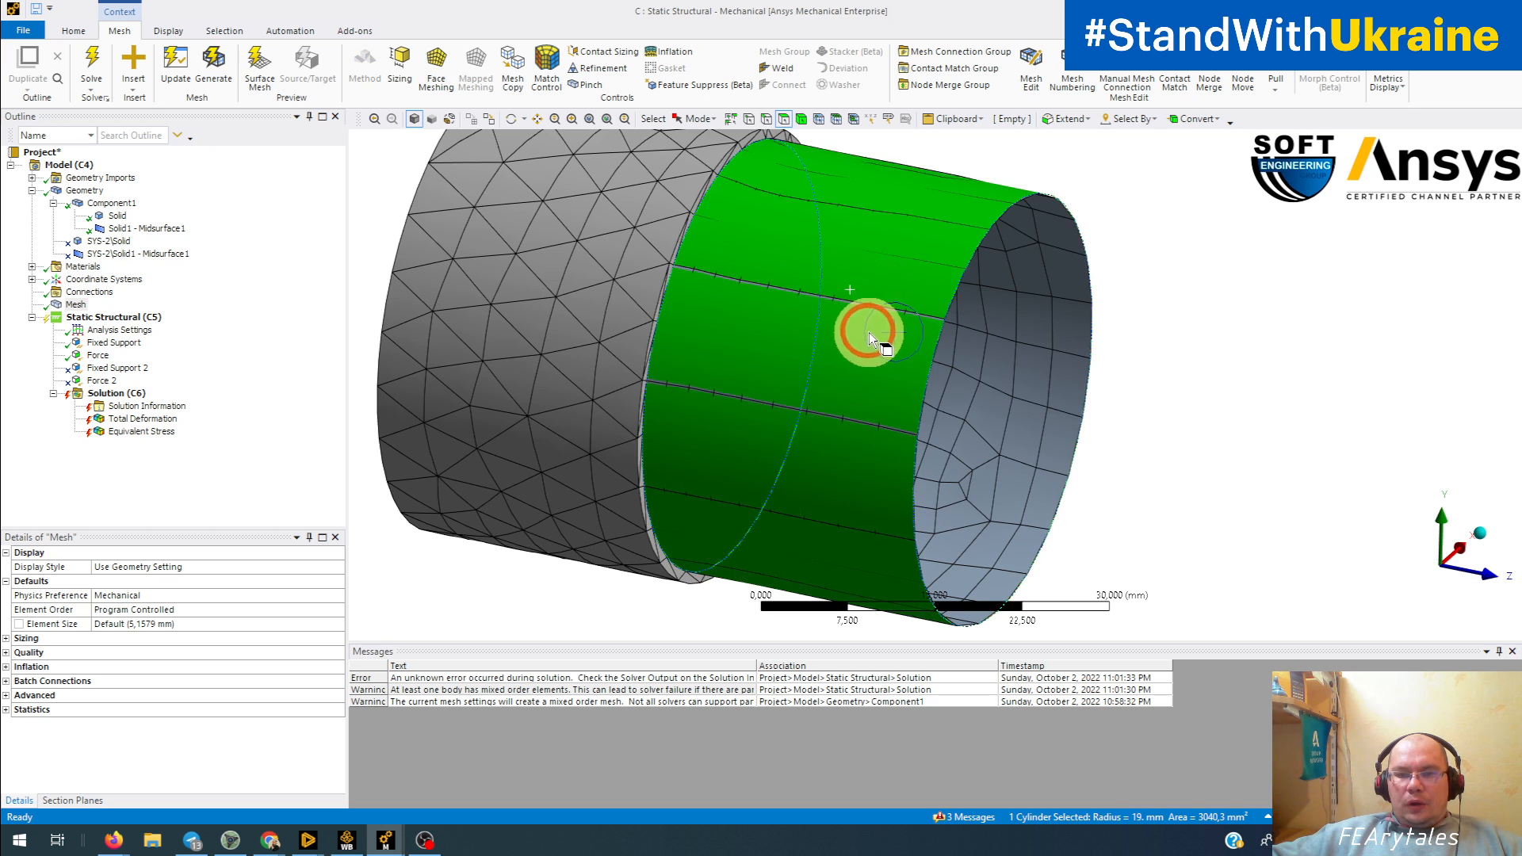
middle_drag(877, 339, 817, 291)
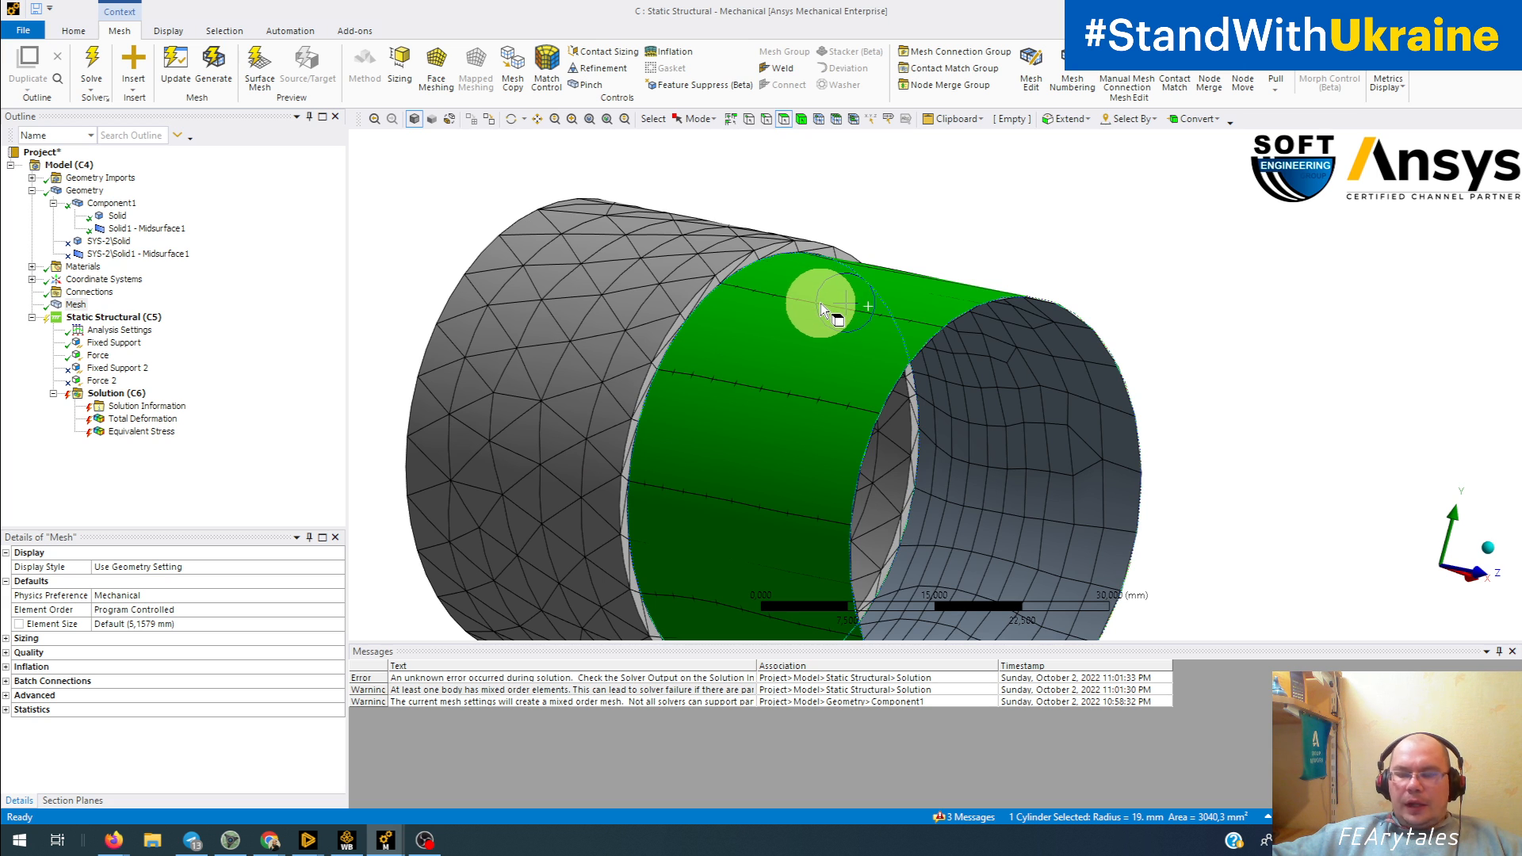
click(941, 236)
Step: Highlight the solid tube's outer face and the shell face in turn to compare their meshes
ctrl+middle_drag(646, 340, 683, 299)
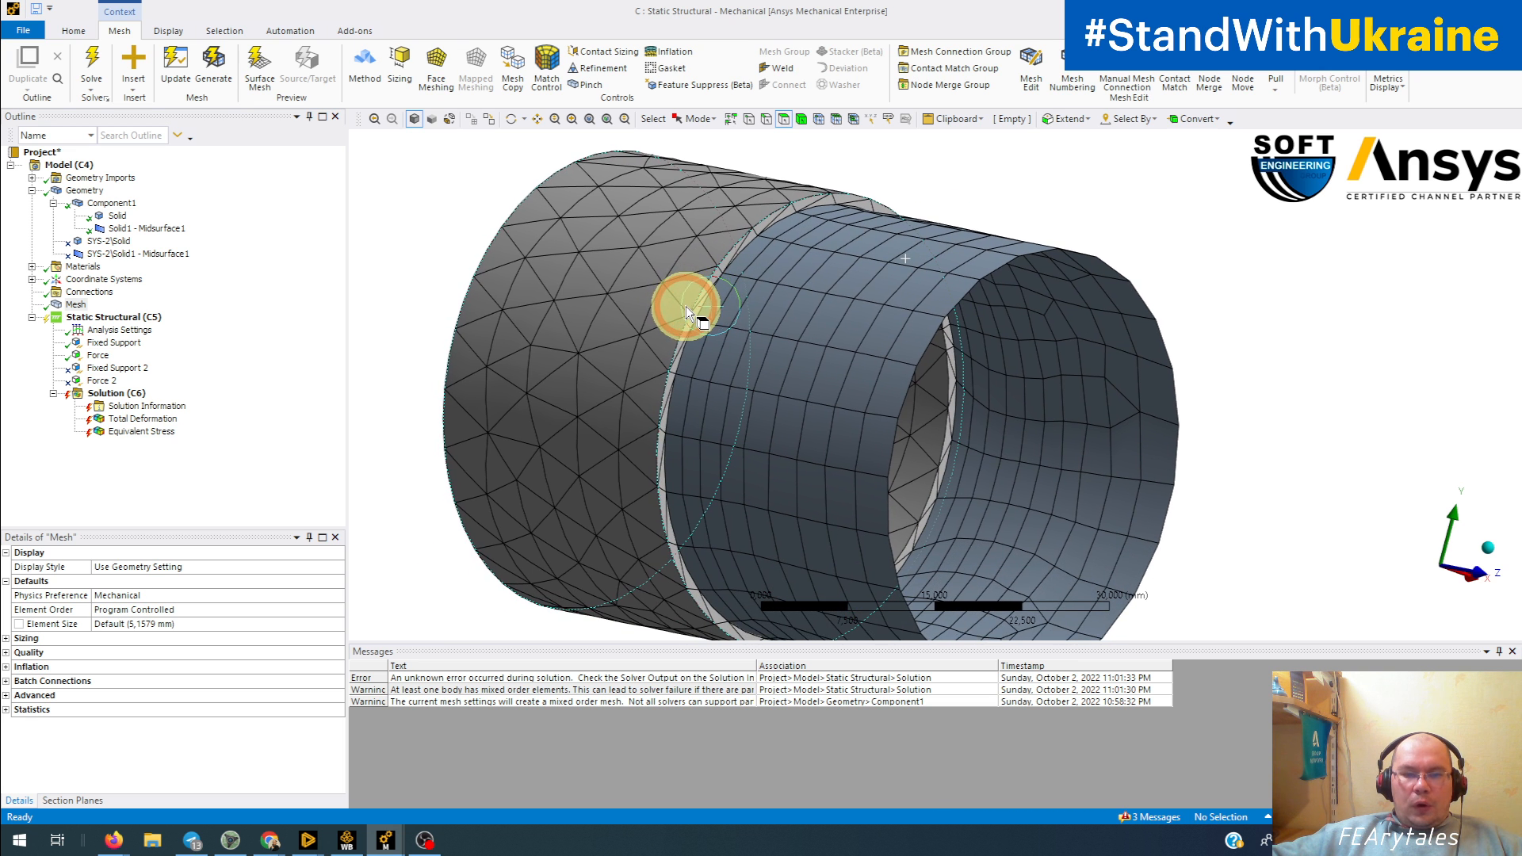
scroll(682, 309, down, 5)
middle_drag(740, 350, 849, 238)
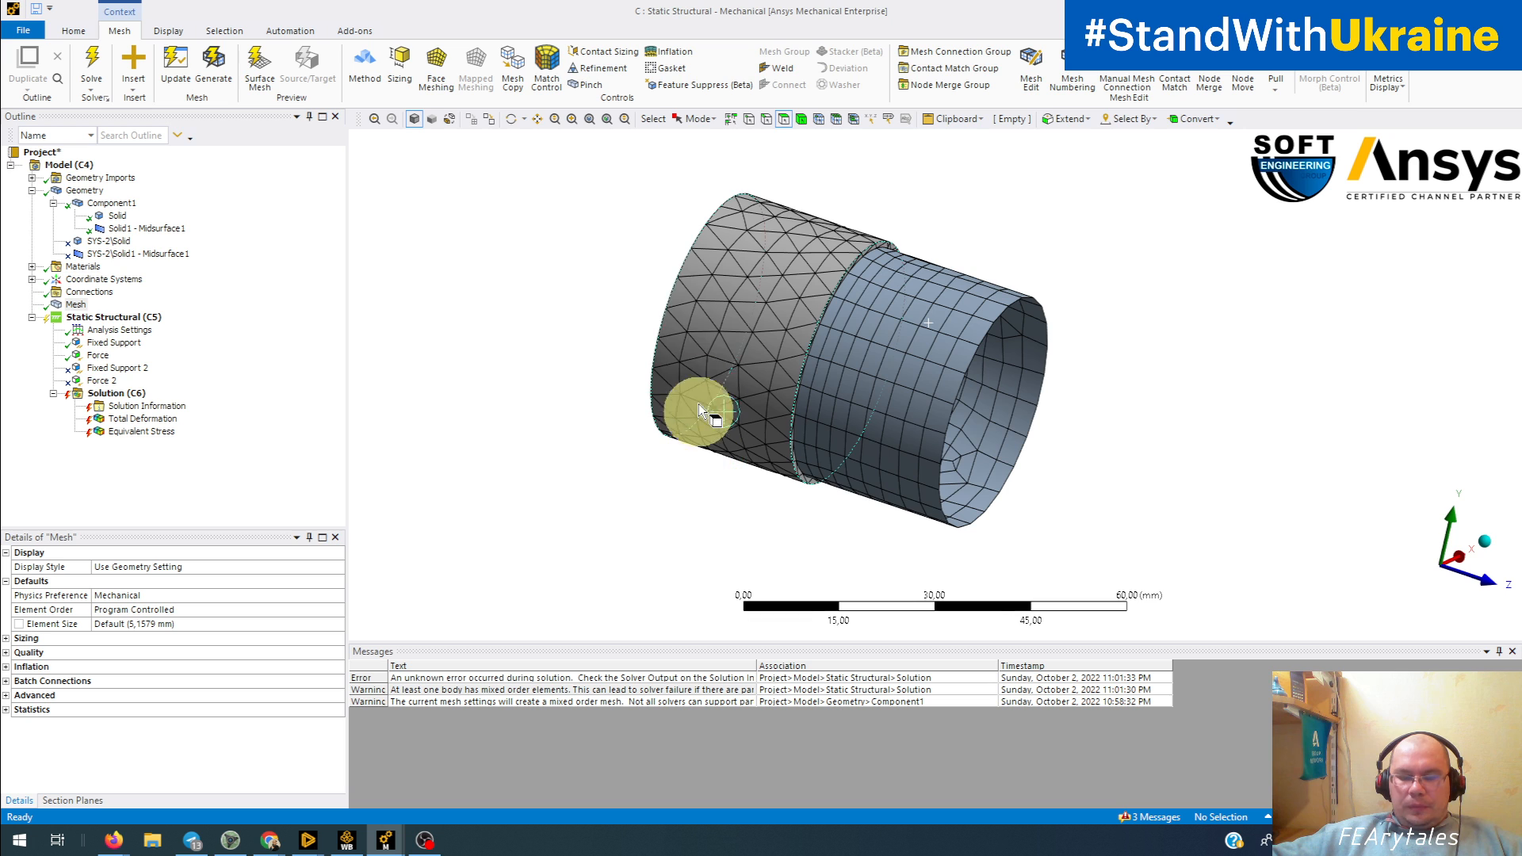
click(685, 319)
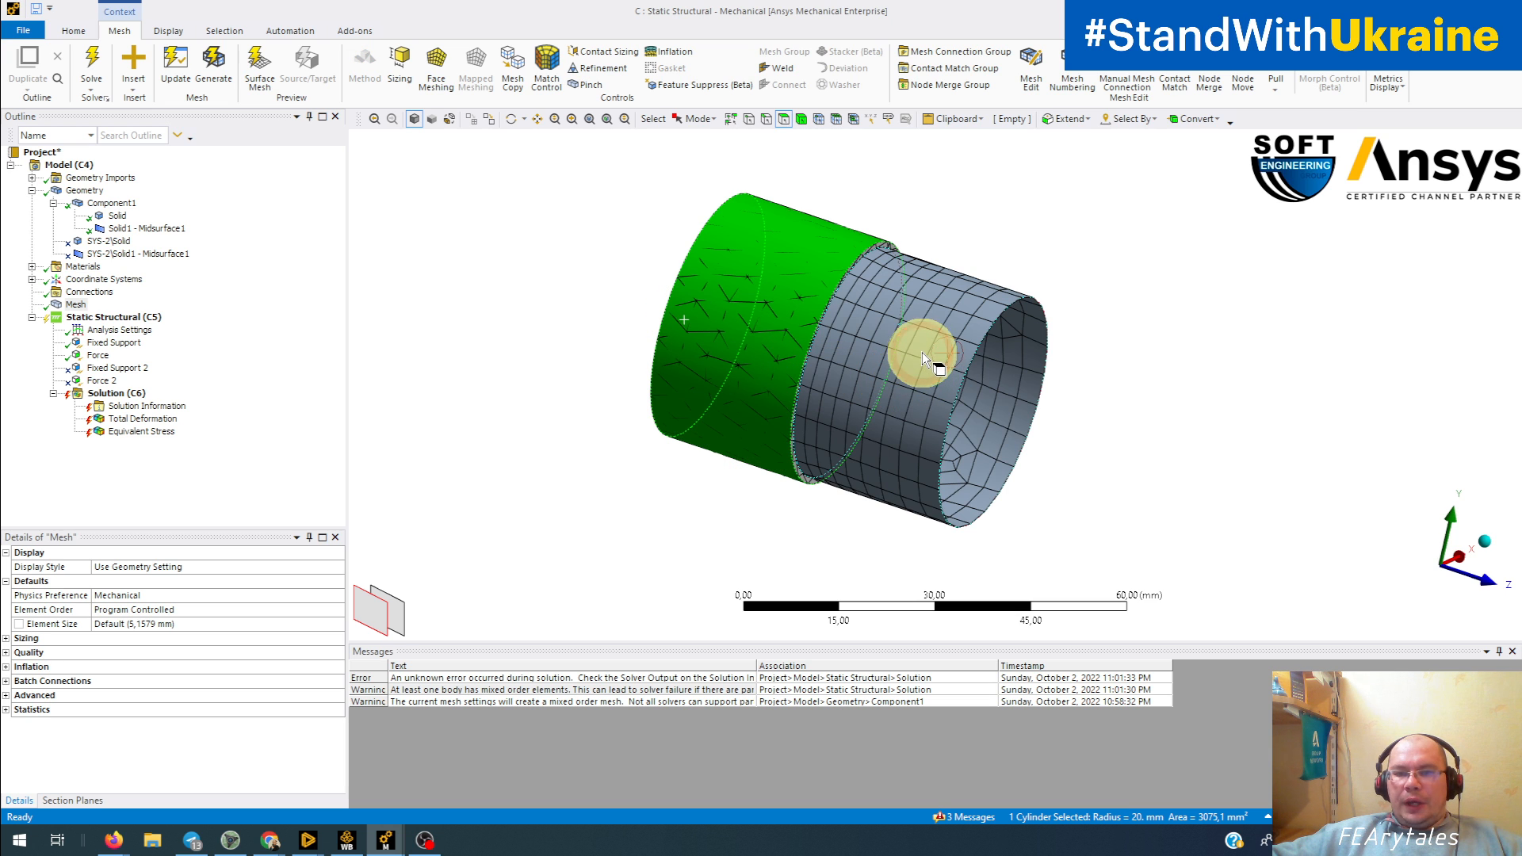
click(921, 352)
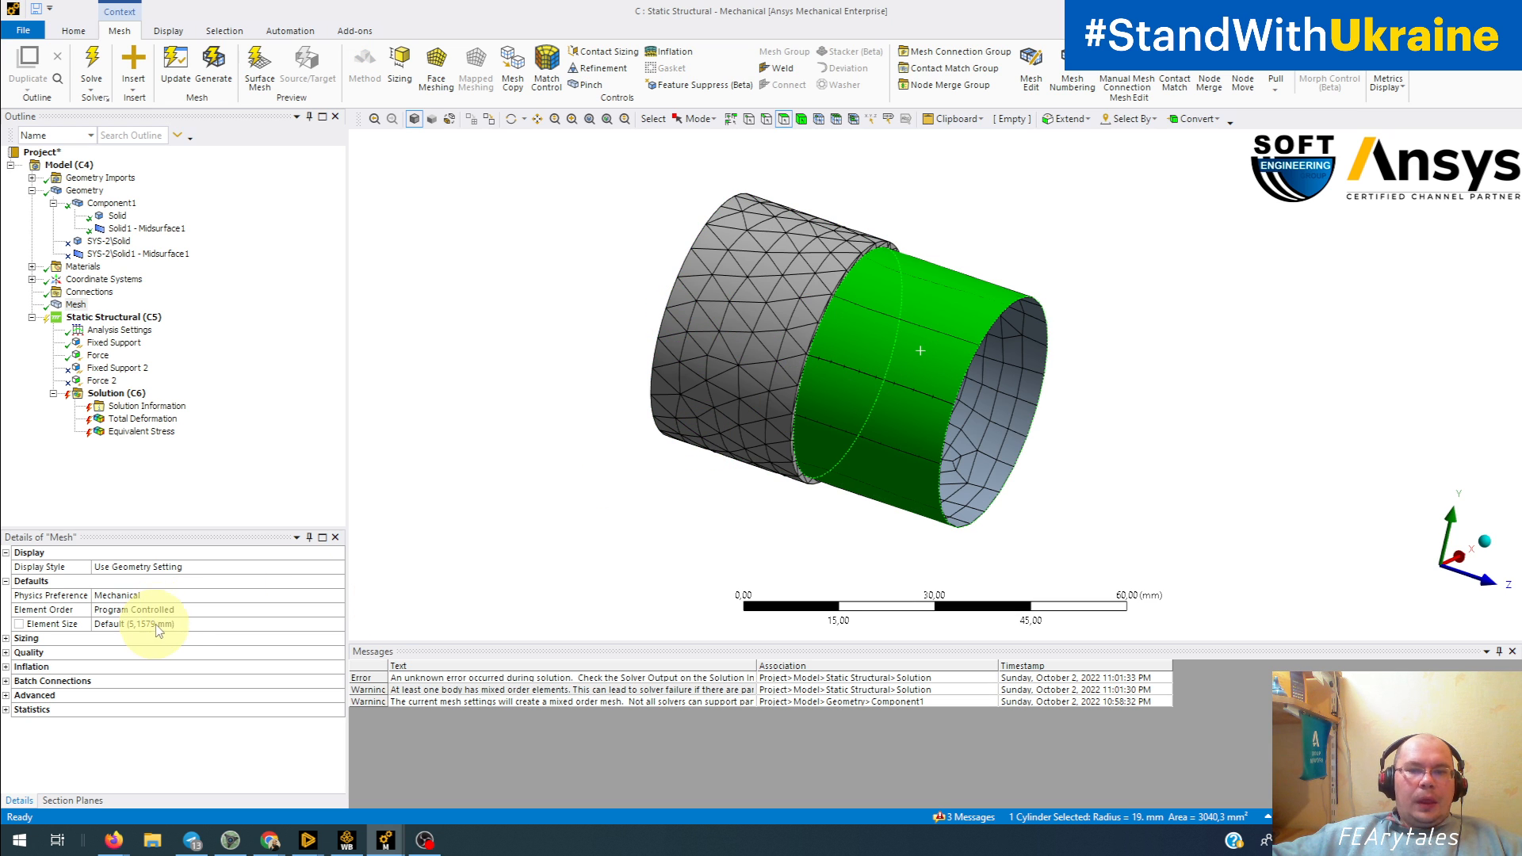
middle_drag(544, 544, 537, 501)
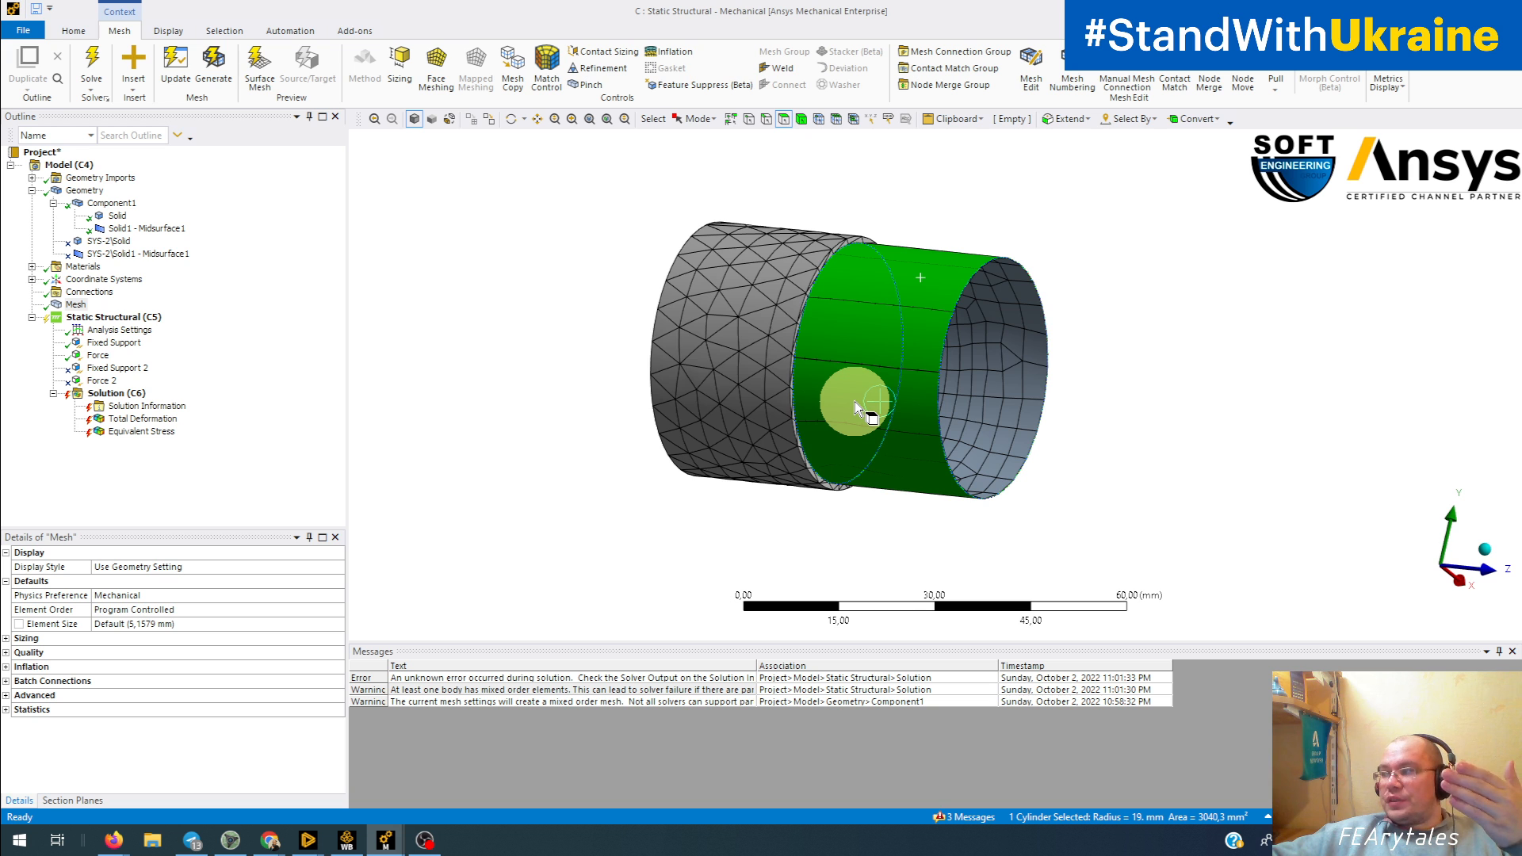
Step: Highlight the solid tube's outer face again, inspect the tube from its open end, and clear the selection
click(747, 353)
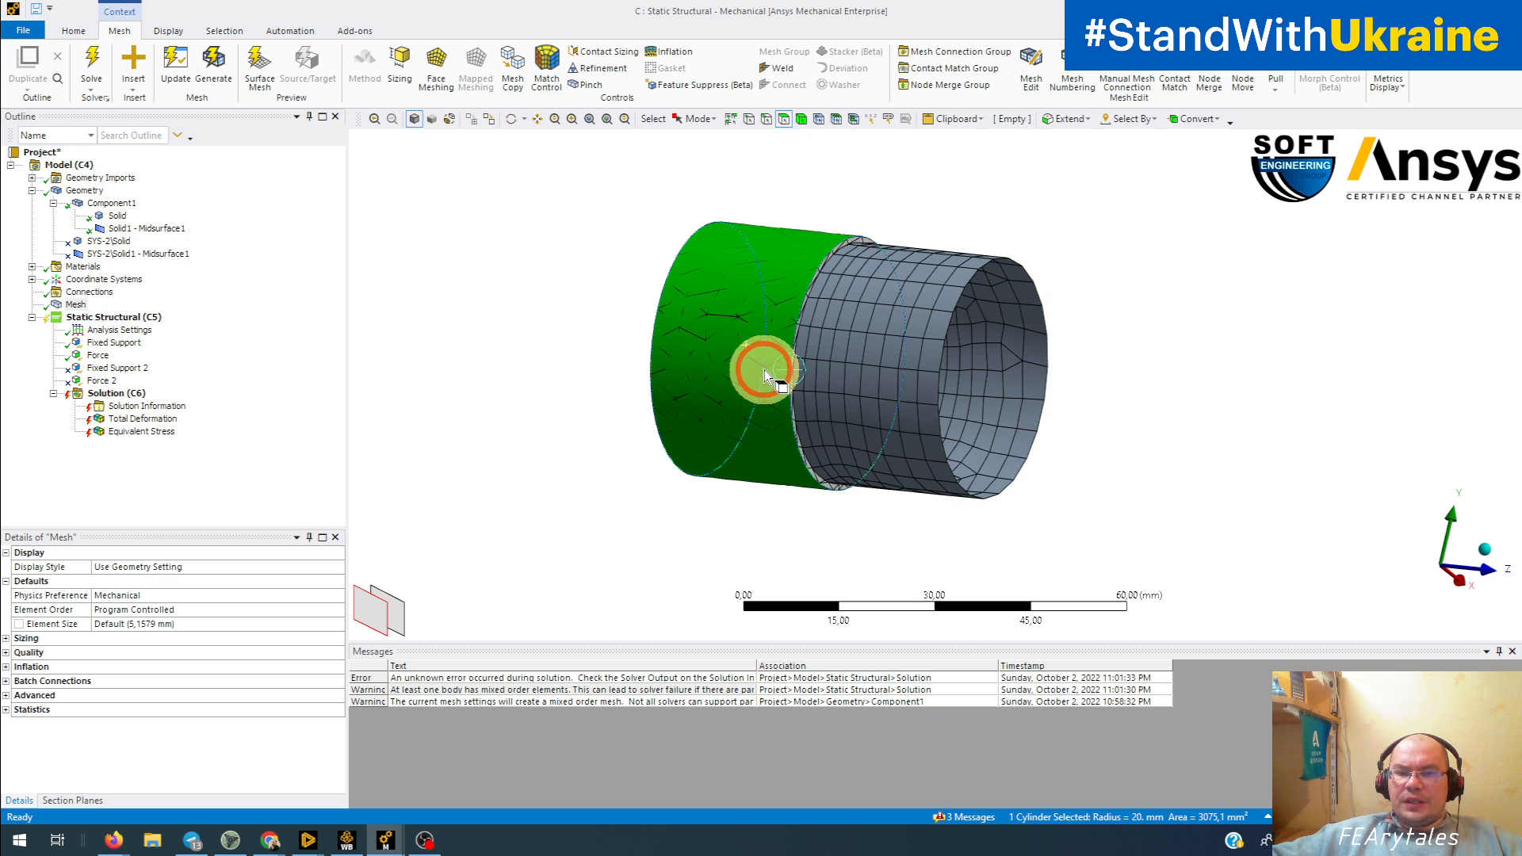
middle_drag(757, 367, 507, 372)
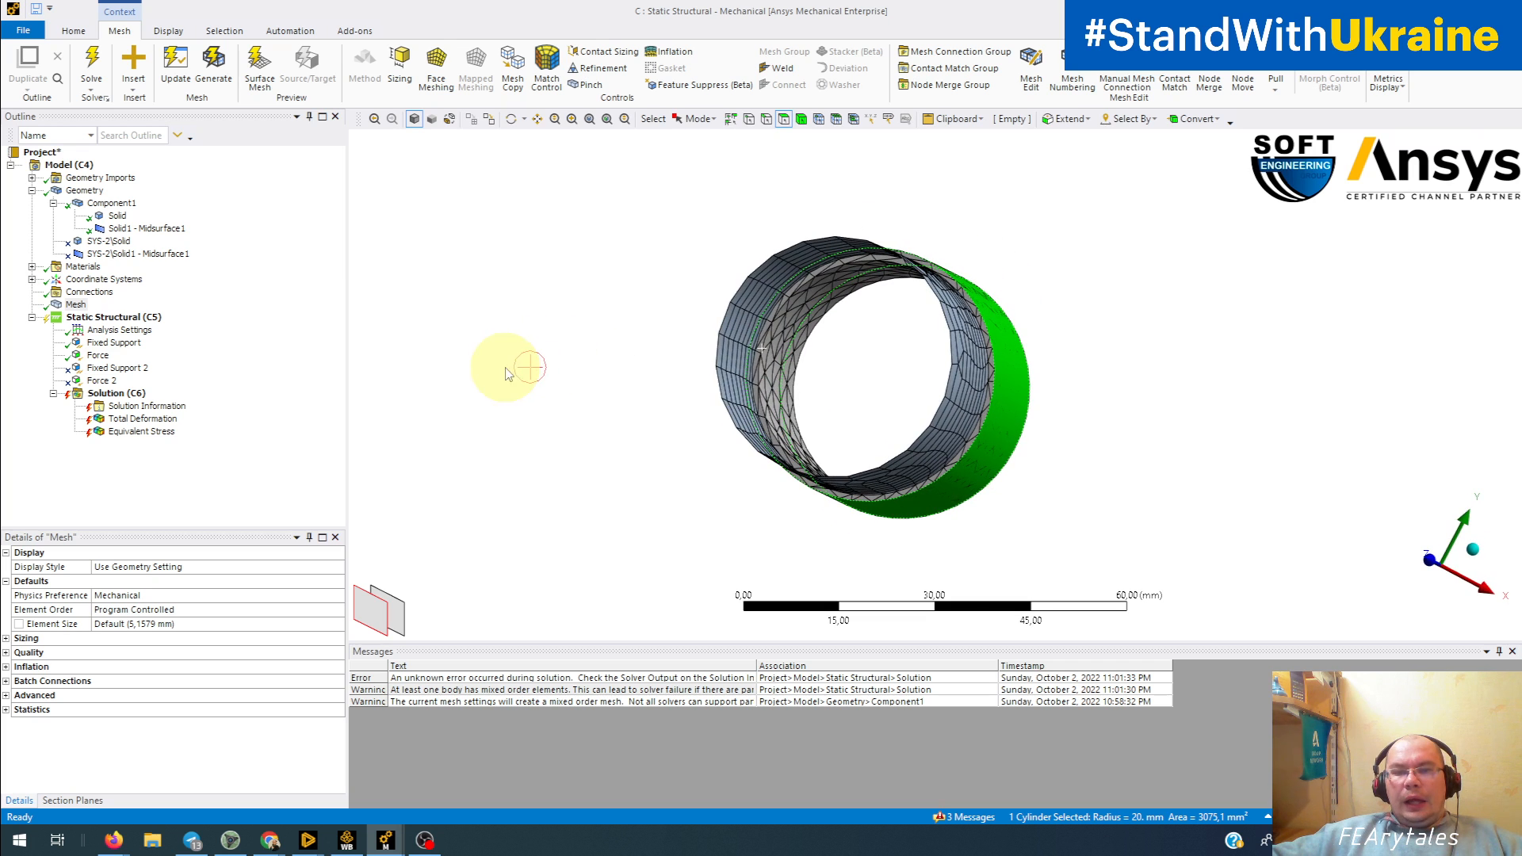
click(781, 385)
middle_drag(780, 388, 820, 373)
click(810, 386)
click(507, 463)
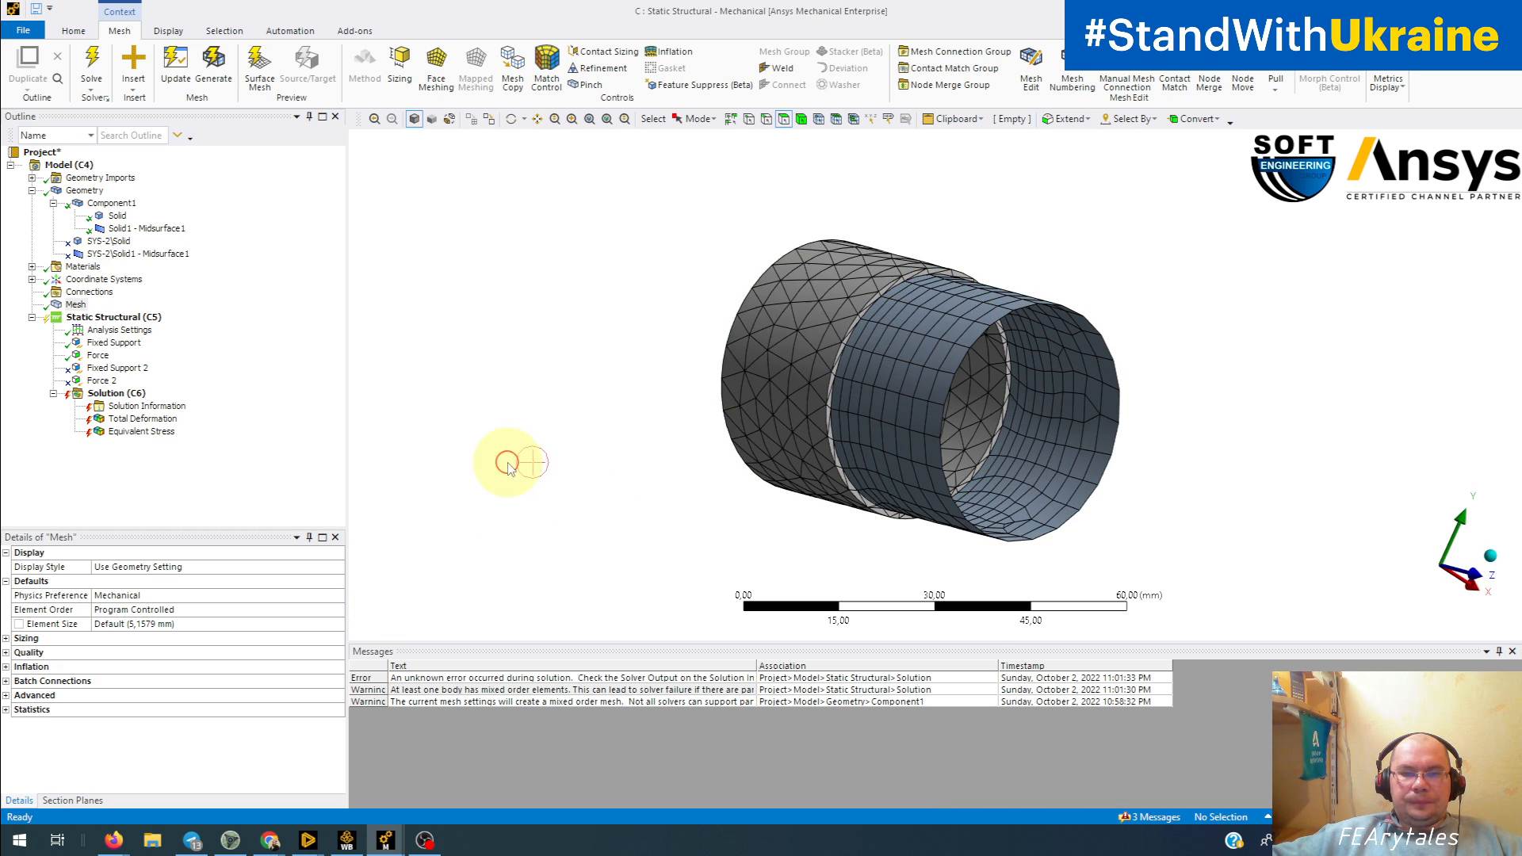
Step: Set the global mesh Element Order to Quadratic
middle_drag(708, 453, 801, 455)
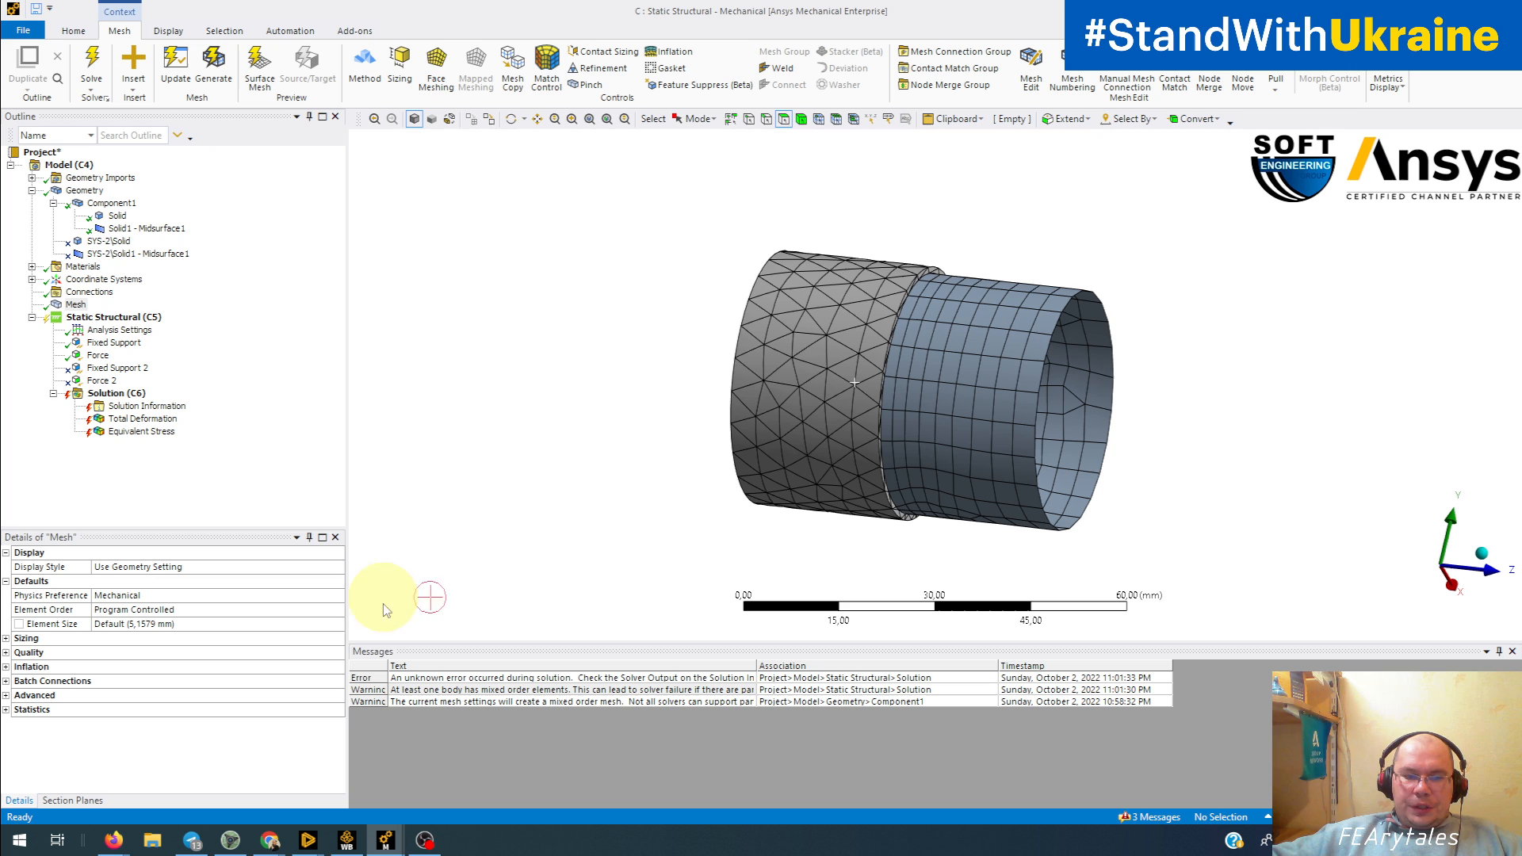
click(335, 614)
click(338, 612)
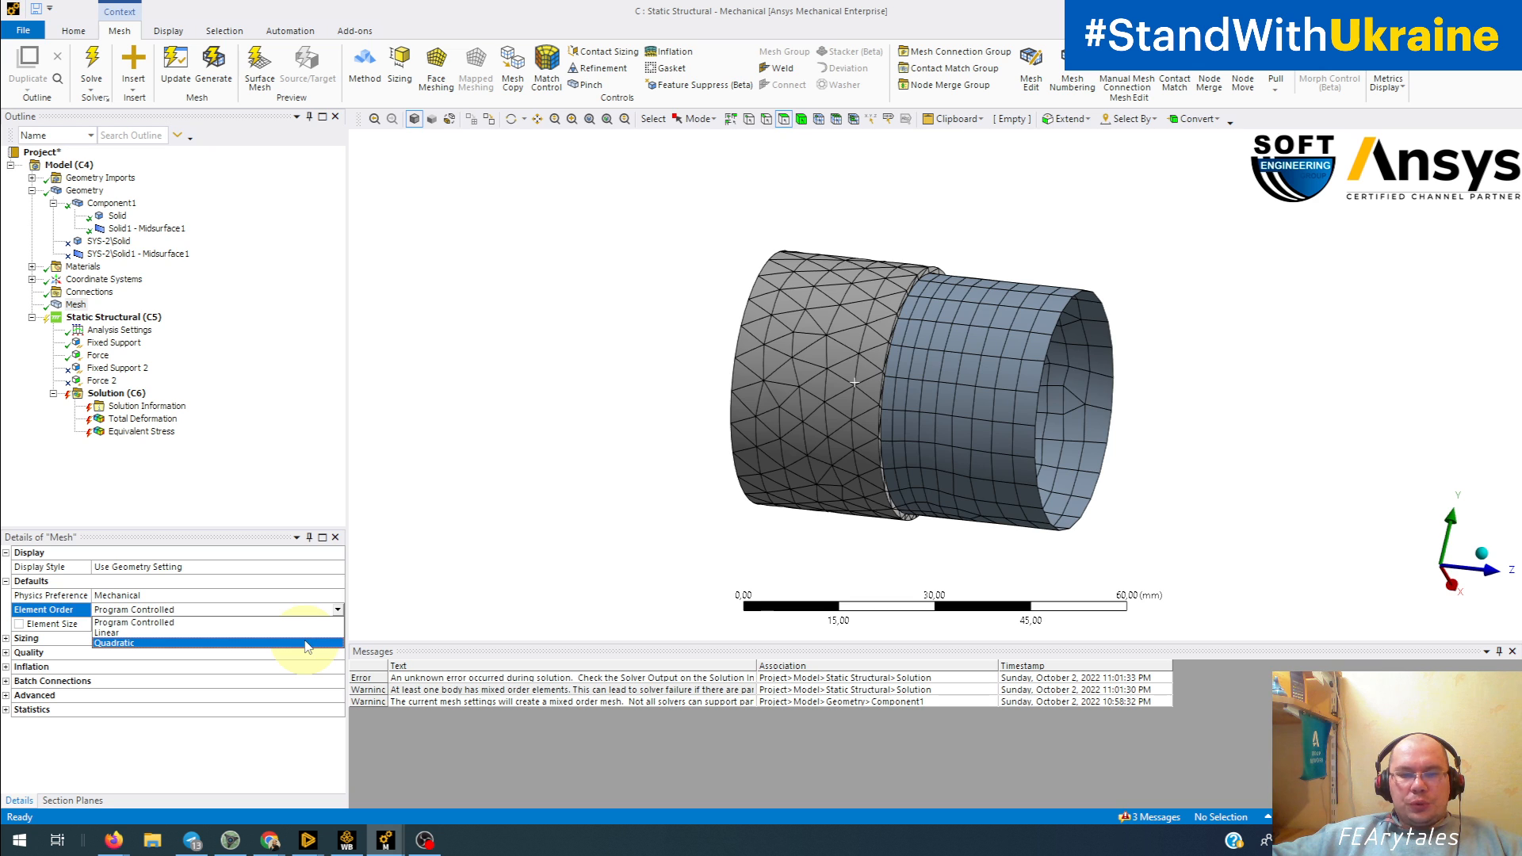
click(307, 643)
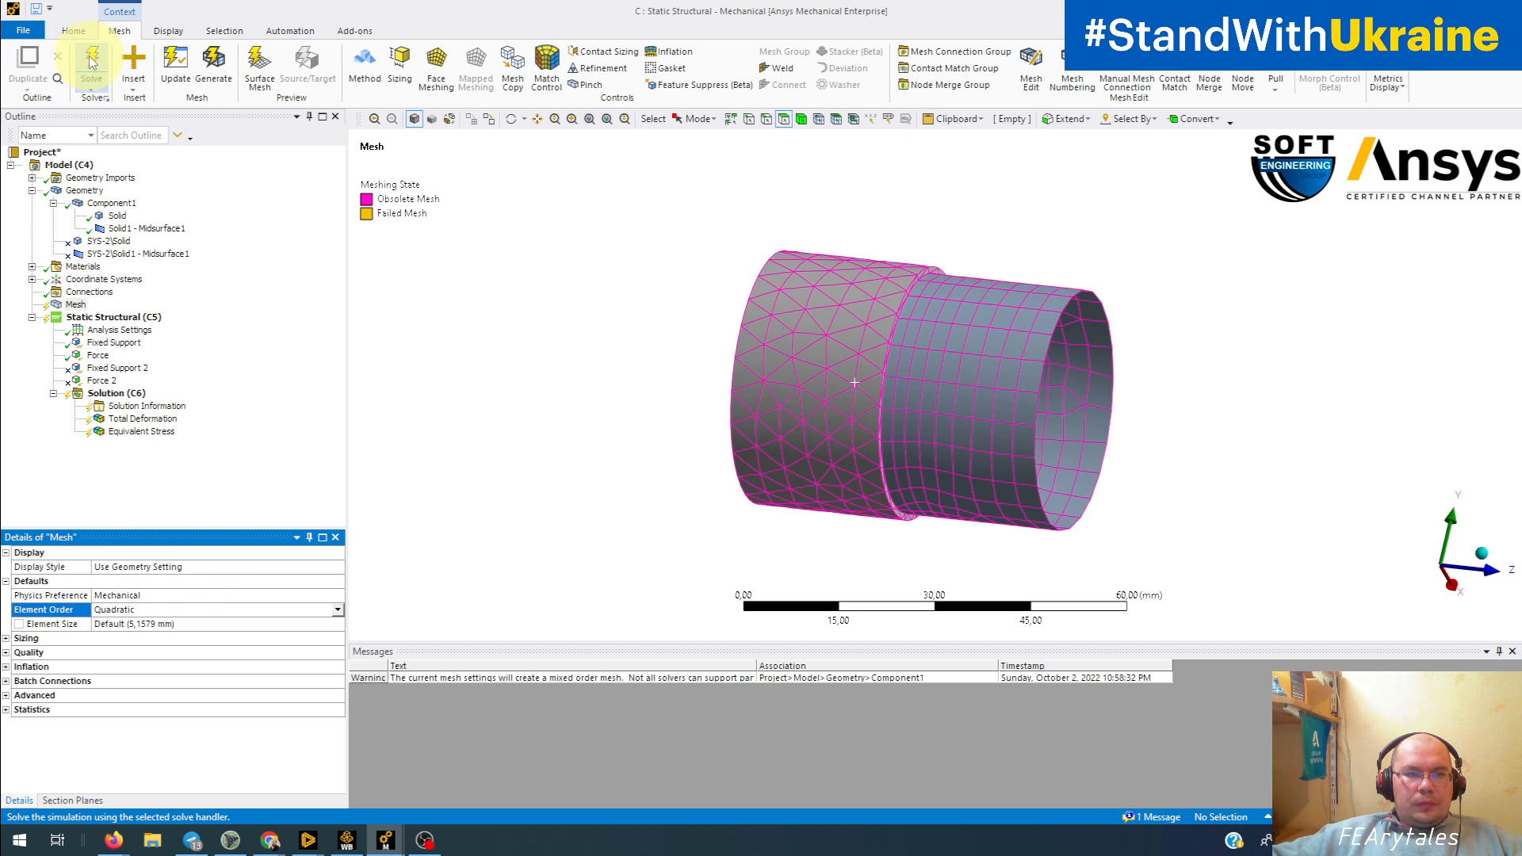
Step: Solve the static structural analysis with the quadratic mesh and inspect the regenerated mesh
click(90, 89)
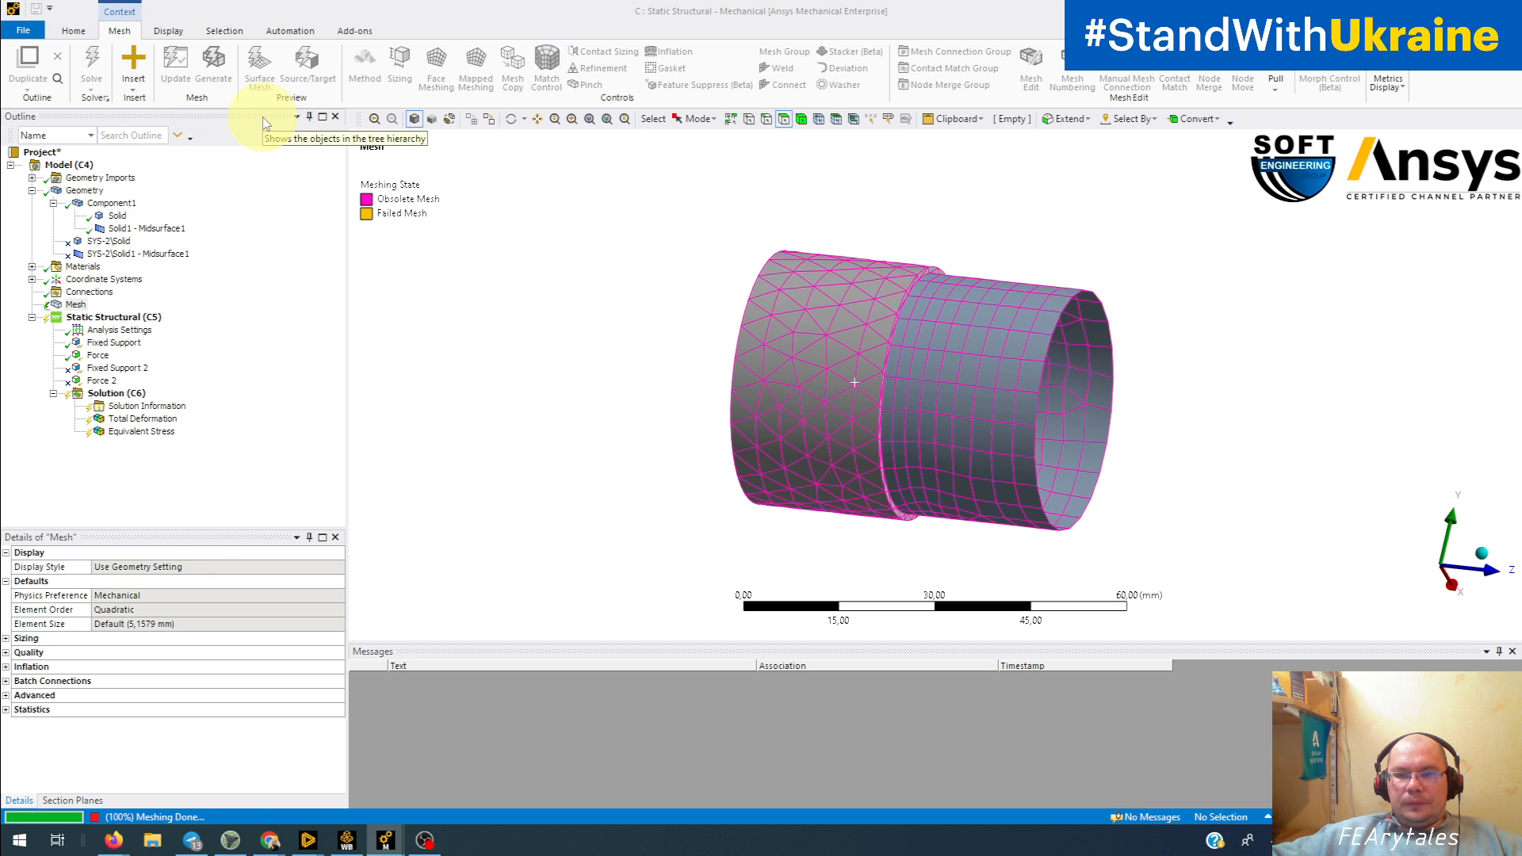
mouse_move(769, 379)
middle_down()
mouse_move(716, 386)
mouse_move(768, 384)
middle_up()
scroll(769, 383, up, 5)
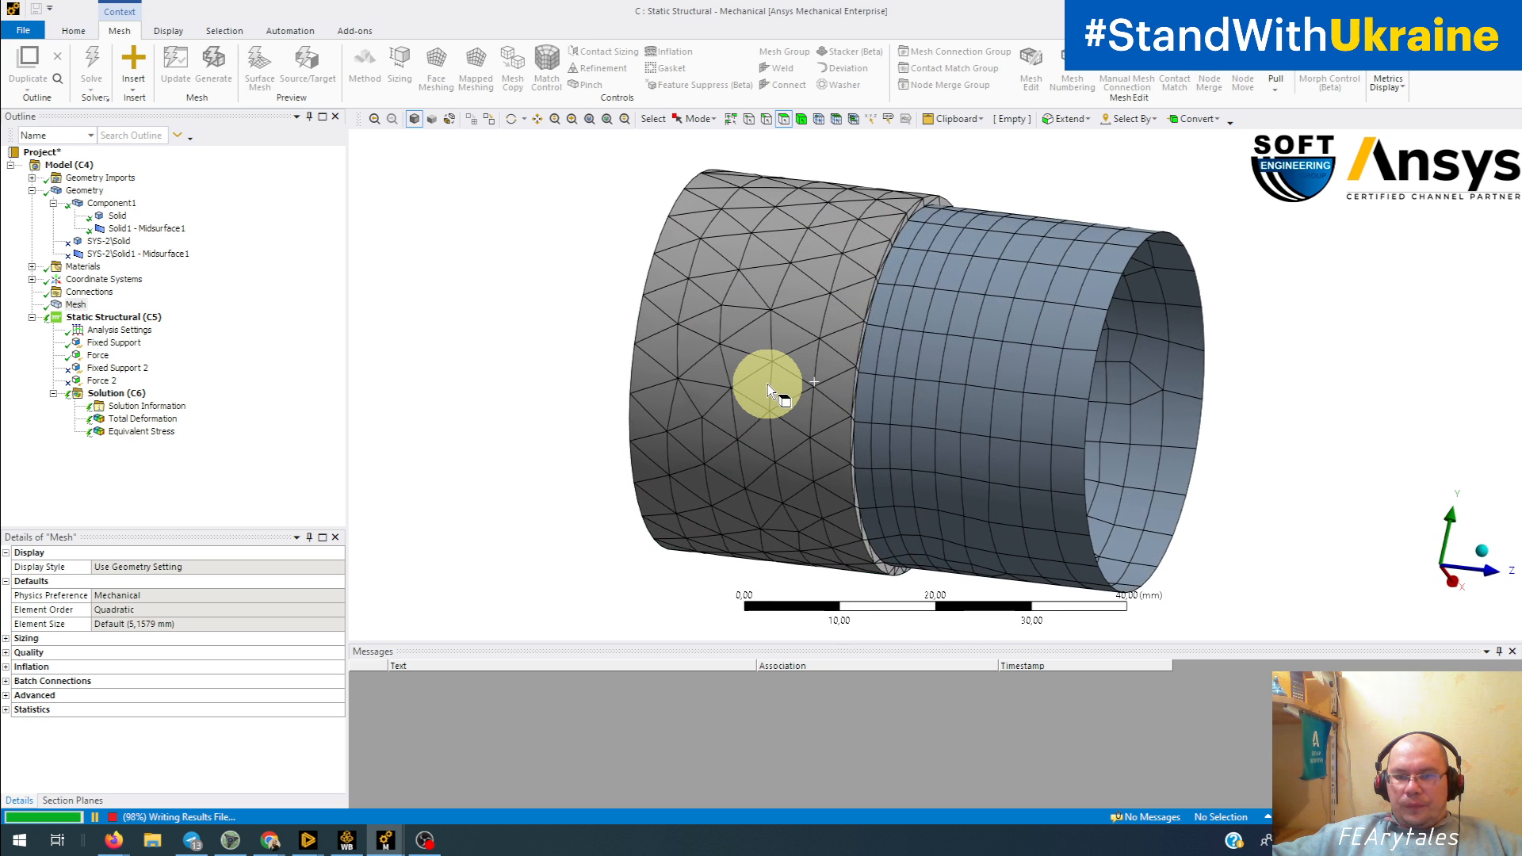
Step: Switch to Box Select and try to box-select the mesh across the solid-shell joint
click(694, 118)
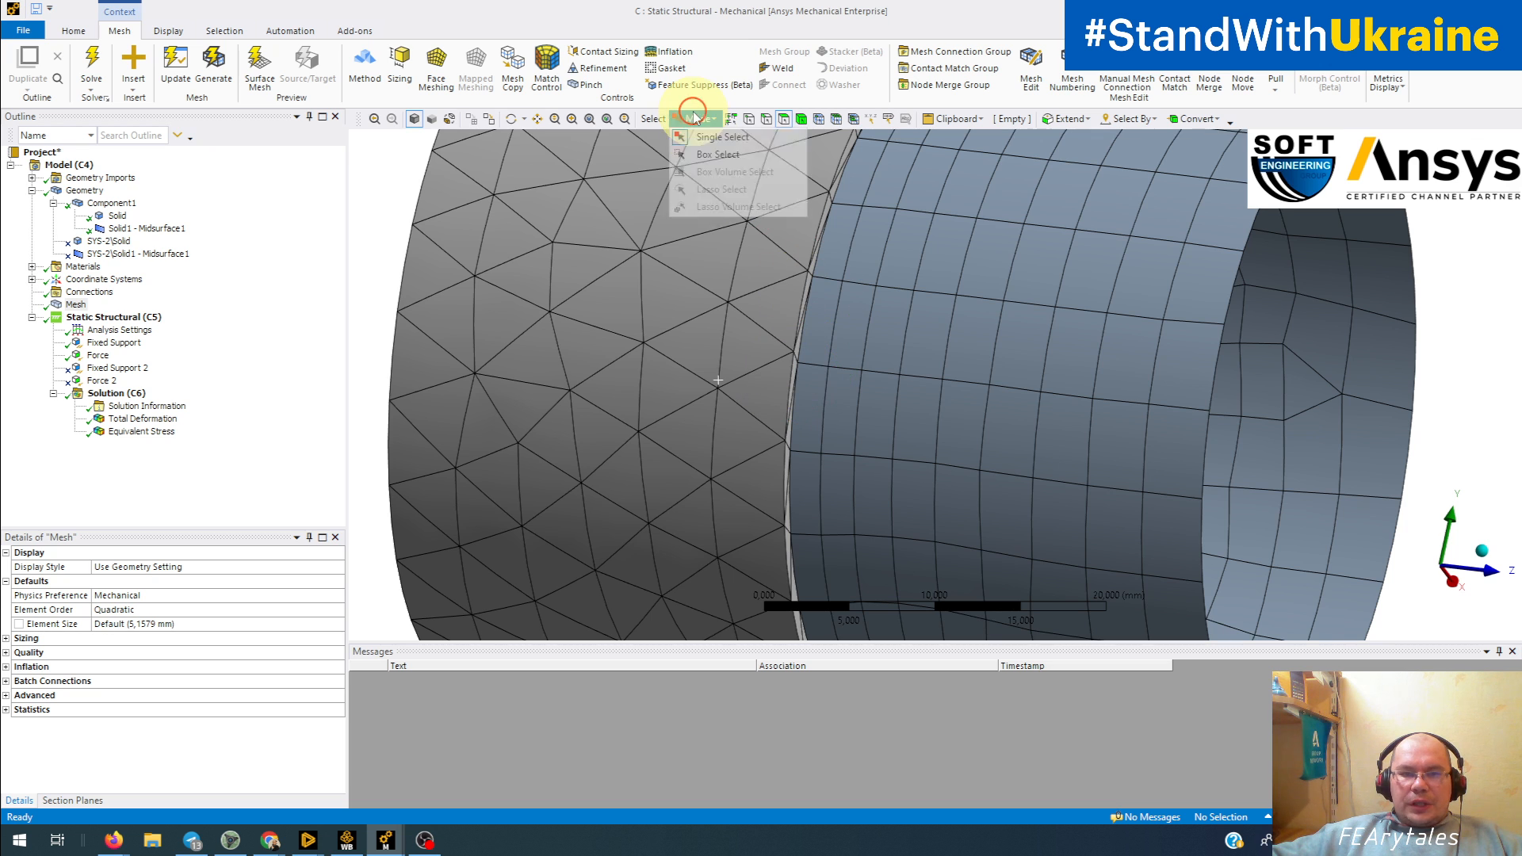
click(718, 154)
drag(744, 253, 997, 425)
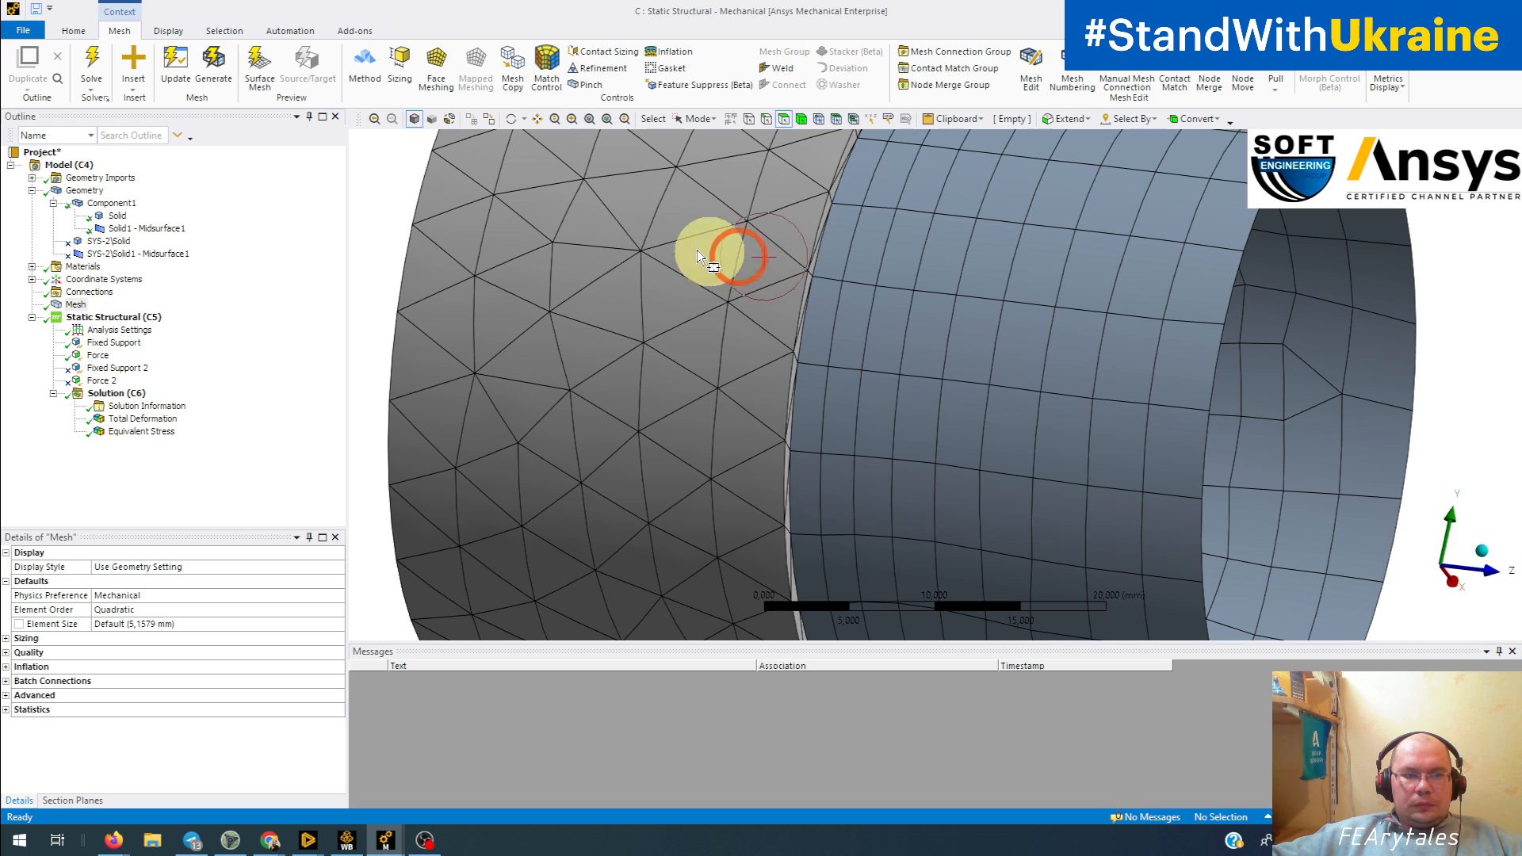
click(73, 305)
click(79, 291)
click(76, 305)
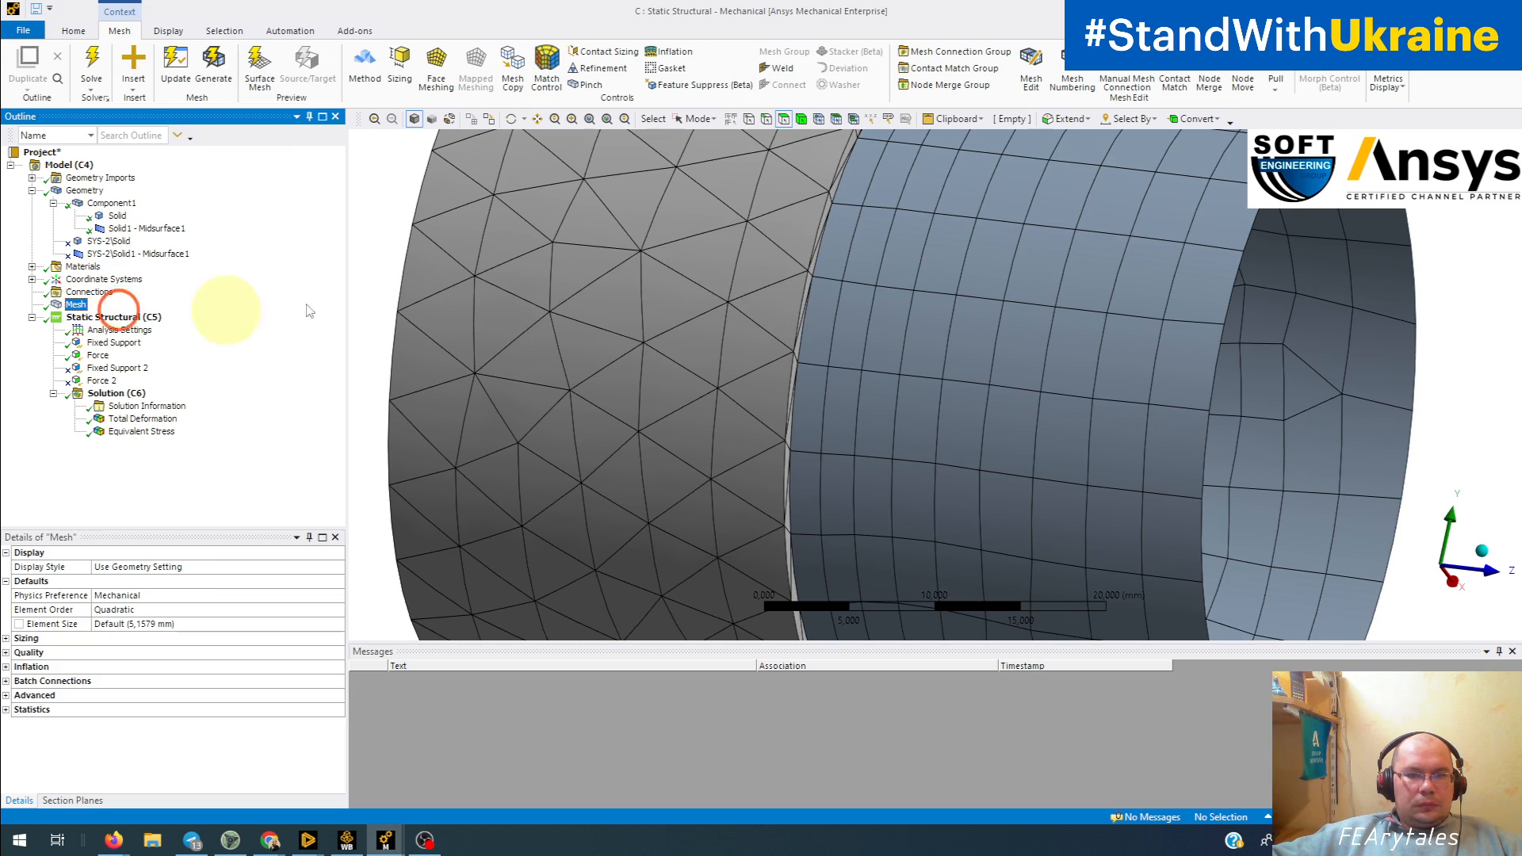
click(696, 270)
middle_drag(1094, 380, 1026, 381)
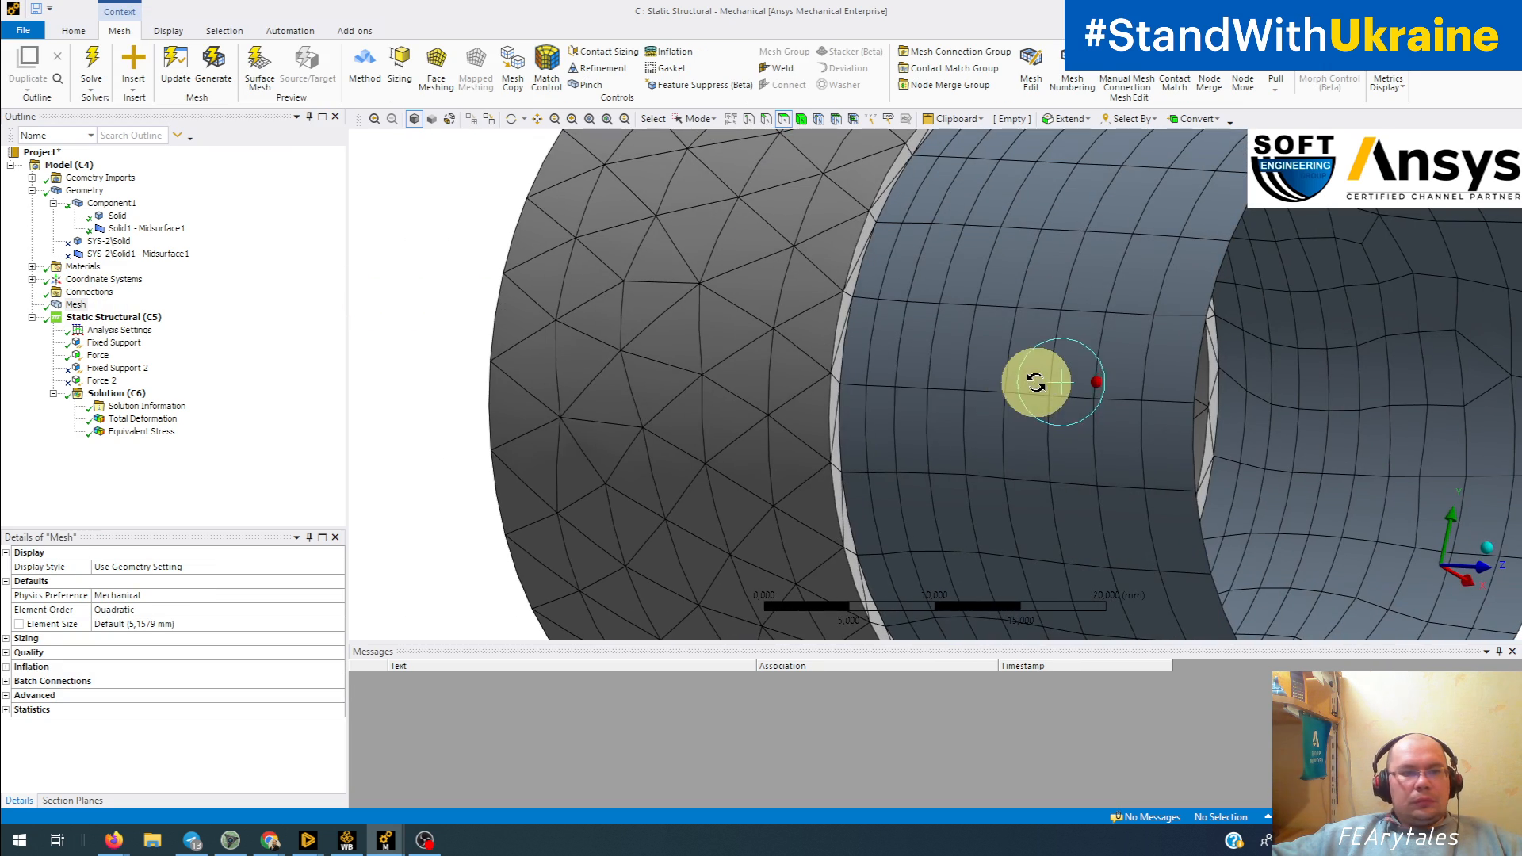
Step: Box-select the mesh nodes around the solid-shell joint, examine the midside nodes along the shared edge, and clear the selection
click(154, 419)
click(75, 305)
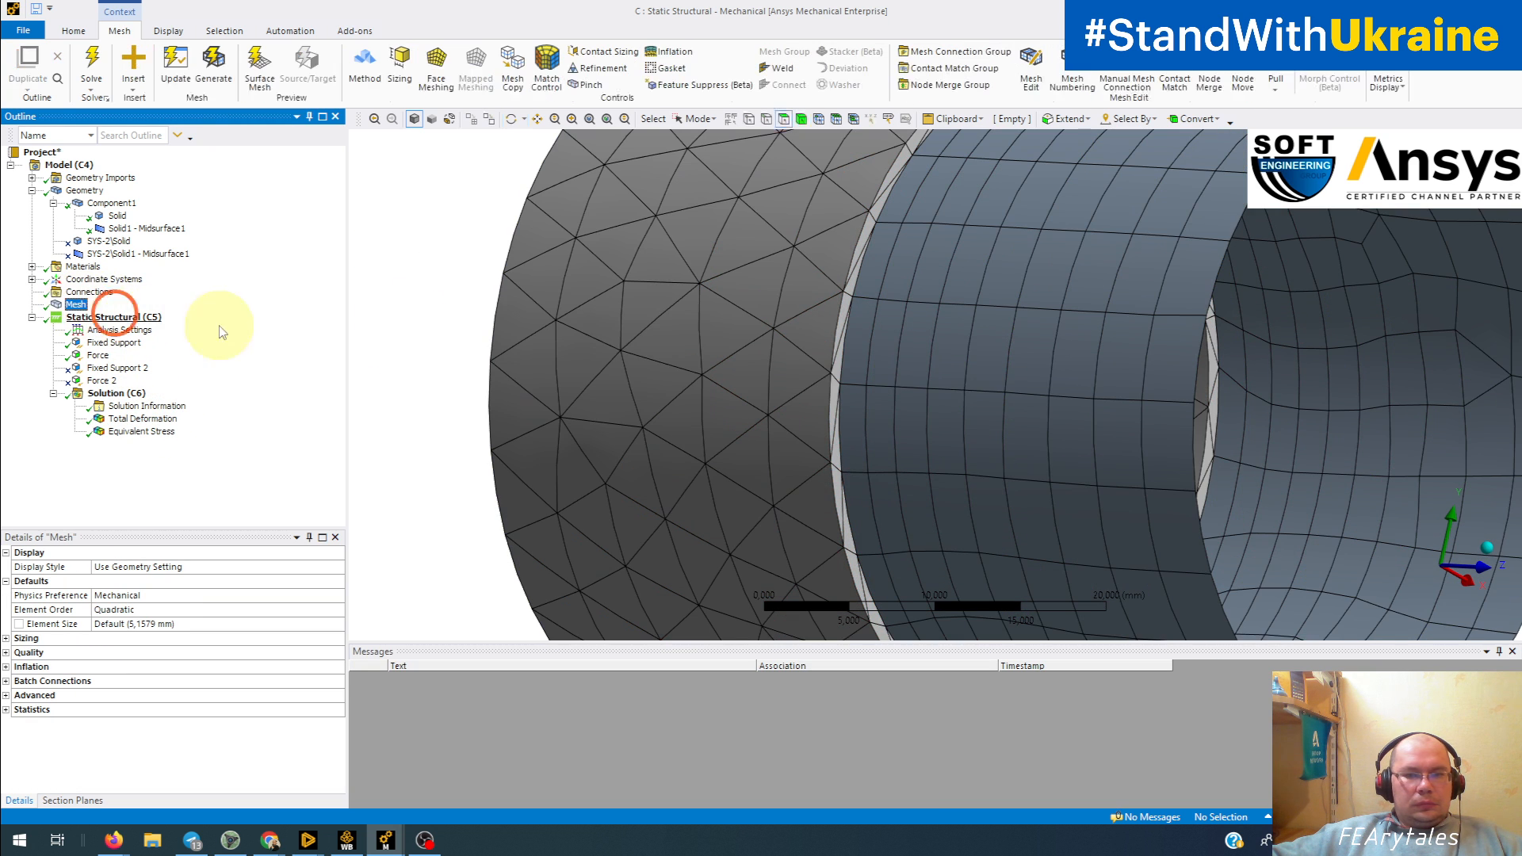
click(851, 339)
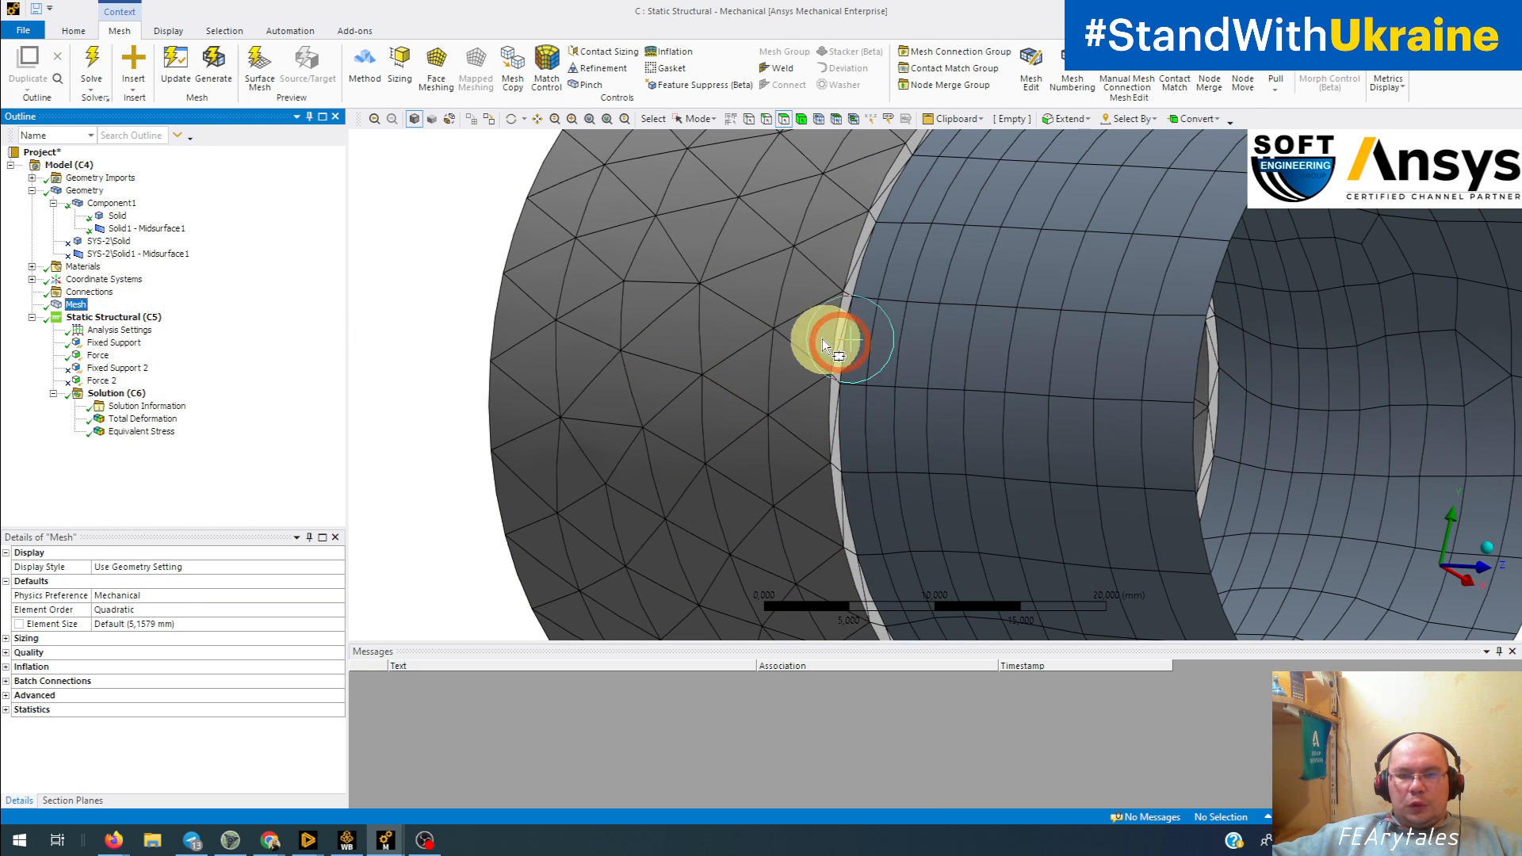
click(819, 119)
drag(739, 238, 1006, 484)
scroll(1115, 488, up, 5)
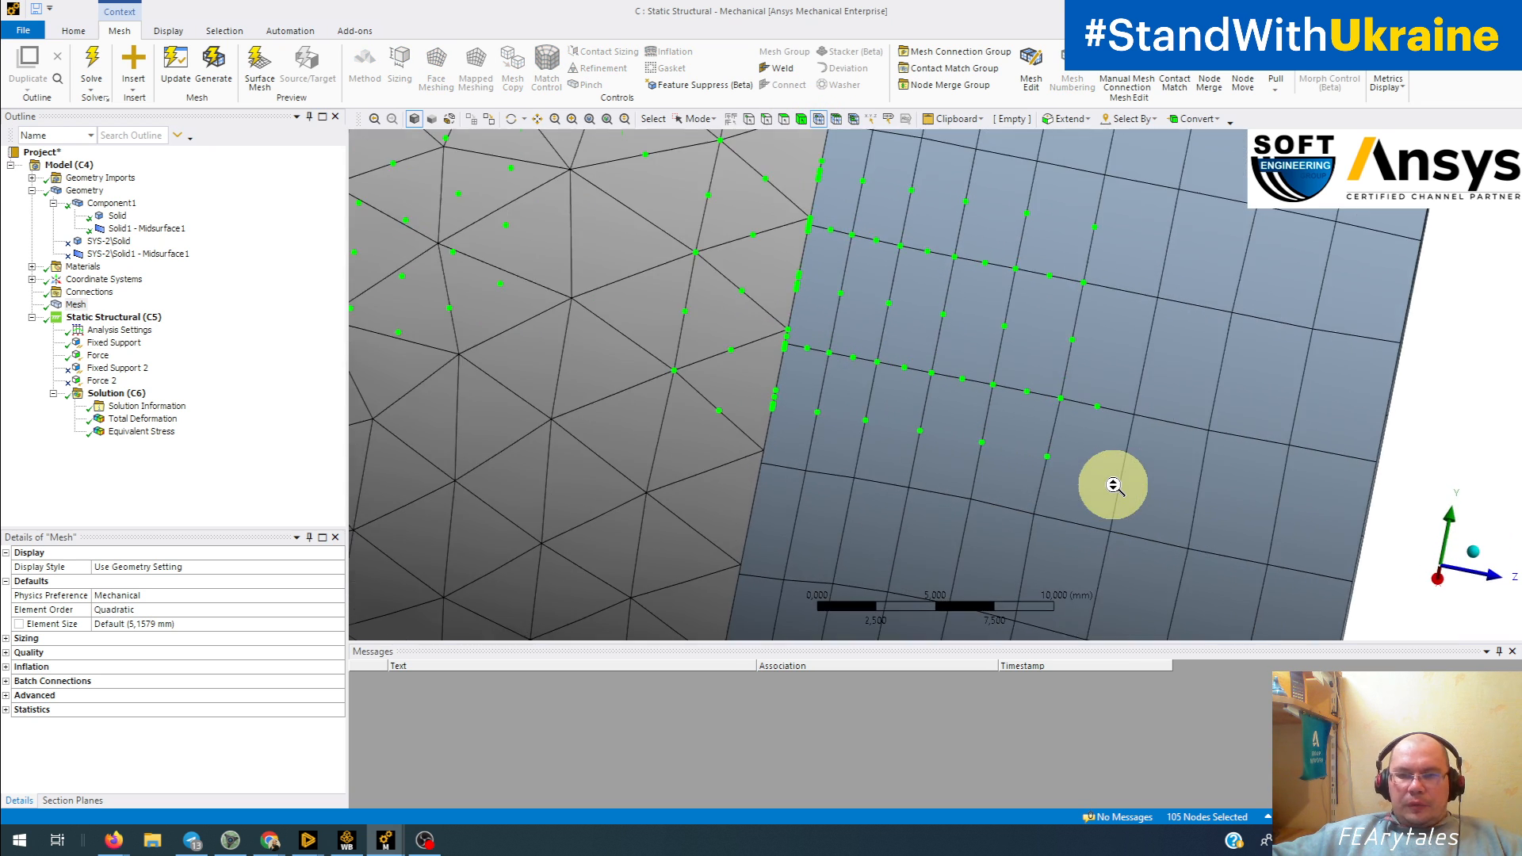
scroll(1115, 486, up, 3)
mouse_move(1104, 476)
middle_down()
mouse_move(1033, 516)
mouse_move(1074, 468)
mouse_move(1058, 444)
middle_up()
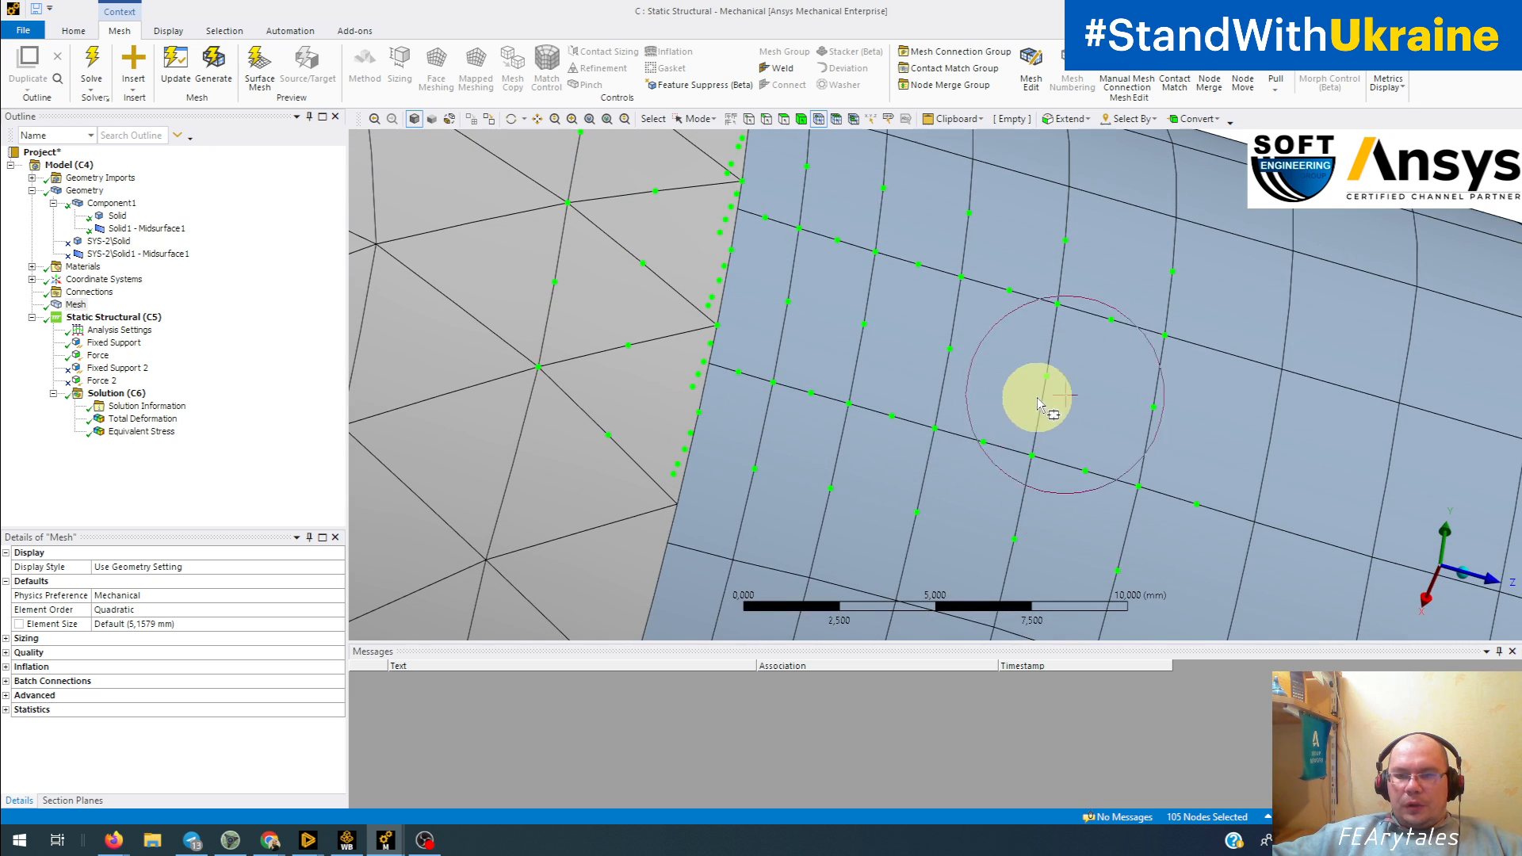
click(1131, 349)
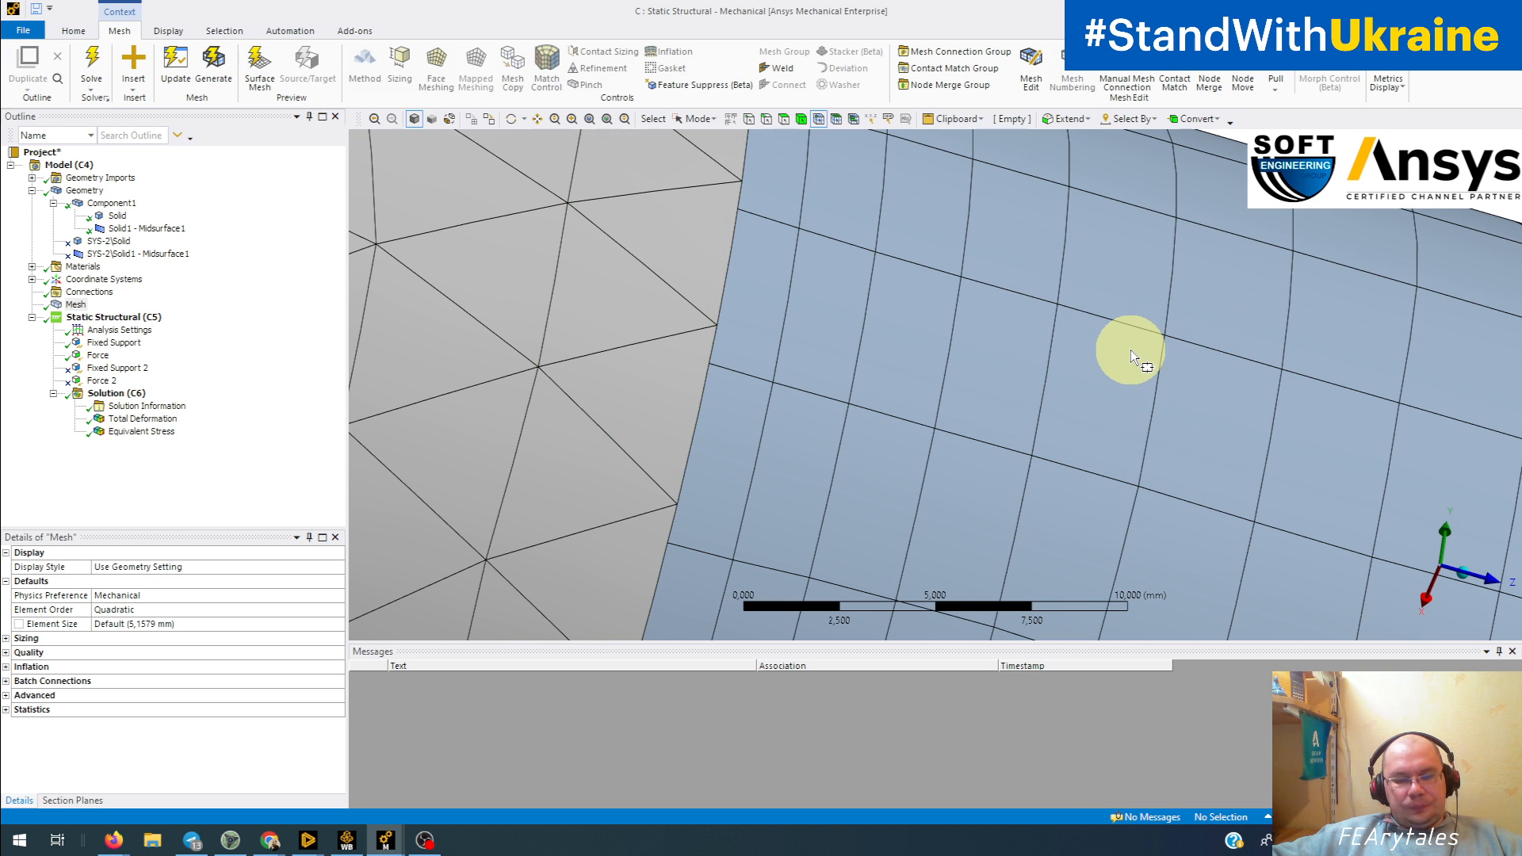
Step: Display the Equivalent Stress result on the whole tube, followed by the Total Deformation result
click(151, 441)
scroll(931, 364, down, 3)
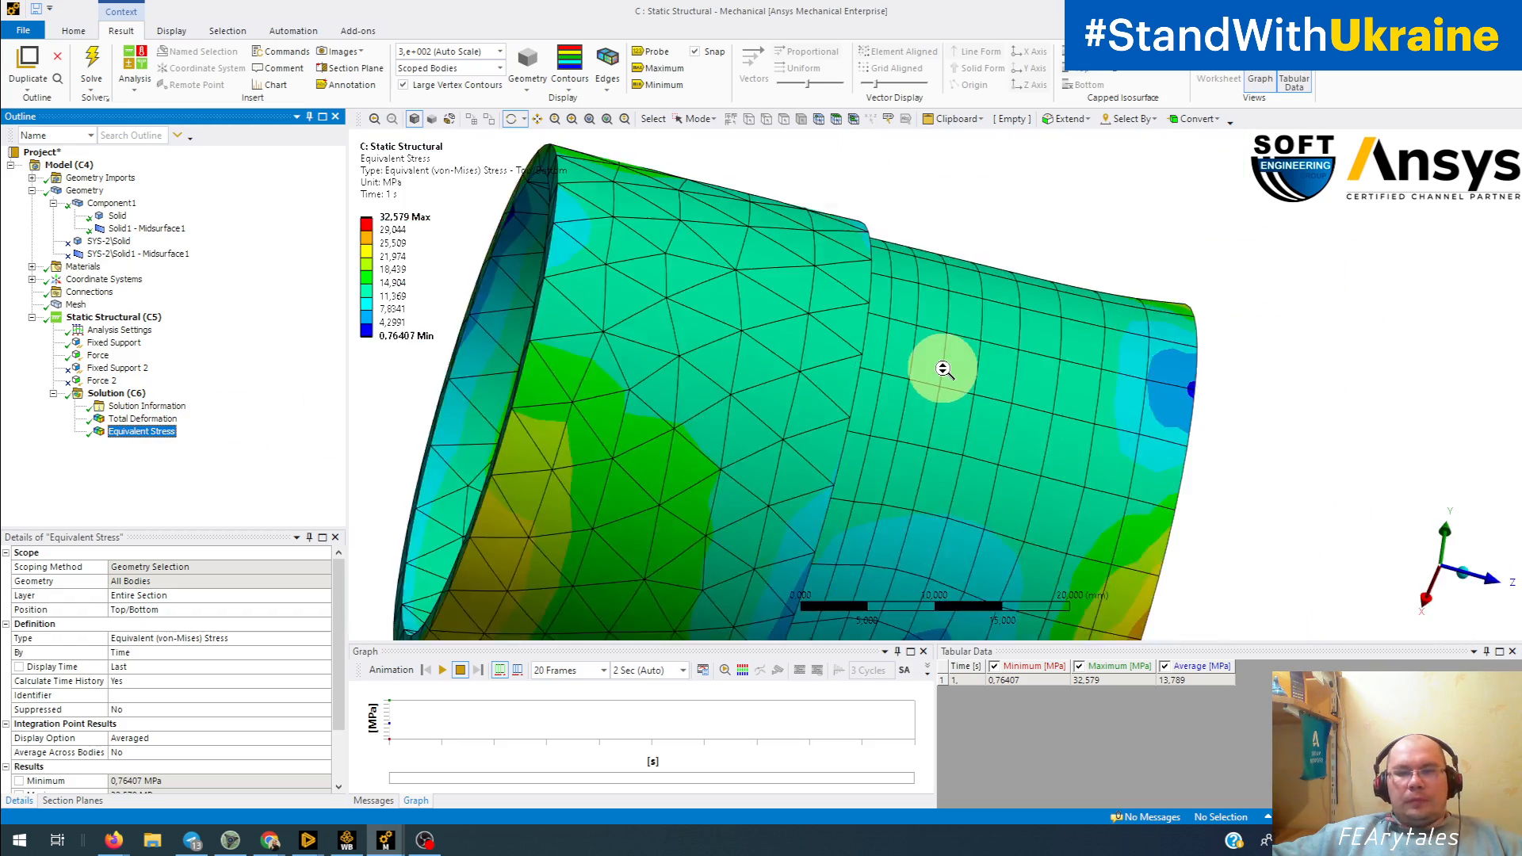
scroll(943, 368, down, 2)
middle_drag(1044, 401, 883, 390)
click(144, 418)
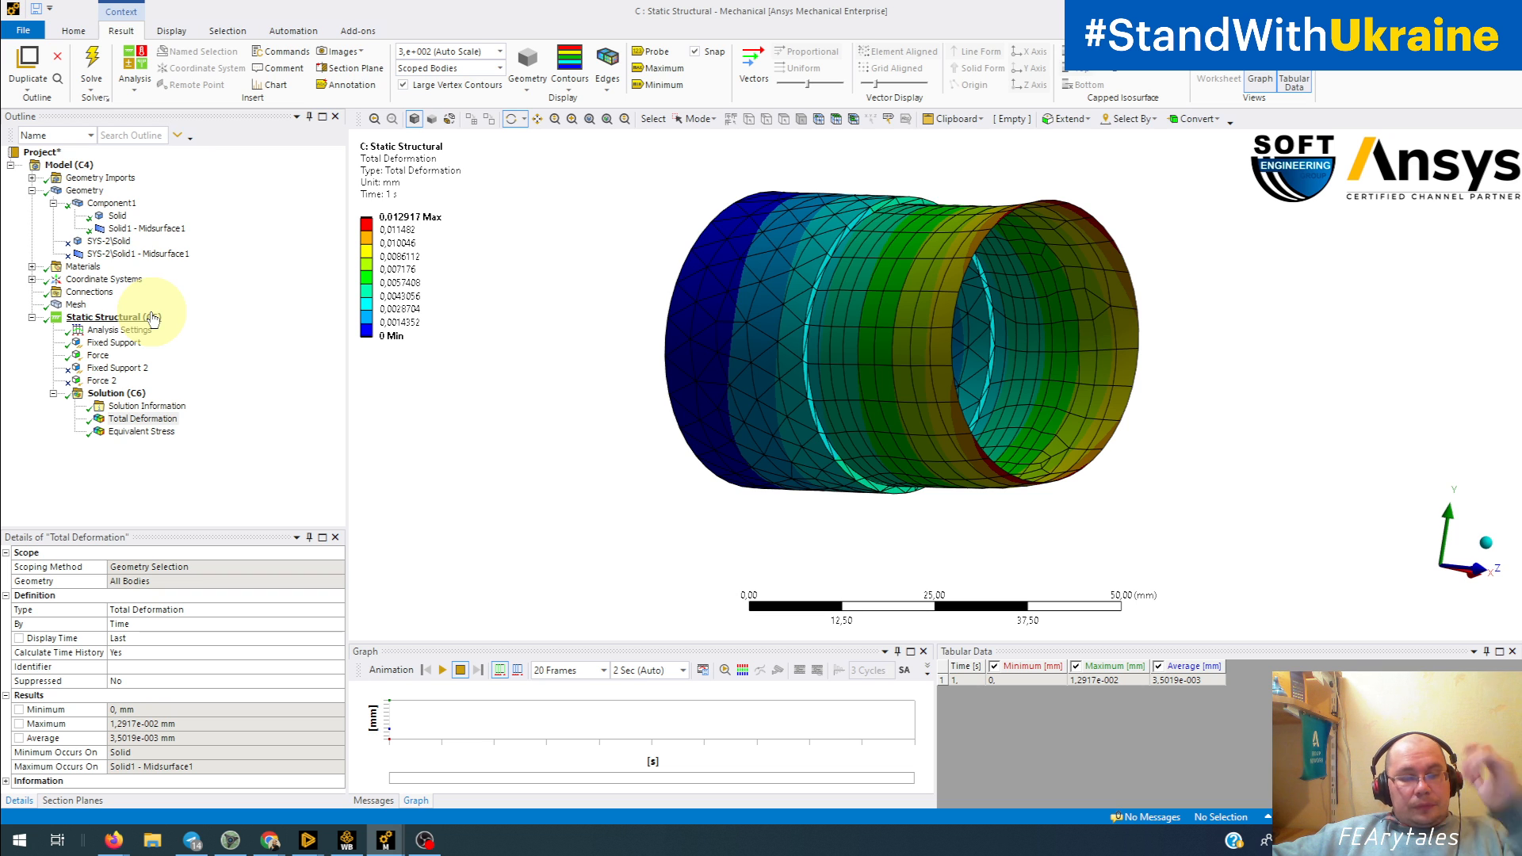
Step: Unsuppress the bodies SYS-2\Solid and SYS-2\Solid1 - Midsurface1
click(109, 241)
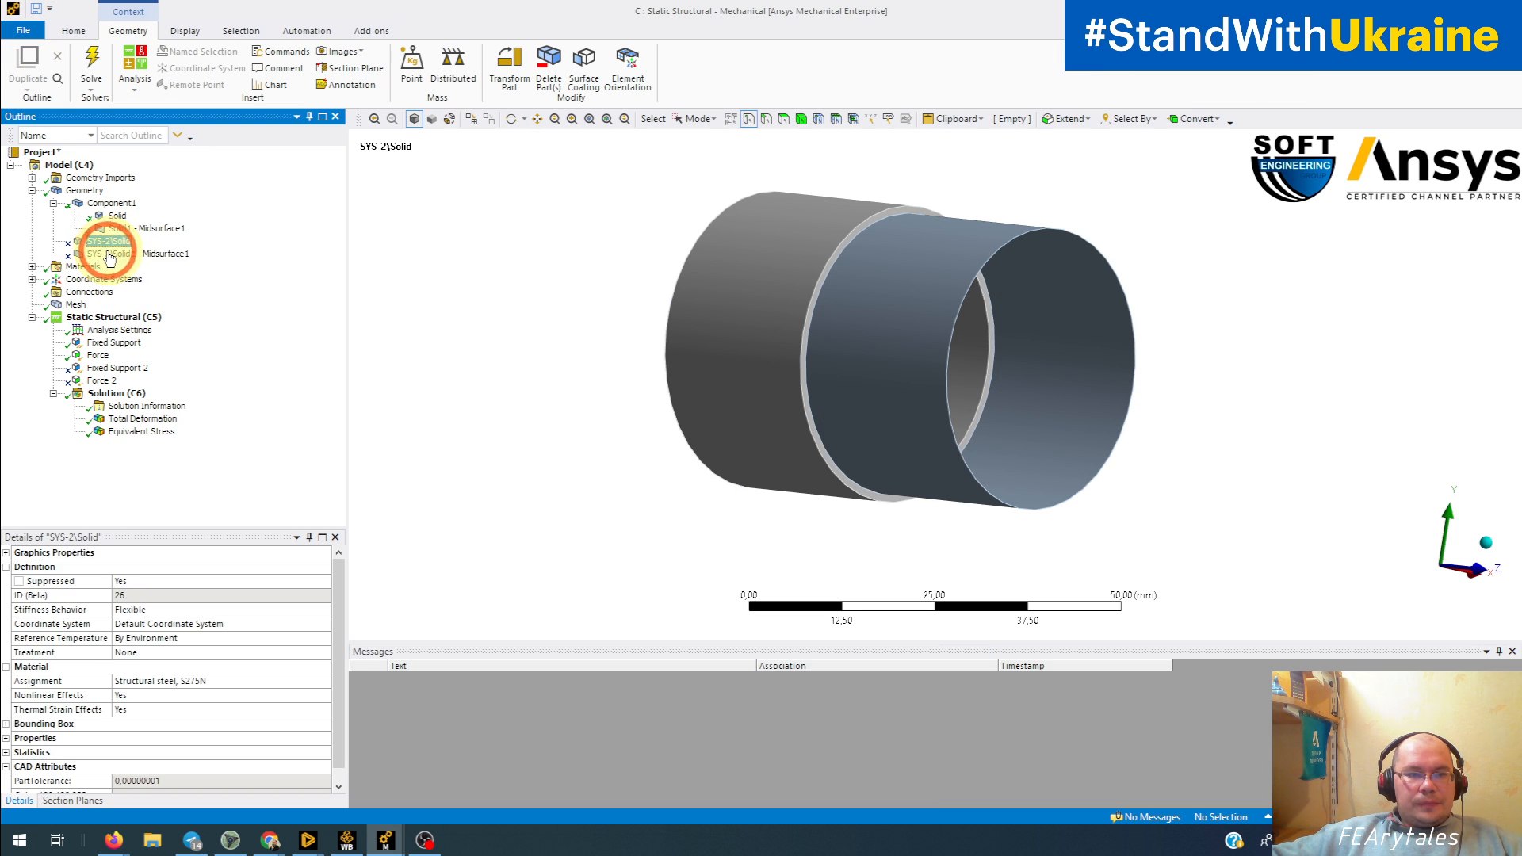
ctrl+click(108, 254)
right_click(109, 254)
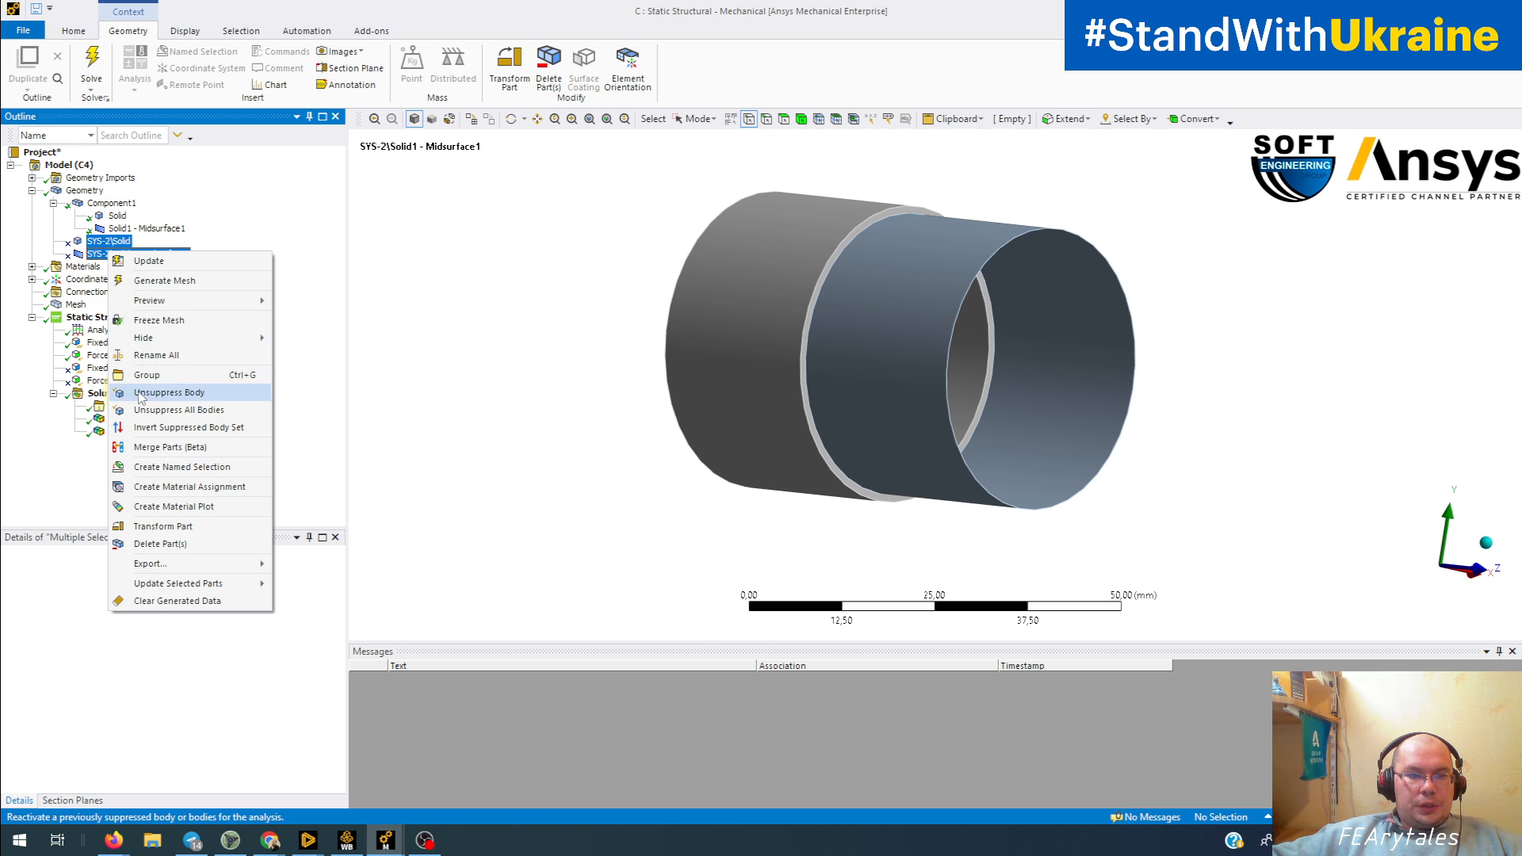
click(270, 394)
click(780, 466)
click(824, 476)
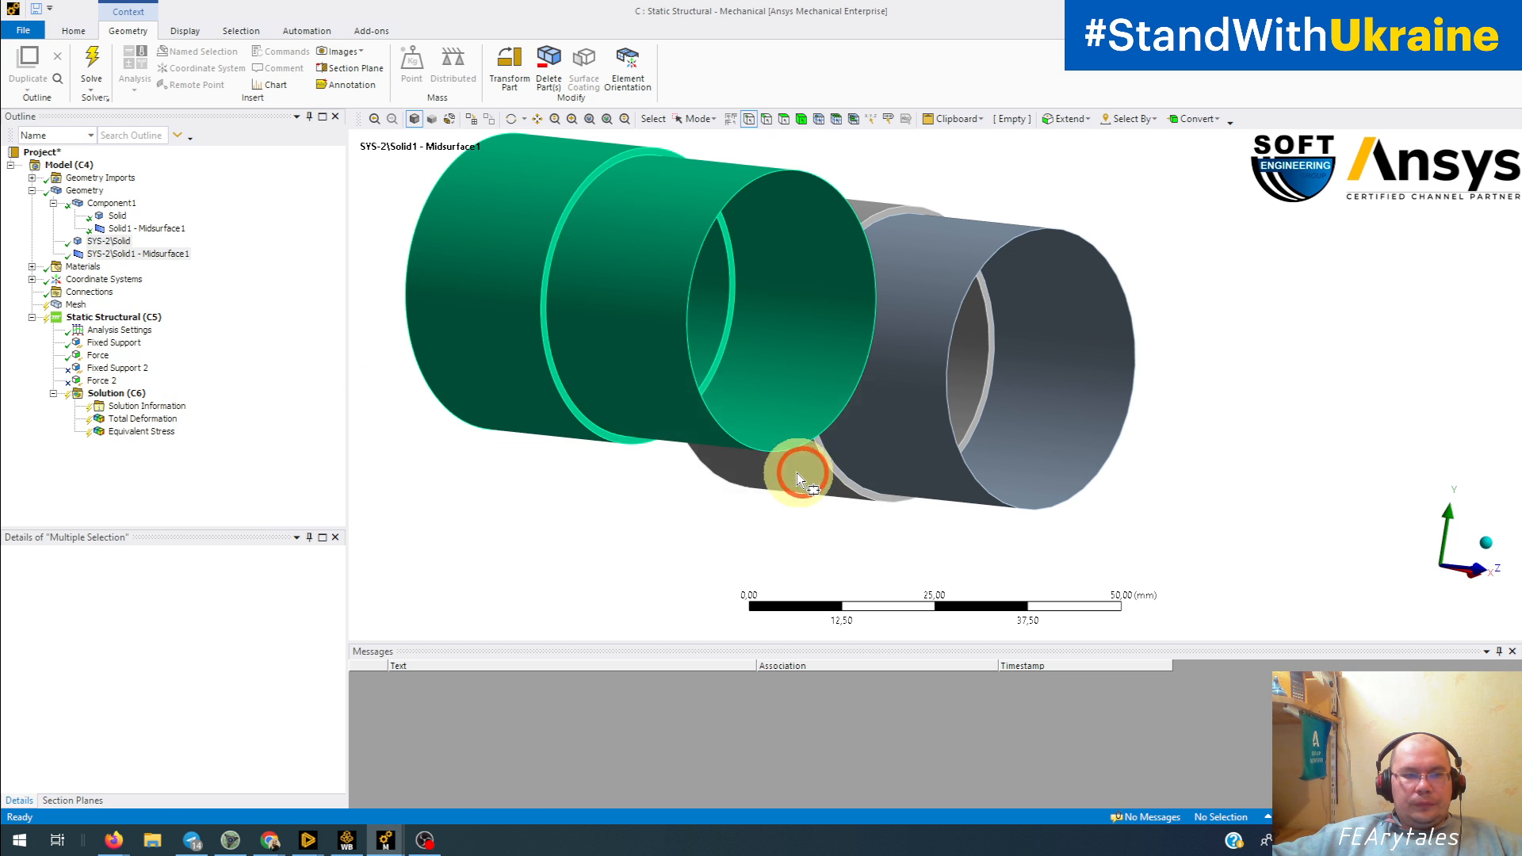
Step: Unsuppress Fixed Support 2 and Force 2 and review the supports and loads on both tubes
click(99, 369)
ctrl+click(96, 382)
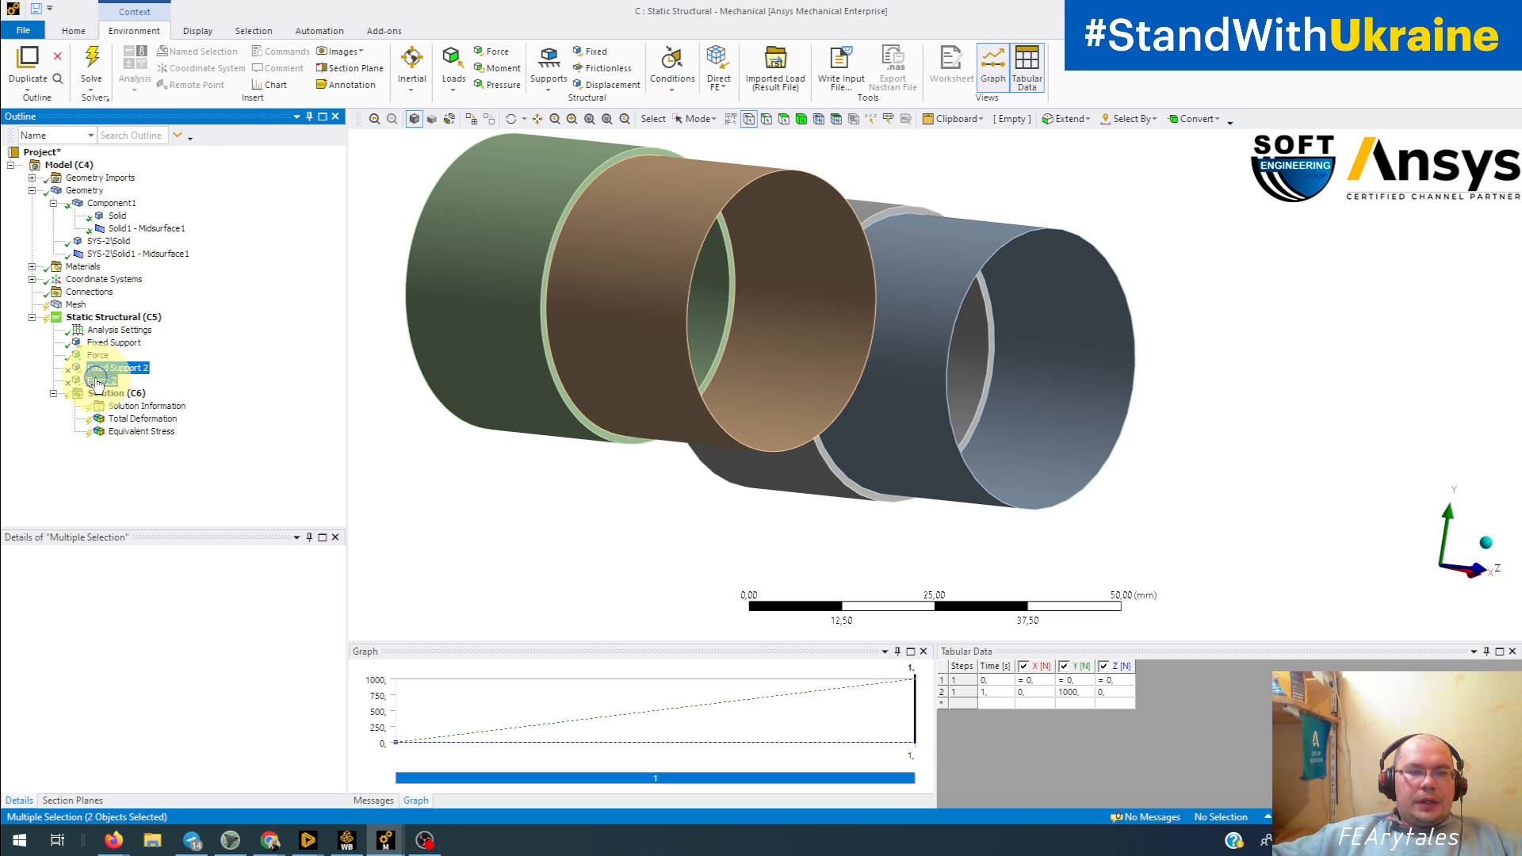
right_click(98, 382)
click(146, 388)
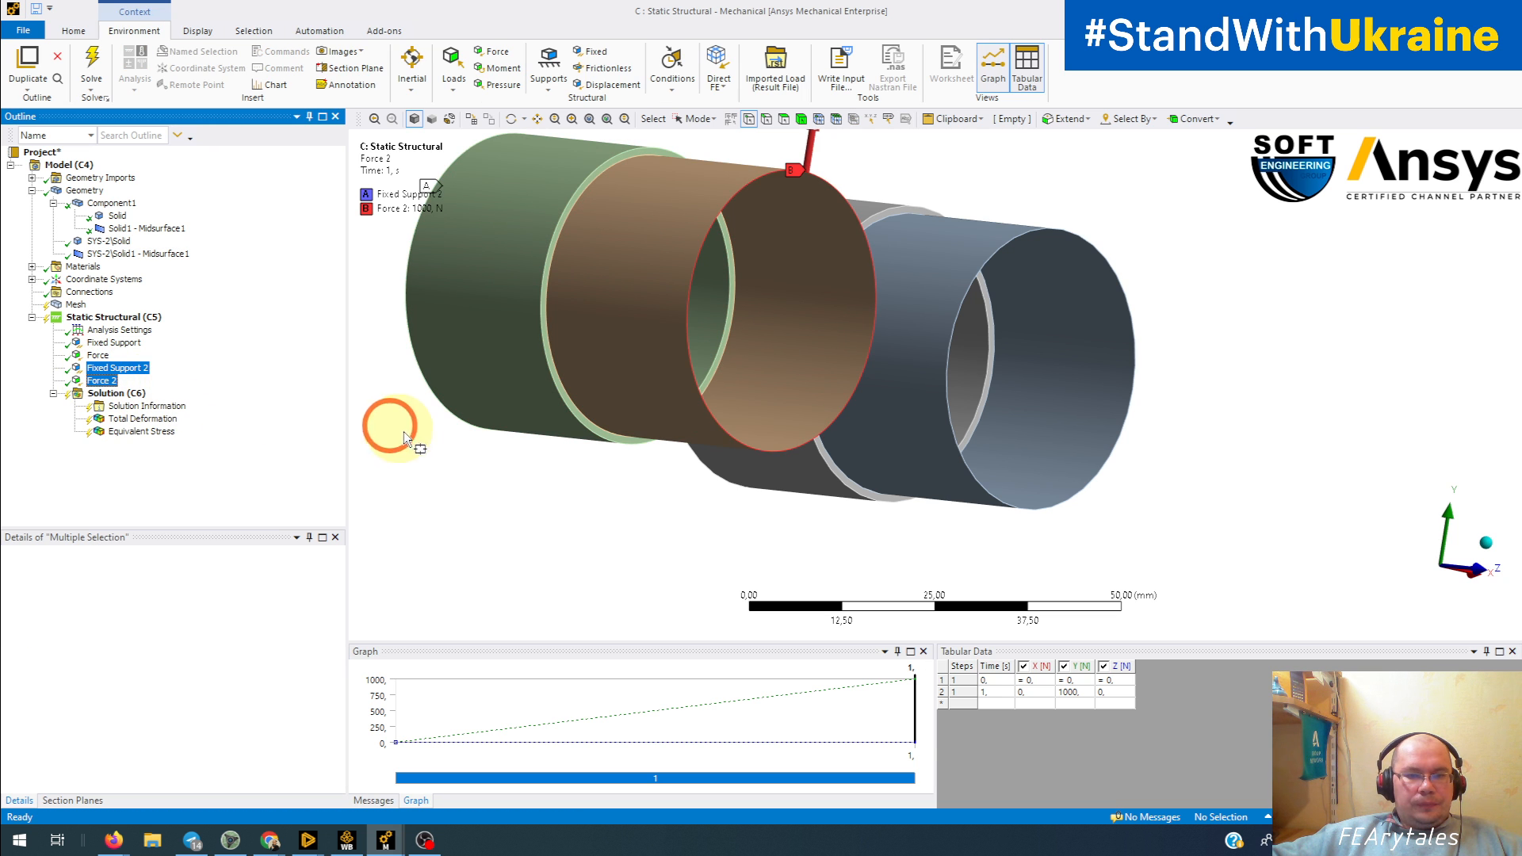
middle_drag(441, 452, 798, 466)
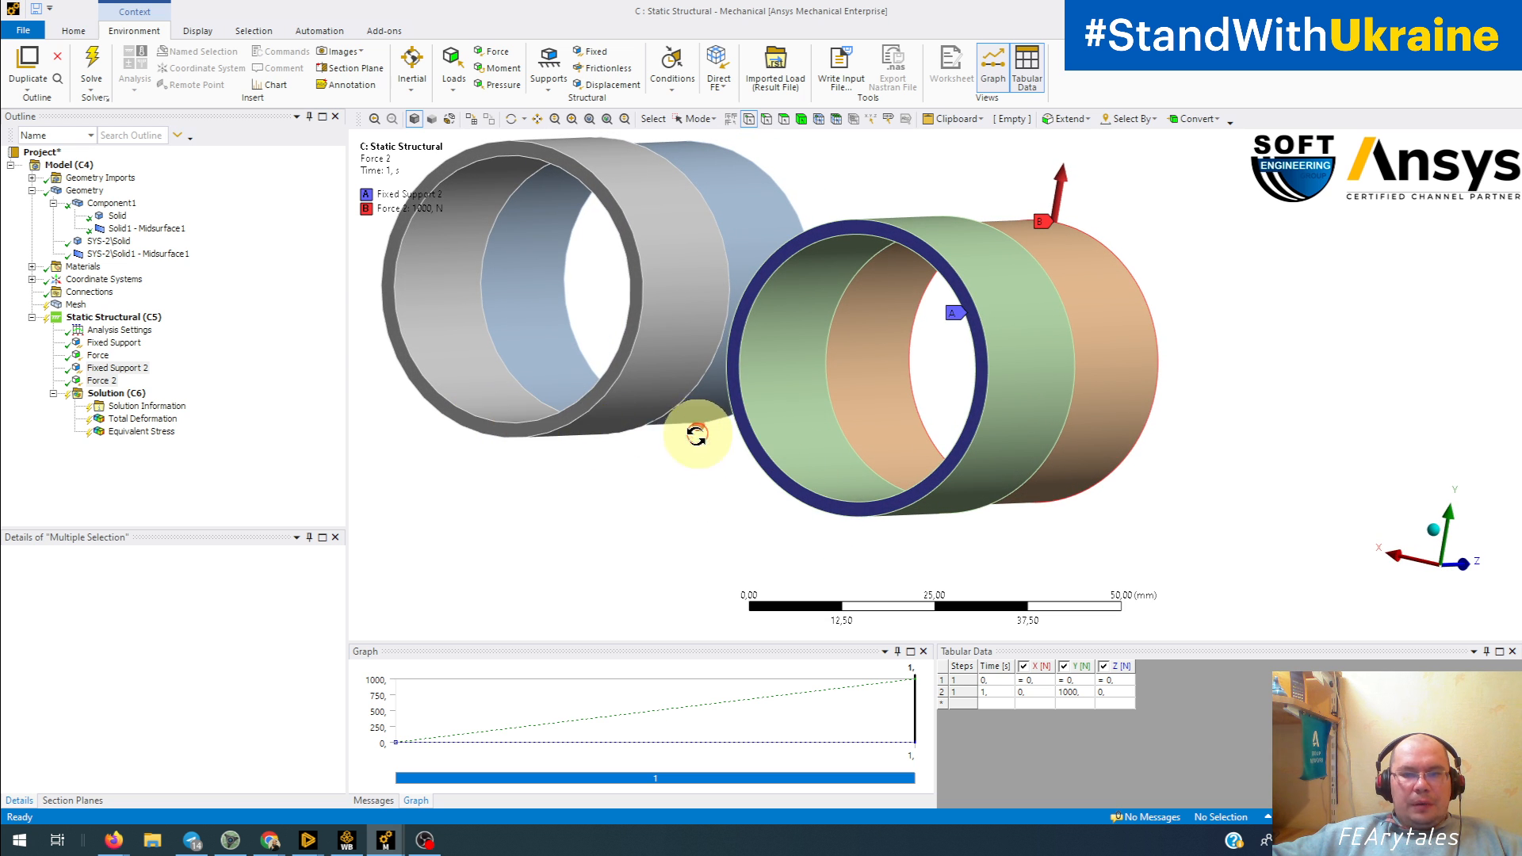
middle_drag(696, 431, 669, 445)
click(101, 319)
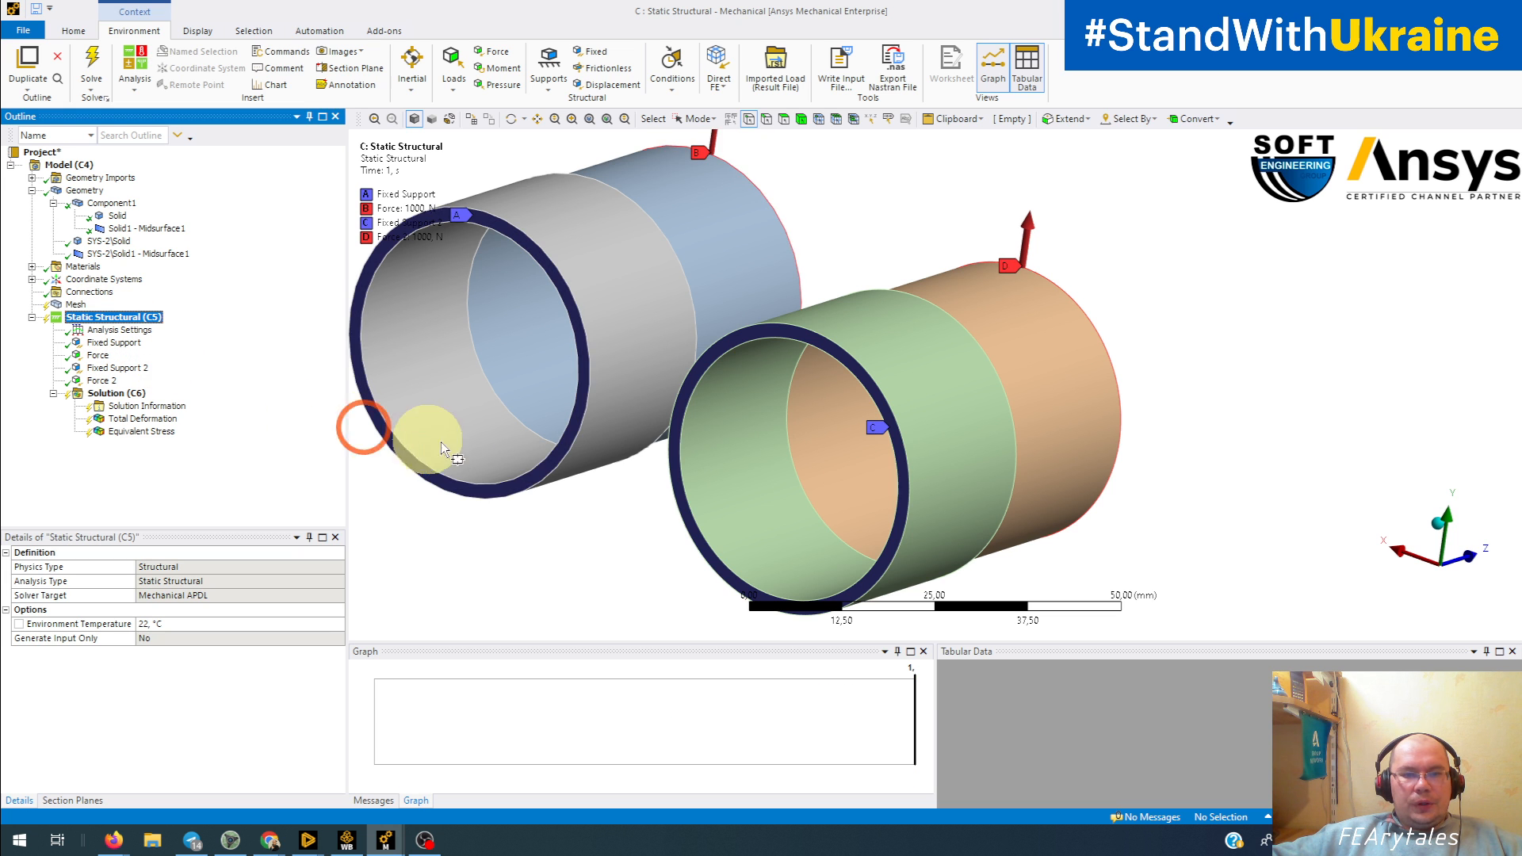
middle_drag(357, 450, 407, 492)
Step: Generate the mesh for the unsuppressed SYS-2 tube and inspect it
click(76, 304)
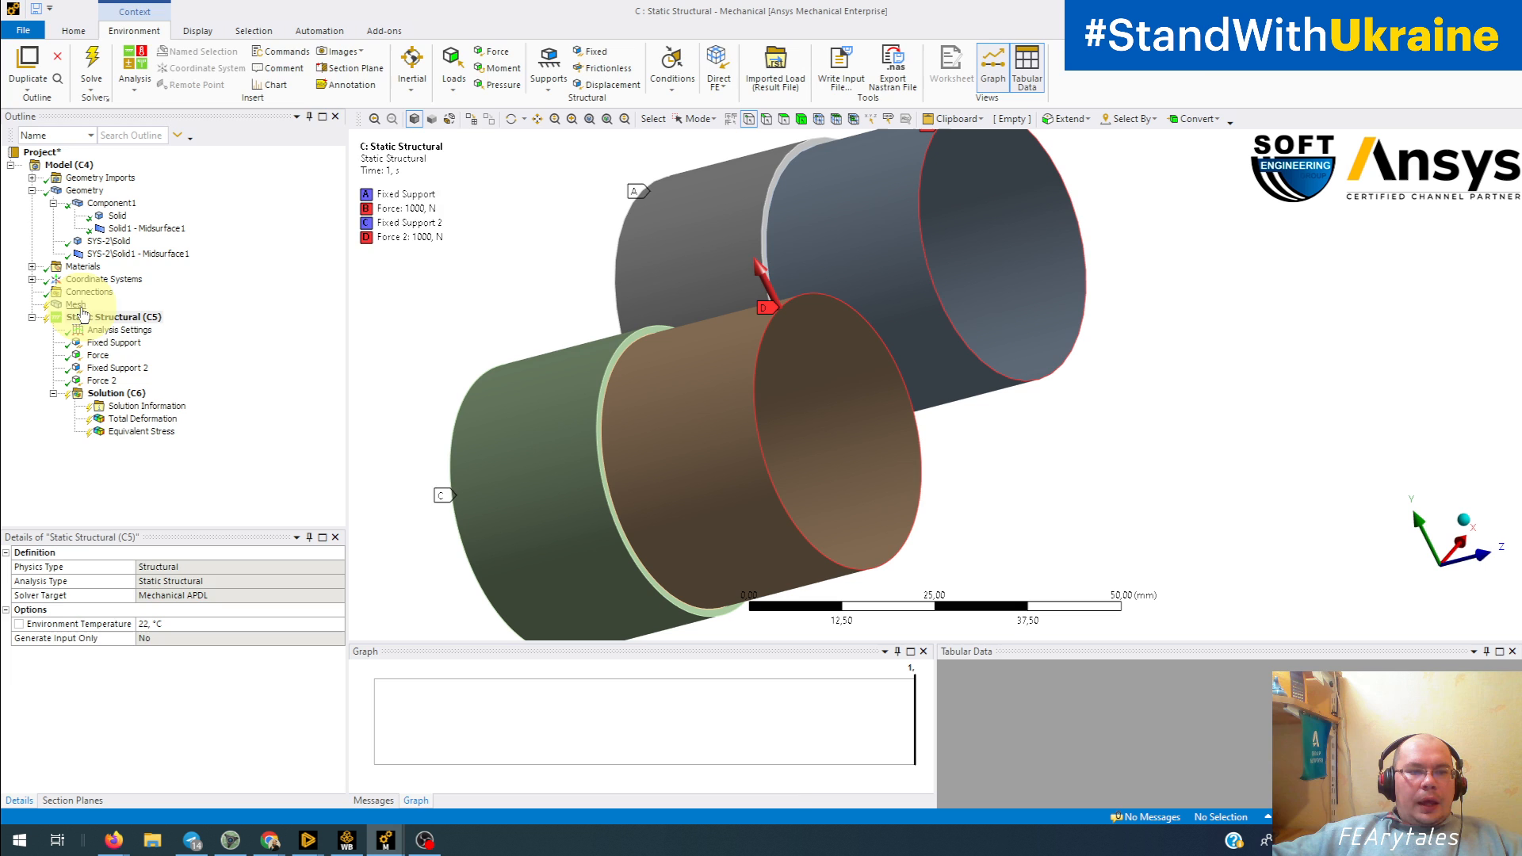
right_click(76, 304)
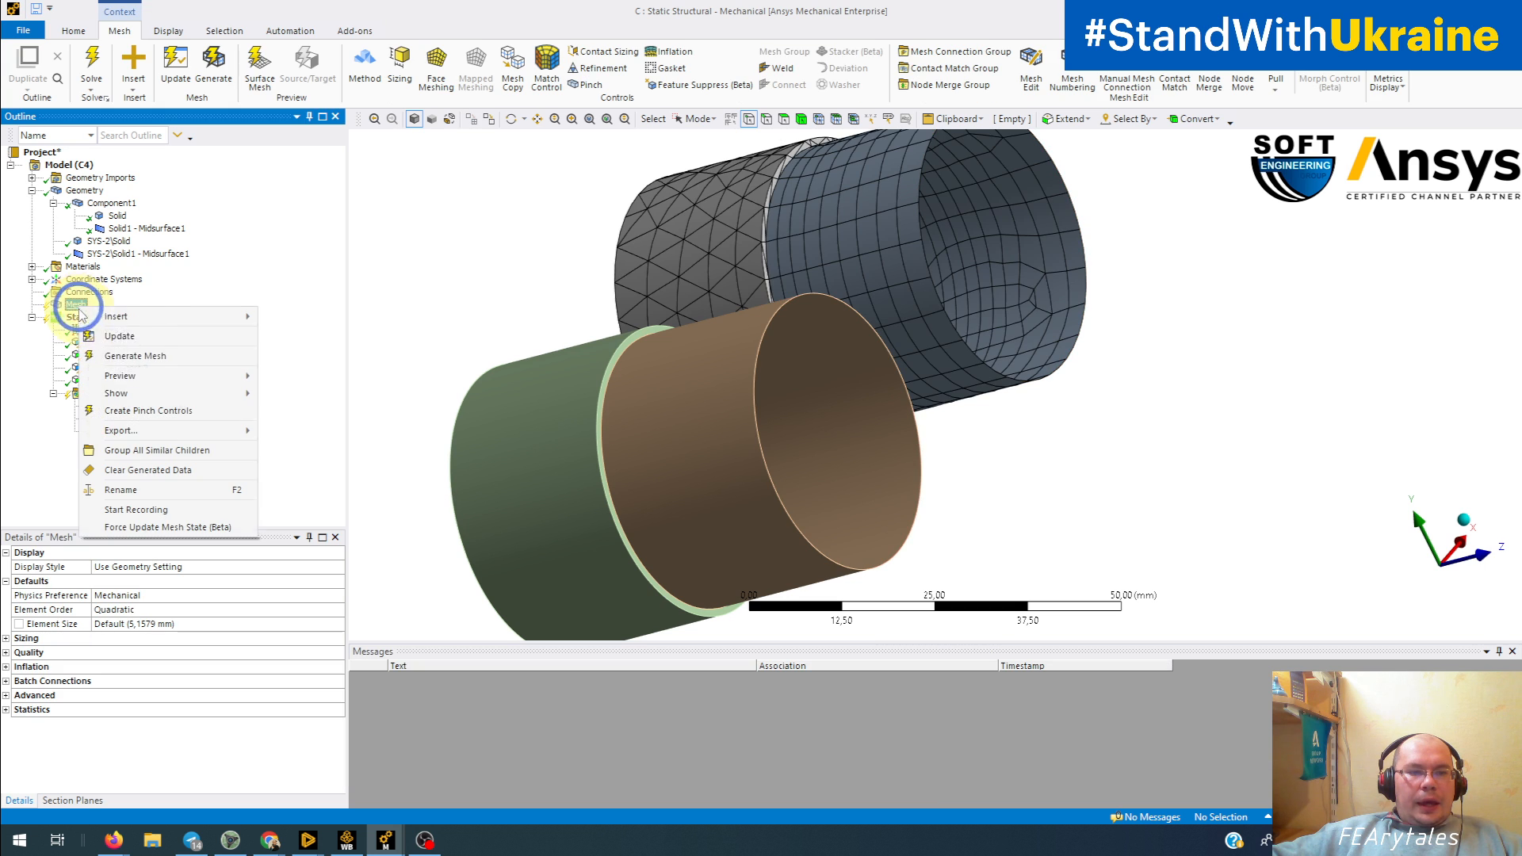
click(125, 356)
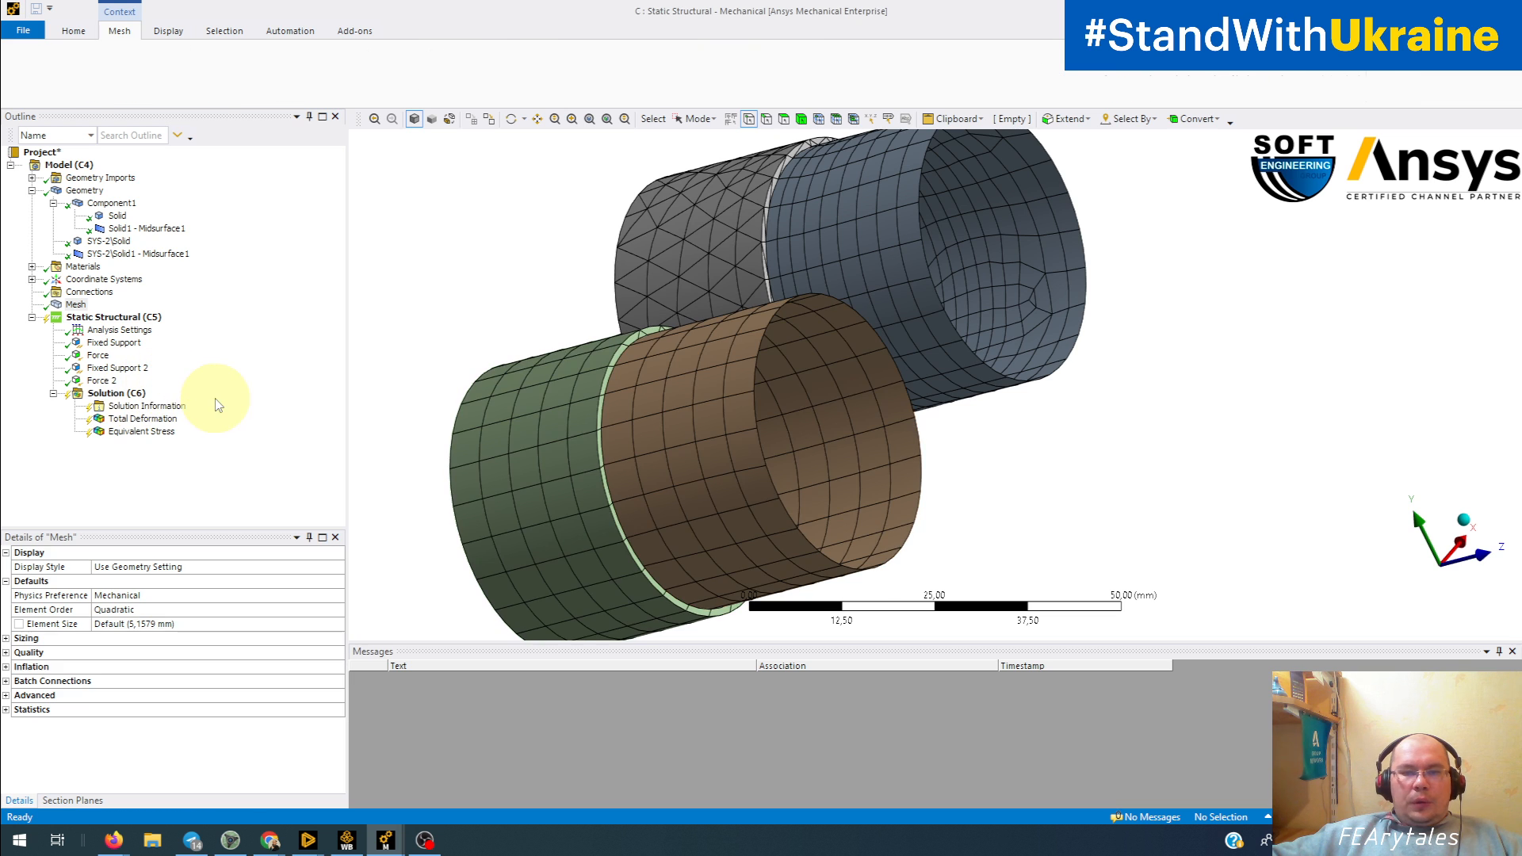
middle_drag(360, 437, 499, 436)
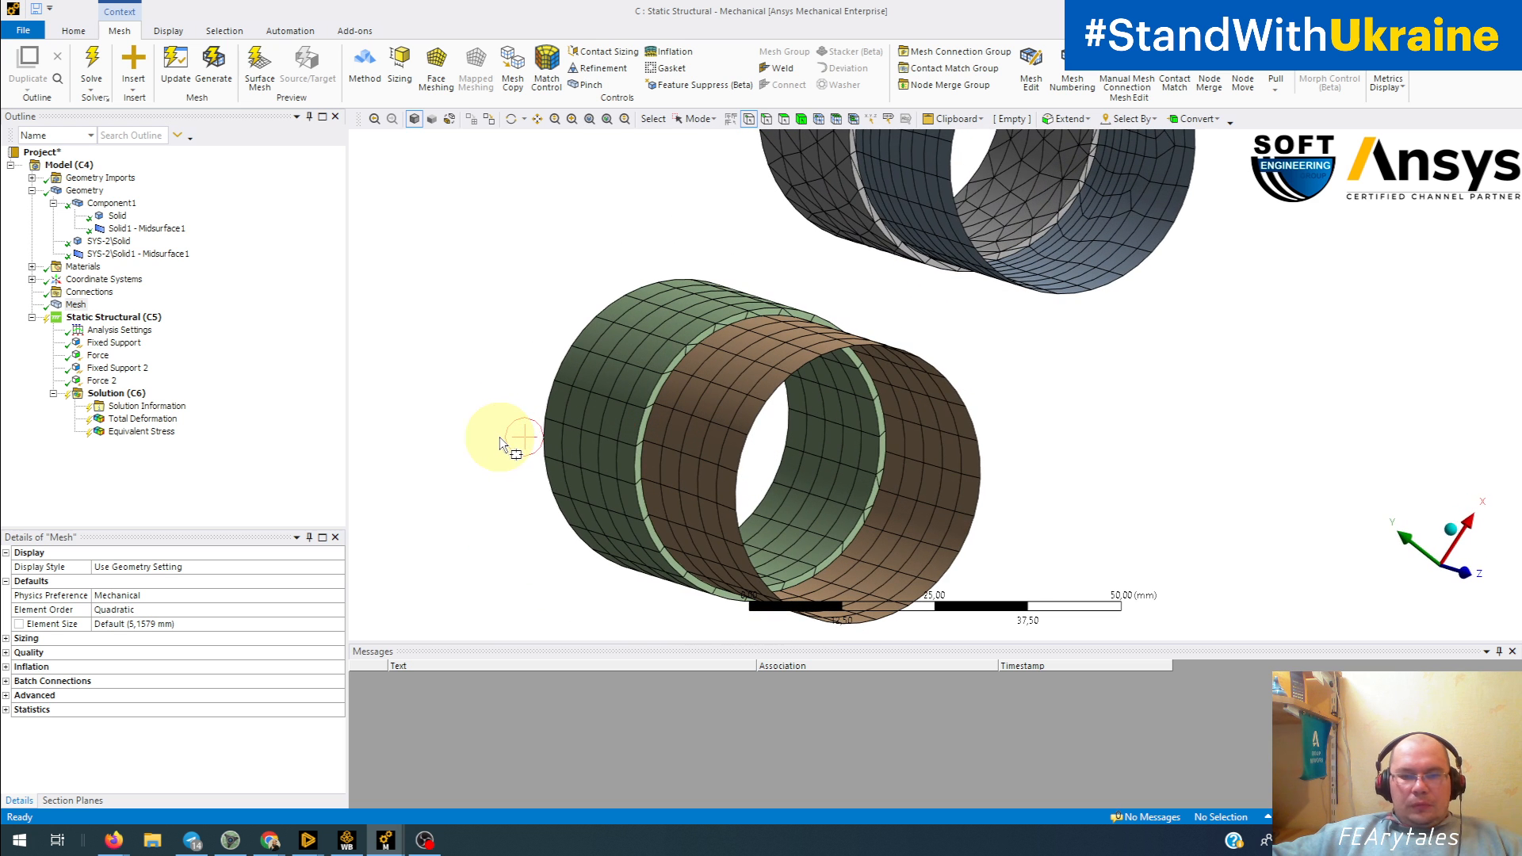
Step: Solve the analysis with both tubes and read the first solver error message in full
click(115, 395)
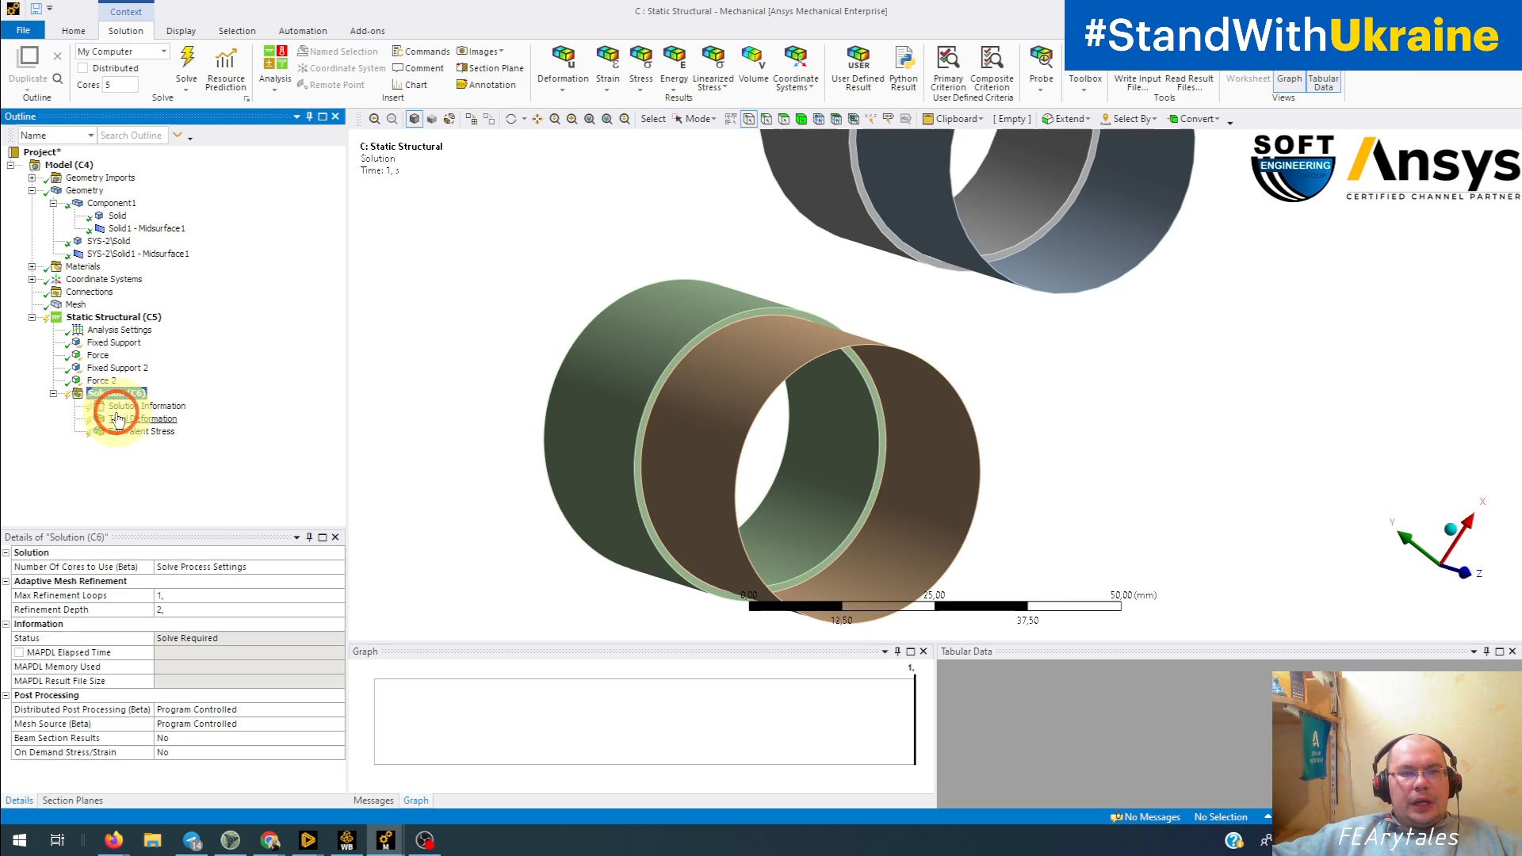
click(187, 65)
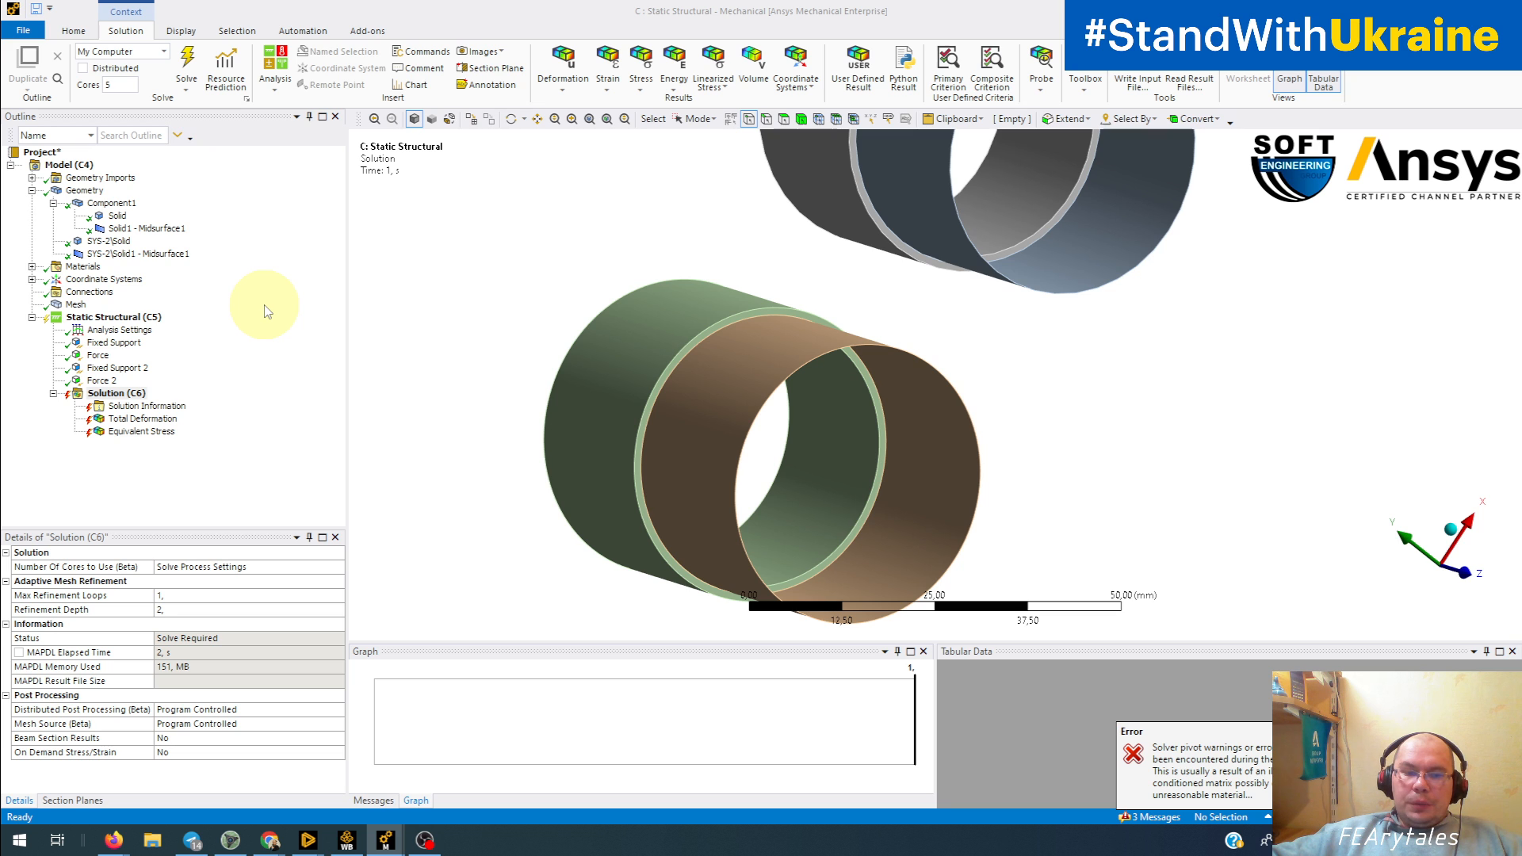
click(370, 802)
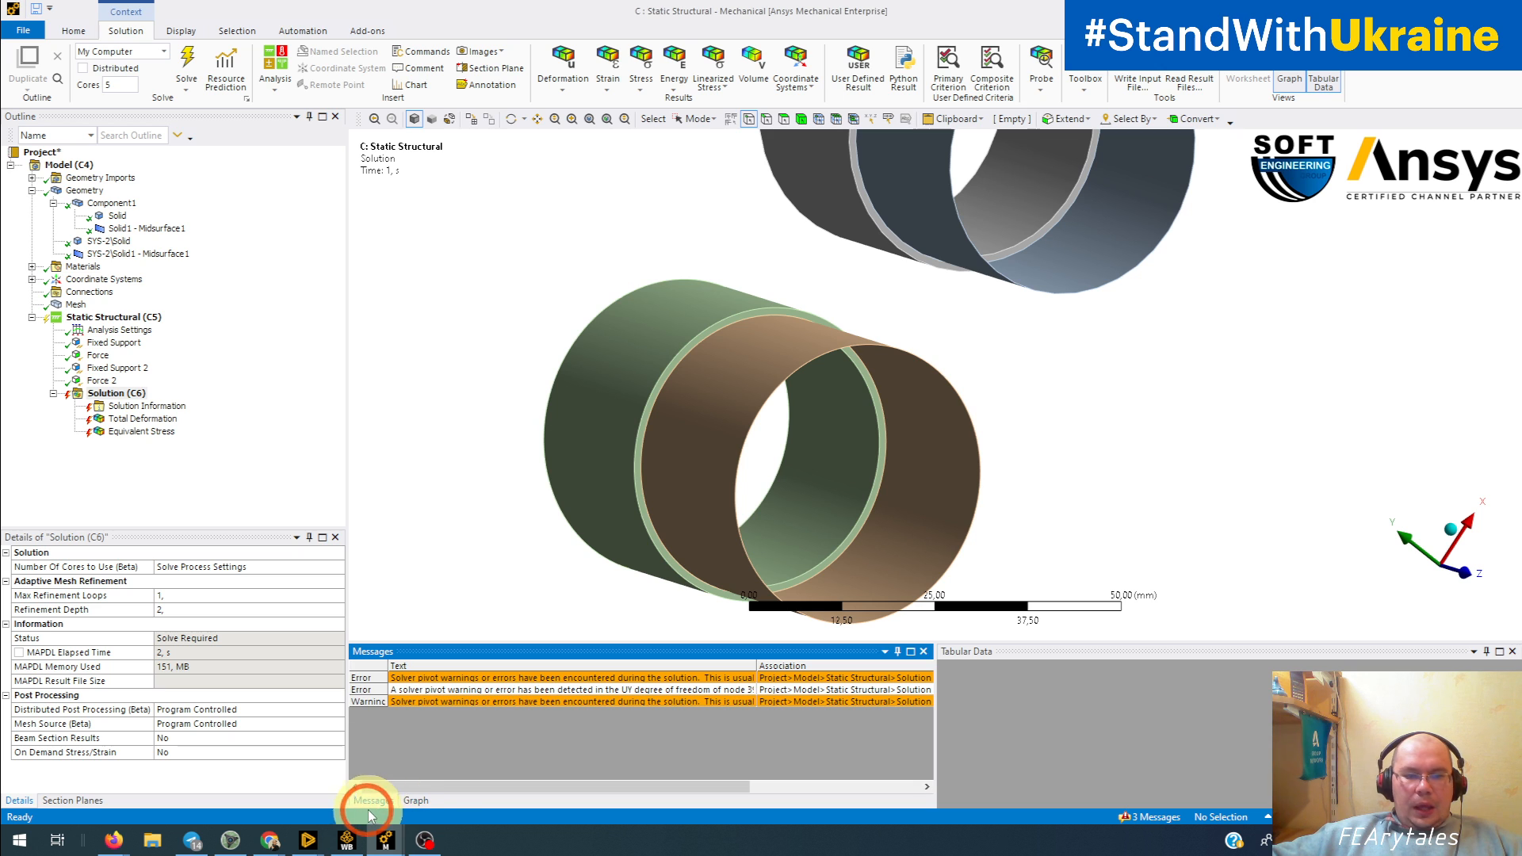
double_click(524, 682)
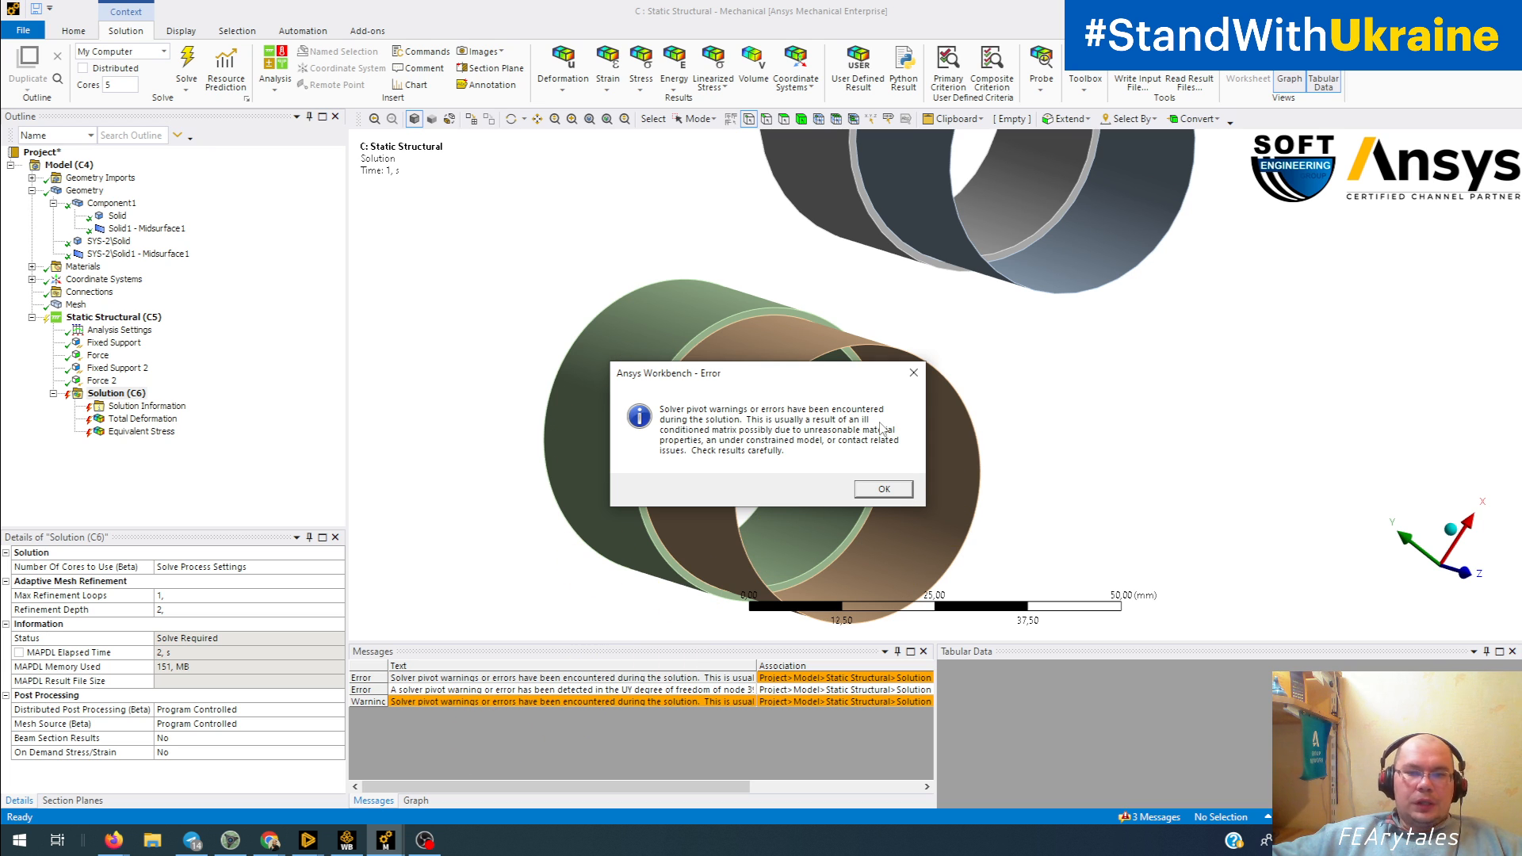
click(893, 490)
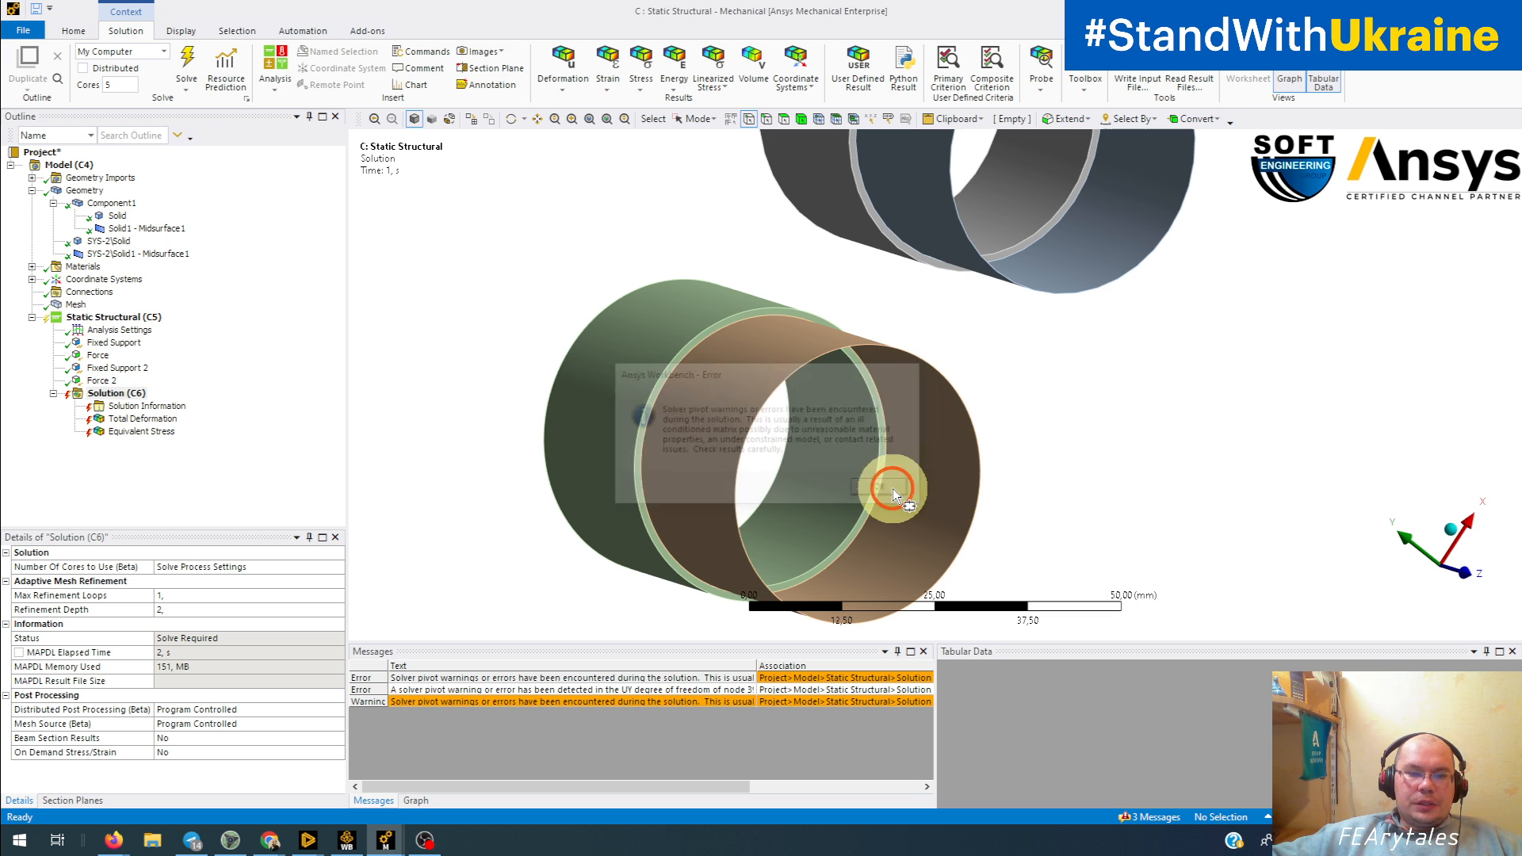
Step: Read the second solver error message in full, including the affected node's degree of freedom and body, and close it
double_click(591, 691)
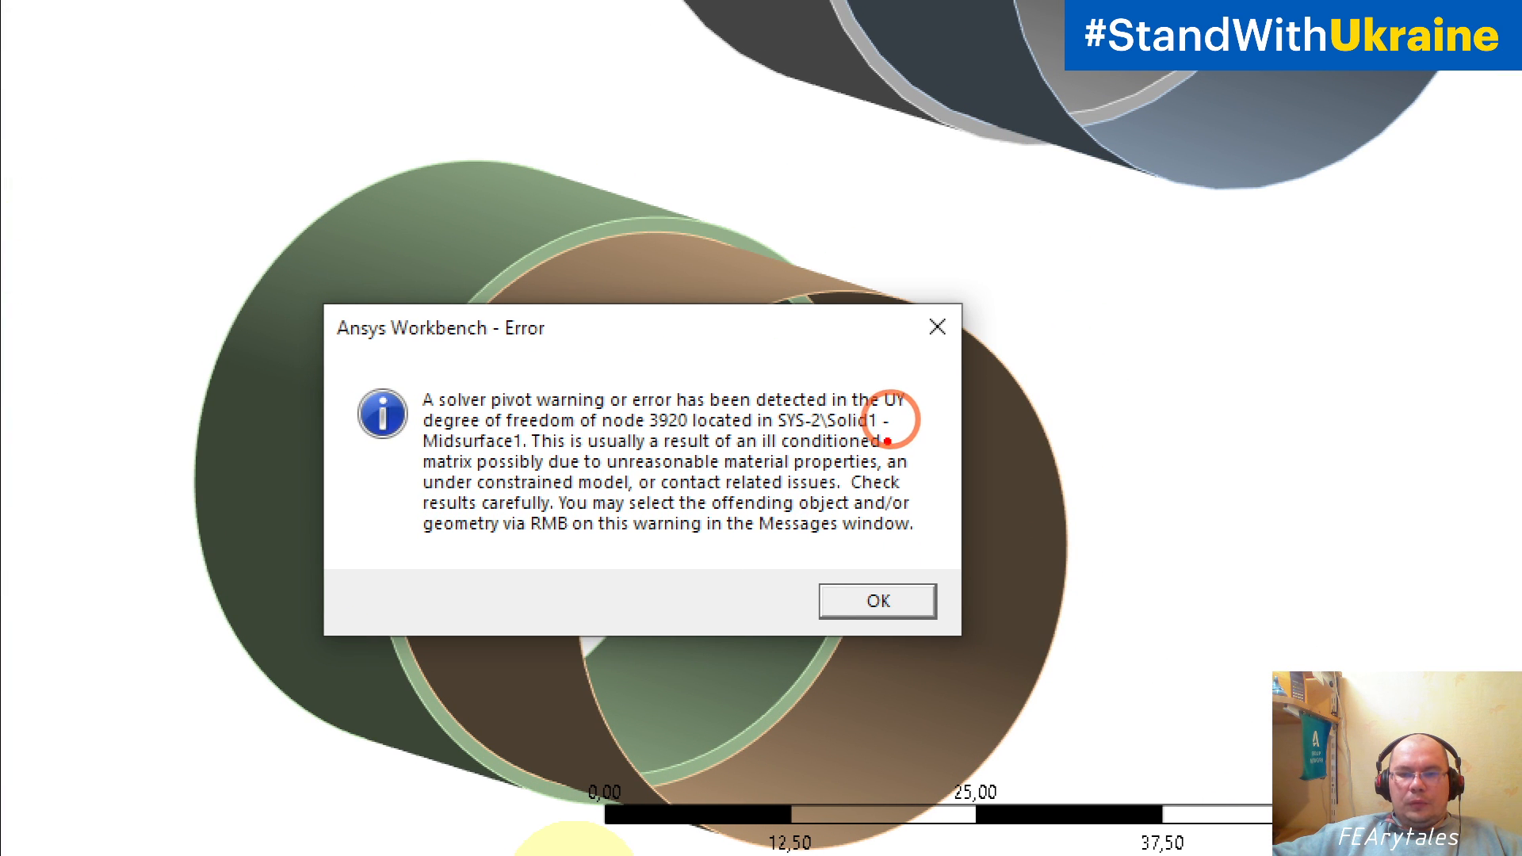
mouse_move(896, 419)
mouse_down()
mouse_move(924, 421)
mouse_move(937, 398)
mouse_up()
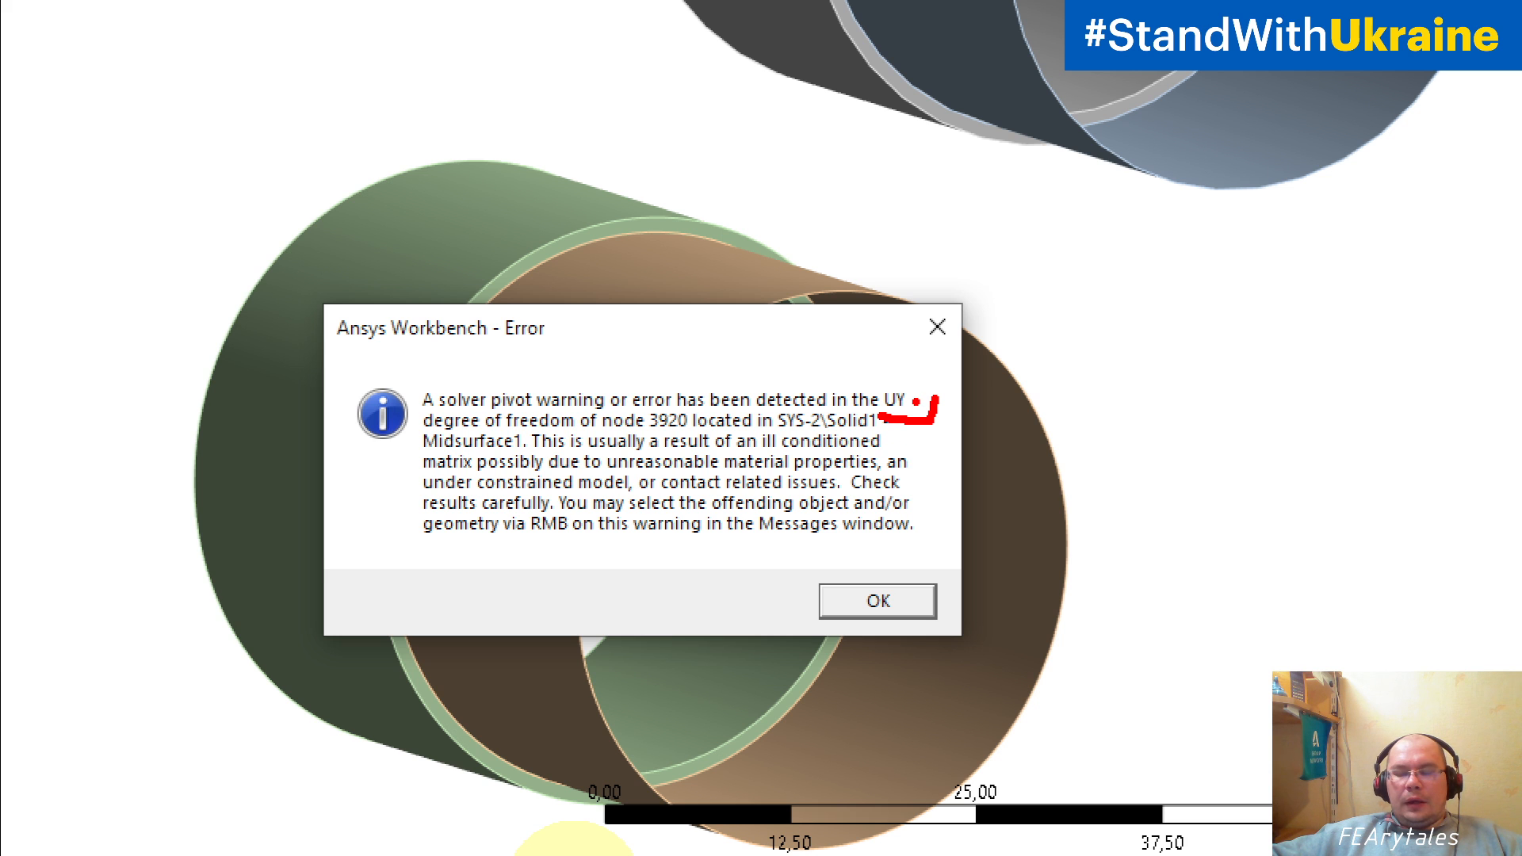
key(Escape)
click(1062, 509)
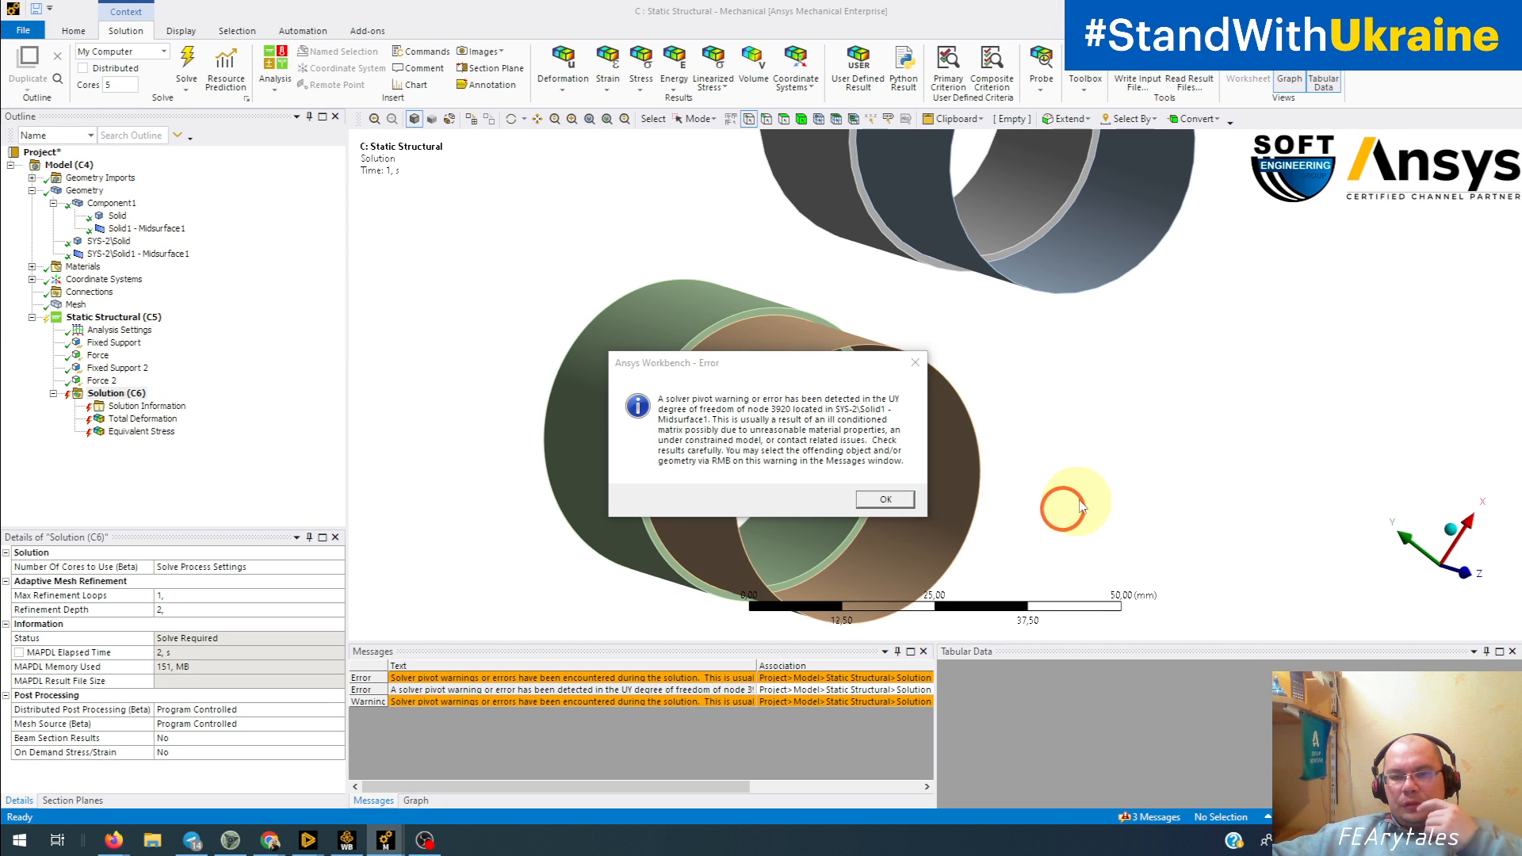
click(886, 499)
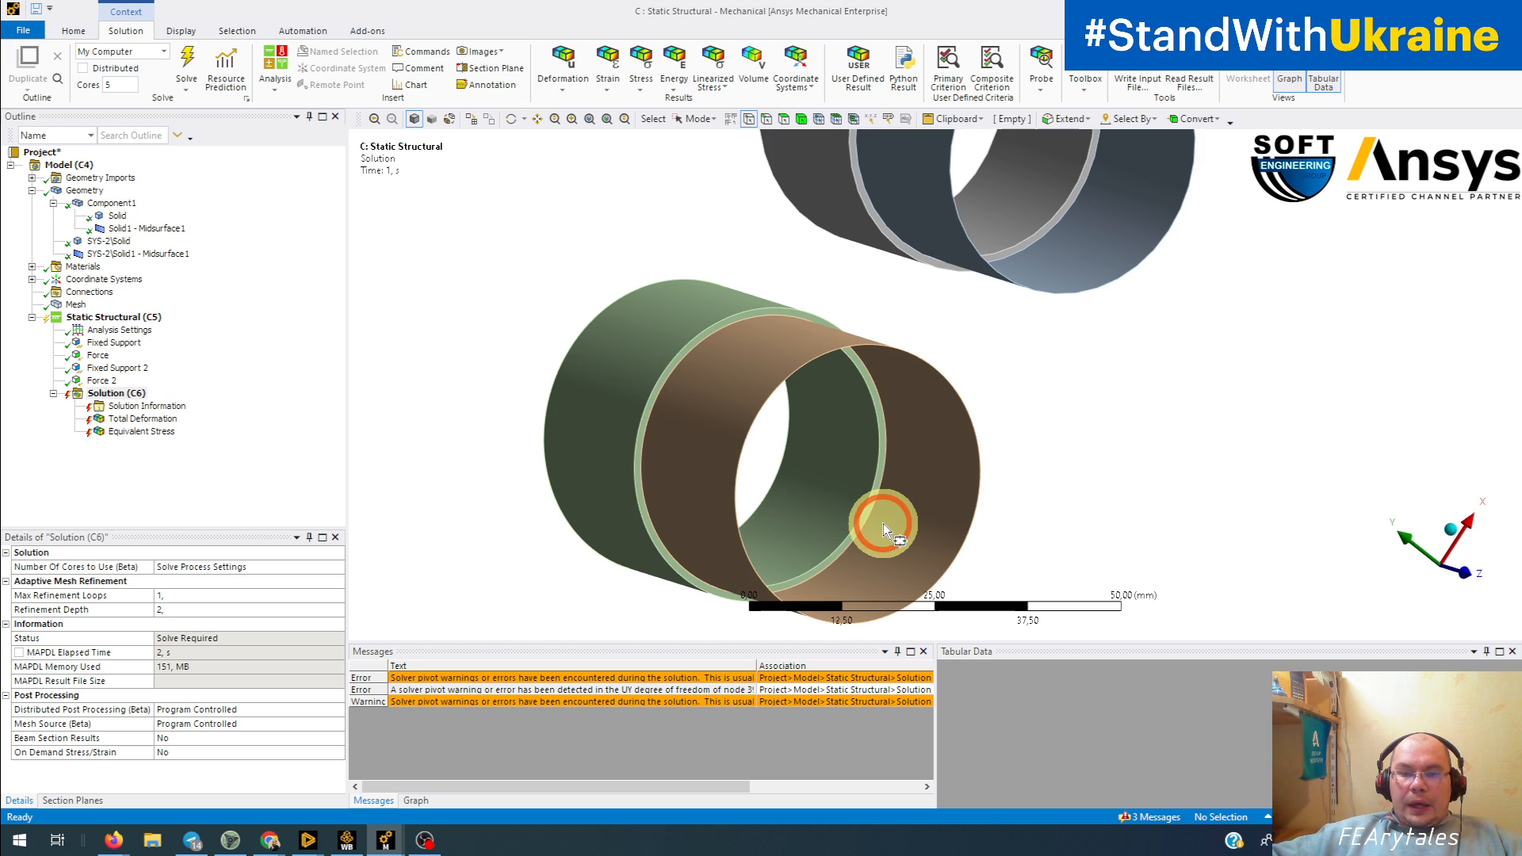
Step: Examine the solid-to-shell joint of both tubes from several sides and check the Connections branch for contacts
middle_drag(883, 524, 971, 494)
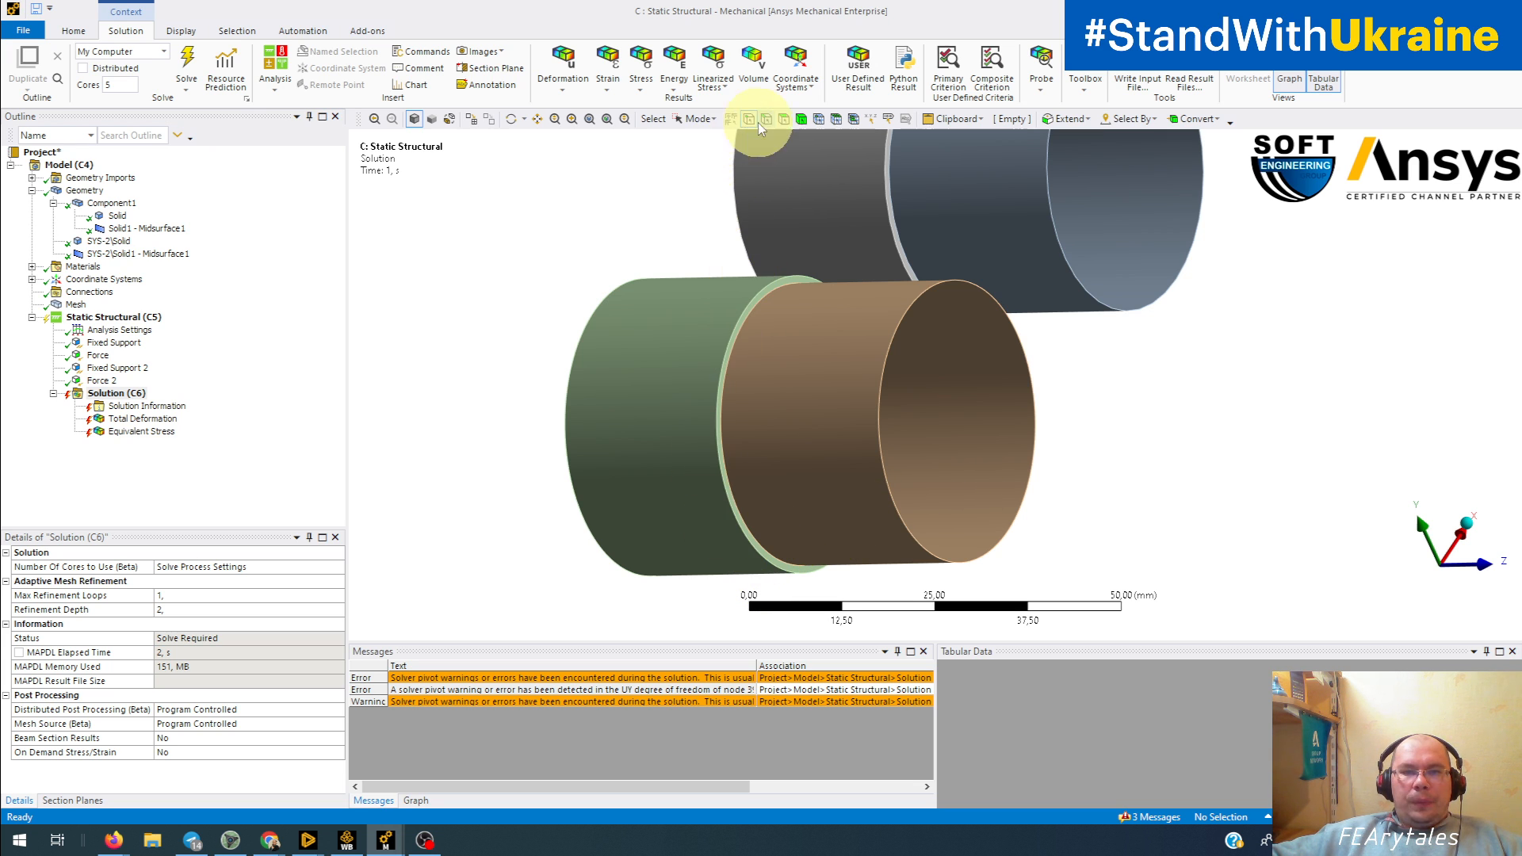
click(783, 119)
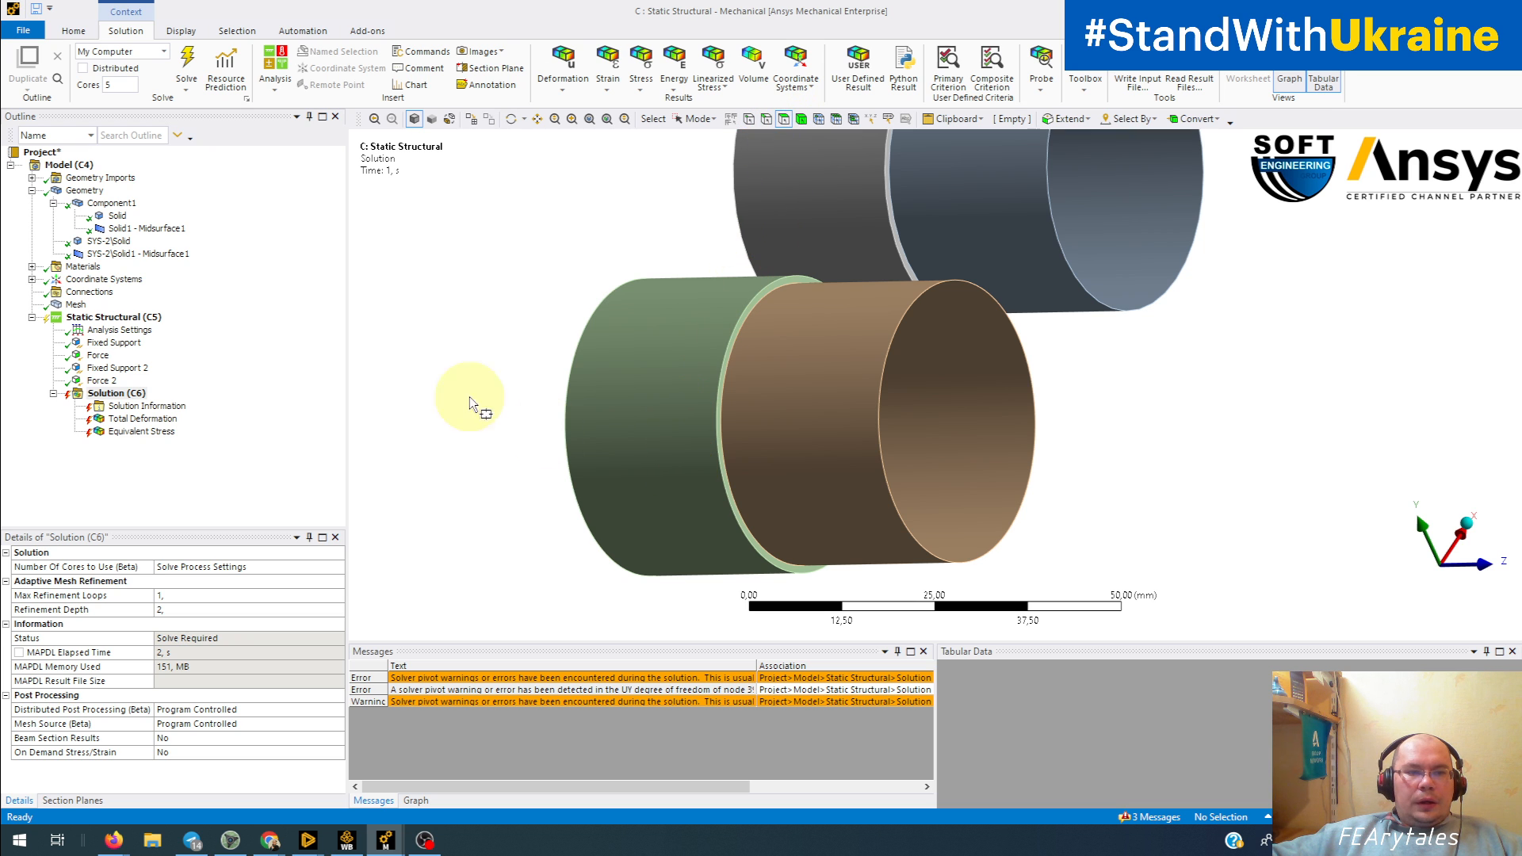
click(89, 292)
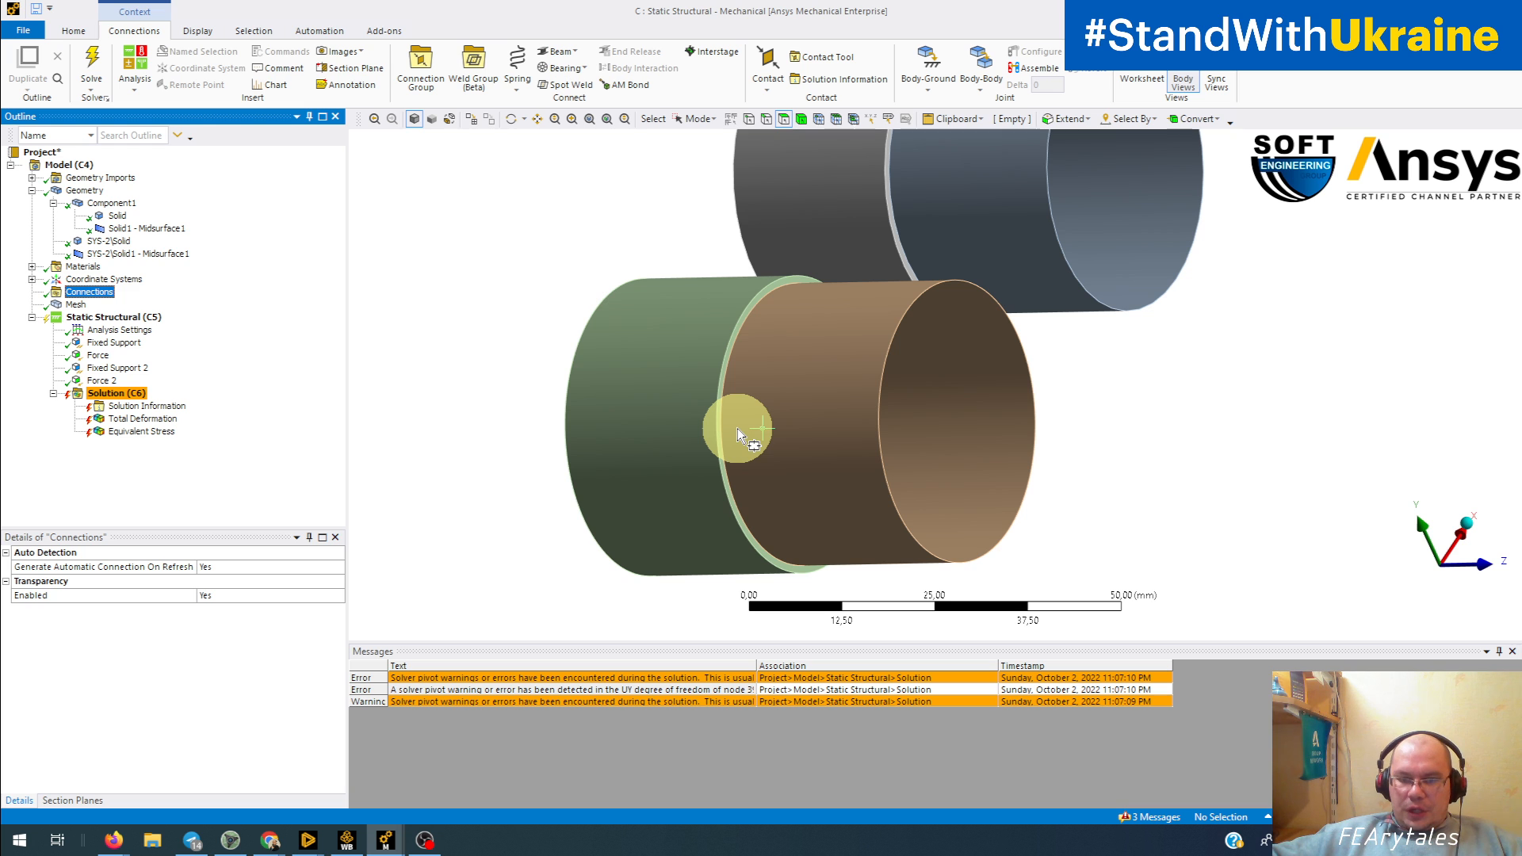
middle_drag(737, 428, 617, 528)
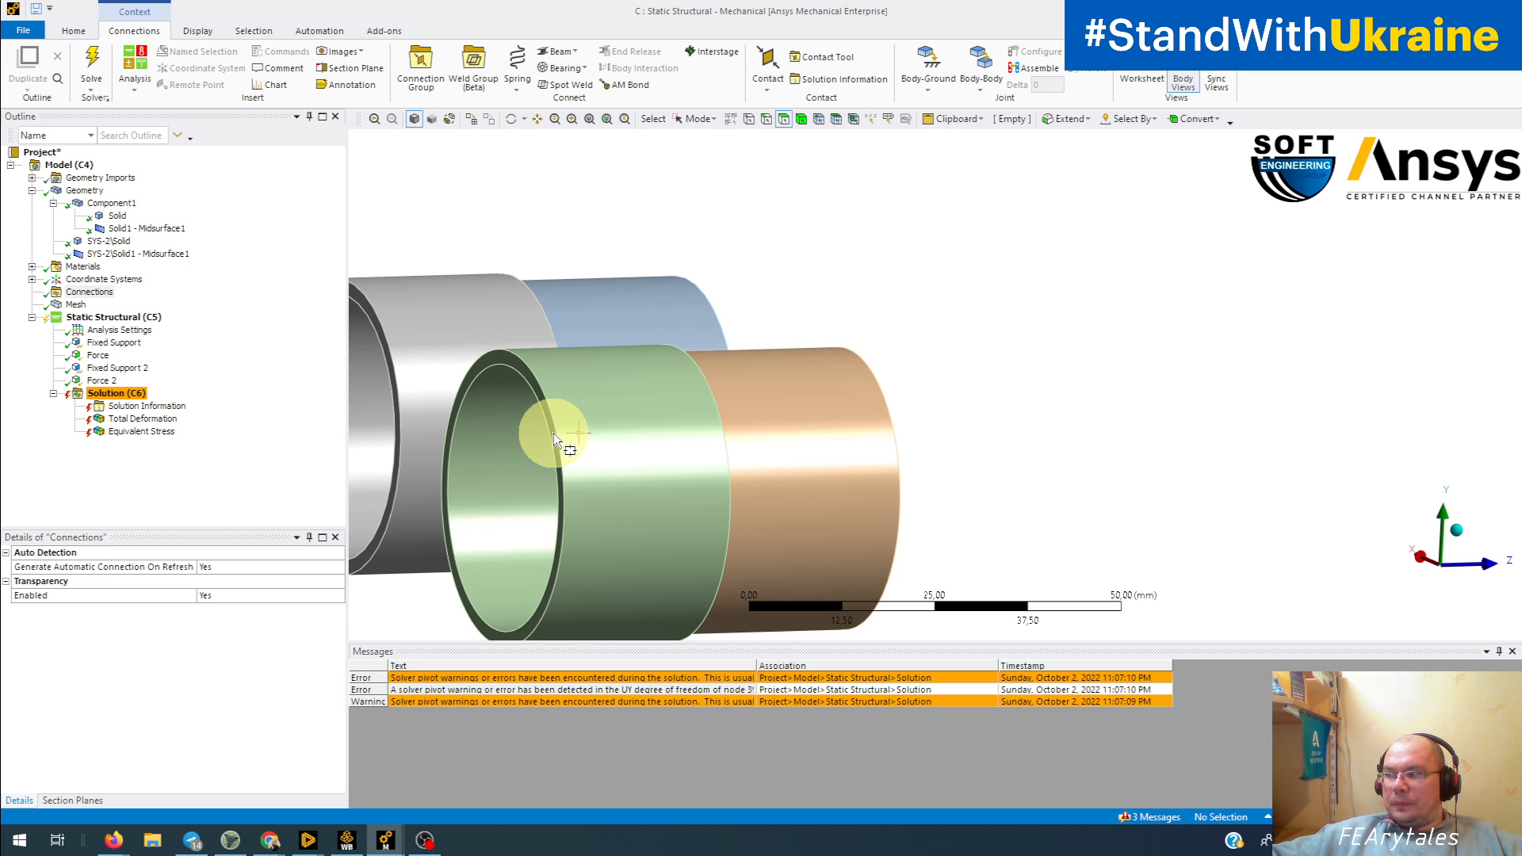
middle_drag(740, 486, 817, 416)
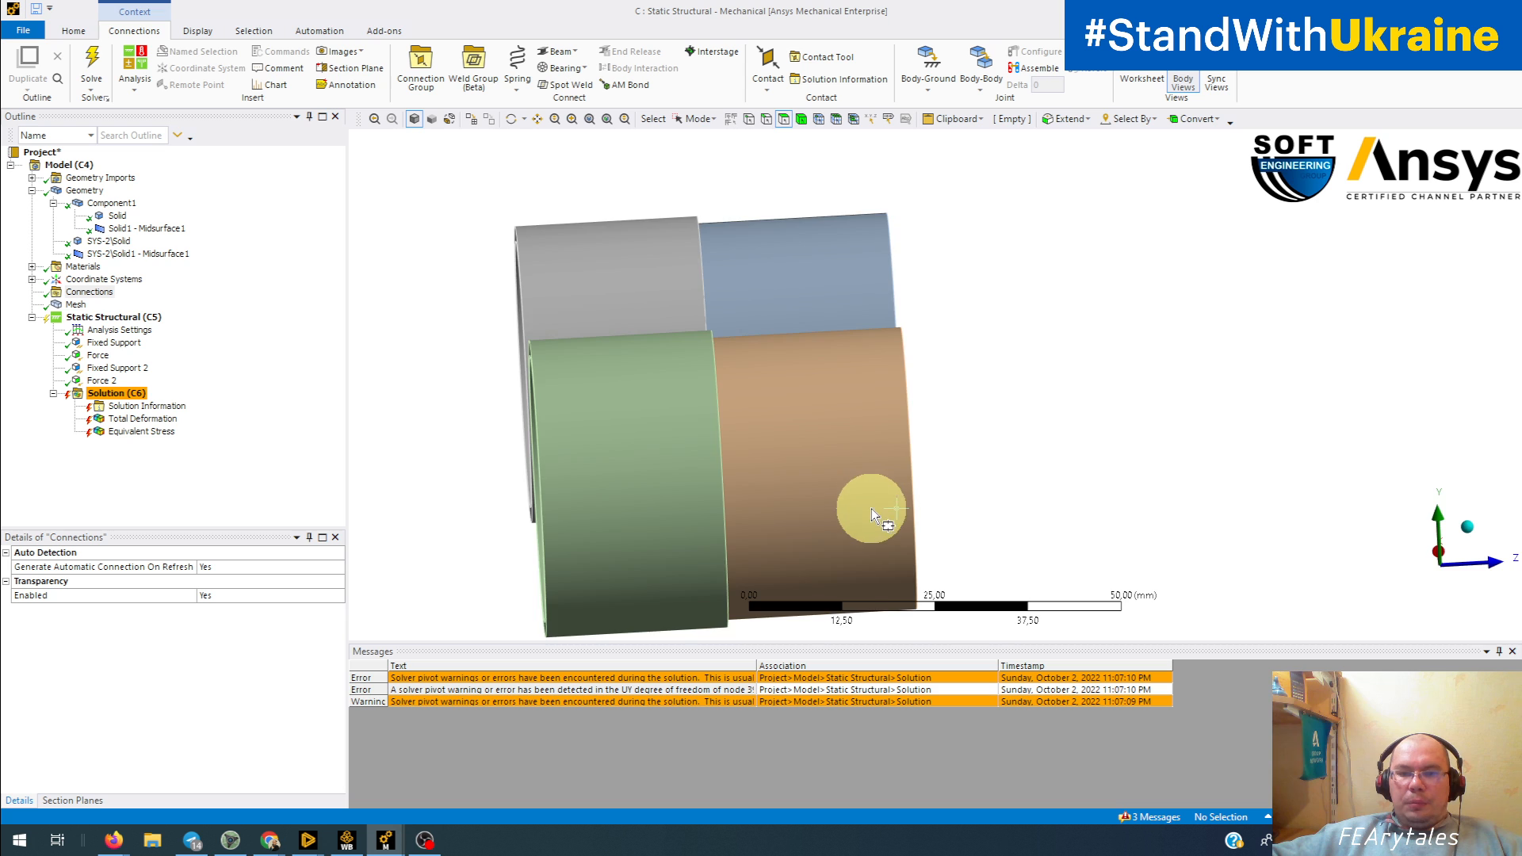
middle_drag(872, 507, 739, 498)
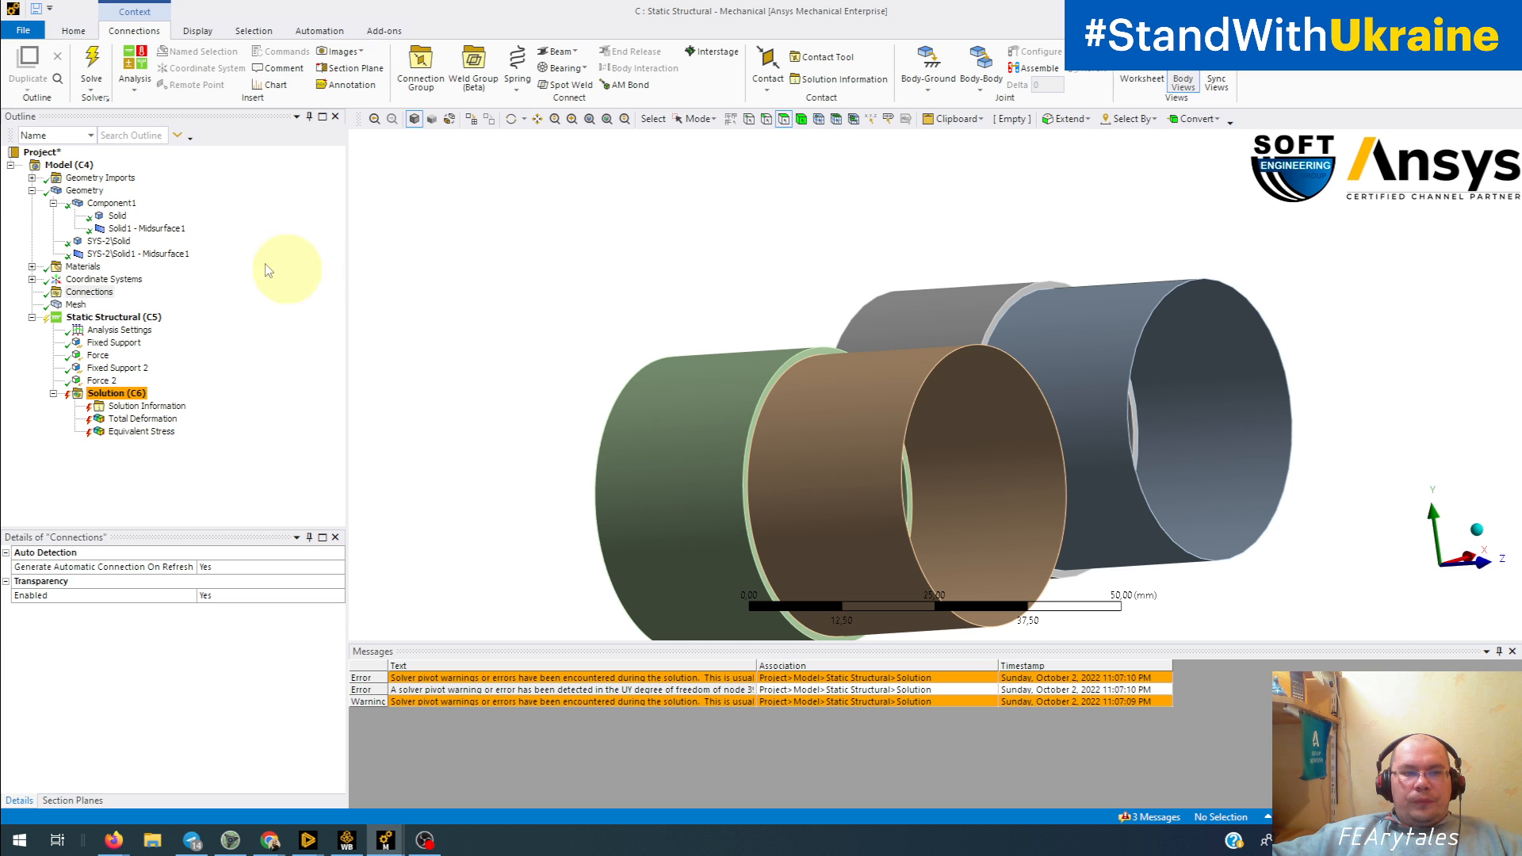
Step: Insert a contact connection group under Connections, try creating automatic connections, and review its Face/Face and Face/Edge detection settings
click(88, 293)
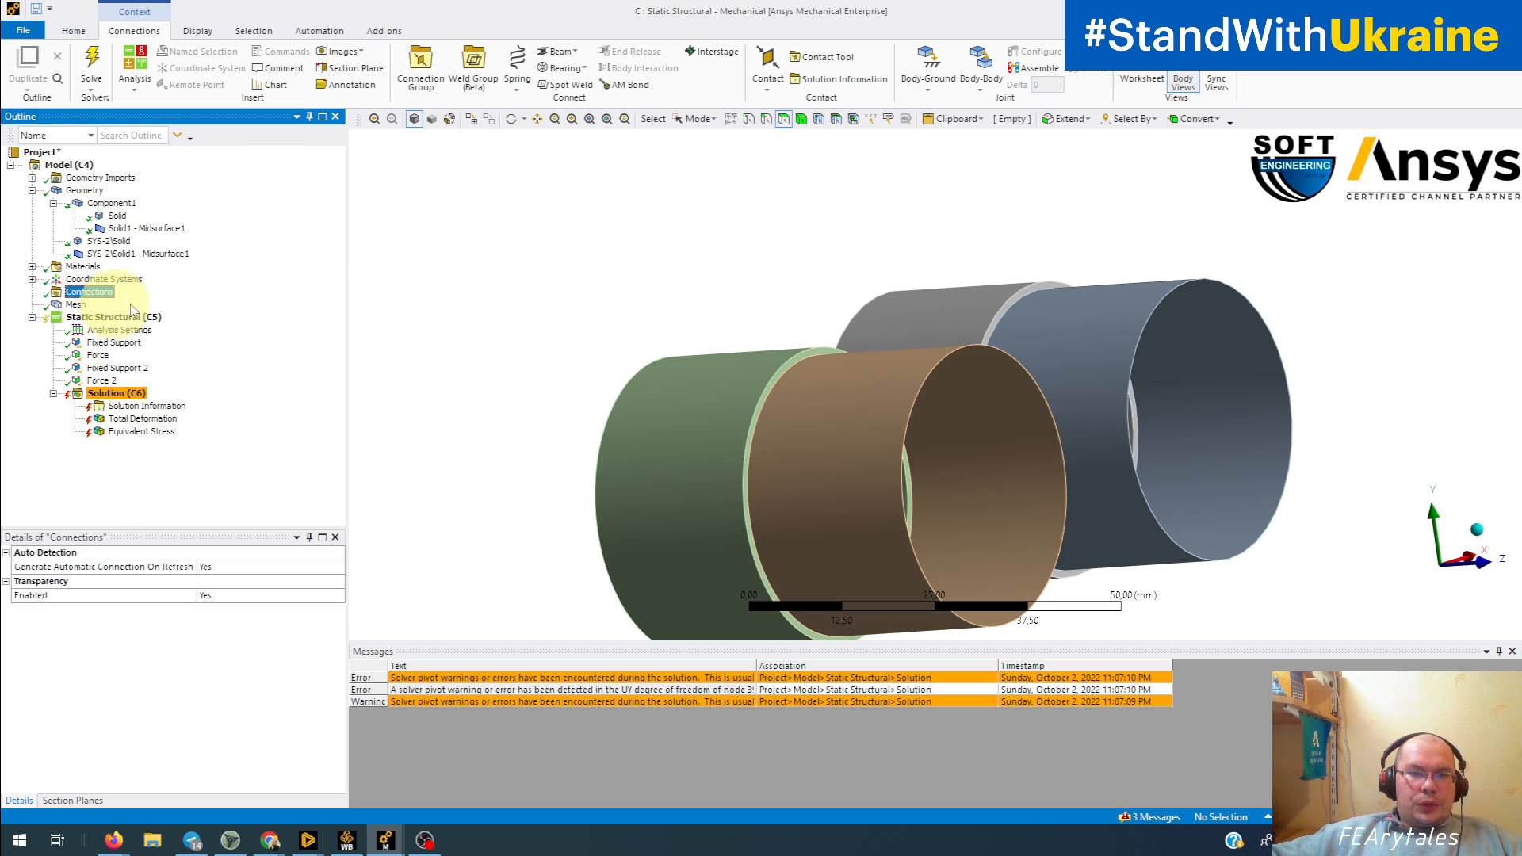
click(423, 79)
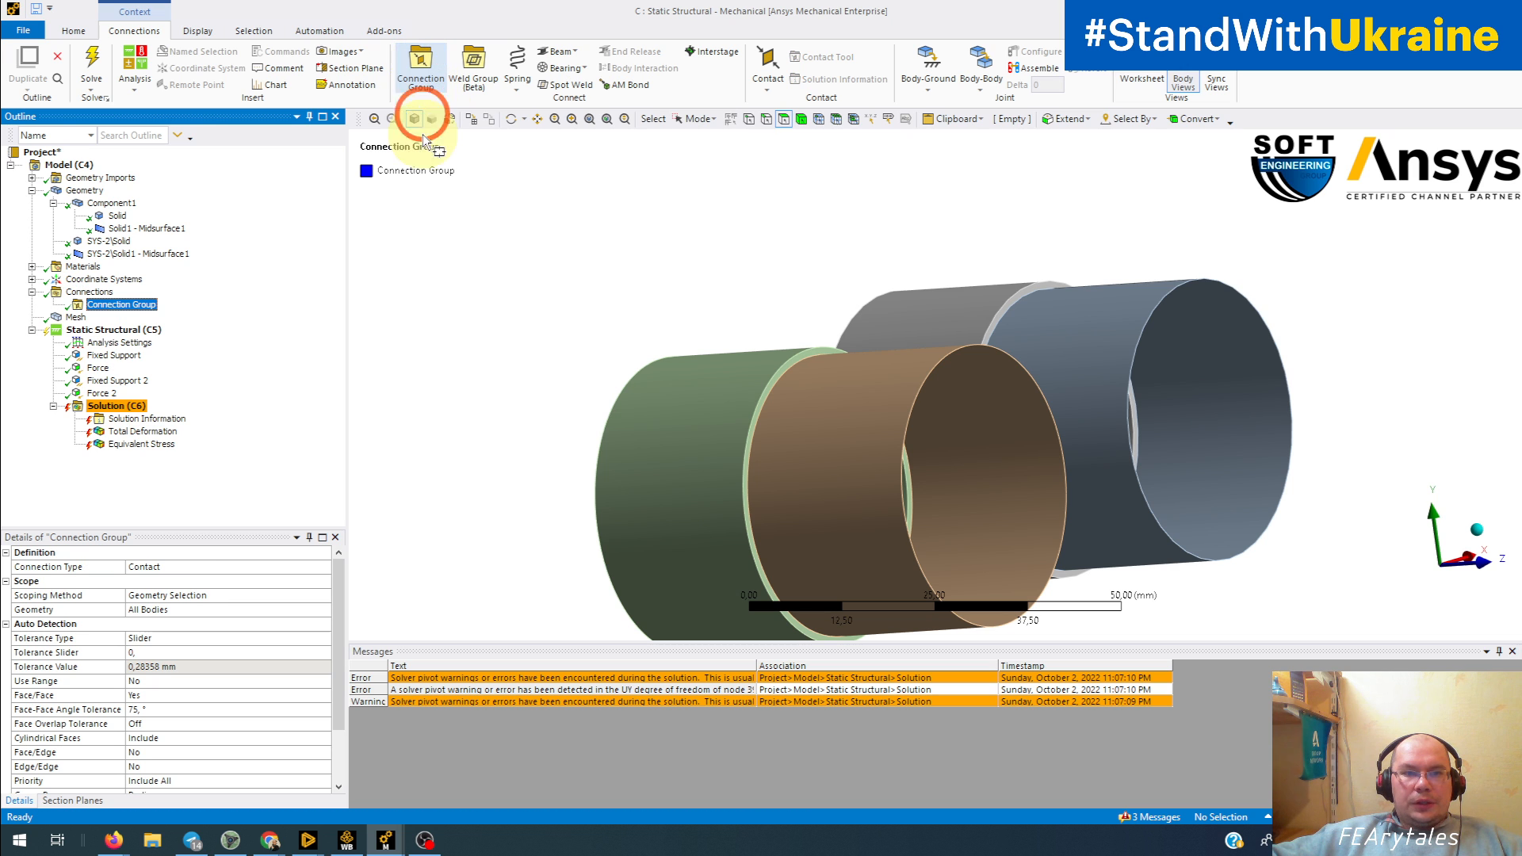
right_click(136, 312)
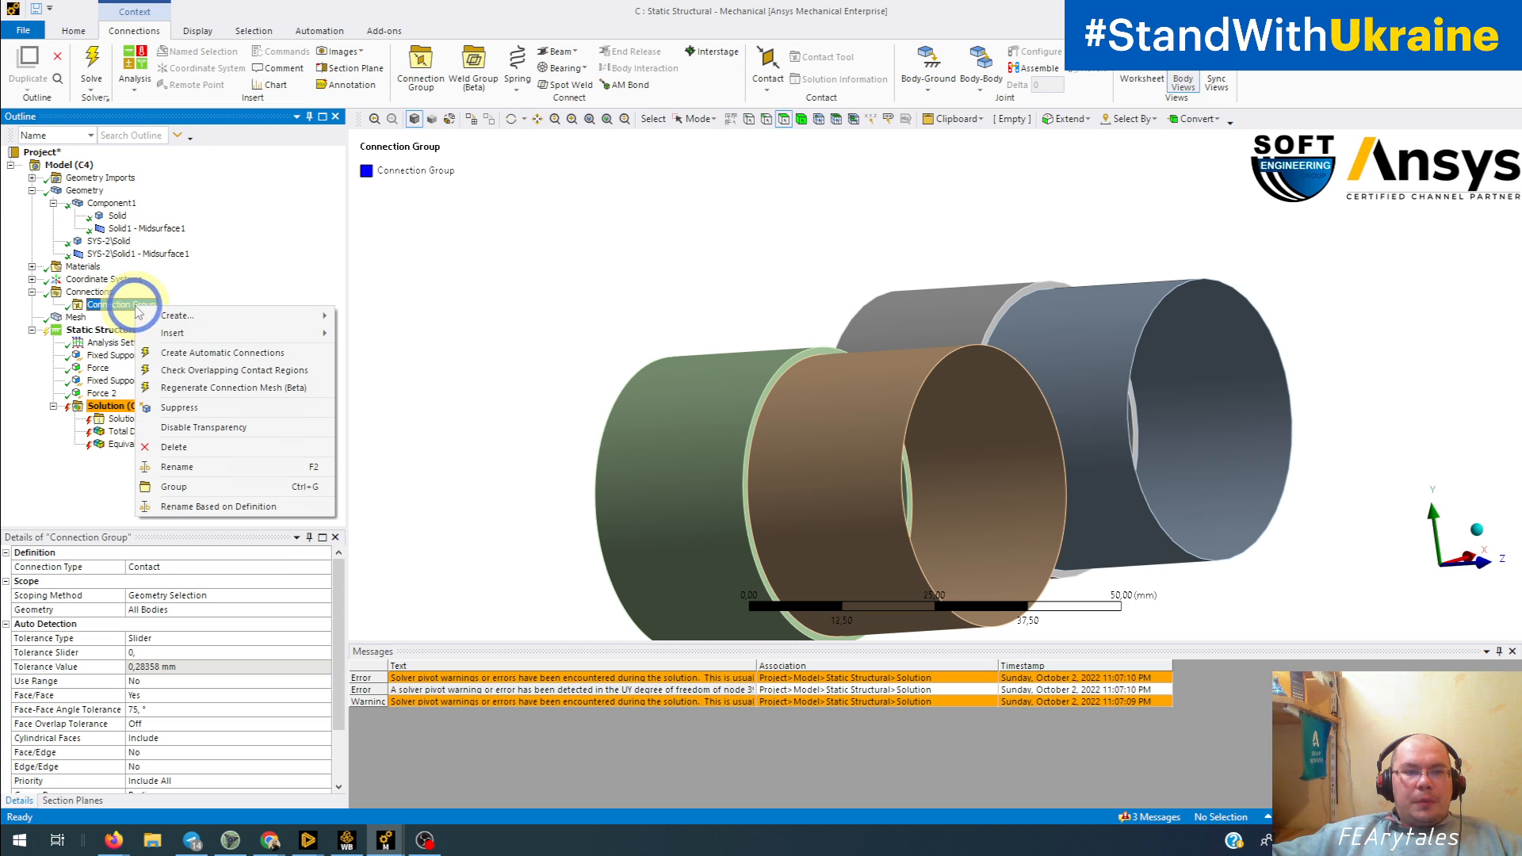
click(169, 362)
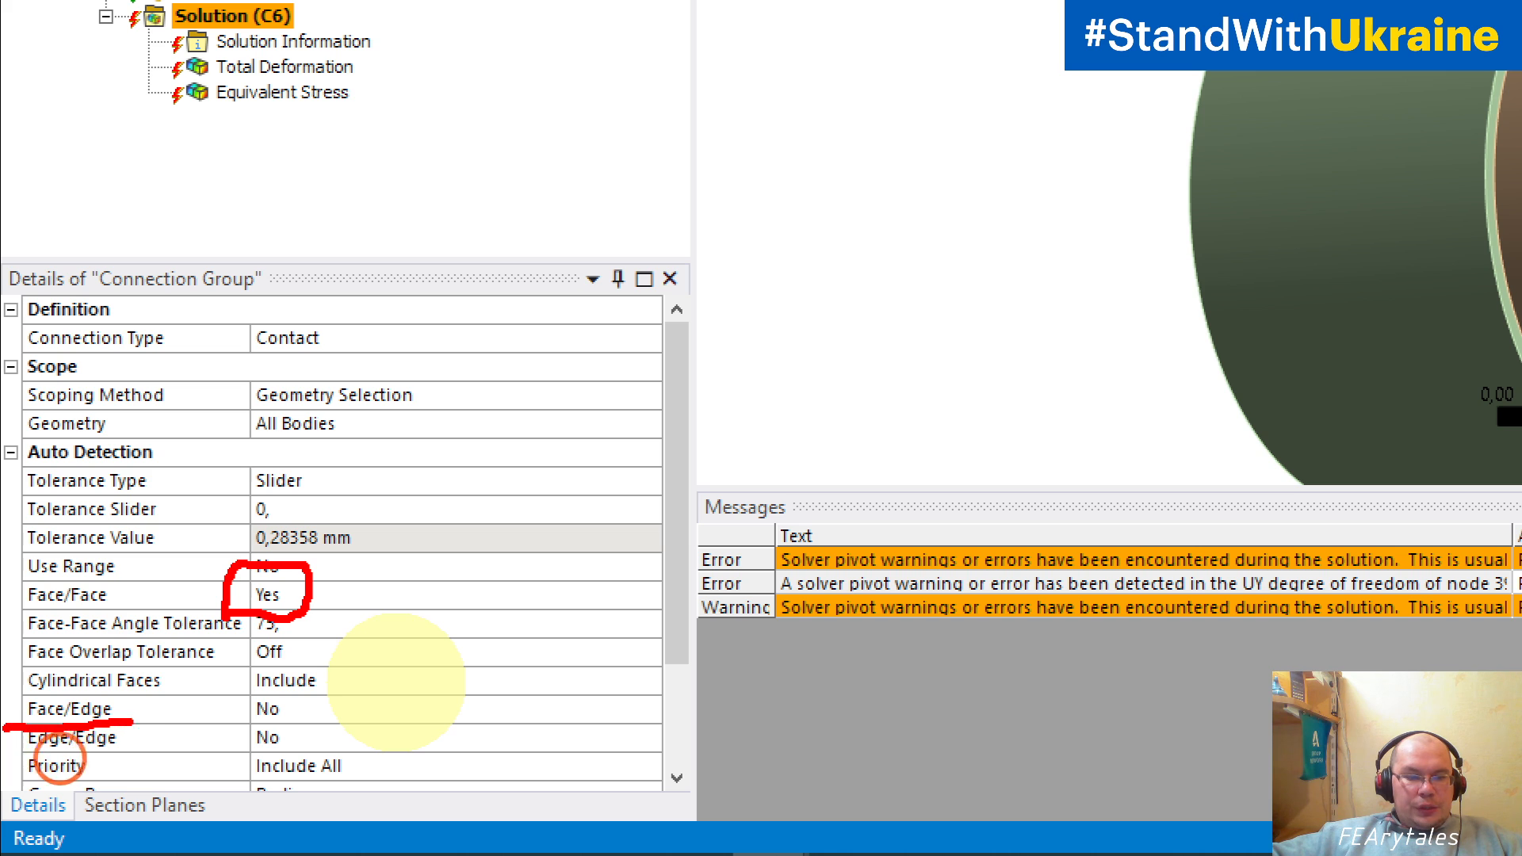
mouse_move(4, 725)
mouse_down()
mouse_move(245, 723)
mouse_move(305, 739)
mouse_up()
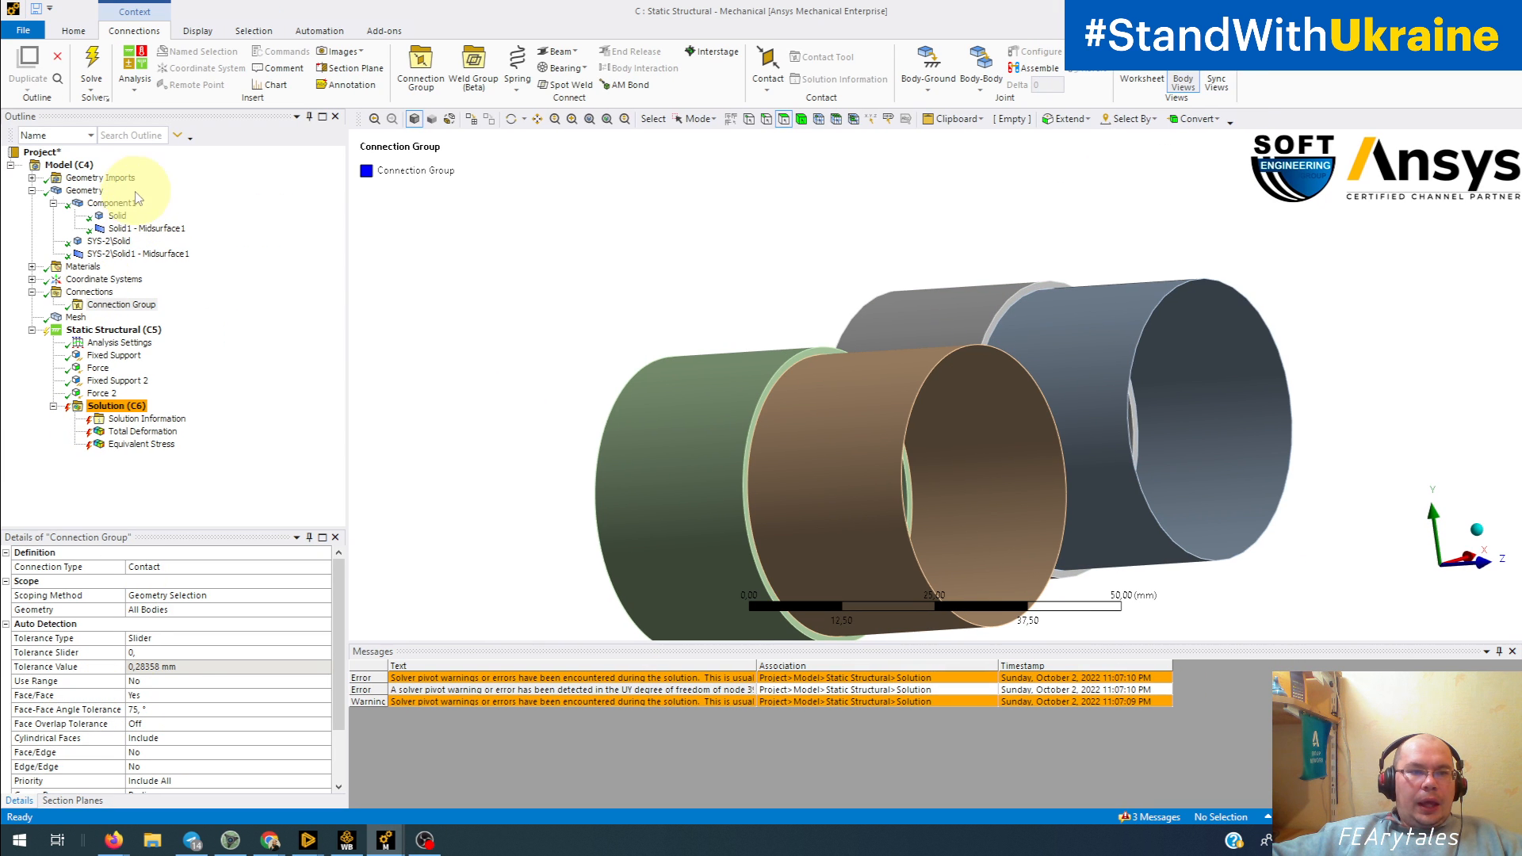
Step: Suppress the Component1 part so that only the SYS-2 tube remains active
click(125, 204)
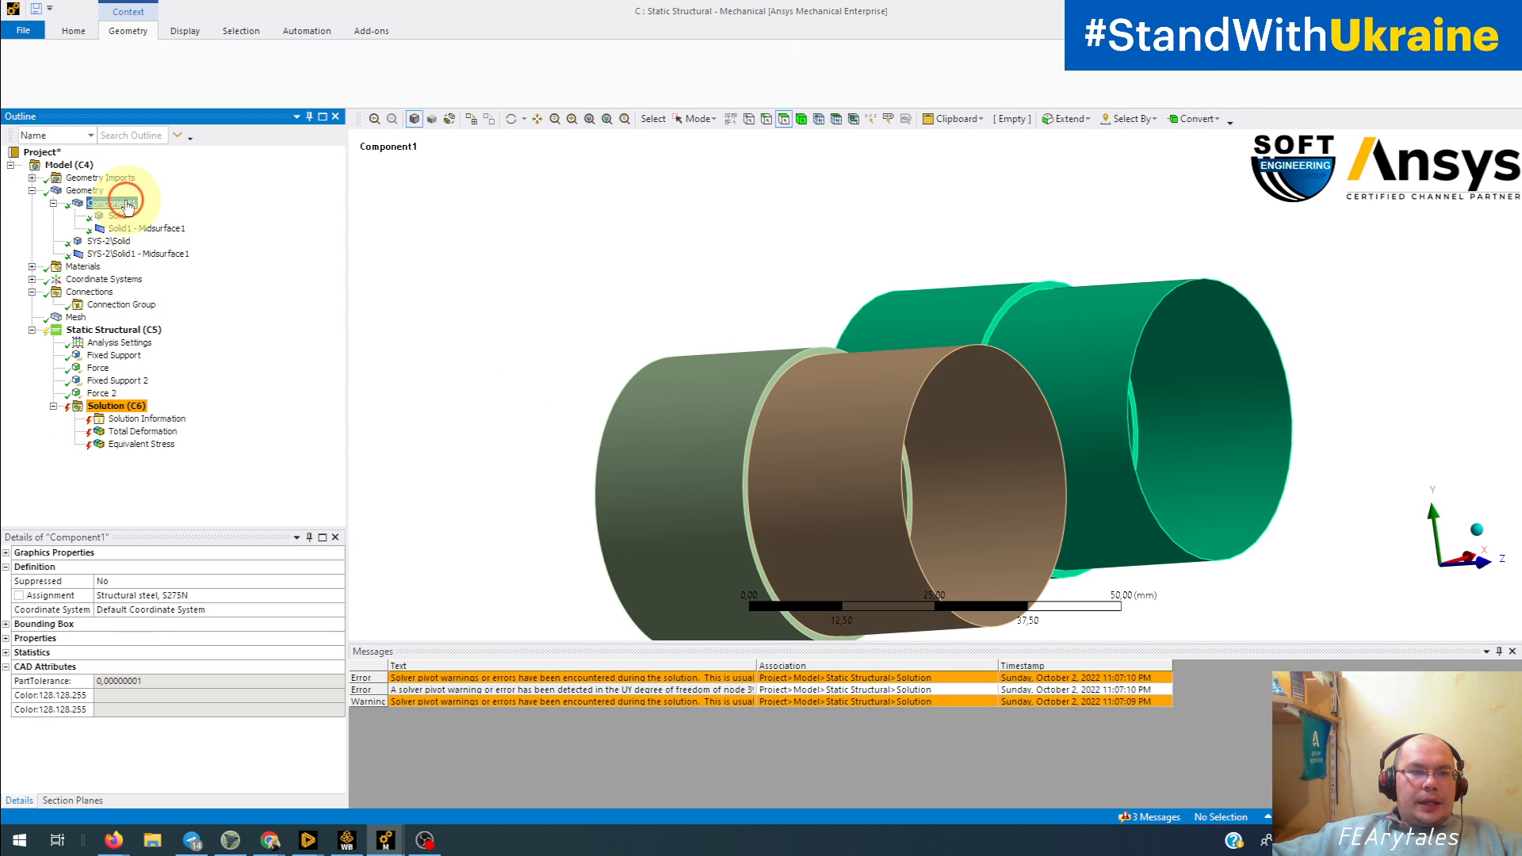
right_click(127, 205)
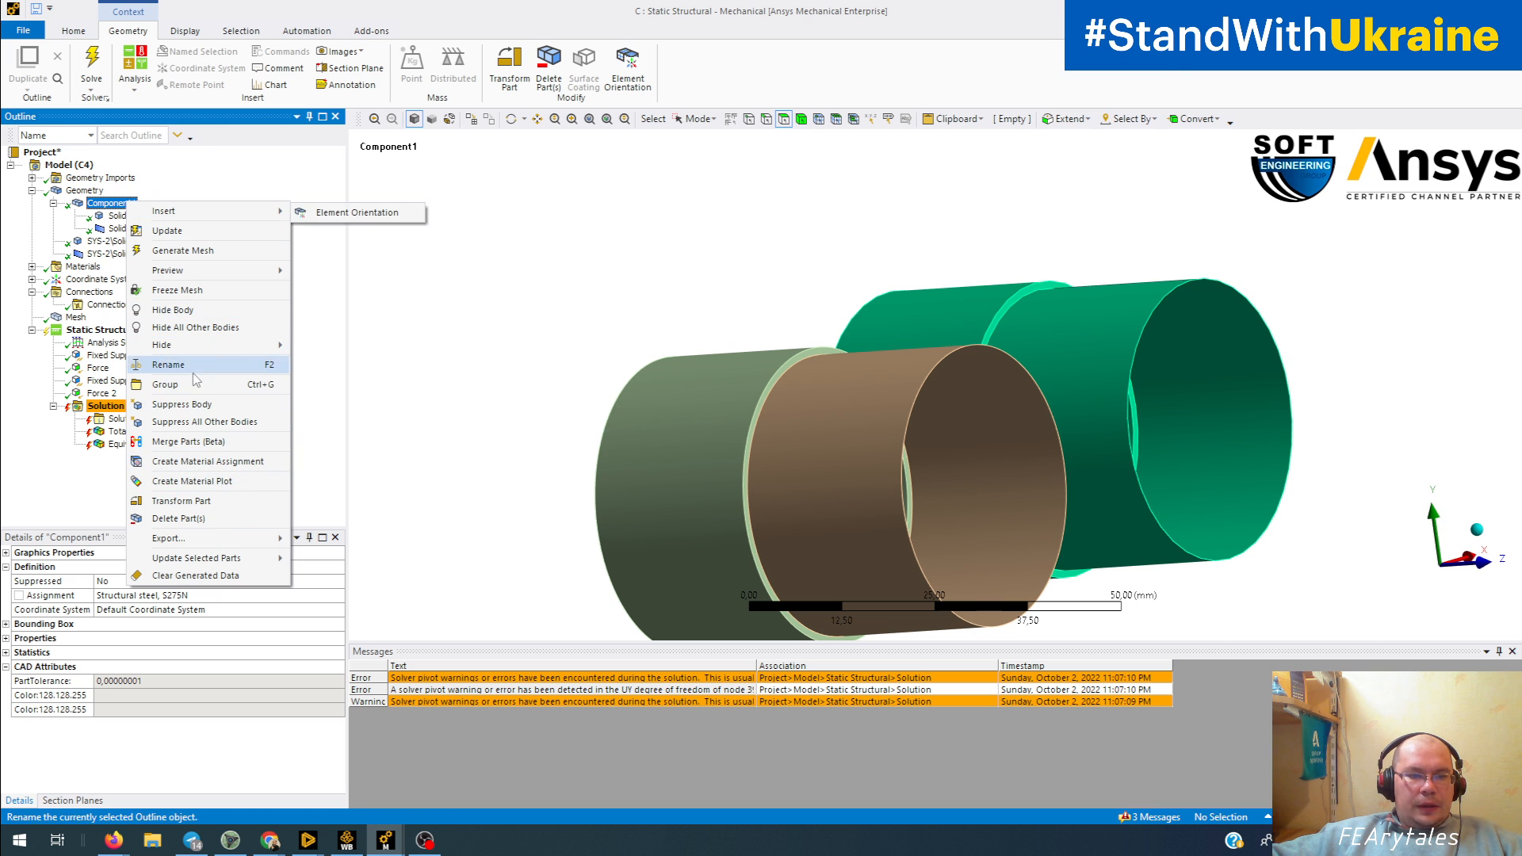
click(202, 404)
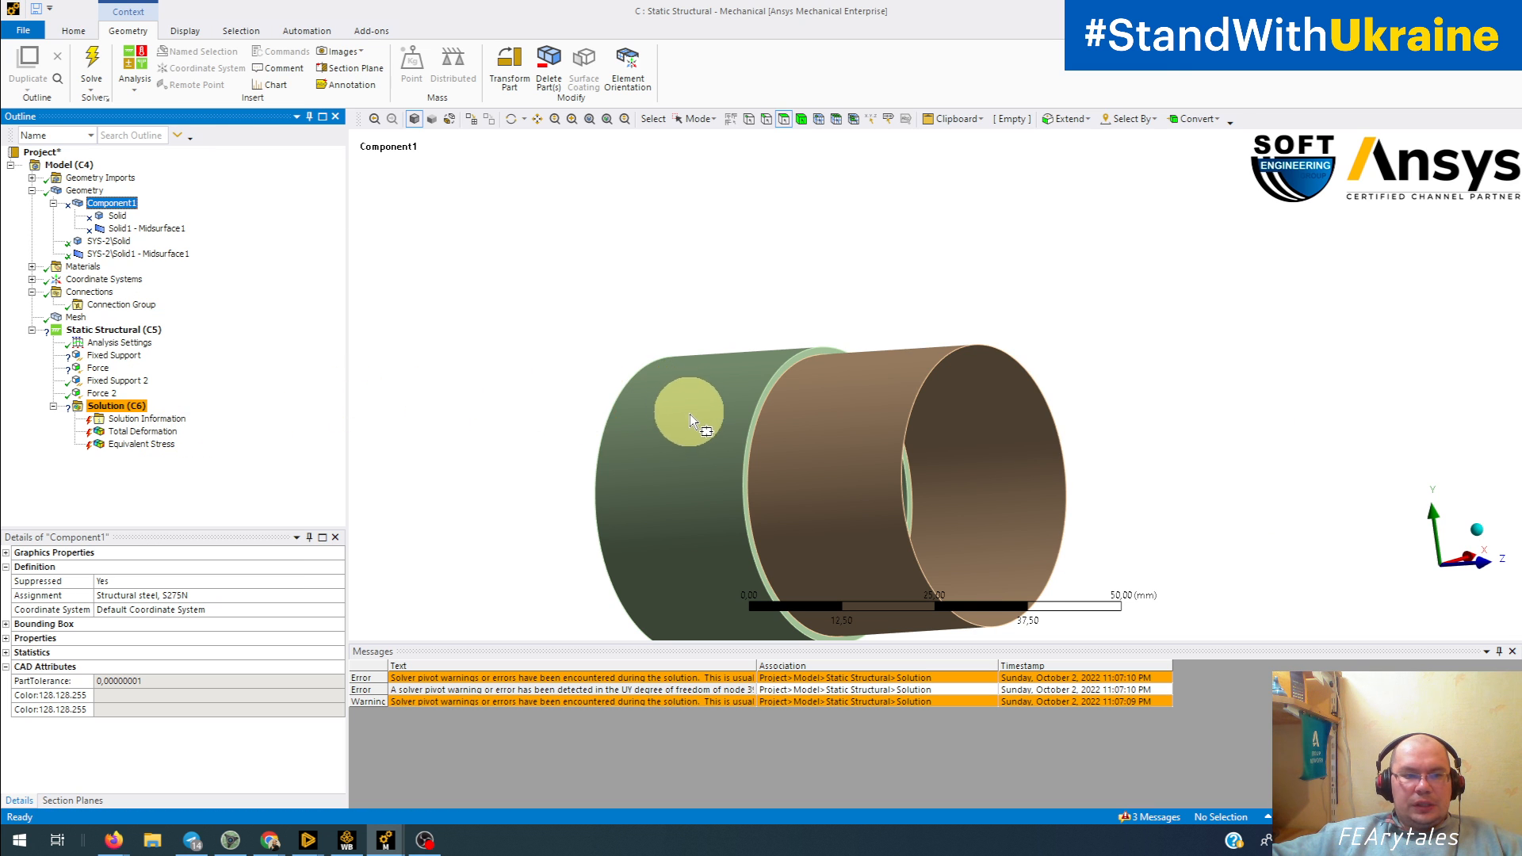
ctrl+middle_drag(690, 413, 764, 372)
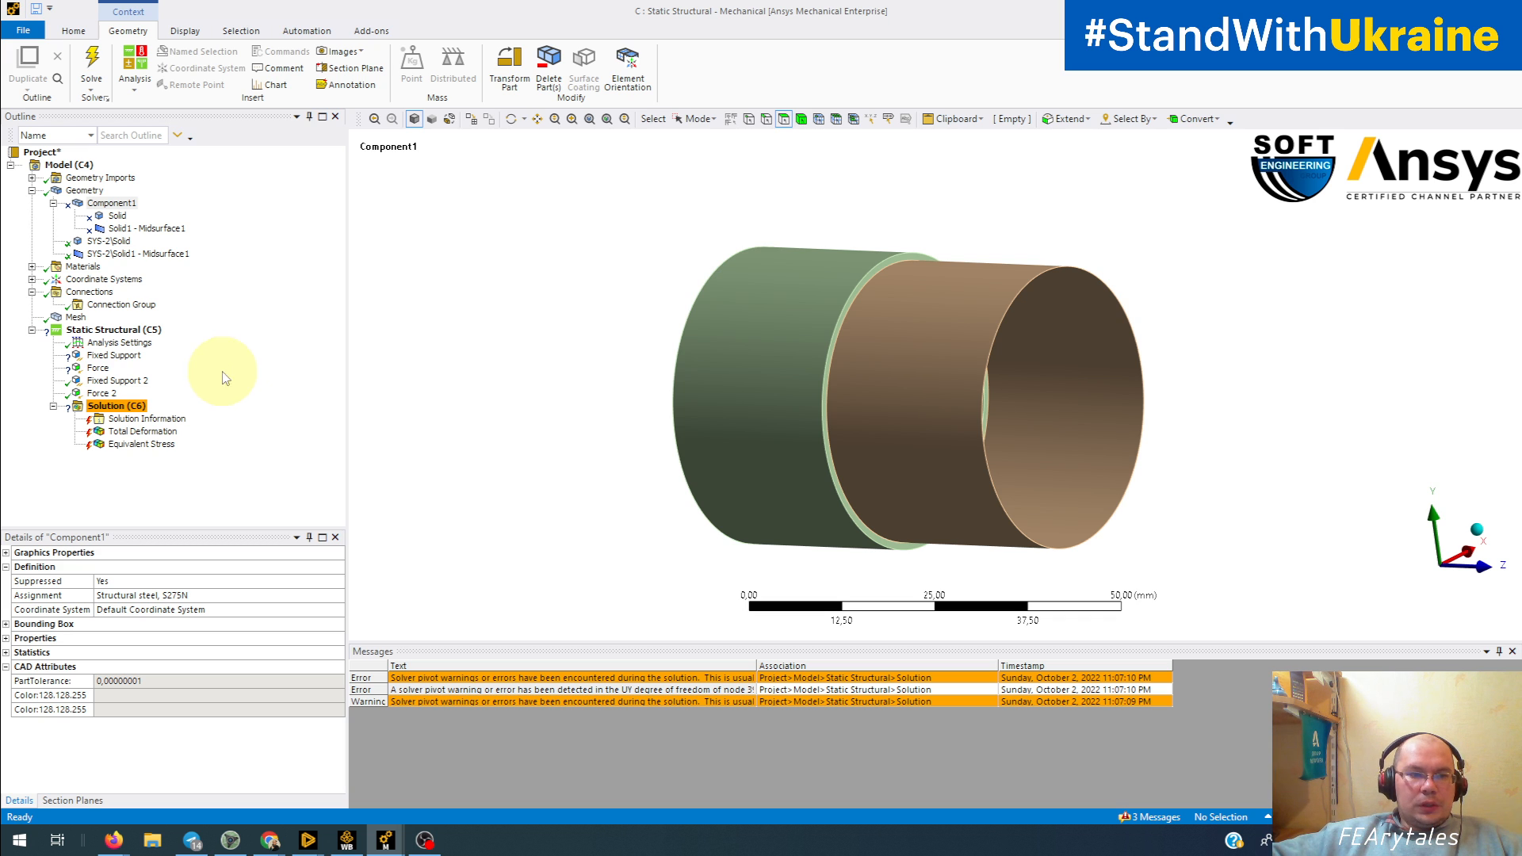
Step: Suppress the Fixed Support and Force that belong to the suppressed Component1 tube
click(99, 367)
ctrl+click(112, 356)
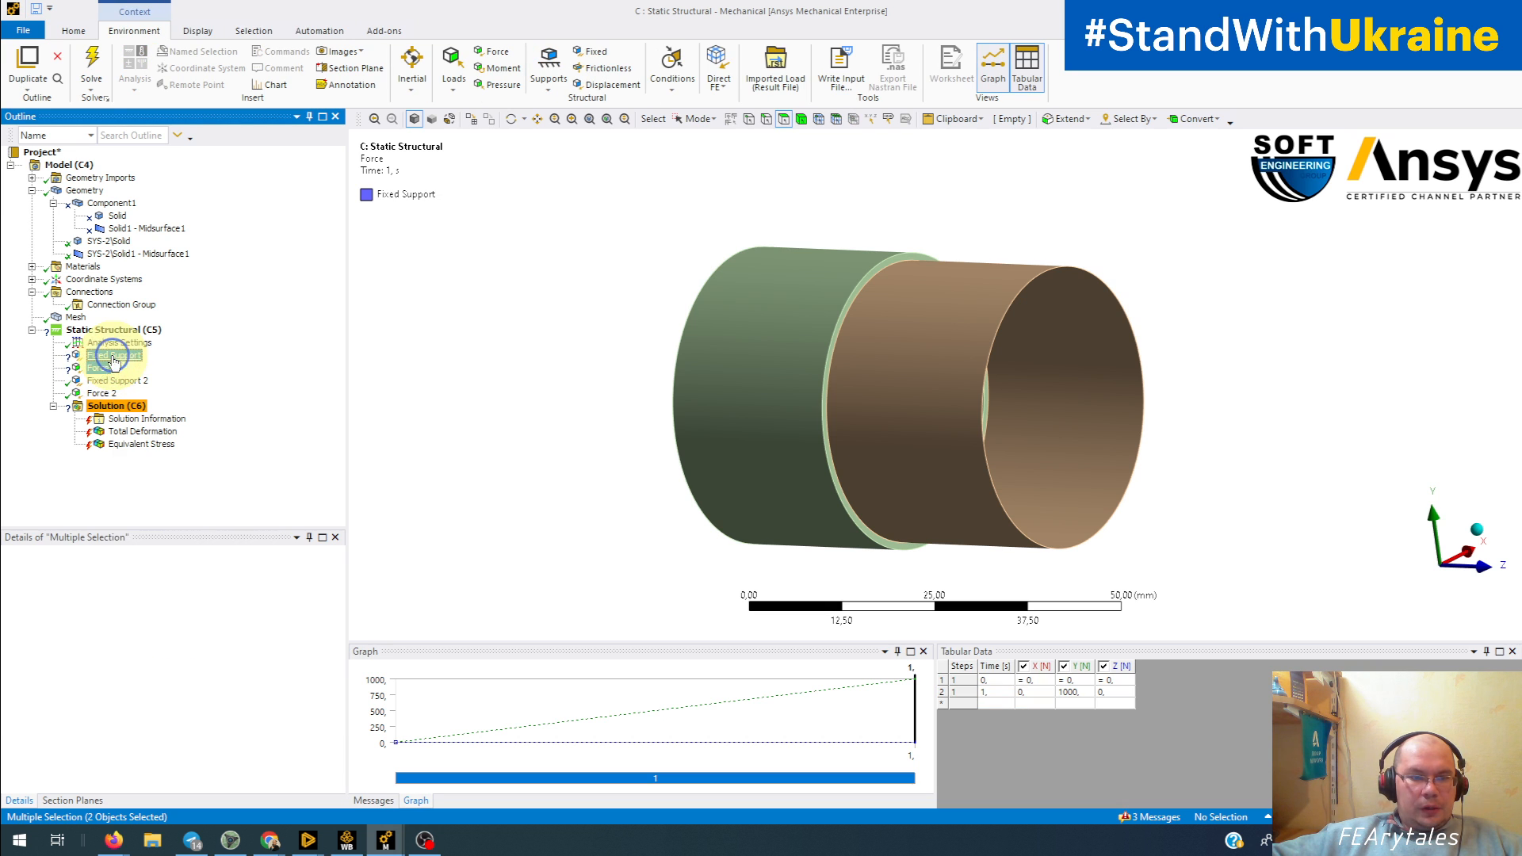
right_click(113, 356)
click(170, 368)
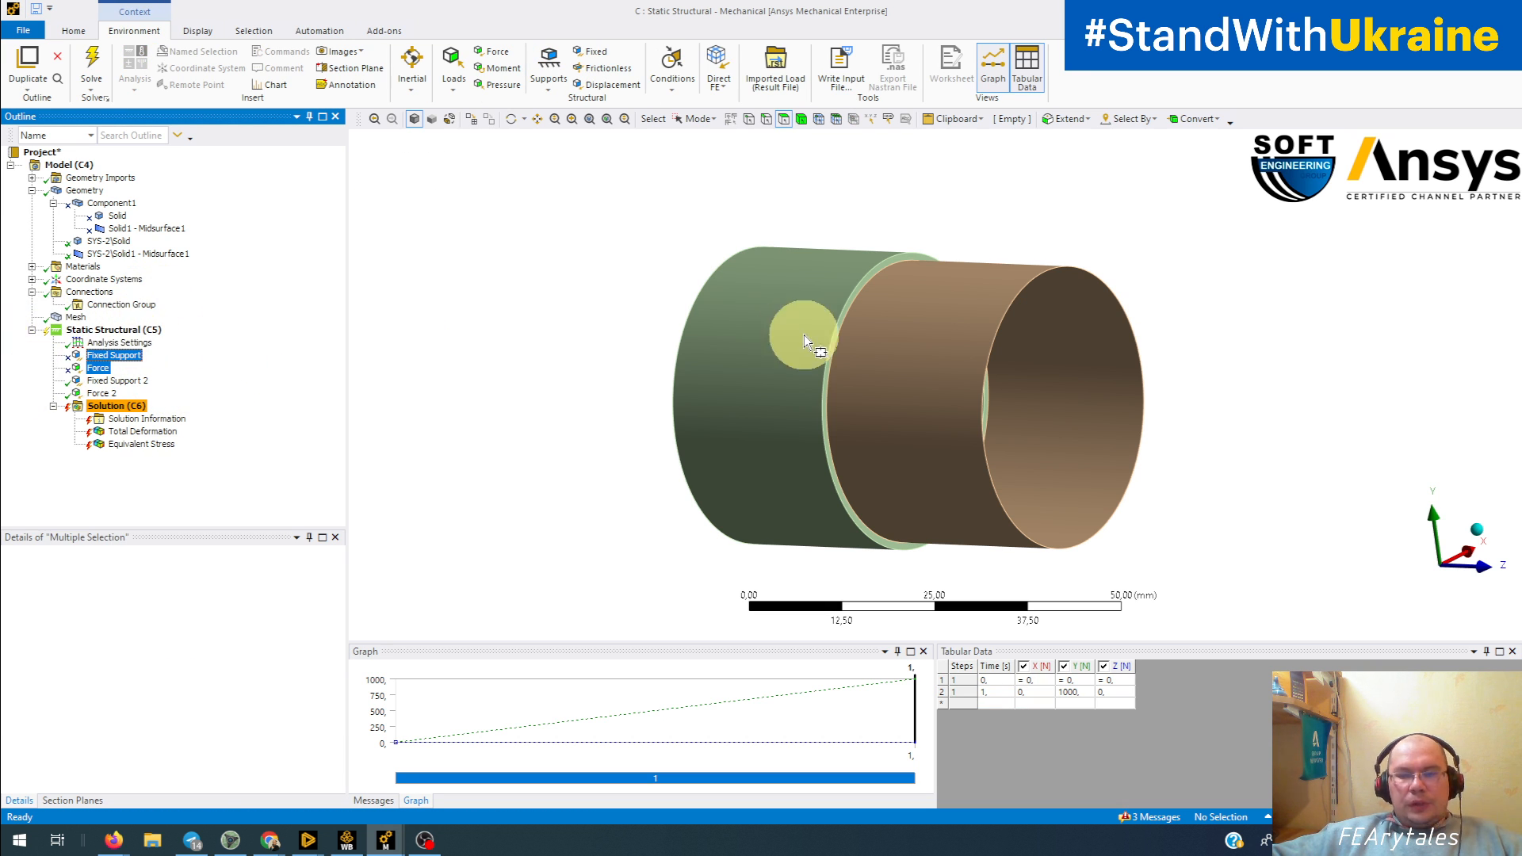
middle_drag(804, 334, 788, 360)
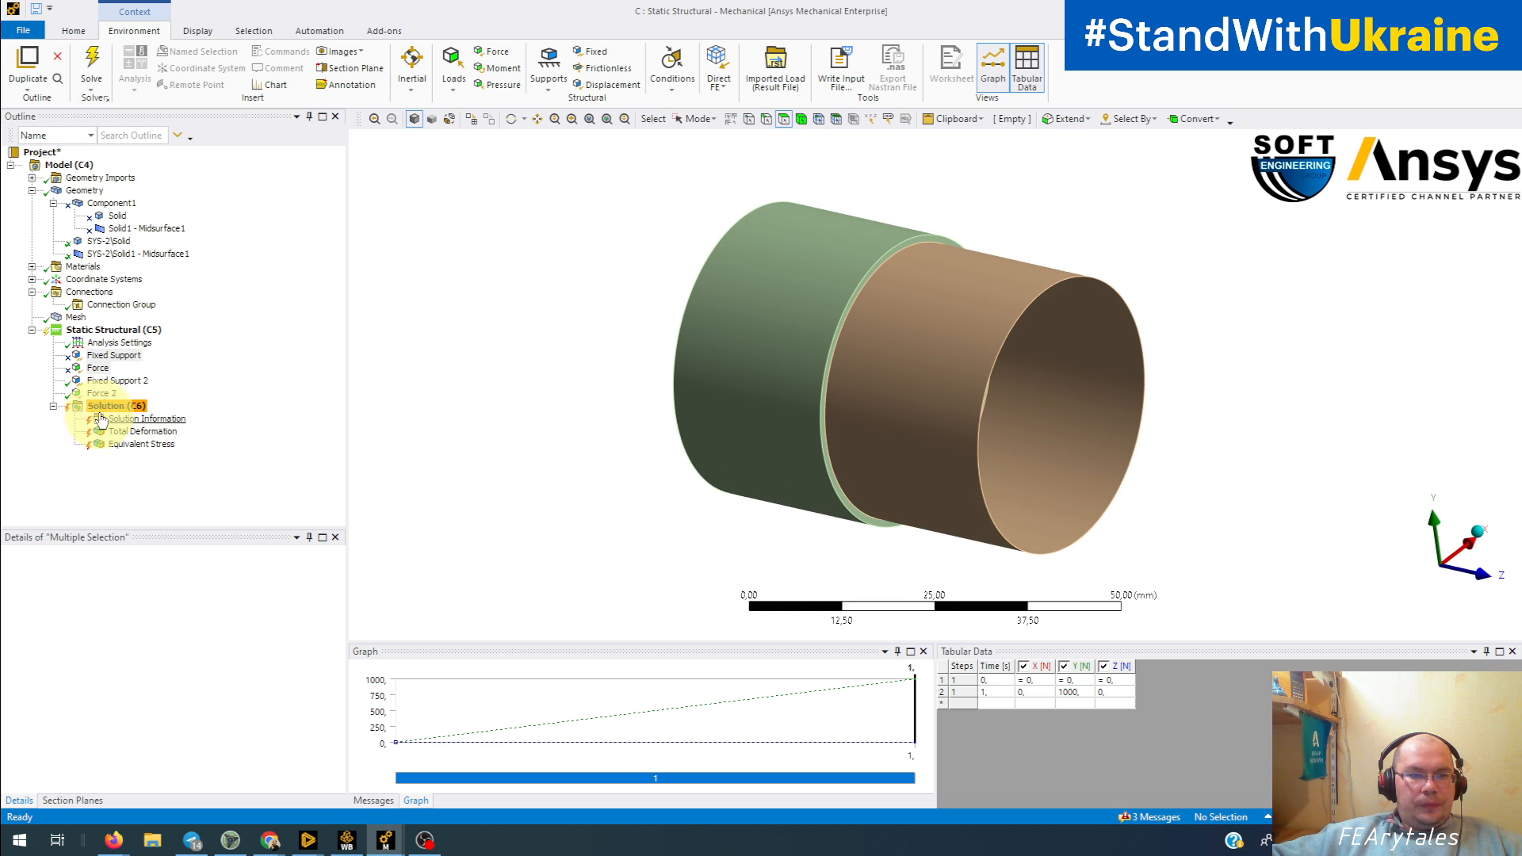
Step: Try to create automatic connections for the SYS-2 tube with the connection group's unchanged detection settings
click(126, 308)
right_click(130, 314)
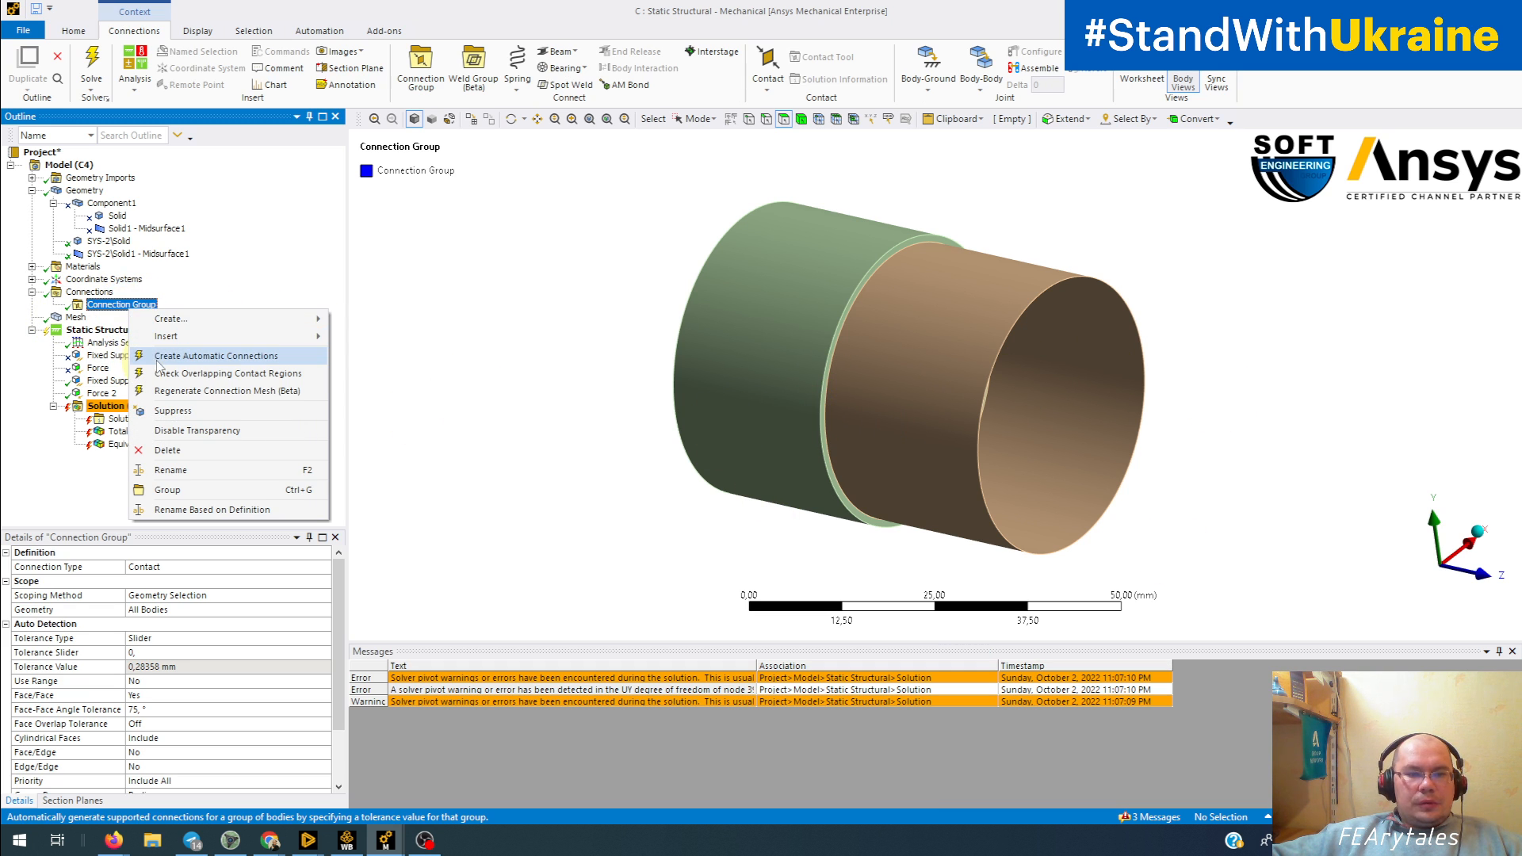
click(160, 358)
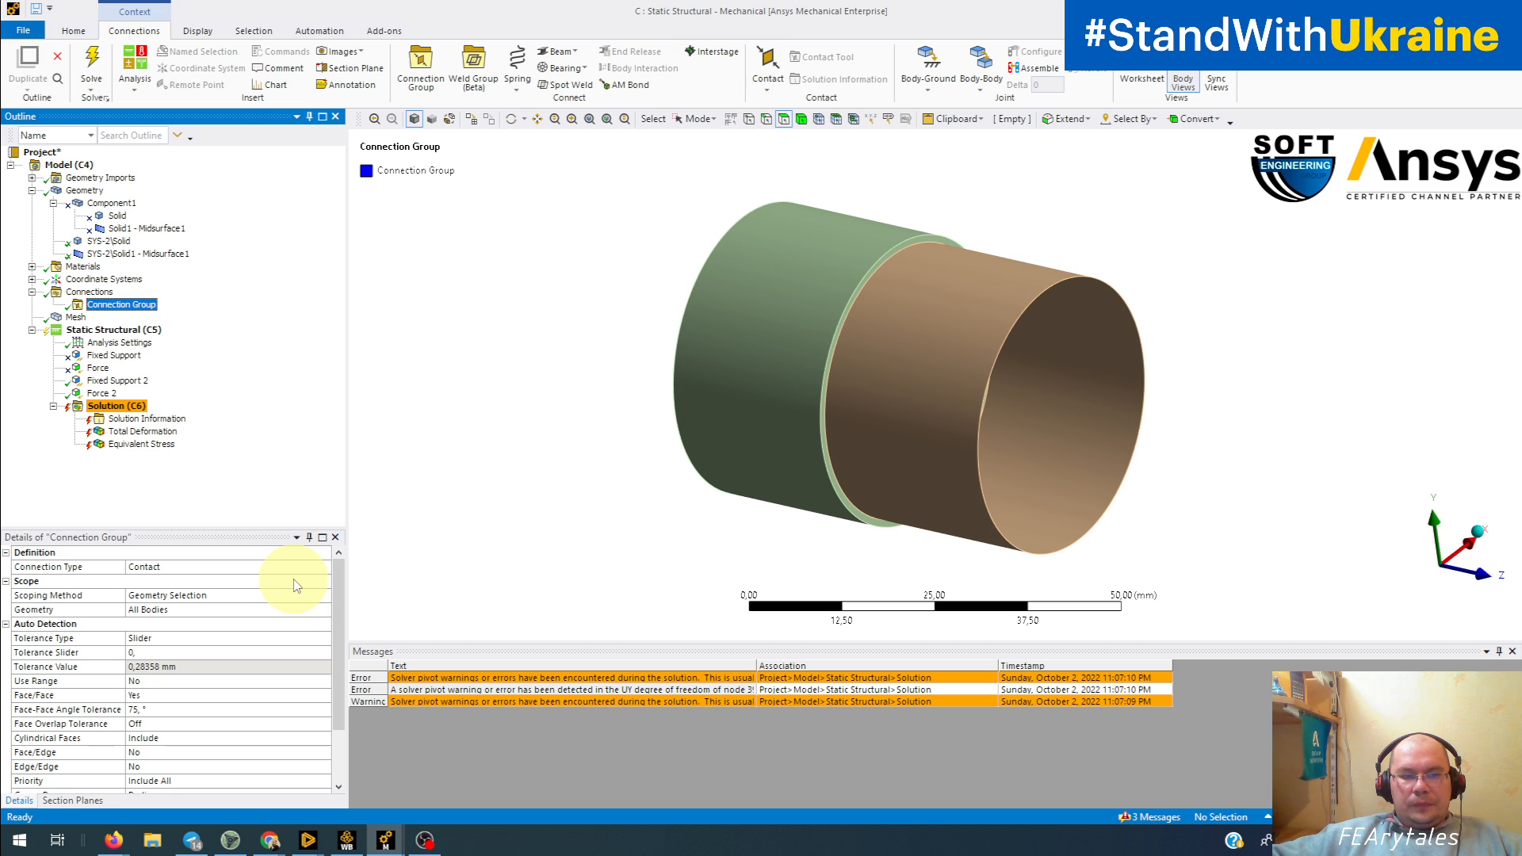
right_click(119, 306)
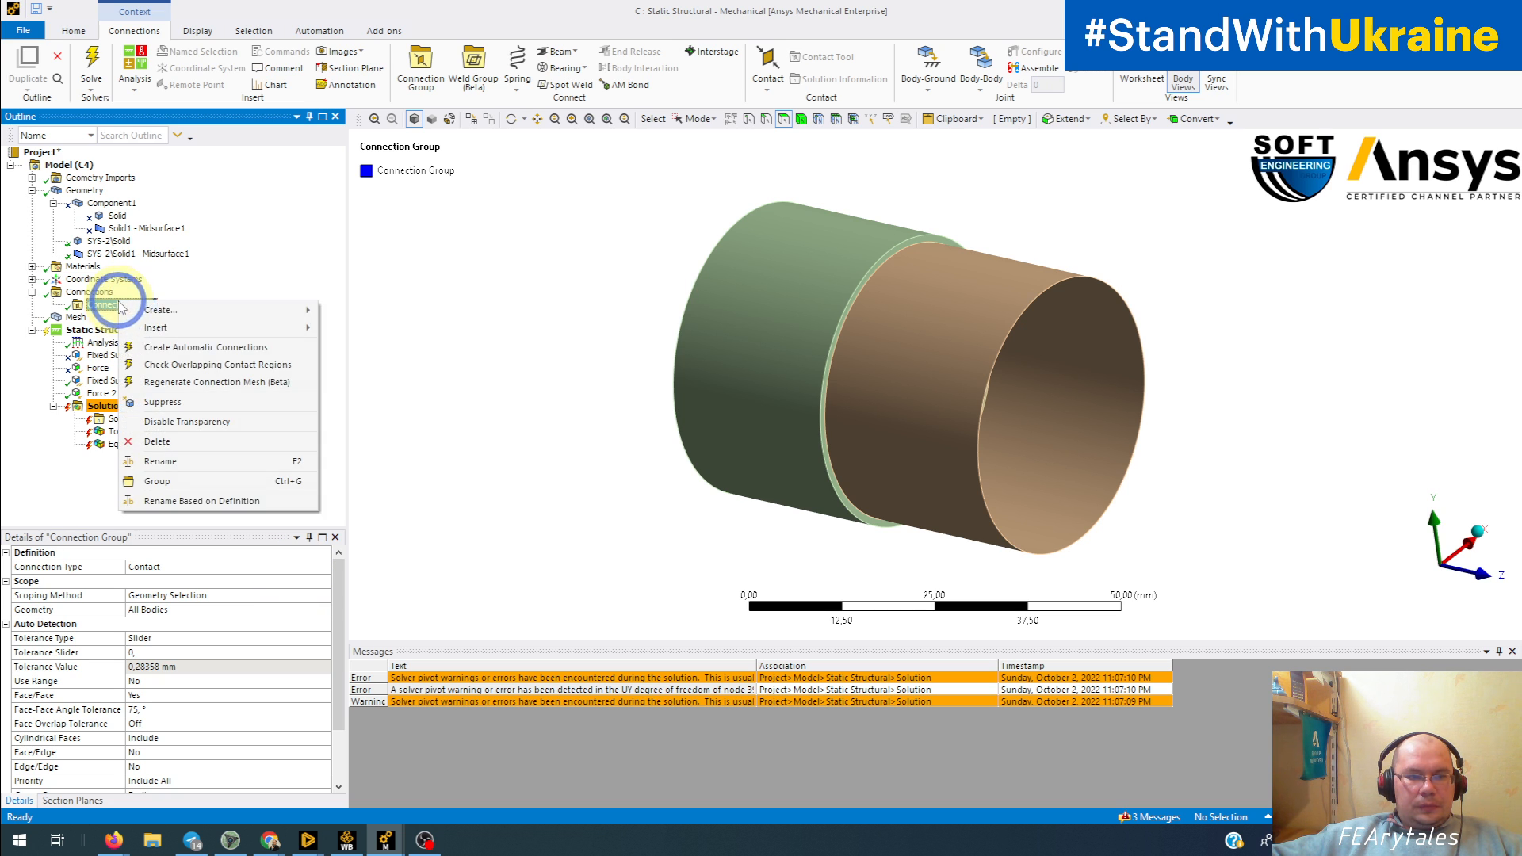
click(147, 354)
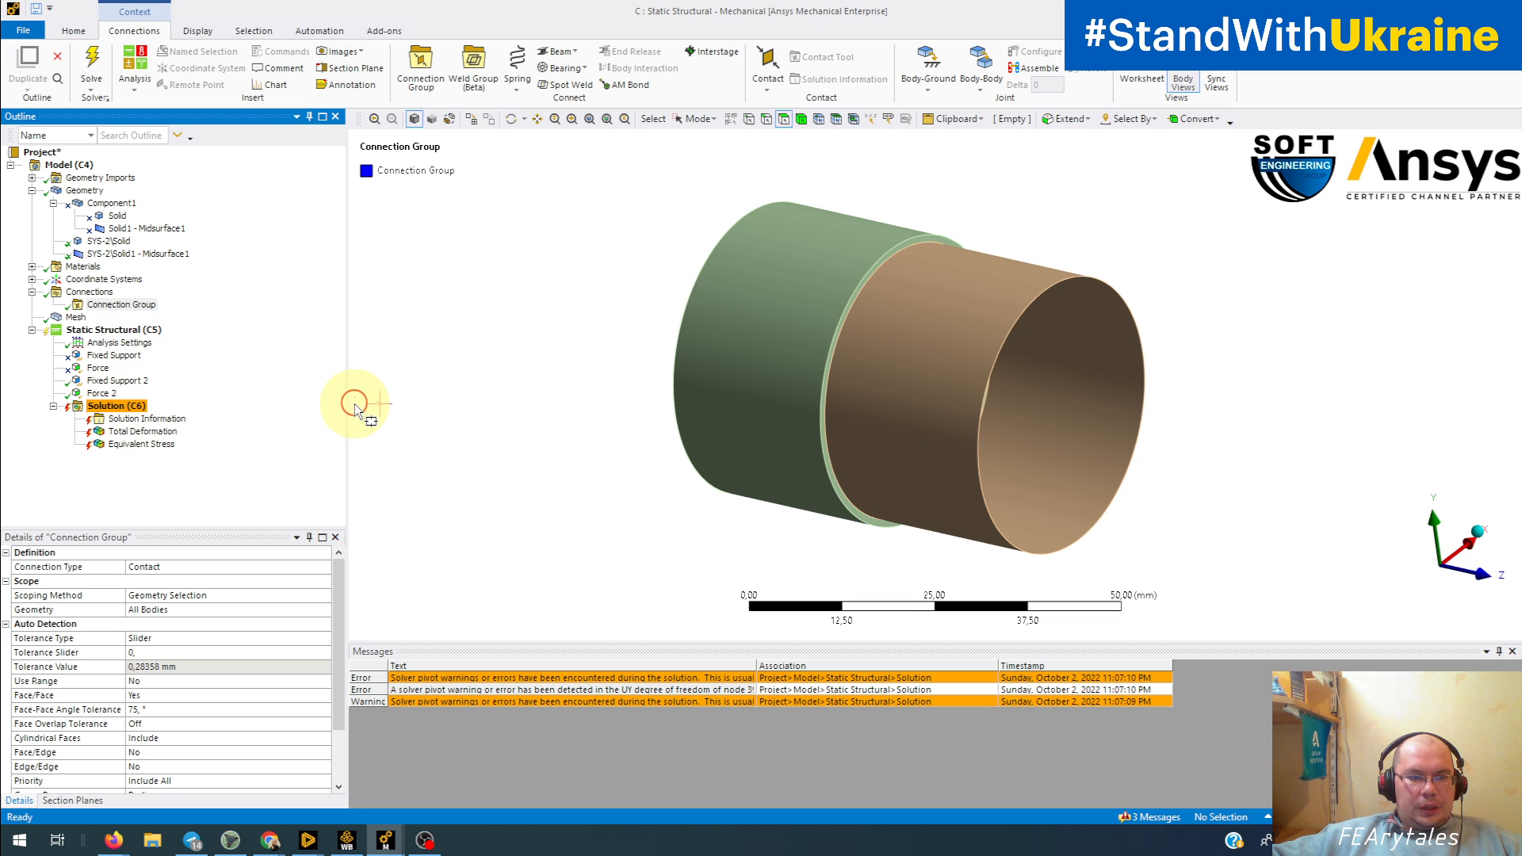
click(103, 404)
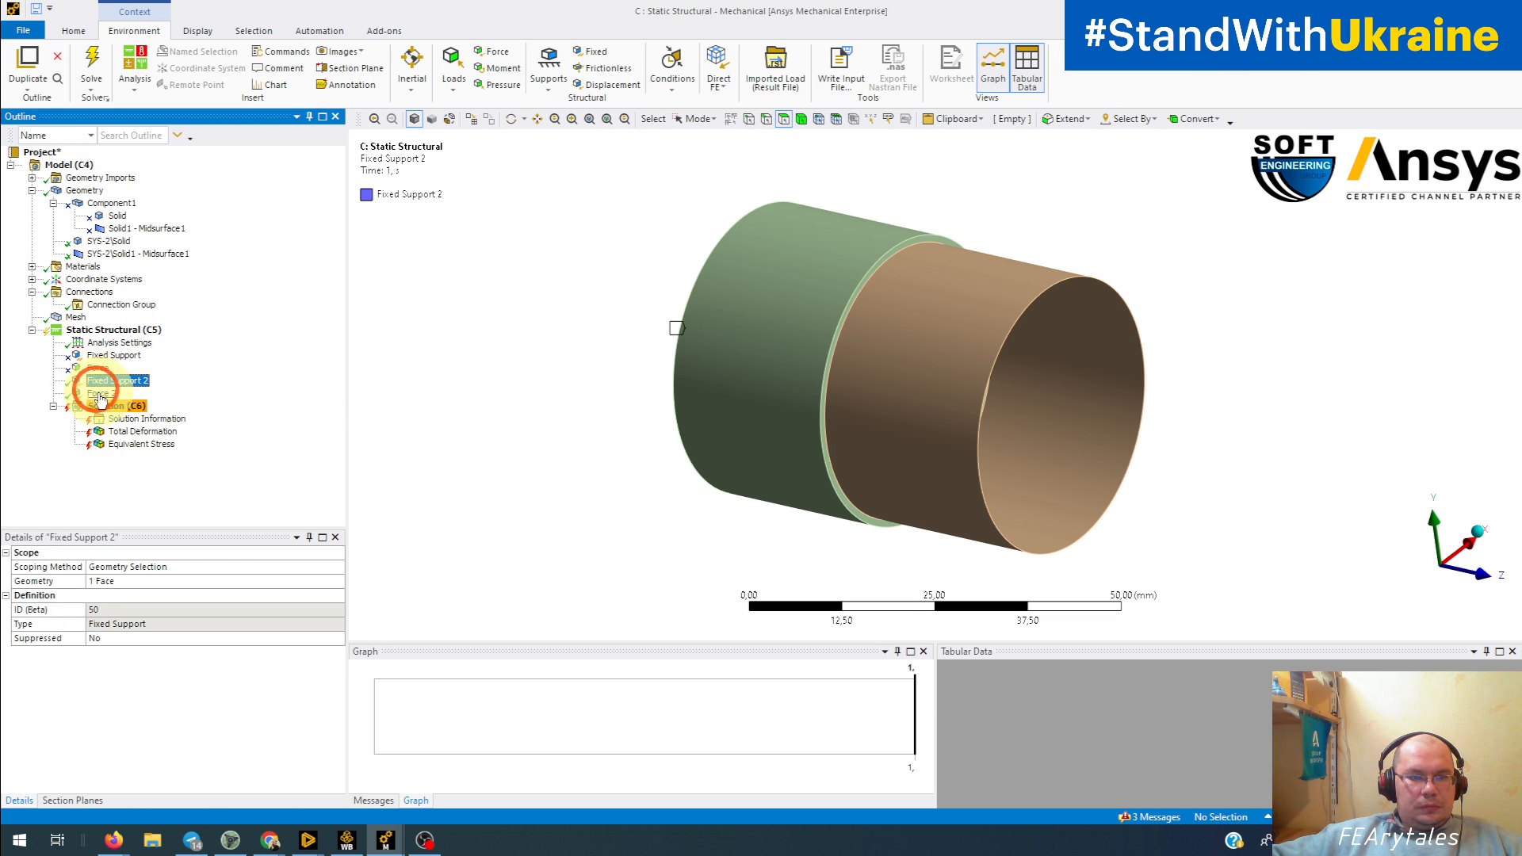
right_click(102, 305)
click(131, 354)
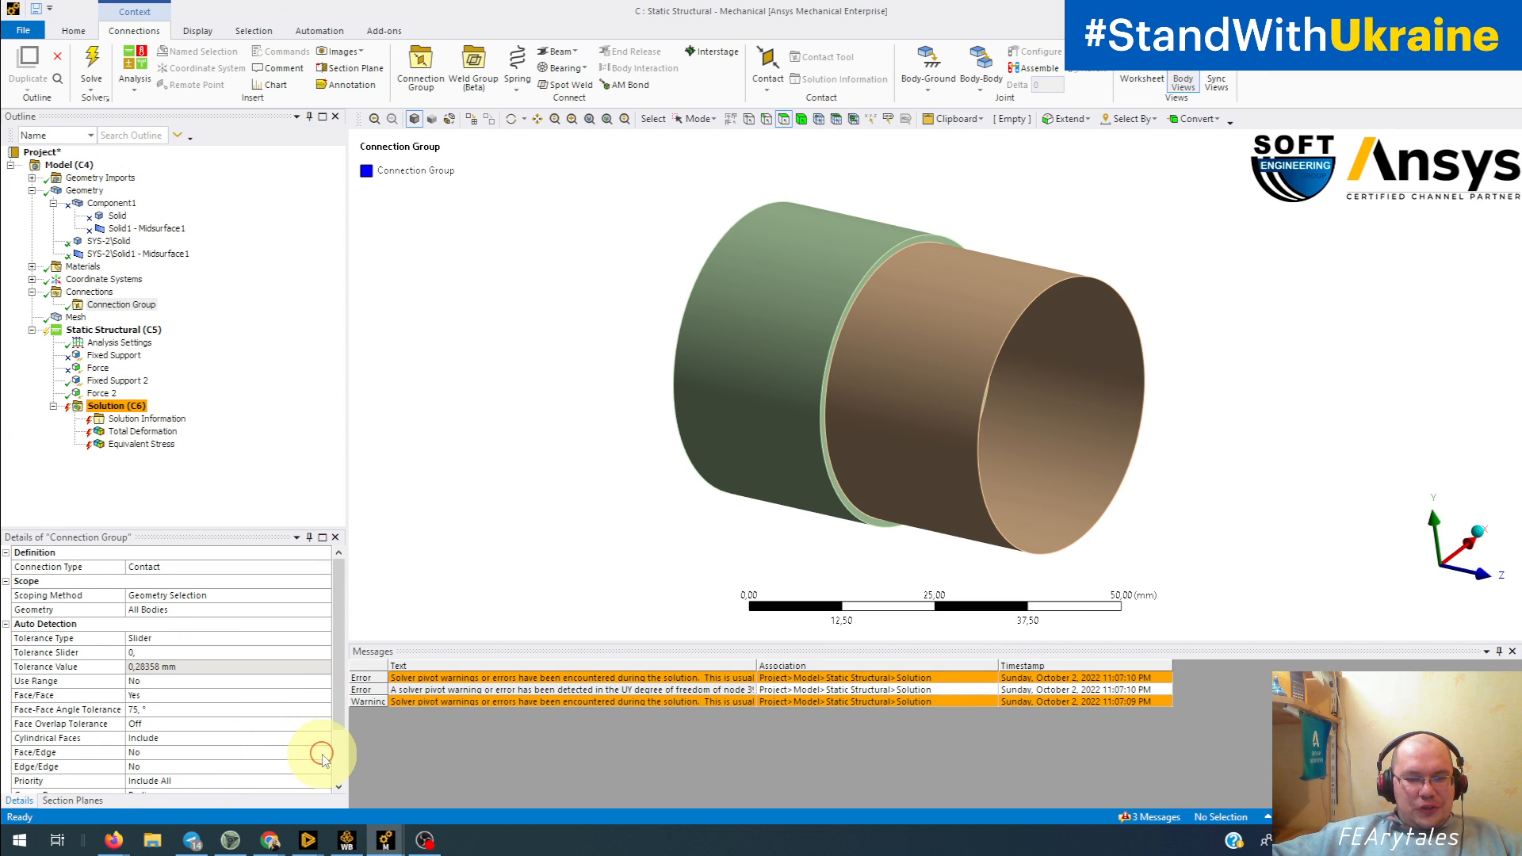
Step: Set the connection group's Face/Edge detection to Yes and create its automatic connections
click(303, 753)
click(303, 777)
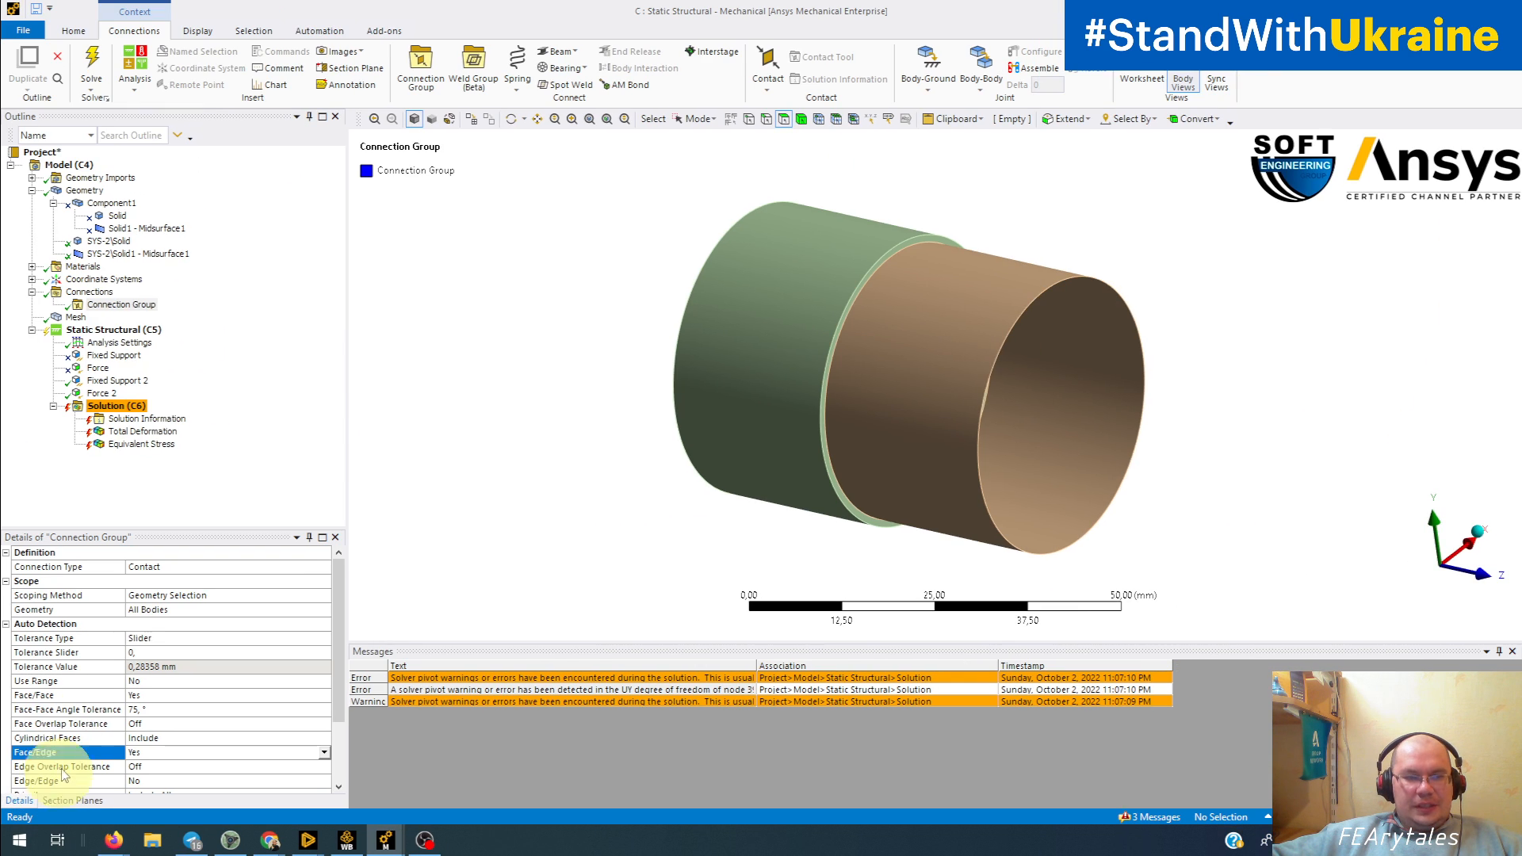
right_click(126, 313)
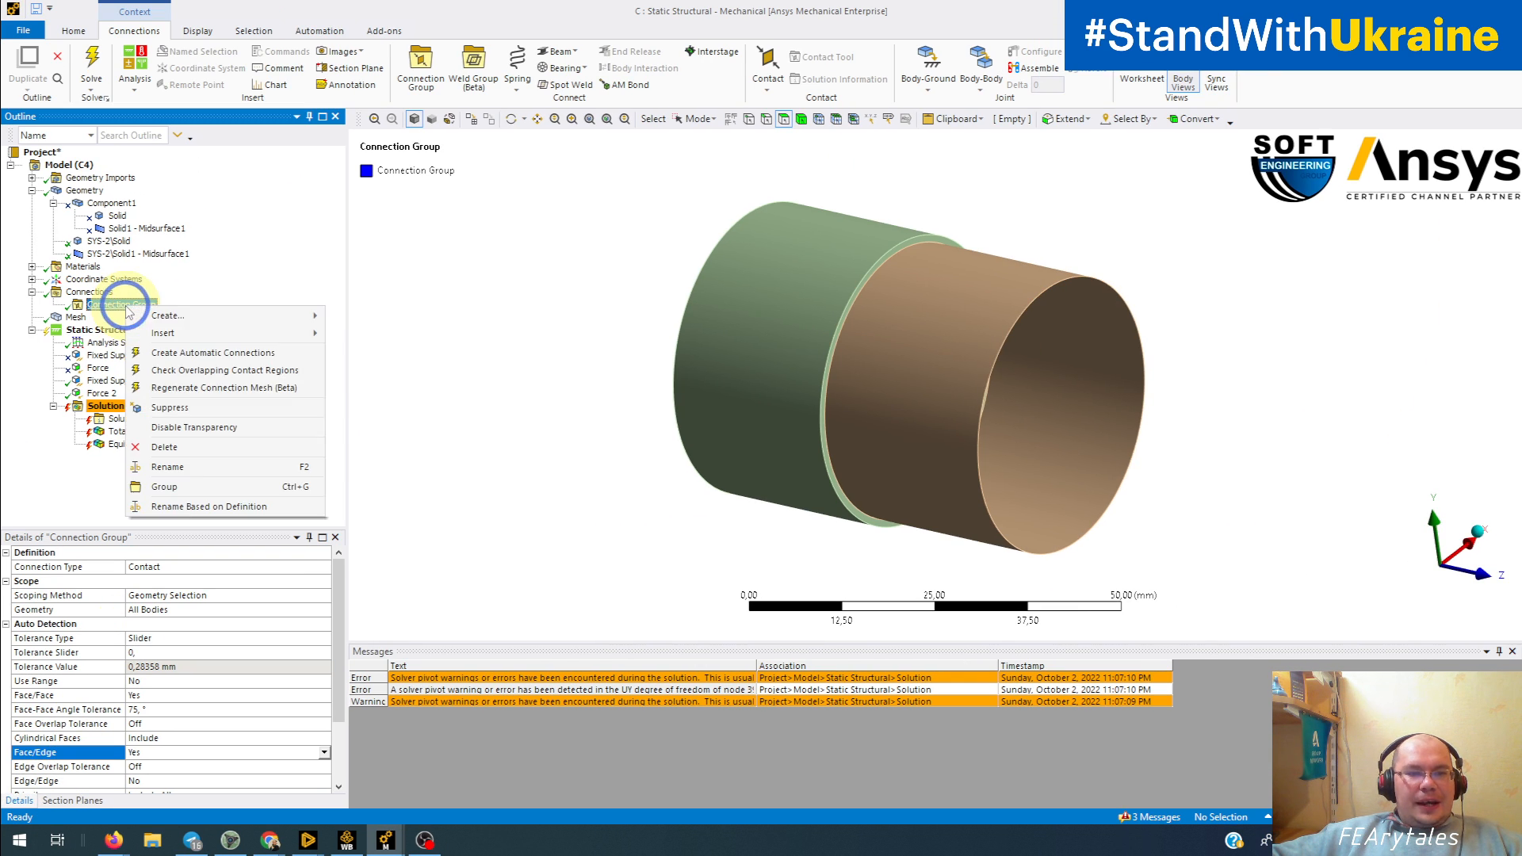
click(153, 358)
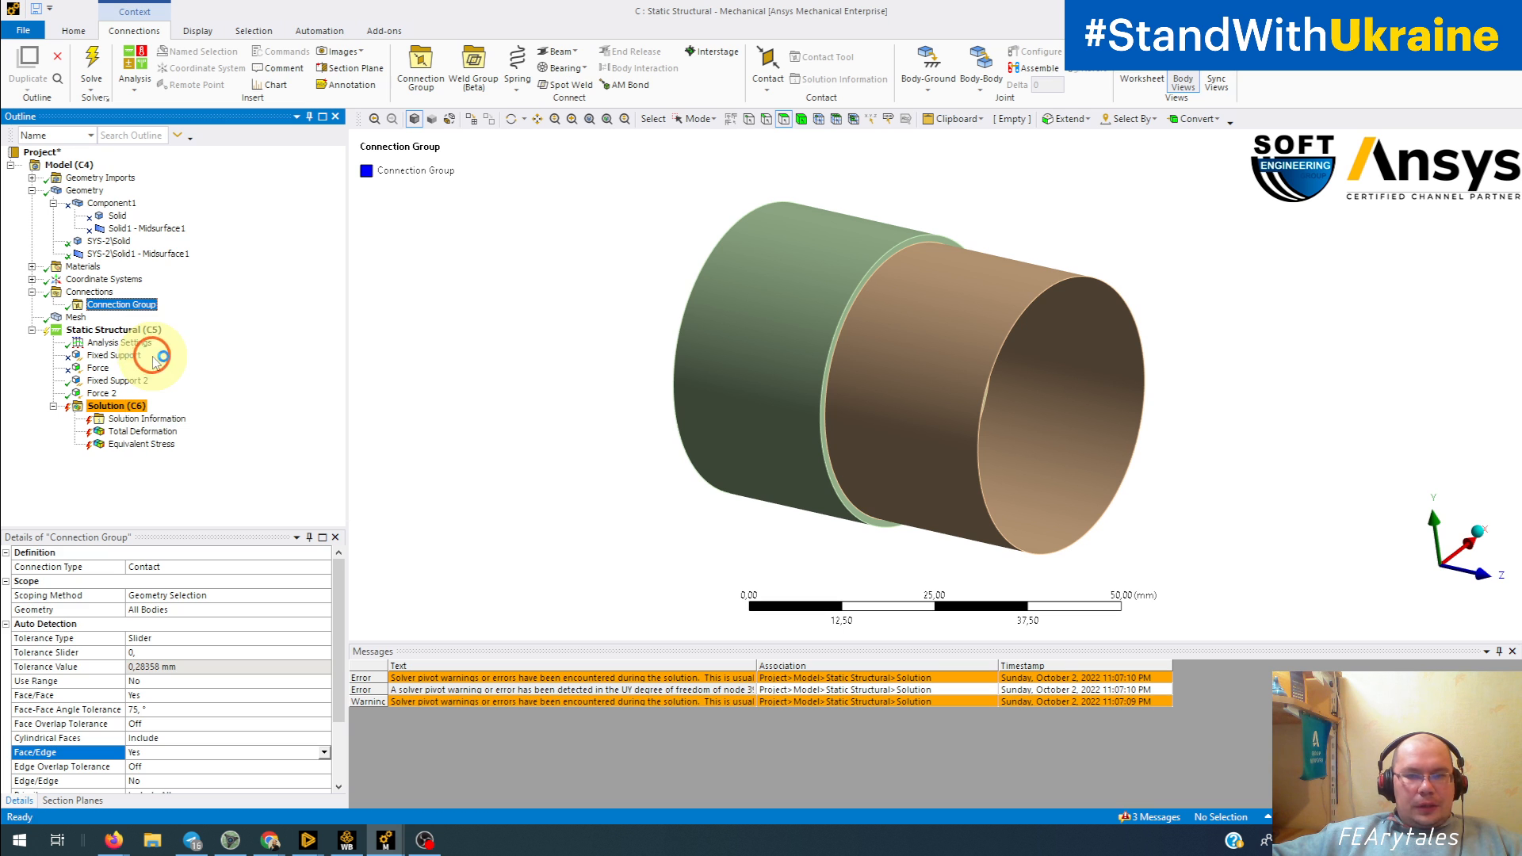
Step: Open the generated Contact Region and inspect its shell contact edge and solid target face in the body views
click(53, 304)
click(127, 317)
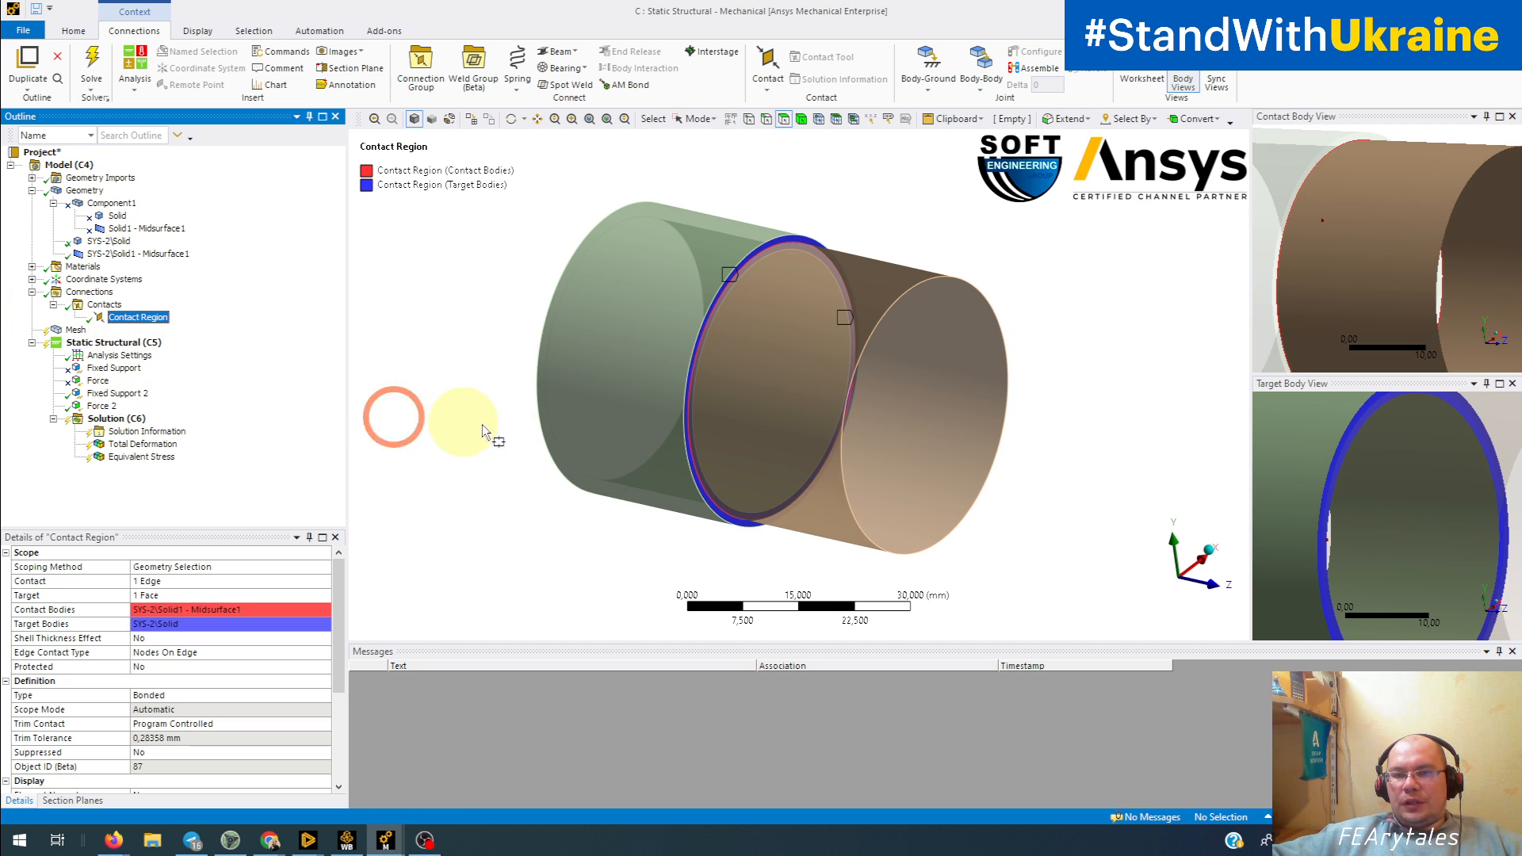
middle_drag(459, 425, 716, 463)
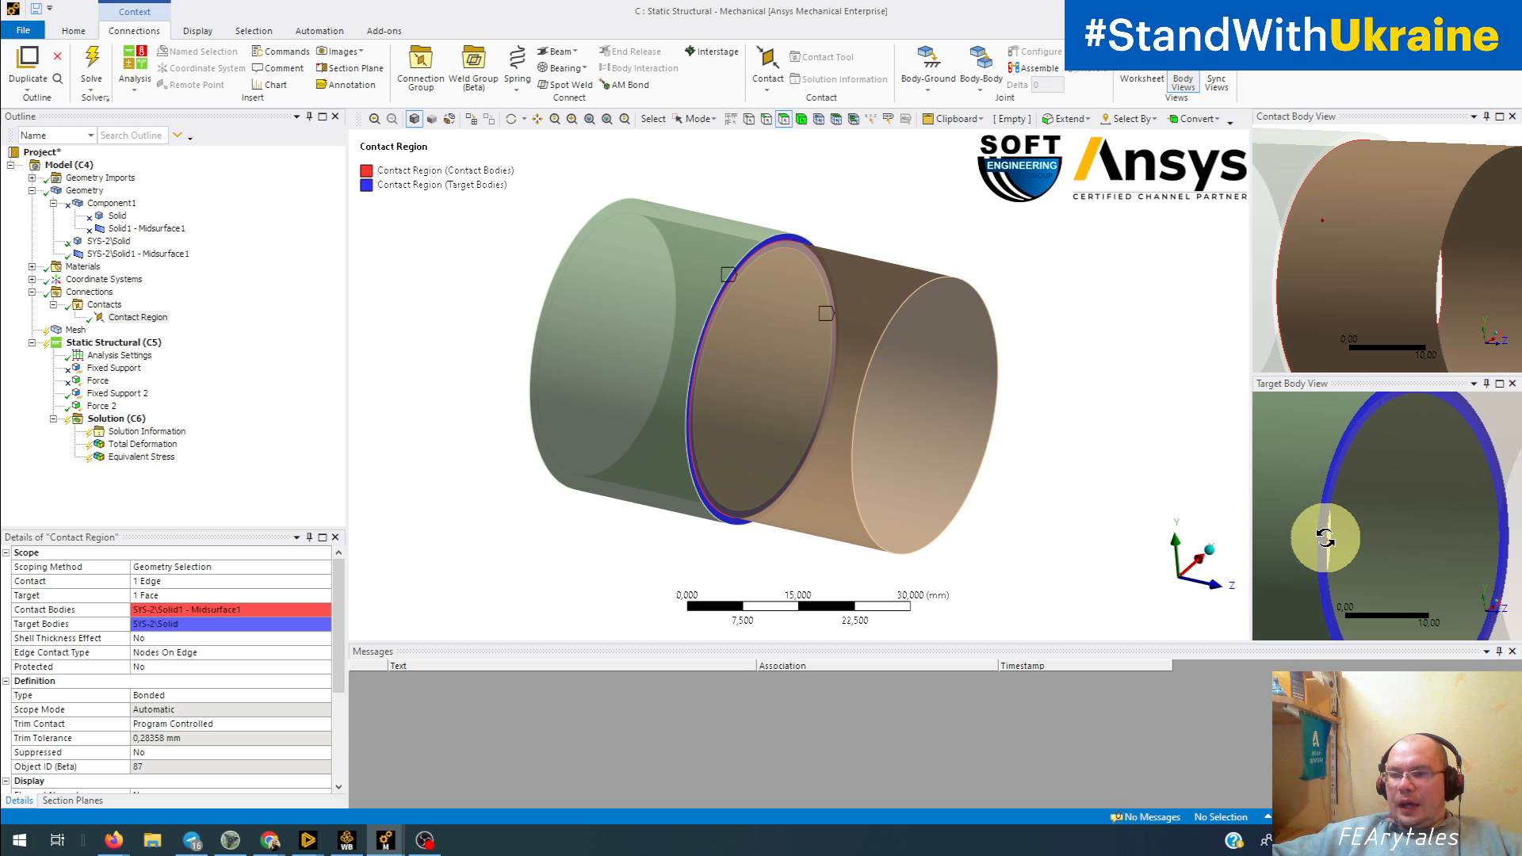
scroll(1308, 537, up, 3)
scroll(1325, 538, down, 3)
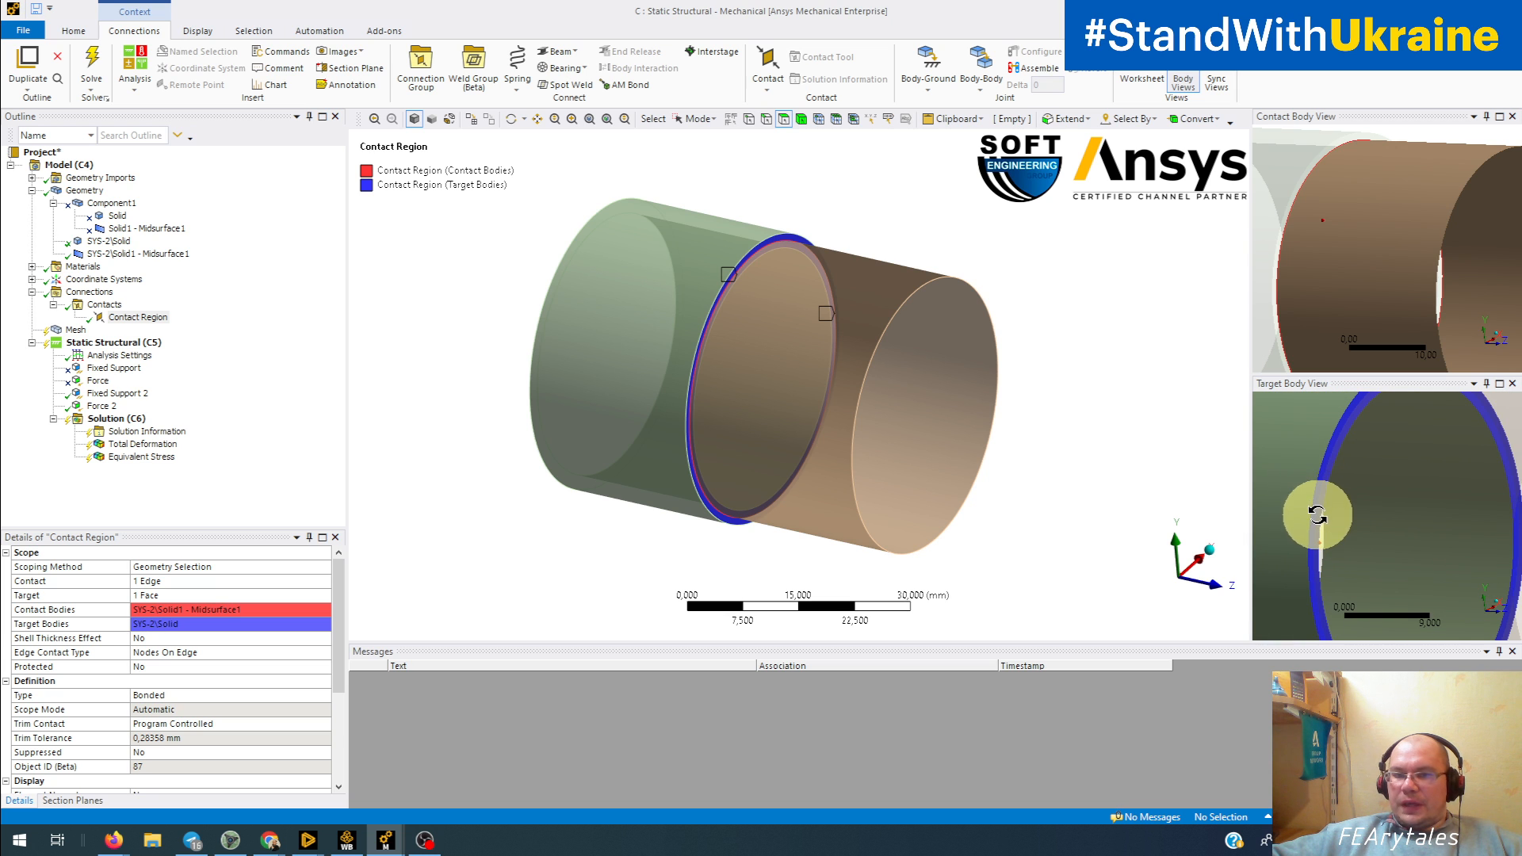
mouse_move(1320, 274)
middle_down()
mouse_move(1406, 302)
mouse_move(1271, 262)
mouse_move(1359, 273)
mouse_move(1294, 277)
middle_up()
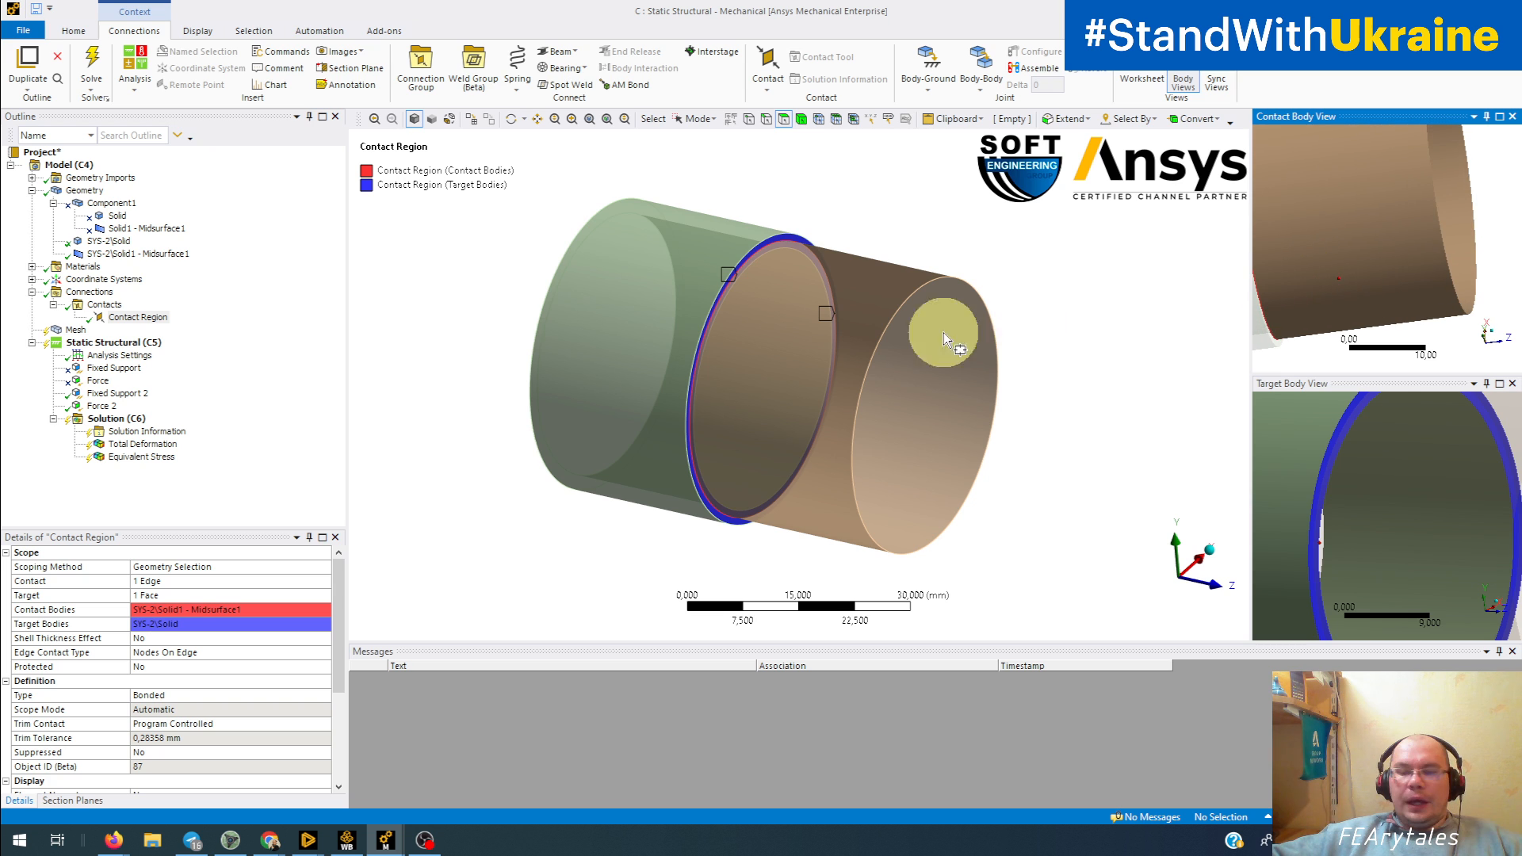
scroll(865, 343, down, 2)
scroll(798, 347, down, 1)
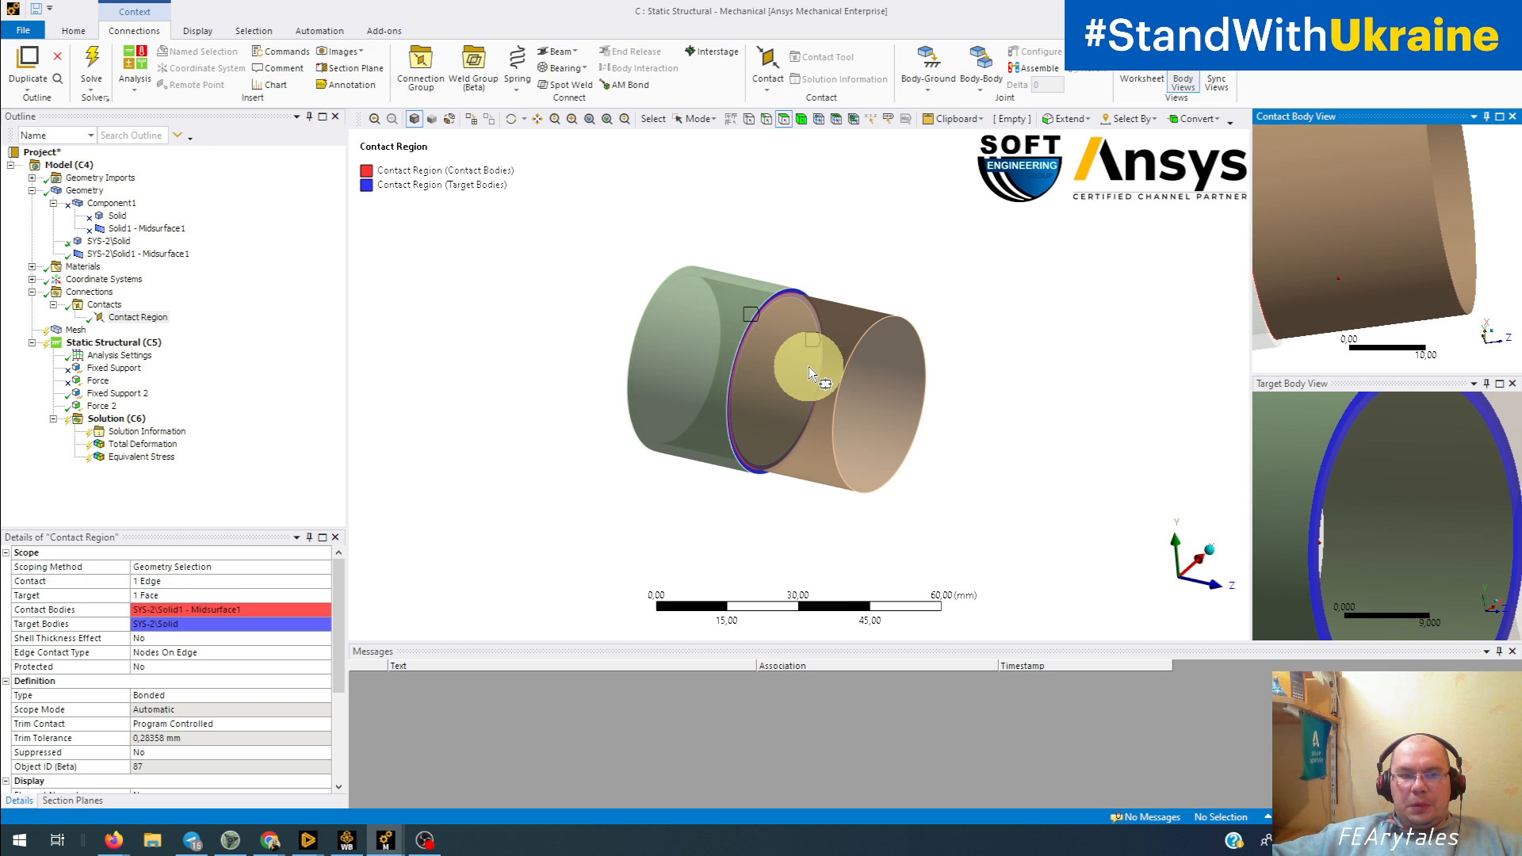
middle_drag(809, 366, 781, 389)
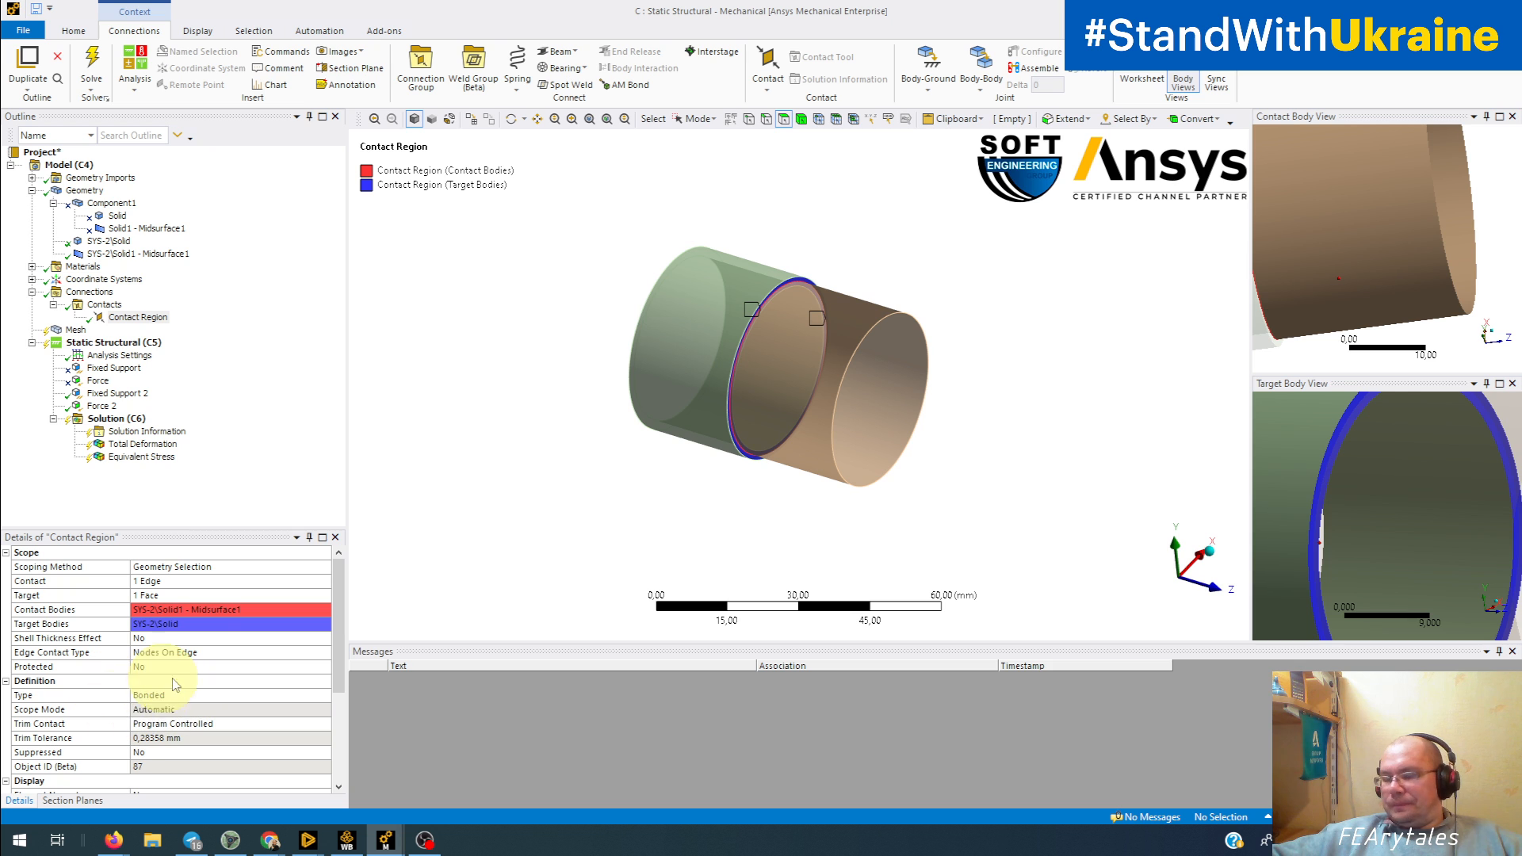
Step: Solve the analysis with the bonded edge-to-face contact and display the Total Deformation result
click(91, 68)
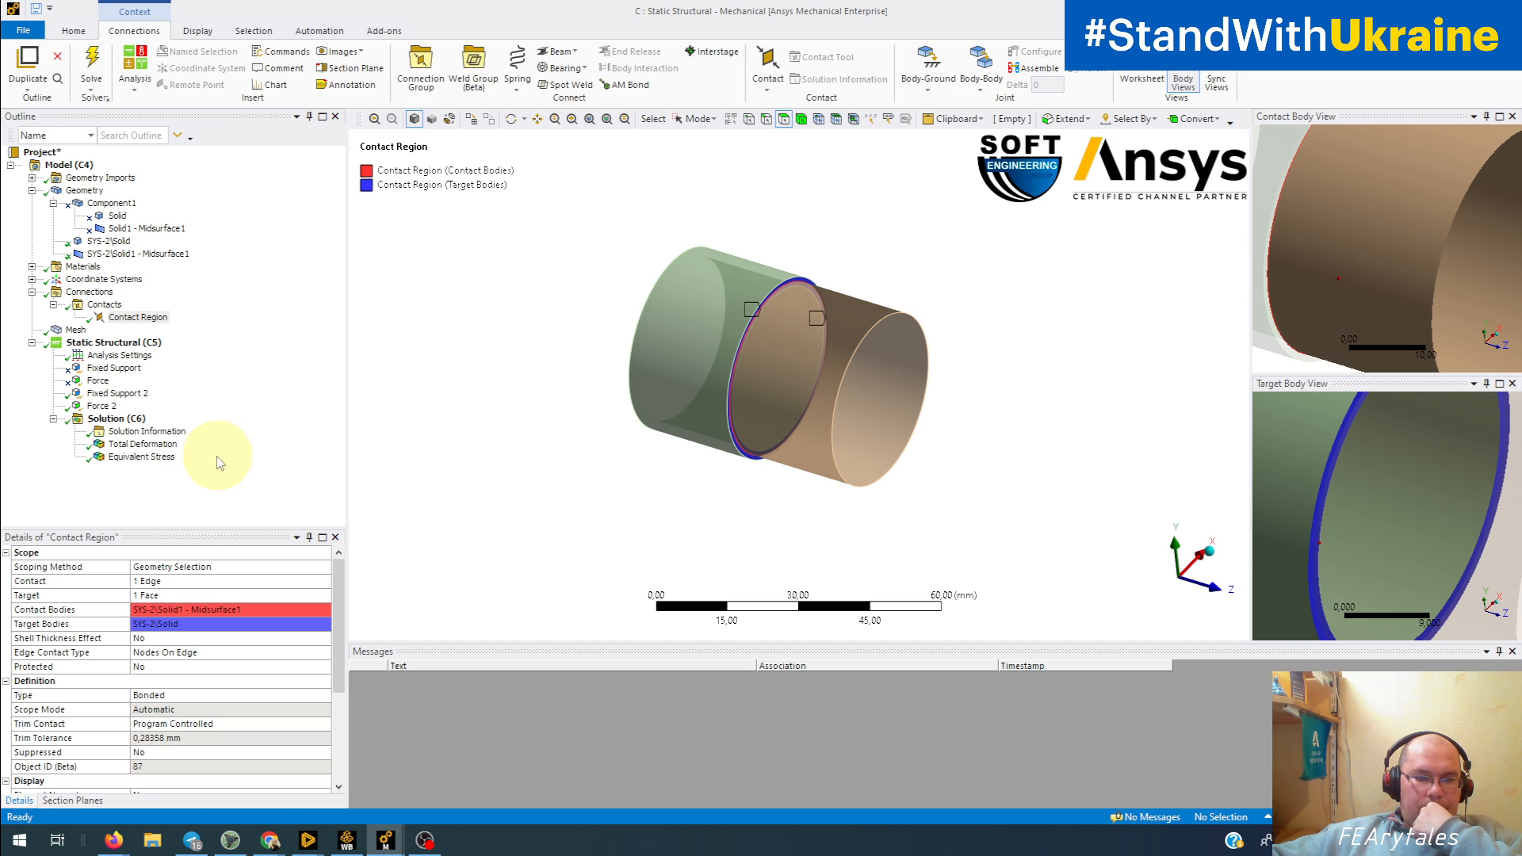
click(140, 445)
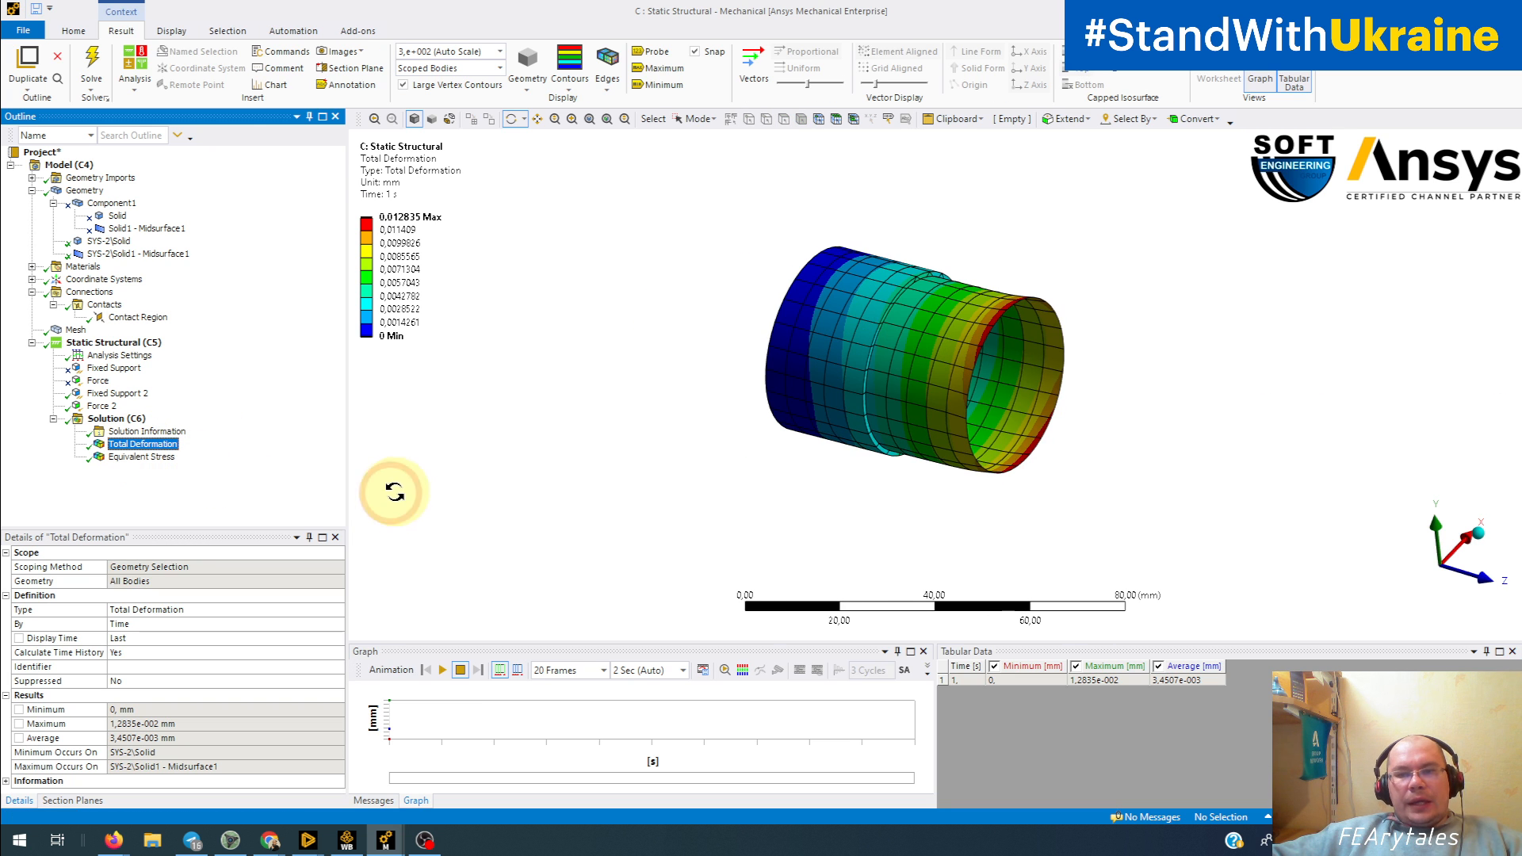
Step: Display the Equivalent Stress result and examine the stress distribution around the tube's shell-solid joint
click(141, 457)
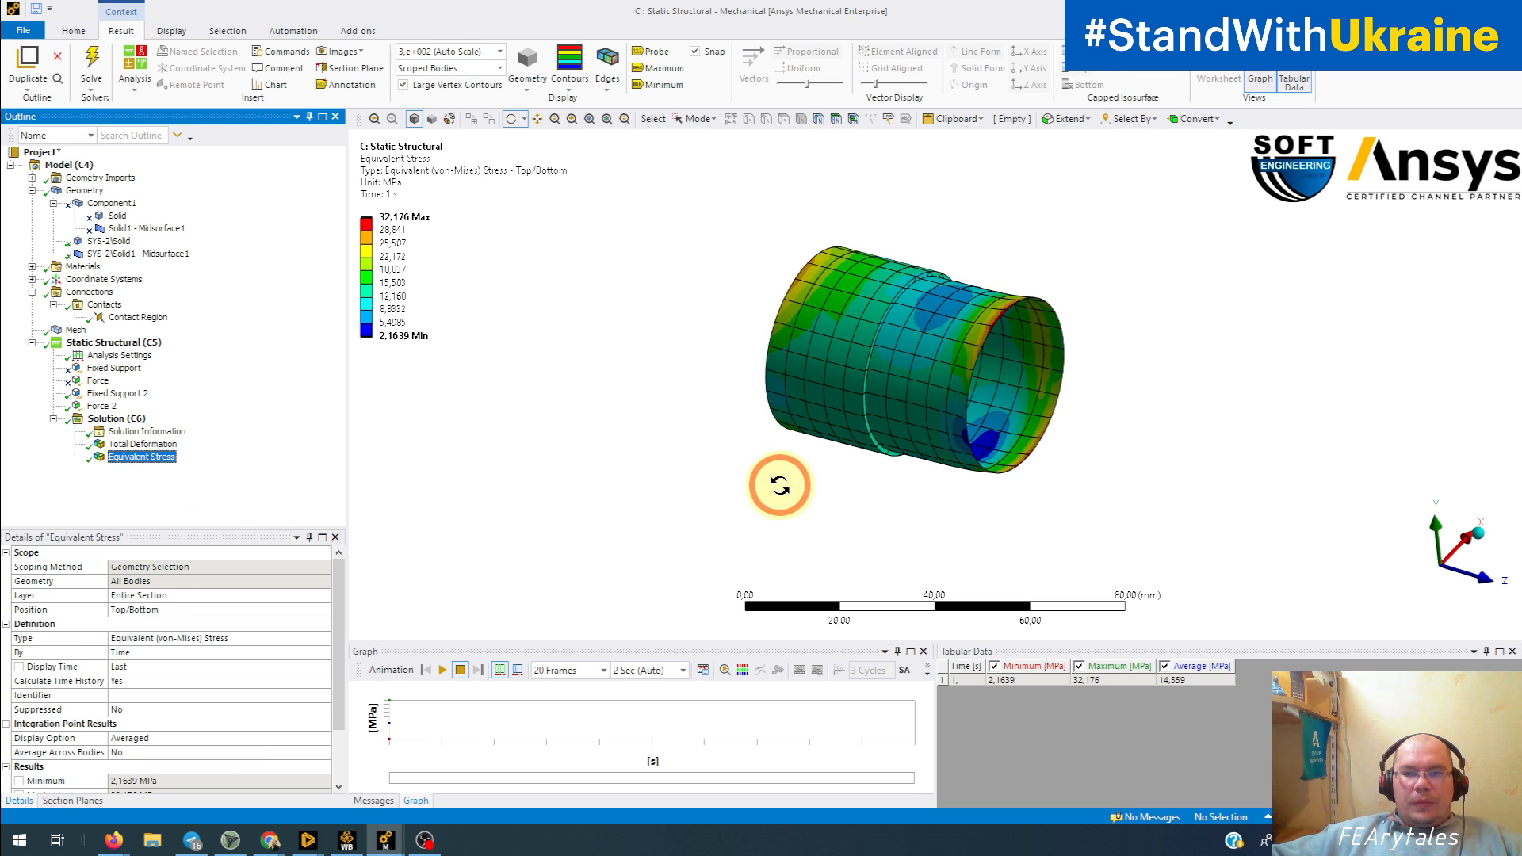
drag(777, 482, 807, 473)
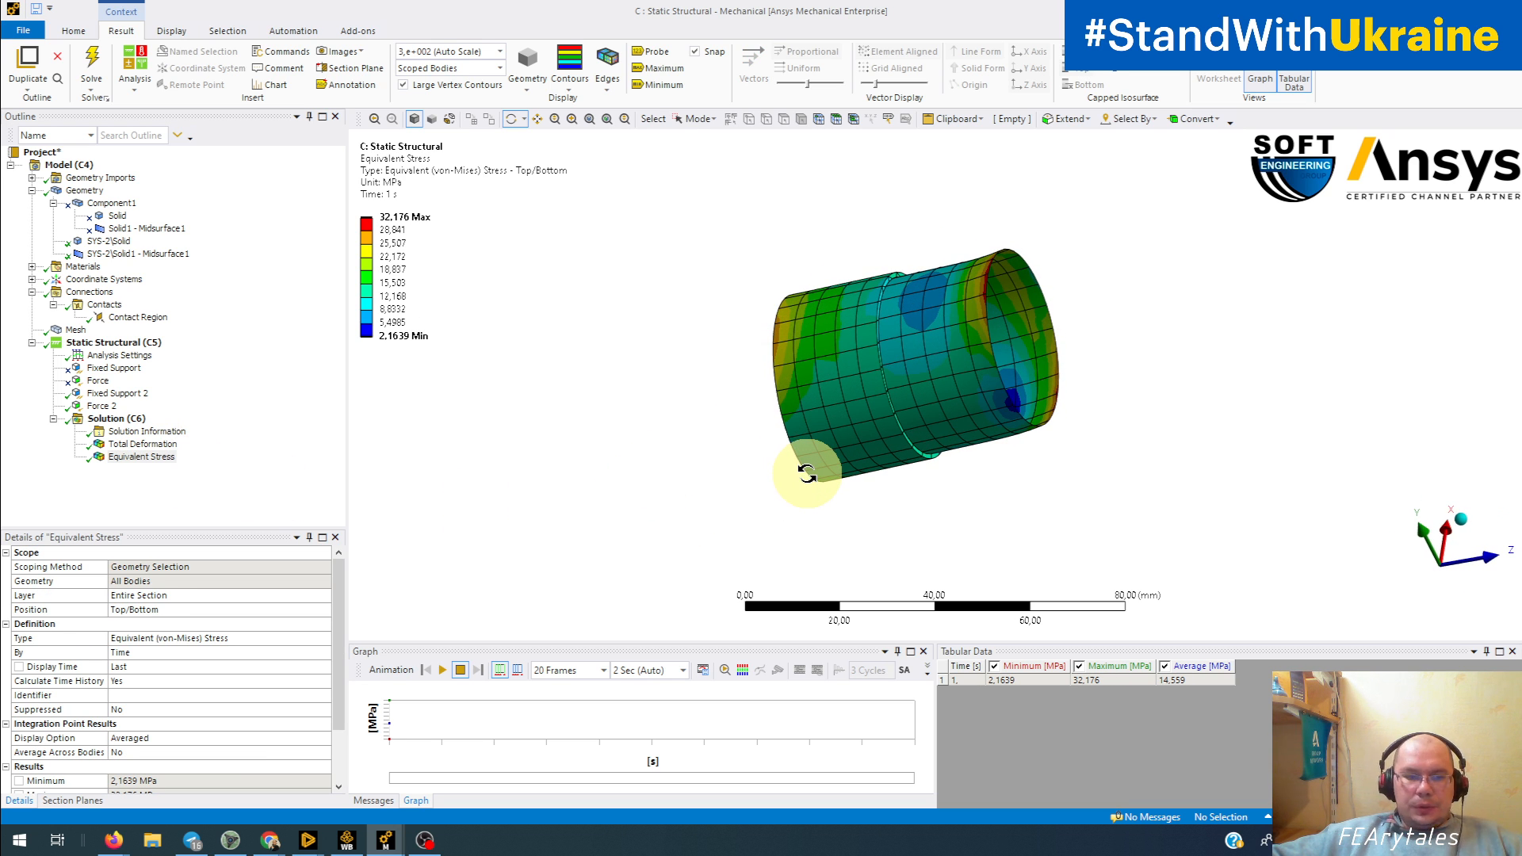
drag(807, 473, 948, 559)
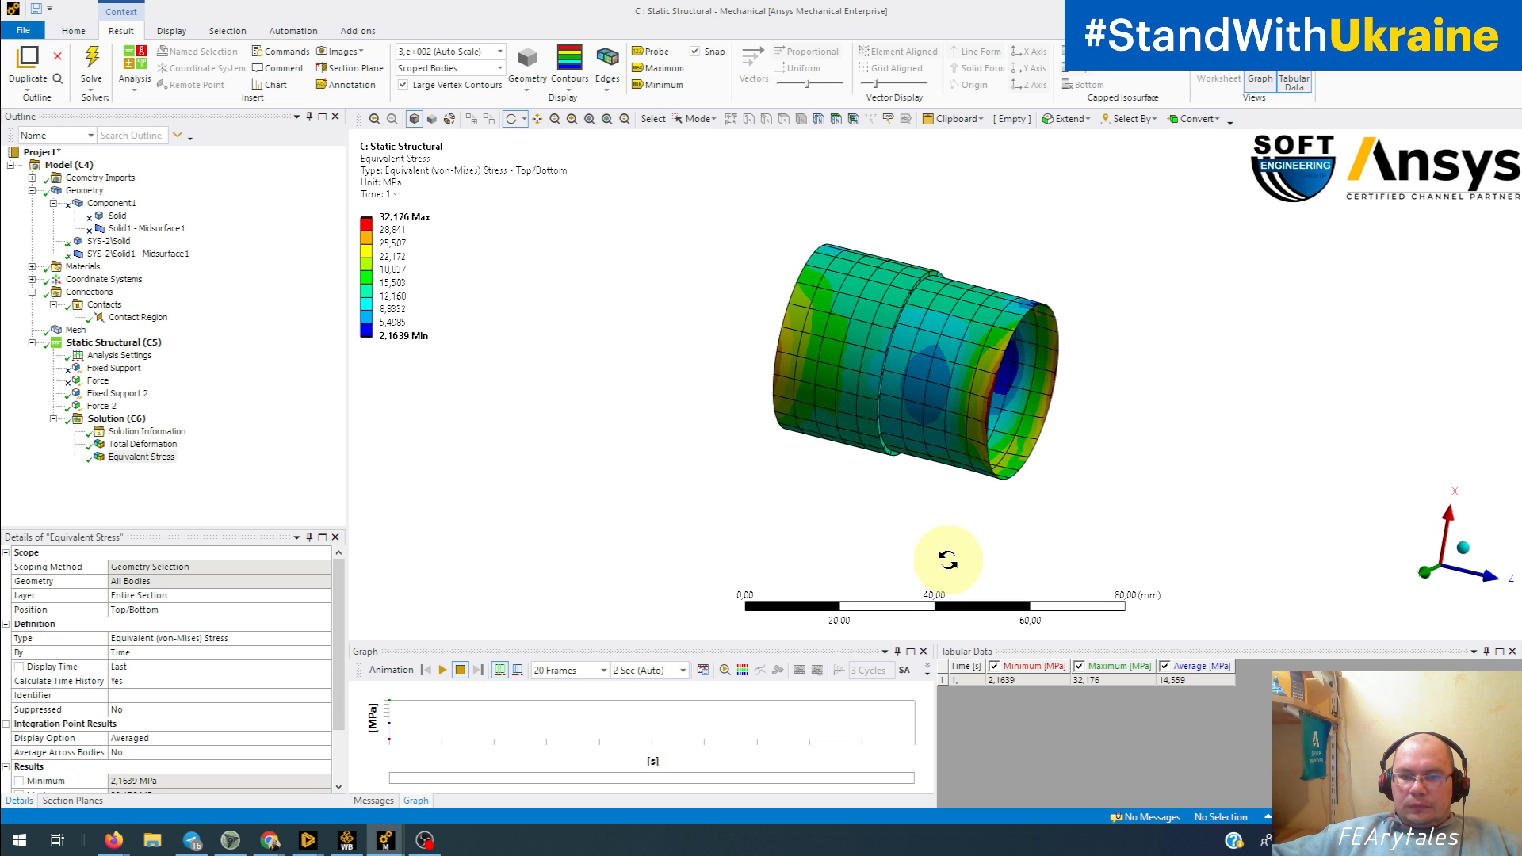
scroll(886, 527, up, 5)
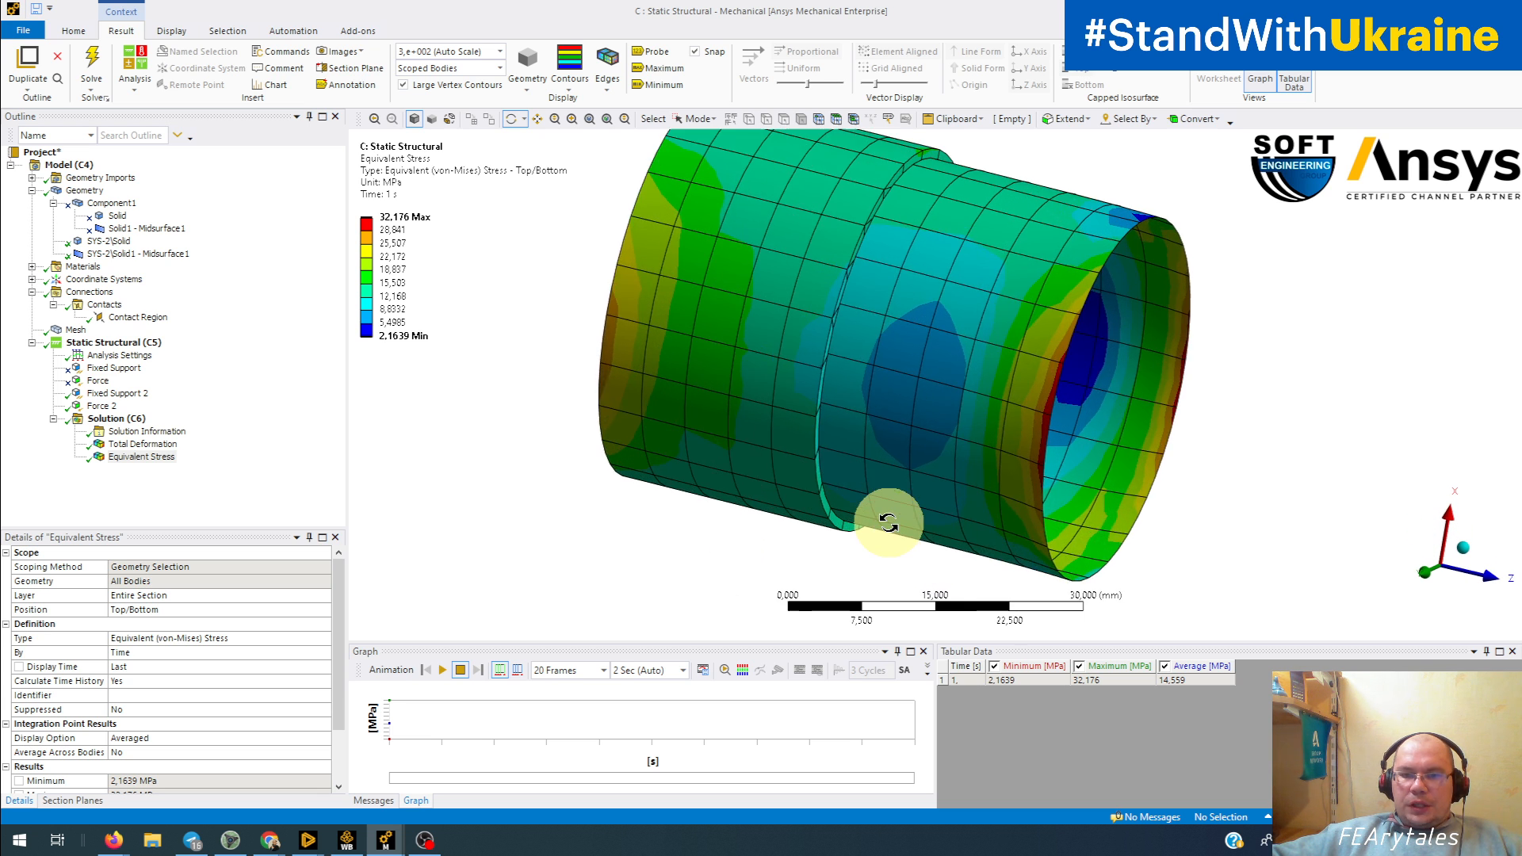
Step: Set the mesh Element Order to Program Controlled and regenerate the mesh
click(73, 331)
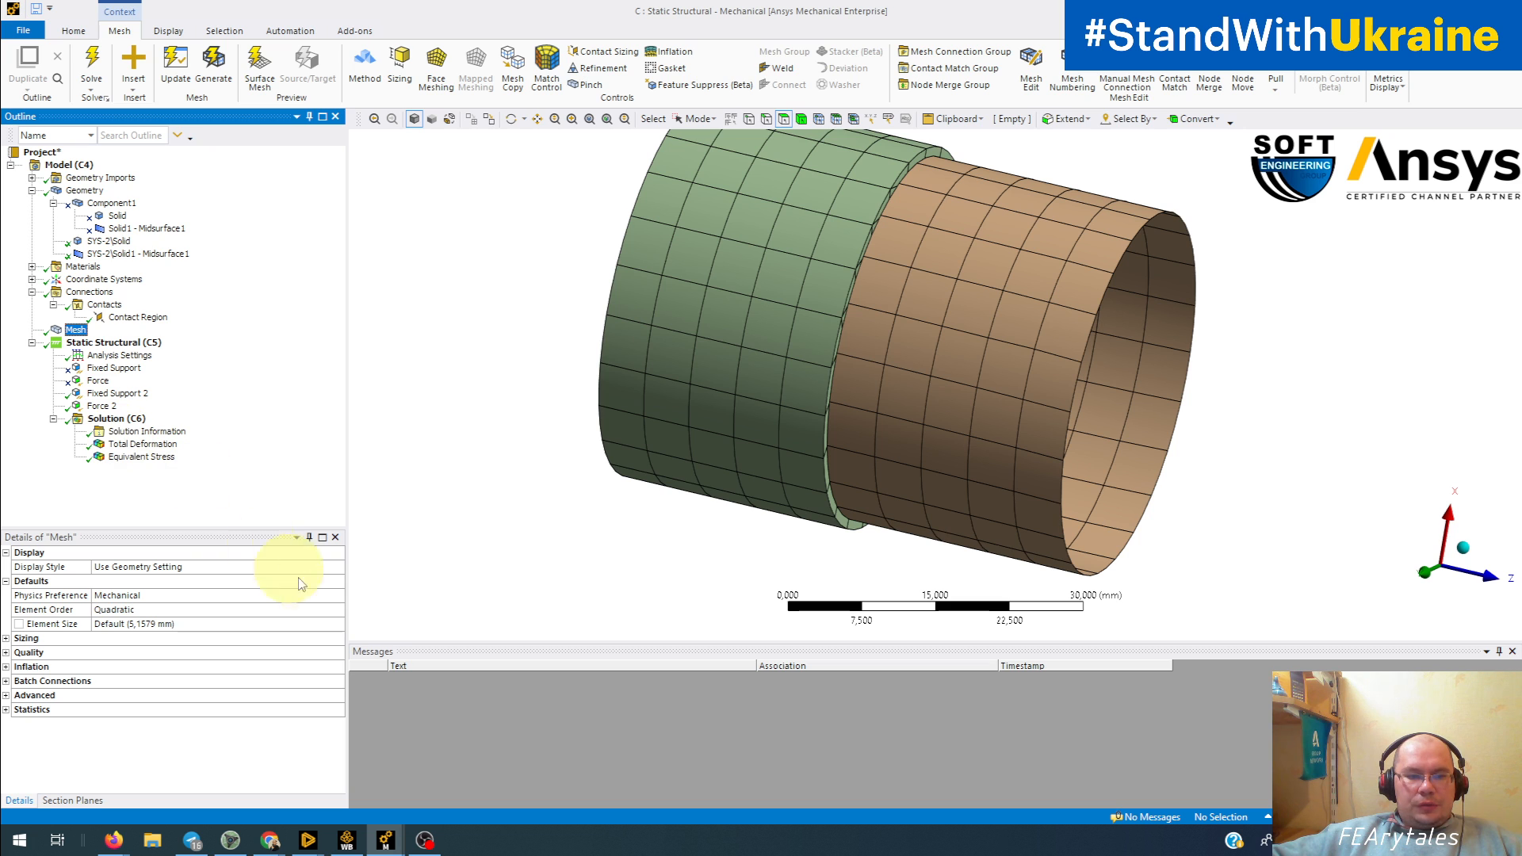
click(333, 610)
click(337, 612)
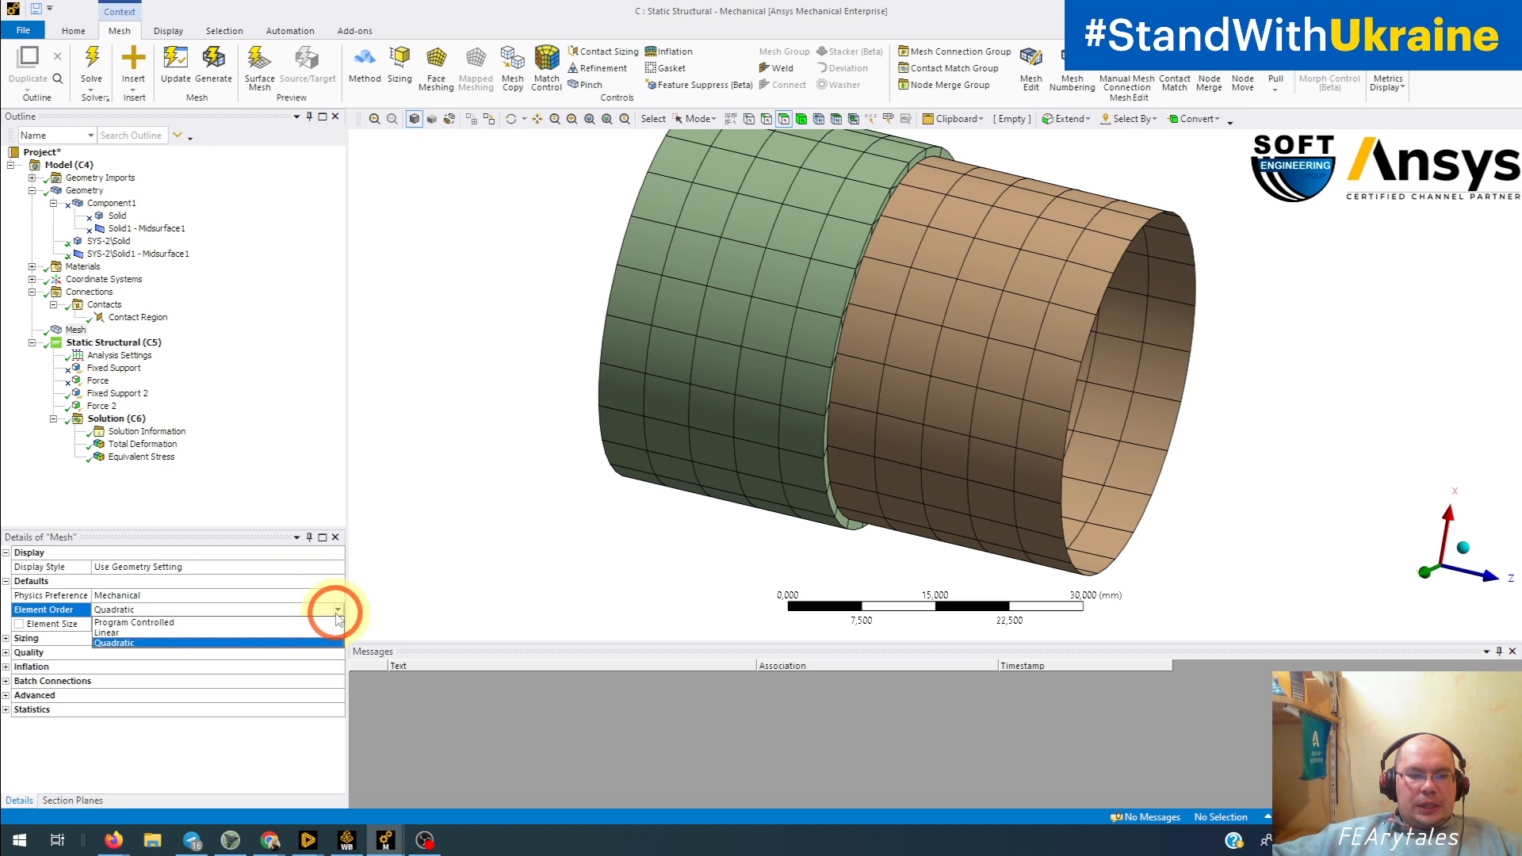
click(238, 622)
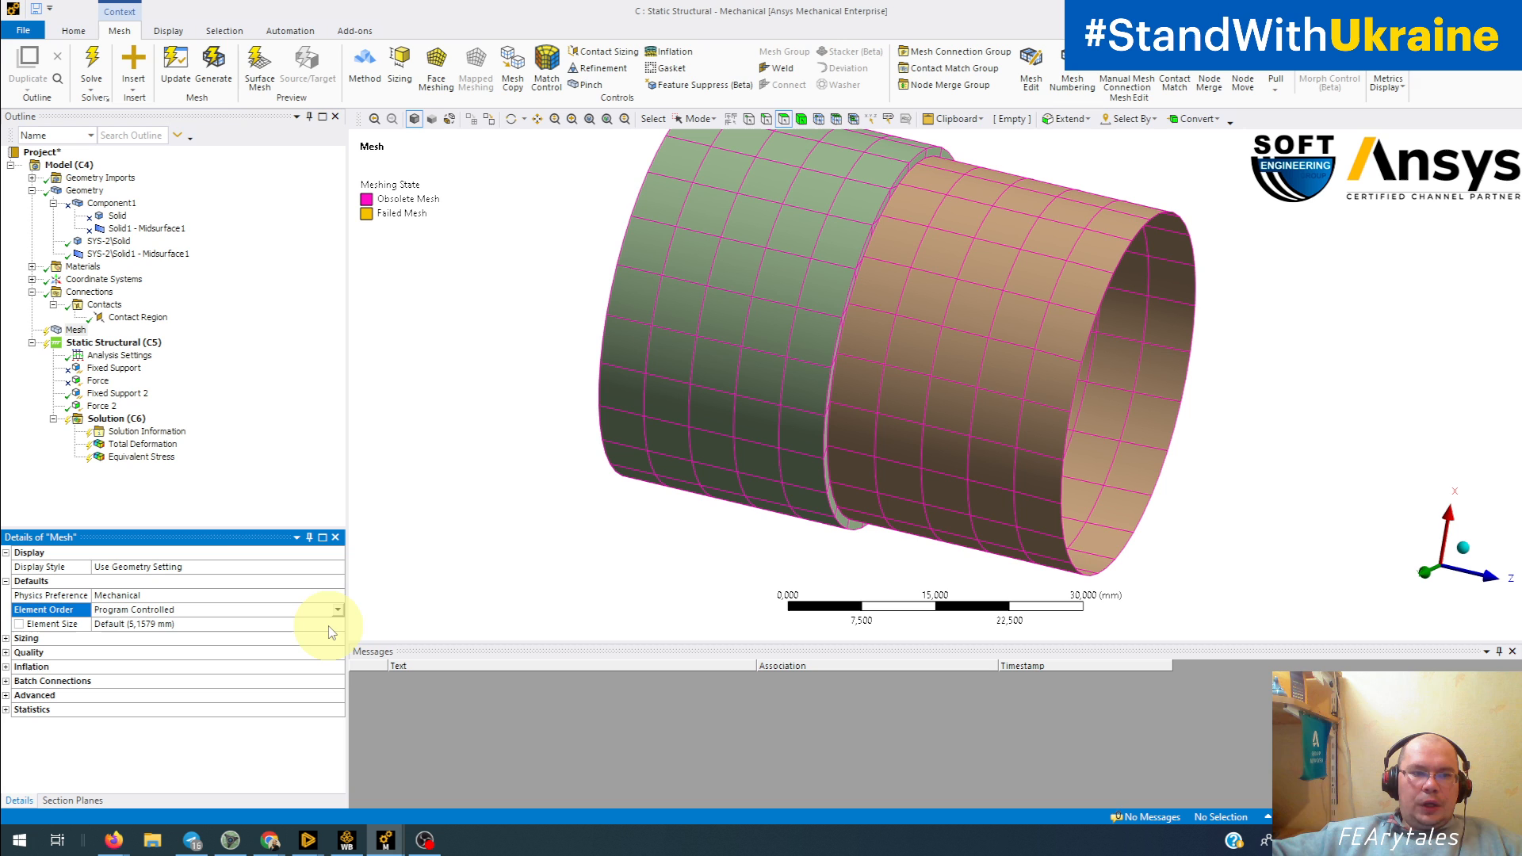
right_click(70, 329)
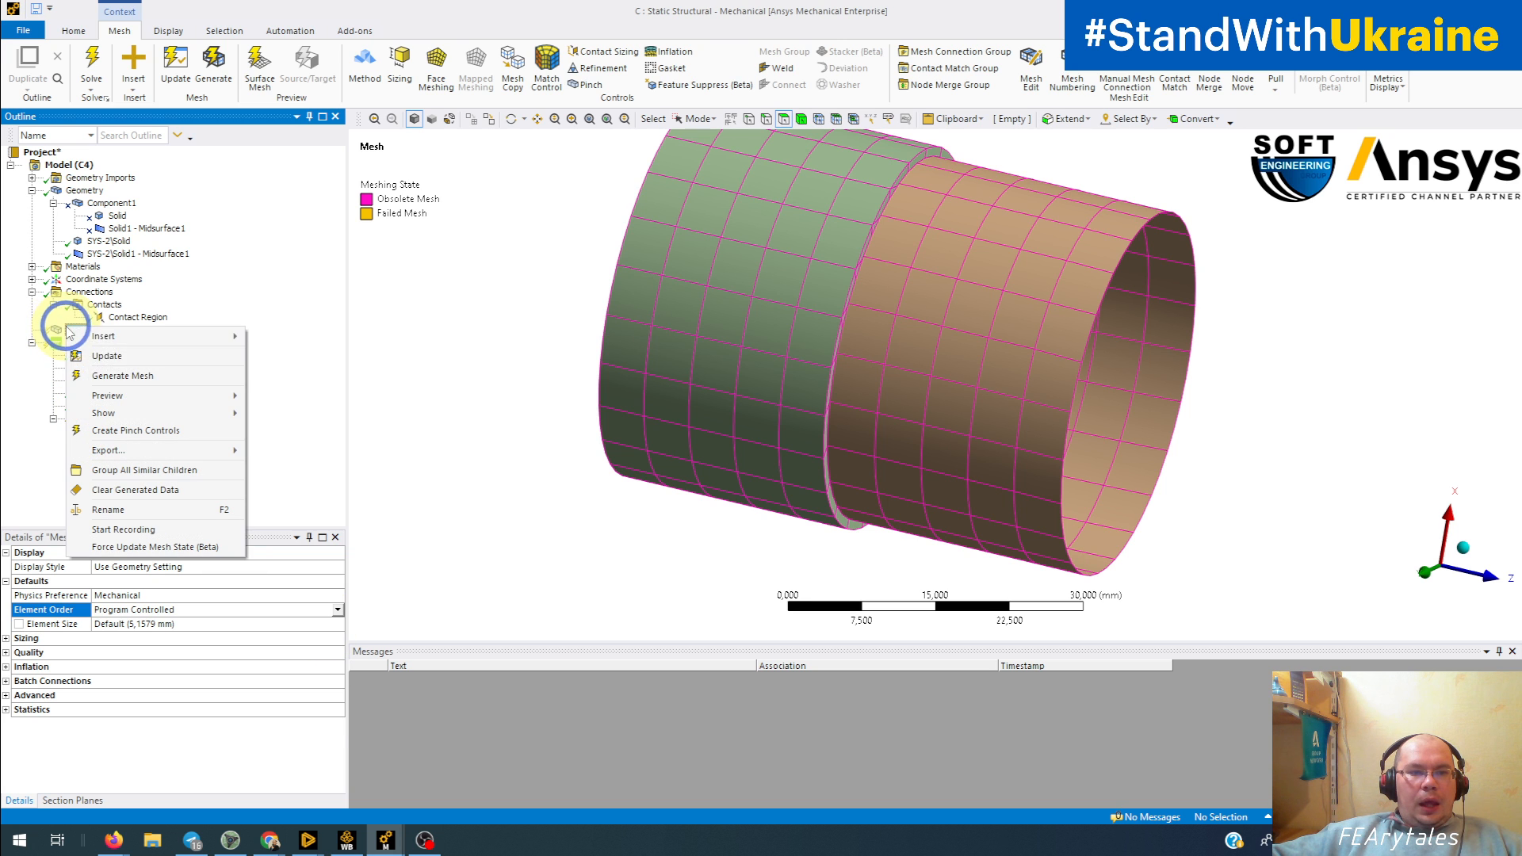
click(109, 379)
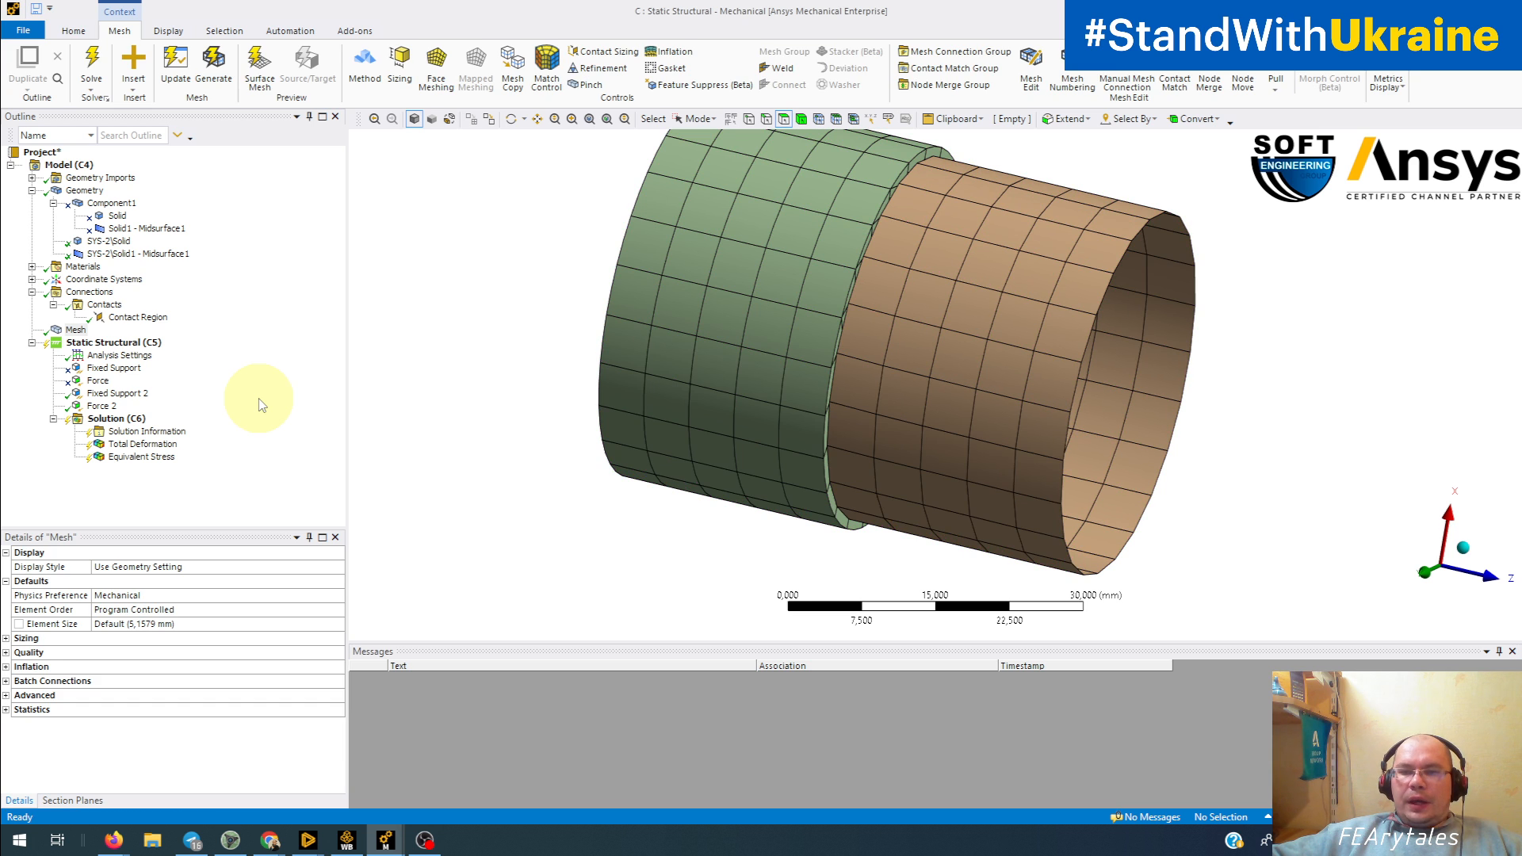
Step: Select a patch of mesh nodes across the shell-solid joint and examine where midside nodes occur on each body
scroll(736, 387, up, 3)
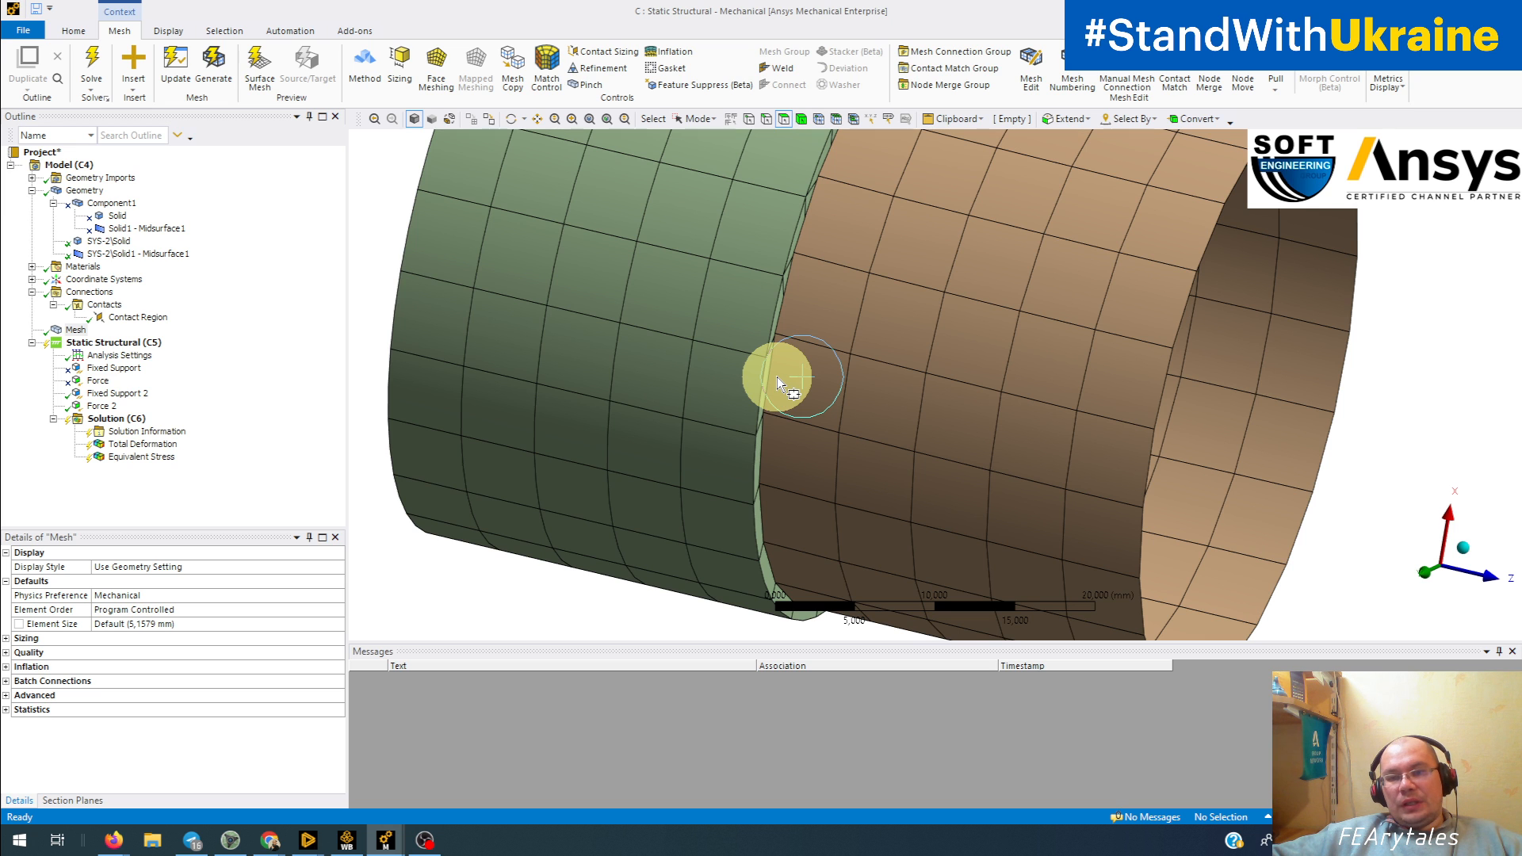
drag(777, 377, 755, 354)
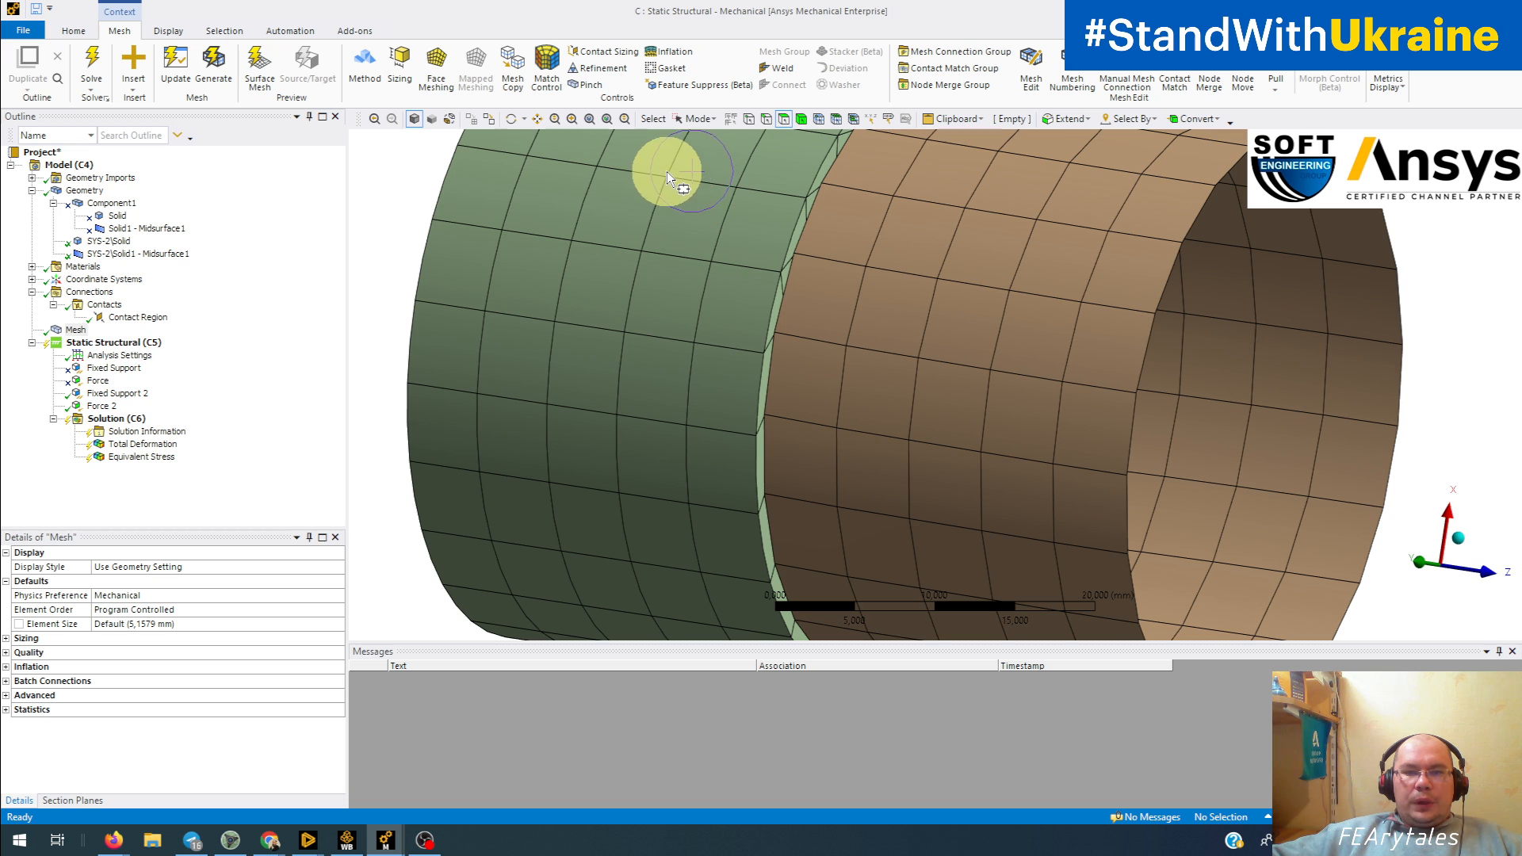
drag(678, 164, 886, 335)
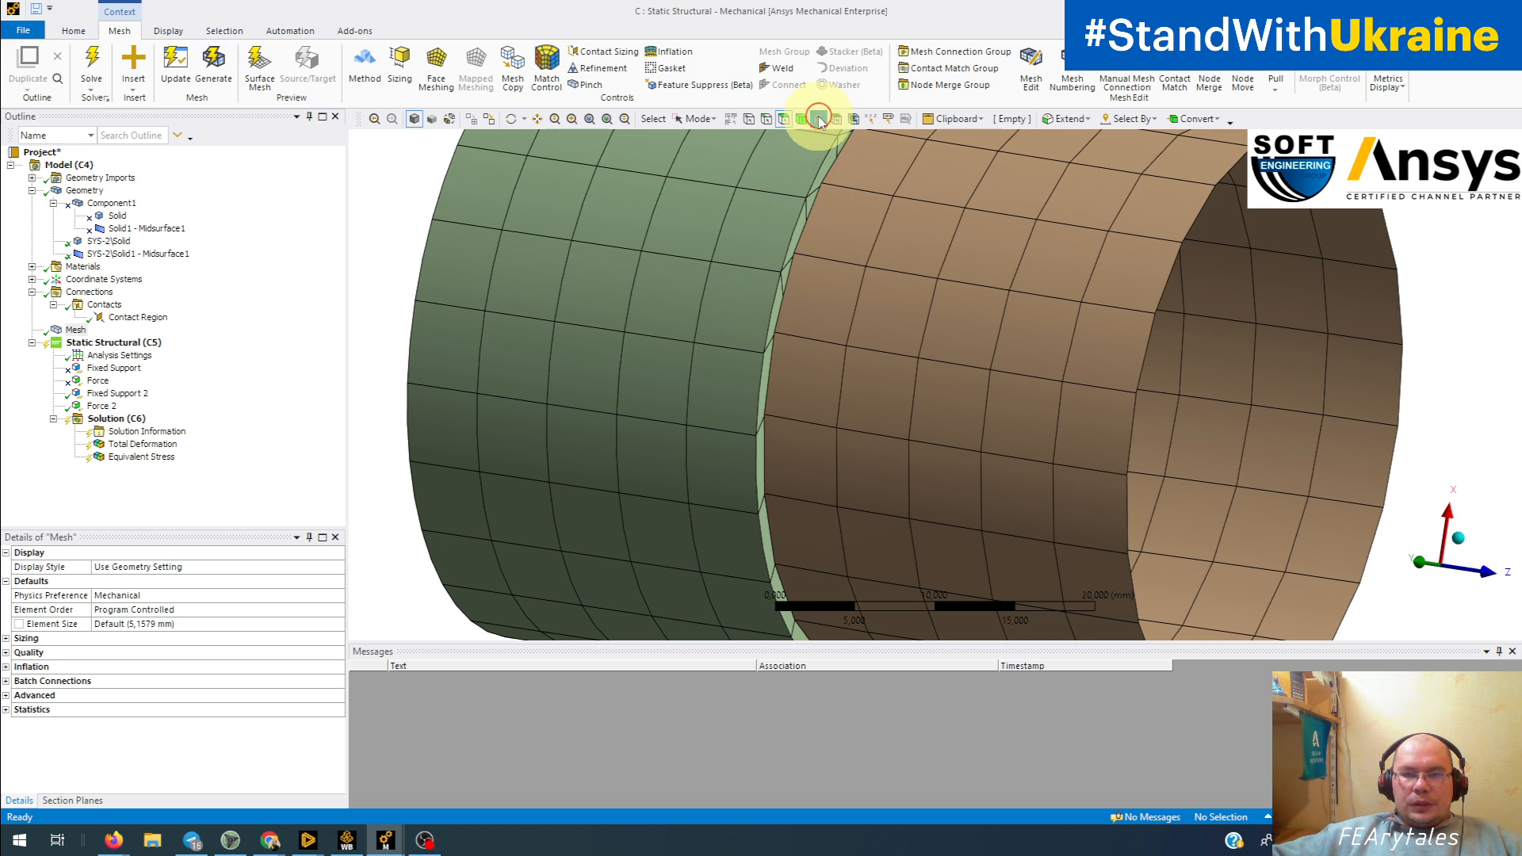
drag(1005, 438, 1005, 437)
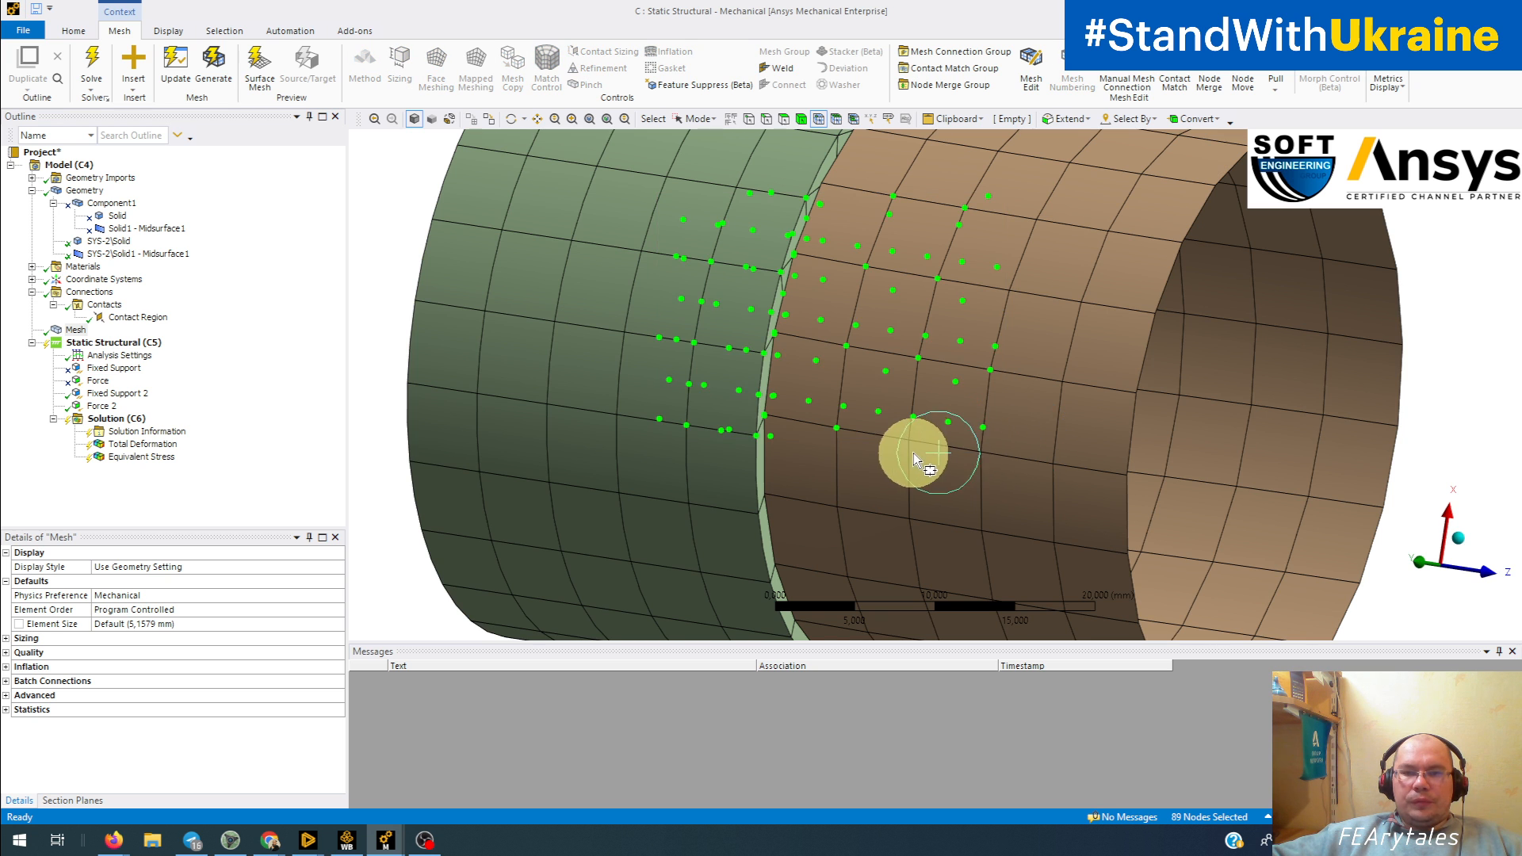
middle_drag(912, 452, 1017, 474)
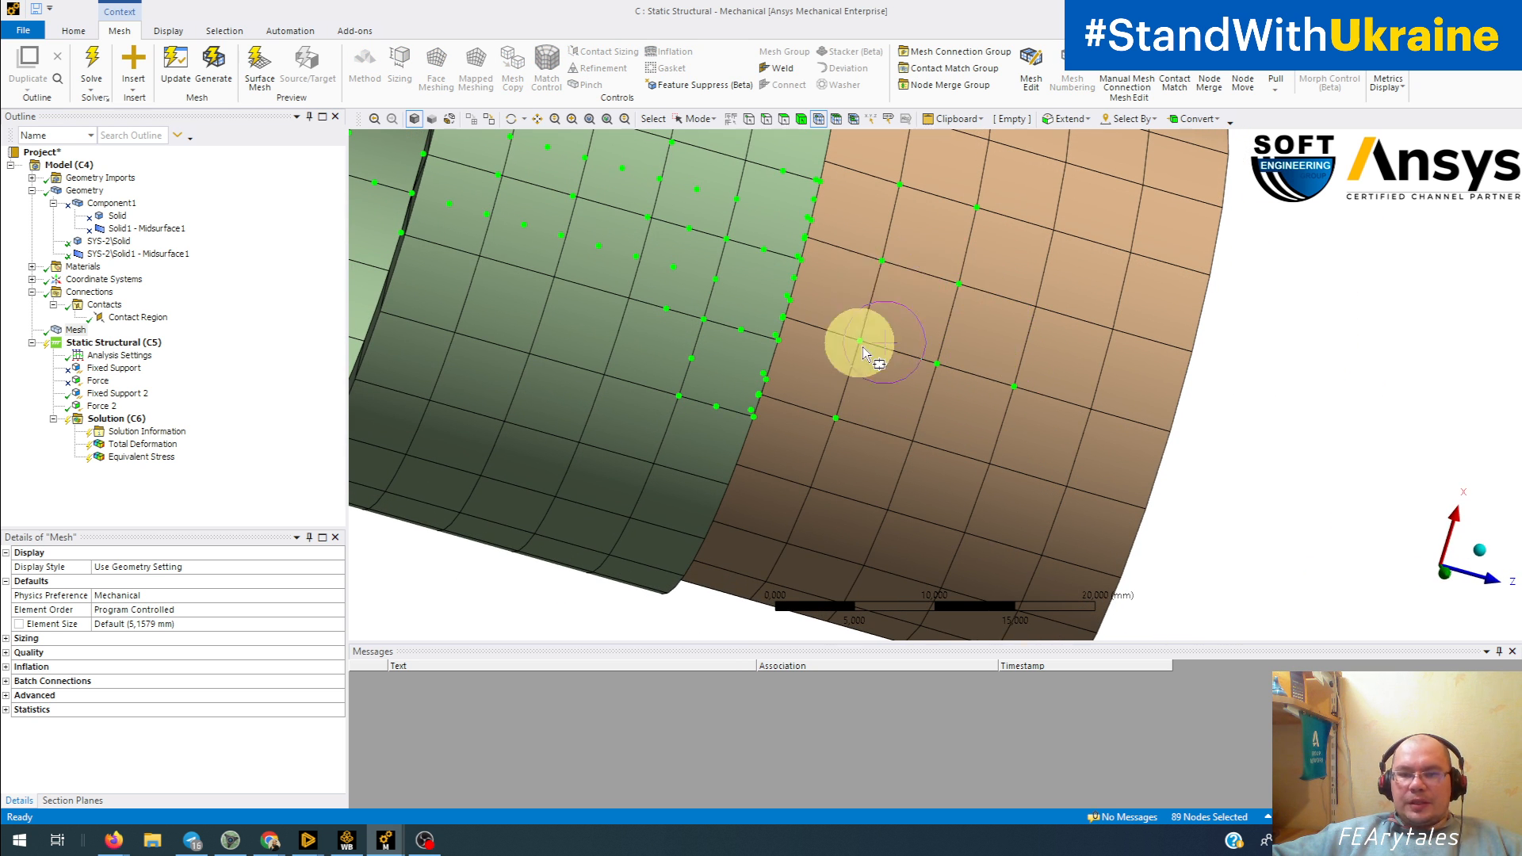
middle_drag(958, 384, 774, 415)
scroll(803, 411, up, 3)
scroll(546, 438, down, 2)
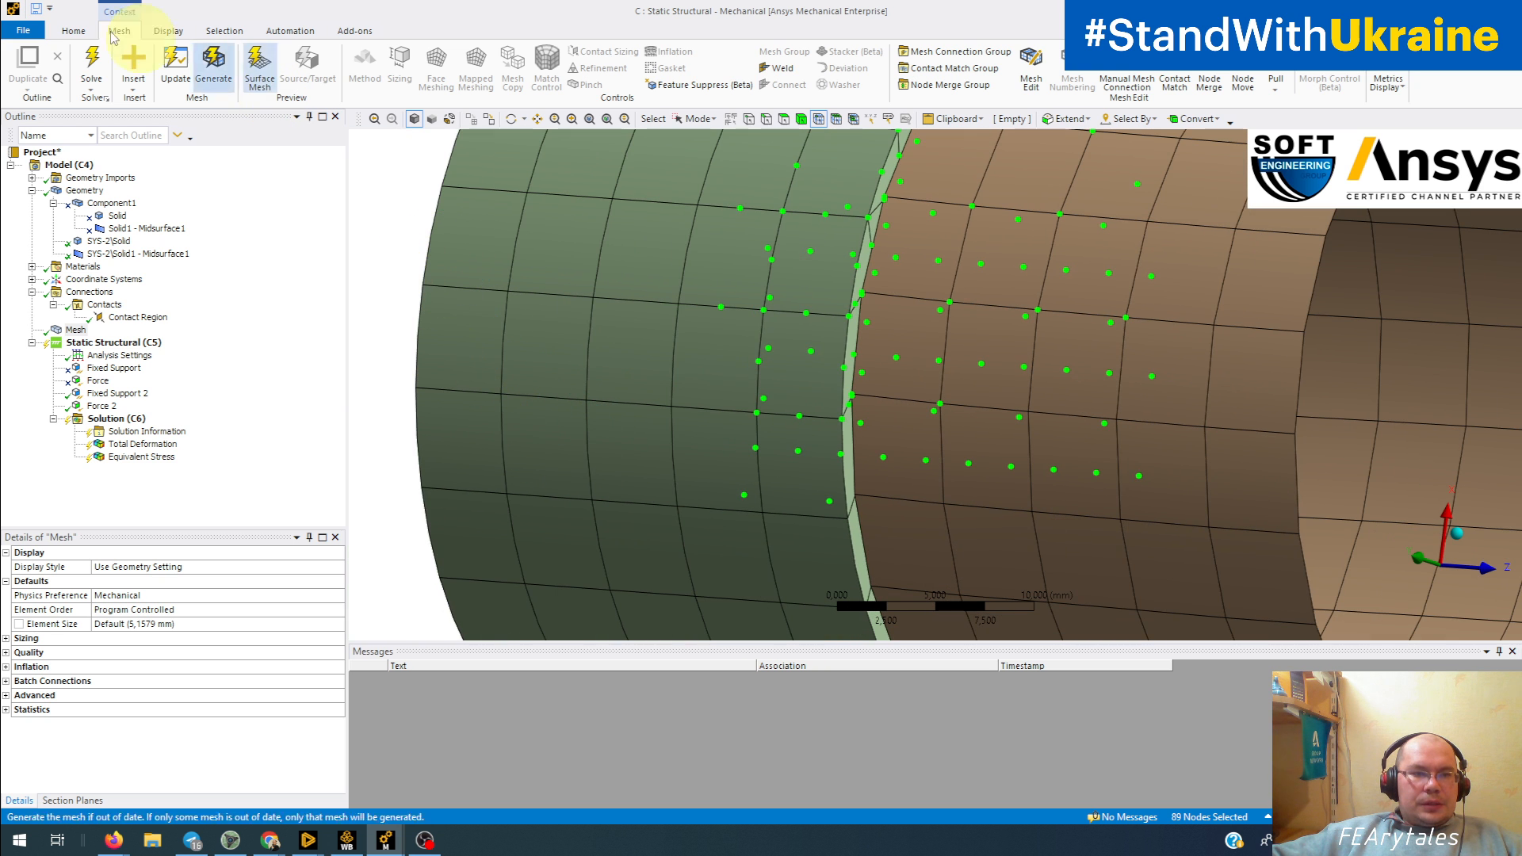
Step: Solve the analysis with the regenerated mesh and review the Total Deformation and Equivalent Stress results
click(91, 68)
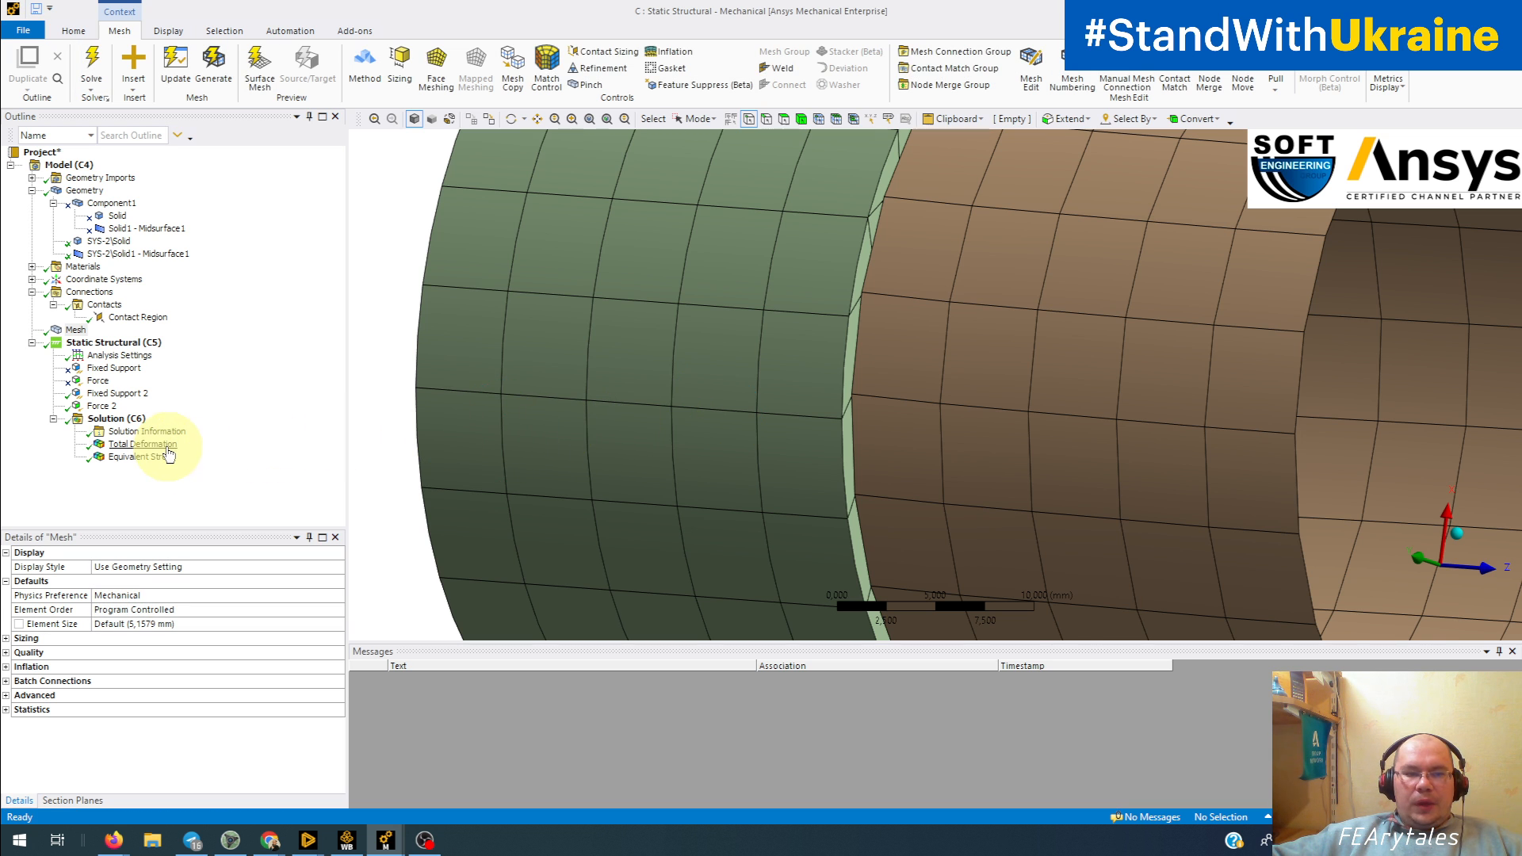
click(143, 444)
scroll(850, 380, down, 5)
middle_drag(849, 394, 914, 428)
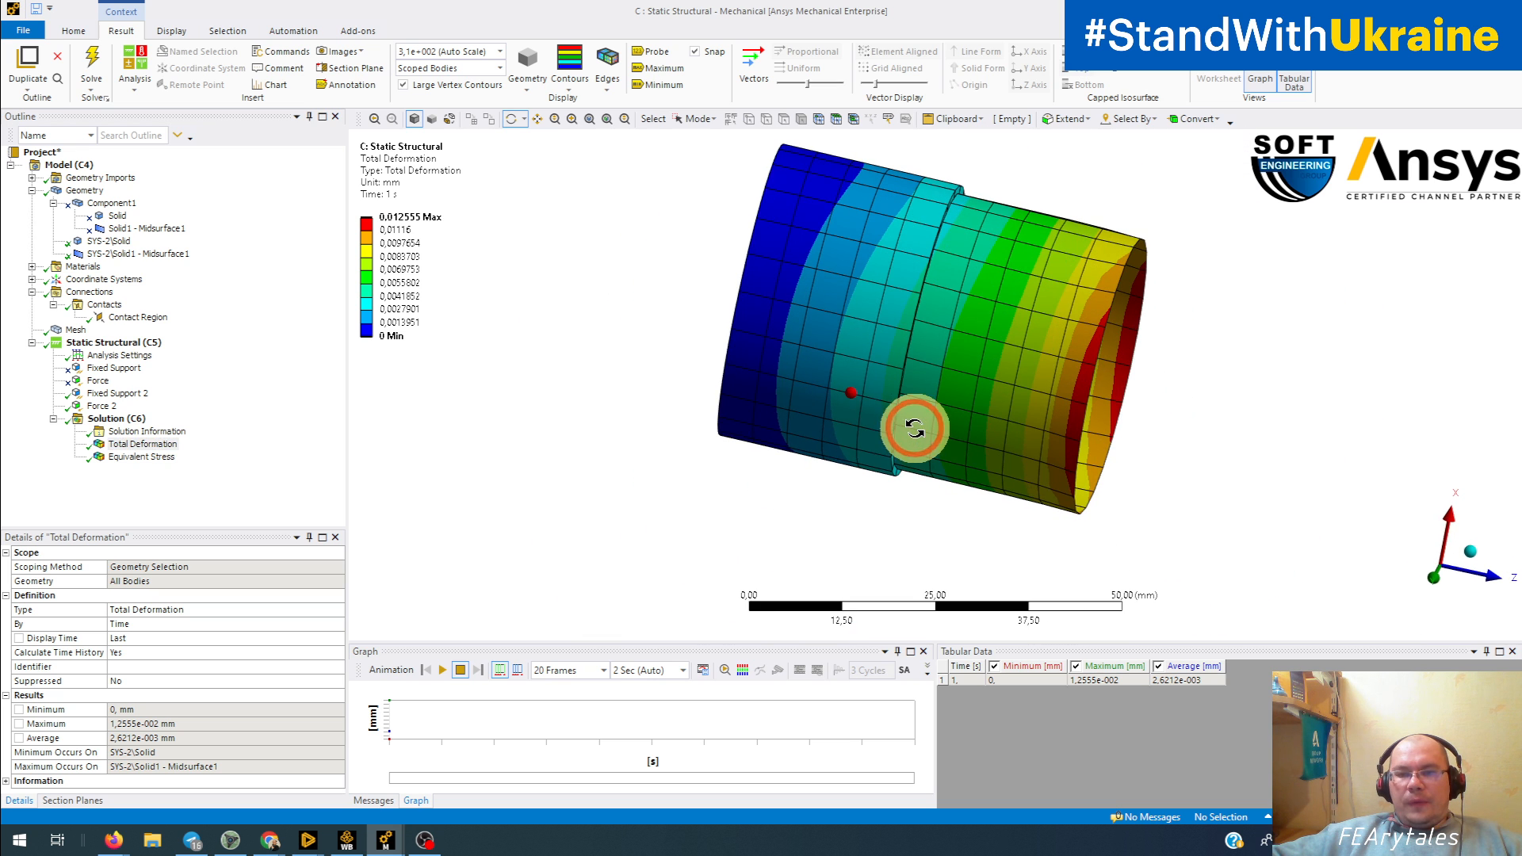
click(141, 456)
middle_drag(669, 441, 804, 511)
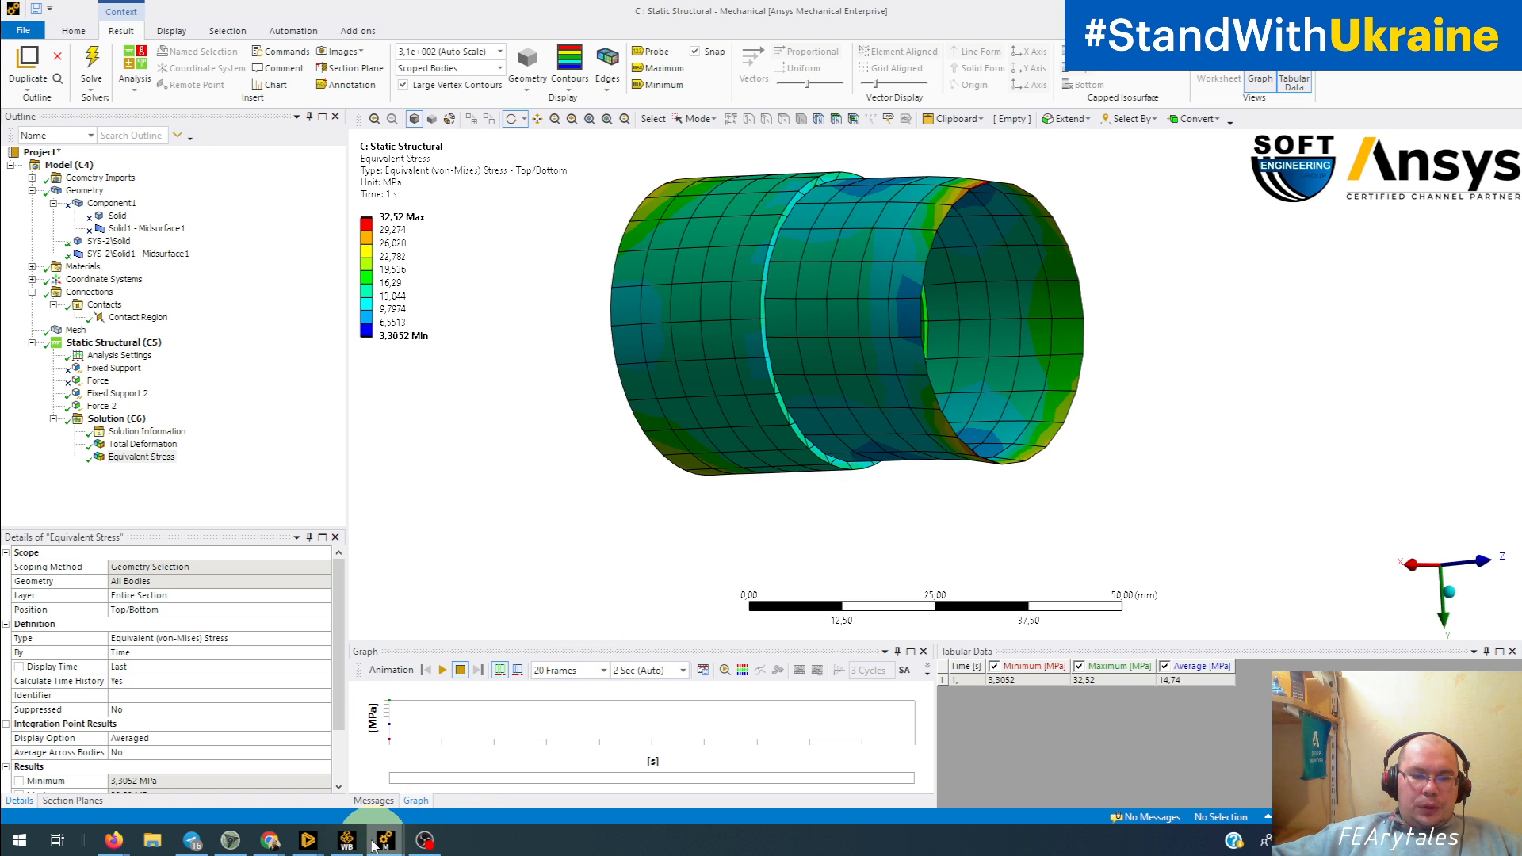
Step: Switch to the SYS model in Ansys Discovery and examine where the surface body meets the solid block
mouse_move(325, 847)
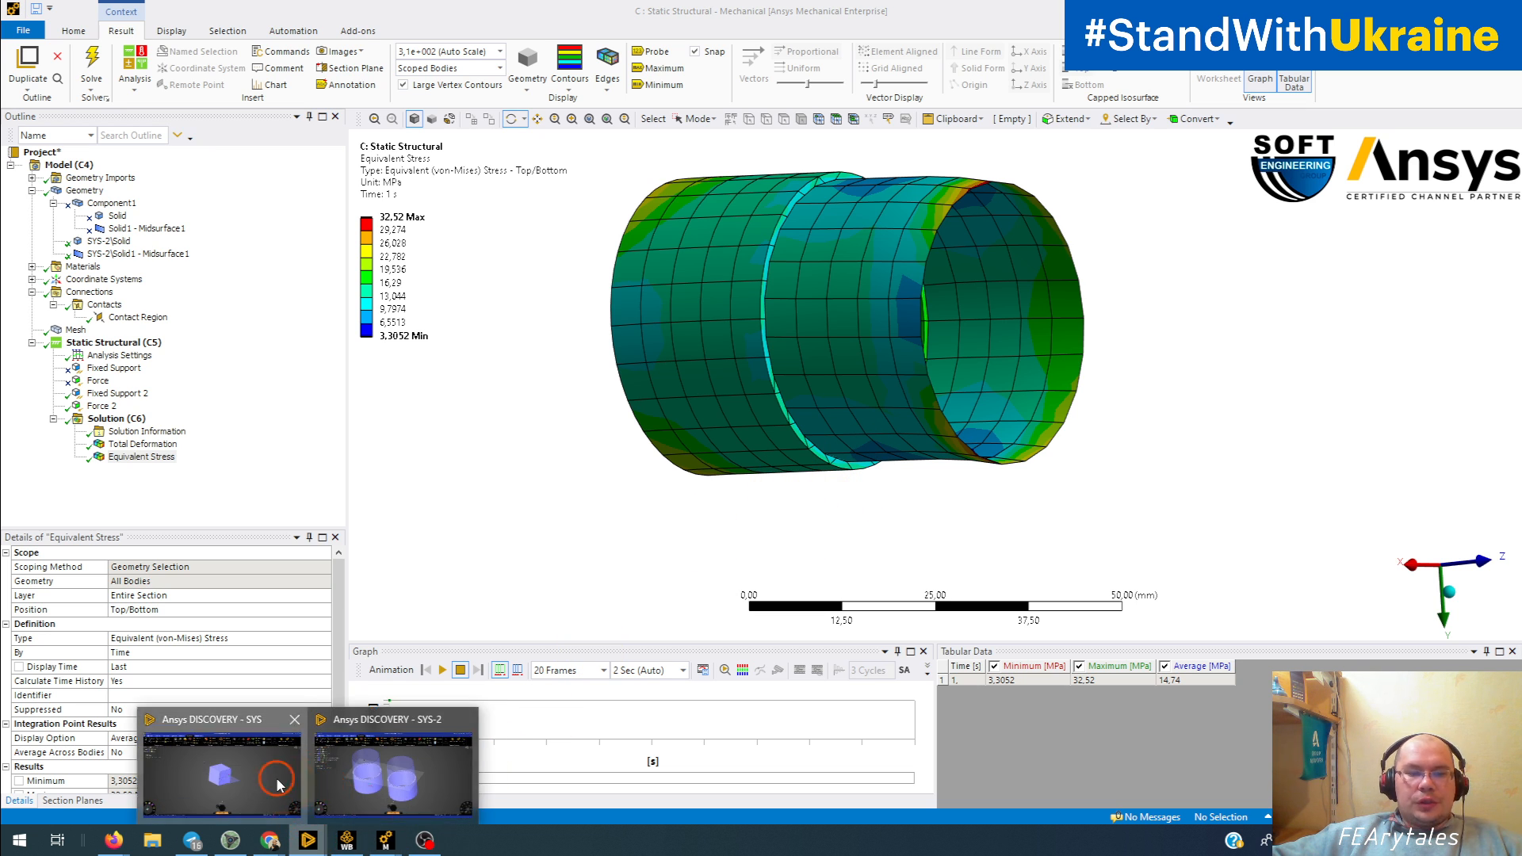
click(320, 781)
middle_drag(692, 675, 920, 574)
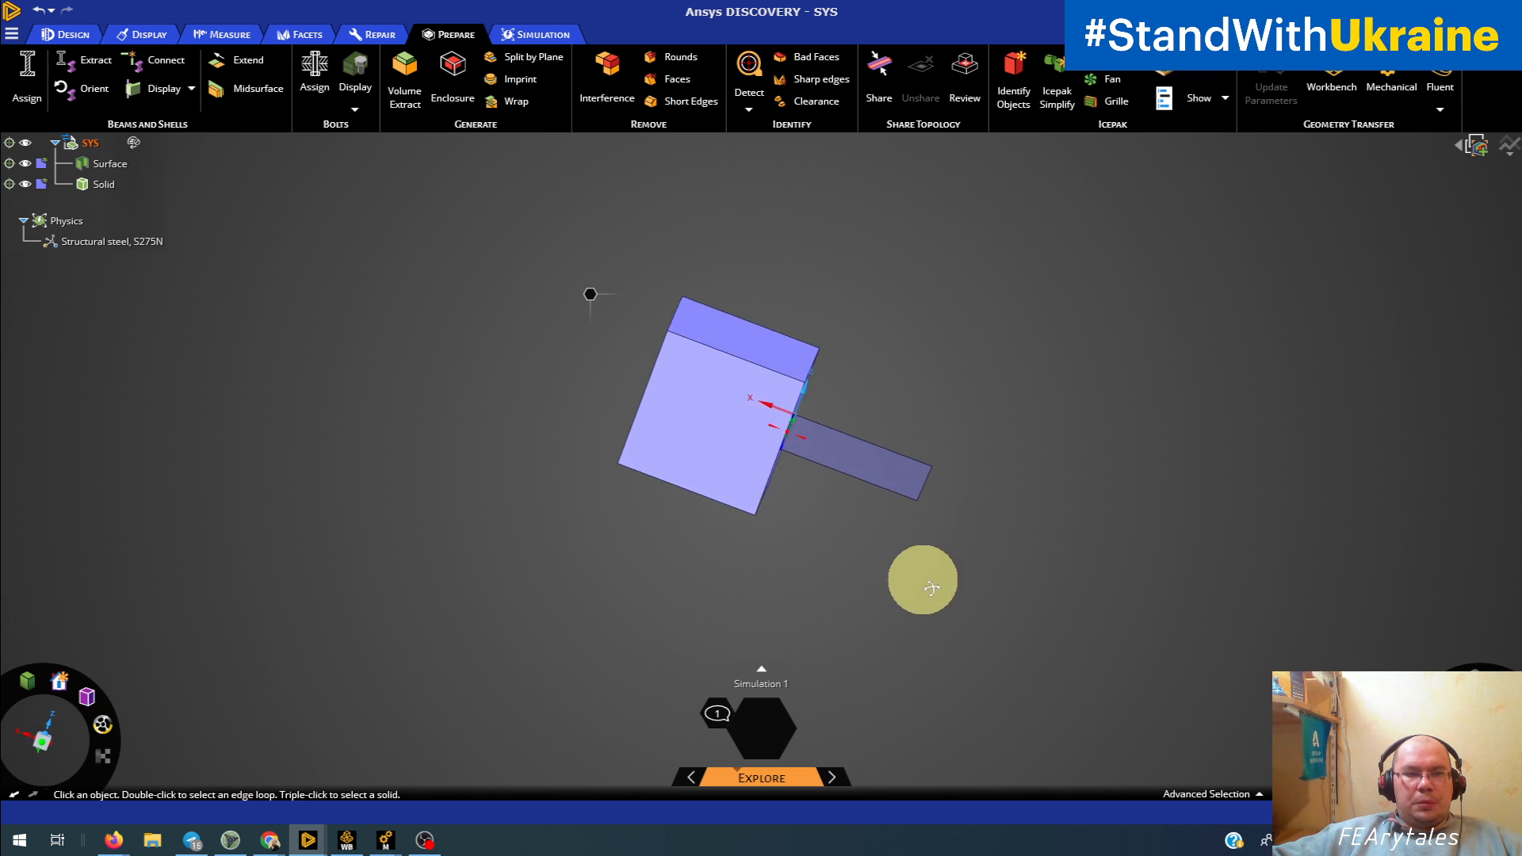
scroll(872, 566, down, 2)
scroll(842, 554, up, 2)
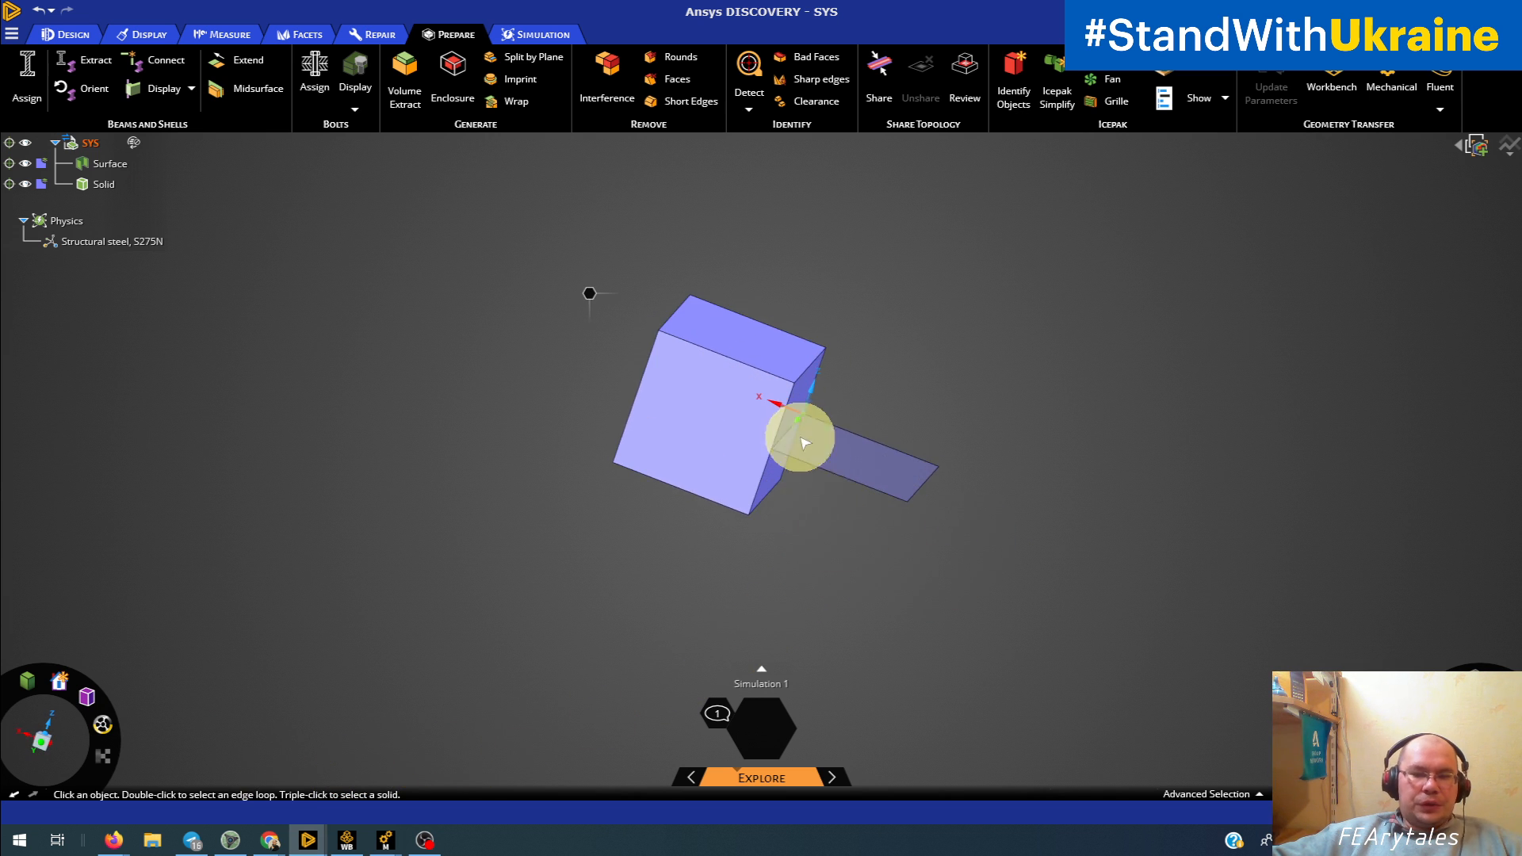
scroll(799, 437, up, 5)
click(798, 438)
scroll(795, 457, down, 4)
middle_drag(791, 452, 696, 415)
click(487, 781)
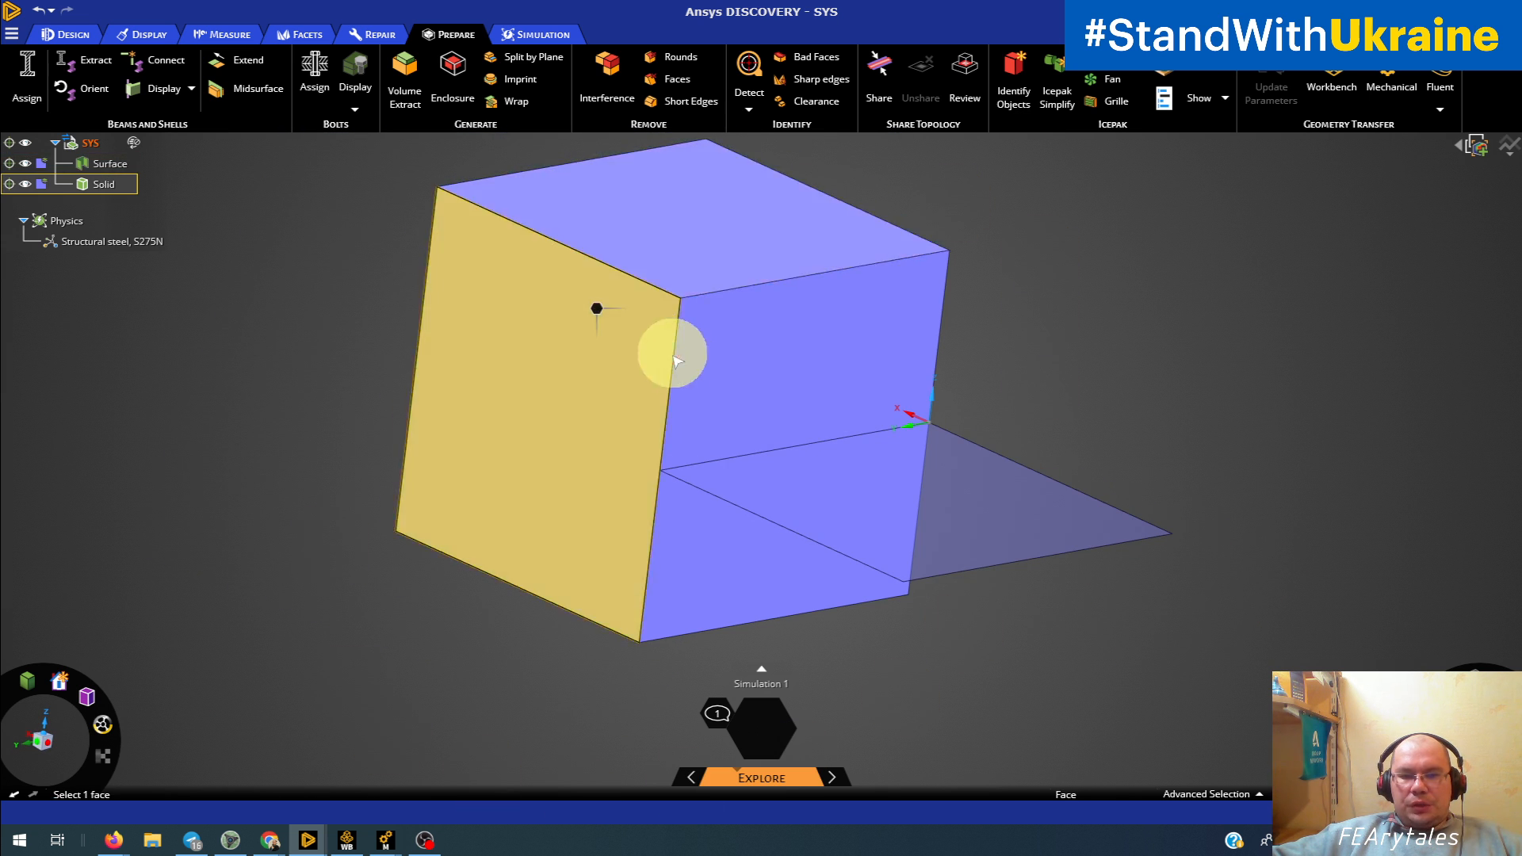
middle_drag(673, 350, 710, 472)
click(753, 492)
click(524, 733)
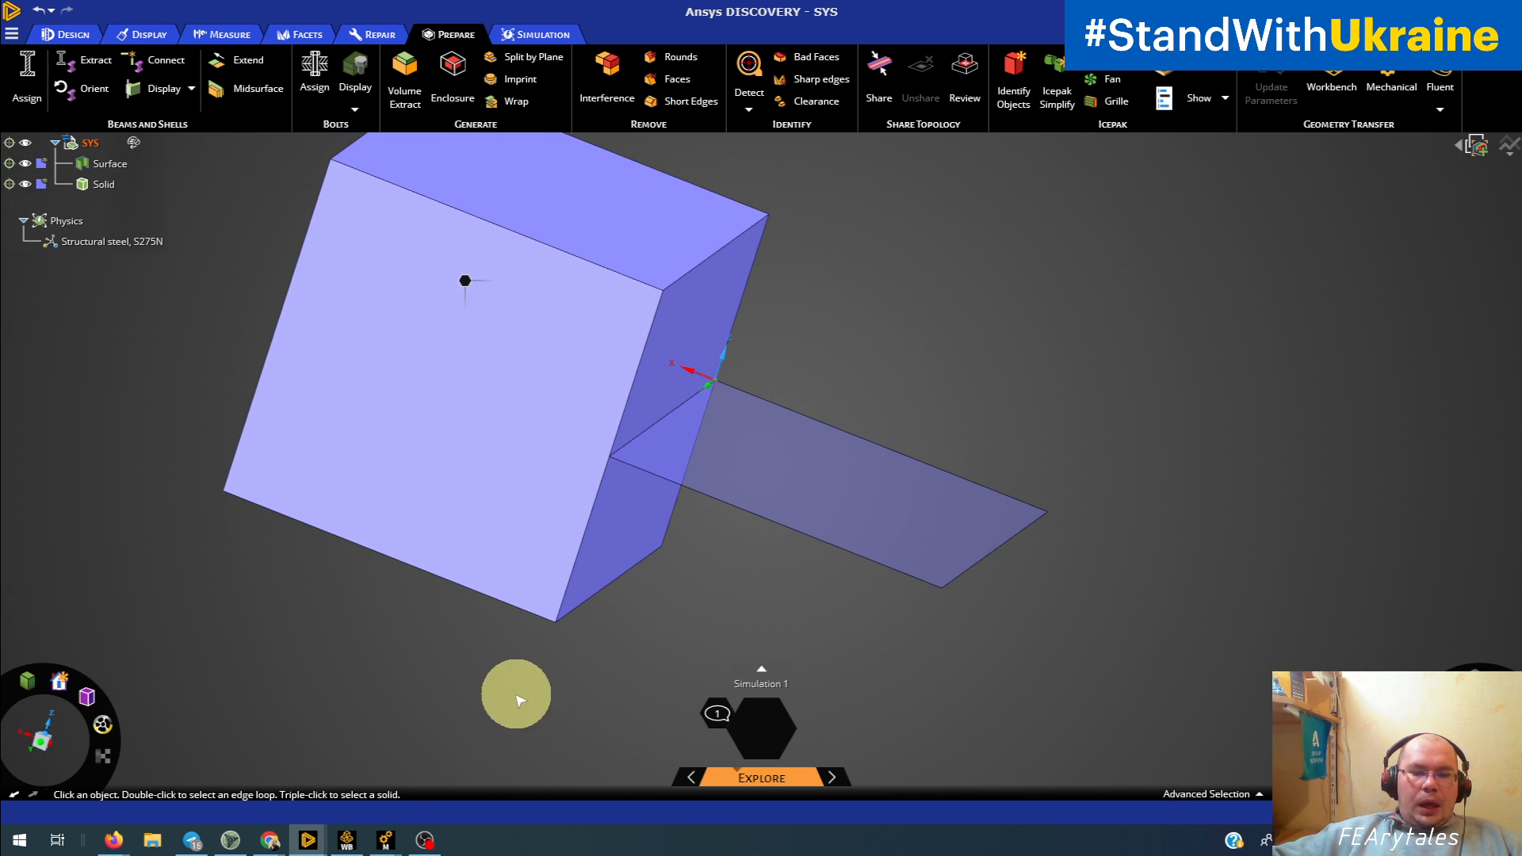
Step: Switch to the B: Static Structural model in Mechanical and view its mesh with shell thickness displayed
mouse_move(383, 847)
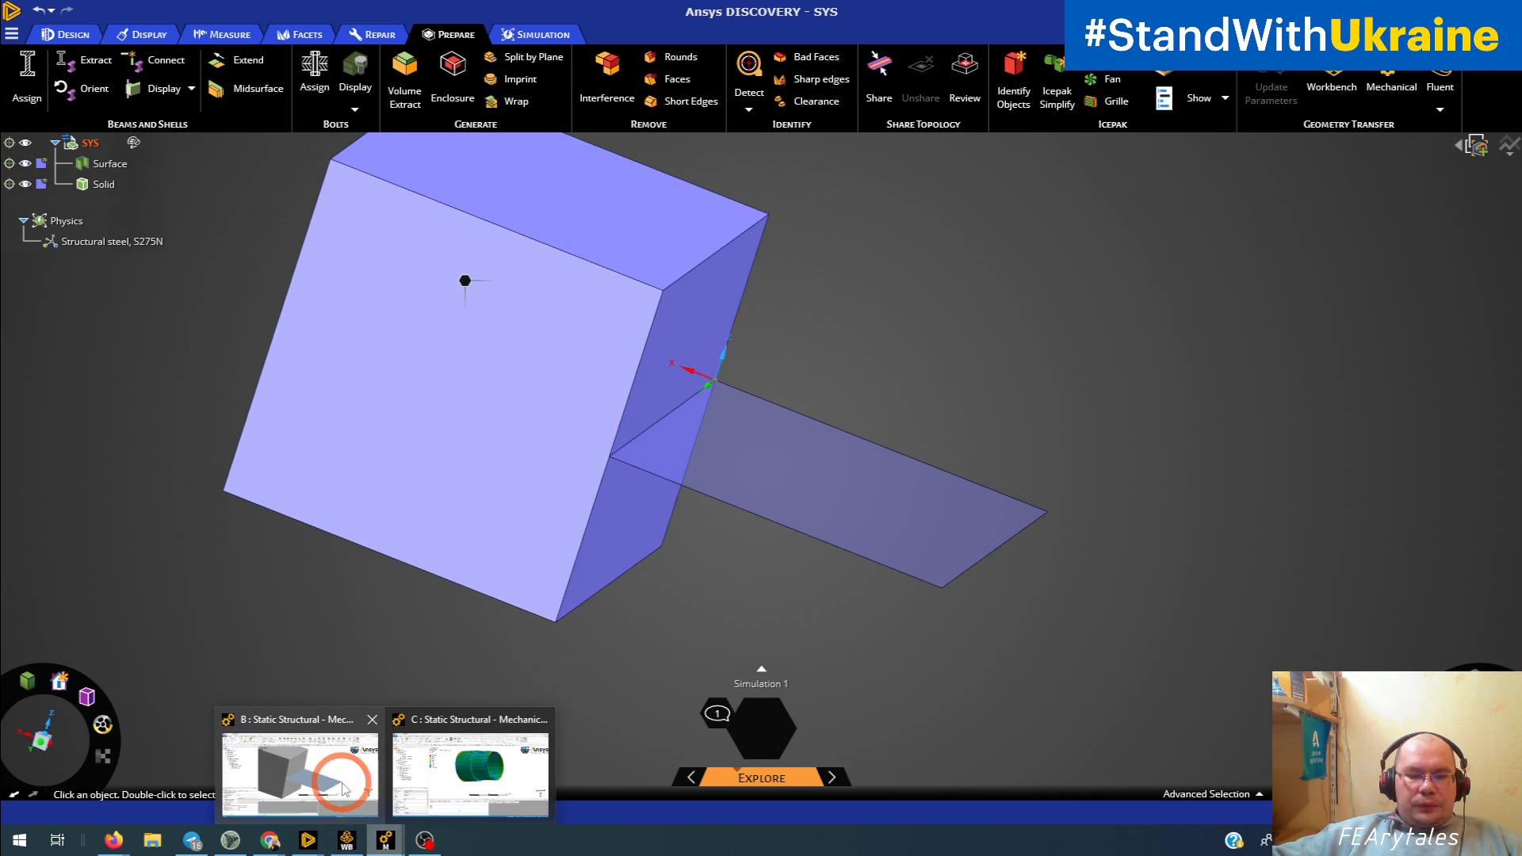
click(492, 717)
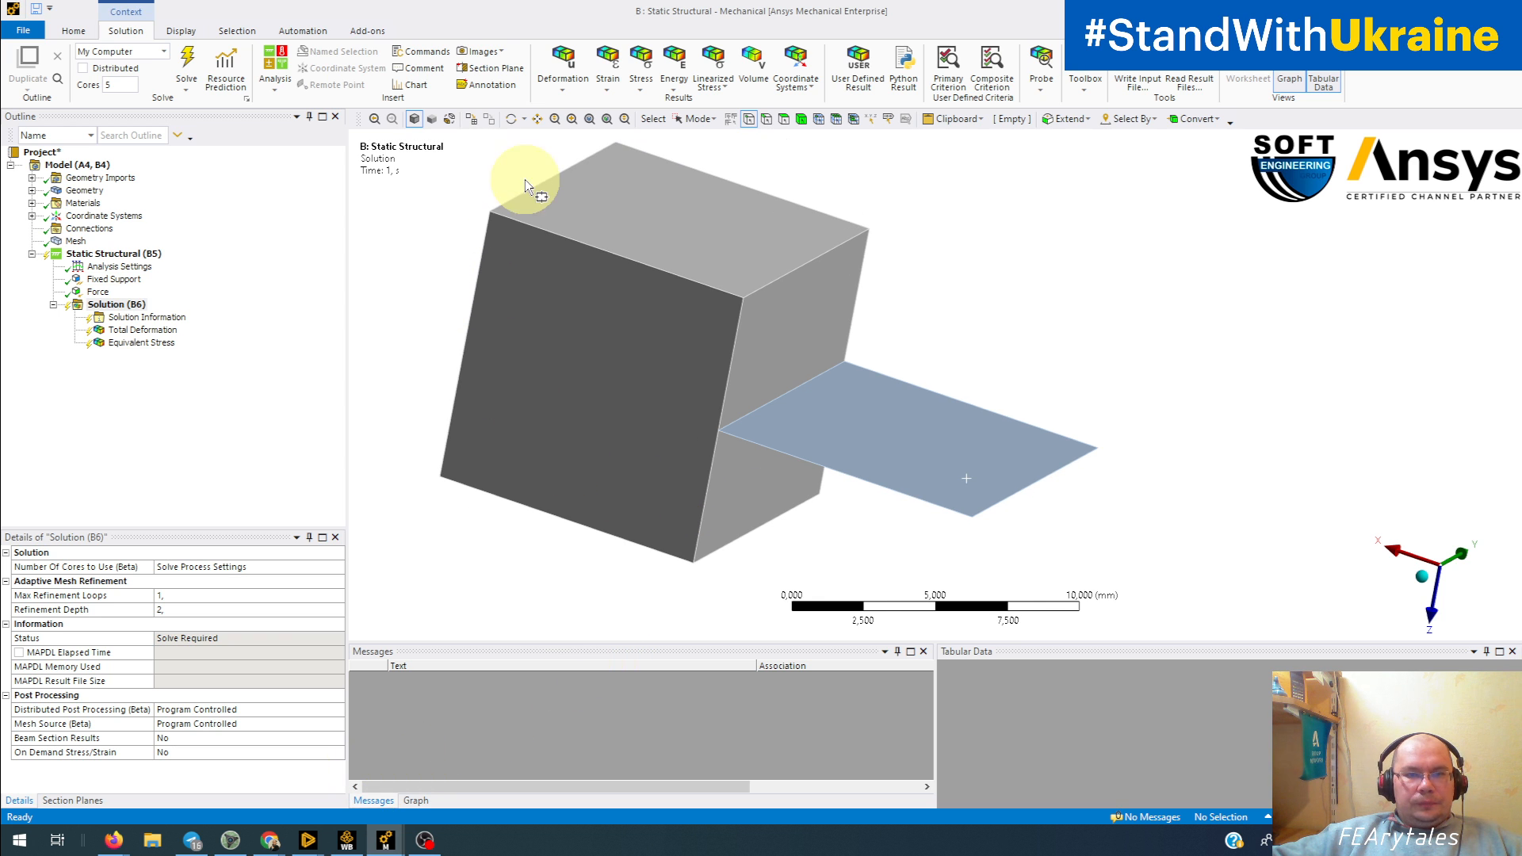
click(181, 30)
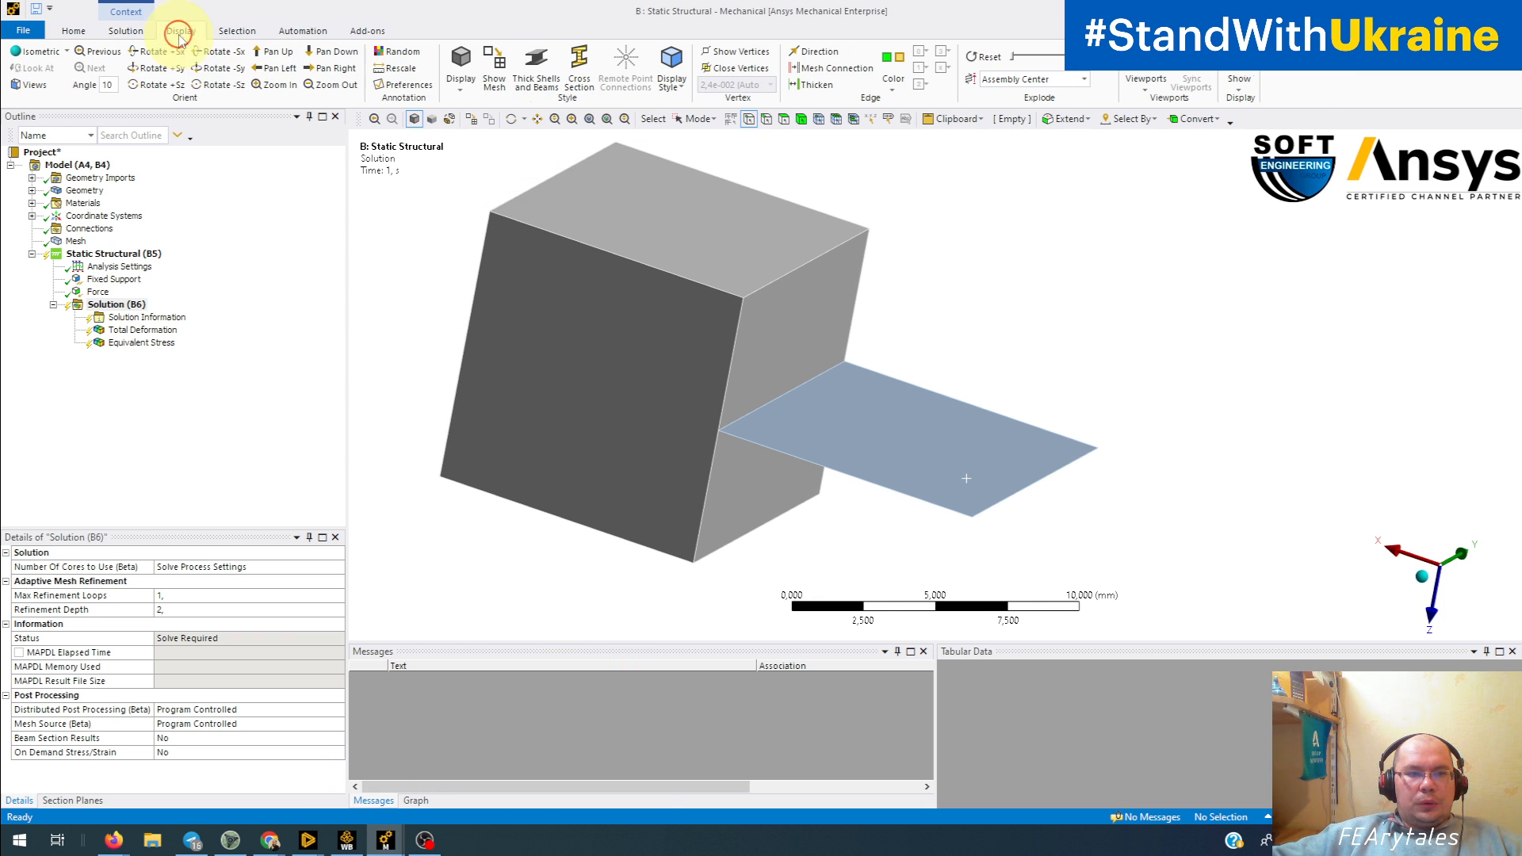
click(546, 69)
click(74, 241)
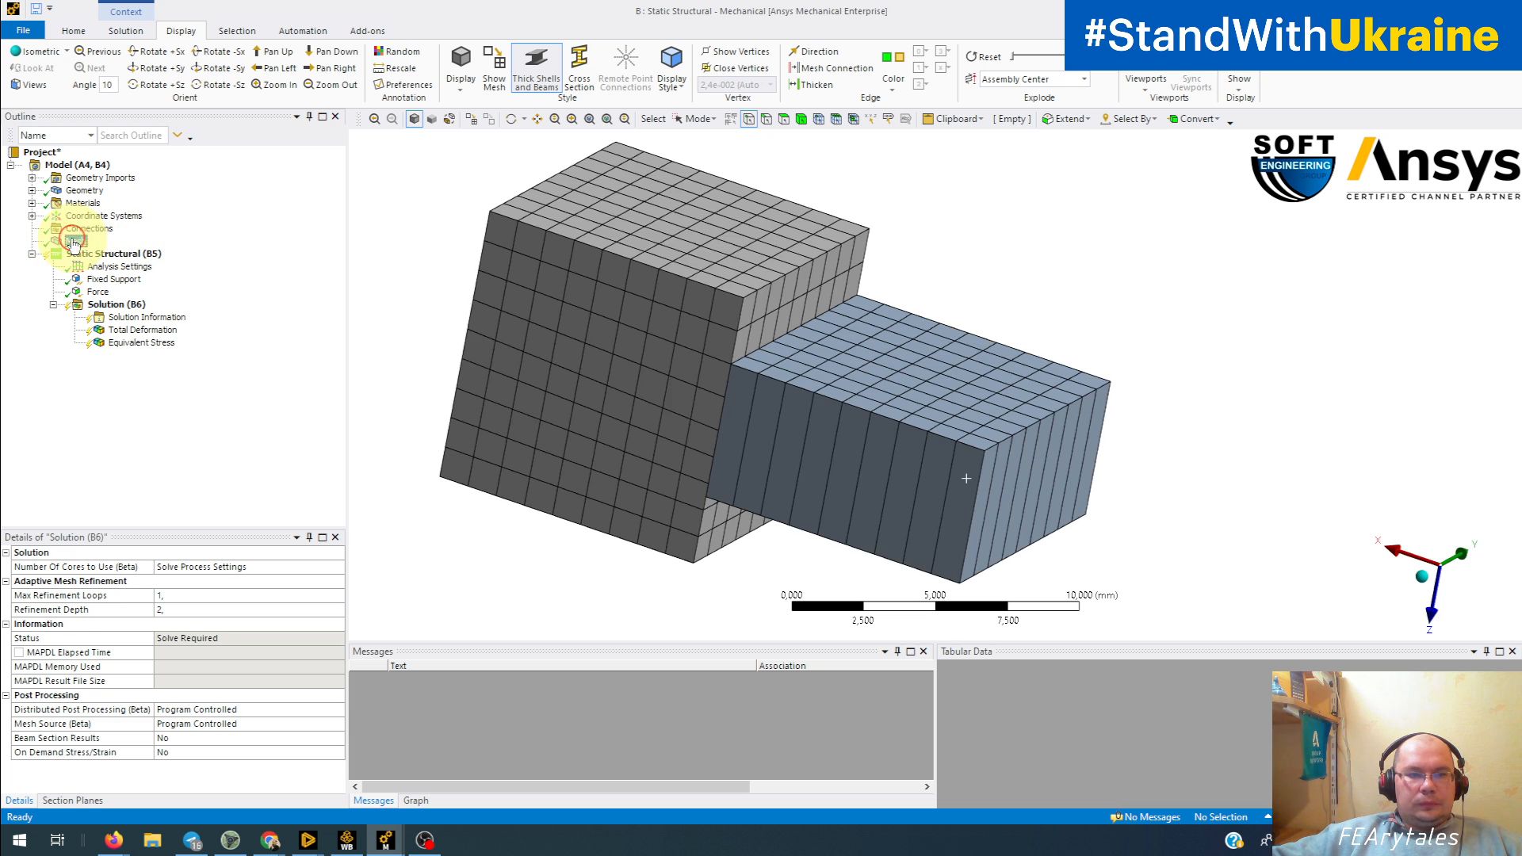
middle_drag(662, 405, 698, 412)
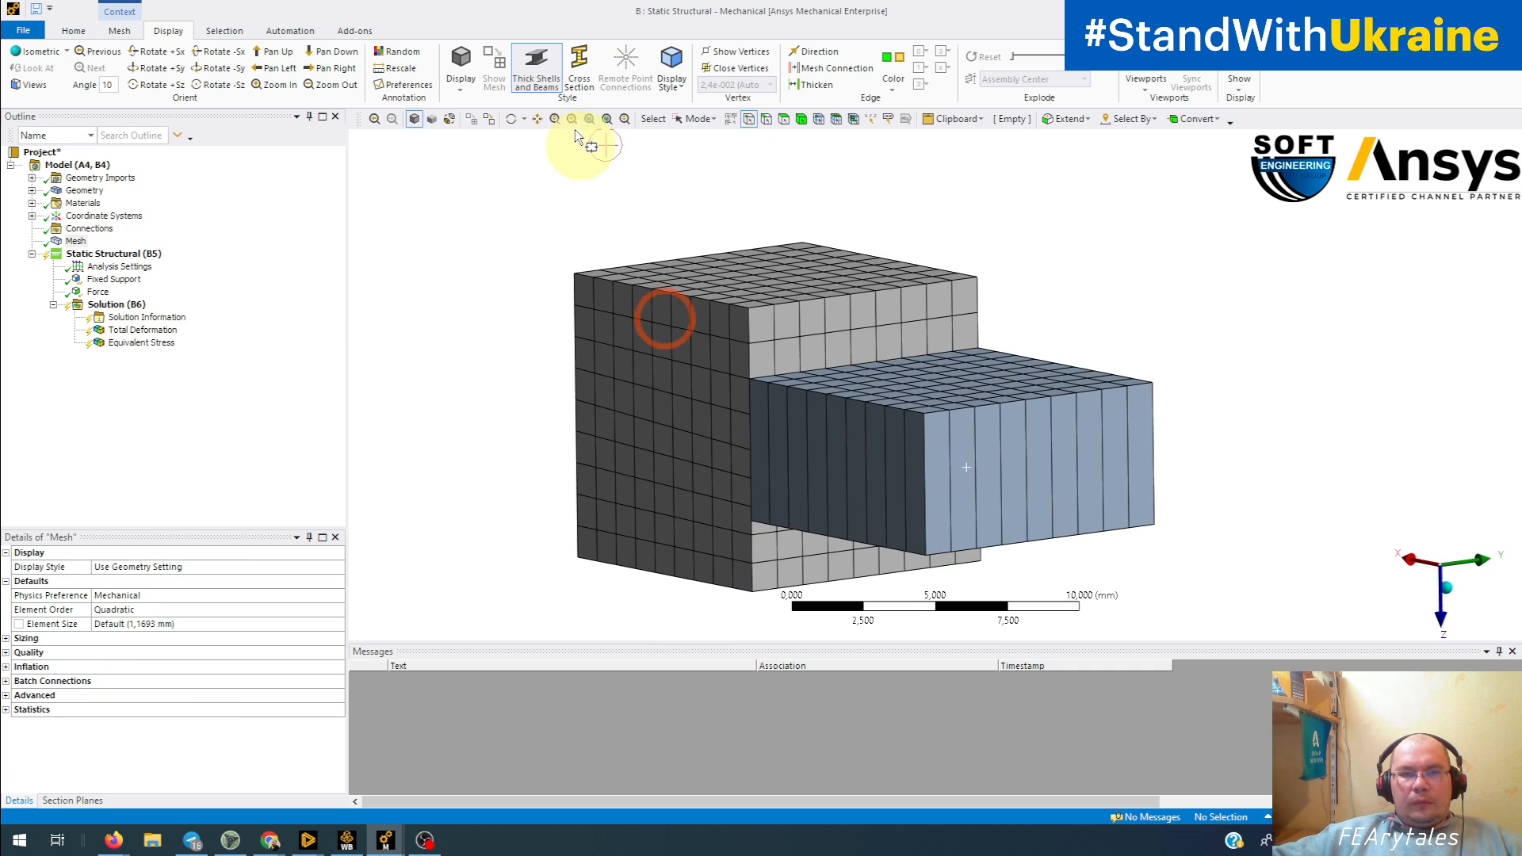
Step: Turn off the shell thickness display and examine how the shell mesh lines up with the solid block's mesh
click(536, 70)
middle_drag(793, 425, 832, 449)
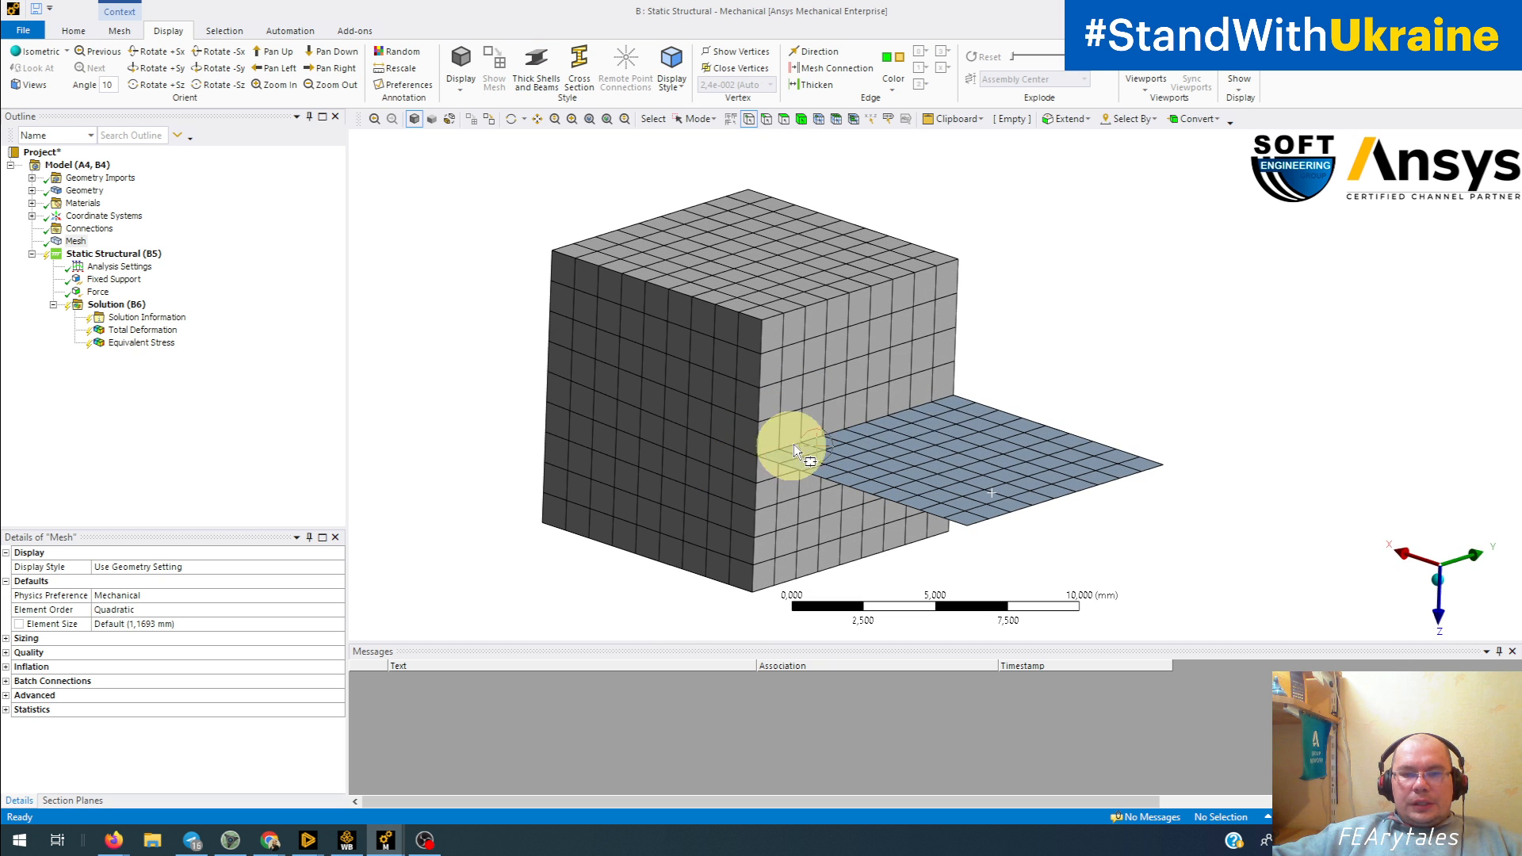
middle_drag(703, 584, 932, 544)
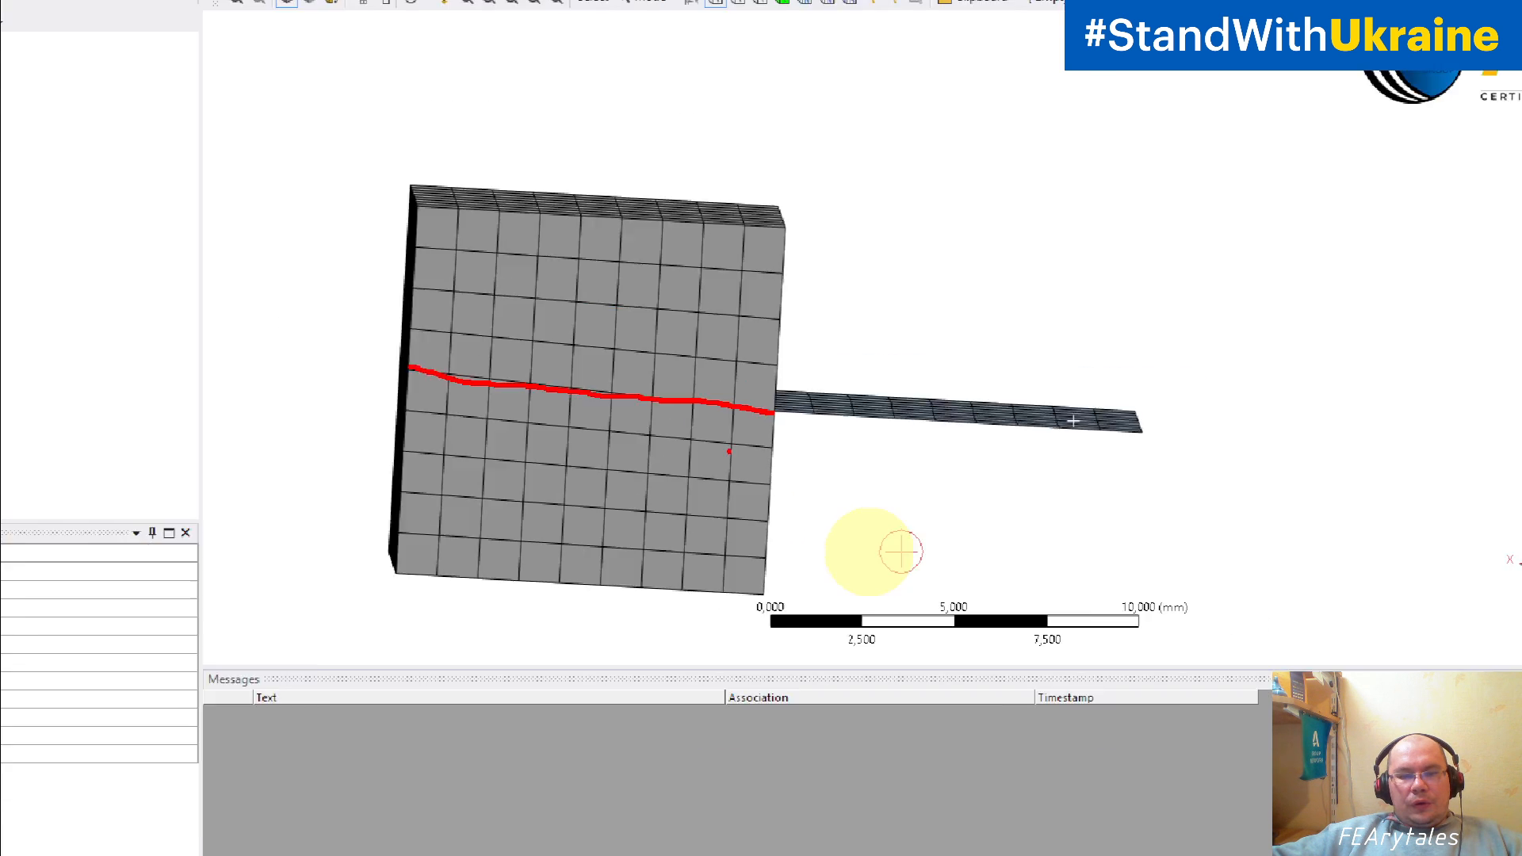
middle_drag(832, 478, 774, 506)
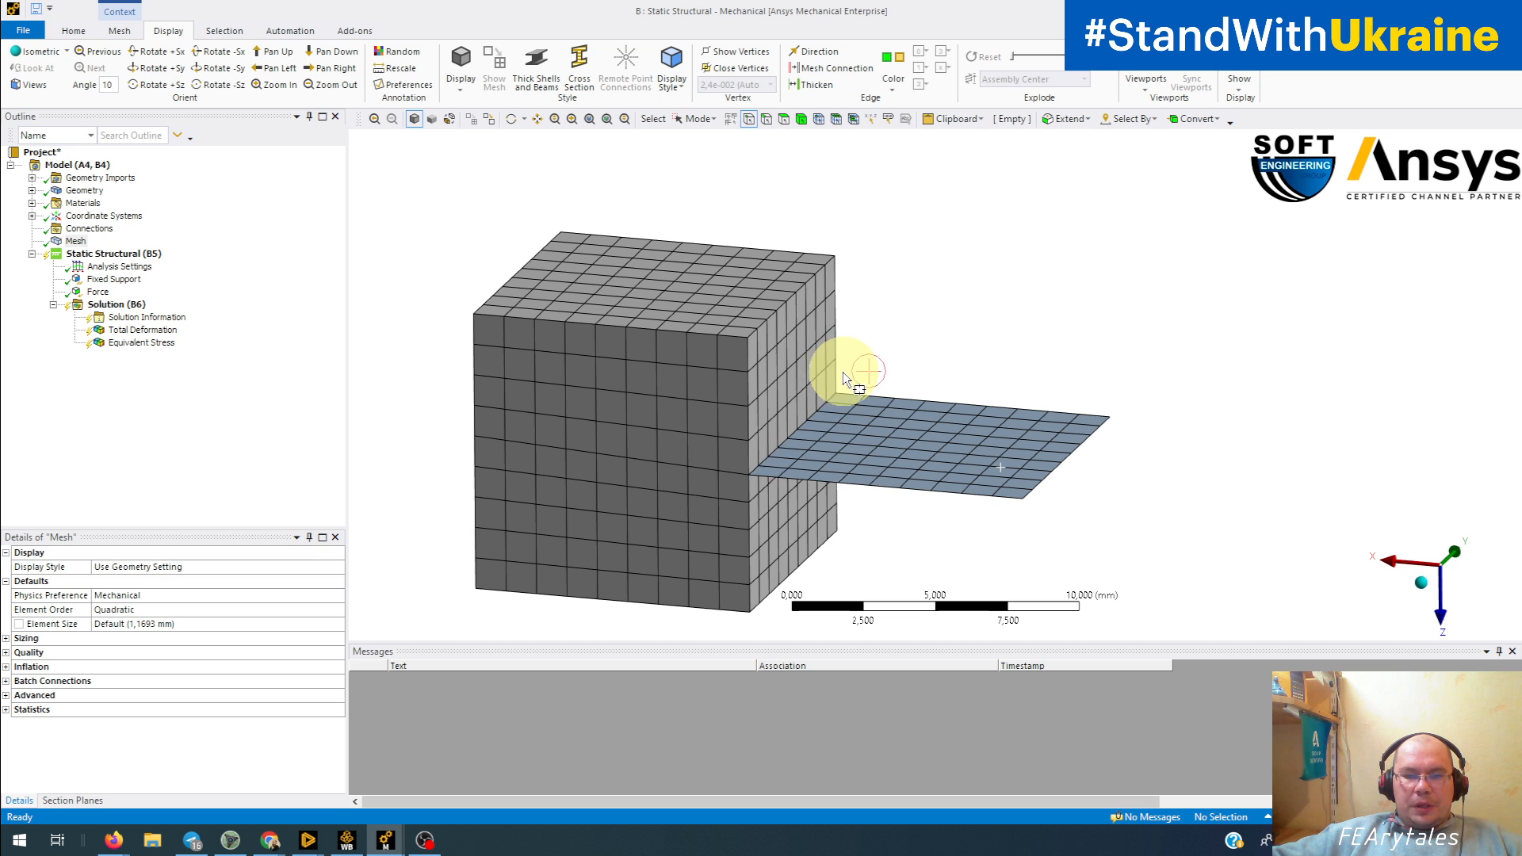
Step: Select the mesh node on the shell-solid joint line next to the block's front corner using node selection
scroll(764, 464, up, 4)
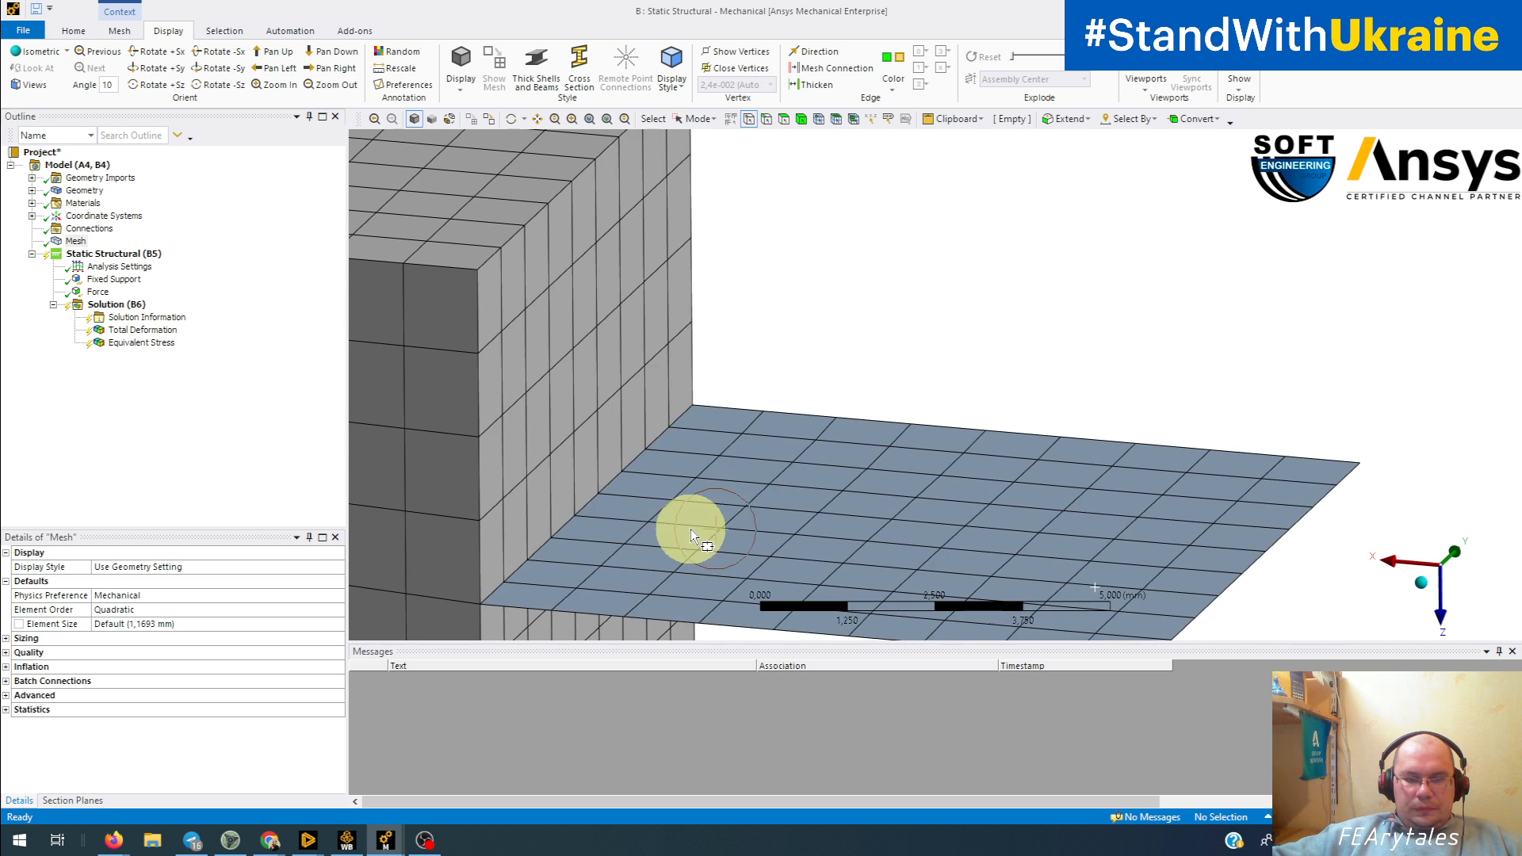
ctrl+middle_drag(691, 530, 844, 397)
scroll(777, 431, up, 1)
scroll(777, 431, up, 2)
ctrl+middle_drag(663, 476, 920, 397)
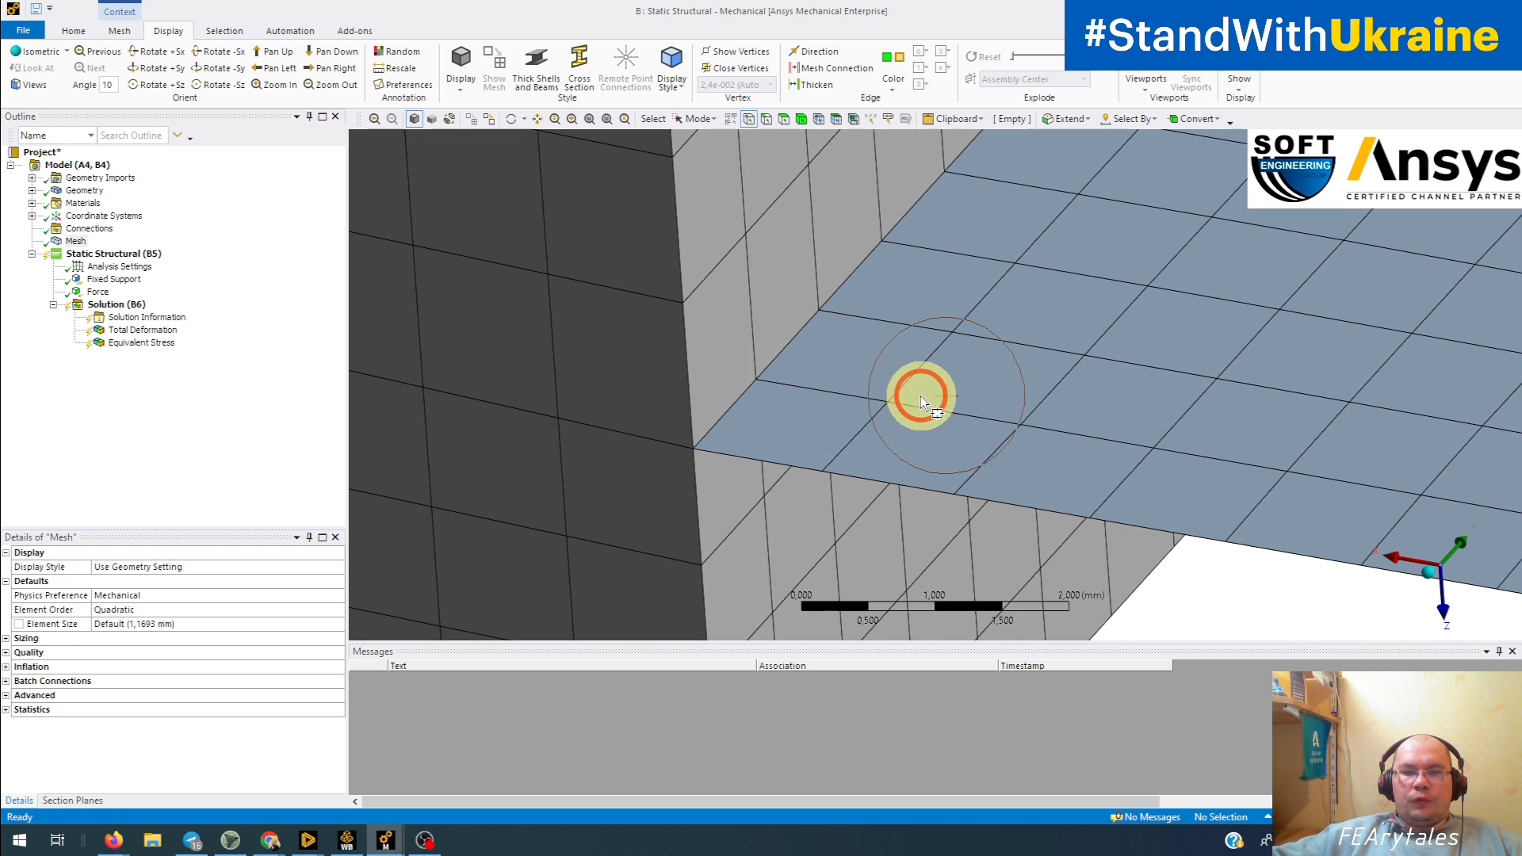
click(769, 388)
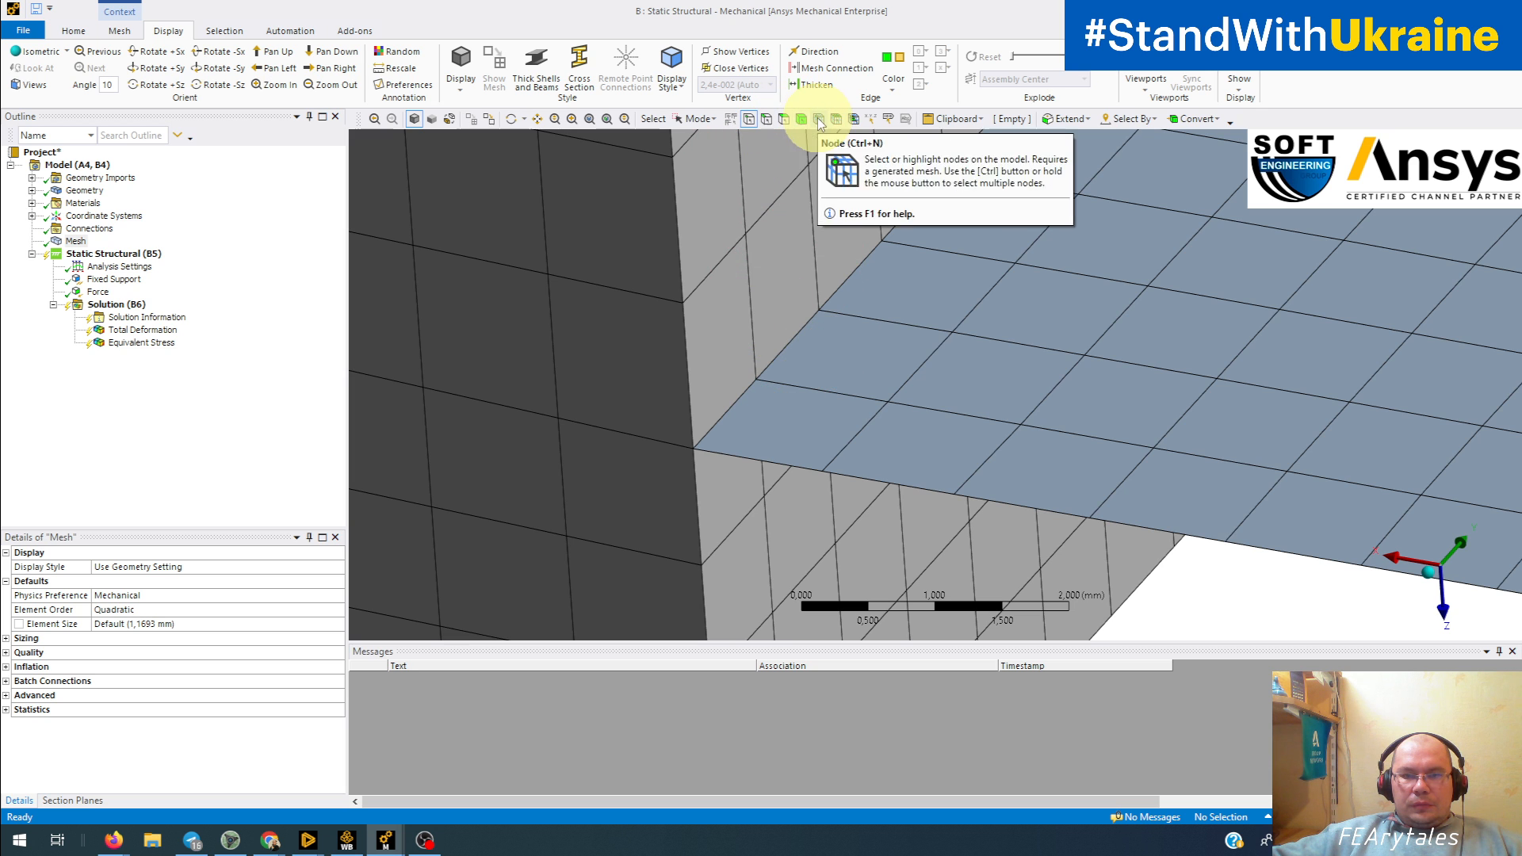
click(818, 118)
click(764, 369)
click(759, 382)
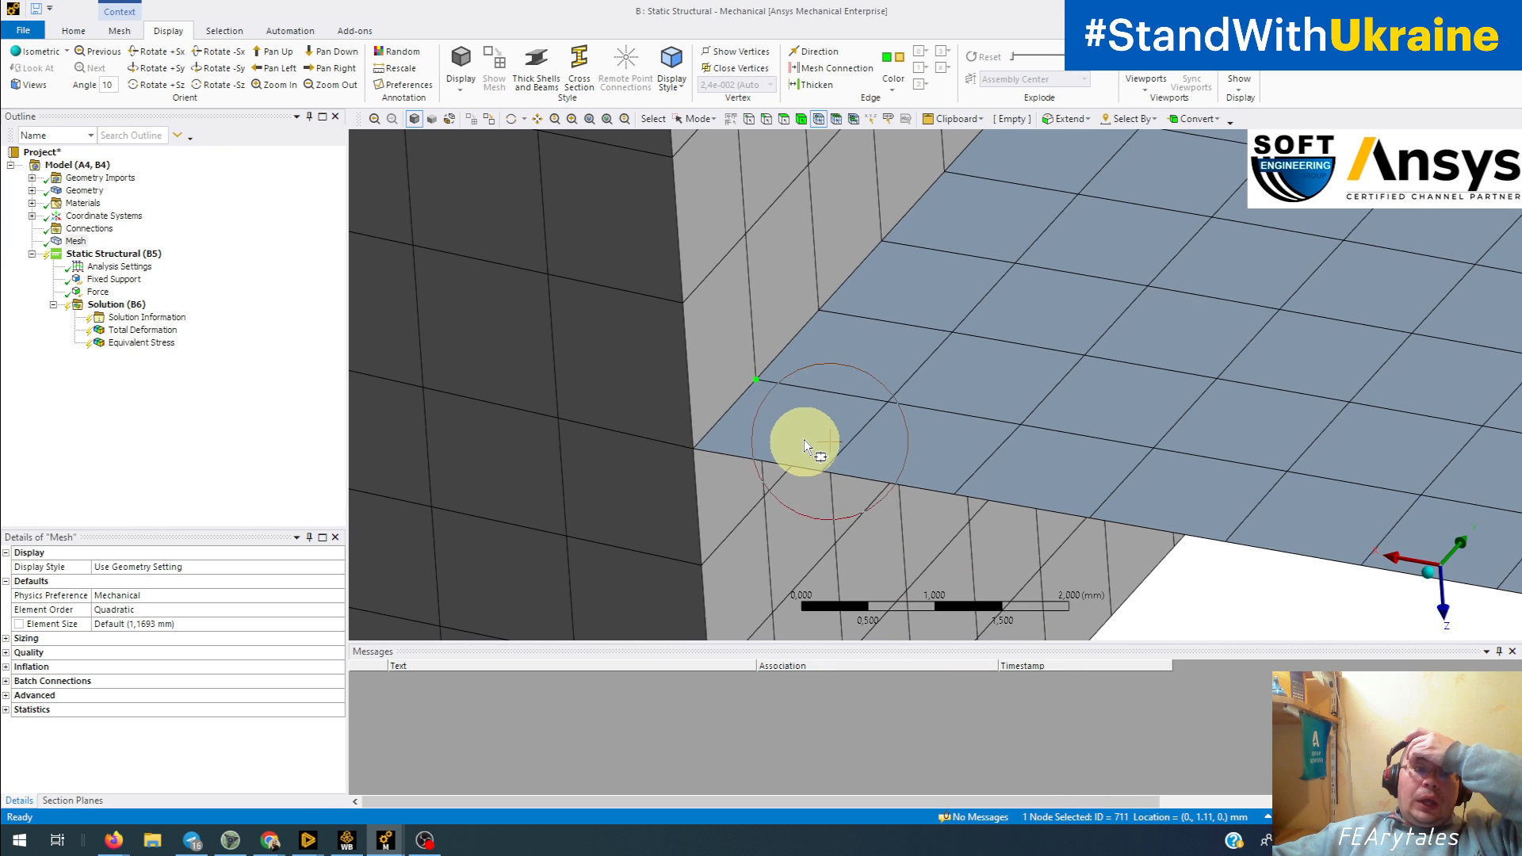
Step: Examine the Fixed Support on the block and the Force acting on the surface body in the B: Static Structural model
scroll(791, 448, up, 2)
scroll(805, 440, down, 2)
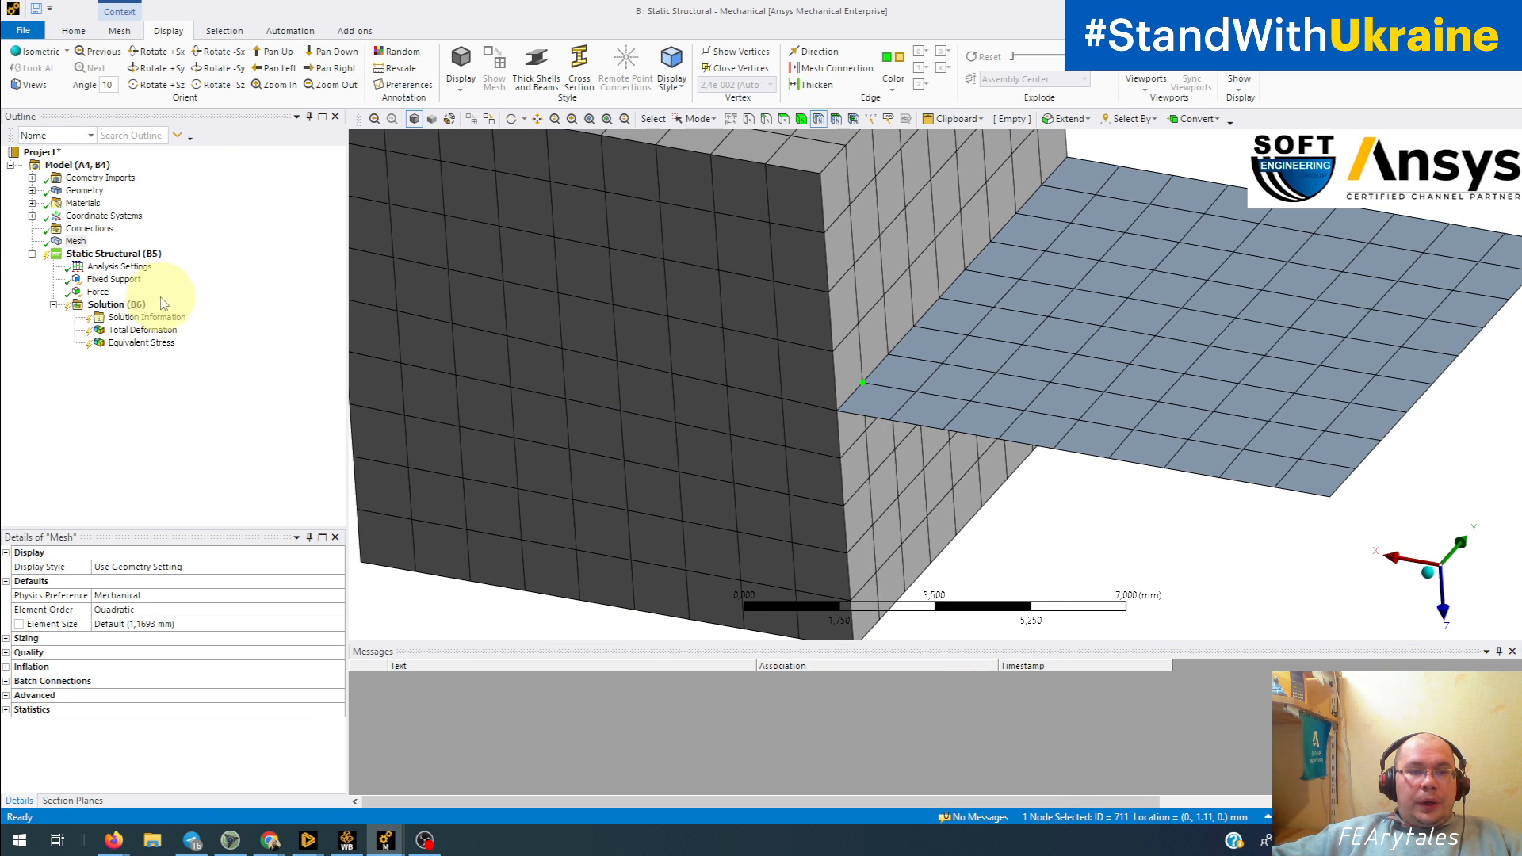
click(133, 282)
middle_drag(929, 428, 856, 365)
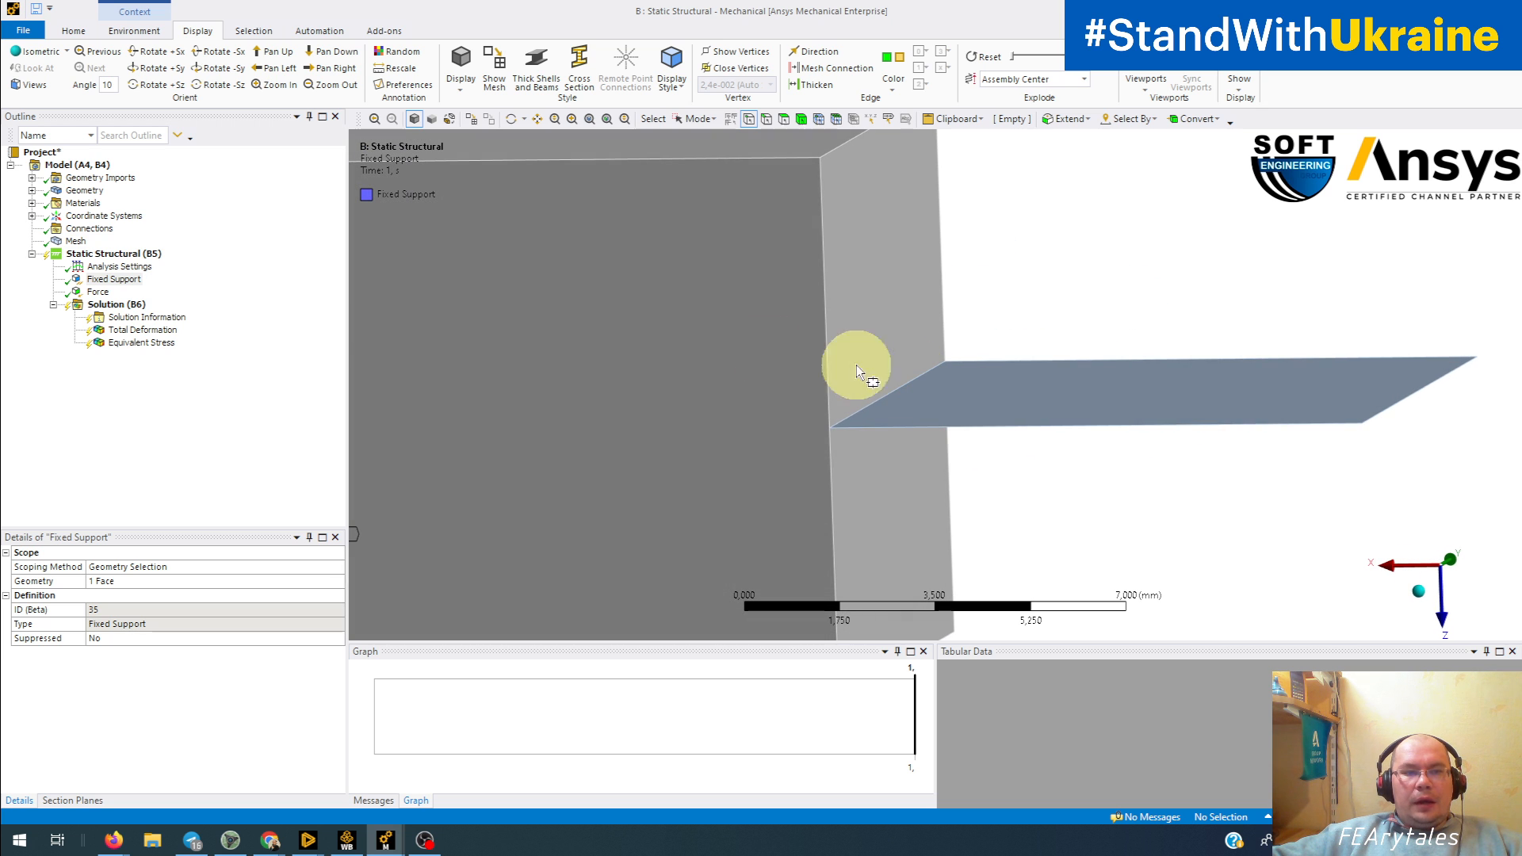
click(96, 292)
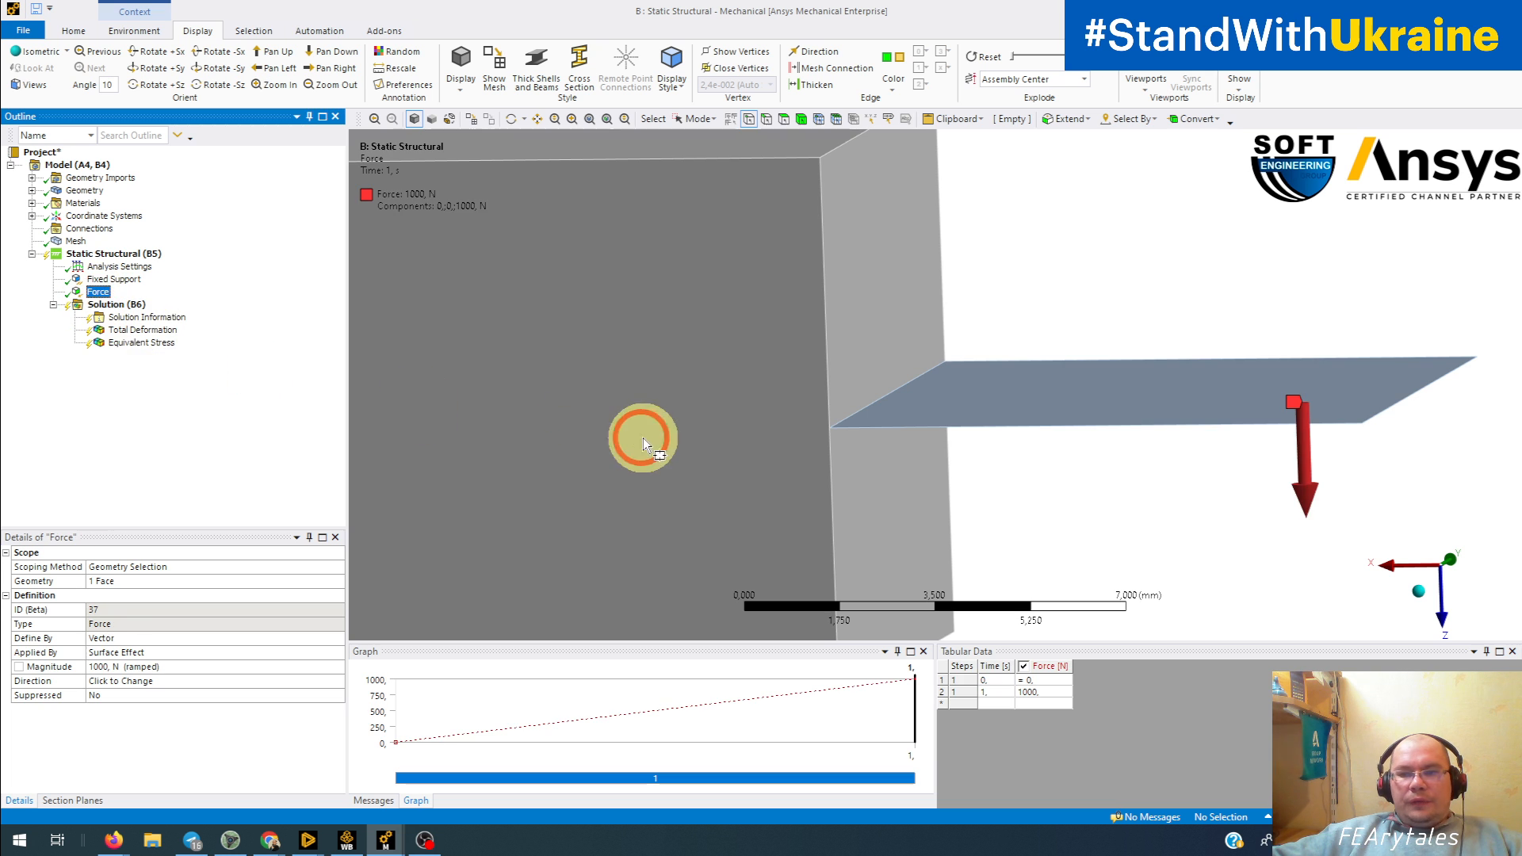
mouse_move(644, 438)
middle_down()
mouse_move(635, 406)
mouse_move(639, 426)
middle_up()
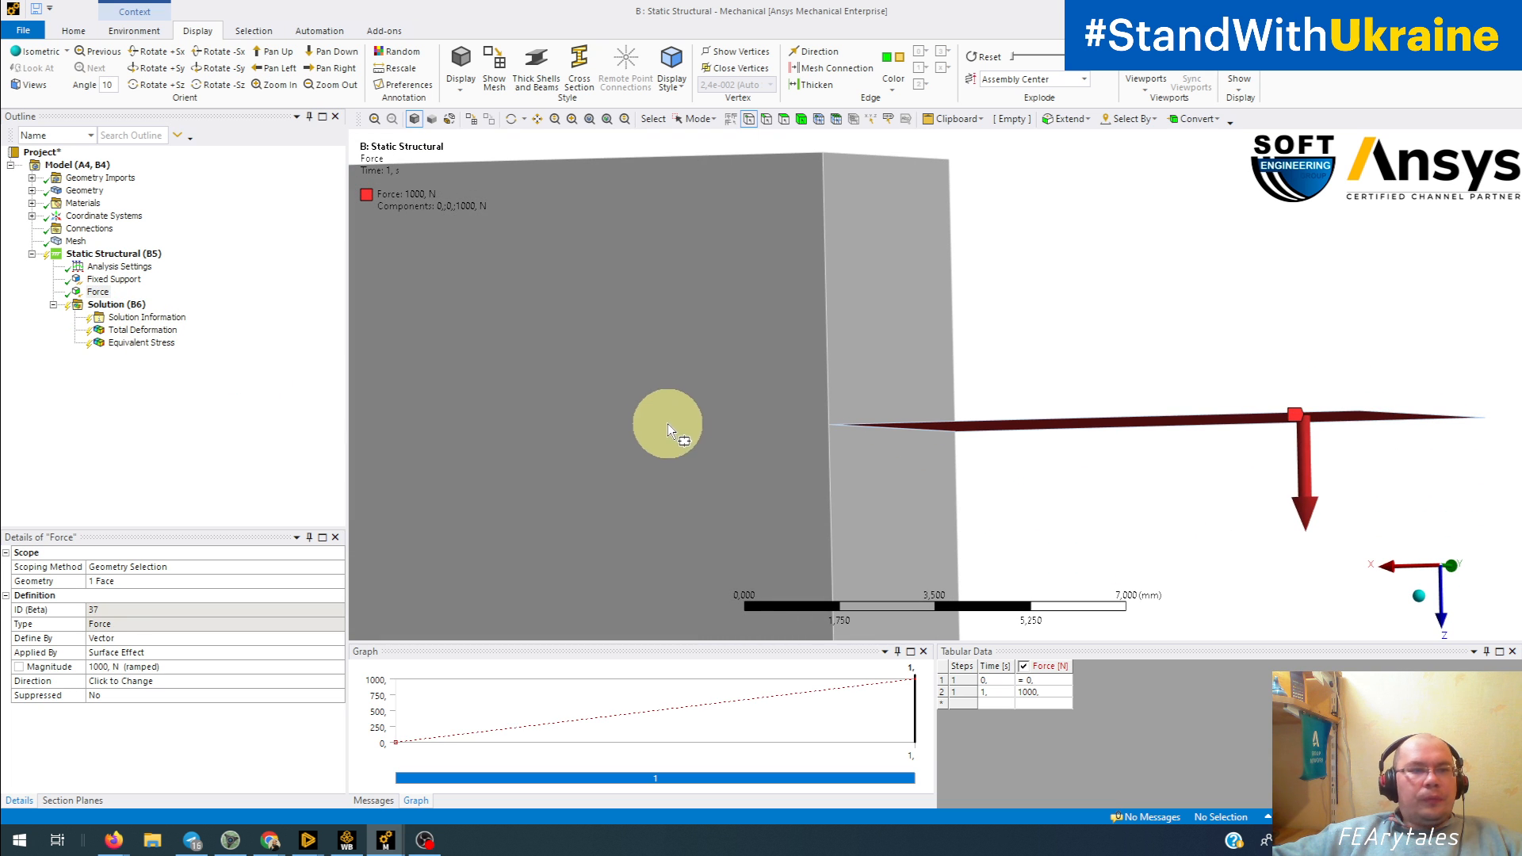
scroll(745, 390, down, 3)
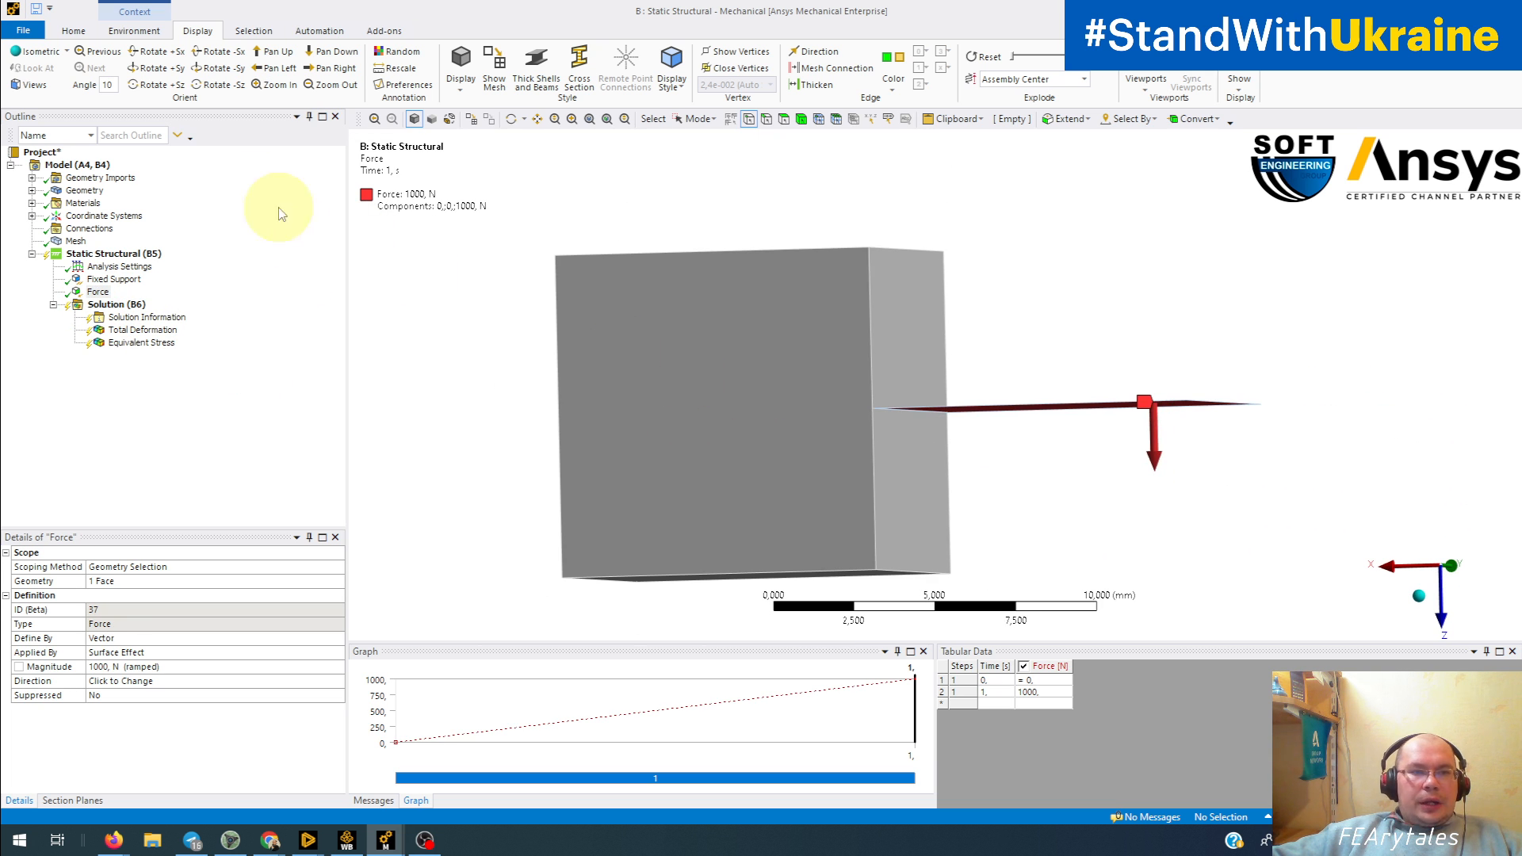
Step: Solve the block-and-shell model and read the full text of the solver pivot error for the surface body
click(129, 31)
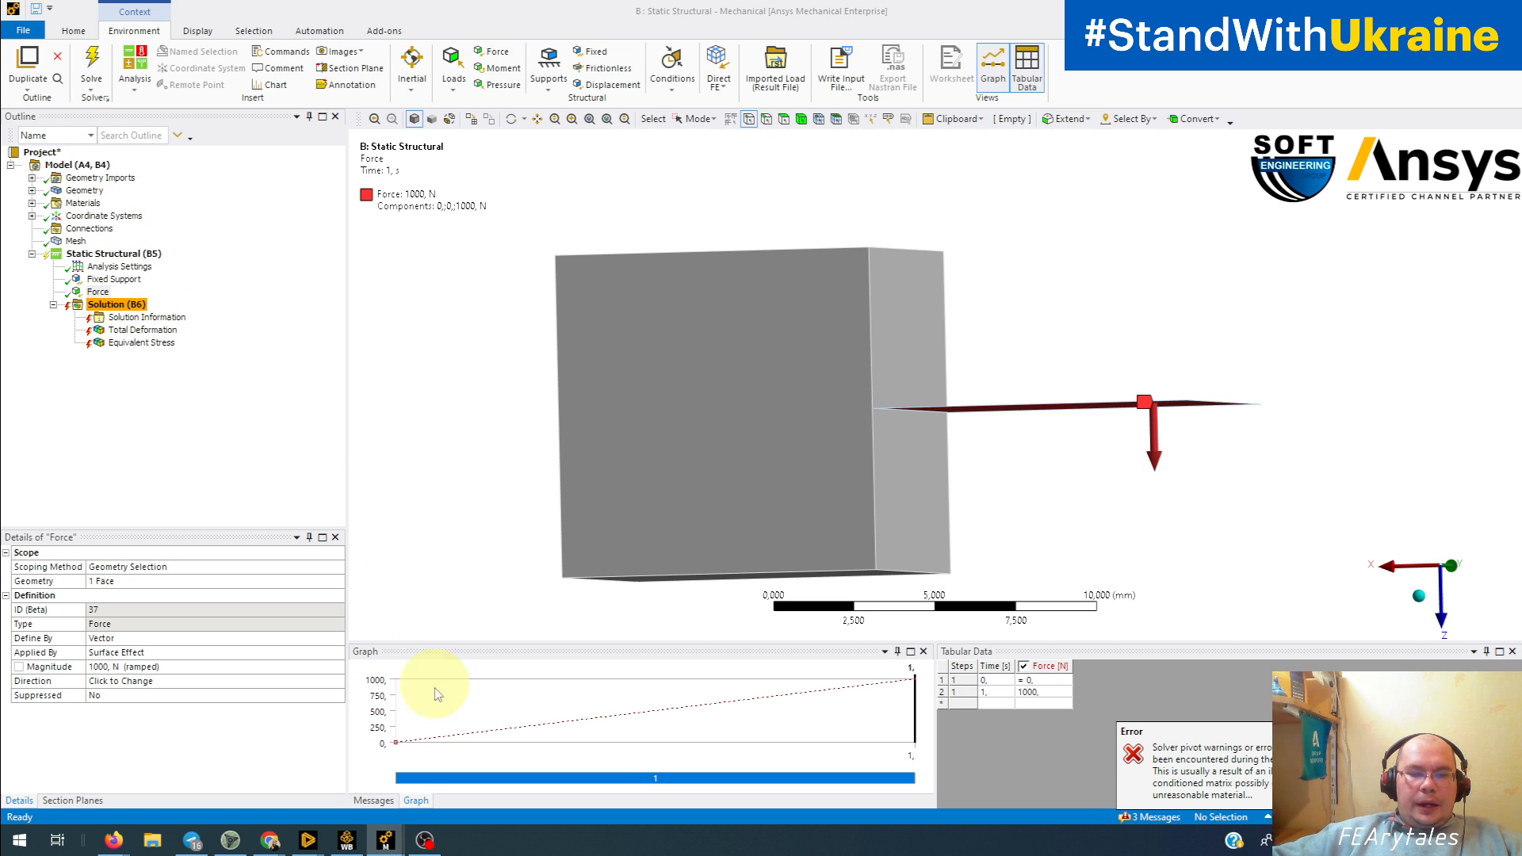
click(373, 801)
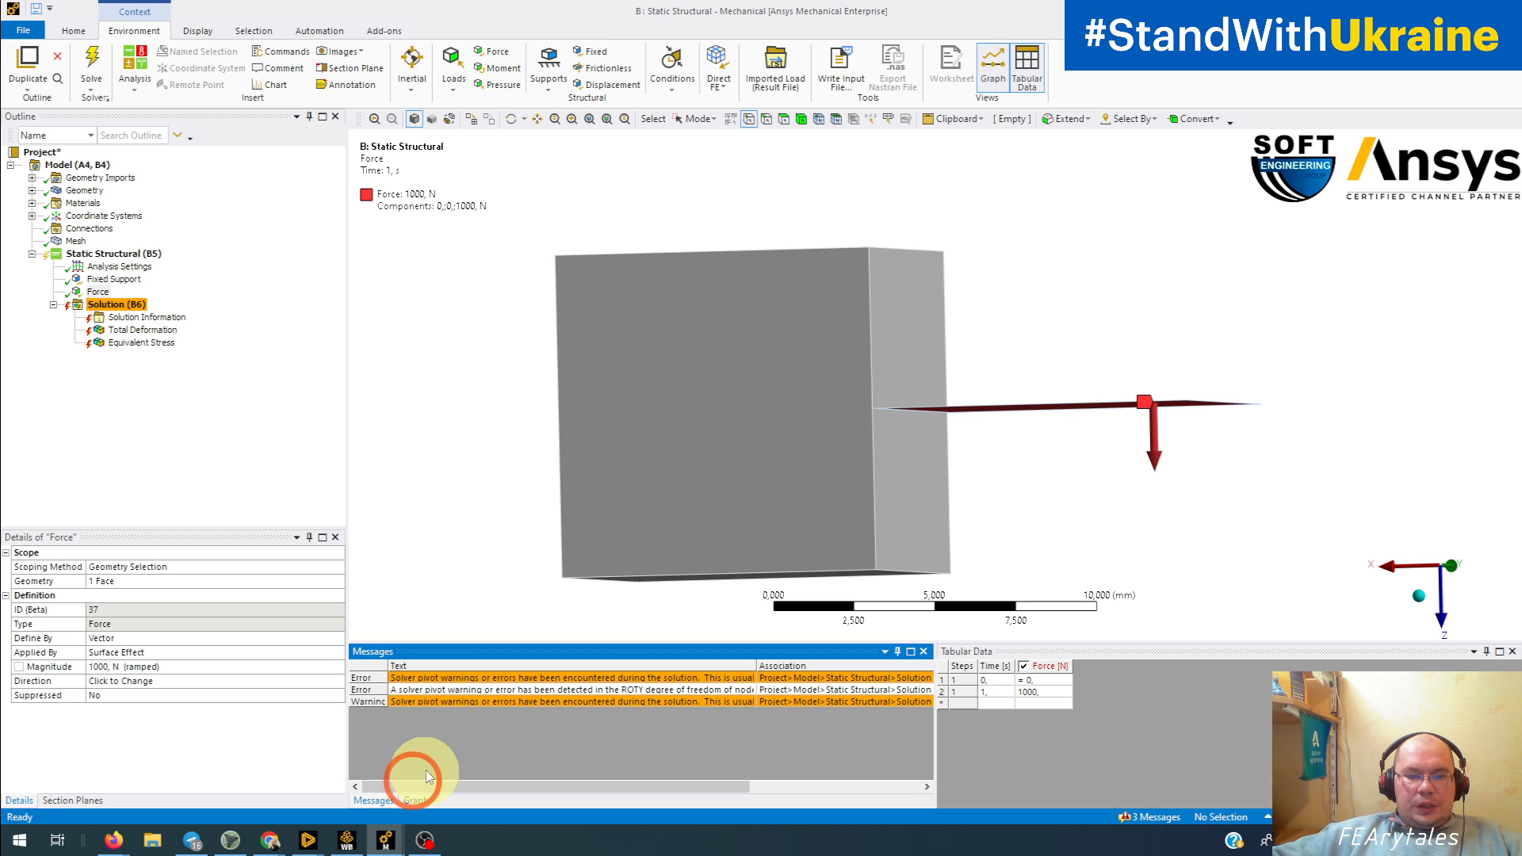
double_click(468, 693)
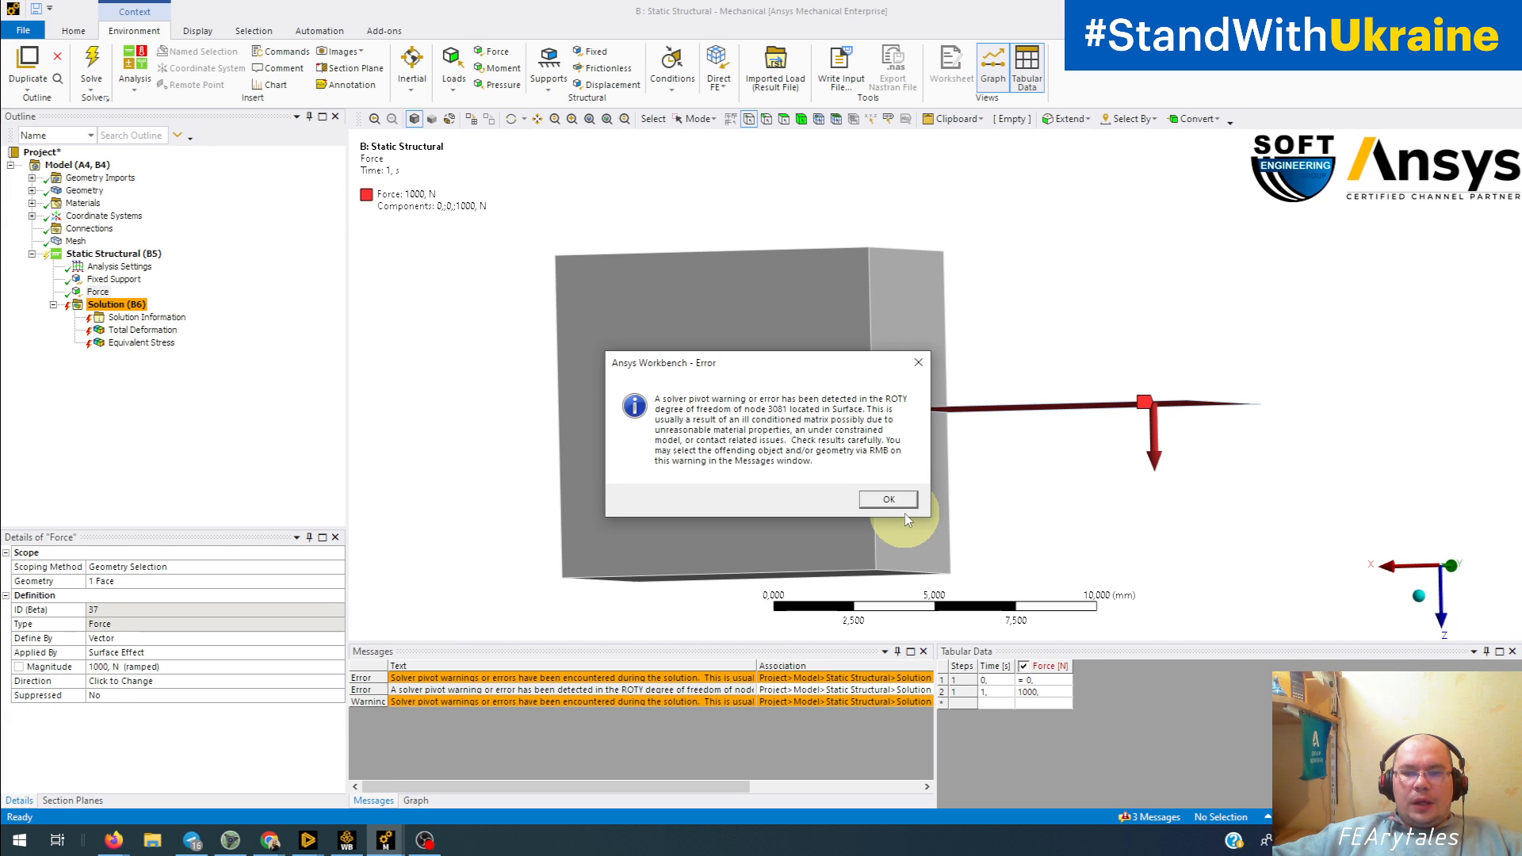
click(867, 587)
middle_drag(976, 471, 944, 520)
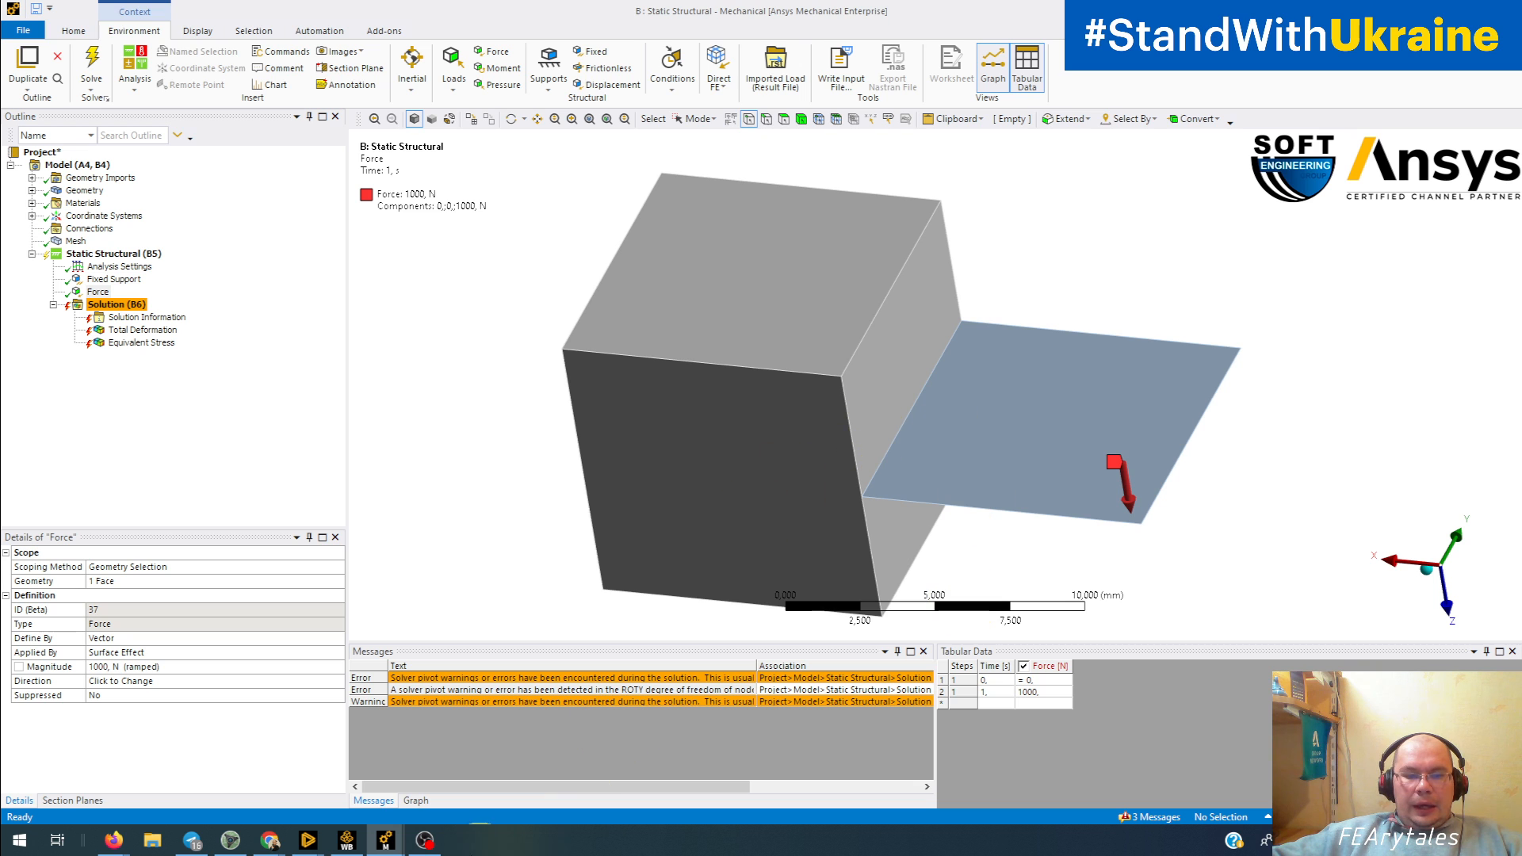
click(394, 845)
click(509, 779)
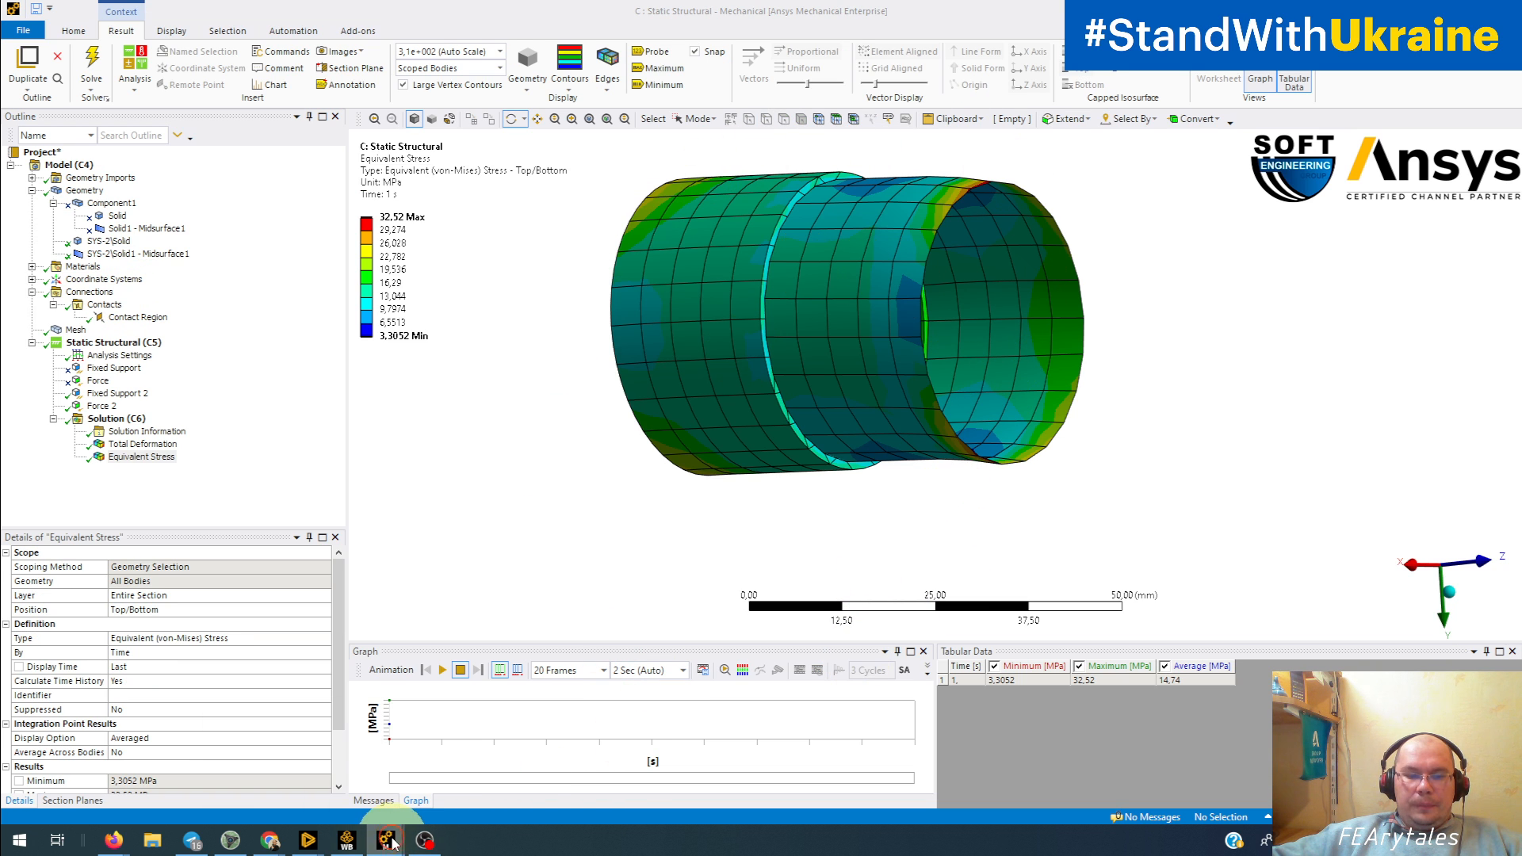
mouse_move(394, 845)
click(309, 769)
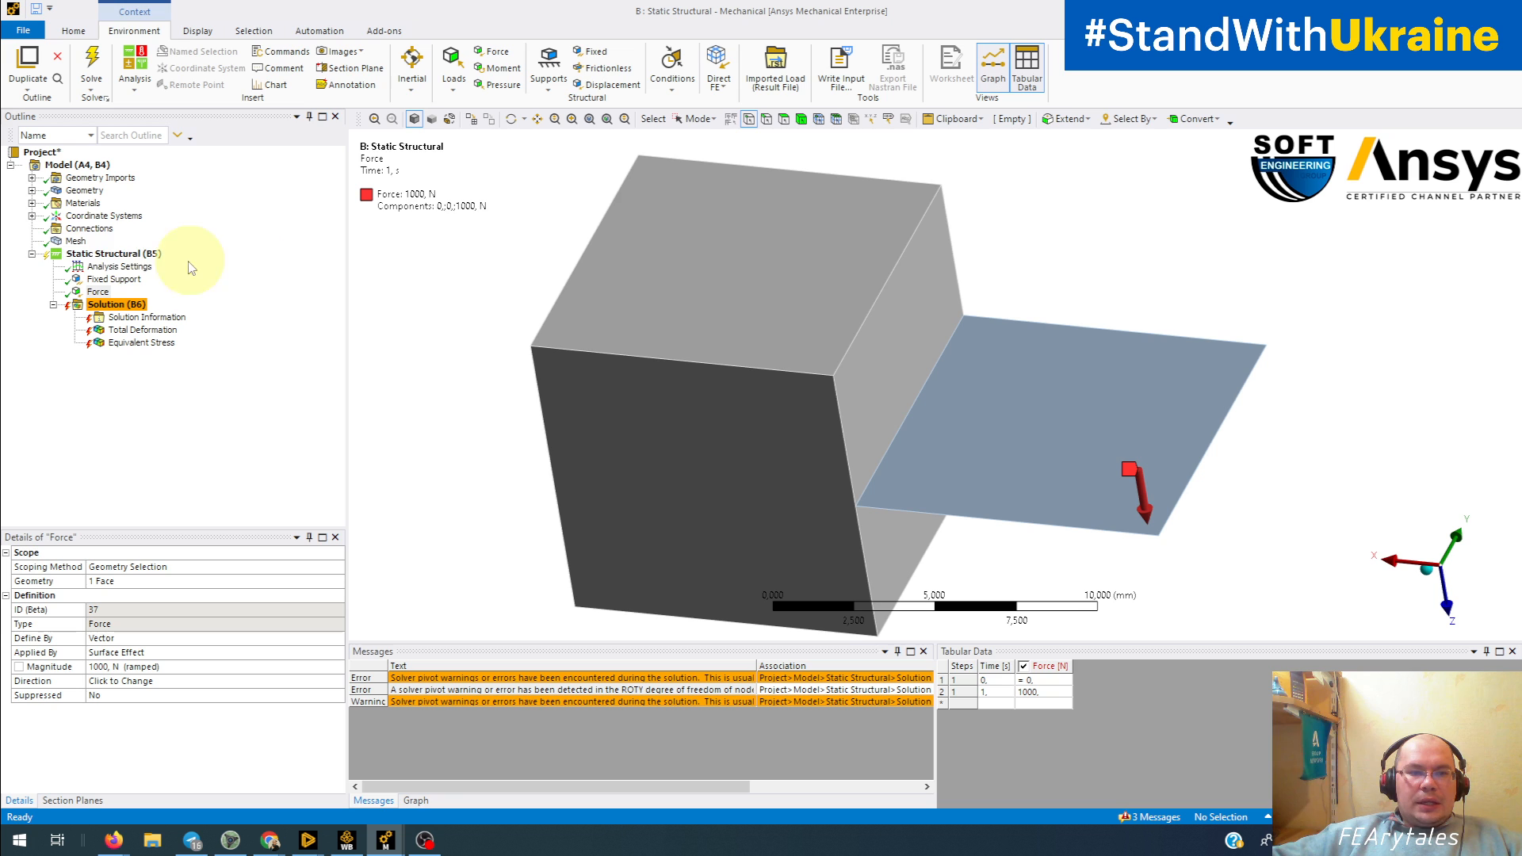
Step: Display the block and shell mesh, magnify it for annotation, and write "3 dof" in red on the solid block
click(75, 240)
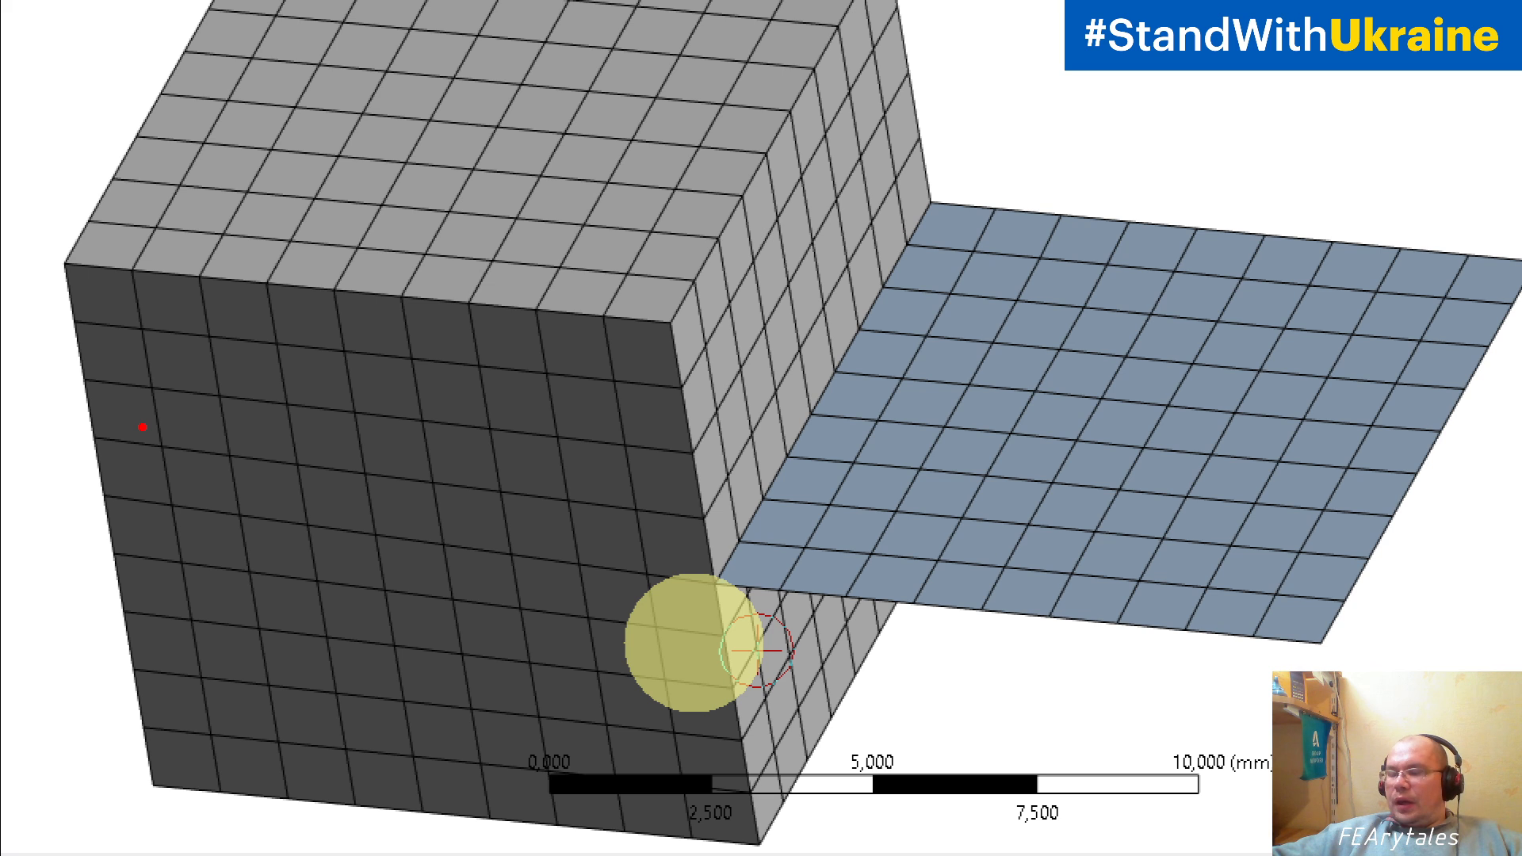
mouse_move(170, 302)
mouse_down()
mouse_move(198, 332)
mouse_move(137, 390)
mouse_up()
mouse_move(329, 348)
mouse_down()
mouse_move(340, 315)
mouse_move(347, 387)
mouse_move(406, 362)
mouse_up()
mouse_move(514, 327)
mouse_down()
mouse_move(460, 428)
mouse_move(530, 367)
mouse_up()
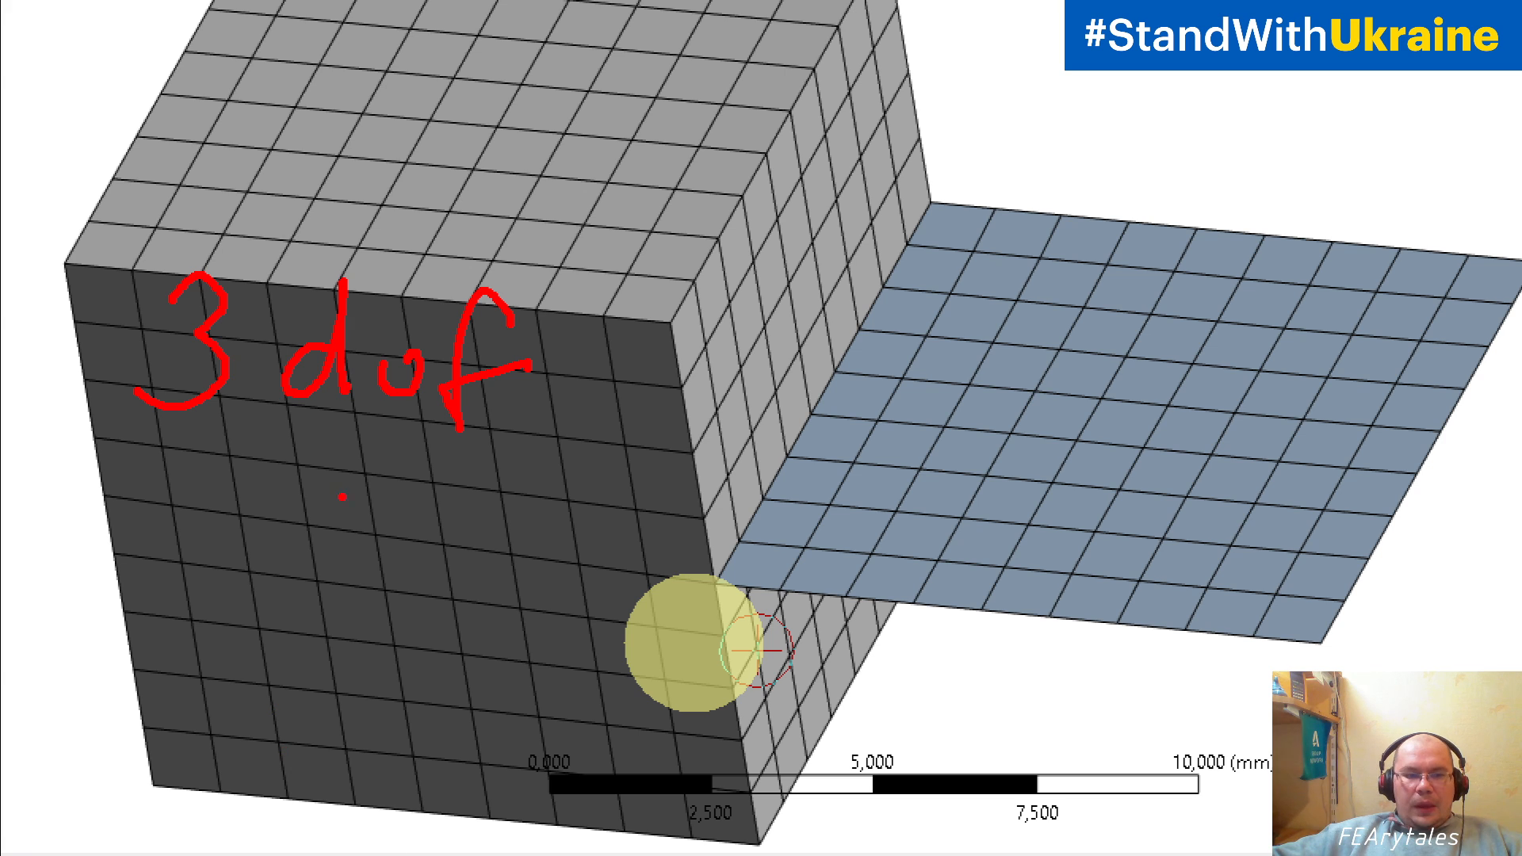
Step: Draw a red triad of three translation arrows below the "3 dof" note on the solid block
drag(339, 460, 343, 612)
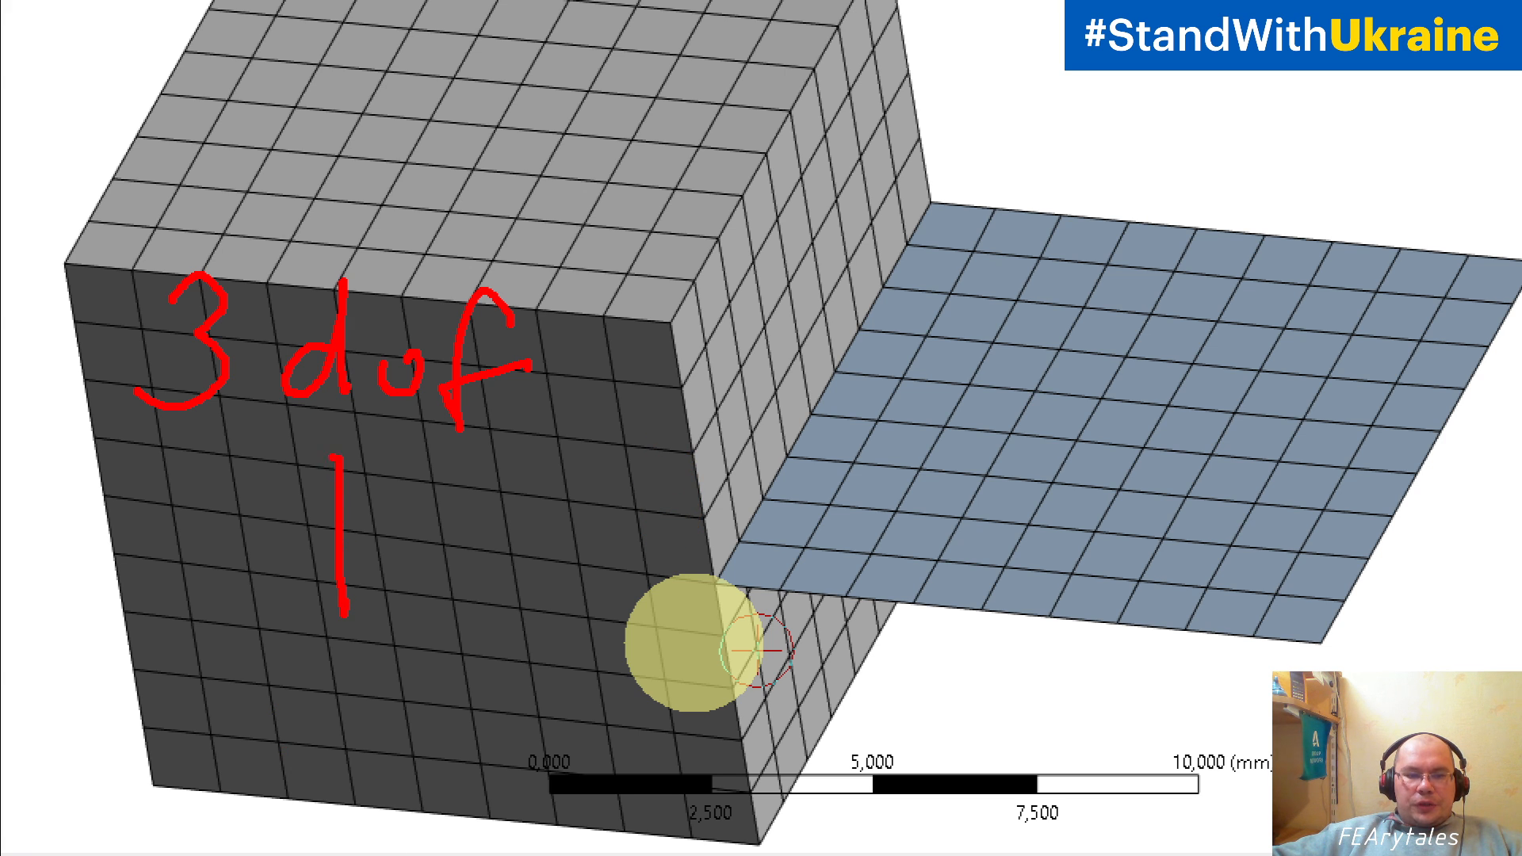
drag(327, 480, 376, 501)
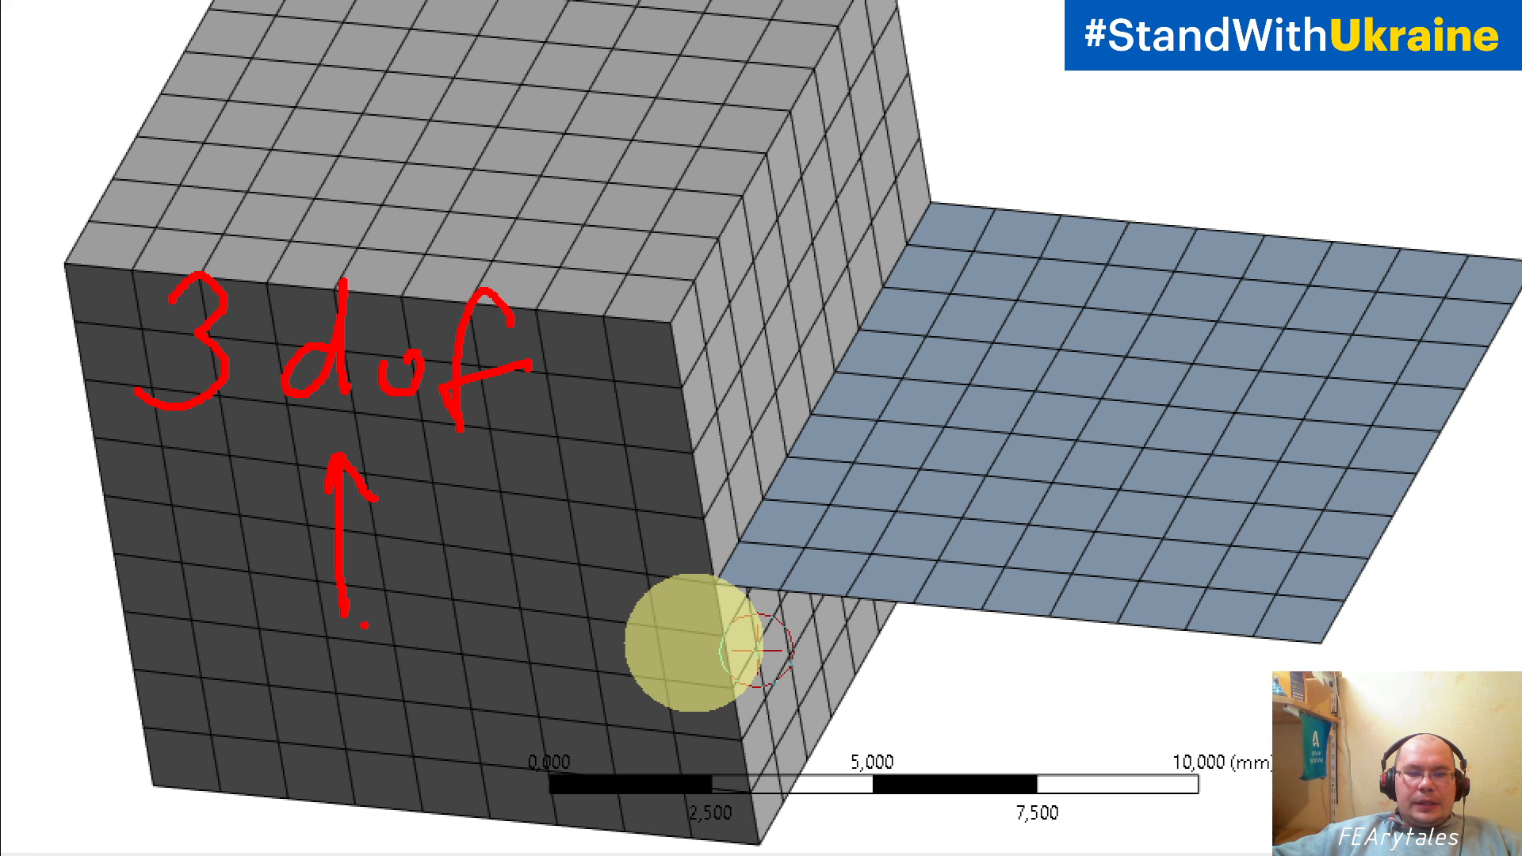
mouse_move(341, 610)
mouse_down()
mouse_move(466, 650)
mouse_move(432, 673)
mouse_up()
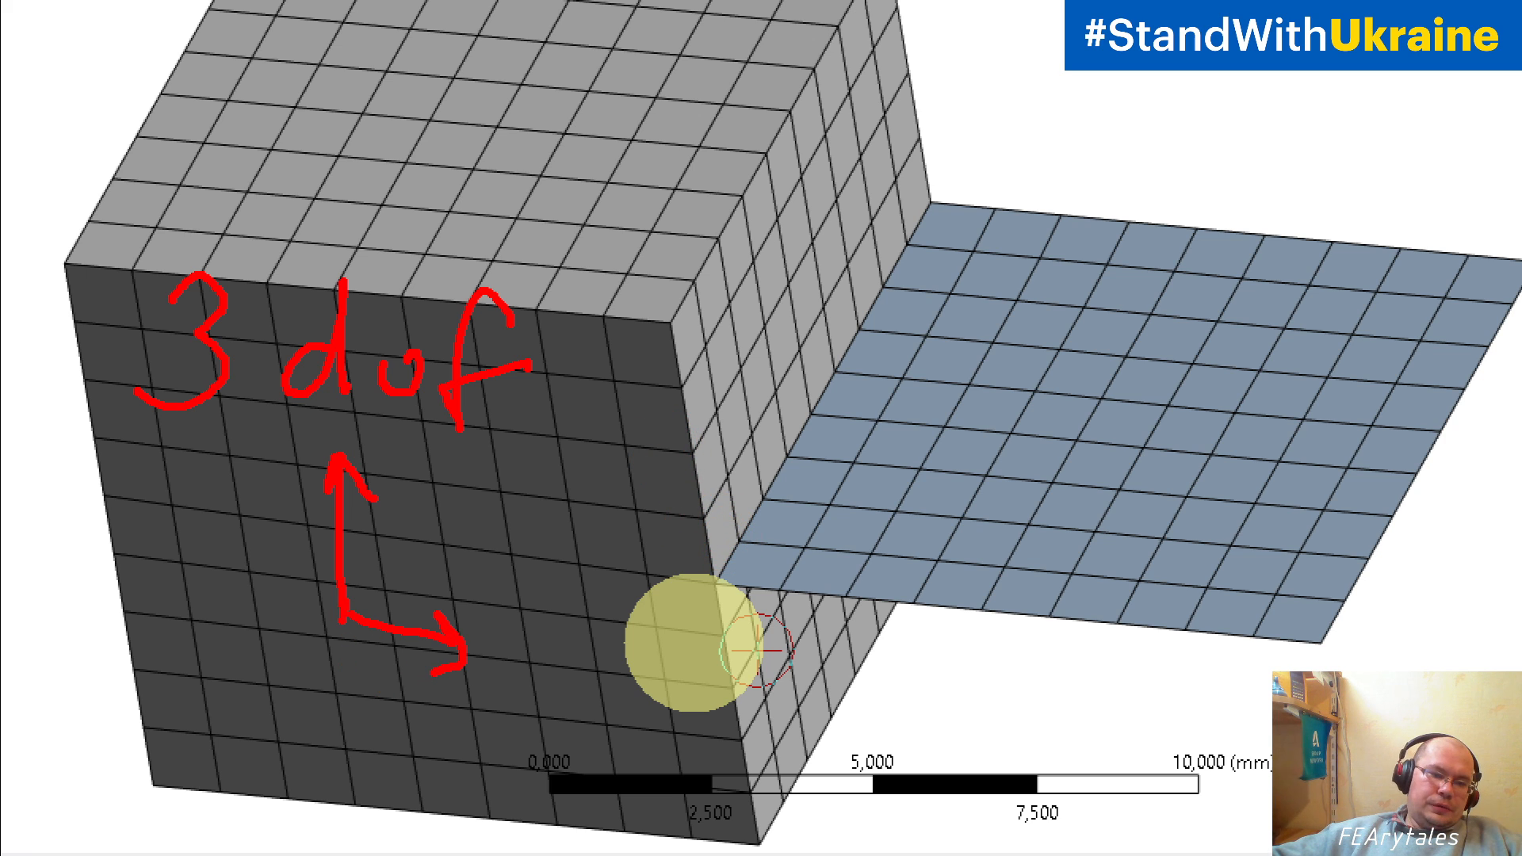
drag(342, 614, 222, 702)
drag(260, 650, 218, 702)
drag(218, 702, 278, 699)
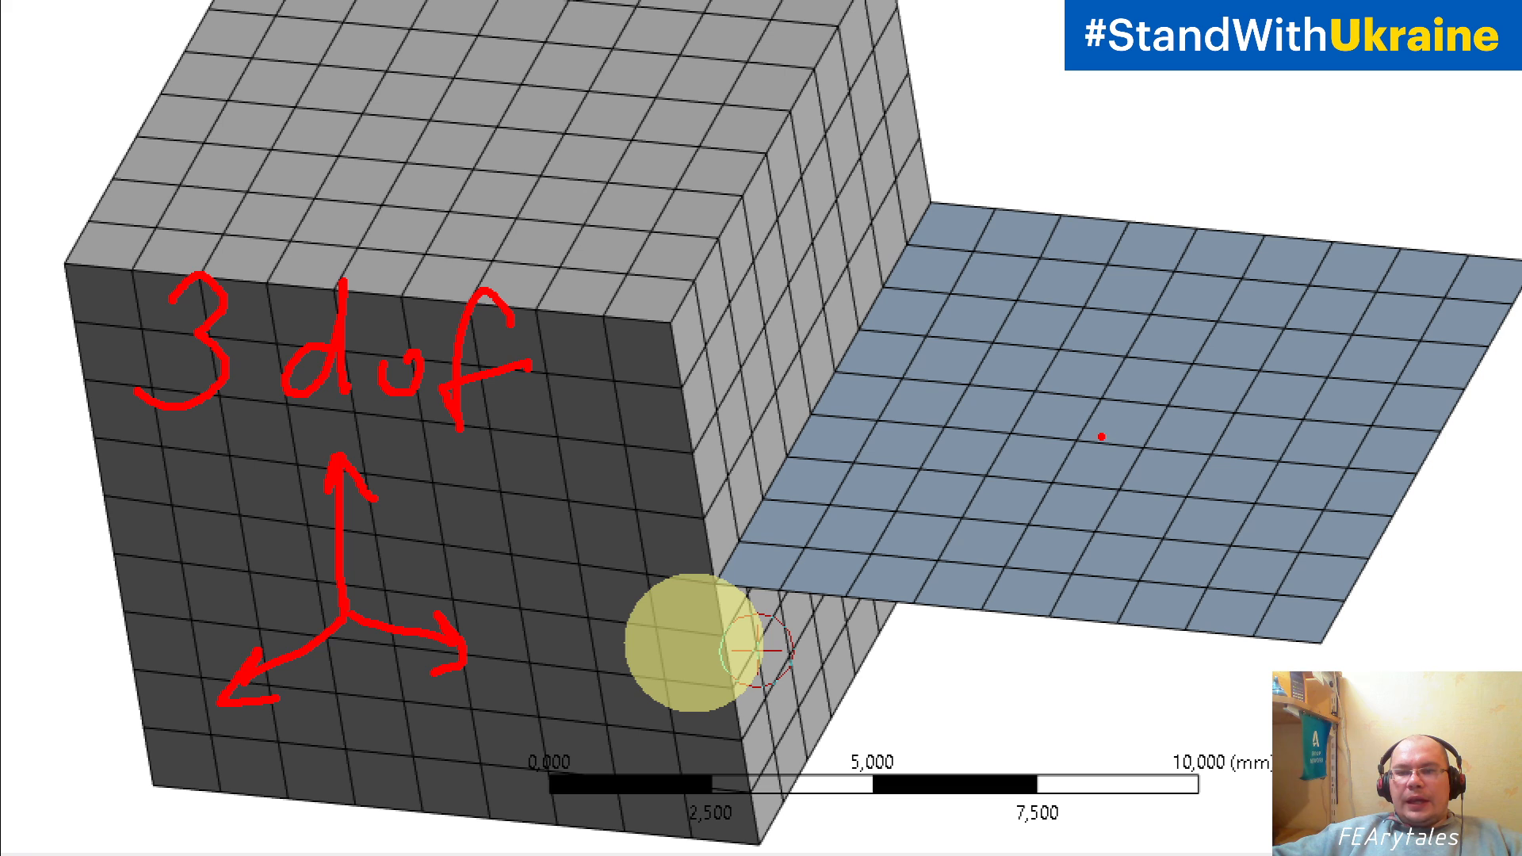
Step: Draw a red triad of three translation arrows on the shell mesh and a short red mark at the shell's front edge
mouse_move(1130, 426)
mouse_down()
mouse_move(1110, 282)
mouse_move(1090, 321)
mouse_move(1135, 318)
mouse_up()
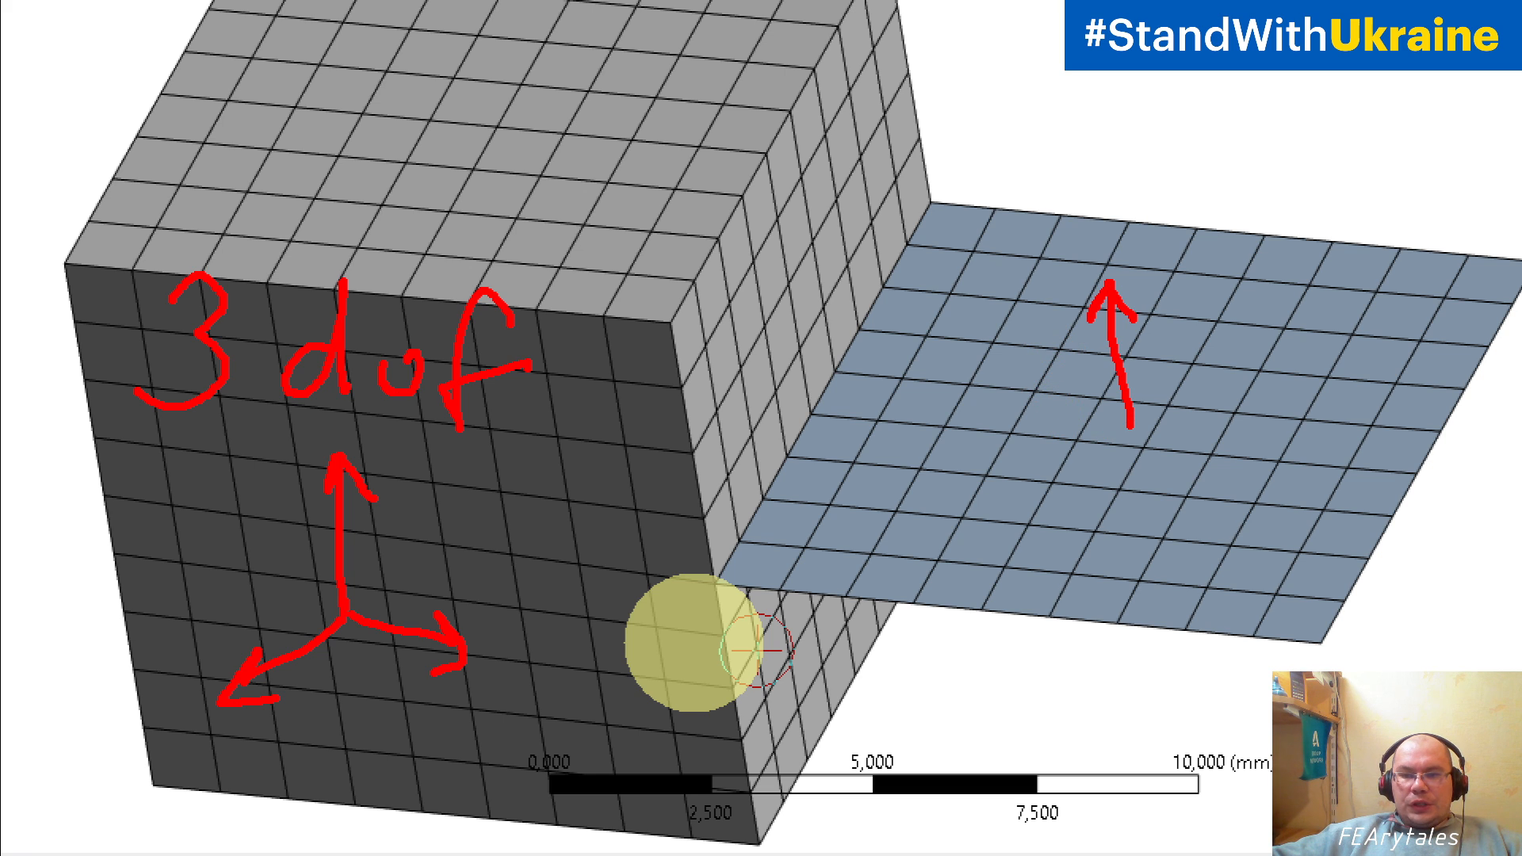
drag(1137, 428, 1280, 415)
mouse_move(1238, 404)
mouse_down()
mouse_move(1290, 417)
mouse_move(1249, 446)
mouse_up()
drag(1136, 433, 1069, 525)
drag(1059, 505, 1068, 547)
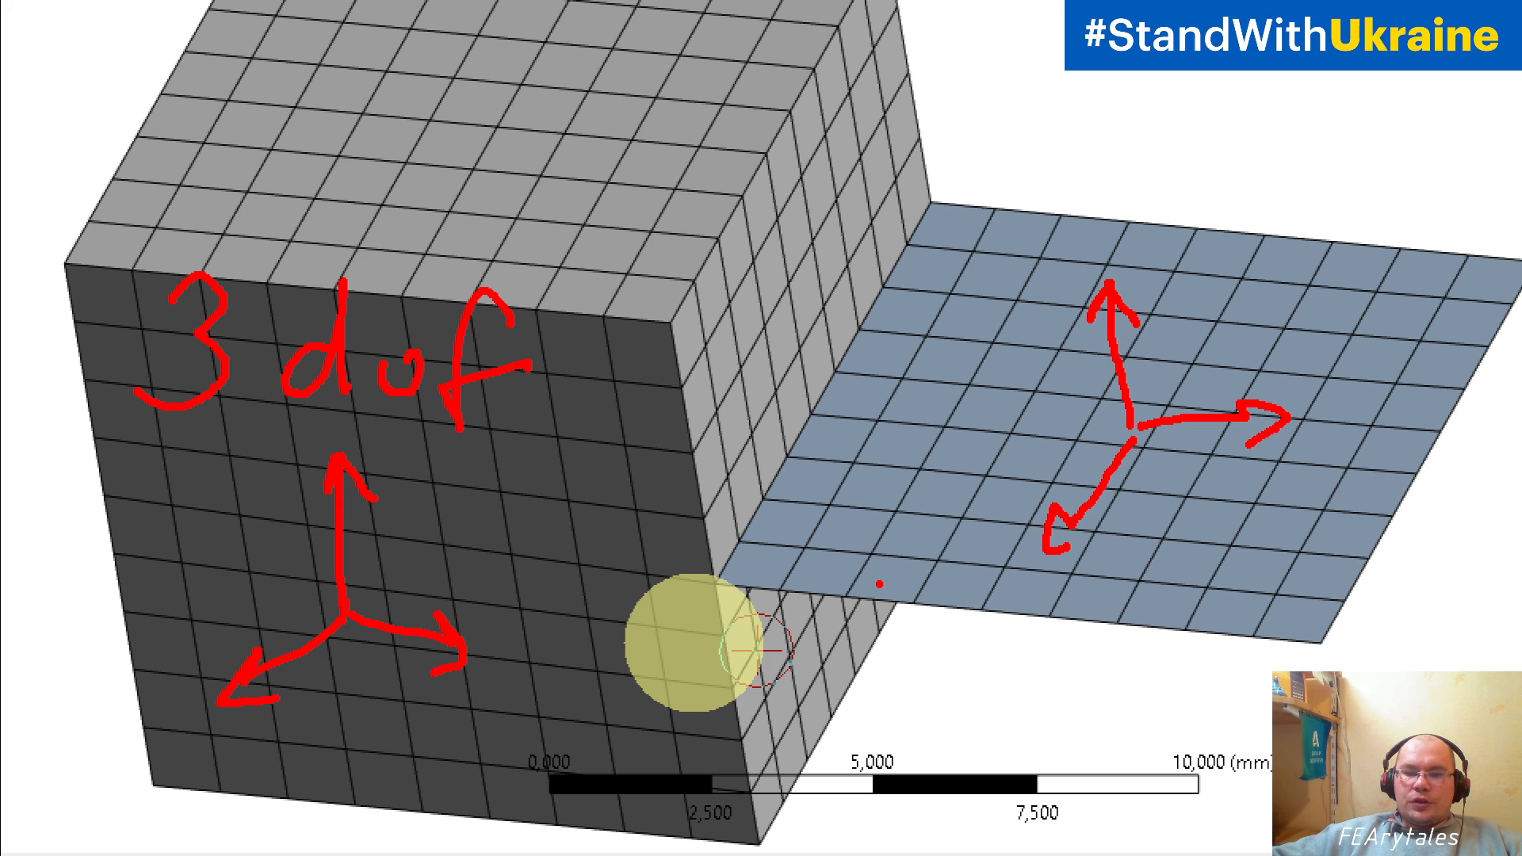
mouse_move(915, 585)
mouse_down()
mouse_move(920, 628)
mouse_move(928, 580)
mouse_up()
click(918, 632)
drag(918, 633, 926, 635)
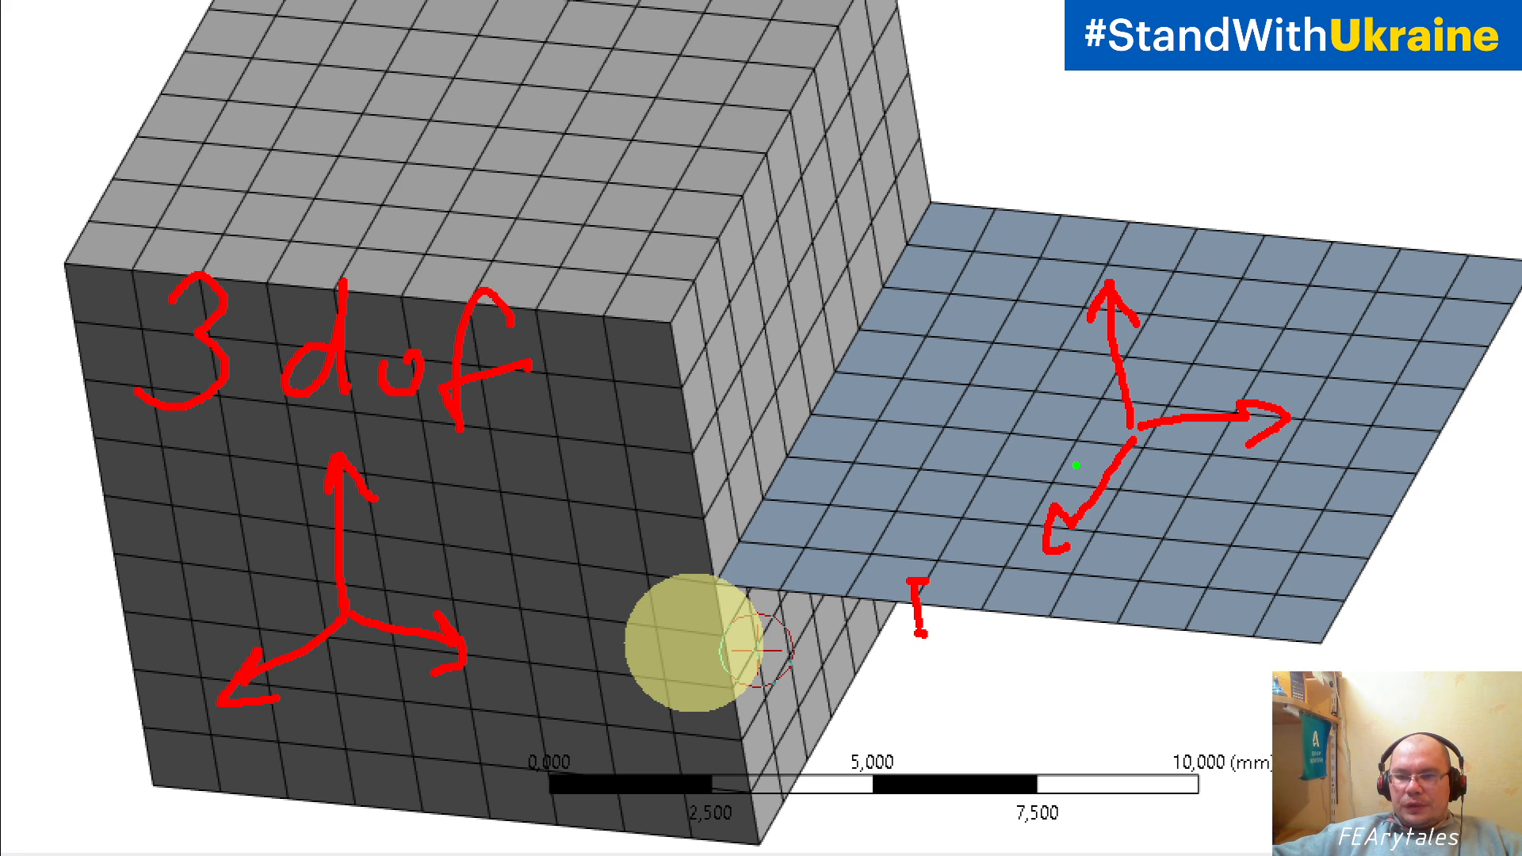
Step: Add a green curved rotation arrow around each of the three red axes on the shell
mouse_move(1090, 367)
mouse_down()
mouse_move(1126, 379)
mouse_move(1174, 349)
mouse_move(1172, 333)
mouse_move(1180, 356)
mouse_up()
mouse_move(1065, 474)
mouse_down()
mouse_move(1102, 492)
mouse_move(1132, 561)
mouse_move(1147, 545)
mouse_up()
mouse_move(1227, 380)
mouse_down()
mouse_move(1214, 479)
mouse_move(1229, 461)
mouse_up()
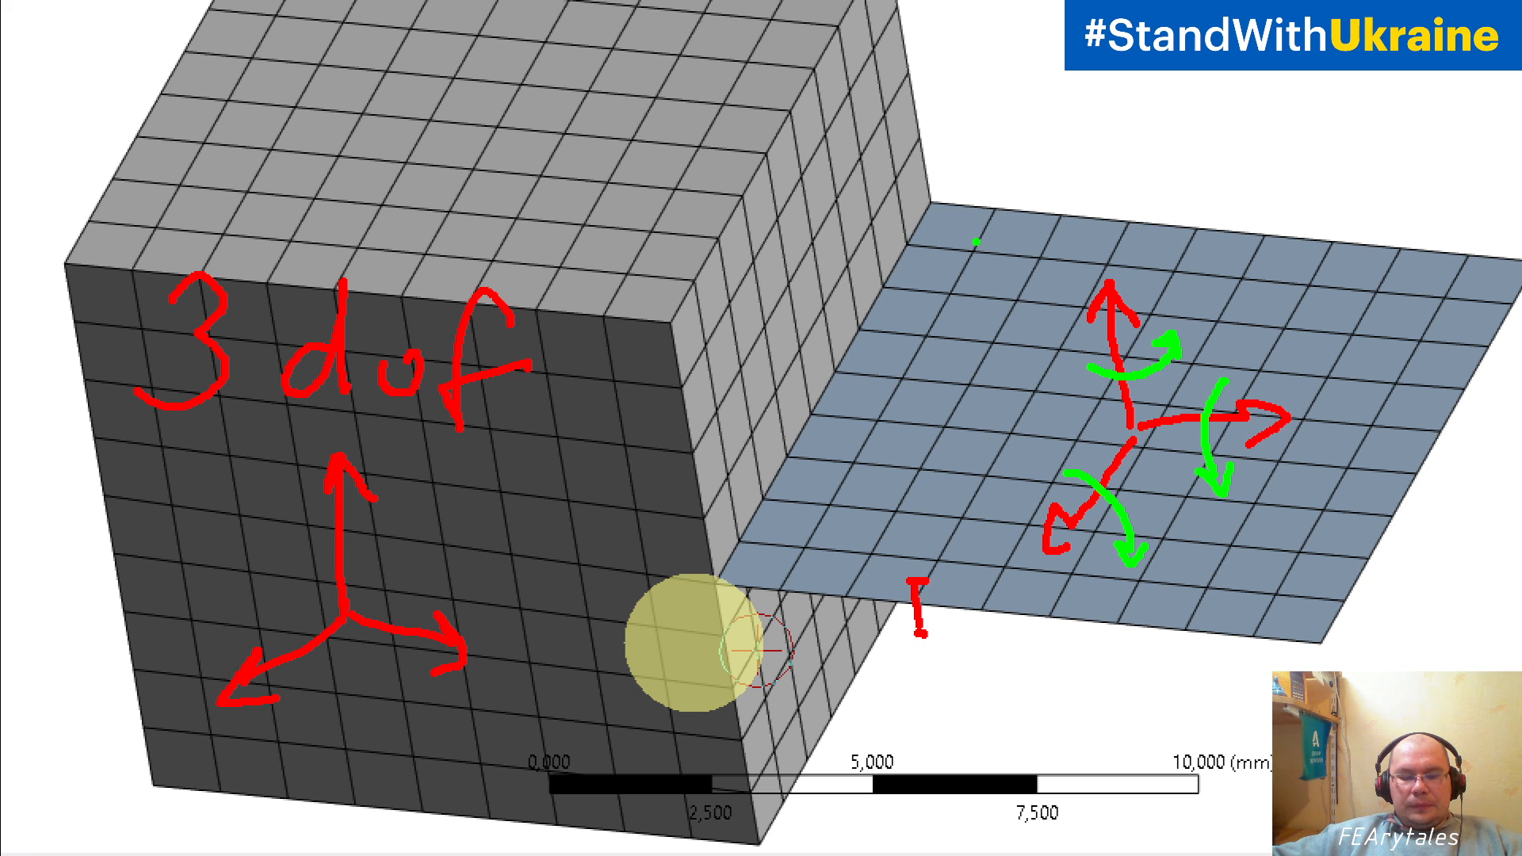
Step: Write "3 + 3 = 6 dof" above the shell's arrows, with a red 3, a green 3 and the rest in blue
mouse_move(956, 208)
mouse_down()
mouse_move(995, 212)
mouse_move(955, 293)
mouse_up()
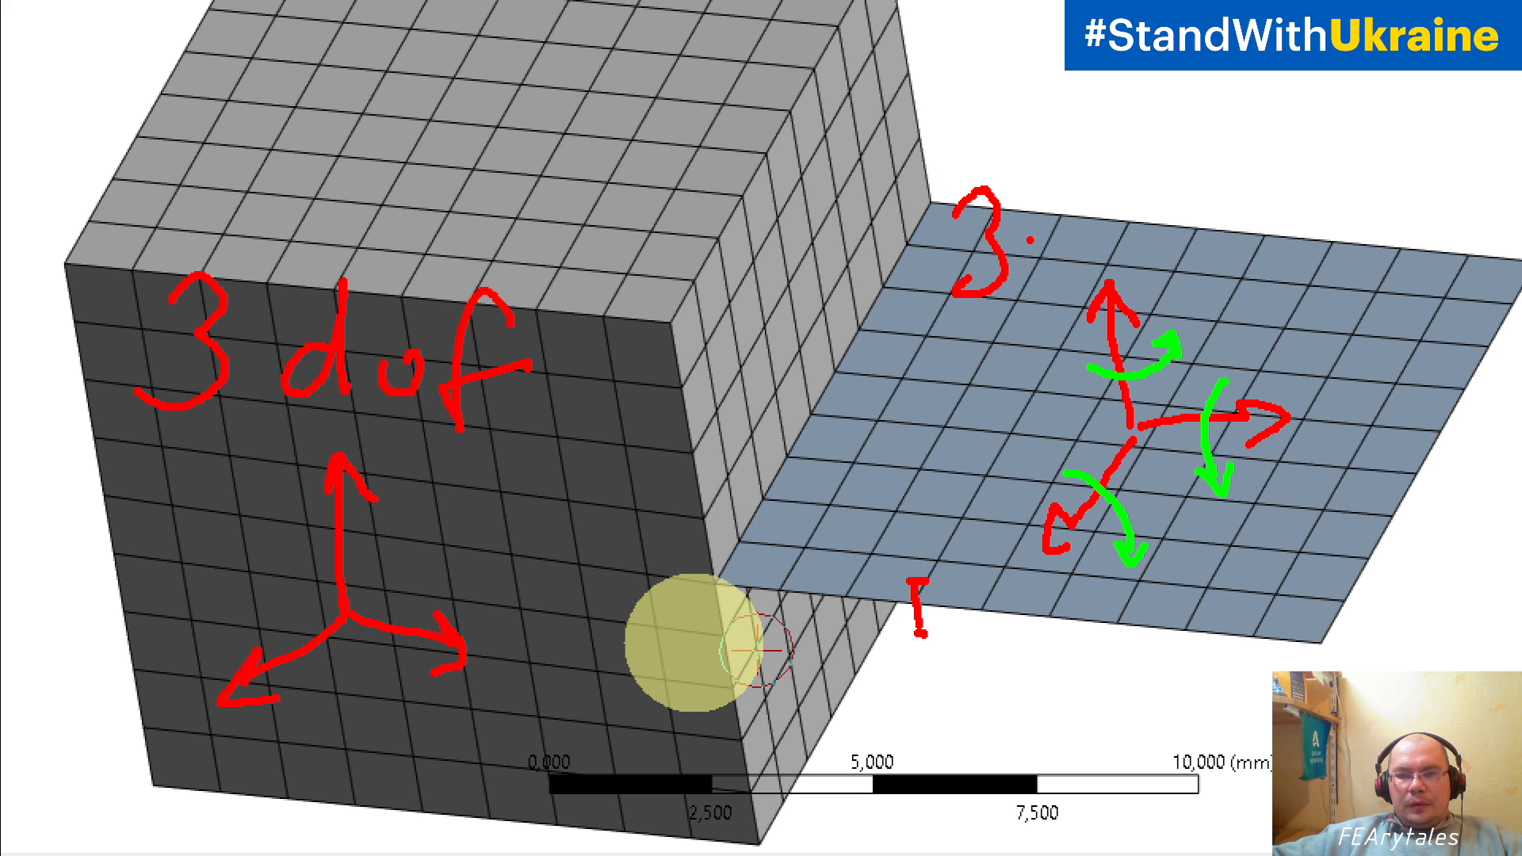
key(b)
mouse_move(1032, 238)
mouse_down()
mouse_move(1062, 238)
mouse_move(1043, 261)
mouse_up()
key(g)
mouse_move(1097, 198)
mouse_down()
mouse_move(1109, 253)
mouse_move(1082, 276)
mouse_up()
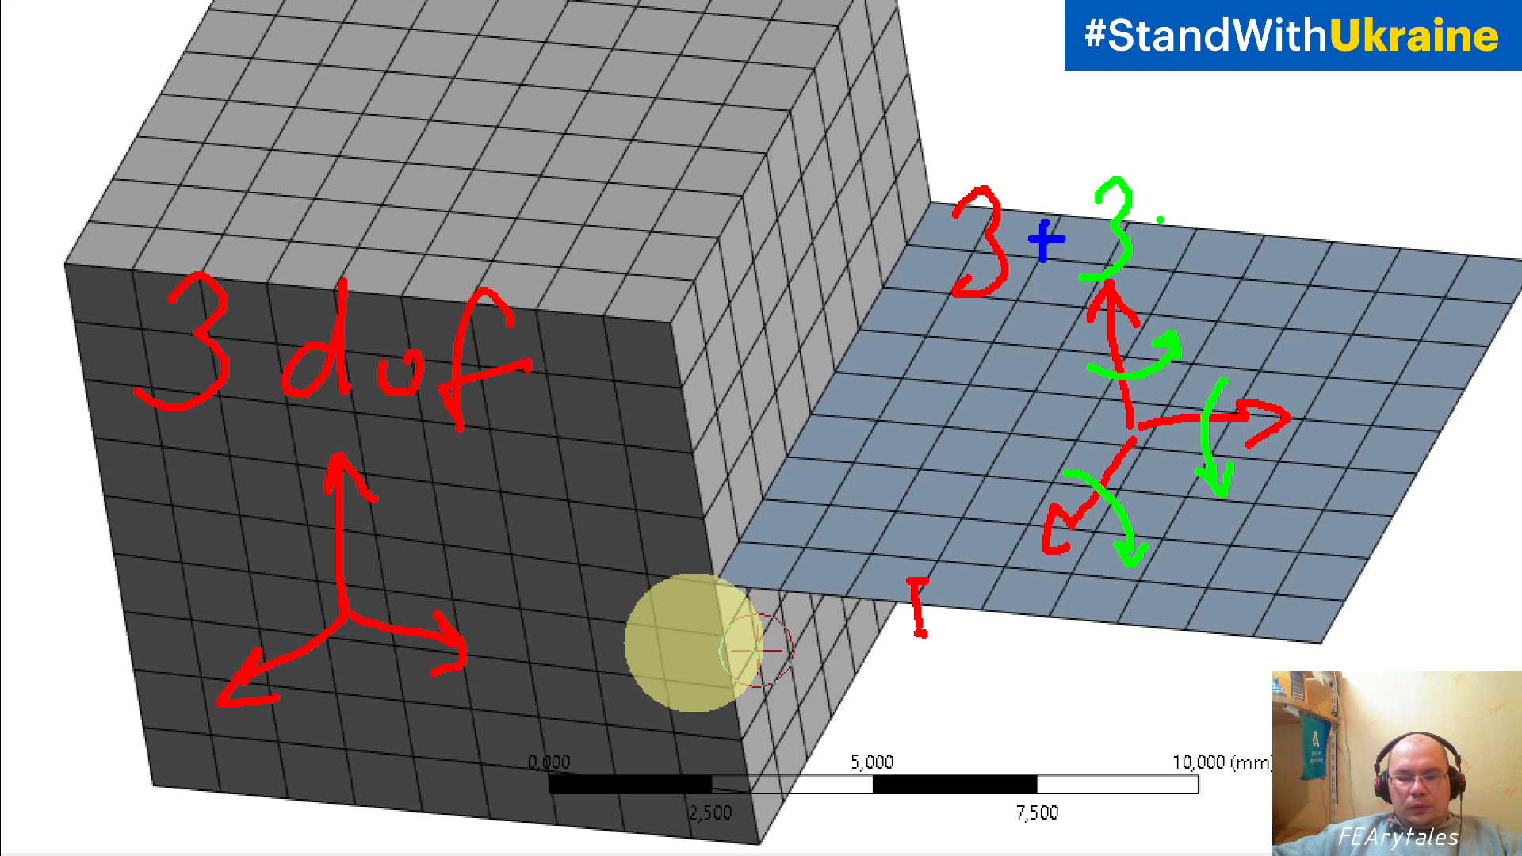
key(b)
mouse_move(1174, 211)
mouse_down()
mouse_move(1205, 208)
mouse_move(1205, 232)
mouse_up()
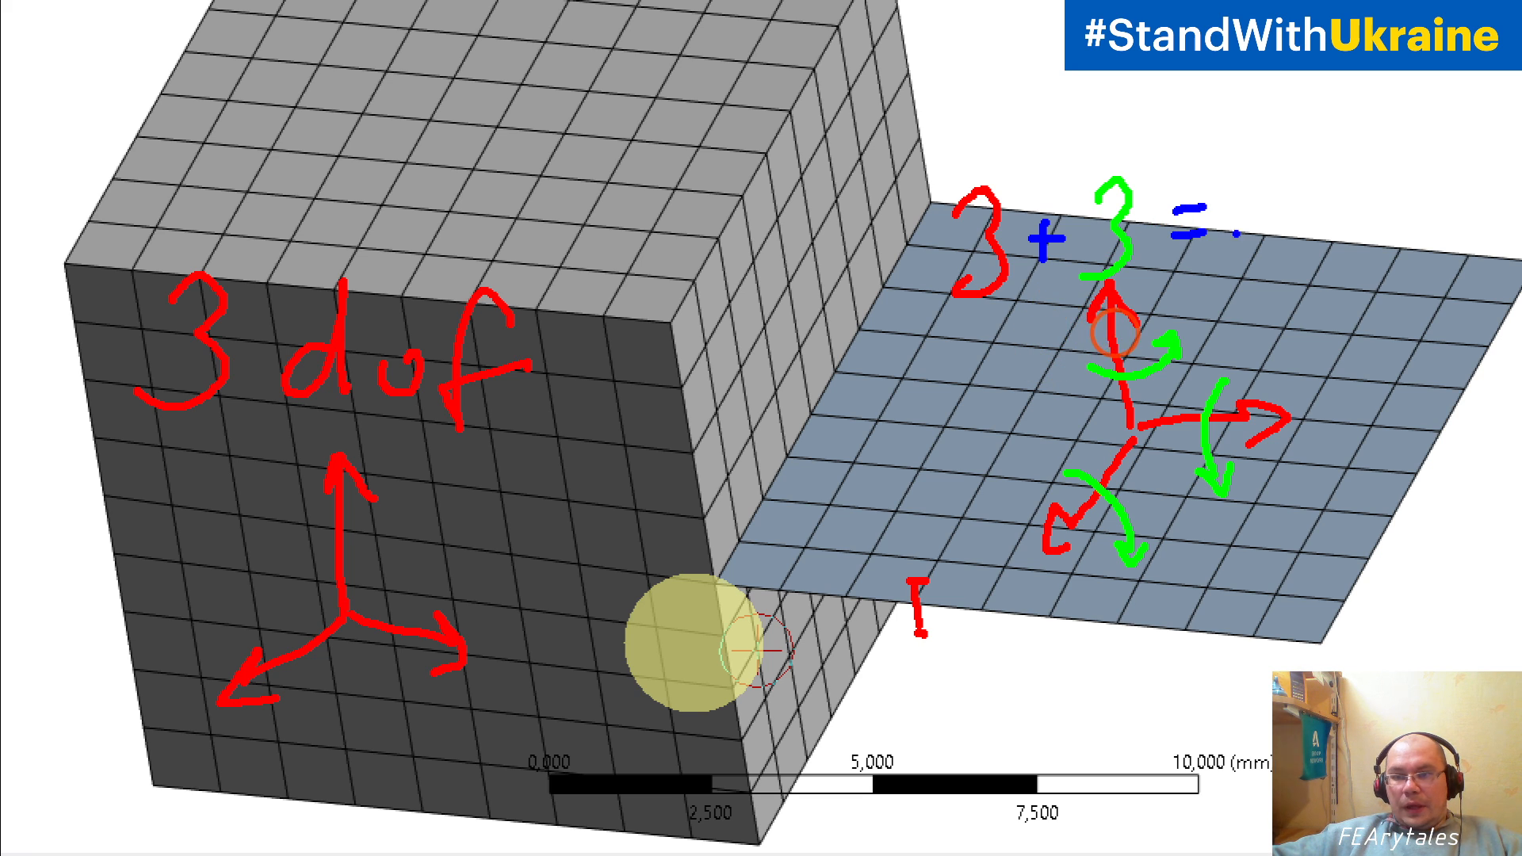
drag(1283, 172, 1230, 238)
mouse_move(1333, 231)
mouse_down()
mouse_move(1362, 274)
mouse_move(1450, 207)
mouse_move(1429, 327)
mouse_move(1453, 279)
mouse_up()
click(1373, 261)
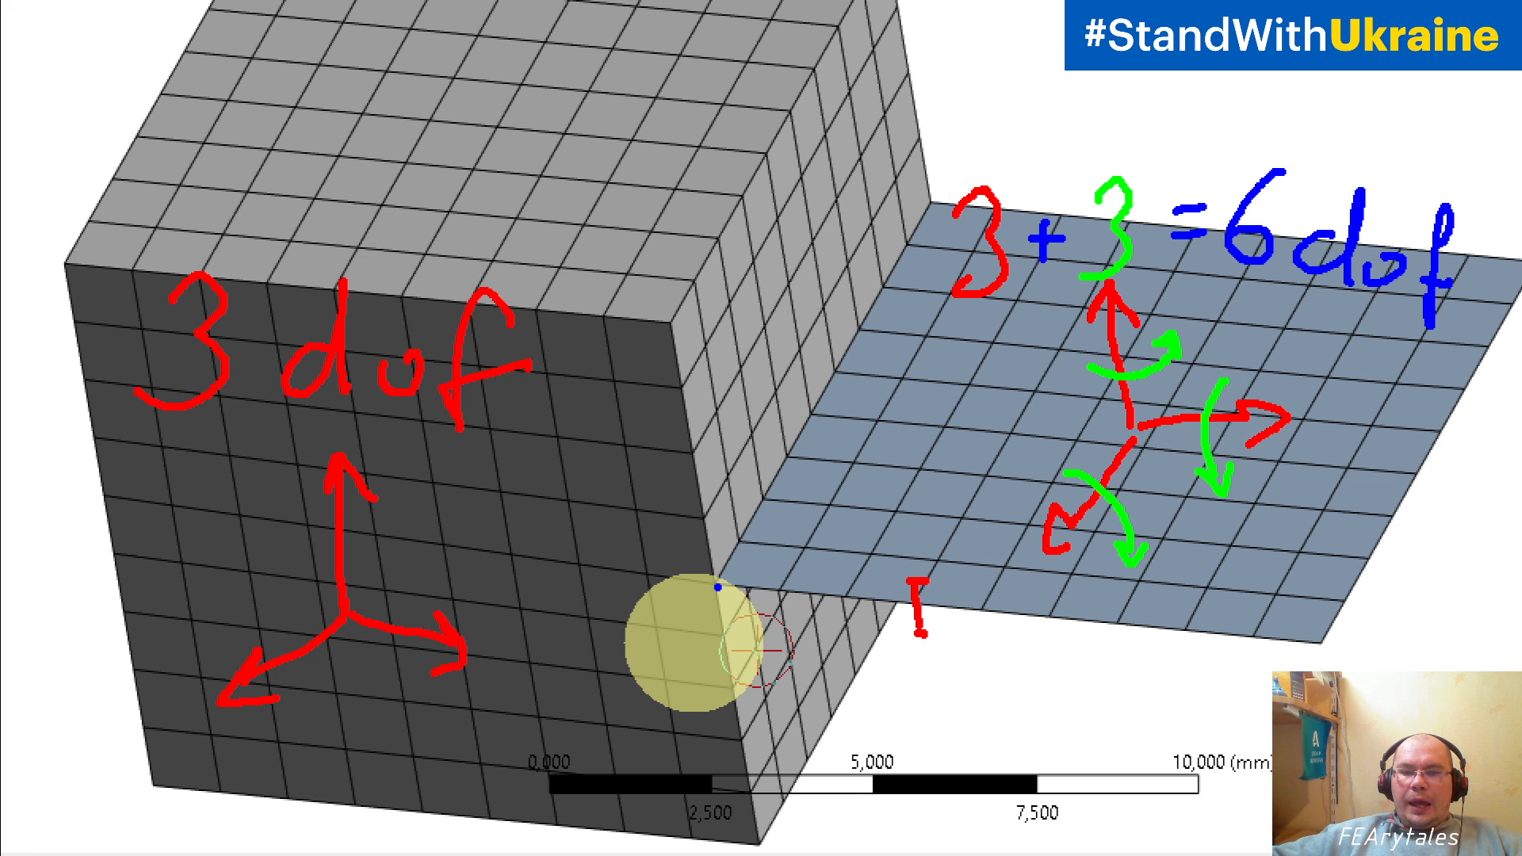
Step: Mark the first four shared nodes along the shell-solid joint line with blue dots, starting at the block's front corner
click(715, 585)
click(738, 543)
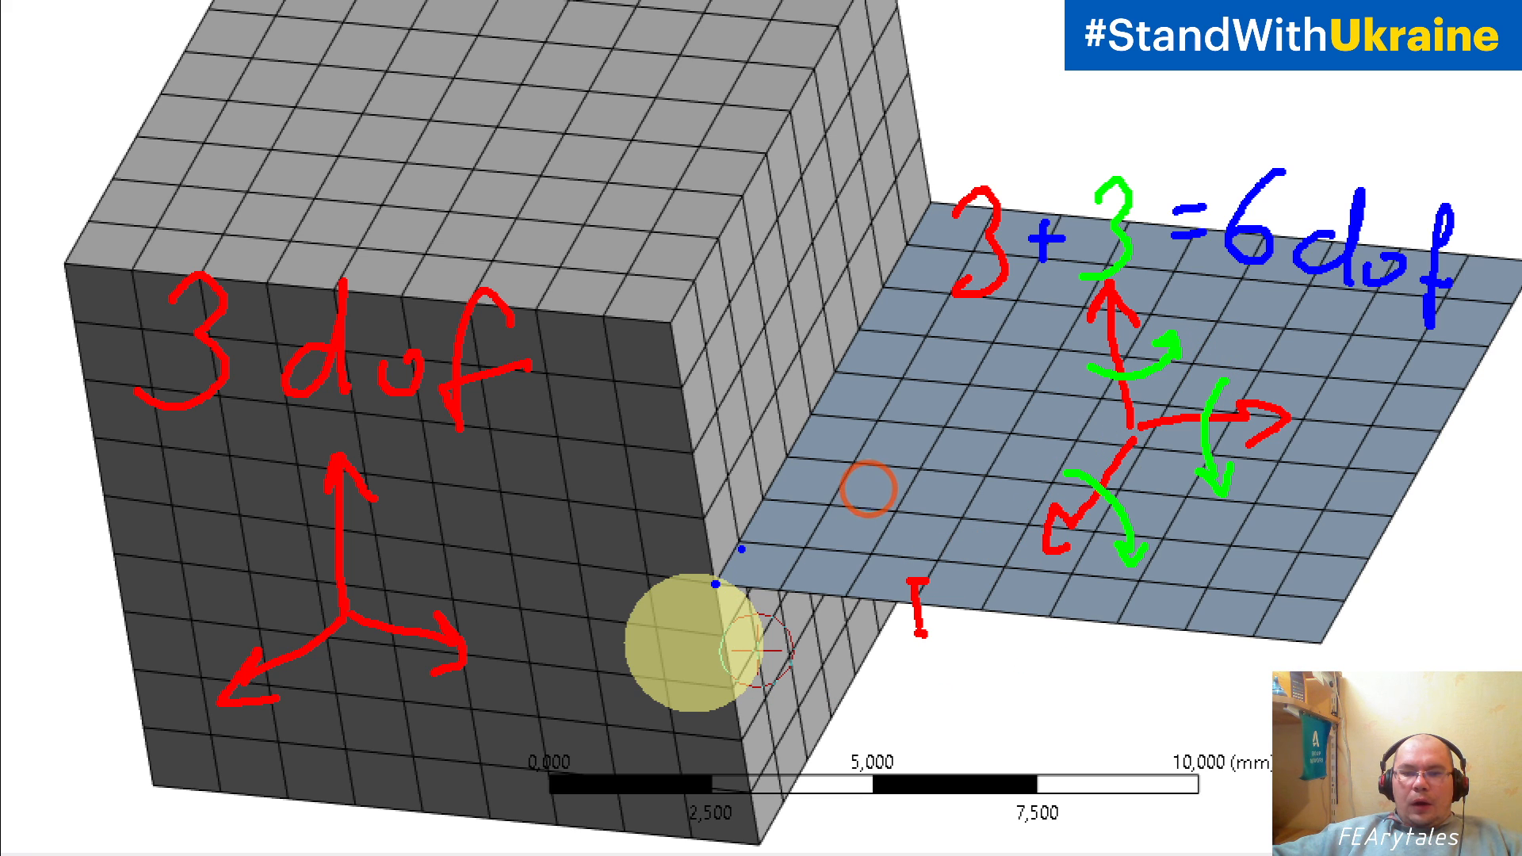
click(773, 488)
click(763, 498)
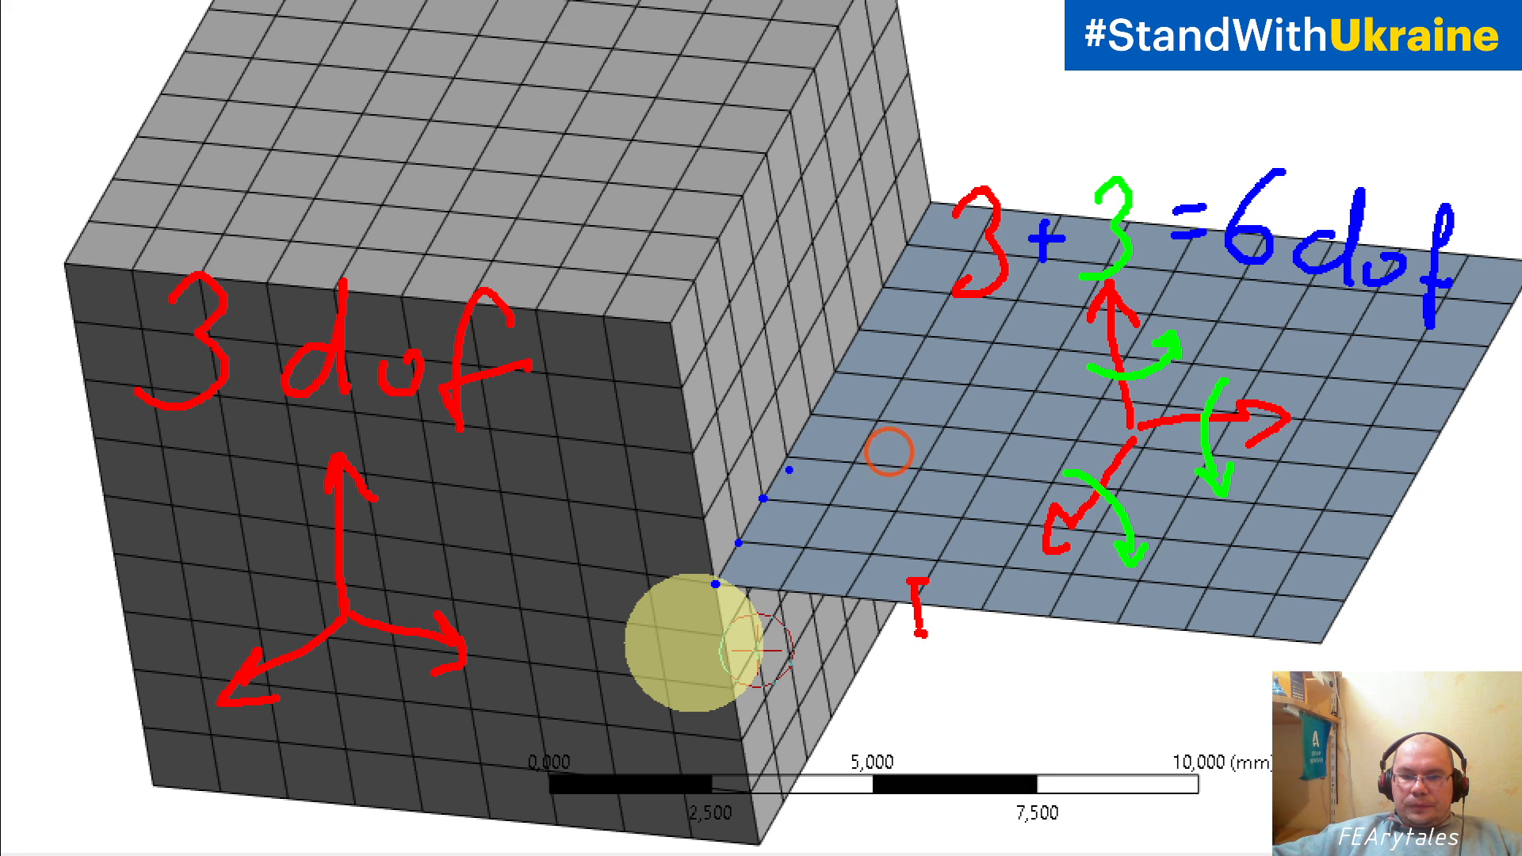
click(786, 455)
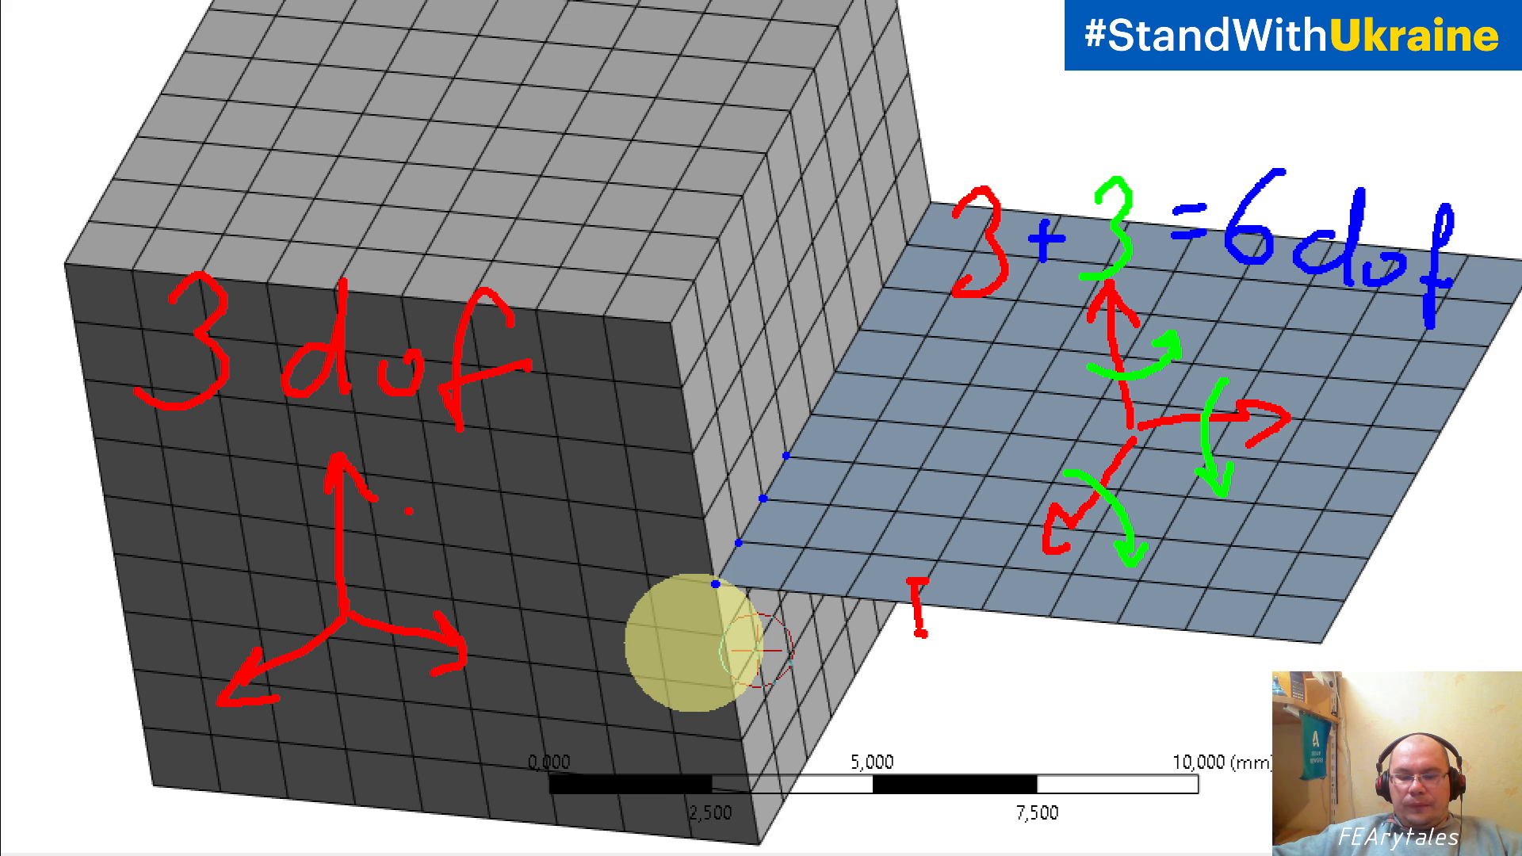
Step: Put green crosses beside the block's three axes, draw a green rotation arrow around the joint line, and exit the annotation view
mouse_move(367, 541)
mouse_down()
mouse_move(399, 563)
mouse_move(380, 565)
mouse_up()
mouse_move(371, 656)
mouse_down()
mouse_move(397, 686)
mouse_move(287, 697)
mouse_up()
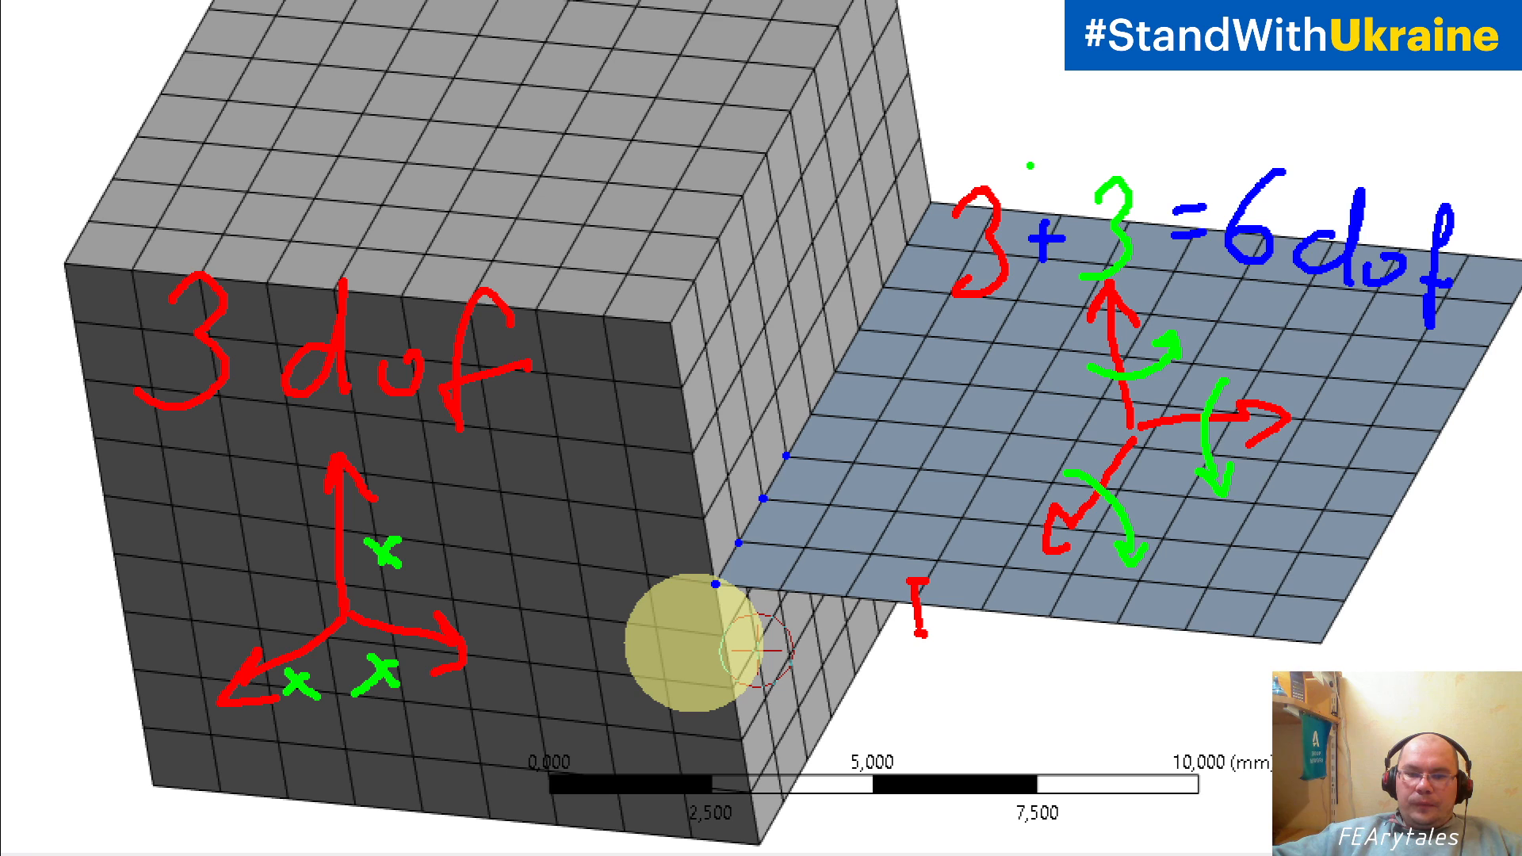
mouse_move(745, 412)
mouse_down()
mouse_move(825, 469)
mouse_move(745, 618)
mouse_move(789, 619)
mouse_up()
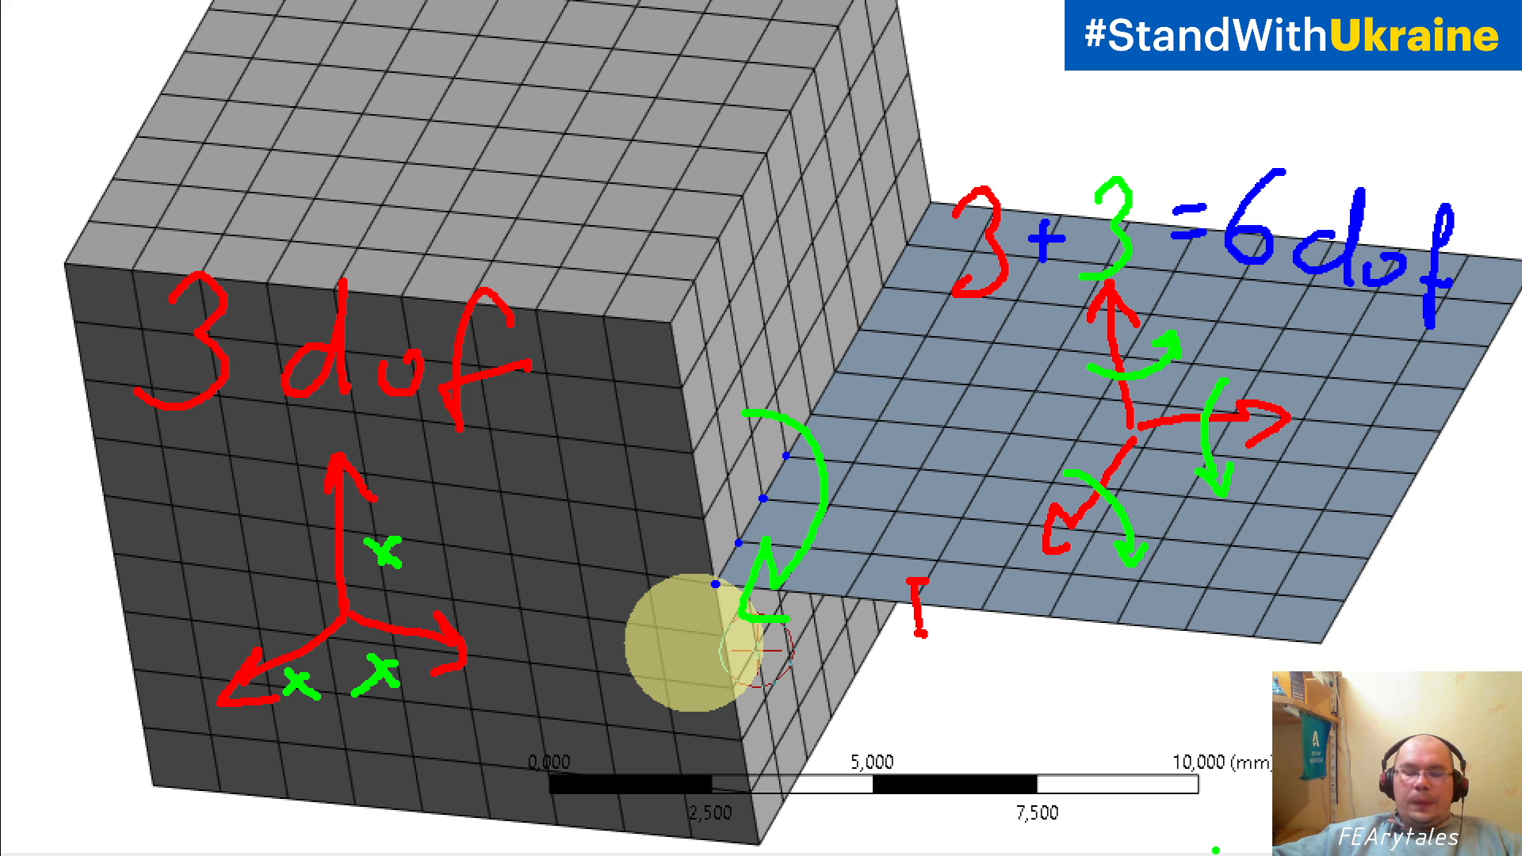
key(Escape)
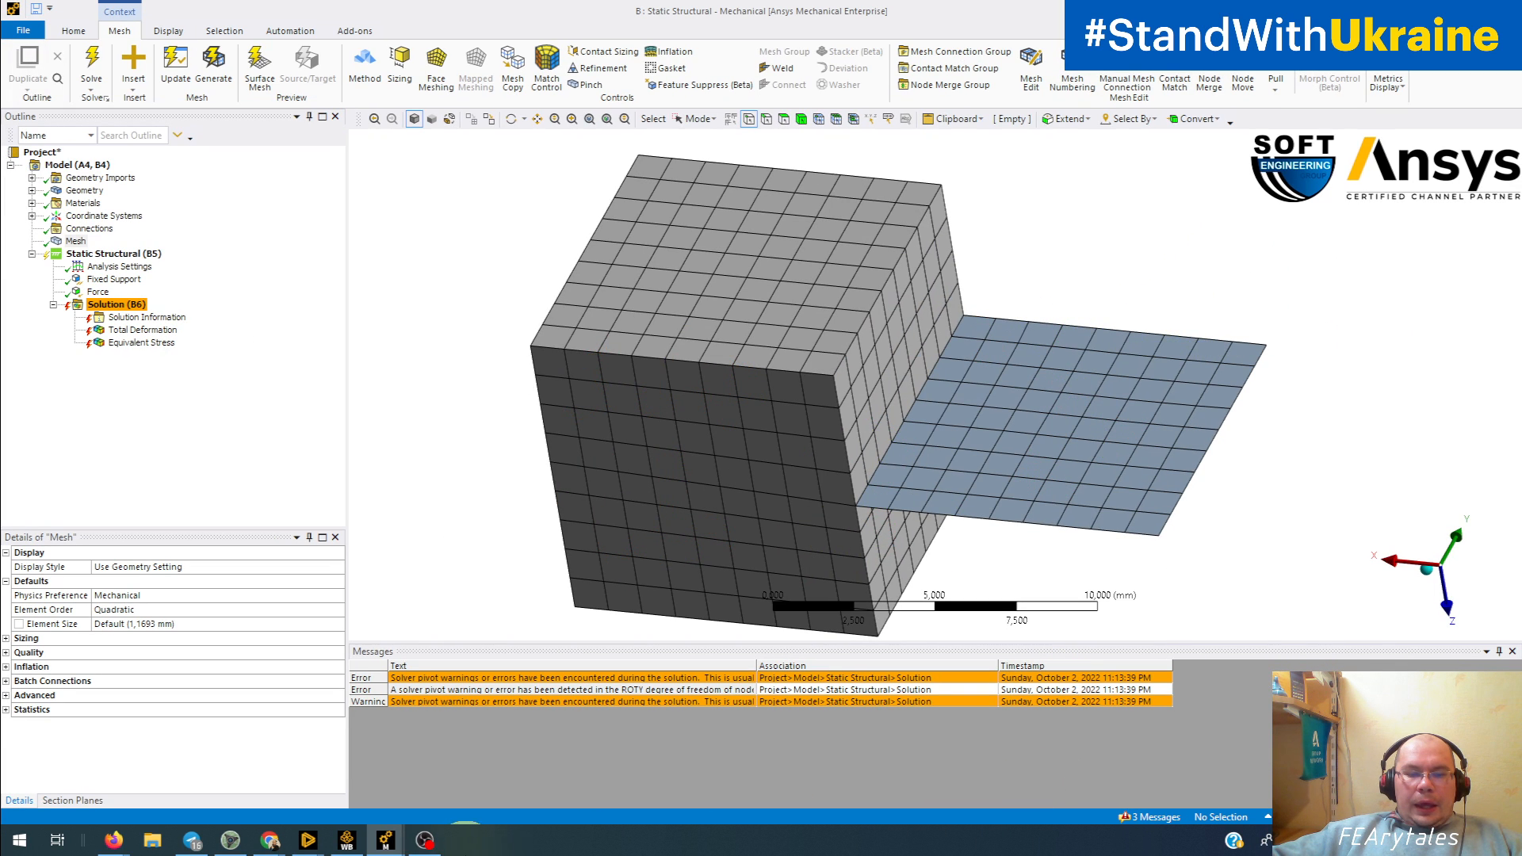
Step: Switch to the C: Static Structural tube results and magnify the equivalent stress plot around the tube's joint edge
mouse_move(396, 842)
click(475, 757)
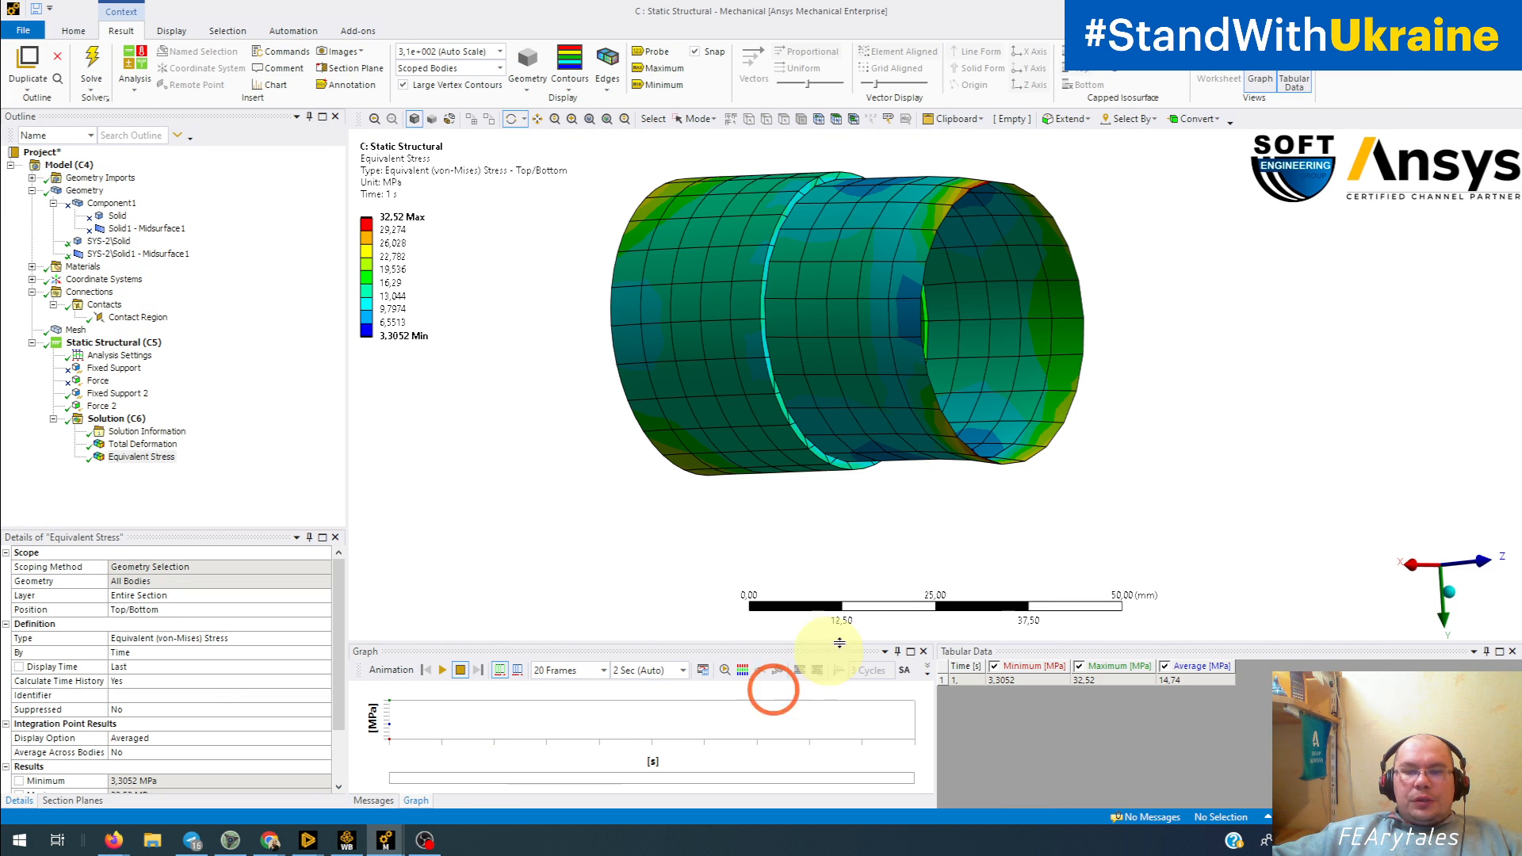
scroll(839, 402, up, 6)
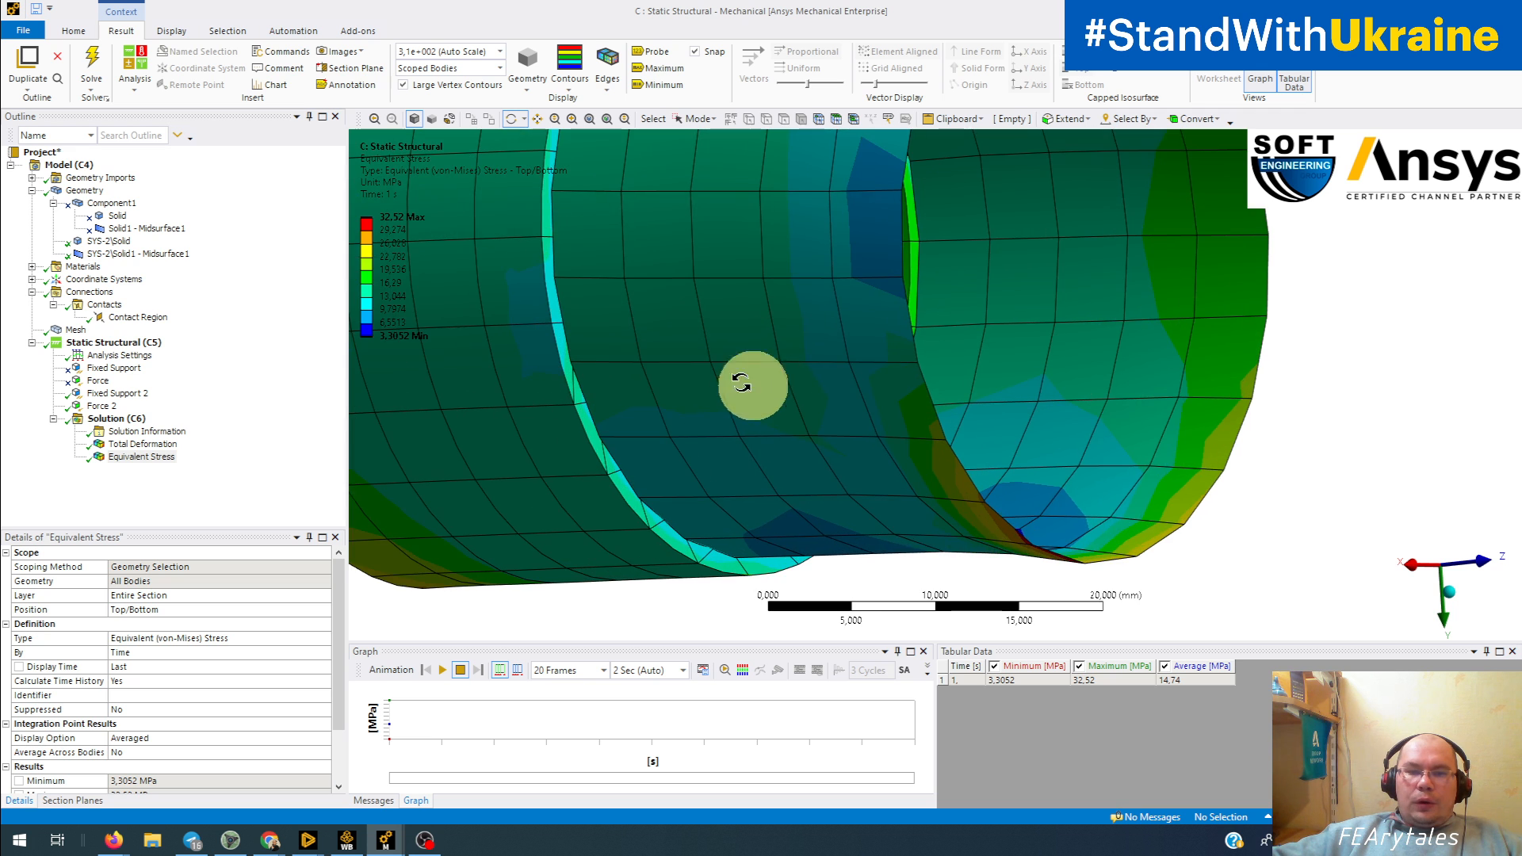
ctrl+middle_drag(678, 389, 805, 568)
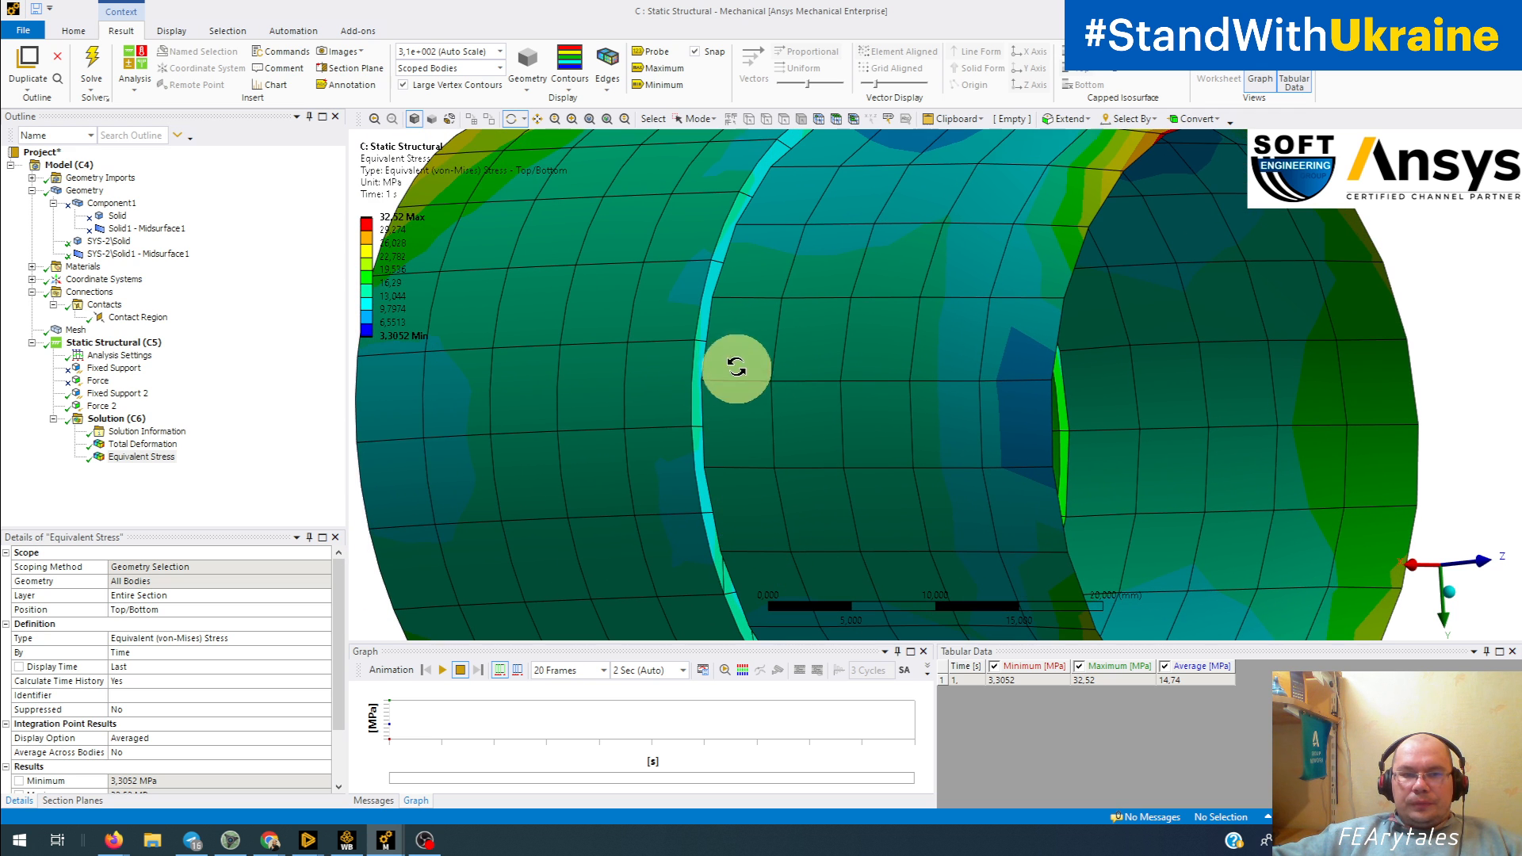
key(ctrl+1)
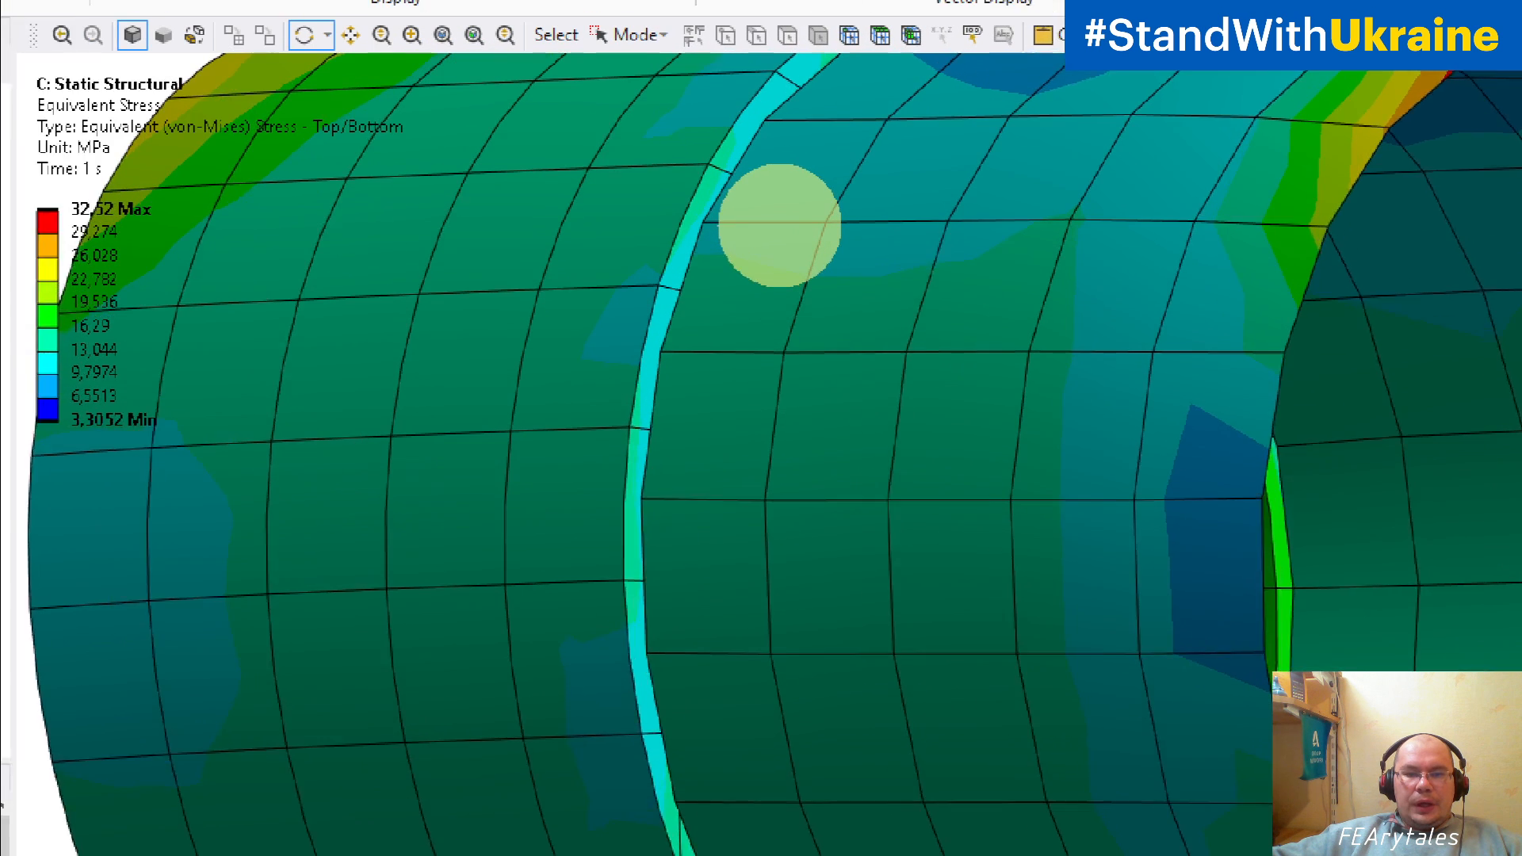
Step: Mark a row of red dots along the tube's joint edge, on the narrower section's side, from its upper part downward
click(779, 222)
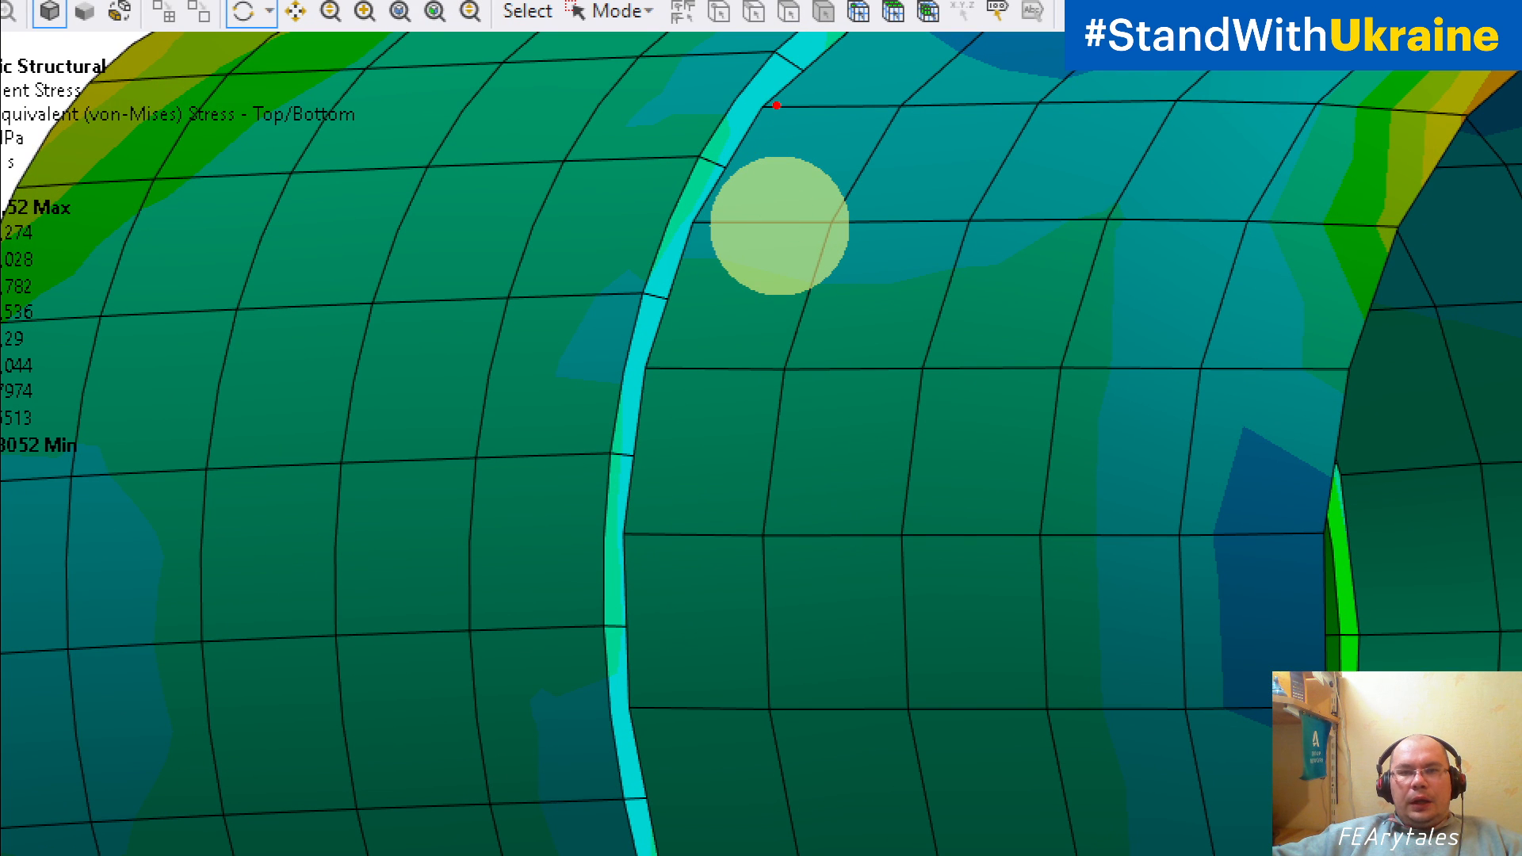
click(776, 102)
click(752, 145)
click(716, 207)
click(696, 259)
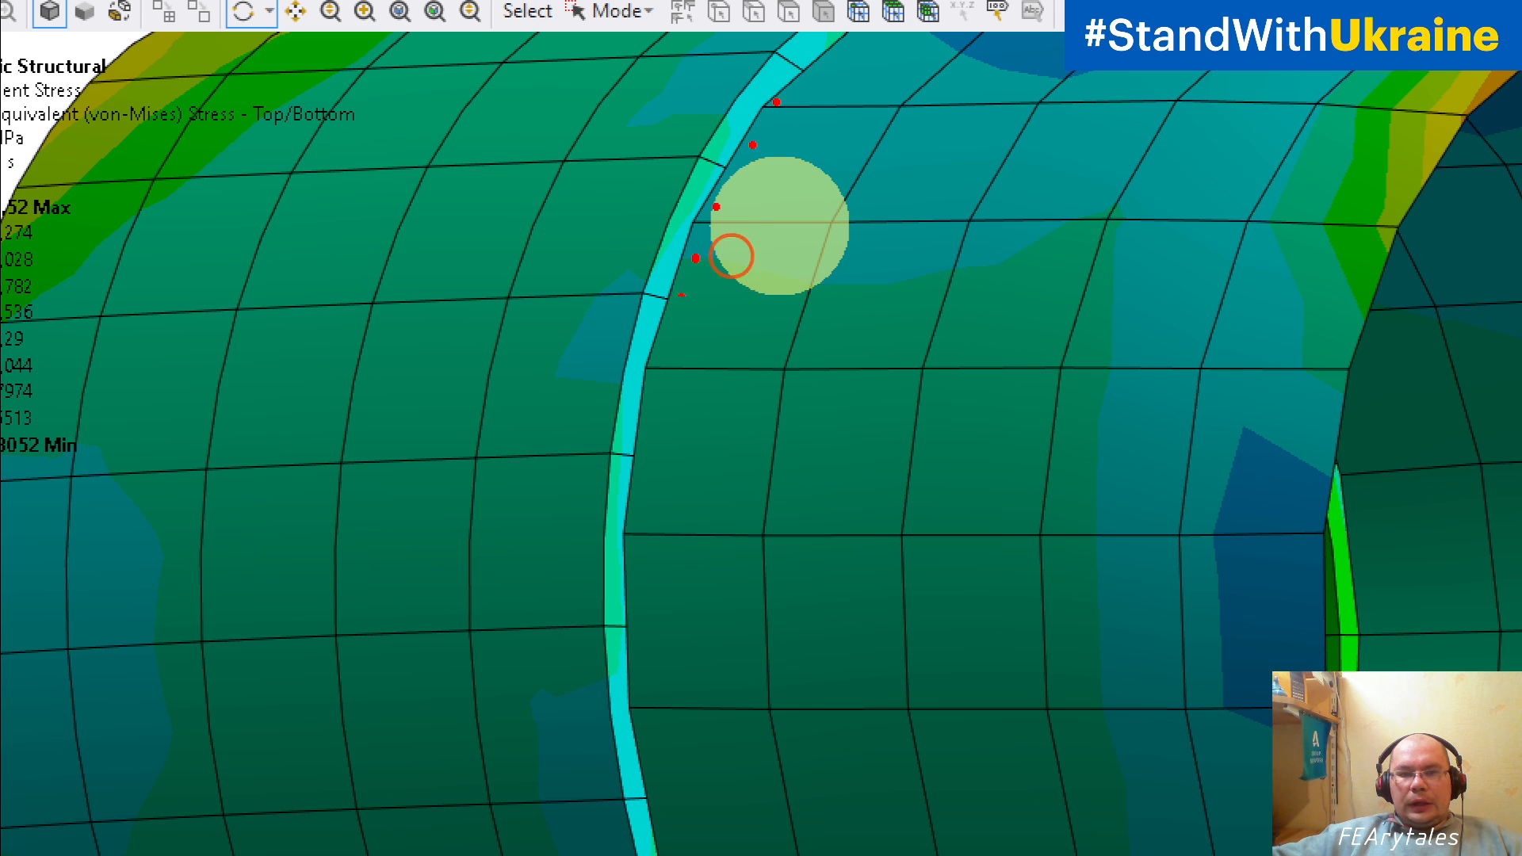
click(672, 320)
click(661, 388)
click(648, 482)
click(650, 565)
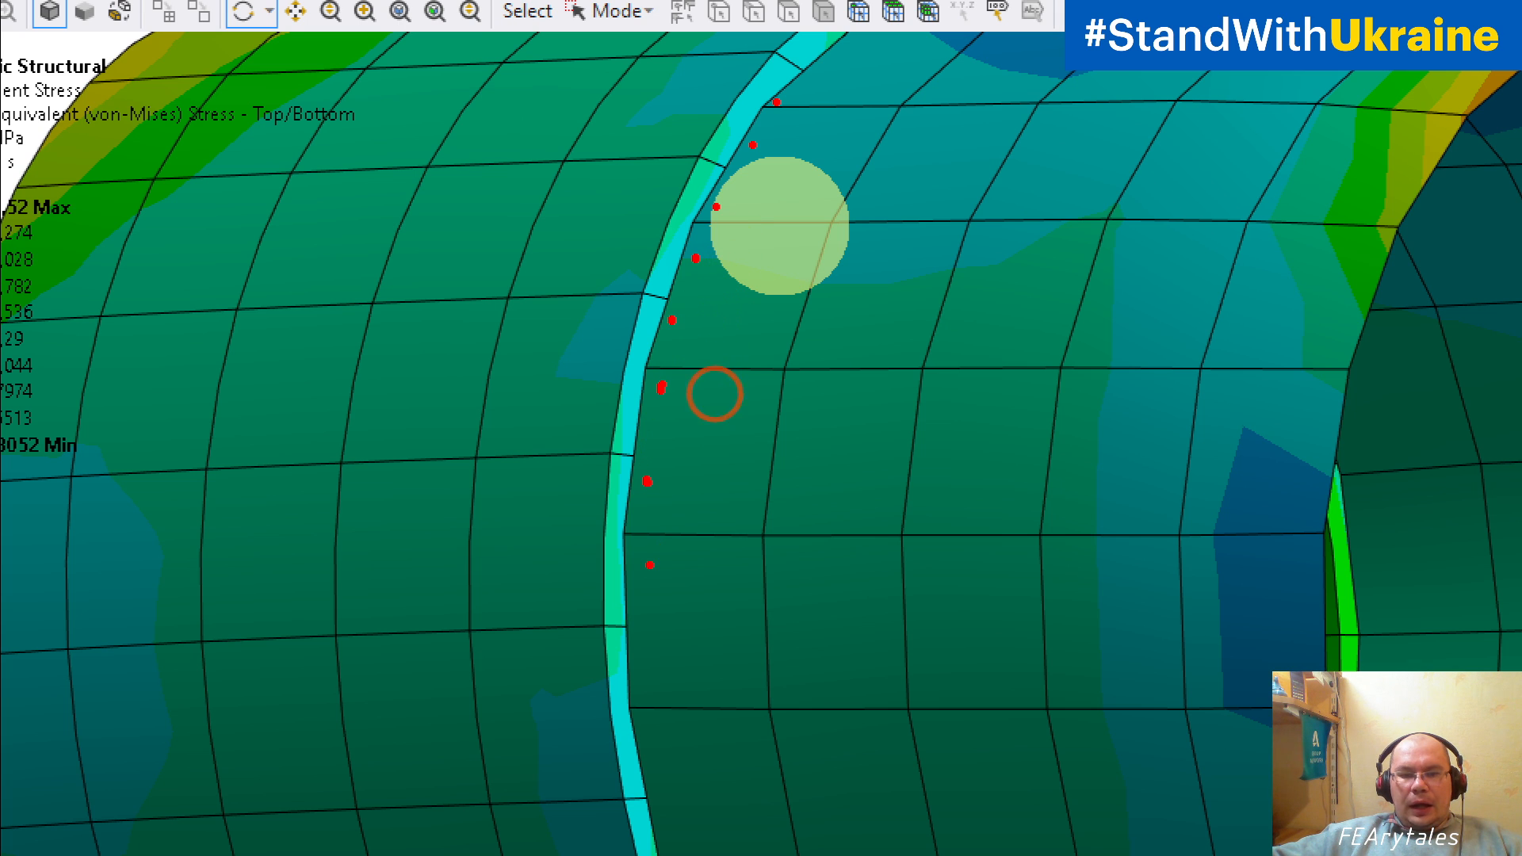
drag(646, 570, 643, 585)
click(642, 650)
drag(653, 723, 656, 739)
click(663, 817)
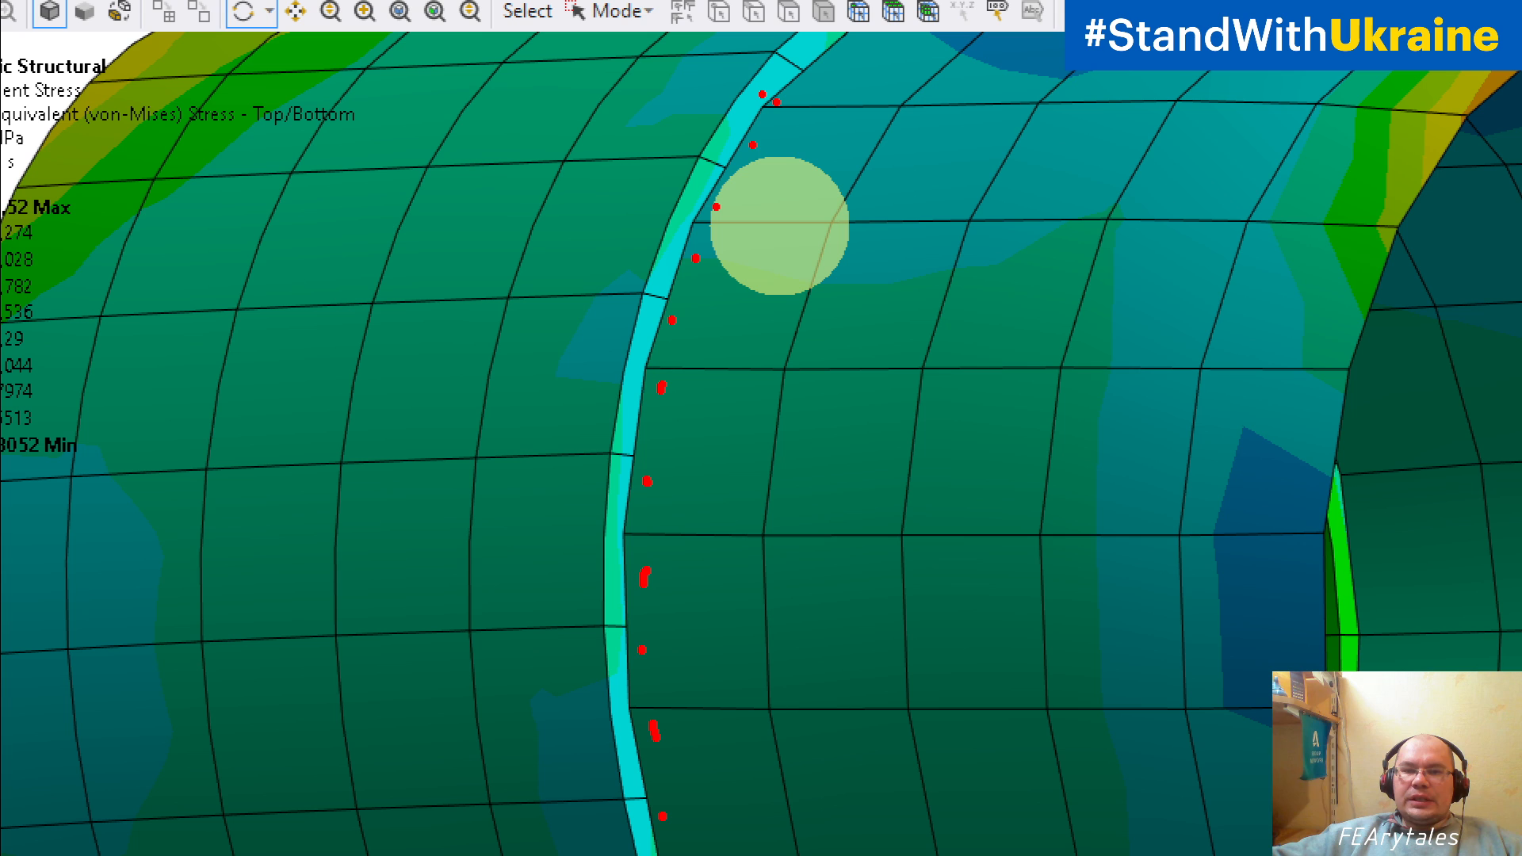
Step: Draw three red rotation arcs along the upper joint edge, trace the edge between the nearby dots, and exit the annotation view
drag(763, 93, 781, 143)
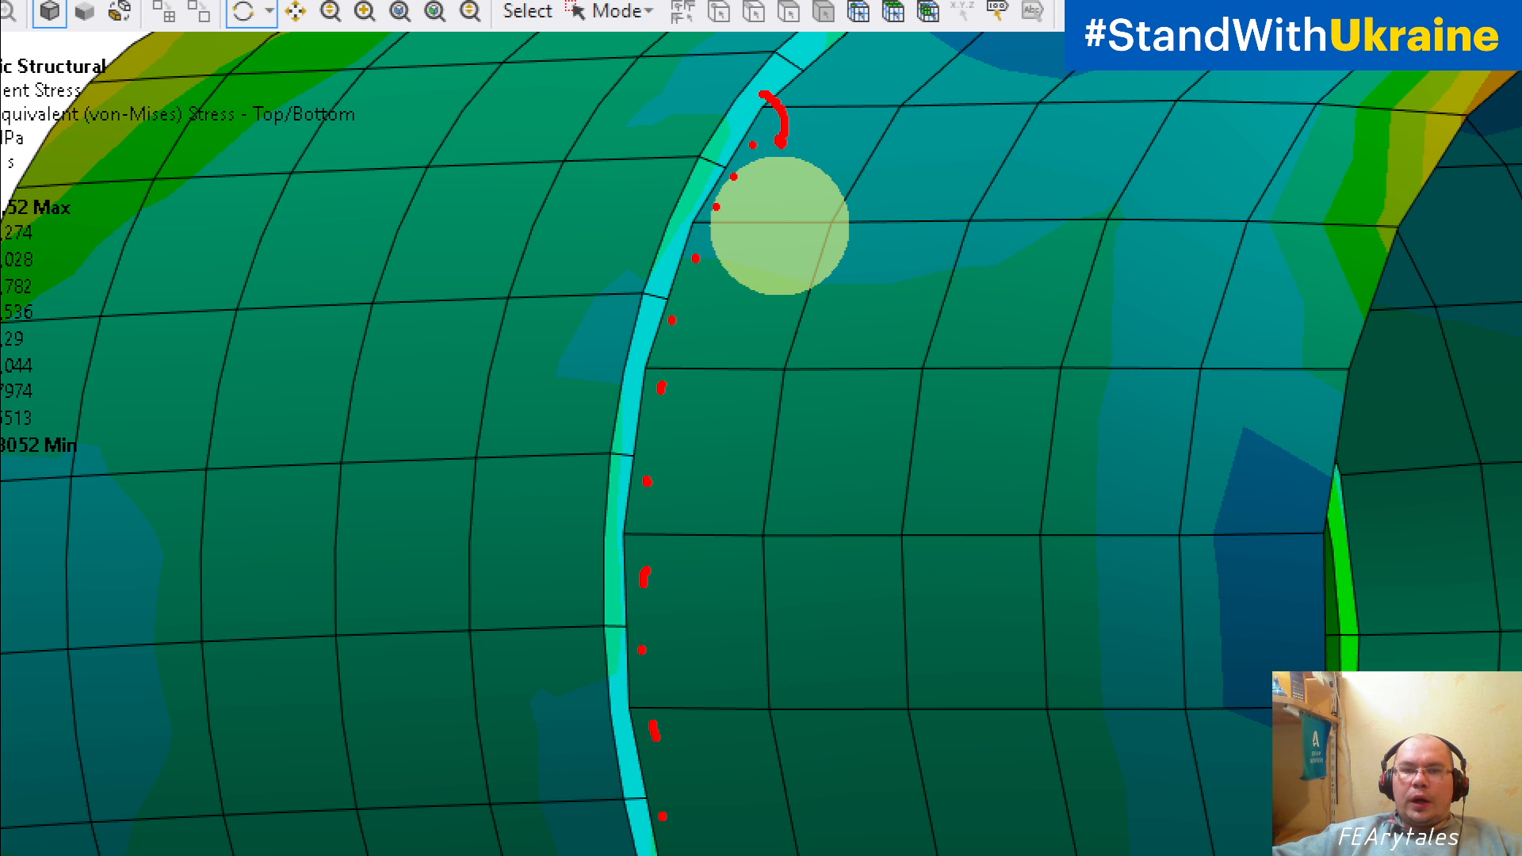
mouse_move(709, 176)
mouse_down()
mouse_move(734, 193)
mouse_move(742, 238)
mouse_up()
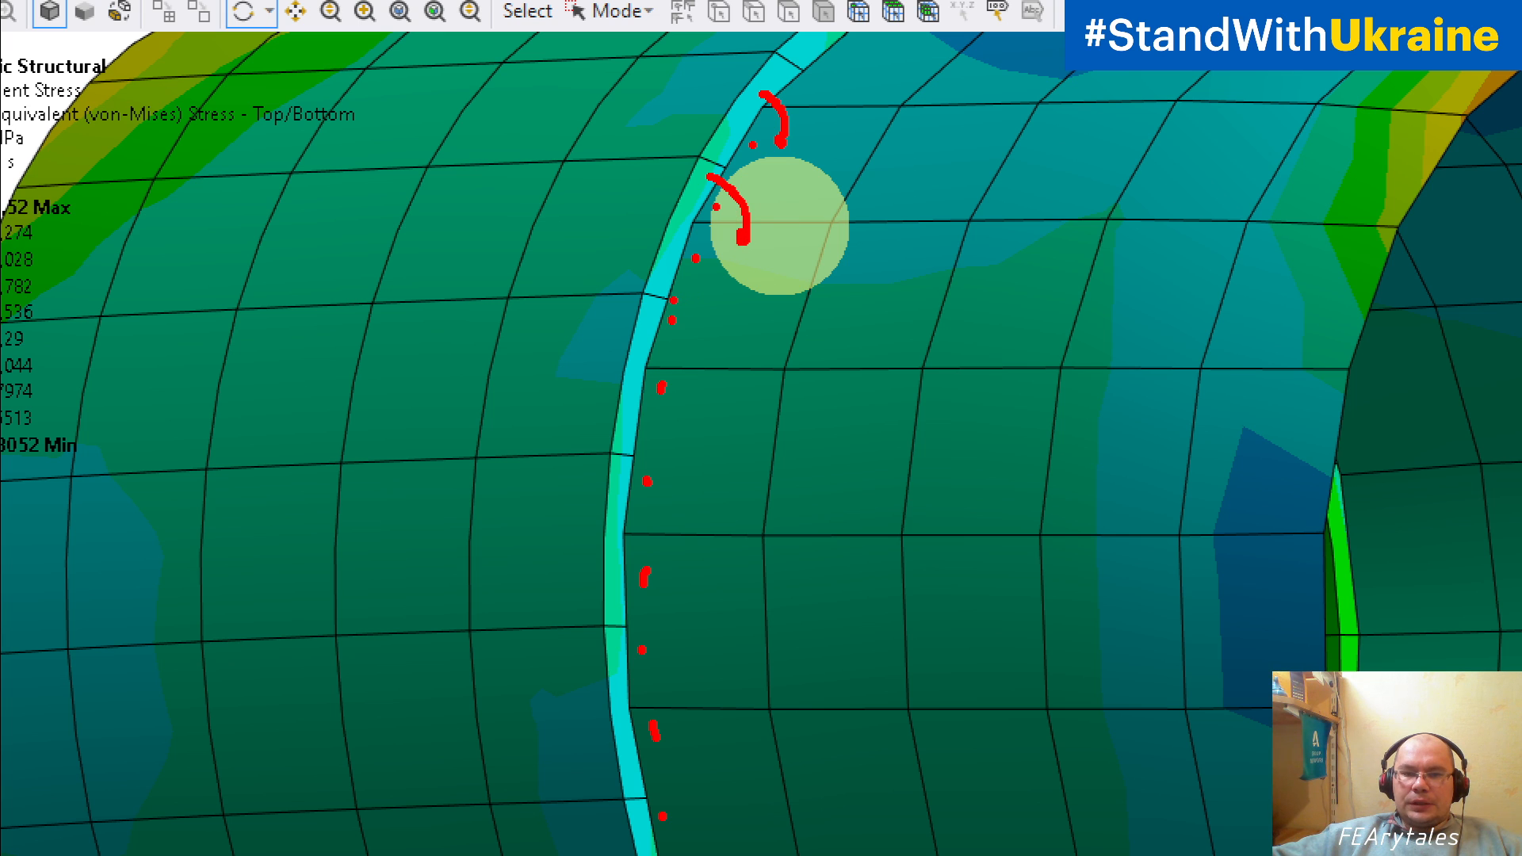
drag(670, 290, 688, 343)
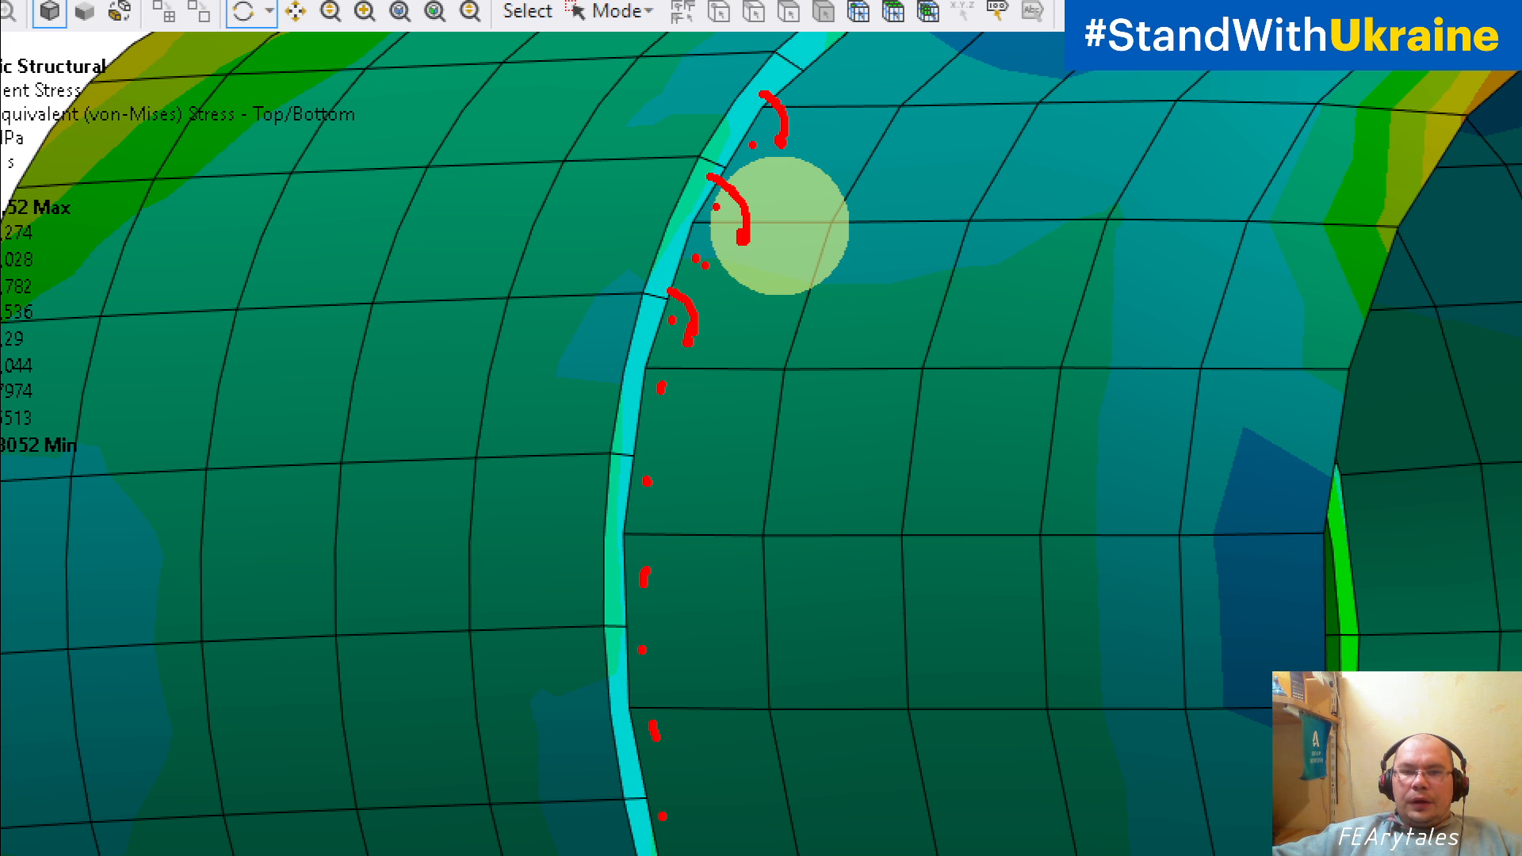
drag(696, 258, 661, 396)
click(653, 415)
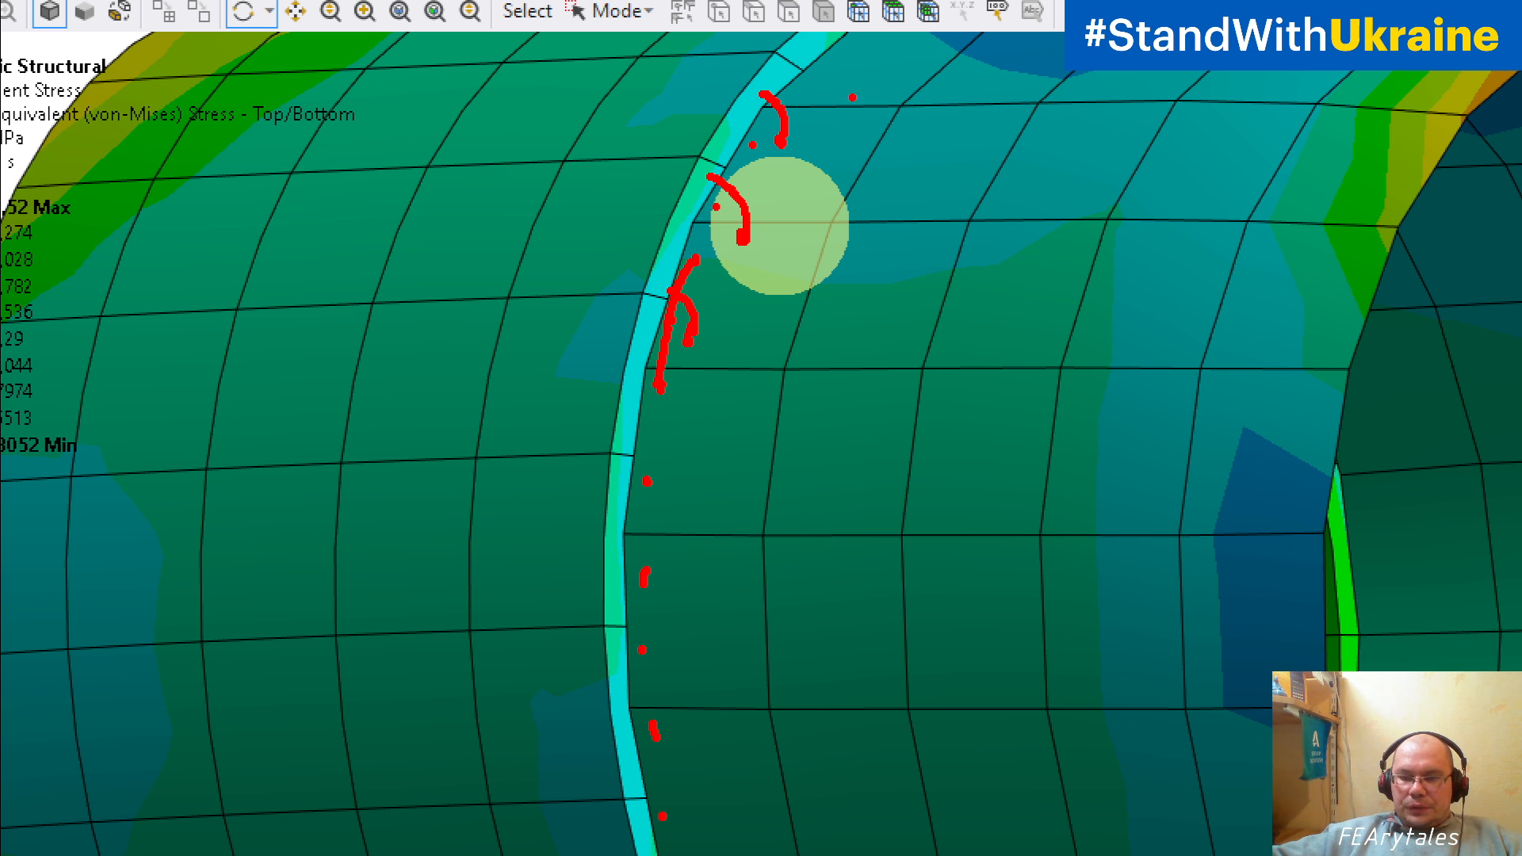
key(Escape)
Step: Mark three neighbouring mesh nodes with red dots at the upper part of the tube's joint edge
scroll(1037, 283, down, 3)
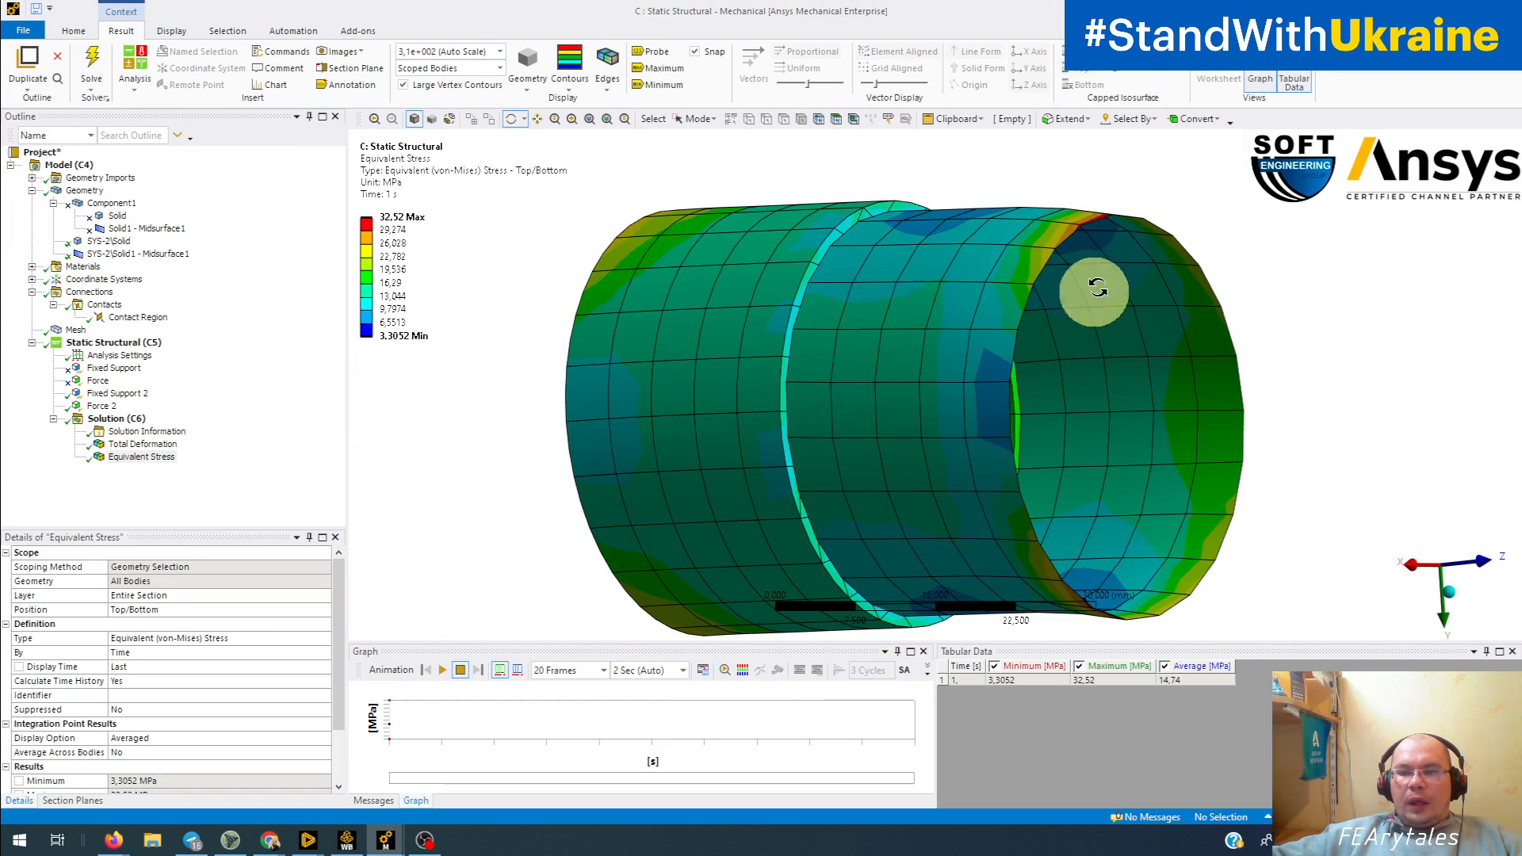
drag(1173, 302, 865, 282)
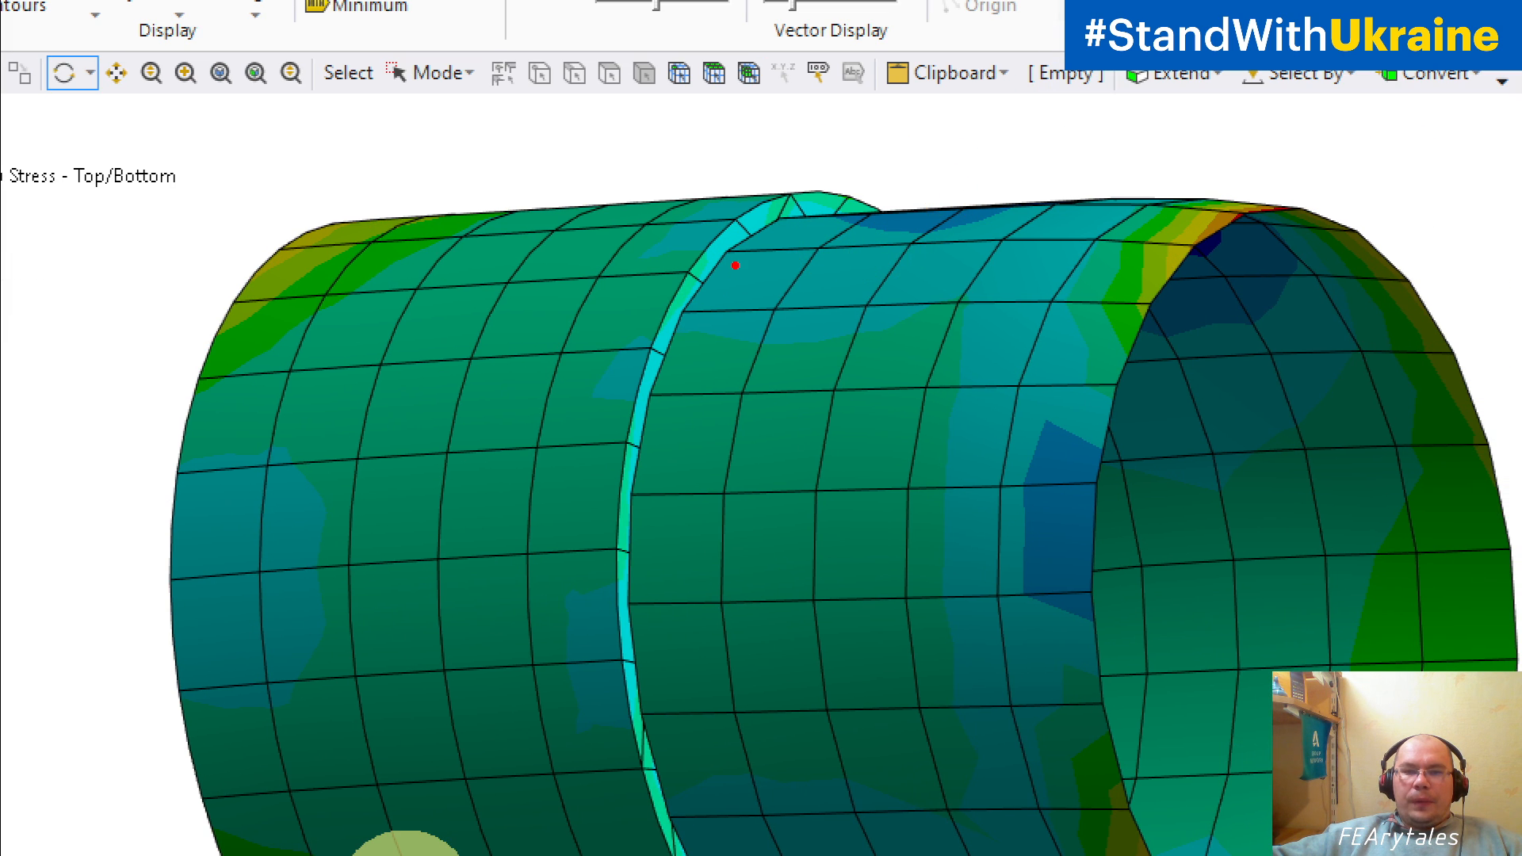
click(873, 194)
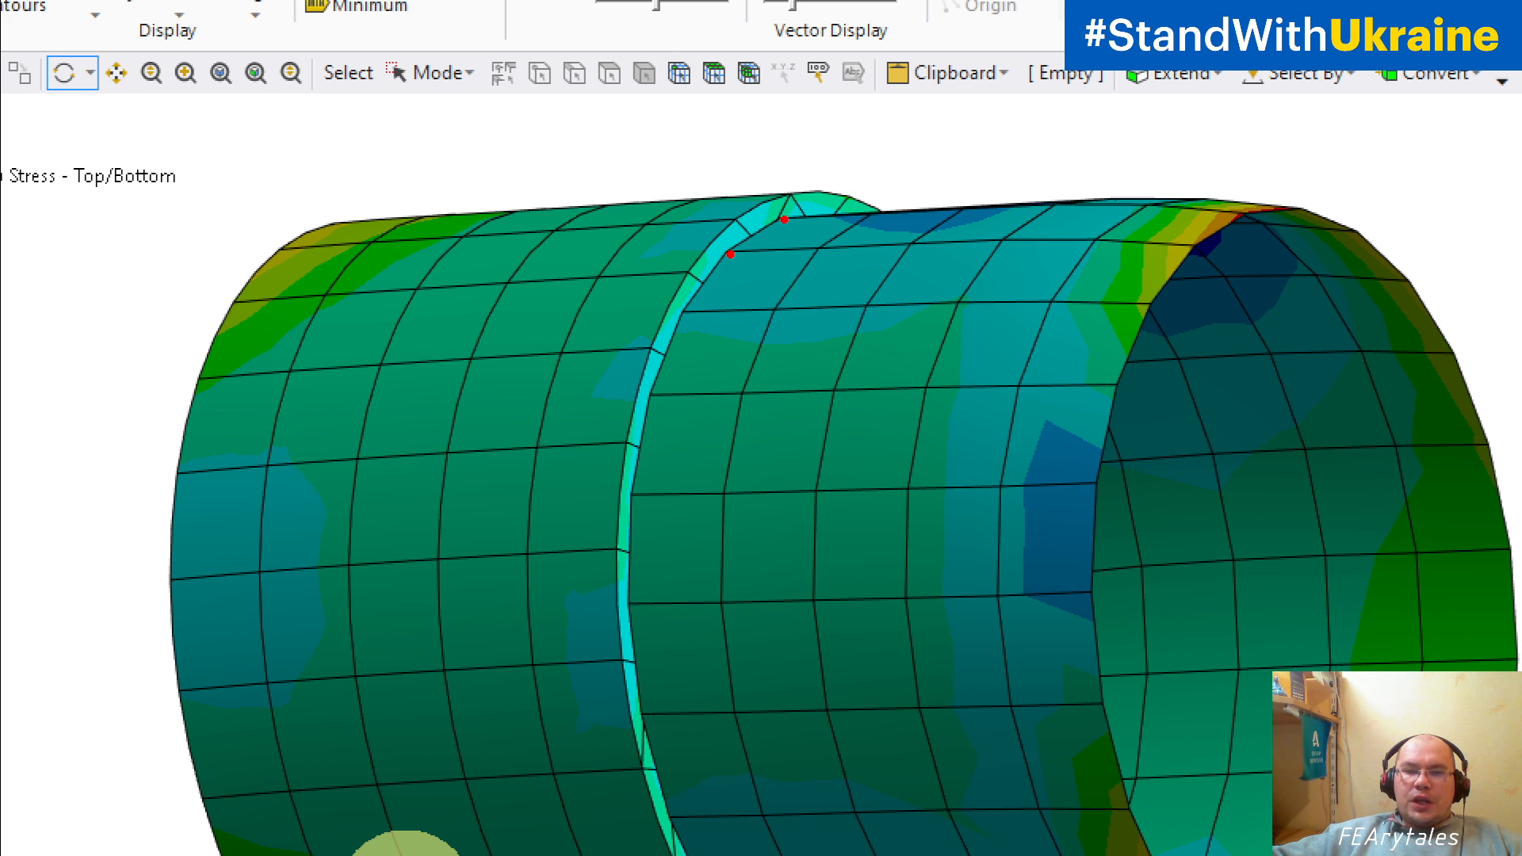
click(869, 198)
click(685, 315)
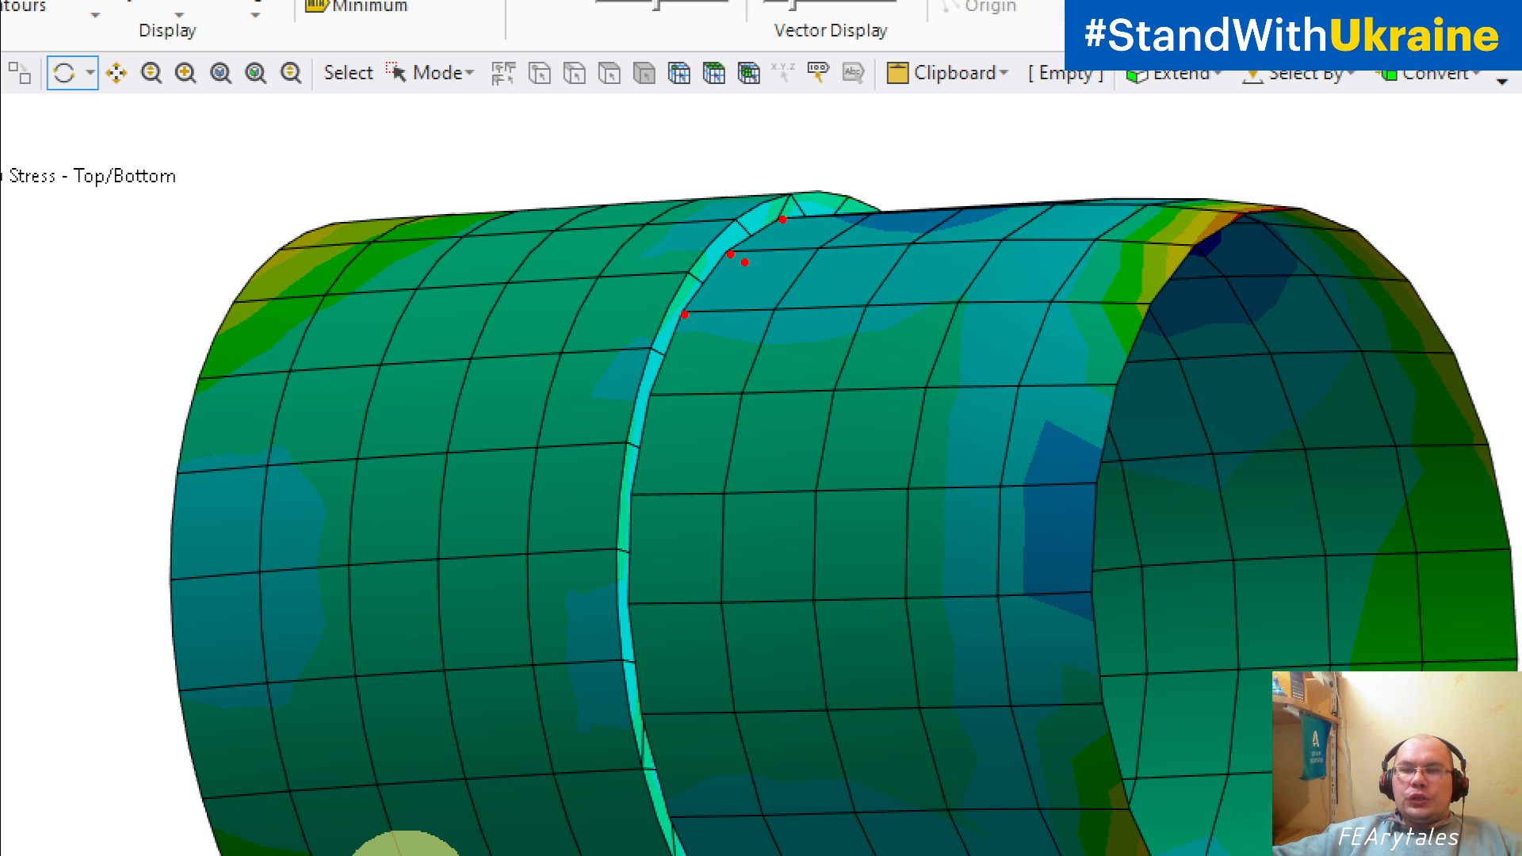
Step: Draw a red axial arrow inside the tube's open end and a curved stroke at each marked node, then exit the annotation view
mouse_move(1441, 543)
mouse_down()
mouse_move(1270, 516)
mouse_move(1199, 527)
mouse_up()
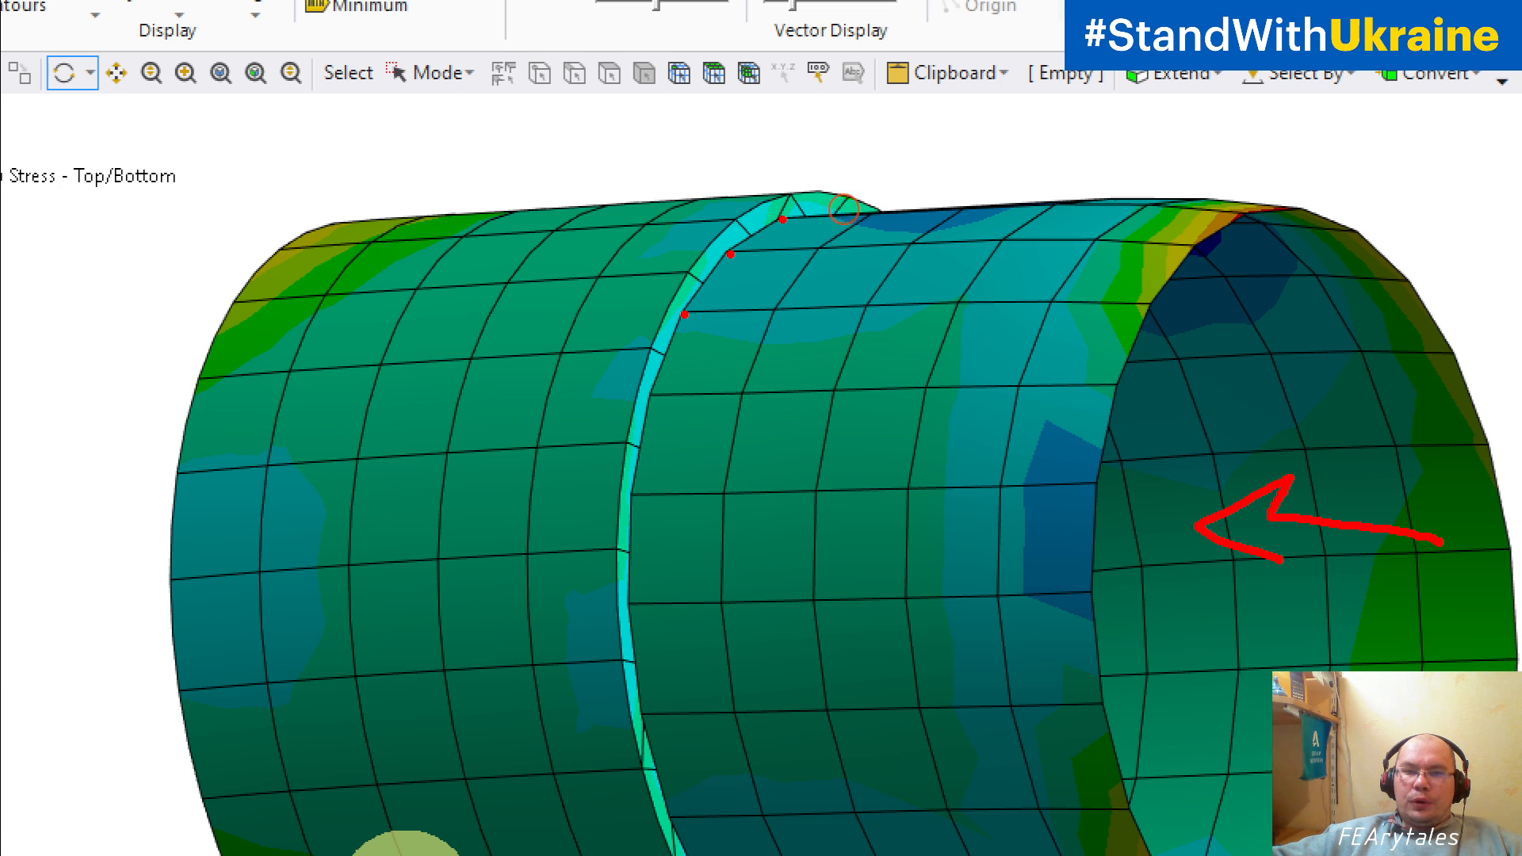
drag(728, 252, 753, 276)
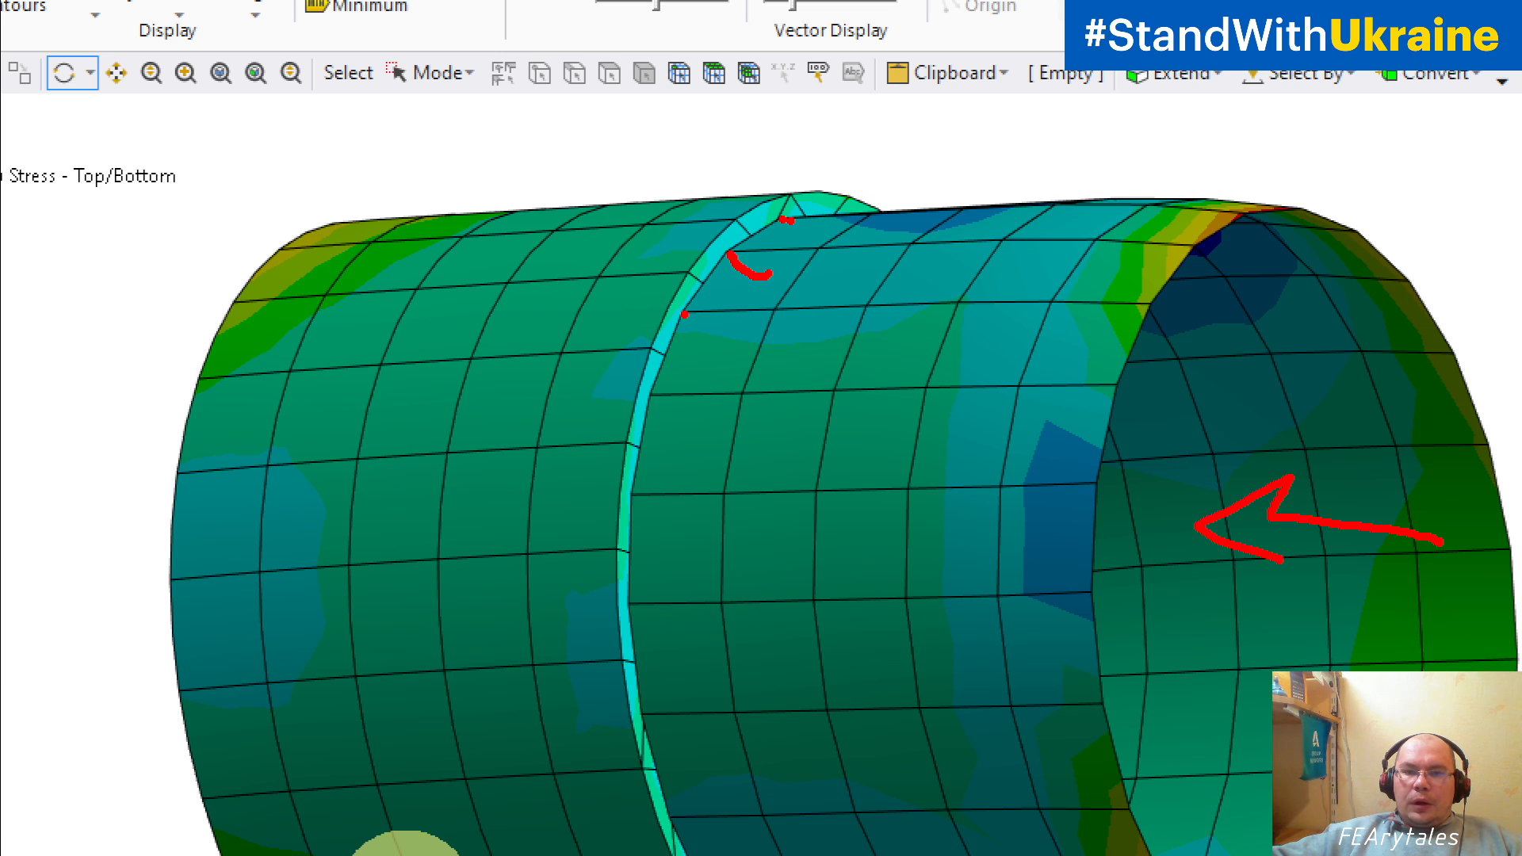
mouse_move(784, 218)
mouse_down()
mouse_move(787, 240)
mouse_move(821, 245)
mouse_move(847, 228)
mouse_up()
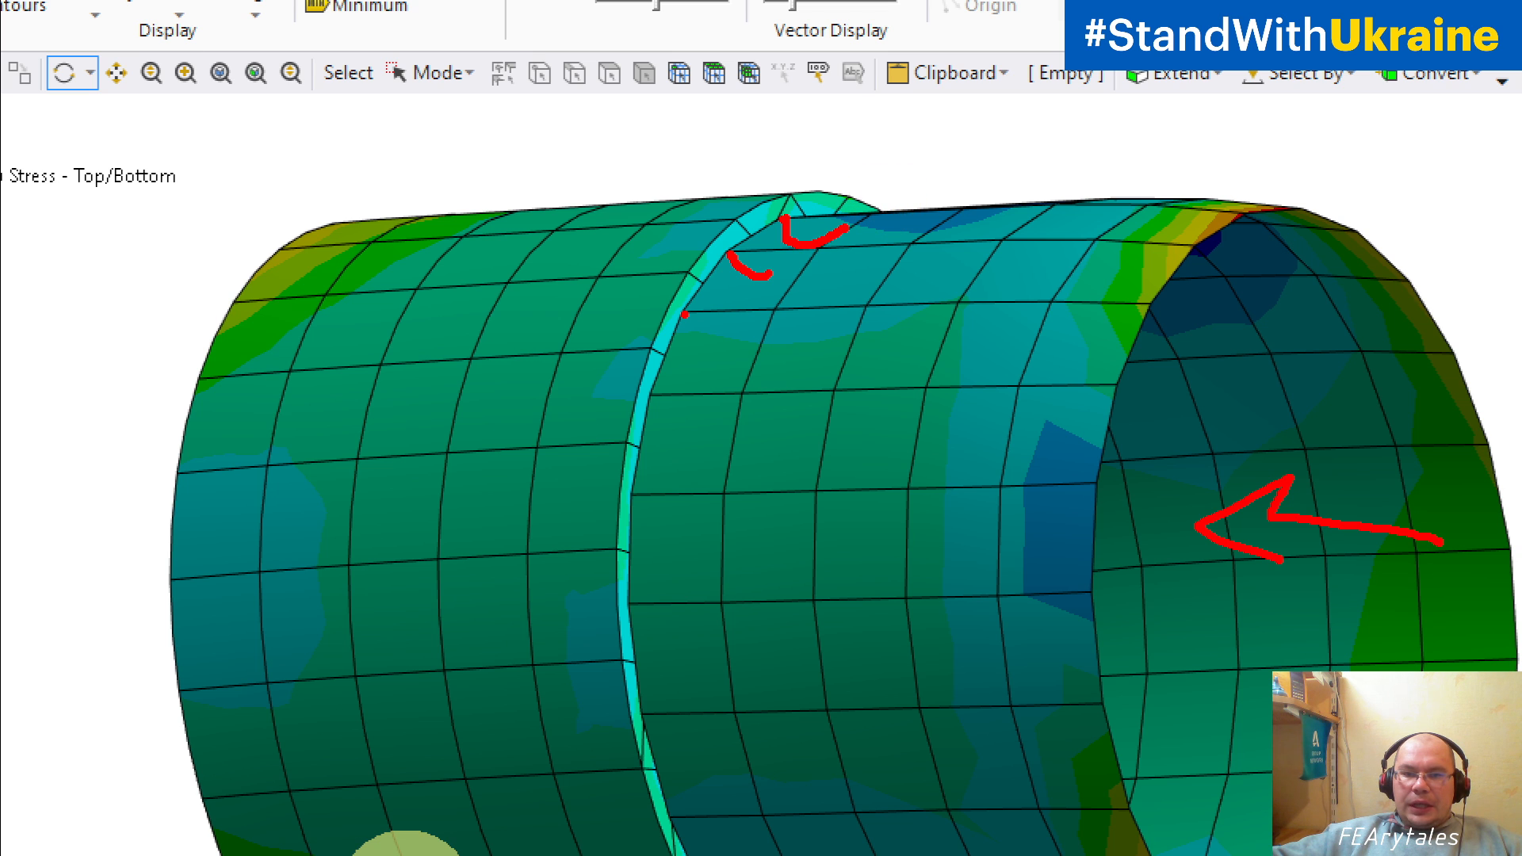
mouse_move(677, 317)
mouse_down()
mouse_move(690, 336)
mouse_move(745, 329)
mouse_up()
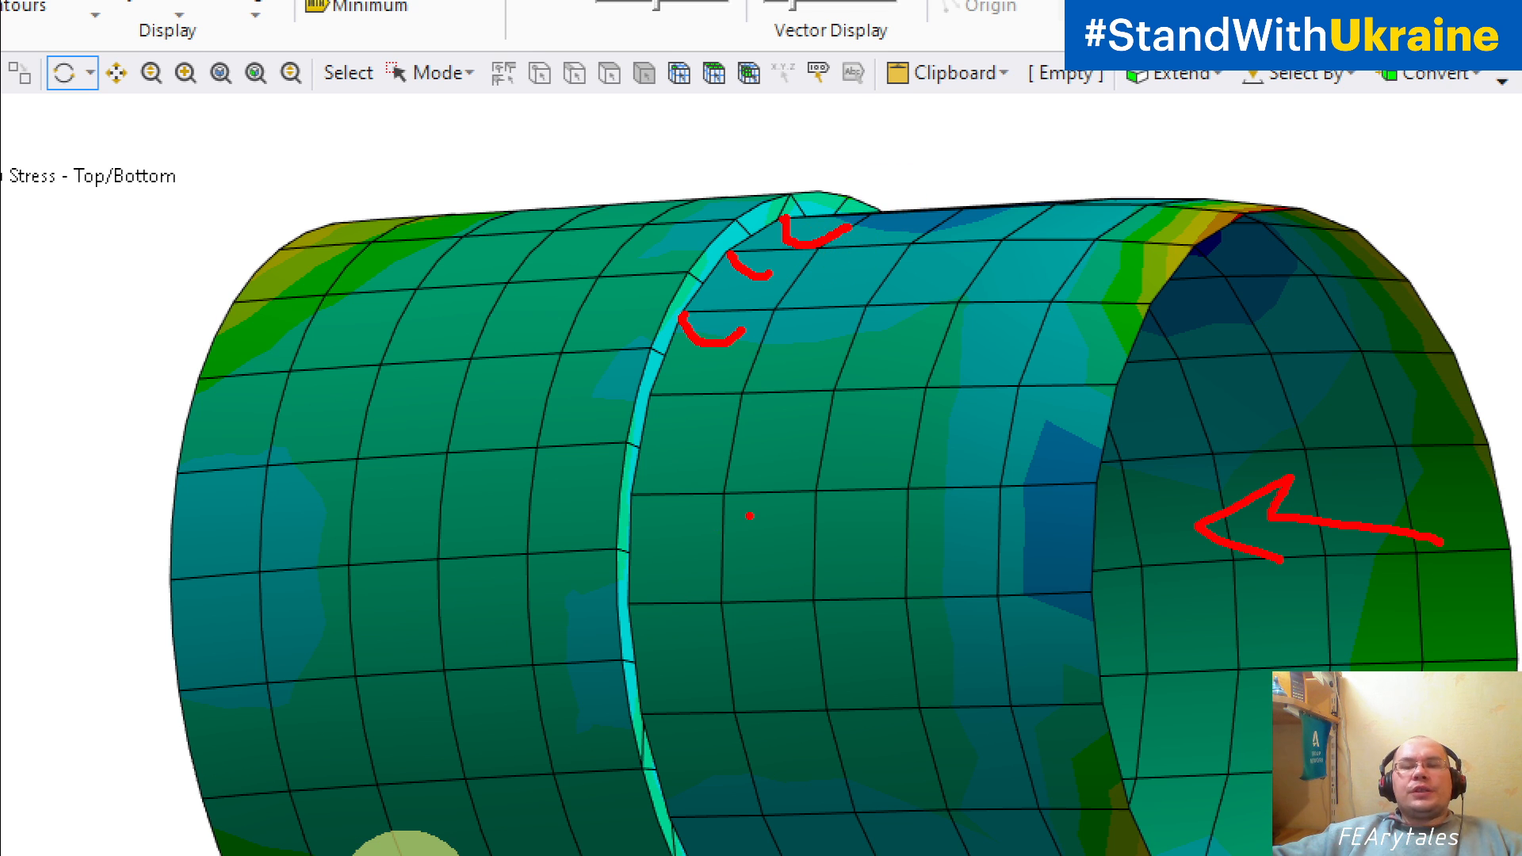
key(Escape)
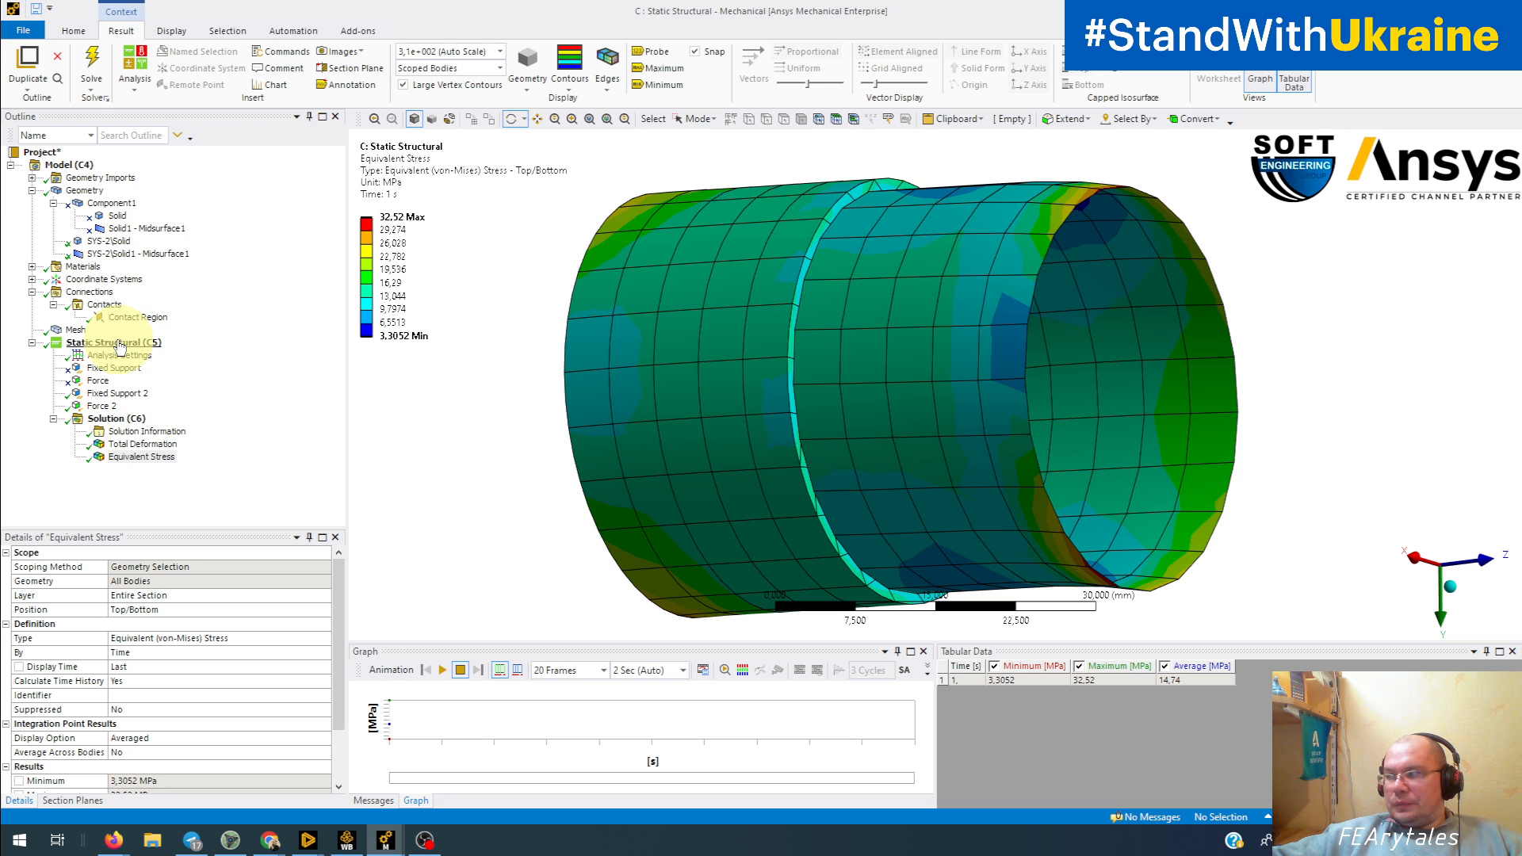
Step: Turn the tube to a side view and draw a red line around each section, one on either side of the joint
drag(717, 368, 796, 358)
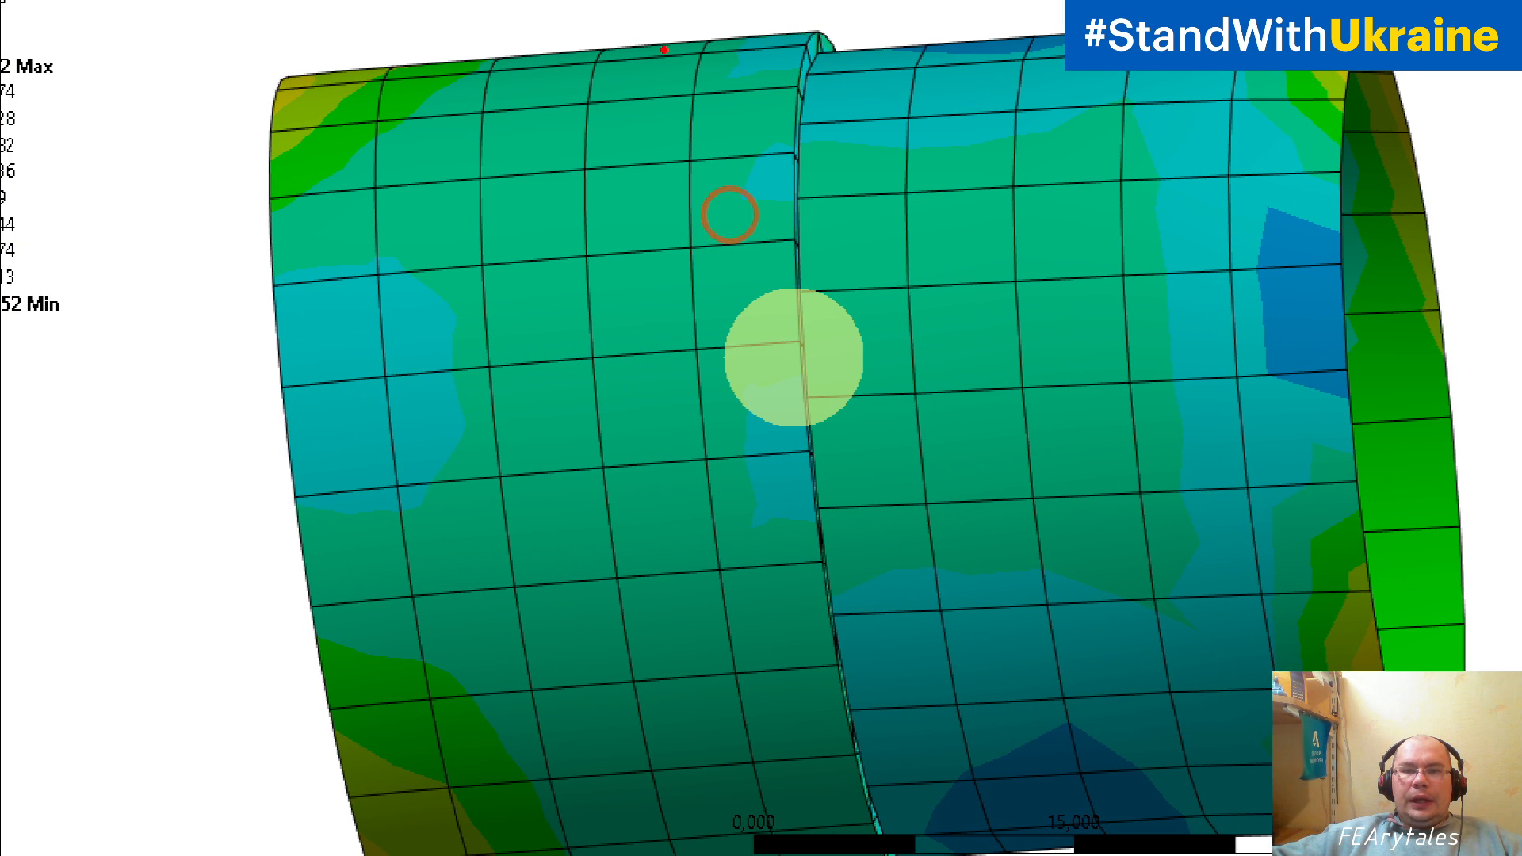
mouse_move(665, 49)
mouse_down()
mouse_move(639, 618)
mouse_move(712, 849)
mouse_up()
mouse_move(947, 28)
mouse_down()
mouse_move(920, 99)
mouse_move(1043, 848)
mouse_up()
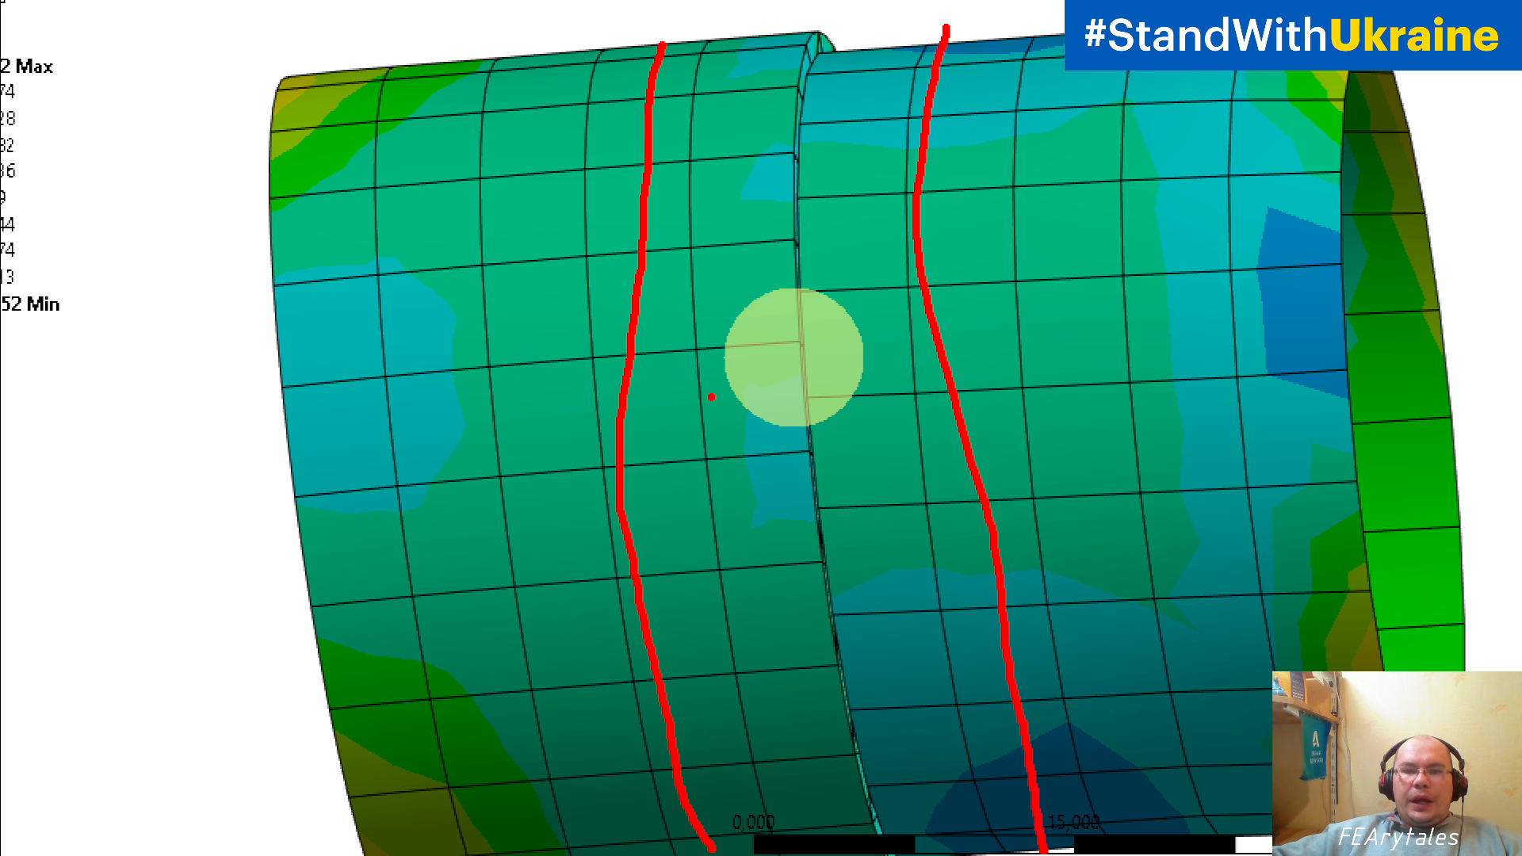
Step: Draw red arrows pointing at the joint, three from the wider section and two from the narrower section
drag(676, 410, 741, 411)
mouse_move(712, 394)
mouse_down()
mouse_move(733, 409)
mouse_move(729, 448)
mouse_up()
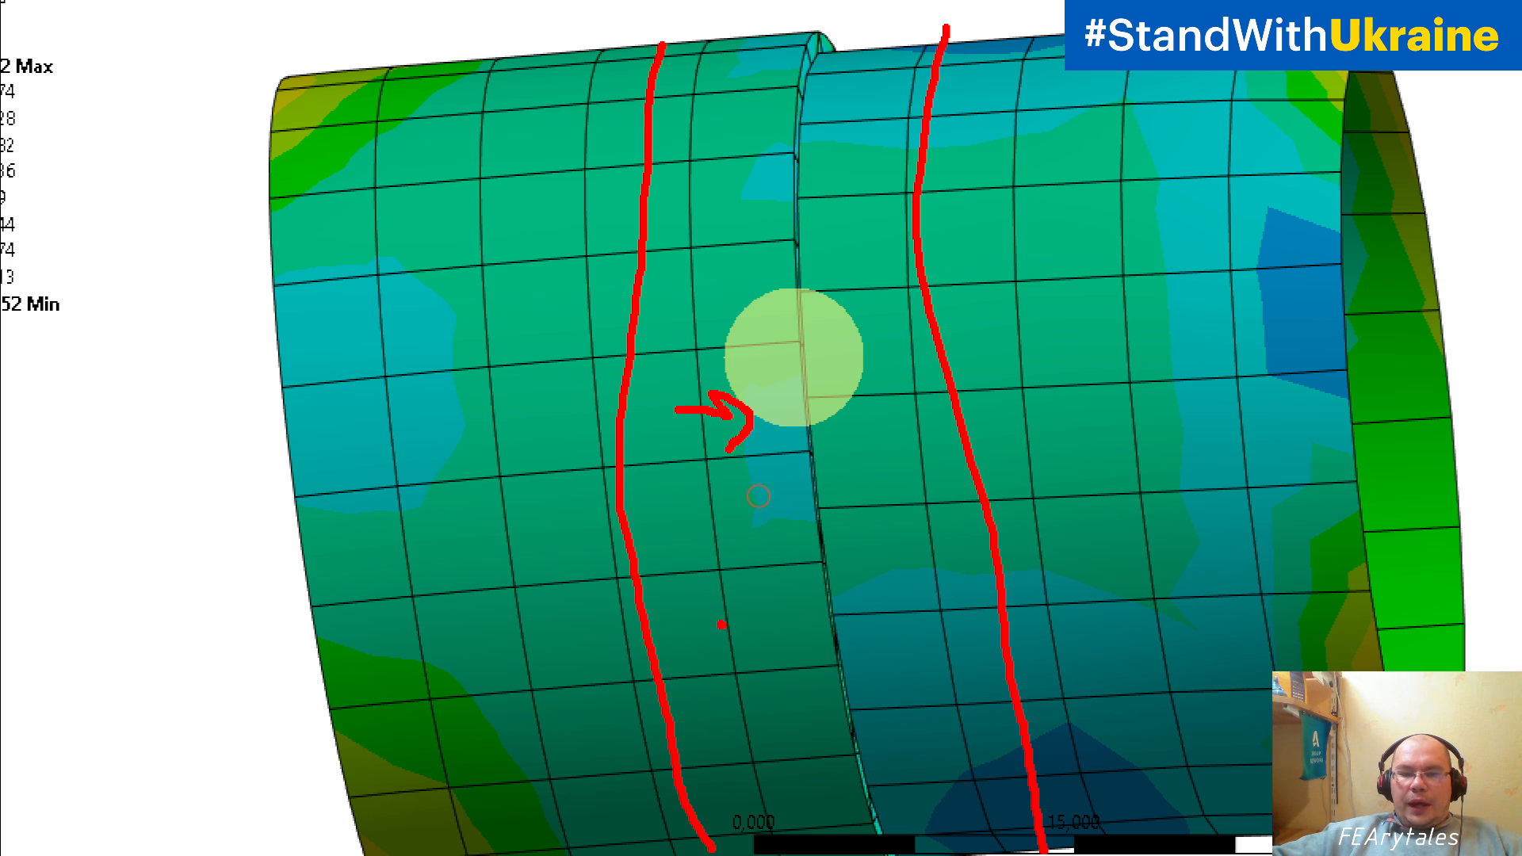
mouse_move(721, 625)
mouse_down()
mouse_move(799, 634)
mouse_move(795, 675)
mouse_up()
drag(723, 173, 755, 166)
drag(737, 145, 741, 192)
mouse_move(855, 147)
mouse_down()
mouse_move(815, 155)
mouse_move(827, 178)
mouse_up()
drag(899, 484, 832, 510)
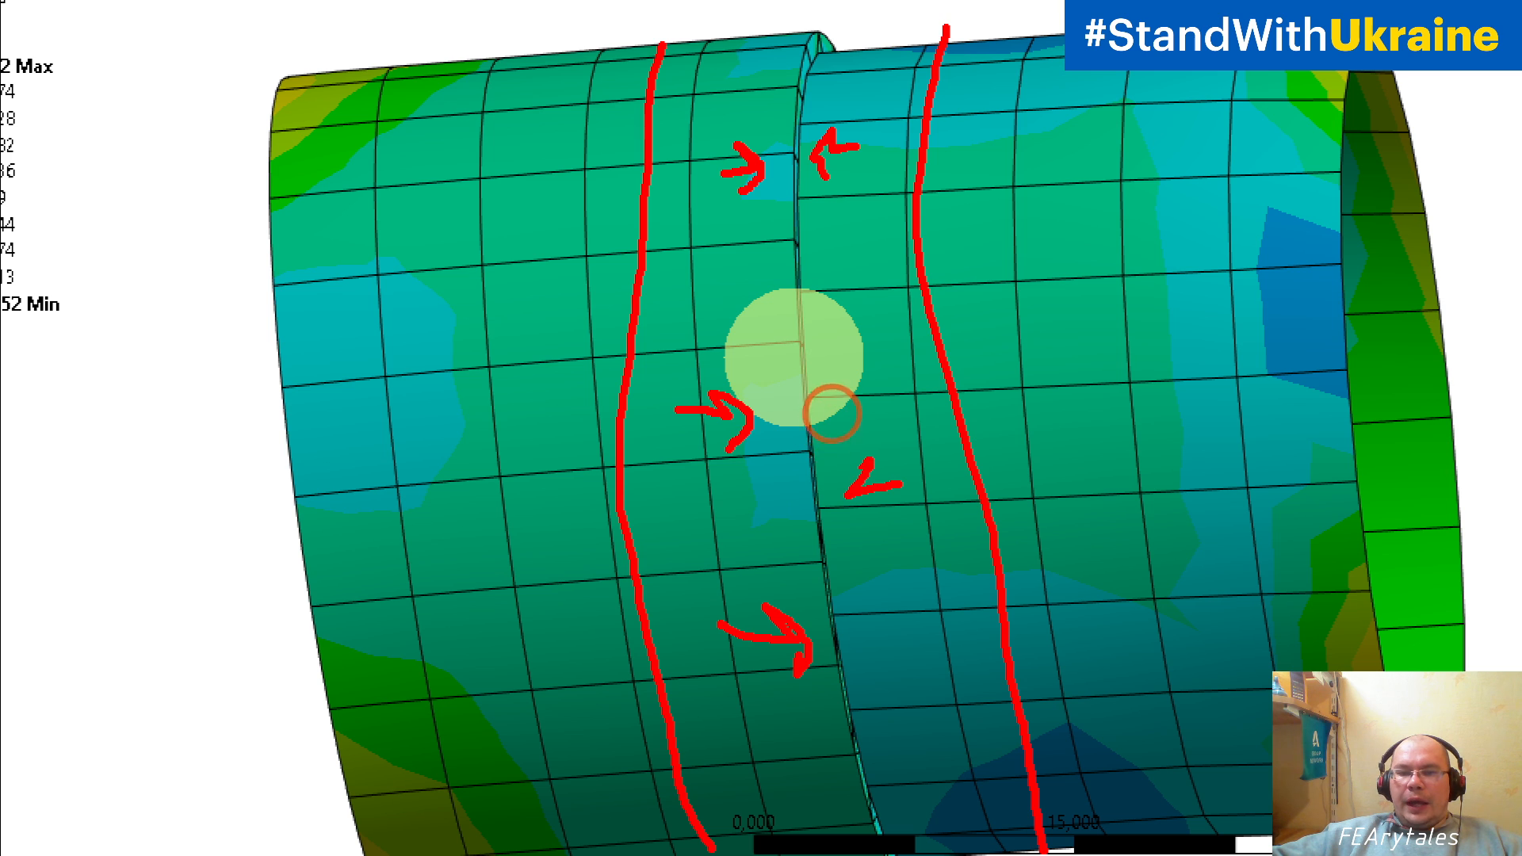
drag(872, 460, 850, 516)
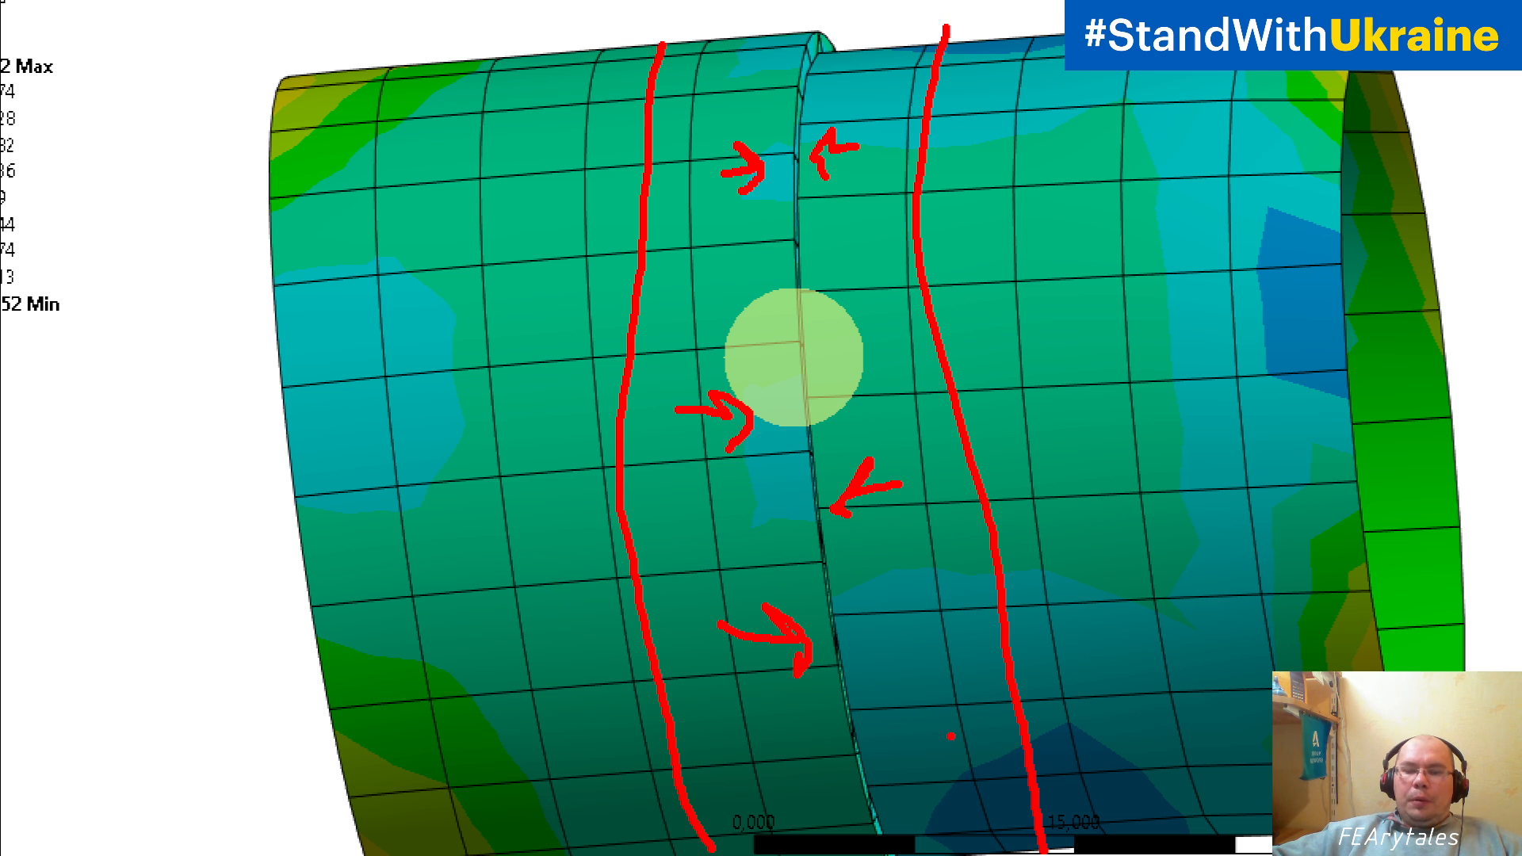